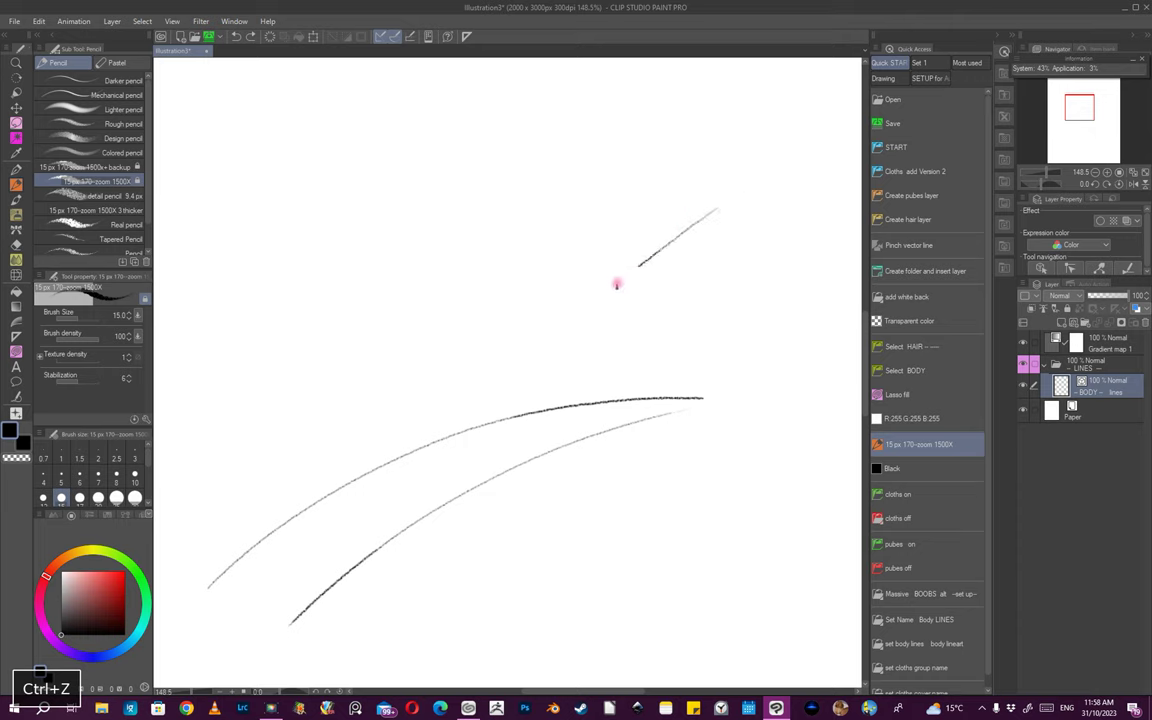
# - Undo the last pencil stroke and delete the two remaining curved test lines from the BODY lines layer
pyautogui.hotkey('ctrl', 'z')
pyautogui.keyDown('ctrl'); pyautogui.click(540, 453); pyautogui.keyUp('ctrl')
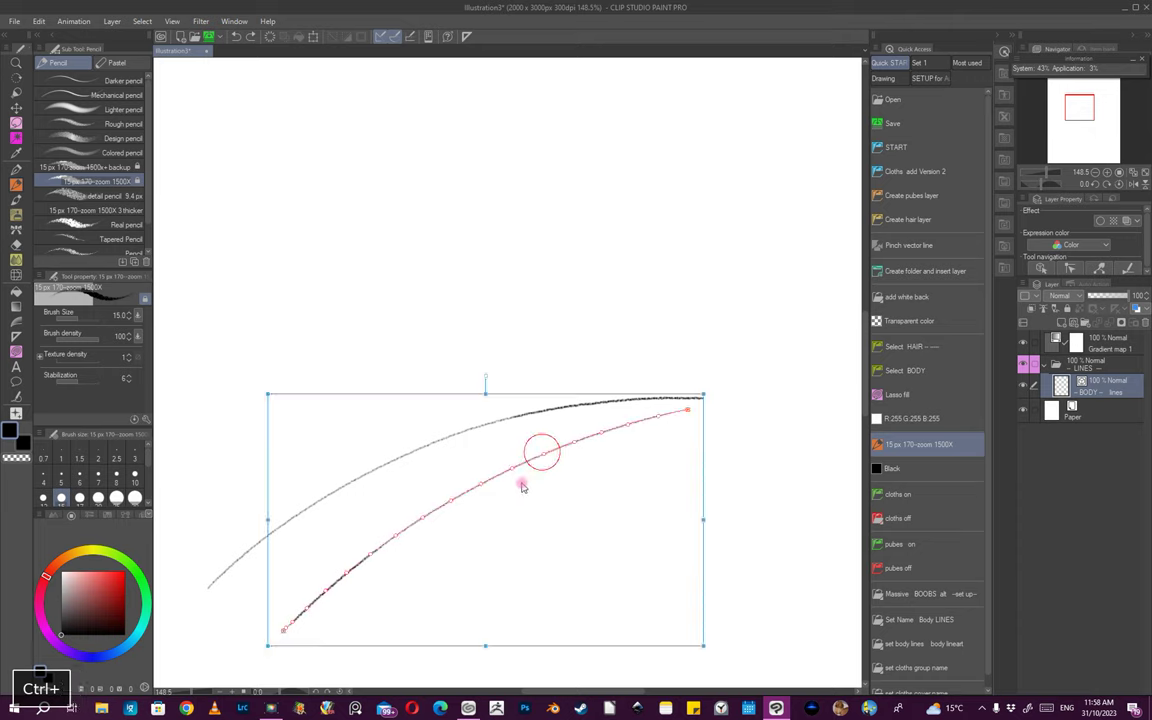
pyautogui.hotkey('ctrl', 'BackSpace')
pyautogui.keyDown('ctrl'); pyautogui.click(530, 418); pyautogui.keyUp('ctrl')
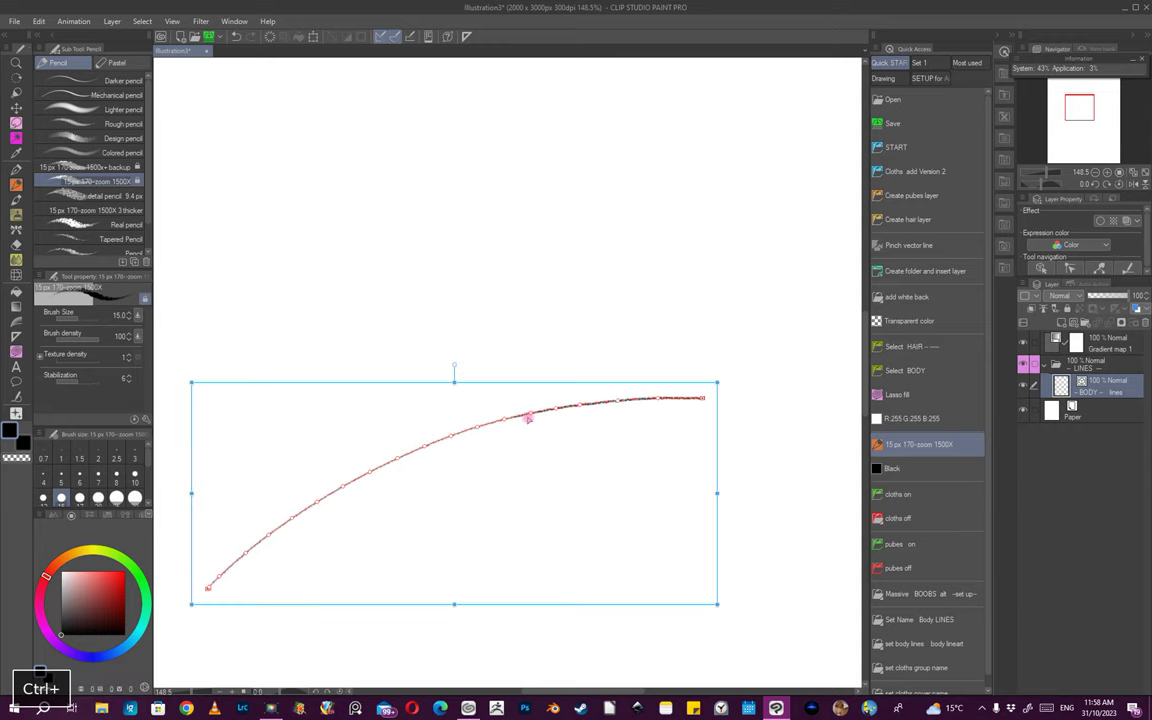
pyautogui.hotkey('ctrl', 'BackSpace')
pyautogui.click(586, 263)
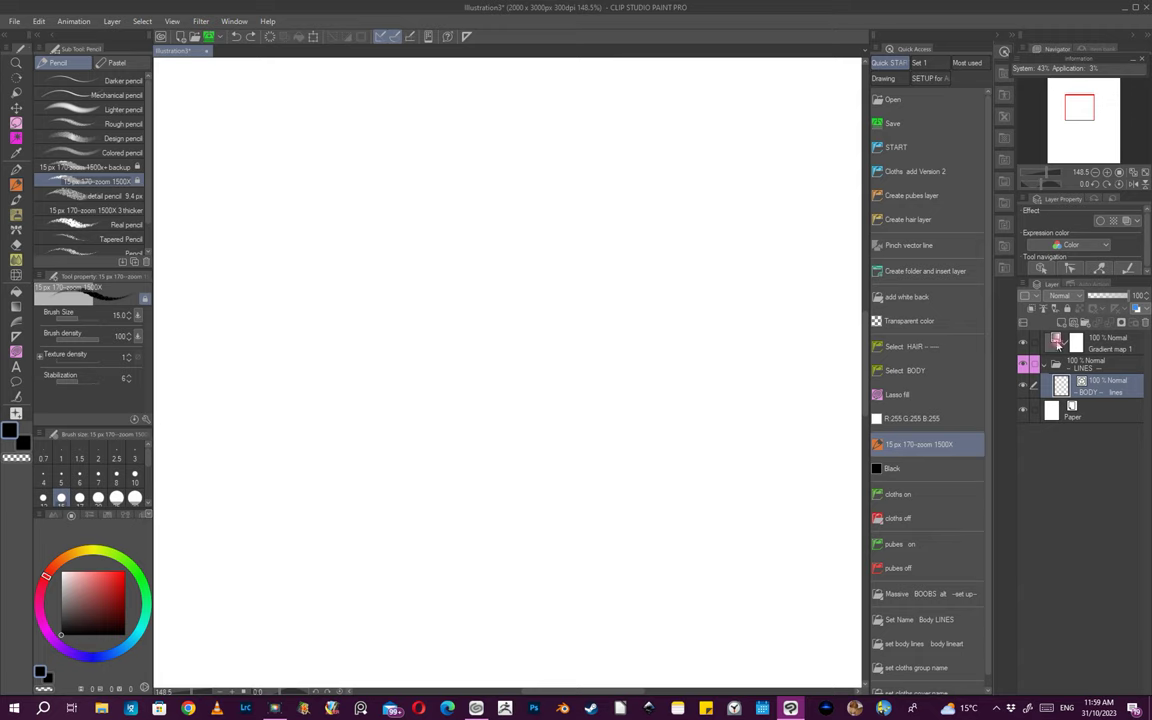
# - Review the gradient settings of the Gradient map 1 layer and return to the BODY lines layer
pyautogui.doubleClick(1058, 343)
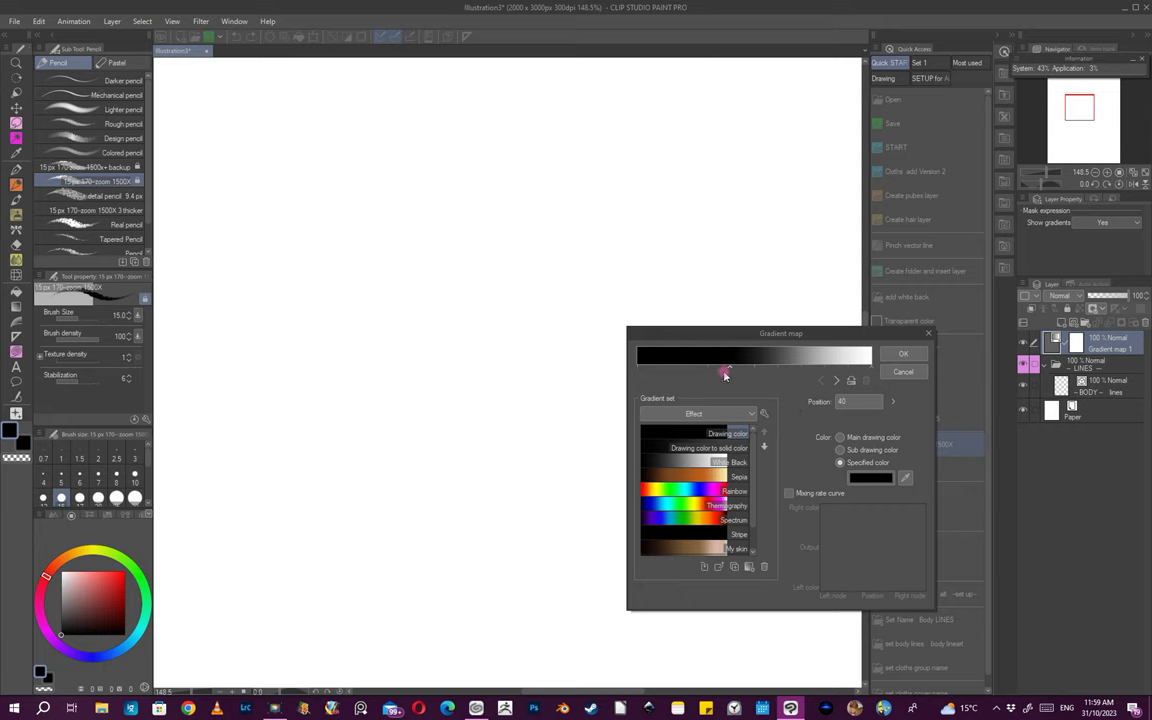
pyautogui.click(899, 353)
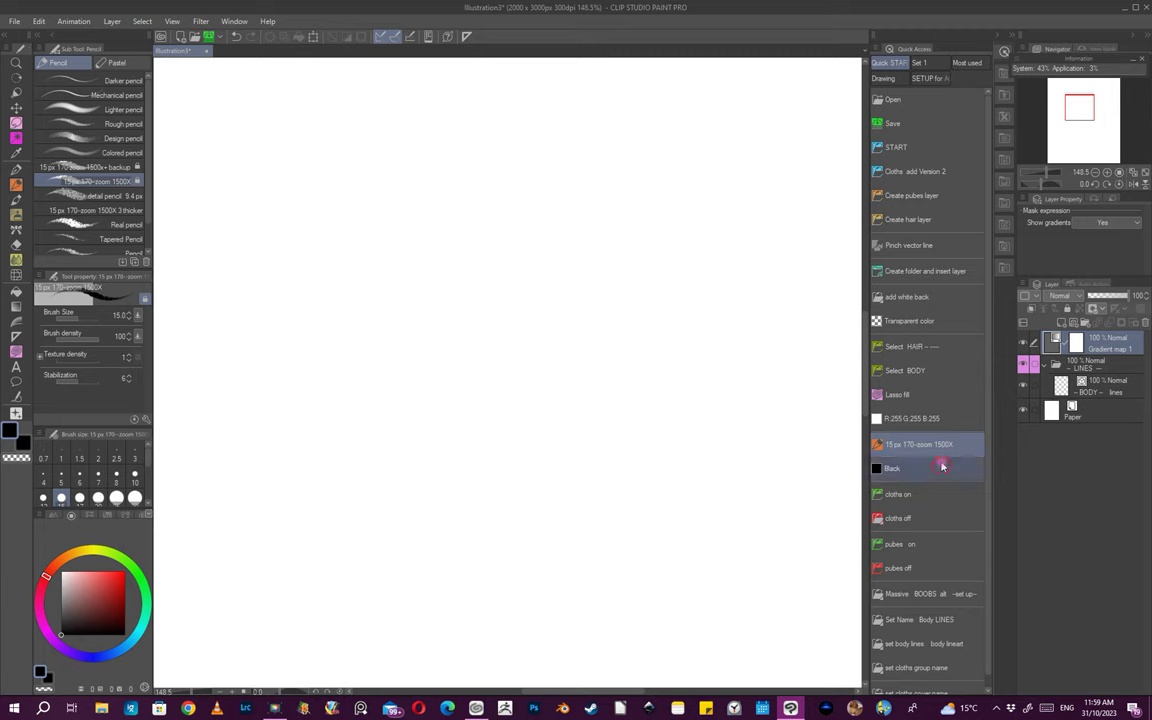
pyautogui.hotkey('ctrl', 'space')
pyautogui.moveTo(533, 345); pyautogui.dragTo(549, 350)
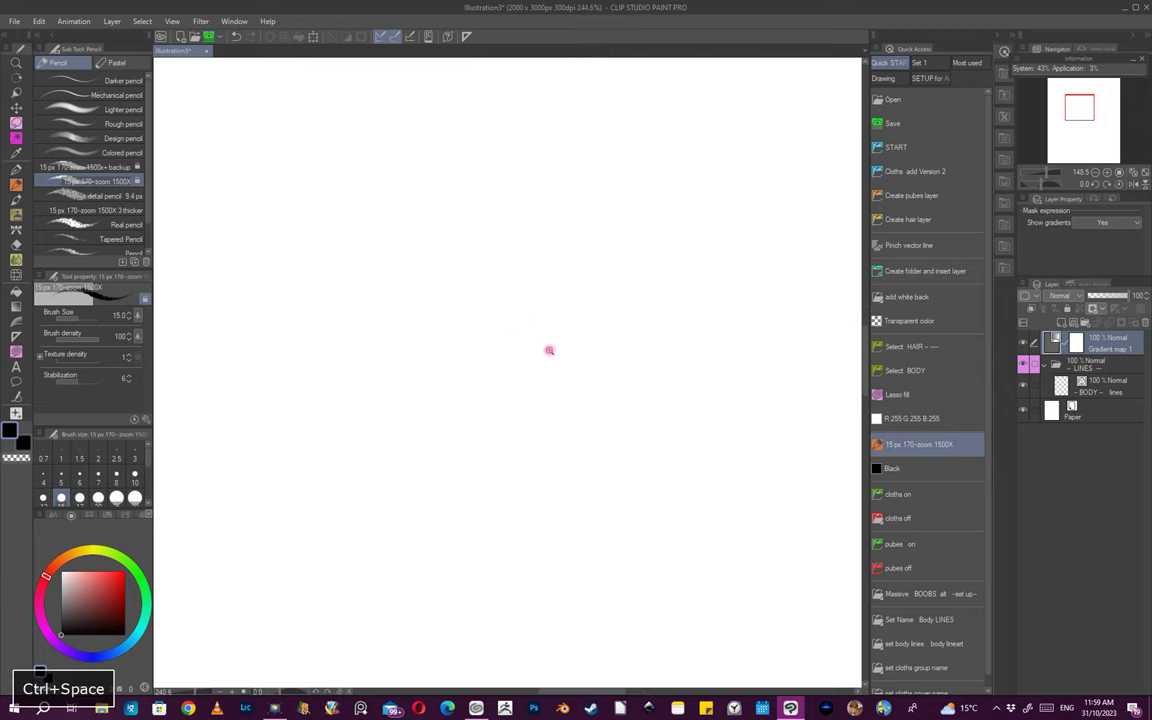
pyautogui.click(1096, 387)
pyautogui.hotkey('ctrl', 'space')
pyautogui.moveTo(458, 365); pyautogui.dragTo(434, 362)
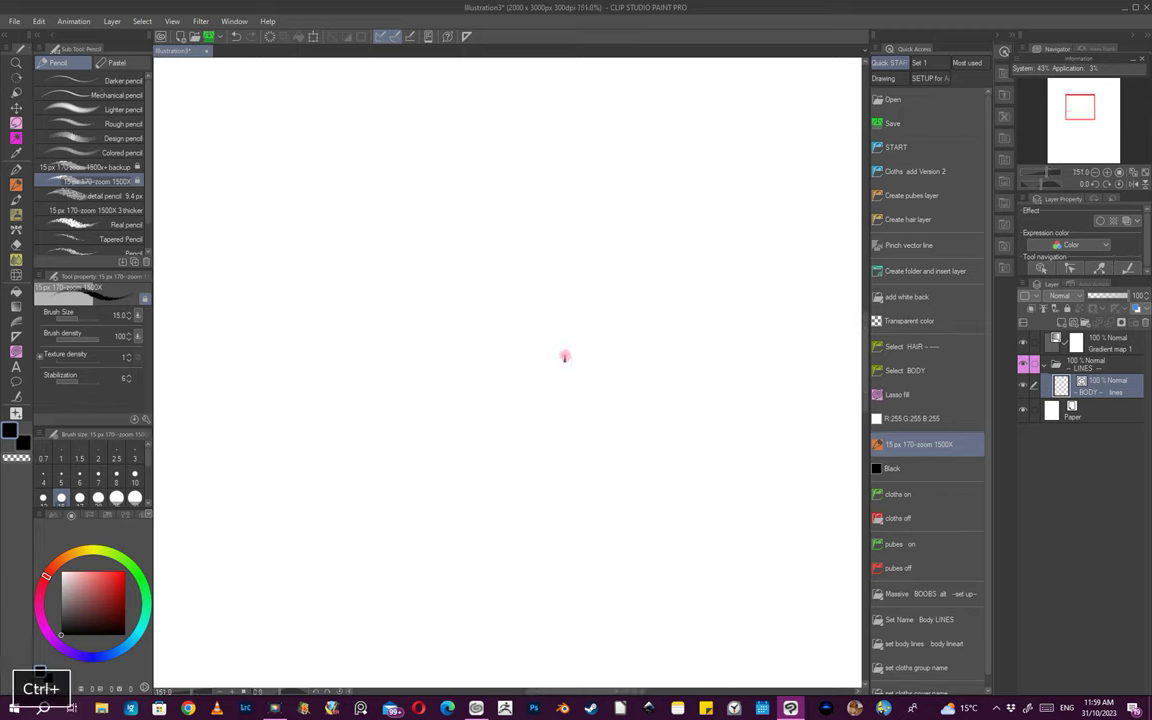
pyautogui.moveTo(462, 236); pyautogui.dragTo(511, 298)
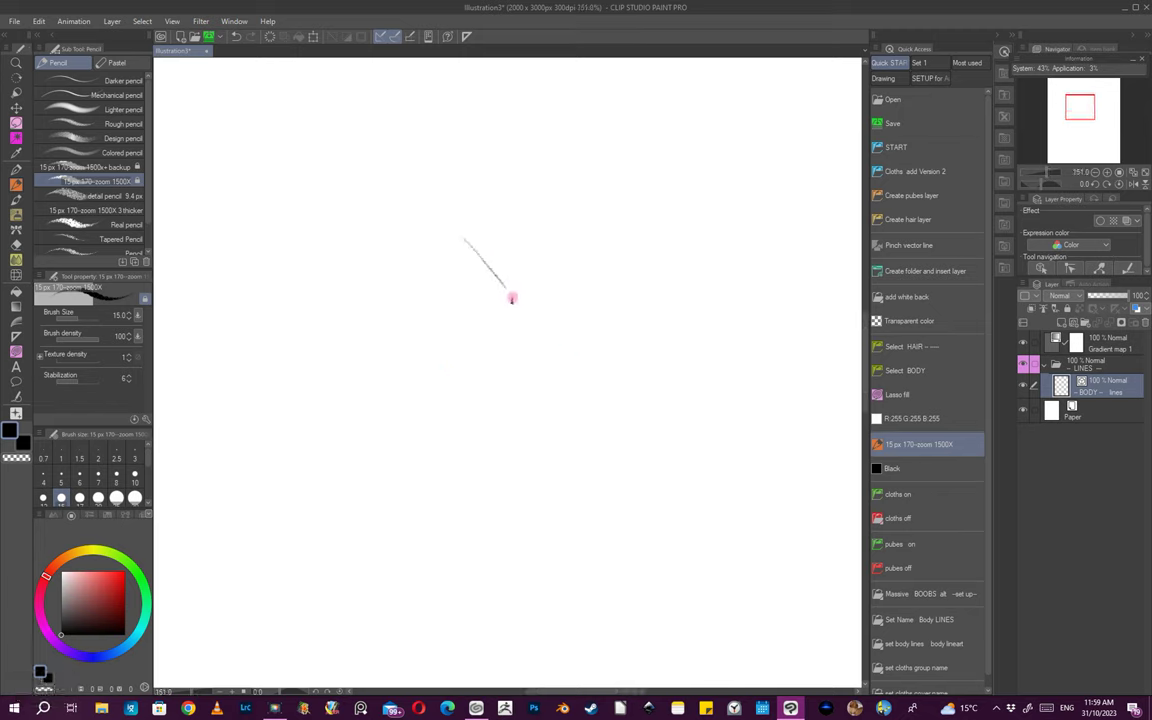
pyautogui.press('space')
pyautogui.moveTo(779, 450); pyautogui.dragTo(650, 422)
pyautogui.moveTo(684, 177); pyautogui.dragTo(691, 243)
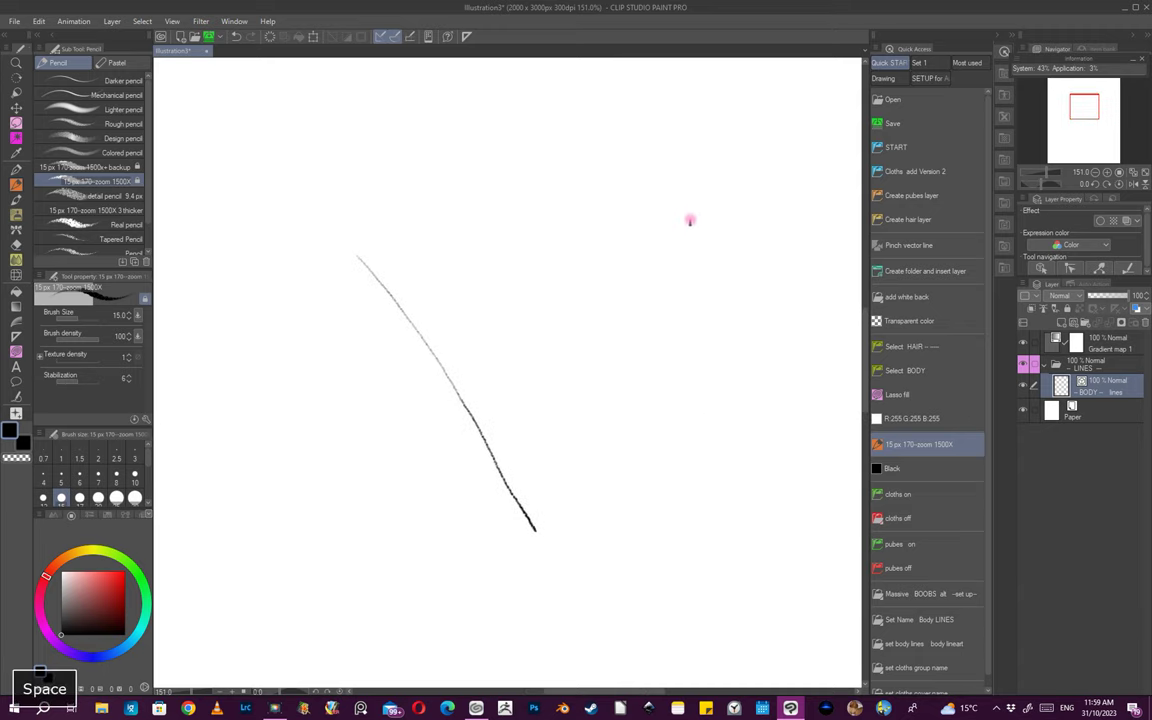
pyautogui.moveTo(678, 176); pyautogui.dragTo(681, 198)
pyautogui.moveTo(714, 382)
pyautogui.mouseDown()
pyautogui.moveTo(715, 494)
pyautogui.moveTo(723, 404)
pyautogui.mouseUp()
pyautogui.hotkey('ctrl', 'space')
pyautogui.moveTo(690, 366)
pyautogui.mouseDown()
pyautogui.moveTo(704, 376)
pyautogui.moveTo(699, 416)
pyautogui.moveTo(661, 450)
pyautogui.moveTo(681, 427)
pyautogui.moveTo(720, 432)
pyautogui.moveTo(731, 496)
pyautogui.mouseUp()
pyautogui.hotkey('ctrl', 'z')
pyautogui.hotkey('ctrl', 'z')
pyautogui.hotkey('ctrl', 'space')
pyautogui.moveTo(588, 398); pyautogui.dragTo(634, 435)
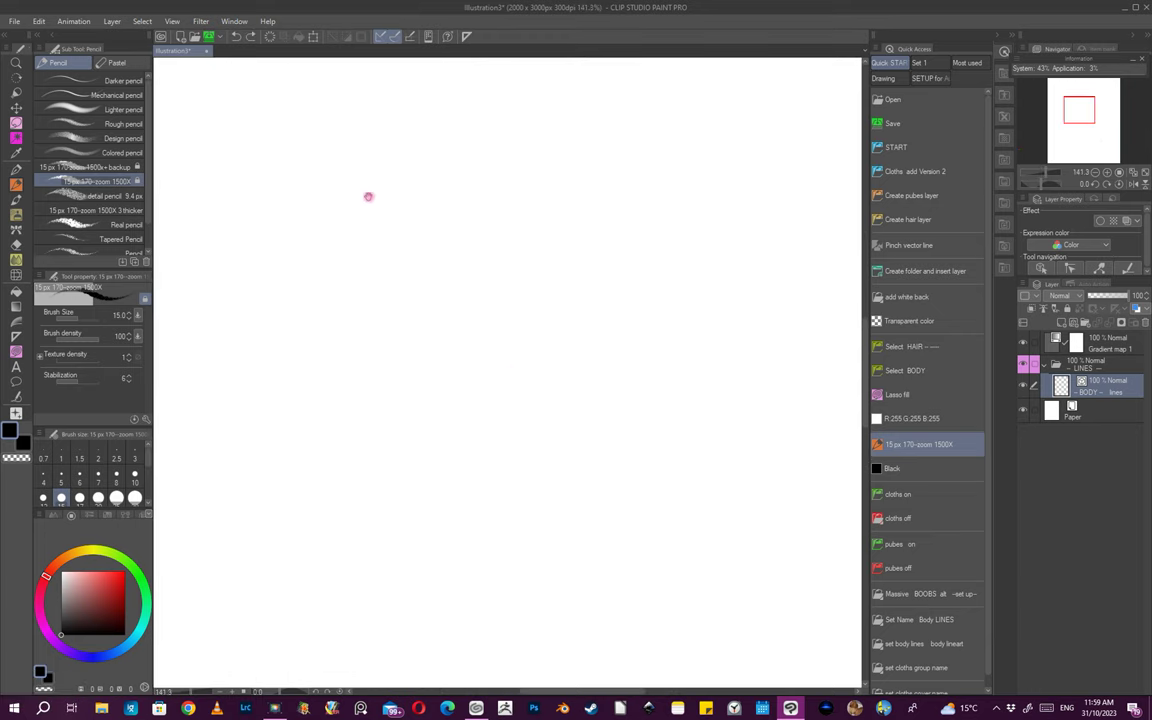
# - Draw the two side contours of a female torso with the 15 px 170-zoom 1500X pencil
pyautogui.moveTo(395, 232)
pyautogui.mouseDown()
pyautogui.moveTo(514, 406)
pyautogui.moveTo(568, 599)
pyautogui.mouseUp()
pyautogui.hotkey('ctrl', 'space')
pyautogui.moveTo(704, 522)
pyautogui.mouseDown()
pyautogui.moveTo(635, 491)
pyautogui.moveTo(568, 431)
pyautogui.moveTo(630, 432)
pyautogui.mouseUp()
pyautogui.moveTo(573, 287); pyautogui.dragTo(625, 272)
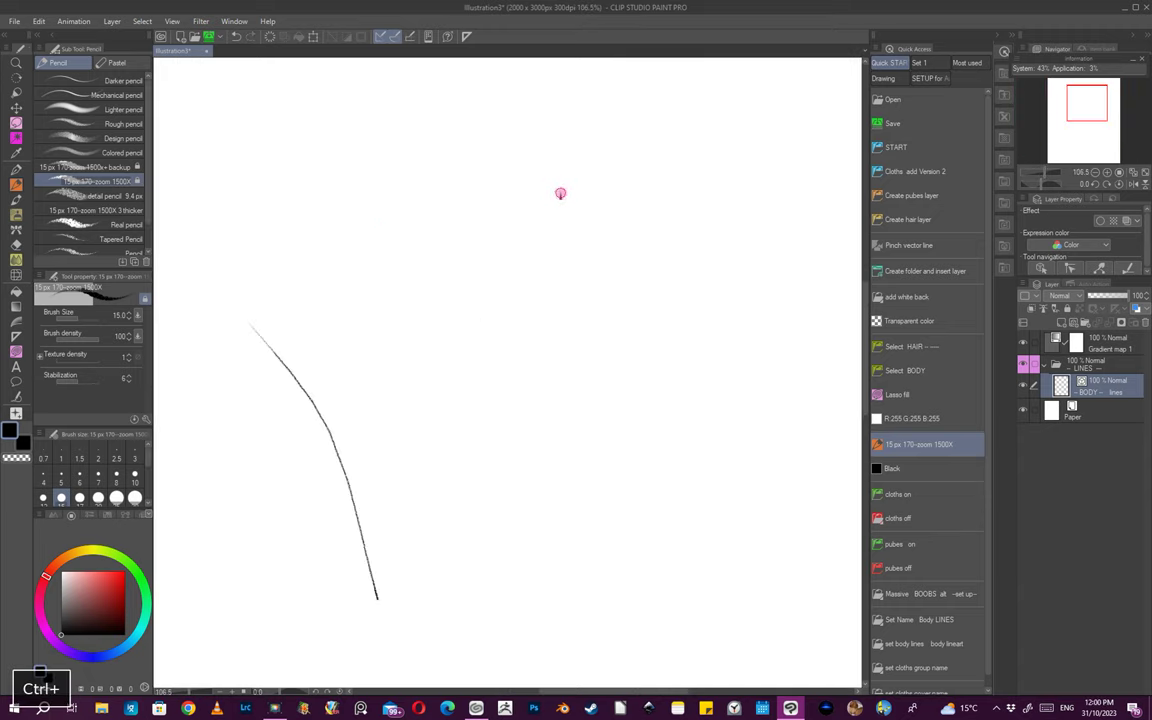
pyautogui.moveTo(560, 194); pyautogui.dragTo(561, 232)
# - Draw the left hip curve sweeping outward and down from the lower end of the left waist line
pyautogui.moveTo(577, 381)
pyautogui.mouseDown()
pyautogui.moveTo(566, 550)
pyautogui.moveTo(653, 535)
pyautogui.moveTo(609, 437)
pyautogui.moveTo(559, 435)
pyautogui.moveTo(548, 406)
pyautogui.moveTo(504, 437)
pyautogui.moveTo(542, 351)
pyautogui.moveTo(517, 388)
pyautogui.moveTo(465, 406)
pyautogui.mouseUp()
pyautogui.hotkey('ctrl', 'space')
pyautogui.moveTo(383, 494); pyautogui.dragTo(352, 571)
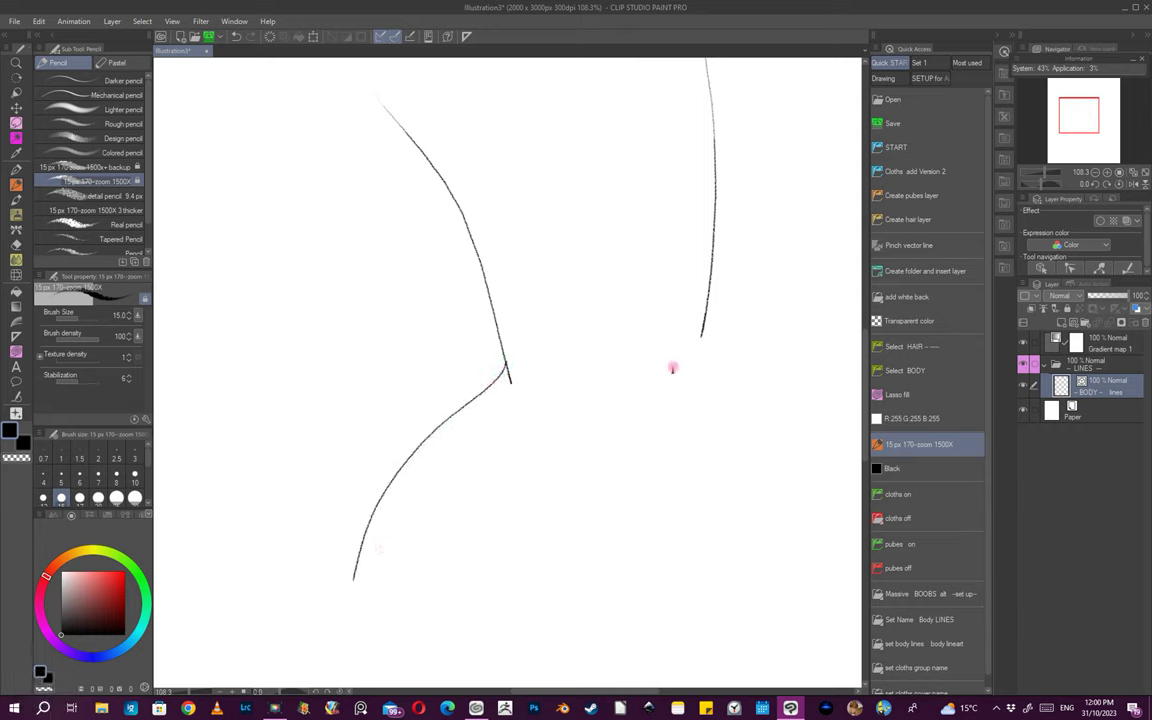
pyautogui.moveTo(702, 329); pyautogui.dragTo(702, 342)
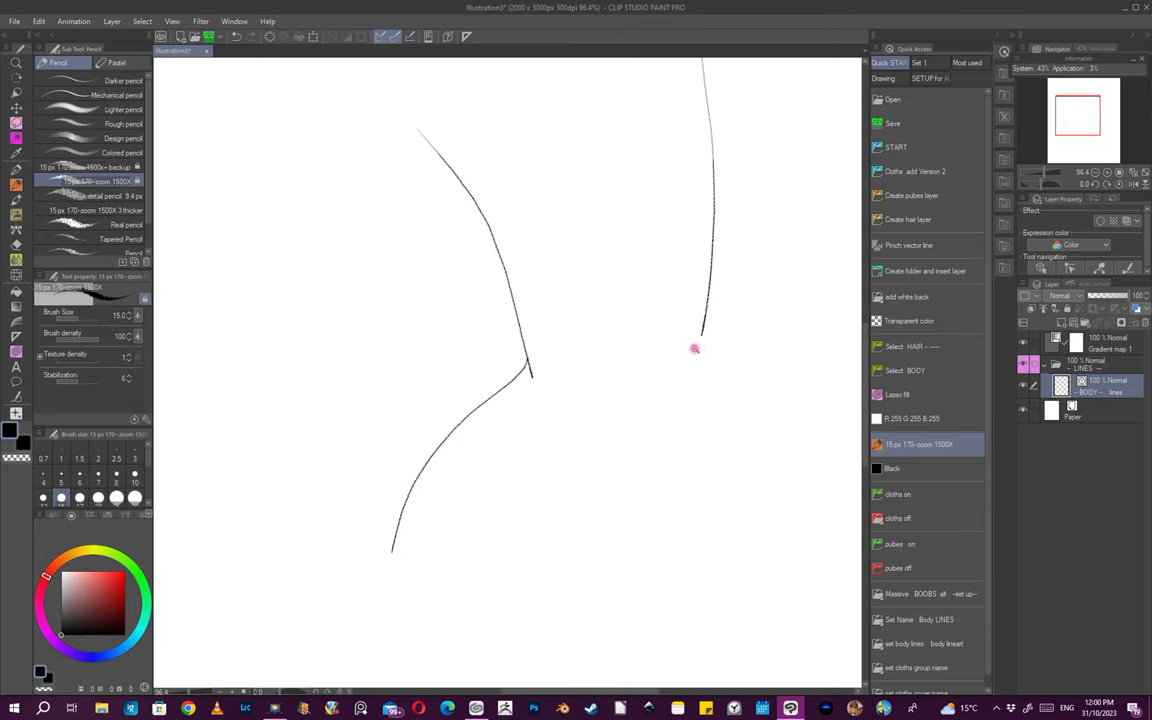
# - Continue the right torso contour downward through the waist and around the right hip
pyautogui.press('F10')
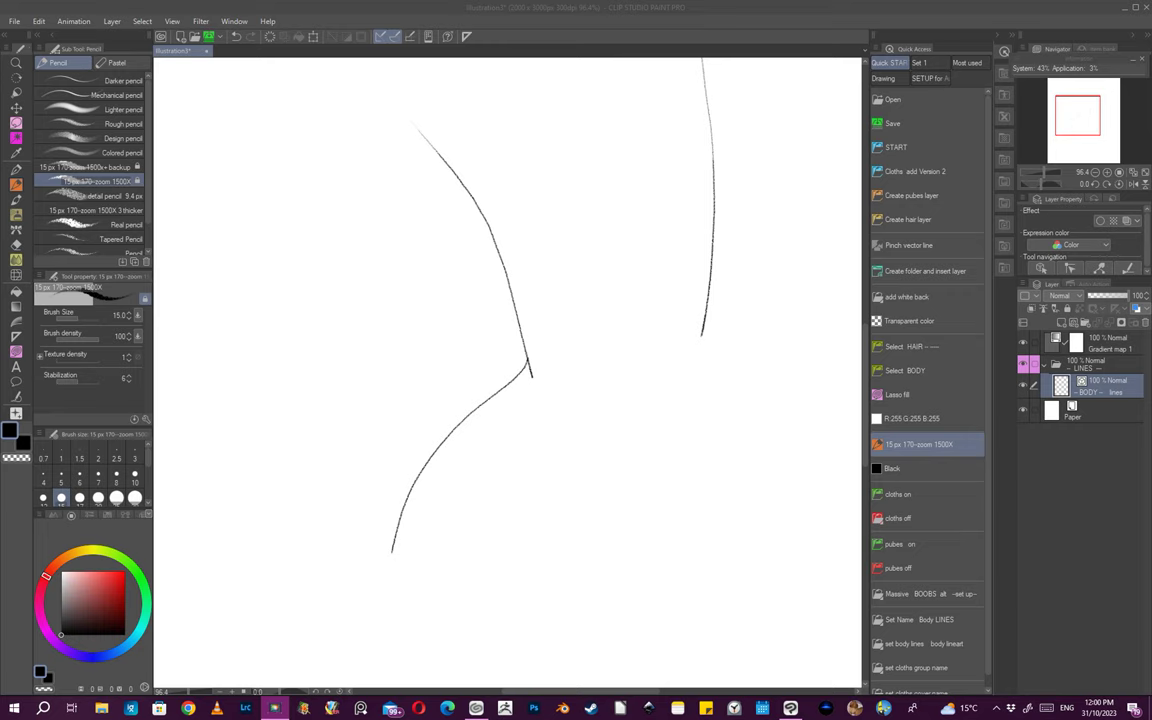
pyautogui.moveTo(695, 360)
pyautogui.mouseDown()
pyautogui.moveTo(721, 390)
pyautogui.moveTo(685, 314)
pyautogui.moveTo(702, 318)
pyautogui.moveTo(689, 271)
pyautogui.moveTo(689, 326)
pyautogui.mouseUp()
pyautogui.hotkey('ctrl', 'z')
pyautogui.moveTo(700, 400)
pyautogui.mouseDown()
pyautogui.moveTo(656, 571)
pyautogui.moveTo(689, 478)
pyautogui.moveTo(678, 459)
pyautogui.mouseUp()
pyautogui.moveTo(674, 411); pyautogui.dragTo(657, 437)
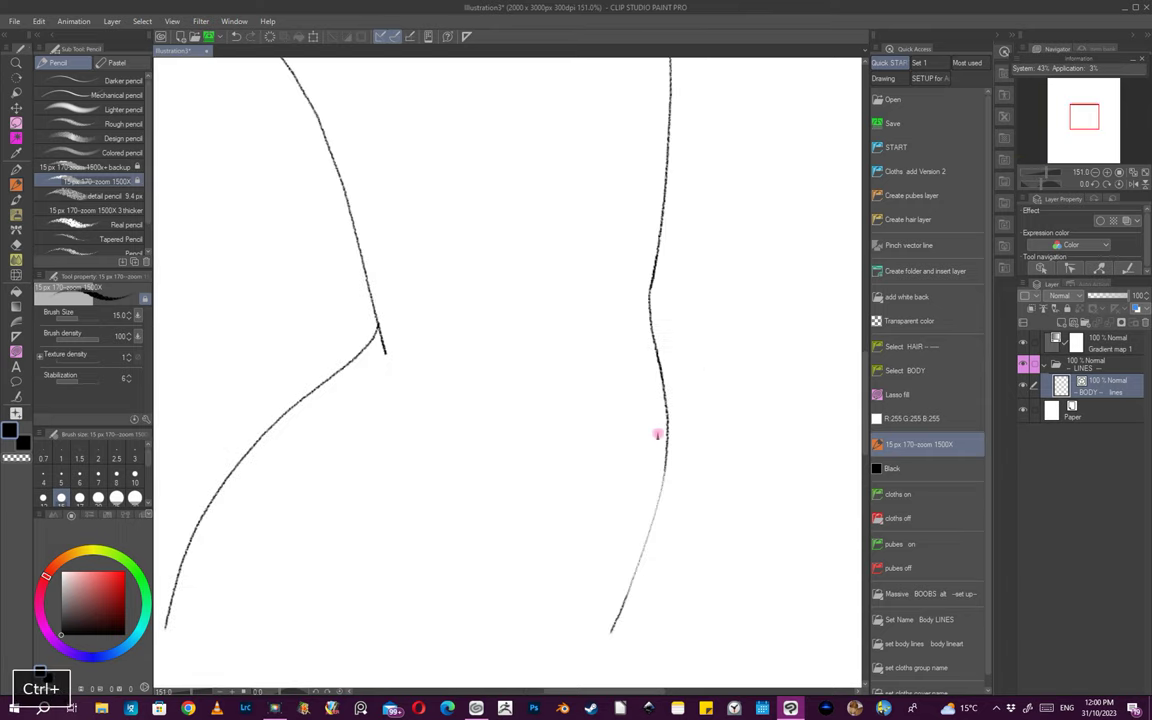
# - Draw the groin line descending diagonally from the right hip into a short curve at the crotch, redoing the first stroke
pyautogui.moveTo(622, 489); pyautogui.dragTo(560, 579)
pyautogui.moveTo(650, 522)
pyautogui.mouseDown()
pyautogui.moveTo(689, 509)
pyautogui.moveTo(692, 455)
pyautogui.mouseUp()
pyautogui.hotkey('ctrl', 'z')
pyautogui.moveTo(571, 536); pyautogui.dragTo(616, 519)
pyautogui.moveTo(650, 522); pyautogui.dragTo(688, 517)
pyautogui.moveTo(609, 507); pyautogui.dragTo(614, 473)
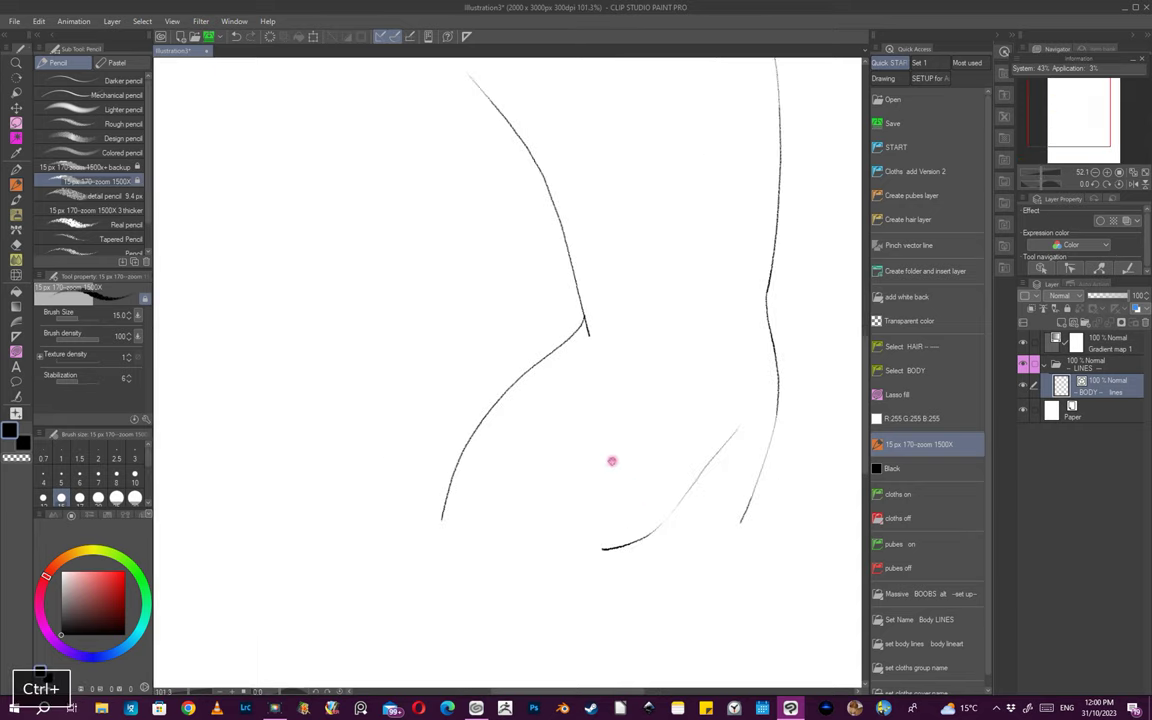
# - Draw a light vertical line above the crotch and continue it downward as the inner thigh line
pyautogui.moveTo(604, 418); pyautogui.dragTo(604, 455)
pyautogui.moveTo(605, 501)
pyautogui.mouseDown()
pyautogui.moveTo(630, 476)
pyautogui.moveTo(606, 418)
pyautogui.moveTo(608, 489)
pyautogui.mouseUp()
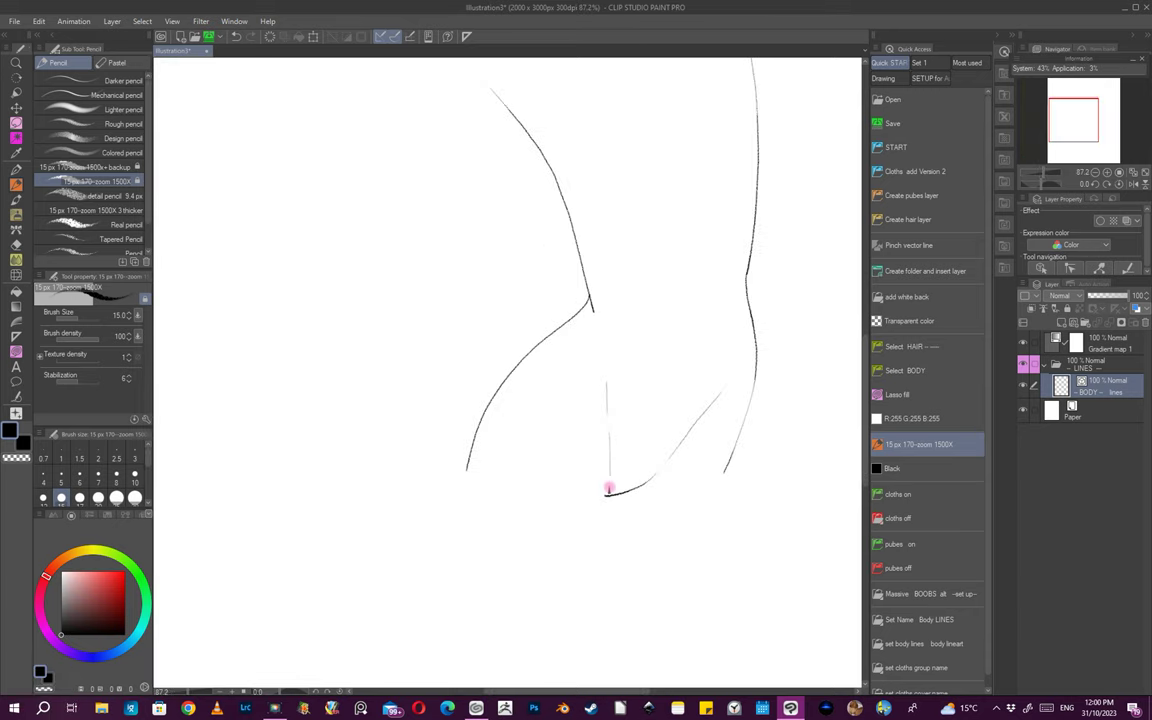
pyautogui.moveTo(584, 673)
pyautogui.mouseDown()
pyautogui.moveTo(710, 548)
pyautogui.moveTo(707, 499)
pyautogui.moveTo(607, 476)
pyautogui.mouseUp()
# - Redo the light abdominal midline stroke and draw the navel at its lower end
pyautogui.moveTo(654, 406); pyautogui.dragTo(655, 470)
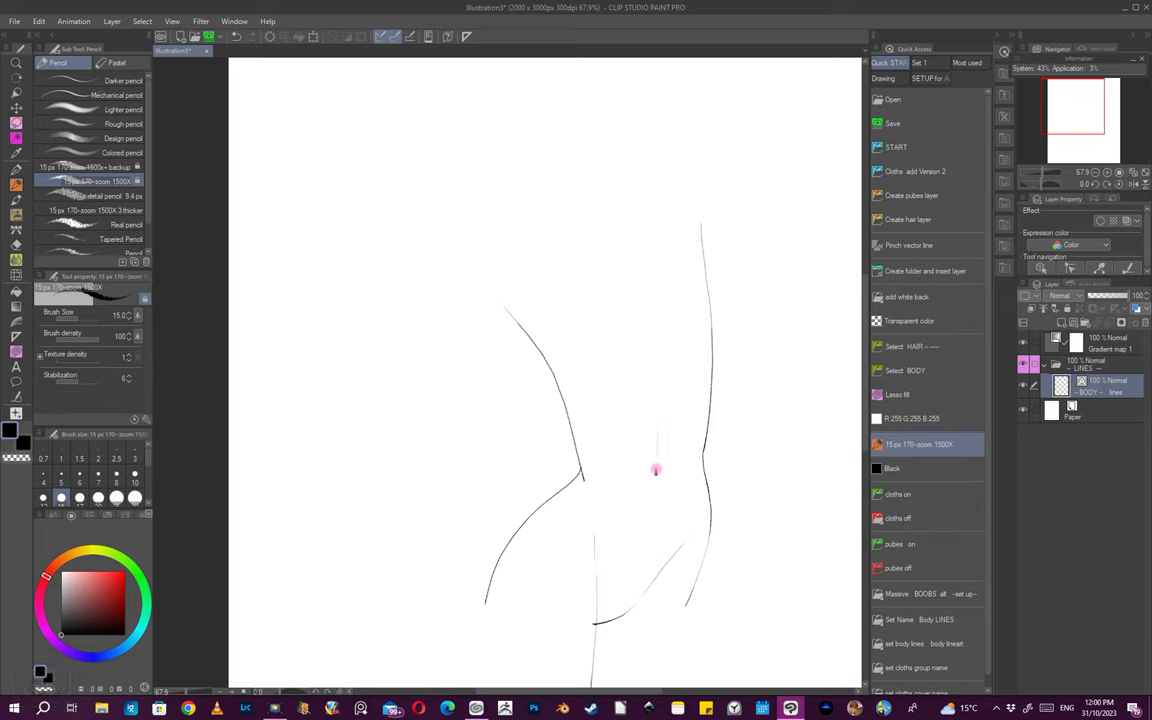
pyautogui.hotkey('ctrl', 'z')
pyautogui.moveTo(663, 419); pyautogui.dragTo(661, 467)
pyautogui.moveTo(653, 525)
pyautogui.mouseDown()
pyautogui.moveTo(697, 476)
pyautogui.moveTo(704, 510)
pyautogui.moveTo(674, 463)
pyautogui.moveTo(727, 548)
pyautogui.mouseUp()
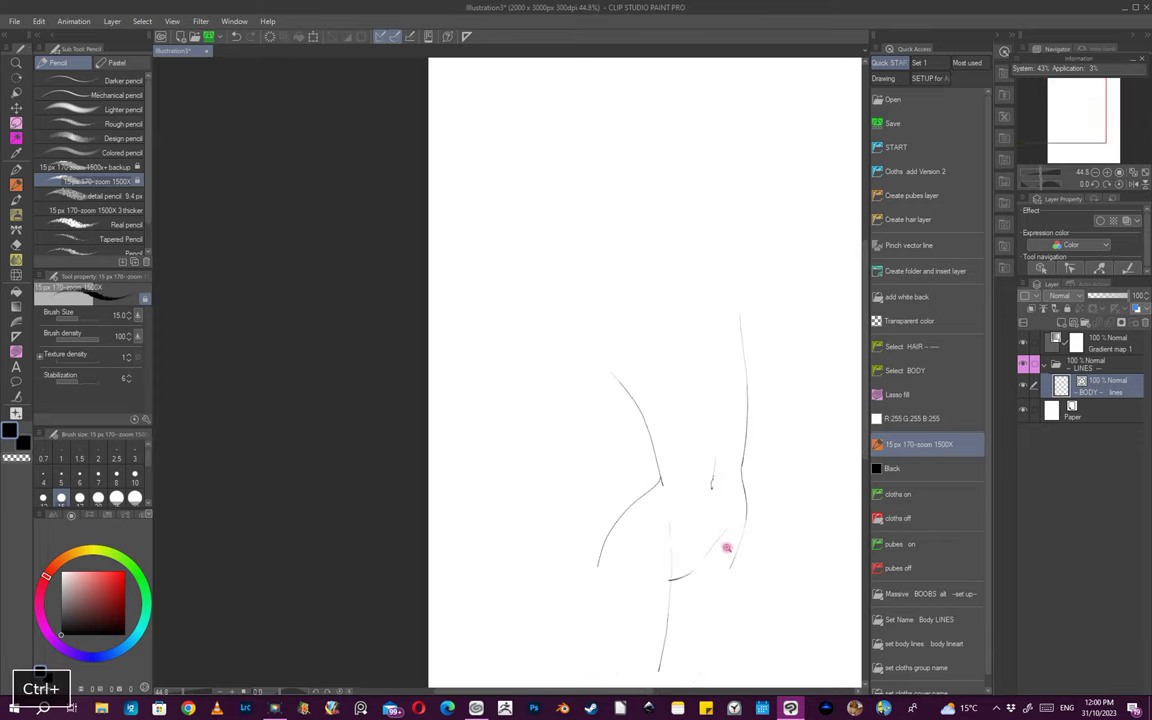
pyautogui.moveTo(724, 450); pyautogui.dragTo(666, 491)
pyautogui.moveTo(617, 437); pyautogui.dragTo(612, 497)
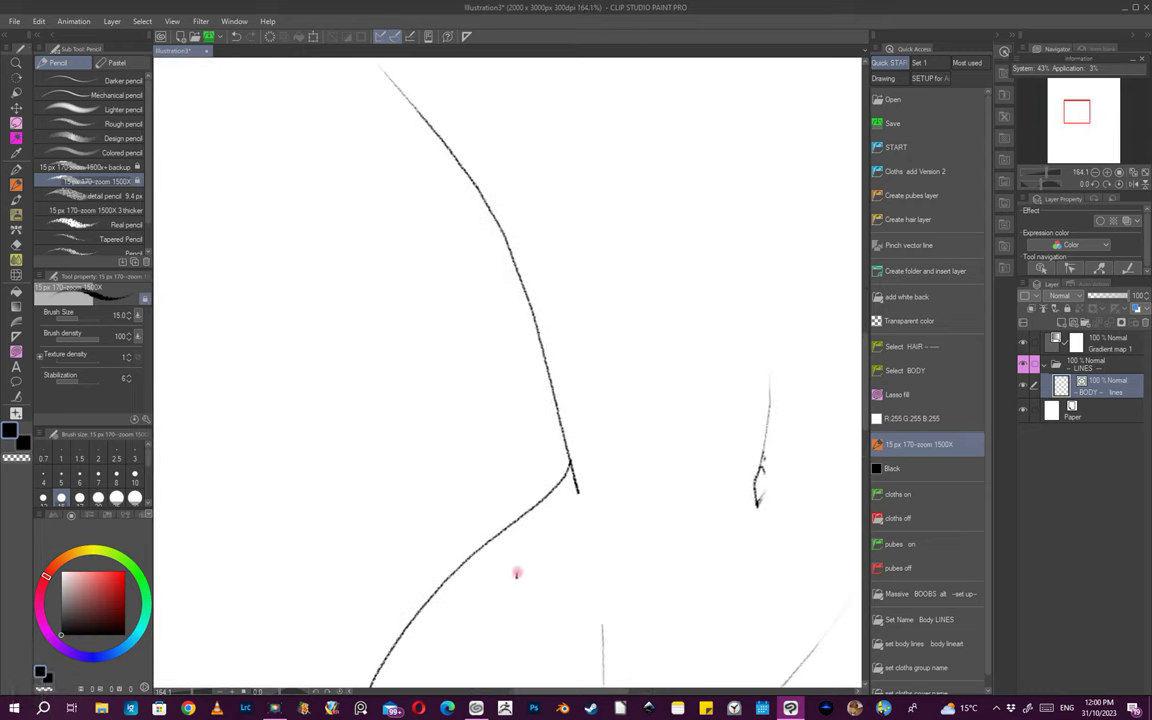
# - Erase the overshooting line end at the left waist and draw a short, light crease curving down from that corner
pyautogui.press('e')
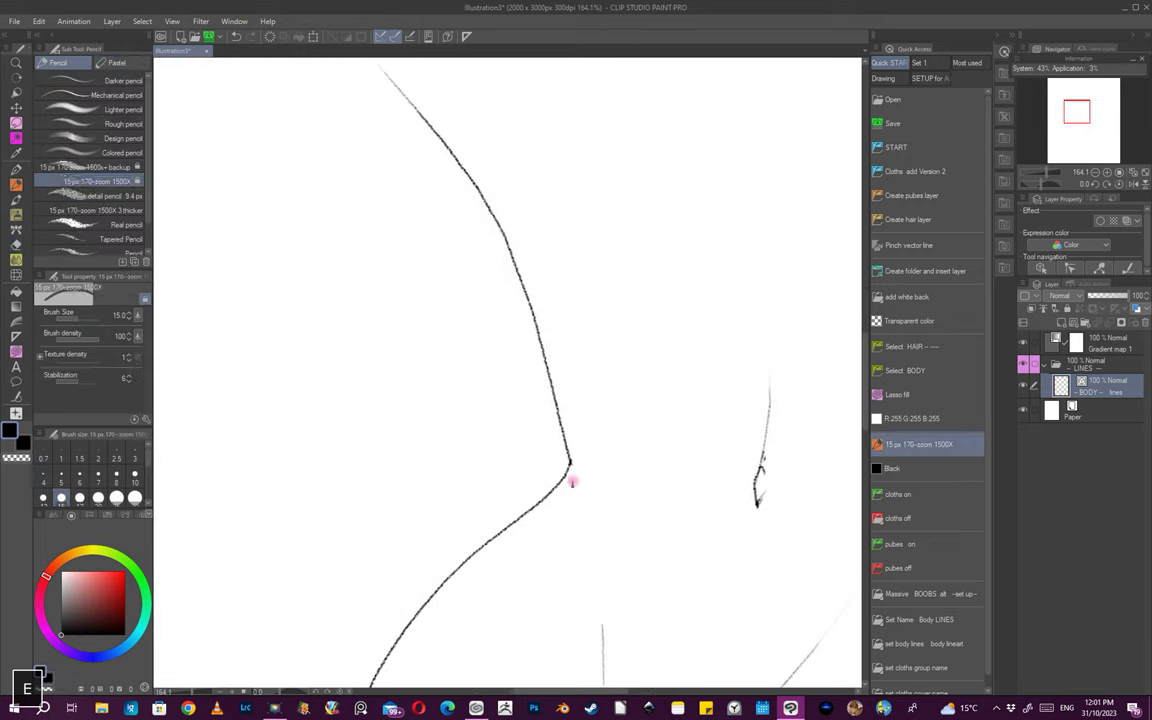
pyautogui.scroll(2, 575, 464)
pyautogui.moveTo(574, 465); pyautogui.dragTo(643, 548)
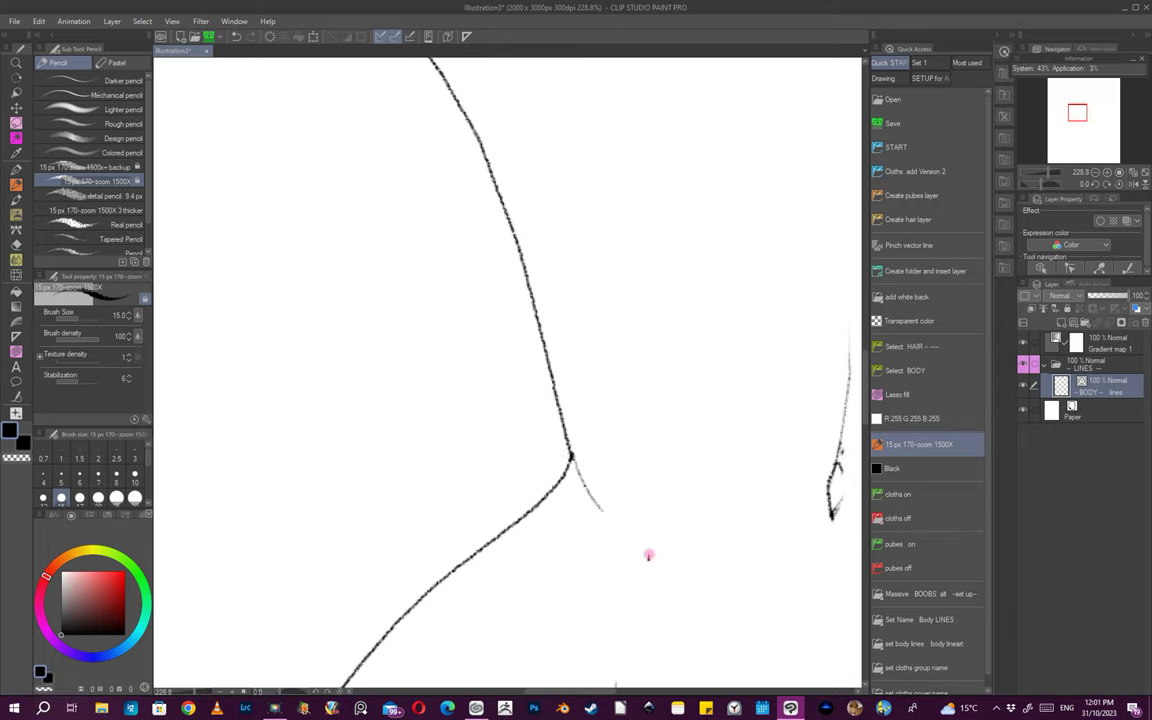
pyautogui.scroll(-4, 680, 520)
pyautogui.scroll(3, 622, 476)
pyautogui.hotkey('ctrl', 'z')
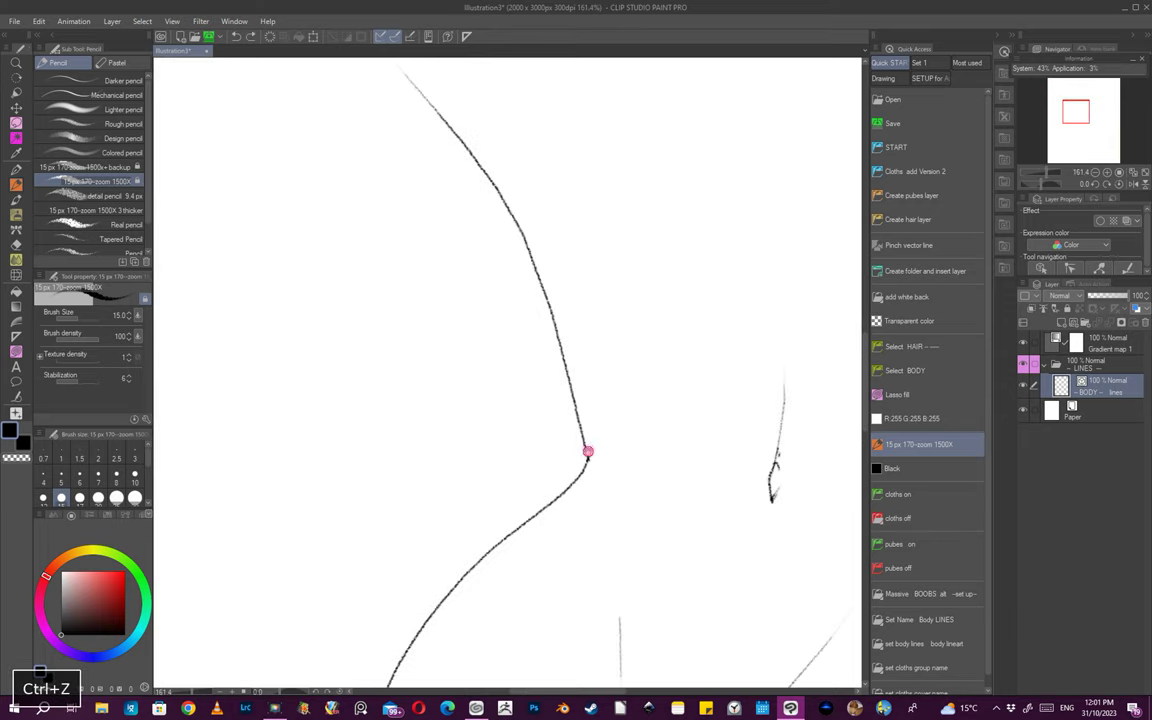
pyautogui.hotkey('ctrl', 'z')
pyautogui.moveTo(589, 463); pyautogui.dragTo(606, 504)
# - Refine the thin lower section of the right hip contour with pencil strokes and the eraser on a rotated canvas
pyautogui.moveTo(728, 534); pyautogui.dragTo(674, 527)
pyautogui.moveTo(800, 512); pyautogui.dragTo(584, 548)
pyautogui.scroll(6, 494, 563)
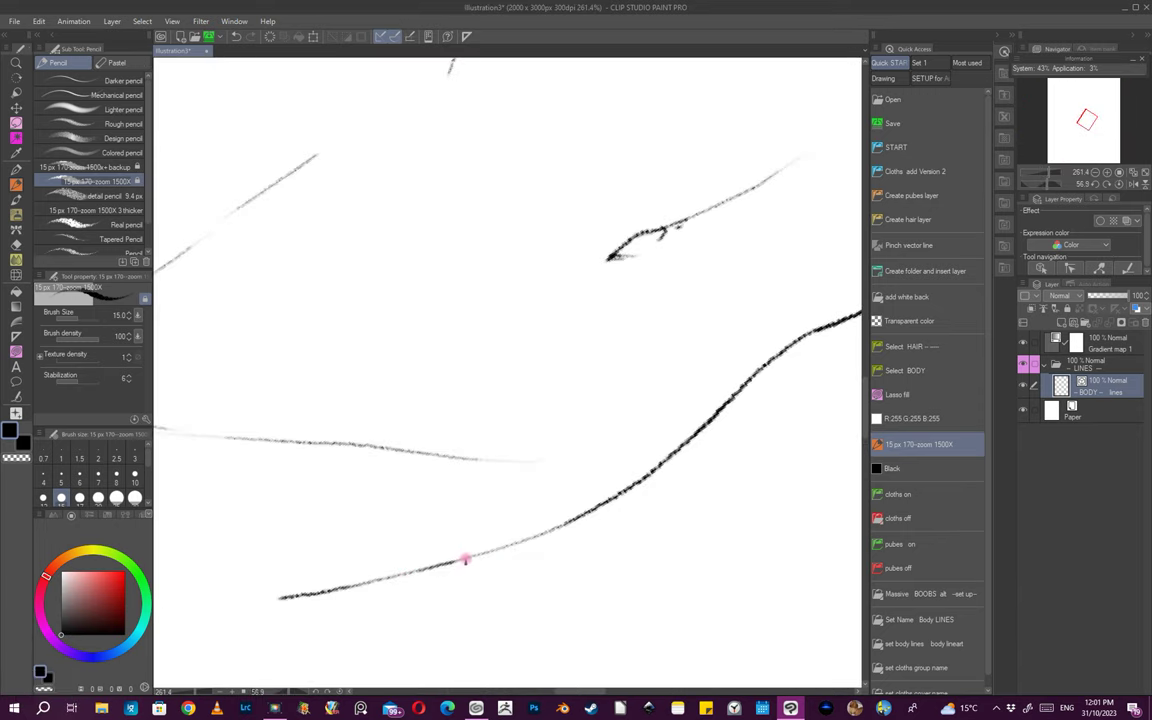
pyautogui.moveTo(668, 464); pyautogui.dragTo(606, 490)
pyautogui.moveTo(627, 514); pyautogui.dragTo(692, 455)
pyautogui.moveTo(674, 483); pyautogui.dragTo(728, 404)
pyautogui.moveTo(636, 370); pyautogui.dragTo(714, 410)
pyautogui.press('e')
pyautogui.moveTo(617, 458); pyautogui.dragTo(600, 510)
pyautogui.moveTo(704, 470); pyautogui.dragTo(642, 495)
pyautogui.moveTo(735, 507)
pyautogui.mouseDown()
pyautogui.moveTo(712, 507)
pyautogui.moveTo(724, 522)
pyautogui.moveTo(666, 496)
pyautogui.moveTo(694, 474)
pyautogui.moveTo(675, 401)
pyautogui.mouseUp()
pyautogui.moveTo(603, 391); pyautogui.dragTo(630, 398)
pyautogui.moveTo(602, 442); pyautogui.dragTo(556, 462)
pyautogui.scroll(3, 620, 460)
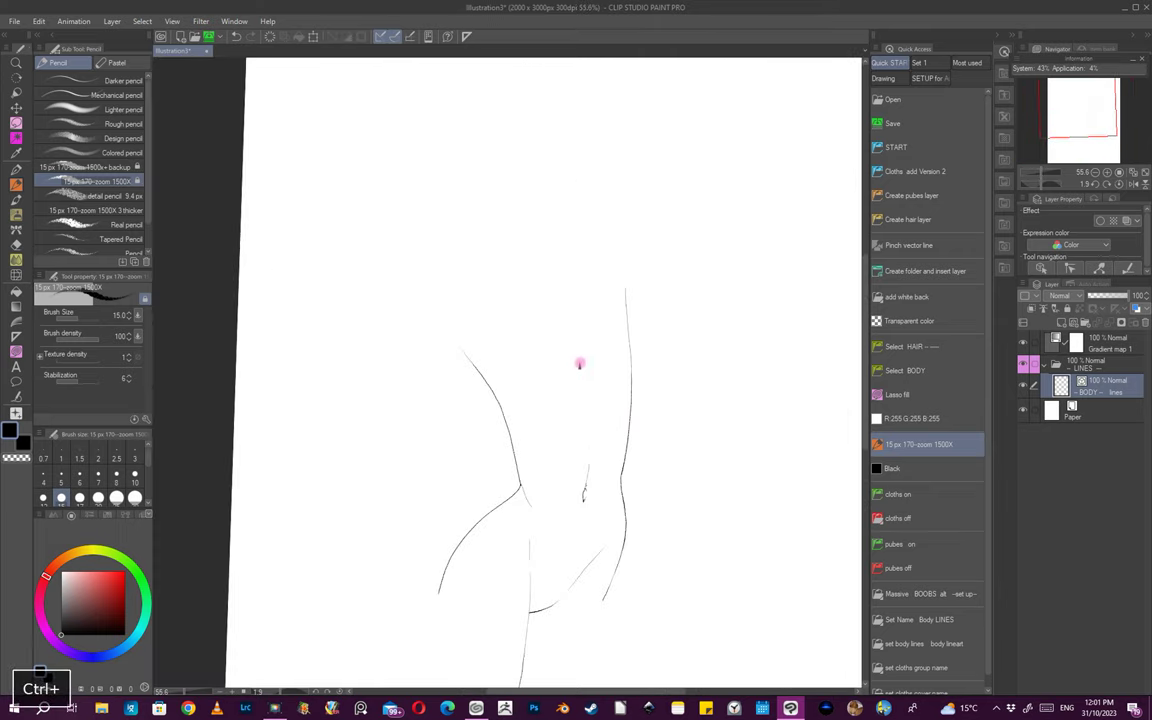
# - Draw the rounded contour of the left breast overlapping the left torso line, redoing the stroke until it fits
pyautogui.hotkey('ctrl', 'z')
pyautogui.moveTo(574, 360)
pyautogui.mouseDown()
pyautogui.moveTo(575, 404)
pyautogui.moveTo(656, 350)
pyautogui.moveTo(616, 428)
pyautogui.mouseUp()
pyautogui.hotkey('ctrl', 'z')
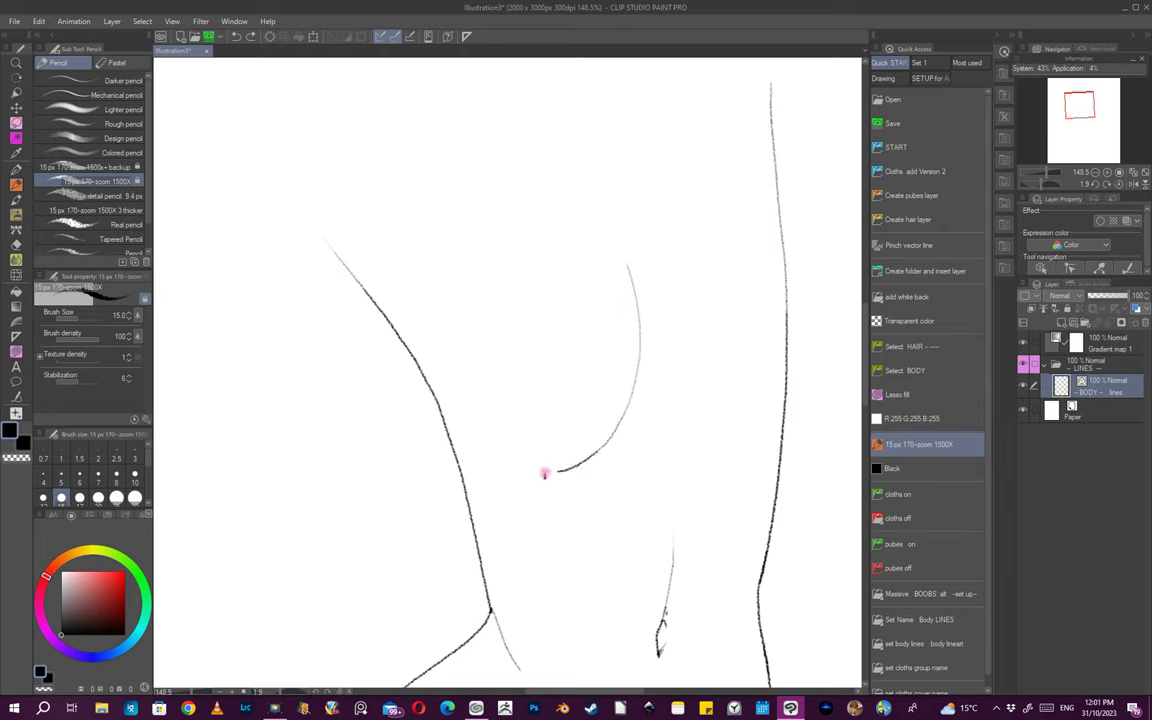
pyautogui.moveTo(430, 399); pyautogui.dragTo(420, 265)
pyautogui.moveTo(702, 394); pyautogui.dragTo(650, 419)
pyautogui.moveTo(614, 319); pyautogui.dragTo(634, 337)
pyautogui.hotkey('ctrl', 'z')
pyautogui.moveTo(599, 249)
pyautogui.mouseDown()
pyautogui.moveTo(612, 267)
pyautogui.moveTo(584, 229)
pyautogui.moveTo(603, 268)
pyautogui.mouseUp()
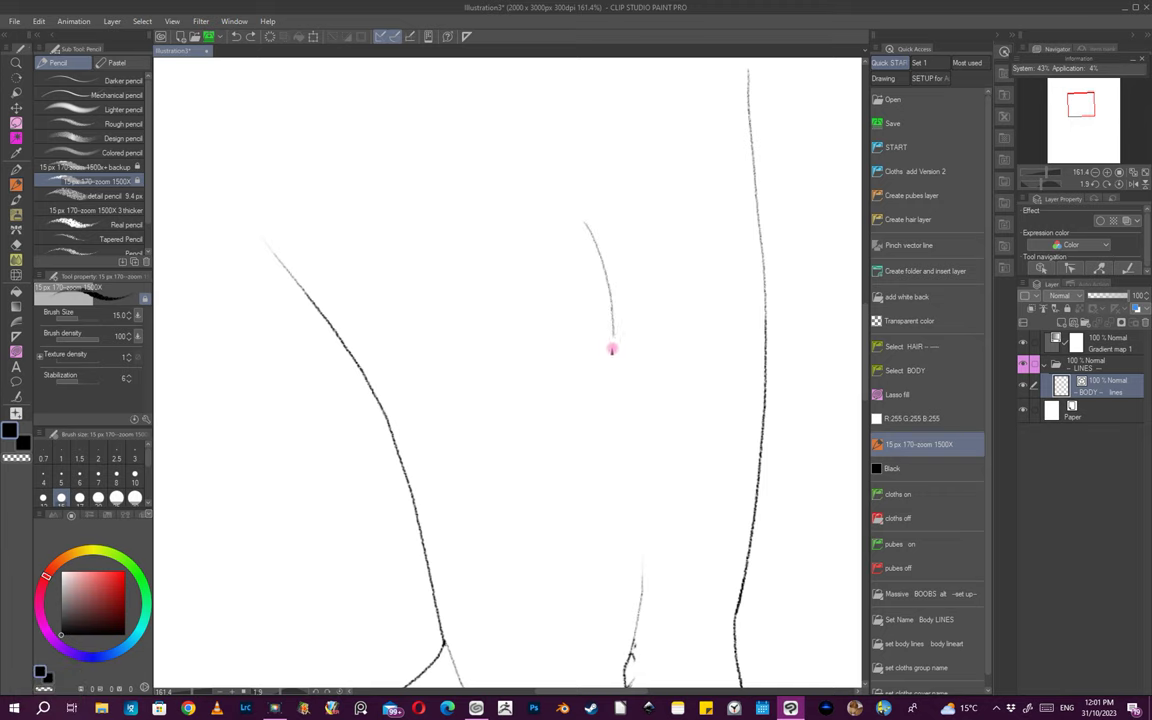
pyautogui.moveTo(441, 482)
pyautogui.mouseDown()
pyautogui.moveTo(371, 328)
pyautogui.moveTo(381, 281)
pyautogui.mouseUp()
# - Draw the right breast's inner, lower and outer contour and erase the part of the torso line inside it
pyautogui.moveTo(607, 271)
pyautogui.mouseDown()
pyautogui.moveTo(550, 350)
pyautogui.moveTo(640, 318)
pyautogui.moveTo(552, 227)
pyautogui.moveTo(604, 303)
pyautogui.mouseUp()
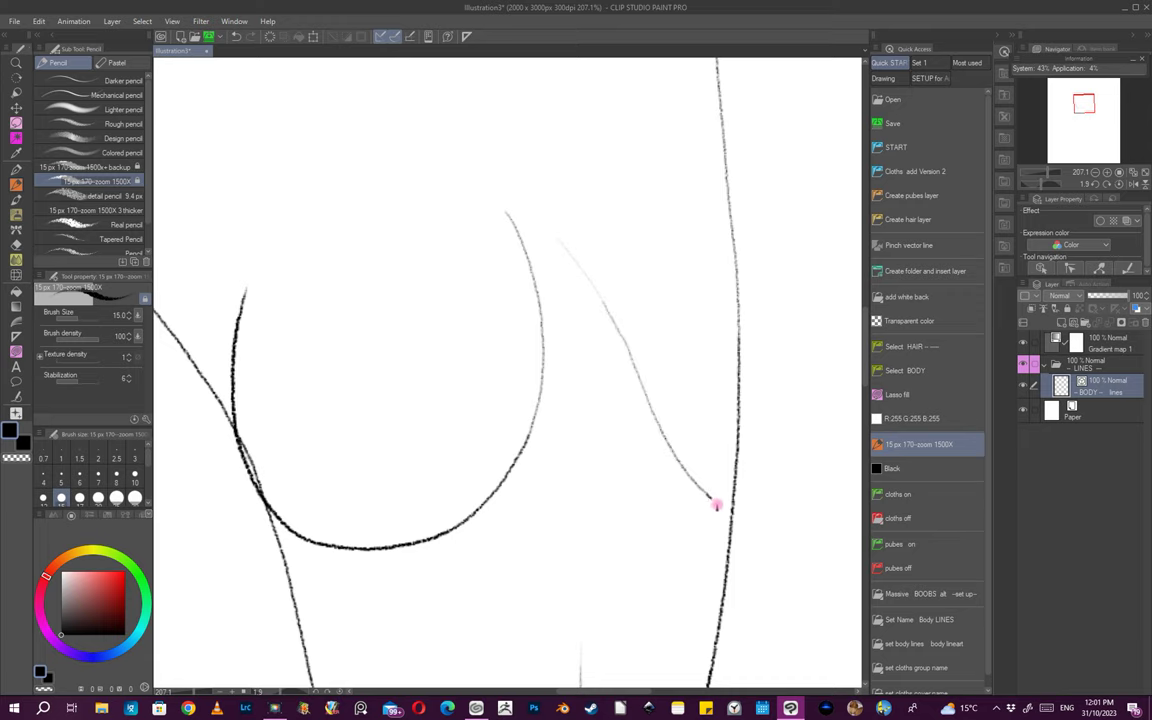
pyautogui.moveTo(813, 458)
pyautogui.mouseDown()
pyautogui.moveTo(838, 360)
pyautogui.moveTo(743, 445)
pyautogui.moveTo(748, 404)
pyautogui.moveTo(712, 347)
pyautogui.moveTo(658, 403)
pyautogui.mouseUp()
pyautogui.press('e')
pyautogui.moveTo(746, 422); pyautogui.dragTo(736, 440)
pyautogui.moveTo(748, 491)
pyautogui.mouseDown()
pyautogui.moveTo(744, 475)
pyautogui.moveTo(738, 507)
pyautogui.mouseUp()
pyautogui.hotkey('ctrl', 'z')
pyautogui.moveTo(738, 507); pyautogui.dragTo(720, 400)
pyautogui.moveTo(717, 324); pyautogui.dragTo(723, 456)
pyautogui.moveTo(674, 363); pyautogui.dragTo(700, 401)
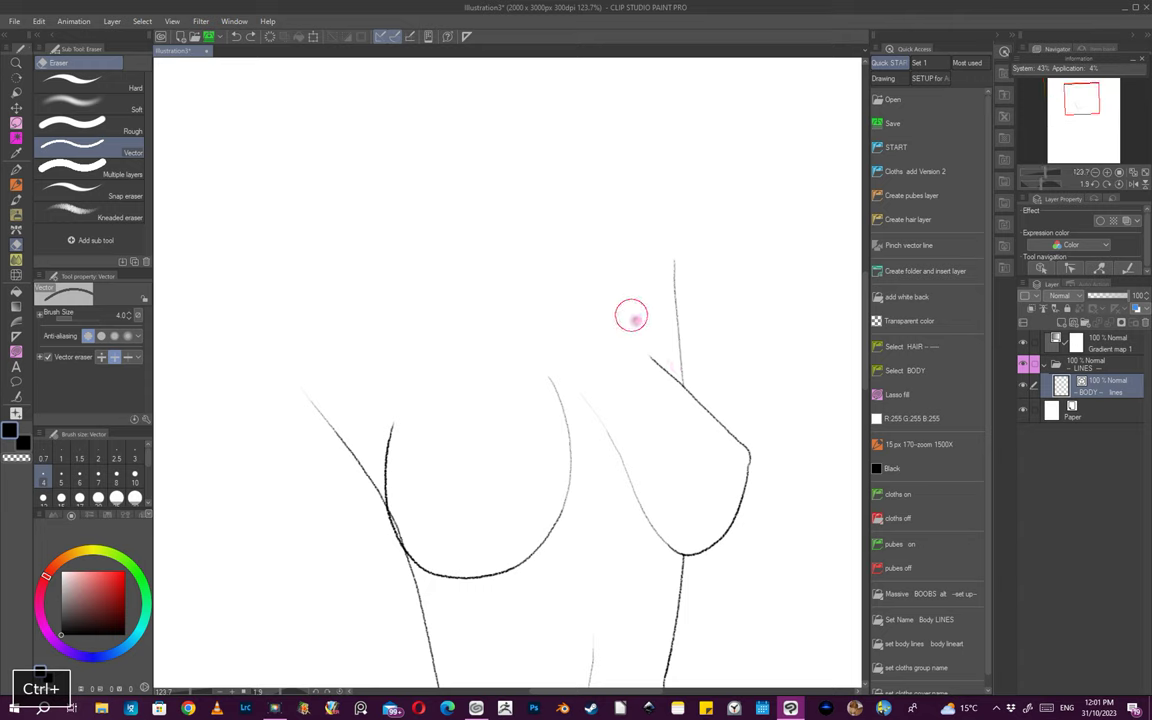
# - Draw an armpit fold line above the right breast and erase the breast line's overshooting upper end
pyautogui.click(840, 444)
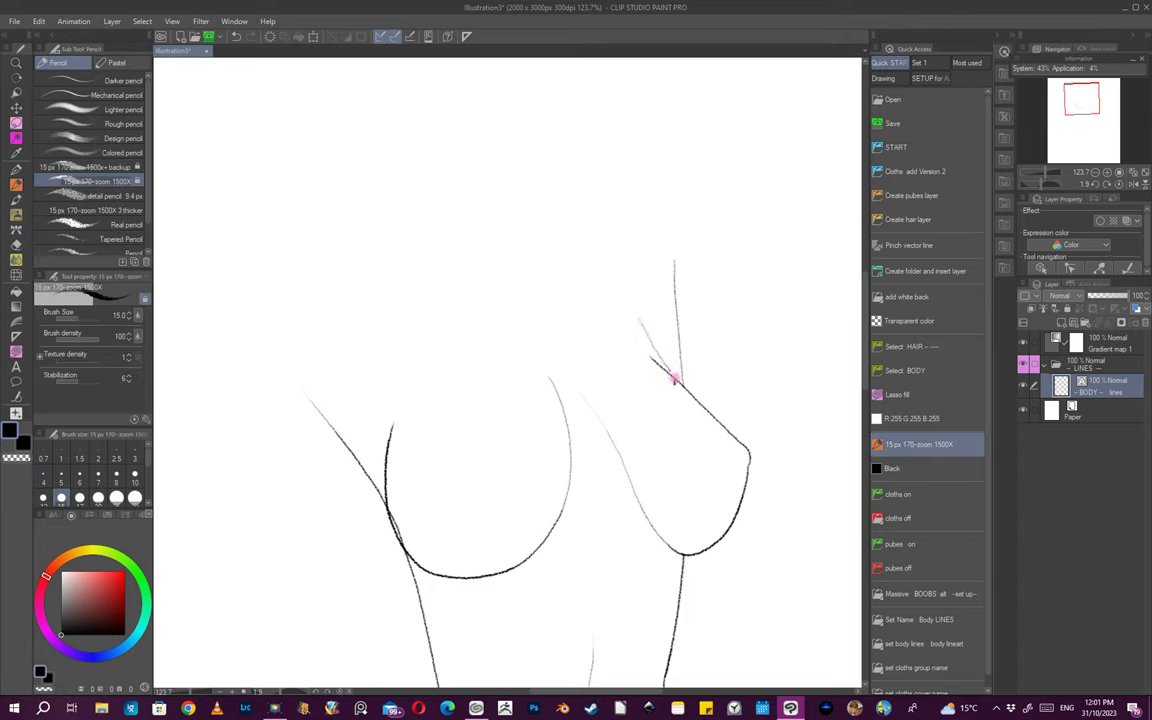
pyautogui.press('e')
pyautogui.hotkey('ctrl', 'z')
pyautogui.moveTo(627, 301); pyautogui.dragTo(642, 331)
pyautogui.click(922, 443)
pyautogui.press('e')
pyautogui.moveTo(658, 375); pyautogui.dragTo(688, 407)
pyautogui.moveTo(779, 478); pyautogui.dragTo(503, 577)
pyautogui.moveTo(390, 626); pyautogui.dragTo(486, 470)
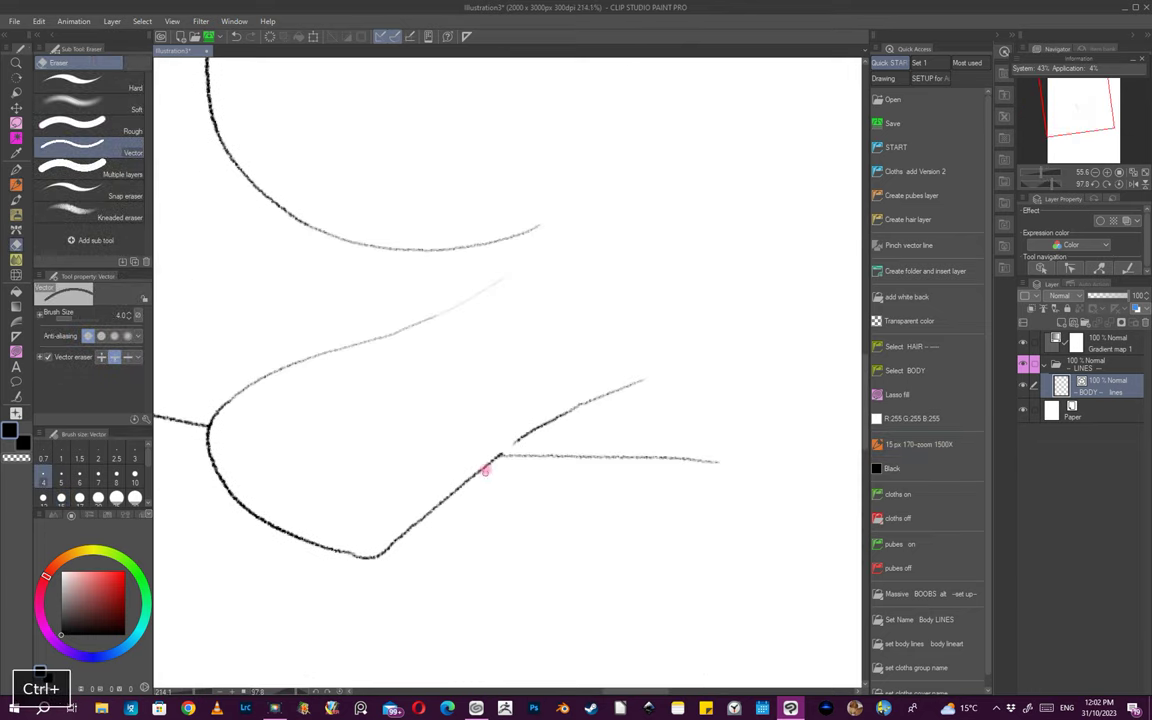
# - Join the armpit fold line to the upper contour of the right breast with the pencil
pyautogui.click(896, 444)
pyautogui.scroll(3, 501, 455)
pyautogui.moveTo(540, 421); pyautogui.dragTo(460, 488)
pyautogui.moveTo(578, 455)
pyautogui.mouseDown()
pyautogui.moveTo(527, 540)
pyautogui.moveTo(700, 486)
pyautogui.moveTo(712, 448)
pyautogui.moveTo(681, 517)
pyautogui.mouseUp()
pyautogui.moveTo(709, 470); pyautogui.dragTo(694, 494)
# - Flip the canvas view horizontally and back to check the proportions of the whole figure
pyautogui.press('Insert')
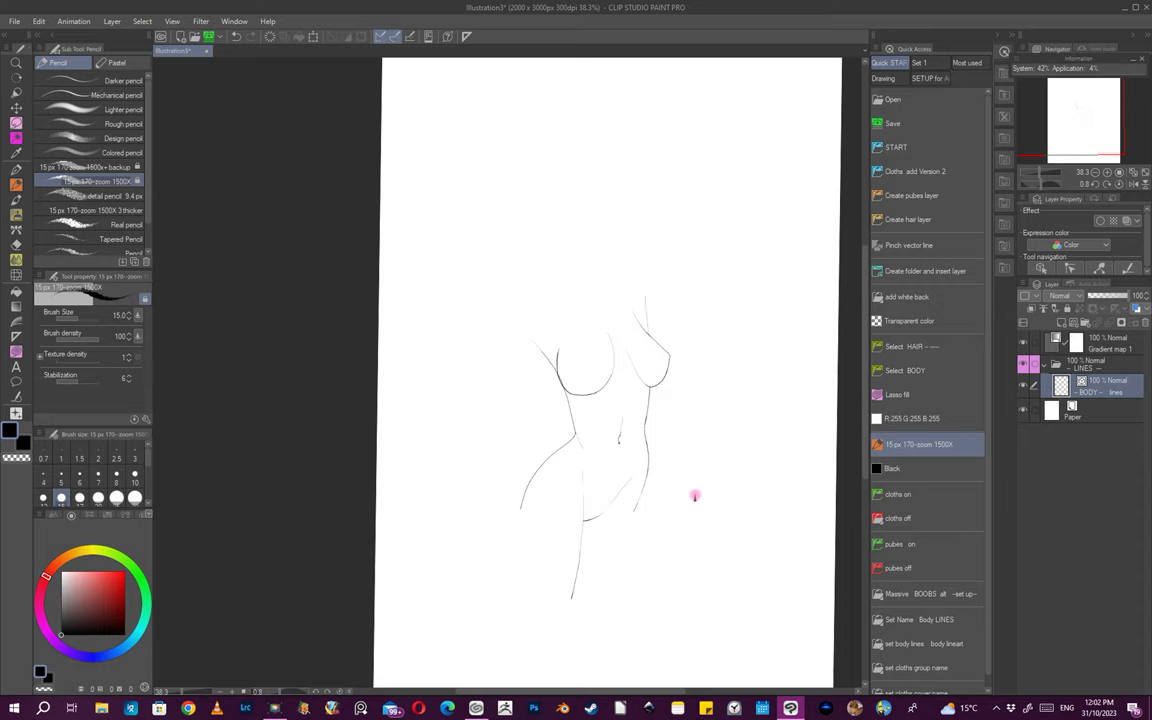
pyautogui.hotkey('ctrl', 'alt', 'y')
pyautogui.hotkey('ctrl', 'alt', 'y')
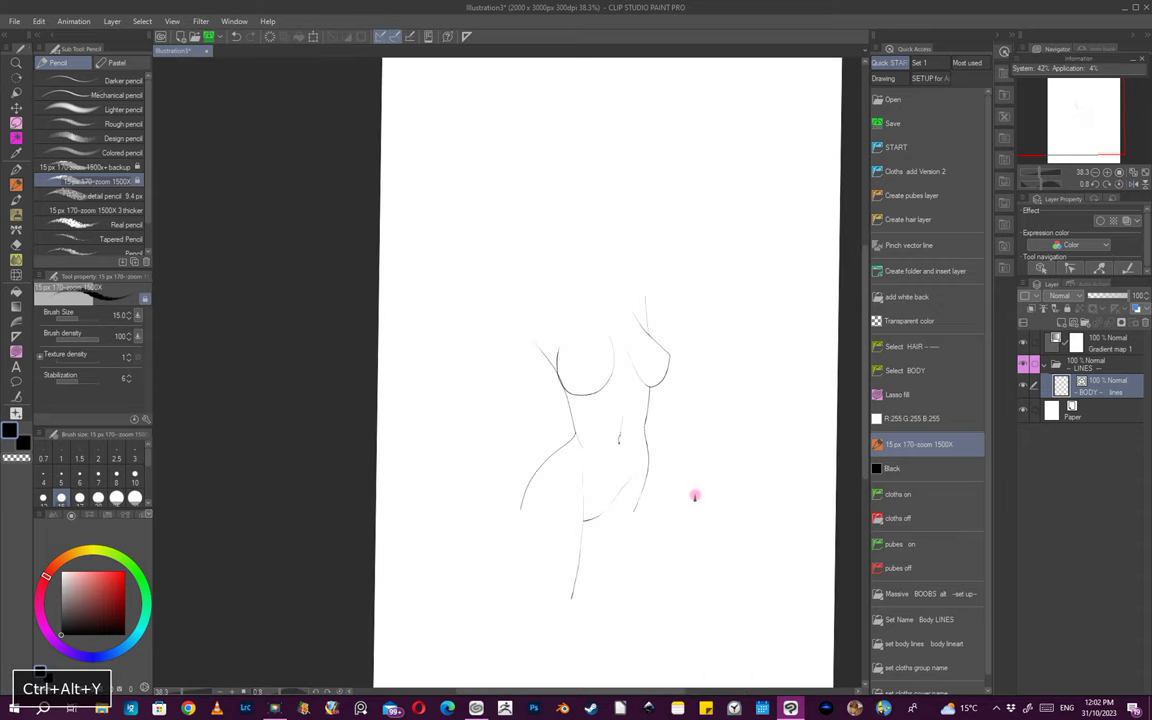
pyautogui.hotkey('ctrl', 'alt', 'y')
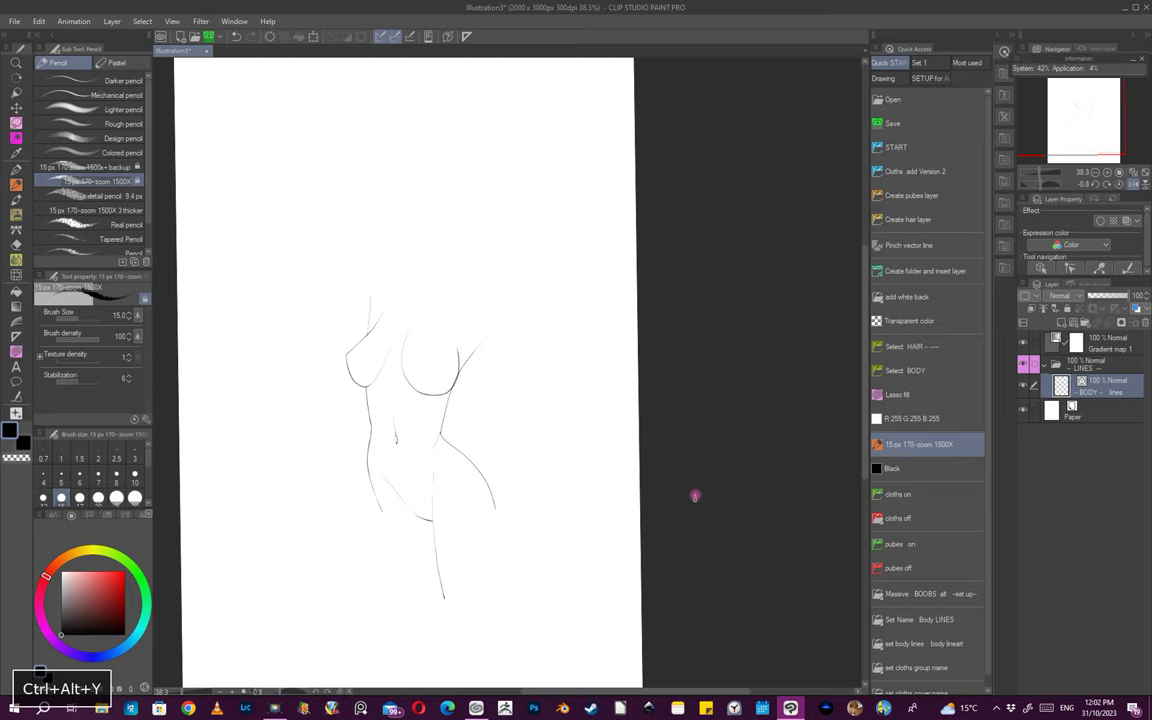
pyautogui.hotkey('ctrl', 'alt', 'y')
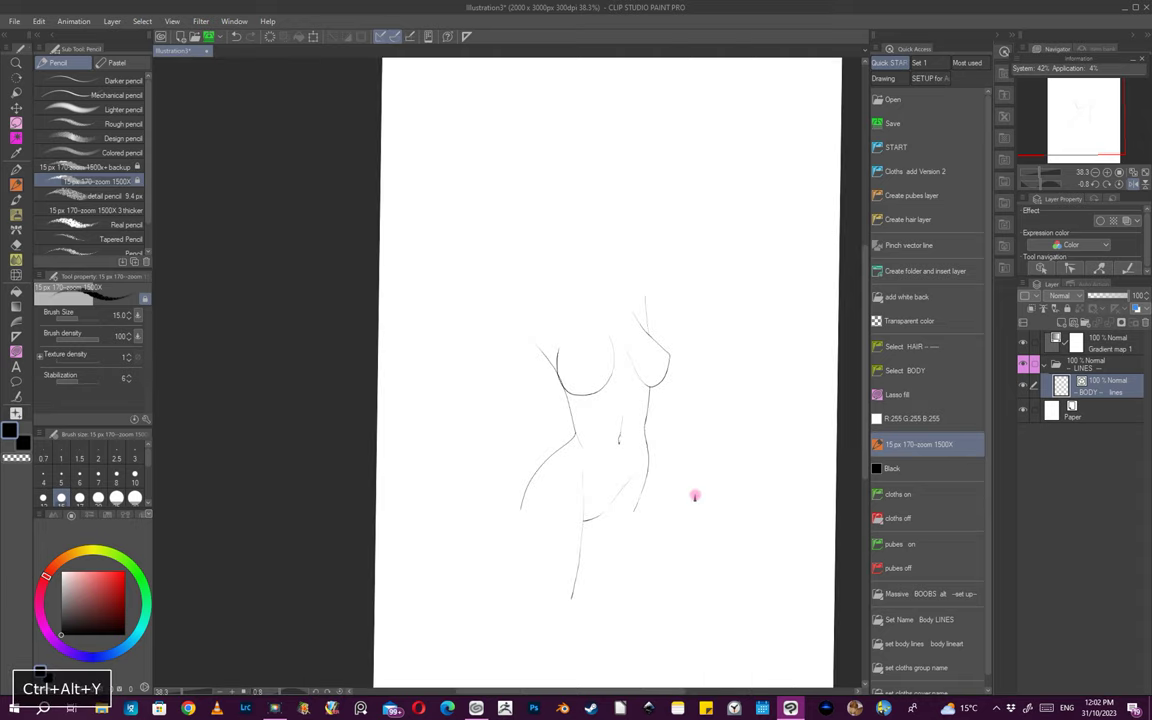
# - Check the figure in a mirrored view and examine the thigh and hip lines close up from a rotated angle
pyautogui.hotkey('ctrl', 'alt', 'y')
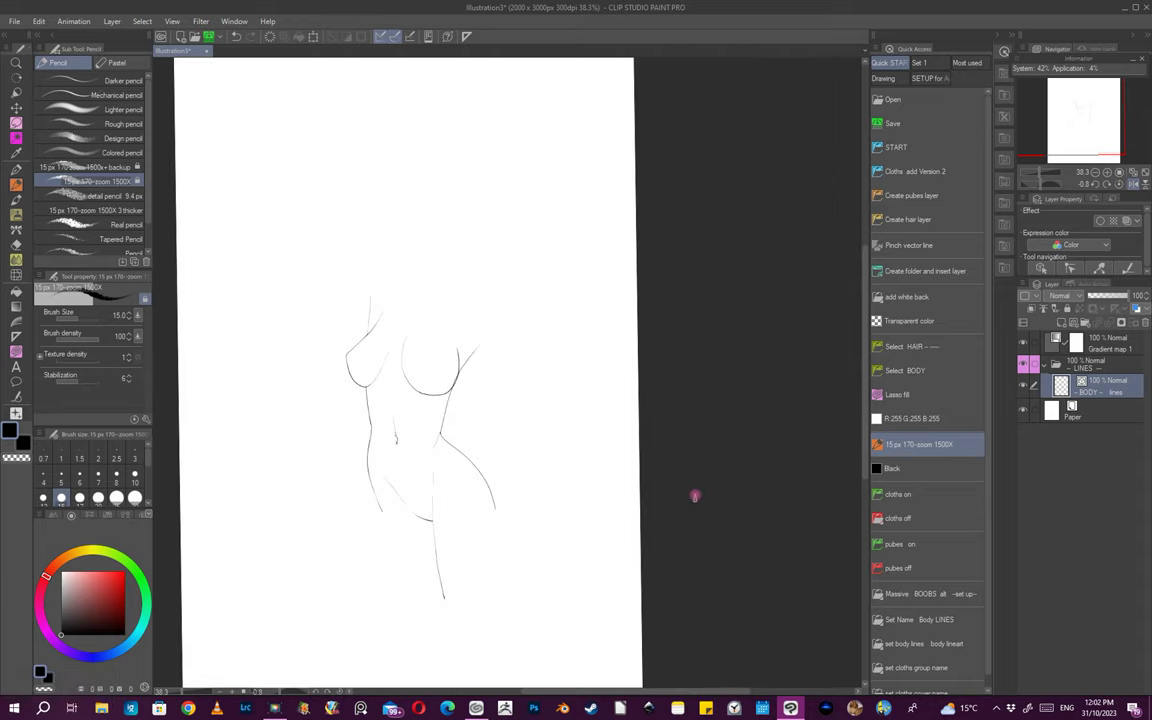
pyautogui.hotkey('ctrl', 'alt', 'y')
pyautogui.scroll(1, 650, 290)
pyautogui.moveTo(630, 532); pyautogui.dragTo(517, 499)
pyautogui.moveTo(471, 452); pyautogui.dragTo(494, 458)
pyautogui.scroll(2, 492, 458)
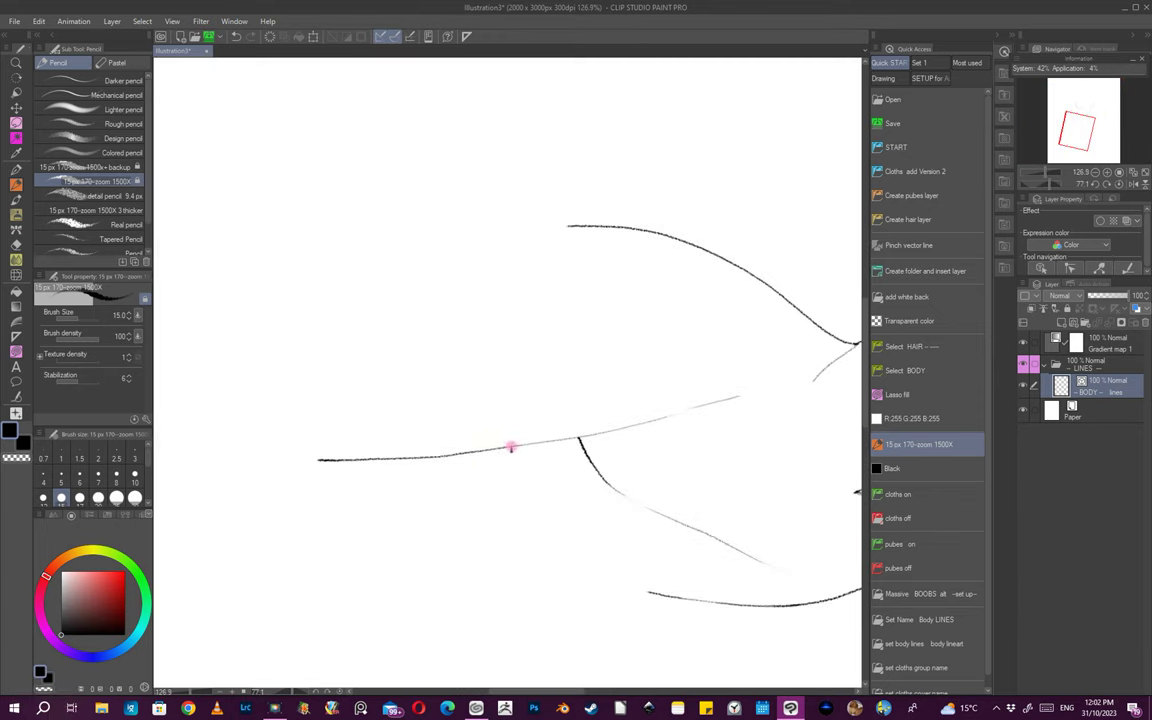
pyautogui.moveTo(689, 434); pyautogui.dragTo(771, 260)
pyautogui.moveTo(653, 249); pyautogui.dragTo(634, 361)
pyautogui.scroll(1, 597, 390)
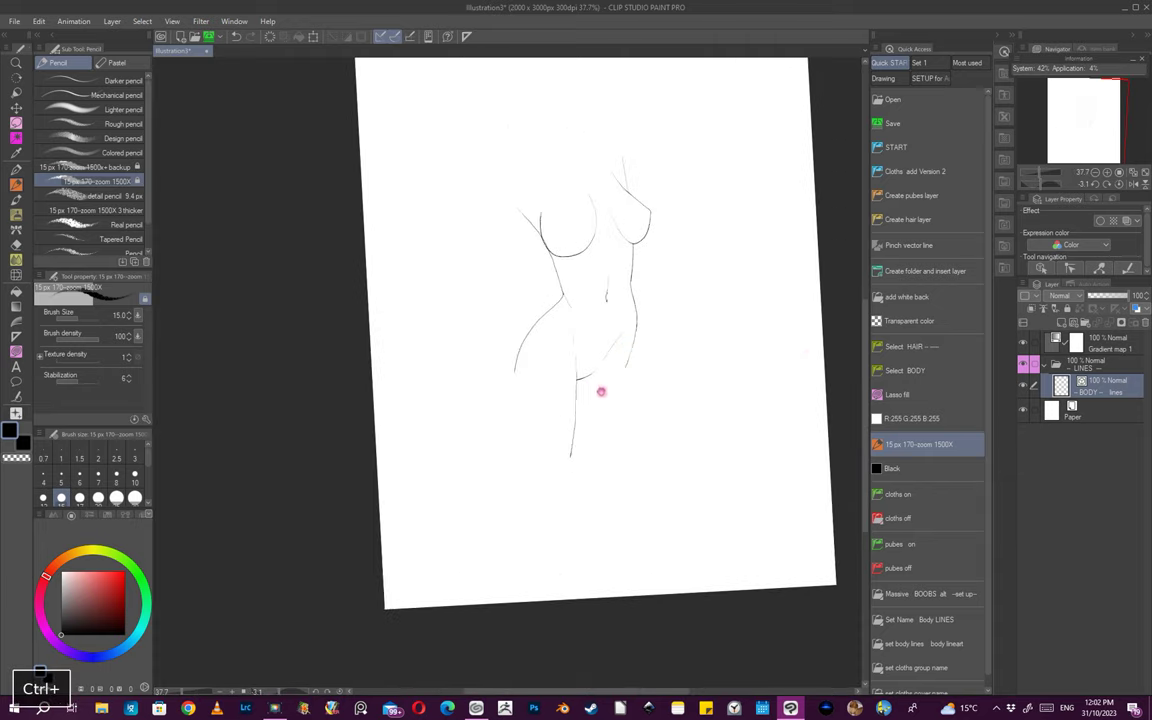
# - Extend the inner thigh line downward with the pencil, curving its lower end outward at the knee
pyautogui.scroll(3, 585, 470)
pyautogui.scroll(2, 602, 387)
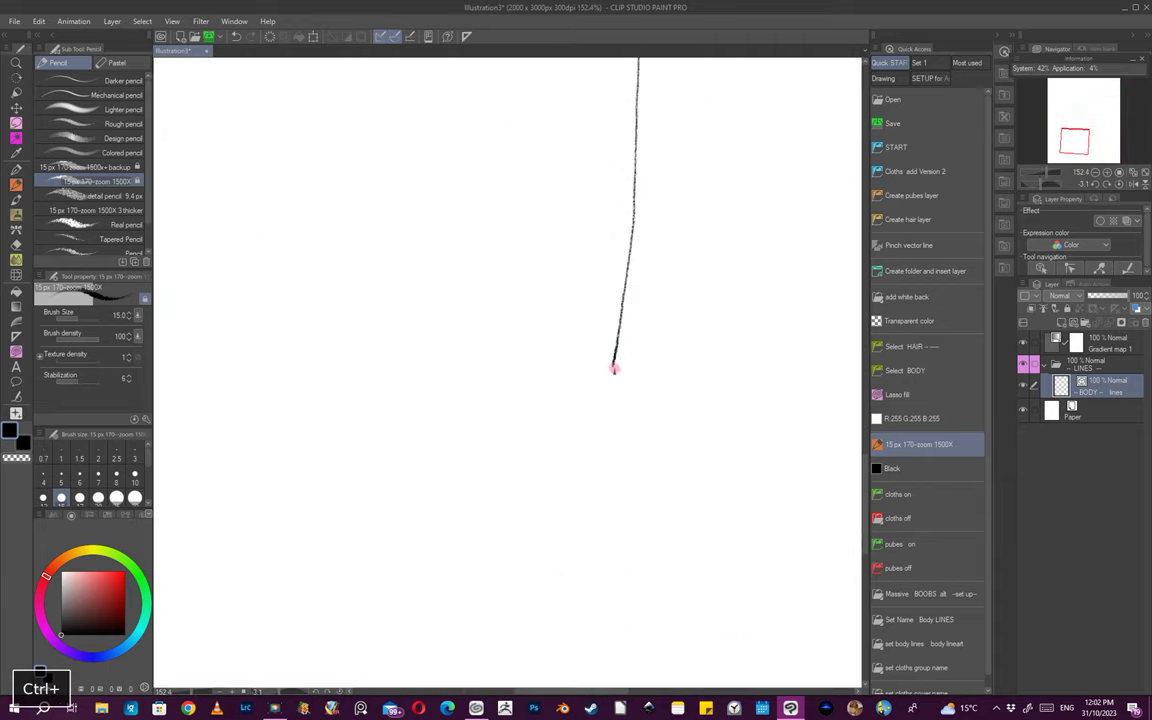
pyautogui.moveTo(612, 360); pyautogui.dragTo(608, 384)
pyautogui.moveTo(599, 446); pyautogui.dragTo(556, 545)
pyautogui.scroll(-3, 684, 499)
# - Continue the left hip contour down the outer thigh to just above the knee
pyautogui.scroll(2, 612, 496)
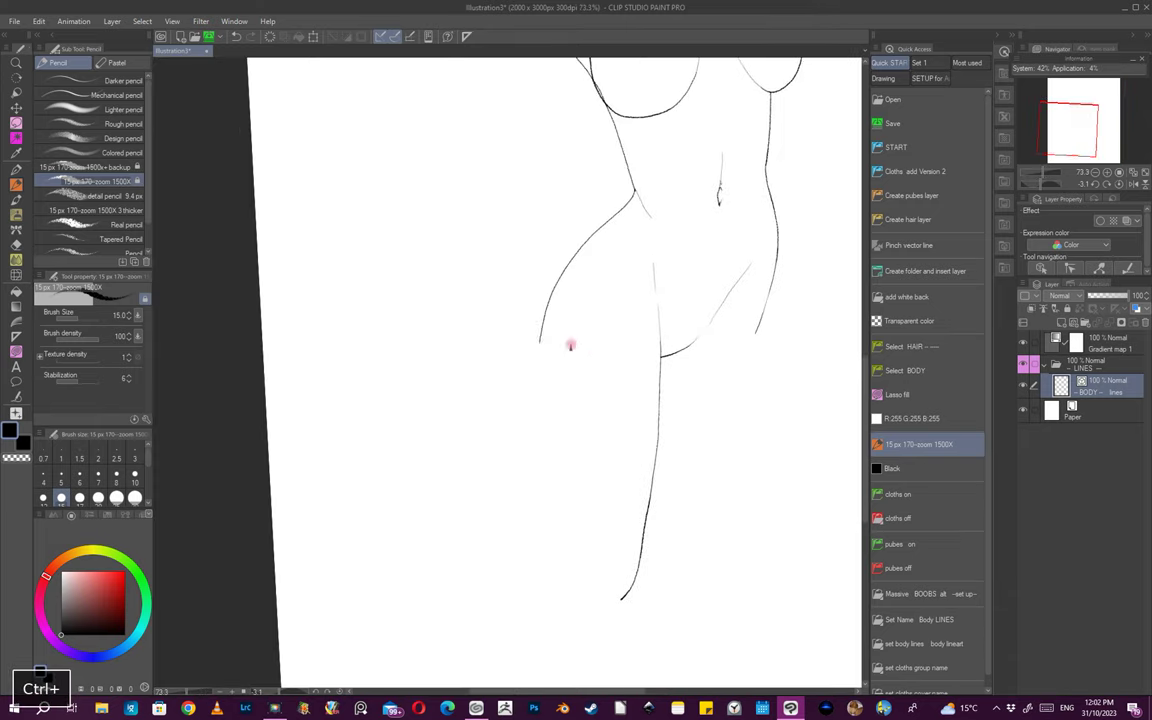
pyautogui.moveTo(540, 335); pyautogui.dragTo(538, 402)
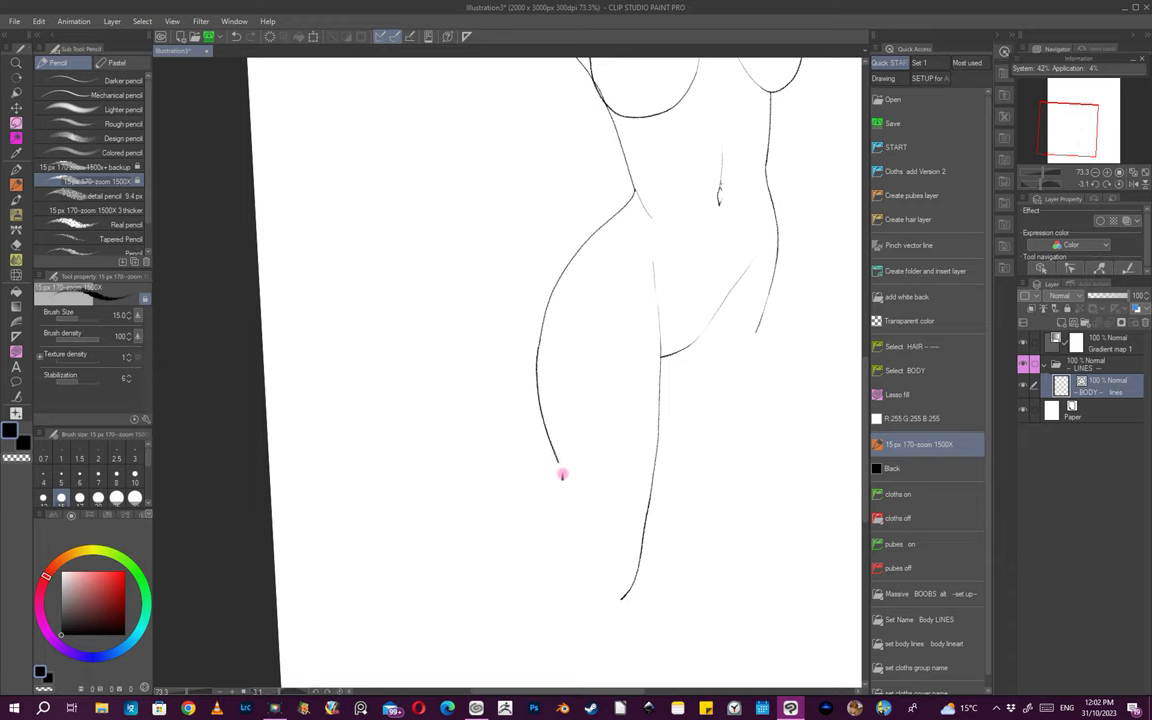
pyautogui.moveTo(580, 527); pyautogui.dragTo(586, 564)
pyautogui.scroll(-4, 694, 494)
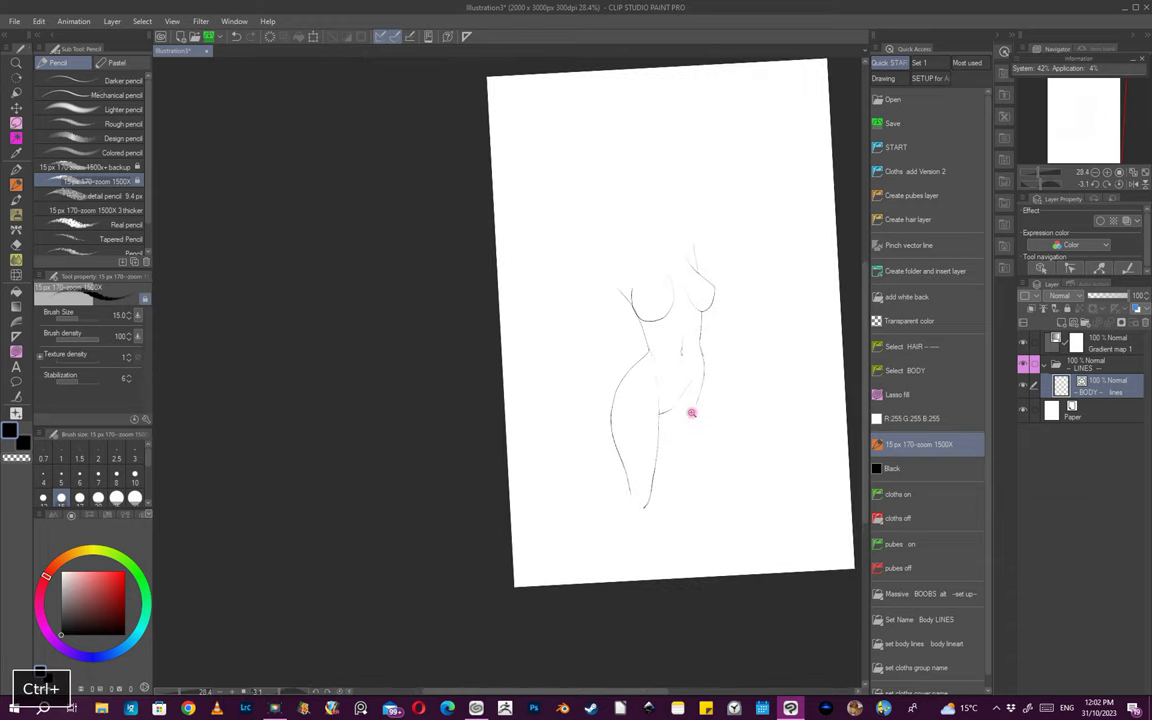
# - Draw the collarbone notch and a line running from it over the rounded left shoulder
pyautogui.scroll(2, 697, 422)
pyautogui.moveTo(715, 450); pyautogui.dragTo(697, 545)
pyautogui.scroll(4, 628, 345)
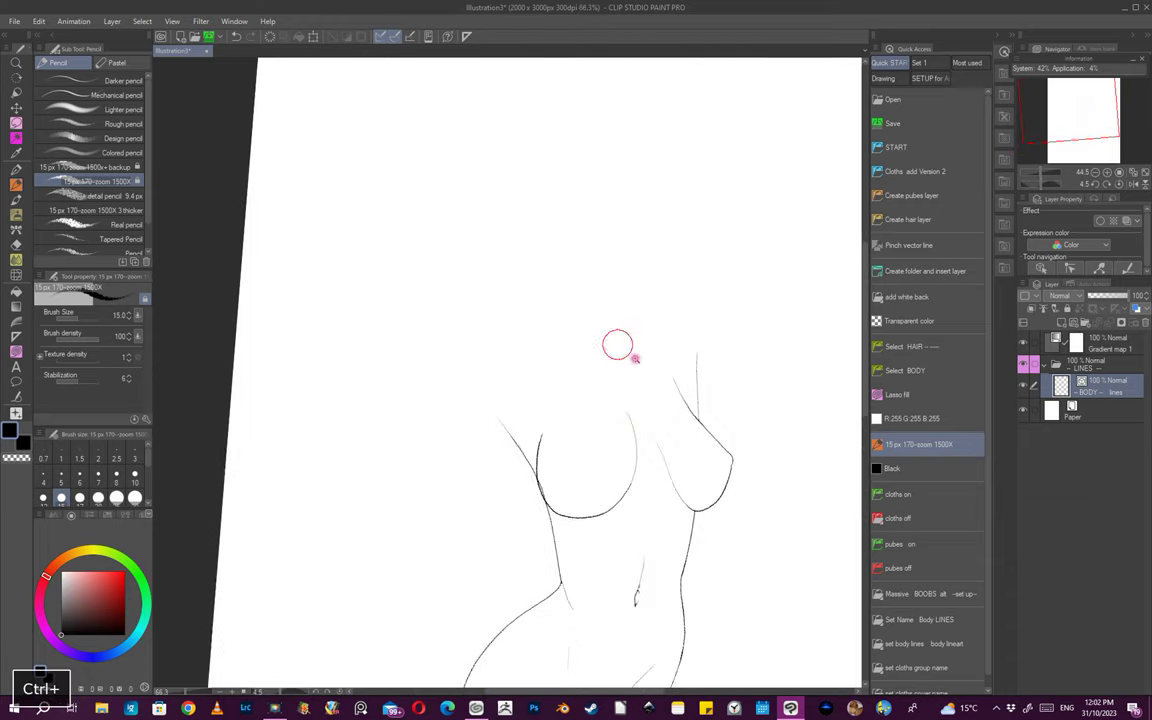
pyautogui.moveTo(616, 350); pyautogui.dragTo(590, 346)
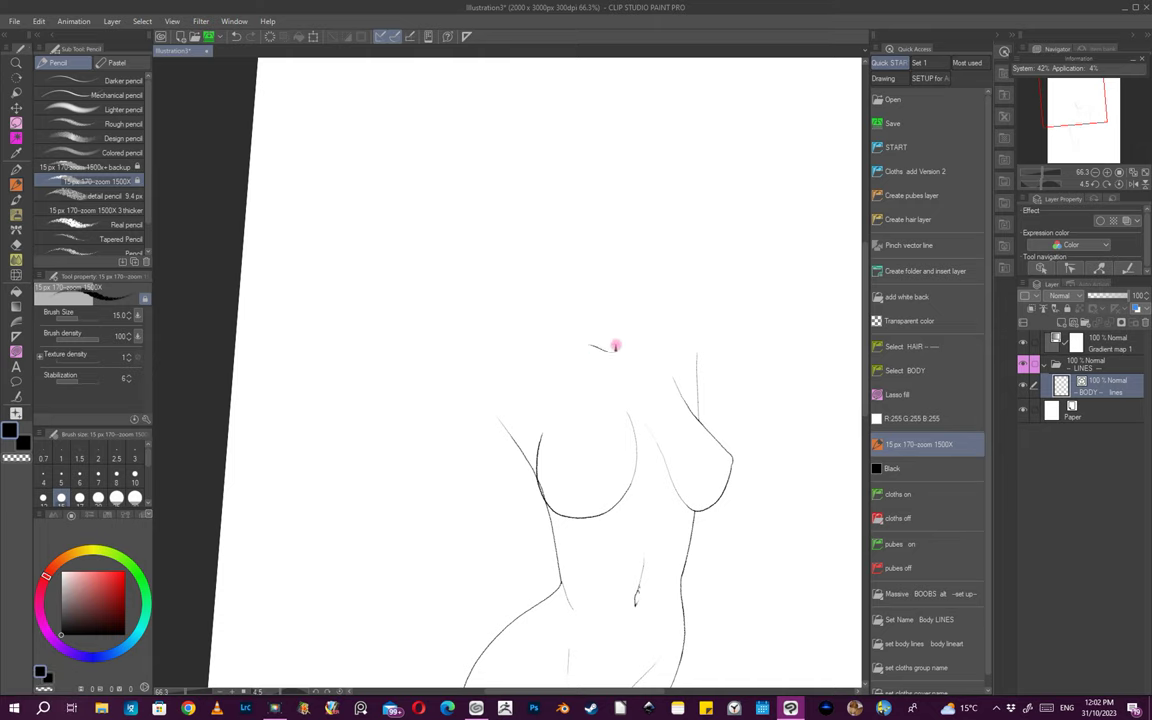
pyautogui.moveTo(501, 333); pyautogui.dragTo(481, 368)
pyautogui.scroll(-4, 663, 383)
pyautogui.scroll(6, 614, 373)
# - Draw the right collarbone and rounded shoulder, and erase the vertical armpit line above the right breast
pyautogui.moveTo(598, 369); pyautogui.dragTo(655, 368)
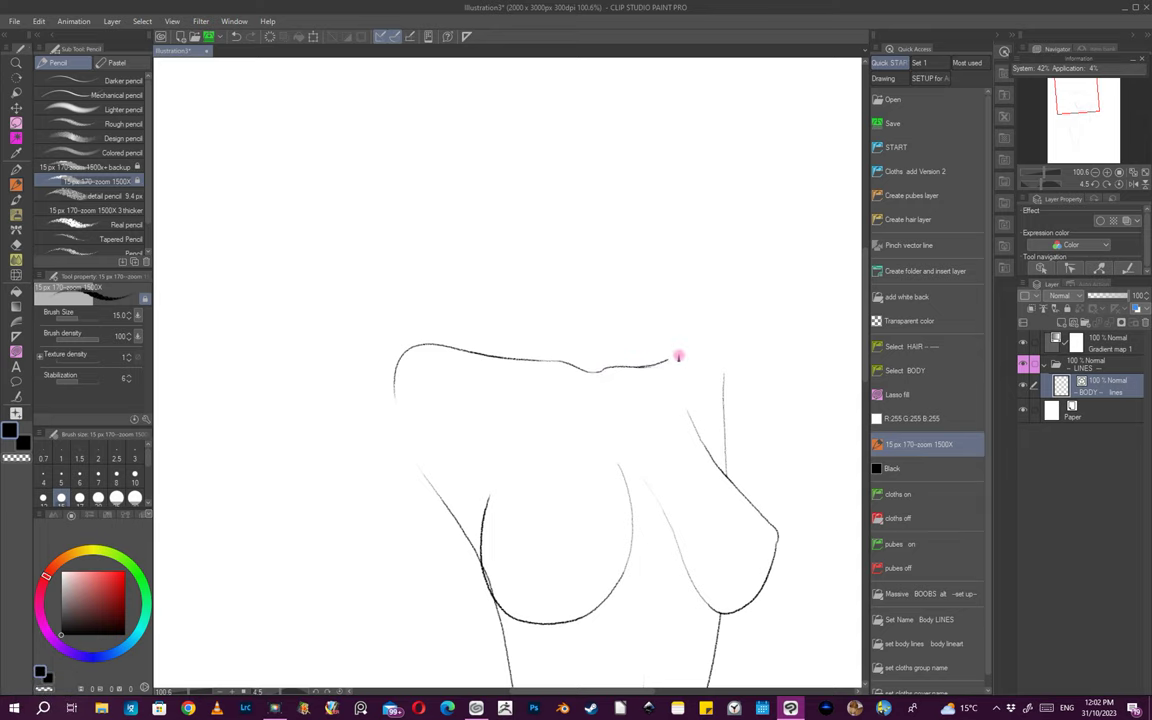
pyautogui.press('e')
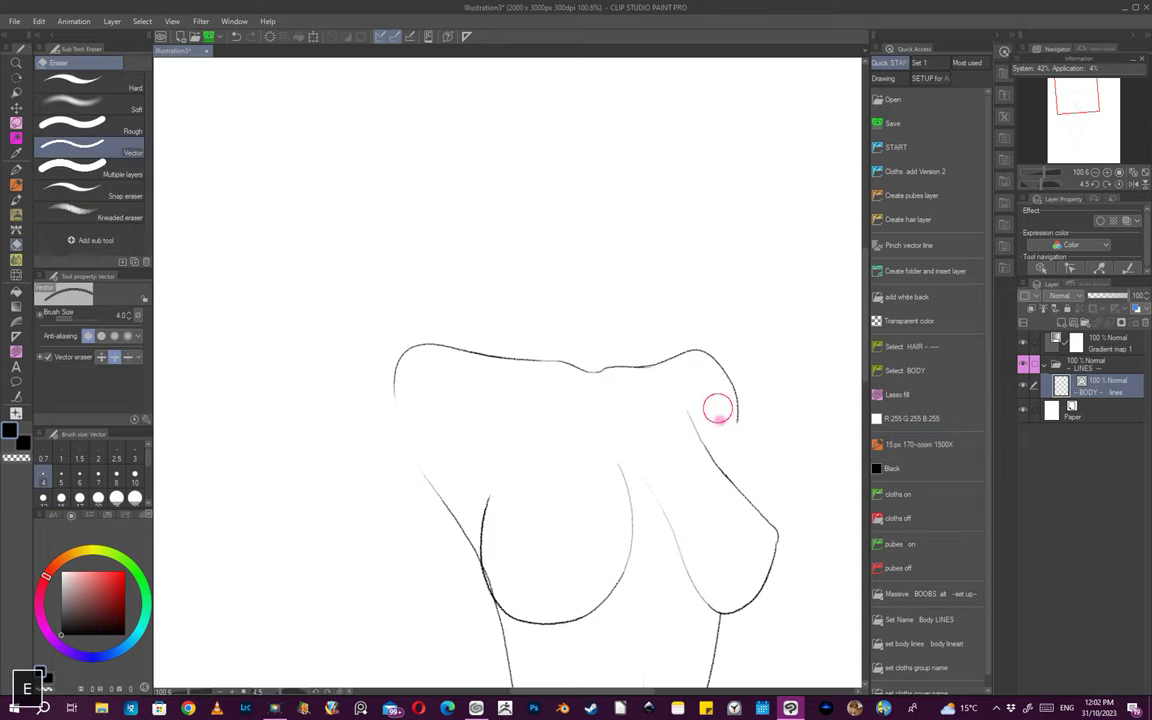
pyautogui.scroll(-2, 722, 410)
pyautogui.scroll(2, 725, 460)
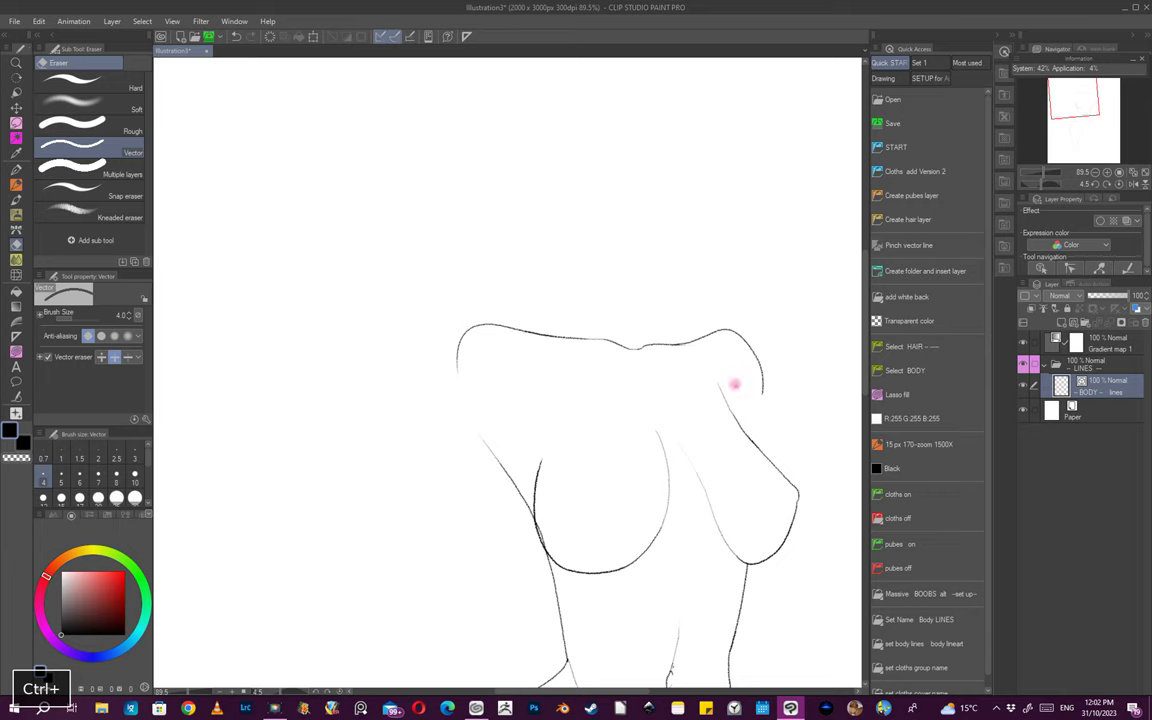
# - Redraw the right armpit fold so it meets the breast contour, and erase the contour's overshooting upper end
pyautogui.click(918, 444)
pyautogui.scroll(2, 735, 388)
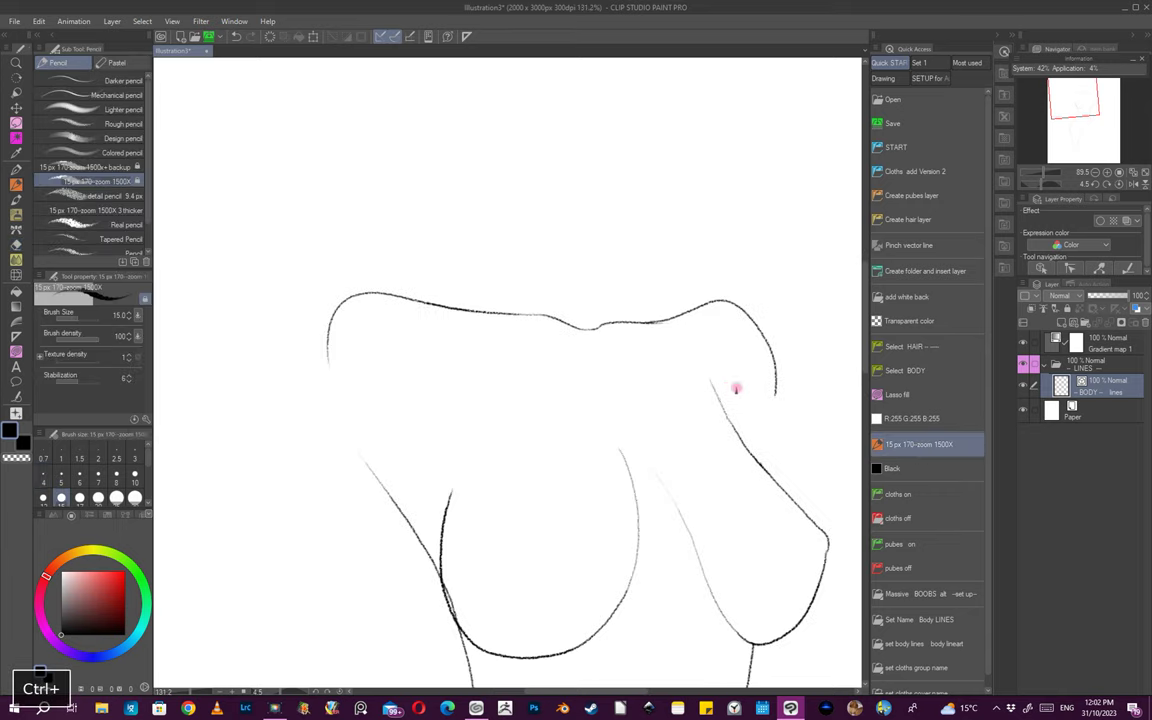
pyautogui.moveTo(732, 381); pyautogui.dragTo(734, 434)
pyautogui.moveTo(782, 486); pyautogui.dragTo(745, 489)
pyautogui.scroll(-1, 745, 488)
pyautogui.scroll(2, 771, 432)
pyautogui.press('e')
pyautogui.scroll(-3, 756, 460)
pyautogui.scroll(3, 689, 432)
# - Draw the left armpit fold as a curve running down to the outer contour of the left breast
pyautogui.press('p')
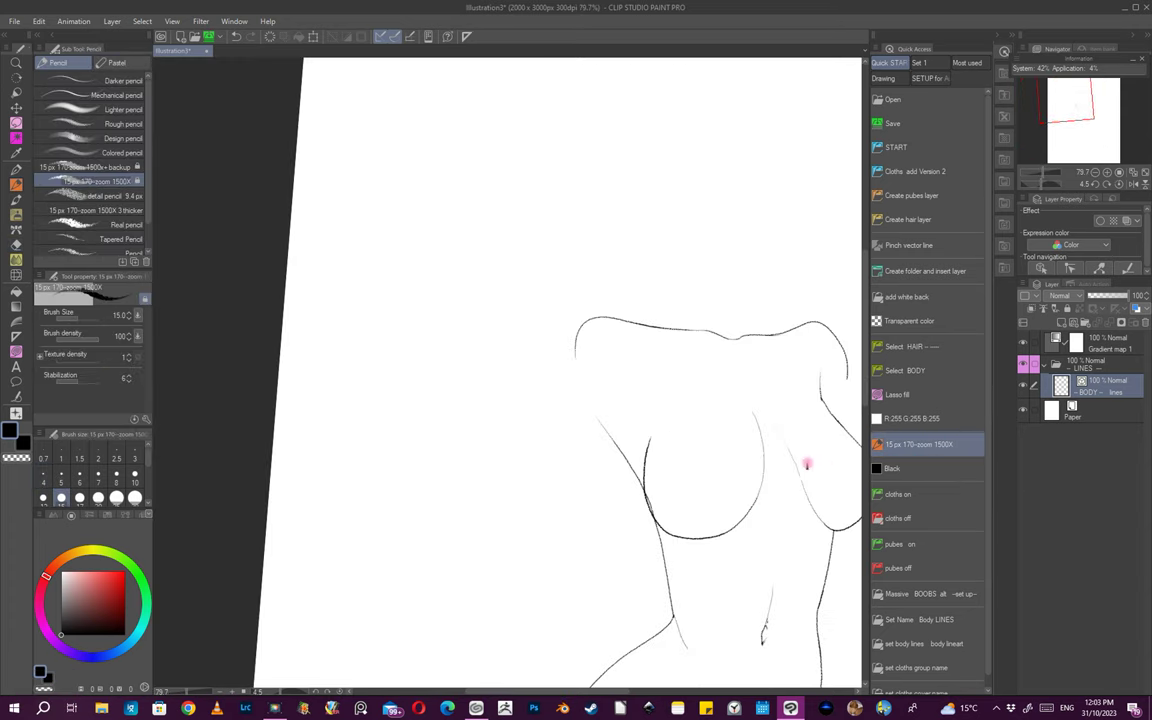
pyautogui.moveTo(626, 400)
pyautogui.mouseDown()
pyautogui.moveTo(662, 486)
pyautogui.moveTo(653, 440)
pyautogui.moveTo(613, 390)
pyautogui.moveTo(648, 468)
pyautogui.mouseUp()
pyautogui.hotkey('ctrl', 'z')
pyautogui.hotkey('ctrl', 'z')
pyautogui.moveTo(658, 496); pyautogui.dragTo(566, 445)
pyautogui.press('space')
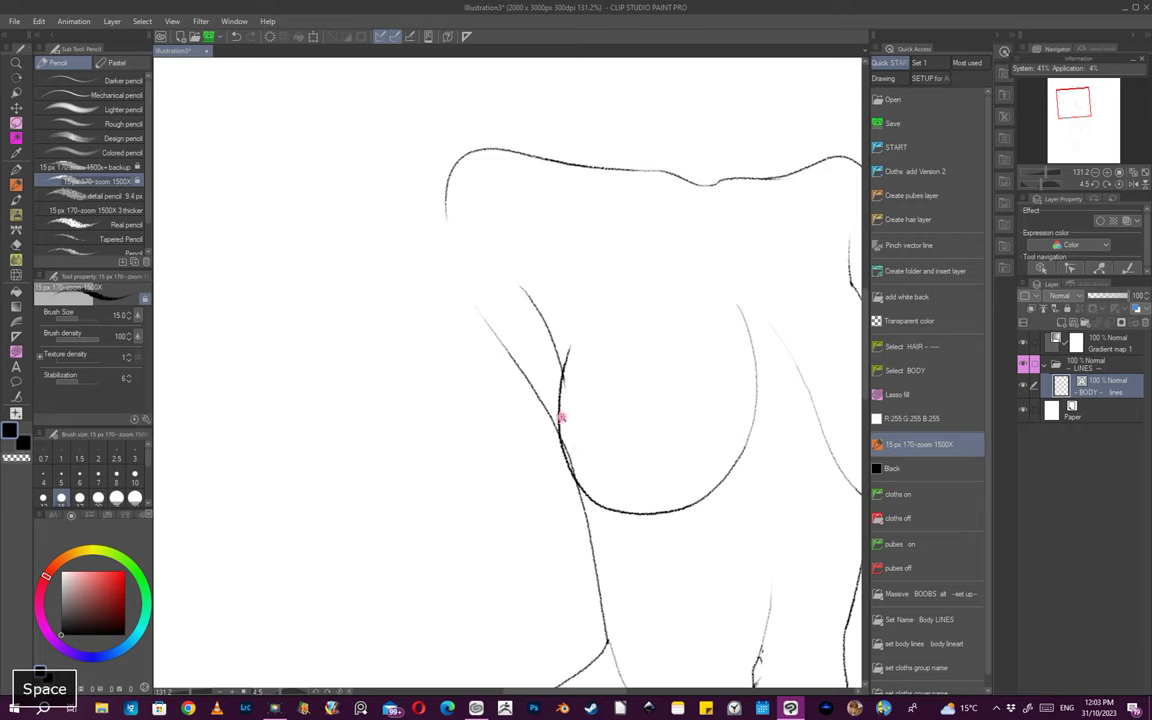
# - Clean up the junction of torso and left breast lines, and erase the breast line's end above the armpit fold
pyautogui.press('e')
pyautogui.moveTo(573, 440)
pyautogui.mouseDown()
pyautogui.moveTo(563, 451)
pyautogui.moveTo(573, 480)
pyautogui.mouseUp()
pyautogui.press('p')
pyautogui.moveTo(584, 406)
pyautogui.mouseDown()
pyautogui.moveTo(556, 409)
pyautogui.moveTo(604, 377)
pyautogui.mouseUp()
pyautogui.scroll(-1, 580, 377)
pyautogui.press('e')
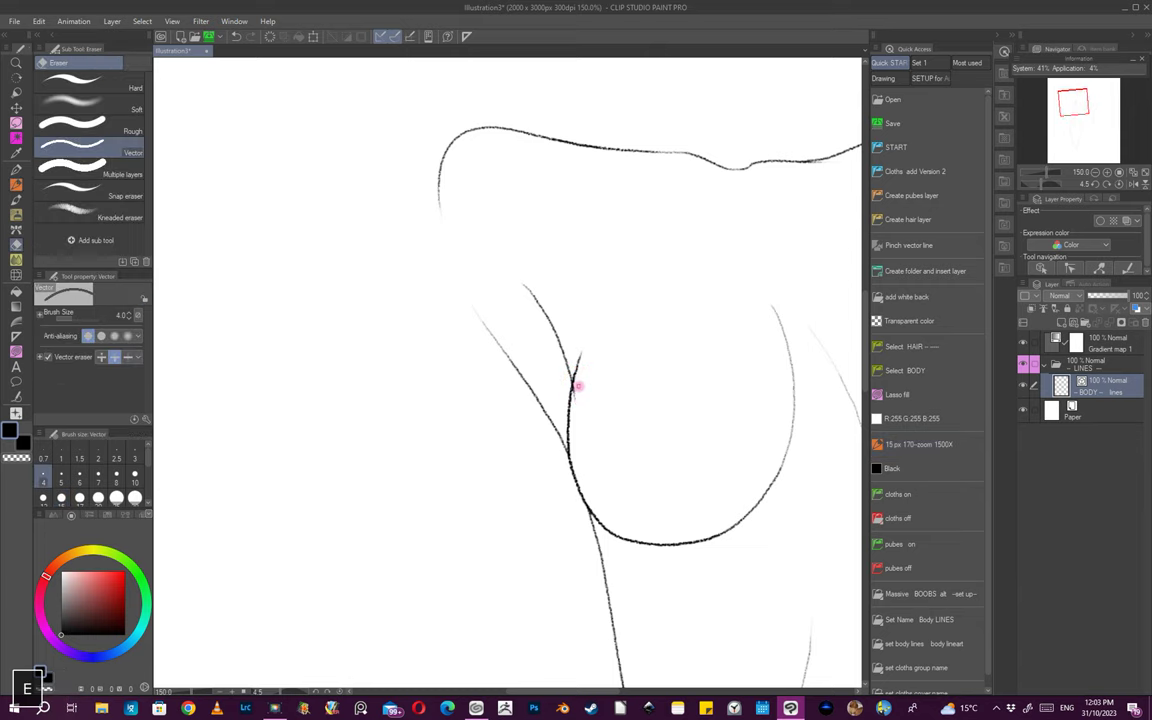
pyautogui.click(579, 352)
pyautogui.moveTo(663, 442)
pyautogui.mouseDown()
pyautogui.moveTo(642, 446)
pyautogui.moveTo(652, 425)
pyautogui.mouseUp()
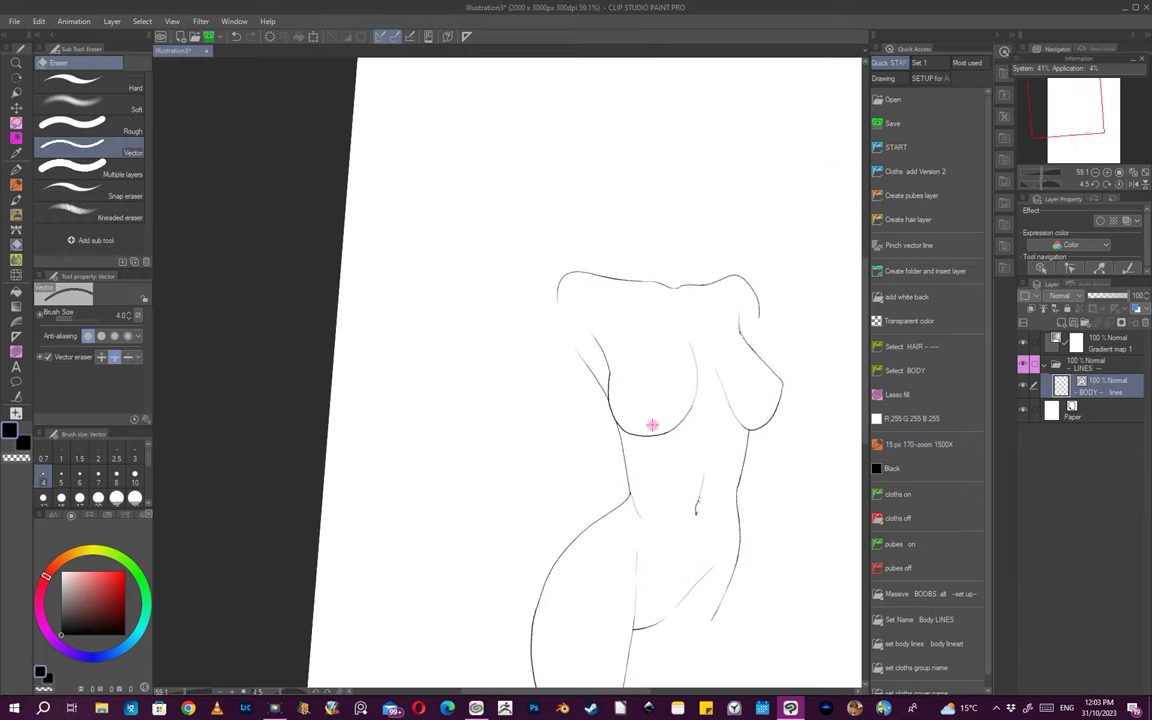
pyautogui.moveTo(612, 355)
pyautogui.mouseDown()
pyautogui.moveTo(650, 357)
pyautogui.moveTo(617, 360)
pyautogui.mouseUp()
# - Add a faint short line above the left breast's outer edge and a curved abdominal crease inside the right waist
pyautogui.click(905, 444)
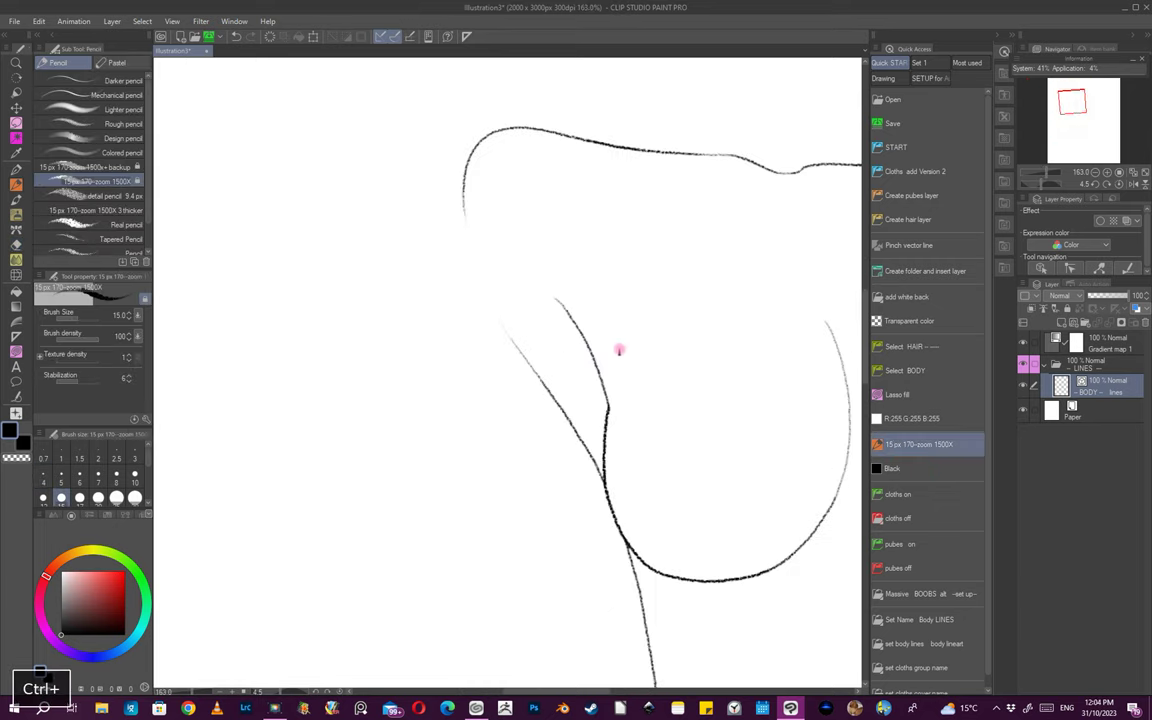
pyautogui.moveTo(723, 428)
pyautogui.mouseDown()
pyautogui.moveTo(795, 496)
pyautogui.moveTo(733, 429)
pyautogui.mouseUp()
pyautogui.moveTo(689, 498)
pyautogui.mouseDown()
pyautogui.moveTo(703, 496)
pyautogui.moveTo(746, 543)
pyautogui.moveTo(705, 496)
pyautogui.moveTo(717, 501)
pyautogui.moveTo(728, 374)
pyautogui.moveTo(717, 411)
pyautogui.mouseUp()
pyautogui.hotkey('ctrl', 'z')
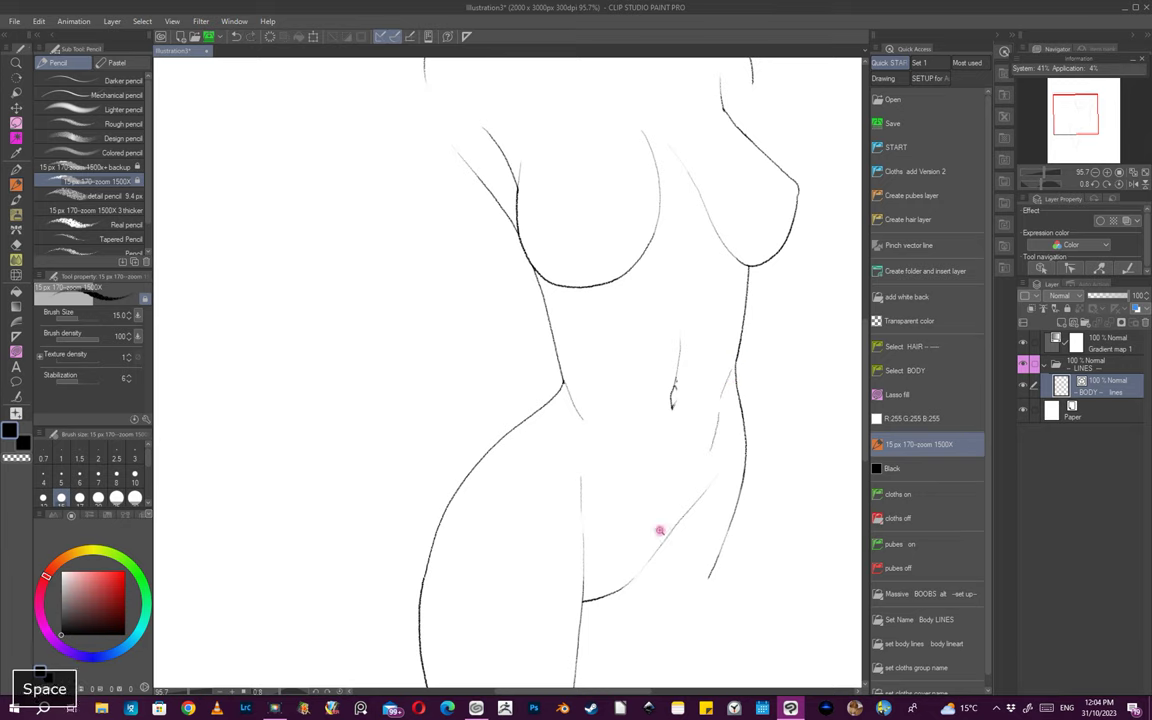
pyautogui.moveTo(633, 543); pyautogui.dragTo(715, 540)
pyautogui.moveTo(701, 483); pyautogui.dragTo(738, 465)
pyautogui.hotkey('ctrl', 'z')
pyautogui.moveTo(738, 410)
pyautogui.mouseDown()
pyautogui.moveTo(712, 515)
pyautogui.moveTo(746, 543)
pyautogui.moveTo(717, 478)
pyautogui.moveTo(733, 481)
pyautogui.moveTo(726, 463)
pyautogui.mouseUp()
# - Join the abdominal crease to the right waist contour and taper its free end with light pencil strokes
pyautogui.moveTo(663, 337); pyautogui.dragTo(700, 340)
pyautogui.moveTo(690, 450); pyautogui.dragTo(488, 625)
pyautogui.moveTo(609, 548); pyautogui.dragTo(476, 546)
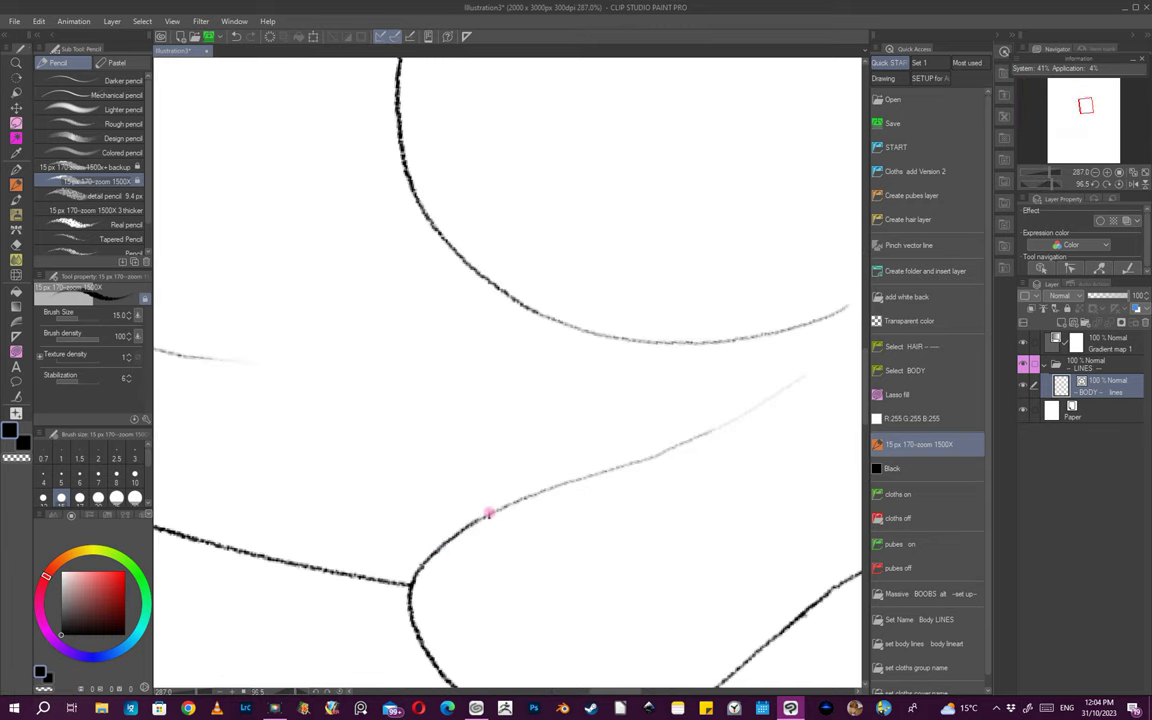
pyautogui.moveTo(618, 468); pyautogui.dragTo(685, 447)
pyautogui.moveTo(823, 383)
pyautogui.mouseDown()
pyautogui.moveTo(743, 422)
pyautogui.moveTo(622, 386)
pyautogui.moveTo(571, 406)
pyautogui.moveTo(567, 516)
pyautogui.moveTo(568, 396)
pyautogui.moveTo(630, 455)
pyautogui.moveTo(591, 566)
pyautogui.mouseUp()
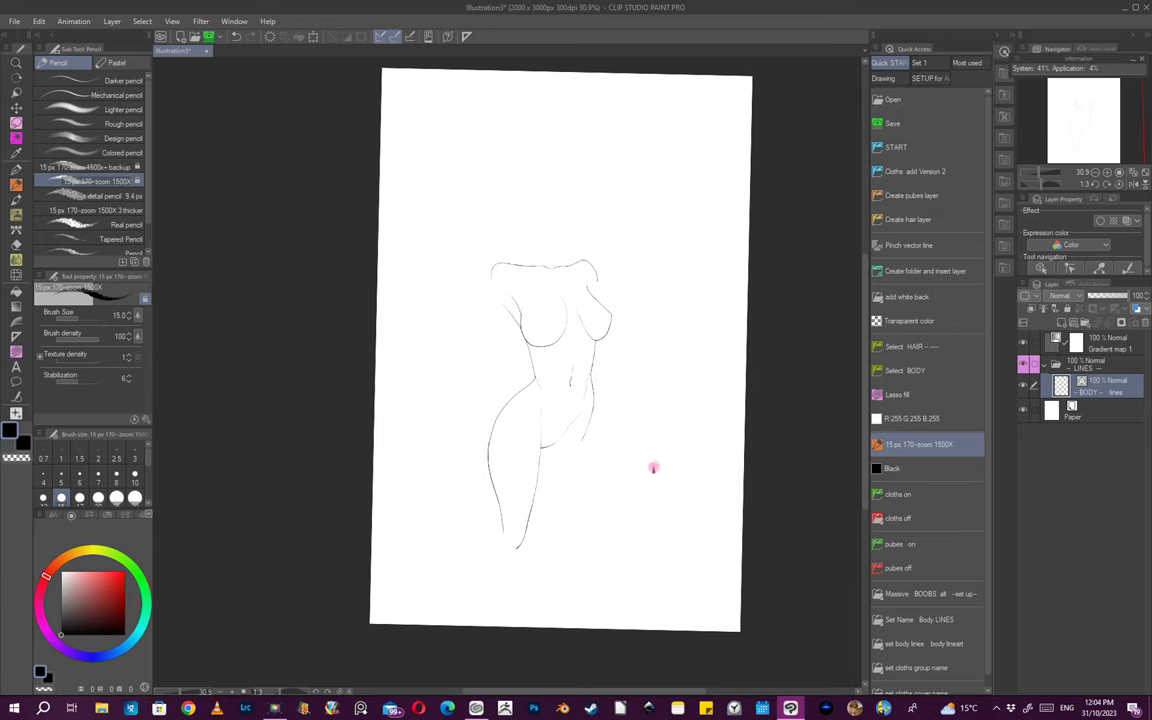
# - Draw a long diagonal curve in the empty area beside the torso as one edge of a separate limb
pyautogui.moveTo(648, 403); pyautogui.dragTo(663, 411)
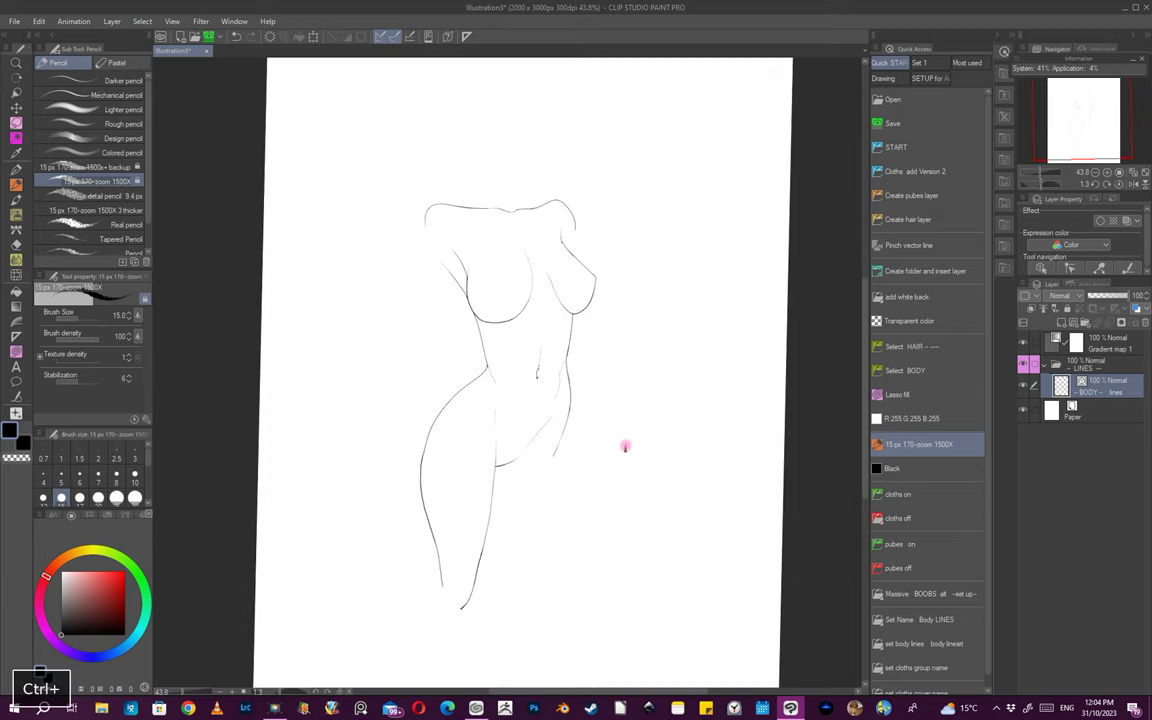
pyautogui.moveTo(712, 332)
pyautogui.mouseDown()
pyautogui.moveTo(653, 422)
pyautogui.moveTo(700, 446)
pyautogui.moveTo(634, 464)
pyautogui.mouseUp()
pyautogui.moveTo(635, 414); pyautogui.dragTo(687, 424)
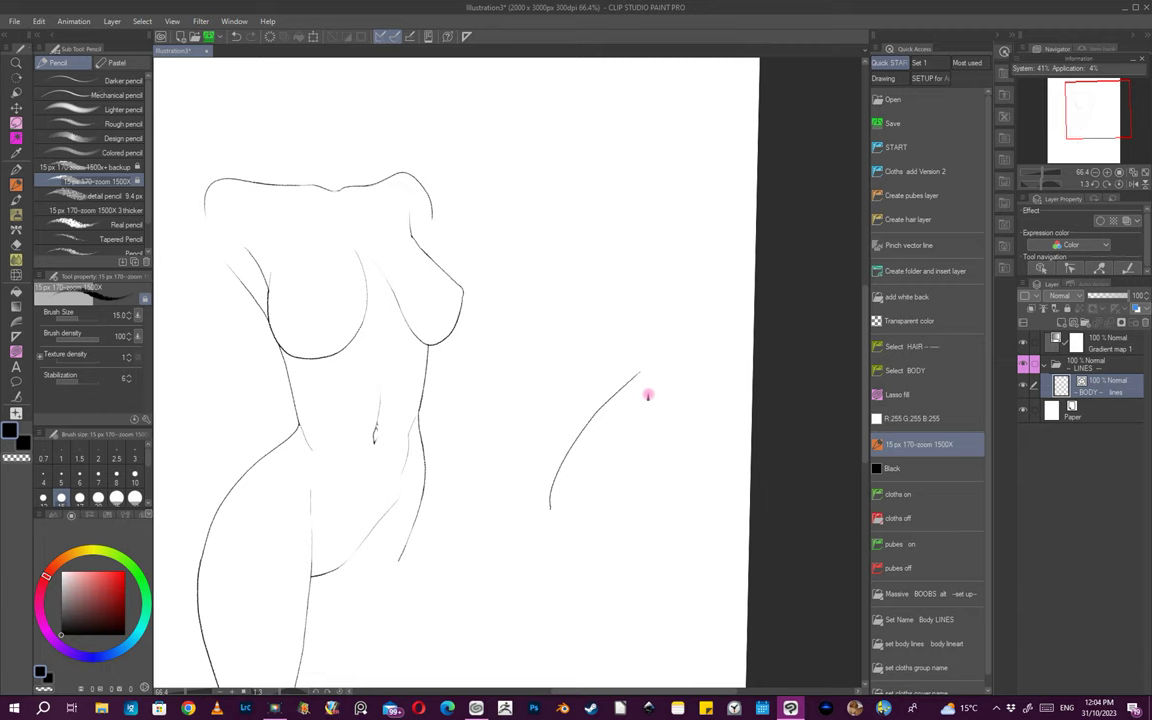
# - Sketch a second edge opposite the limb curve with a double-headed arrow marking the width, and erase both
pyautogui.moveTo(670, 388); pyautogui.dragTo(625, 459)
pyautogui.moveTo(618, 464); pyautogui.dragTo(635, 477)
pyautogui.hotkey('ctrl', 'z')
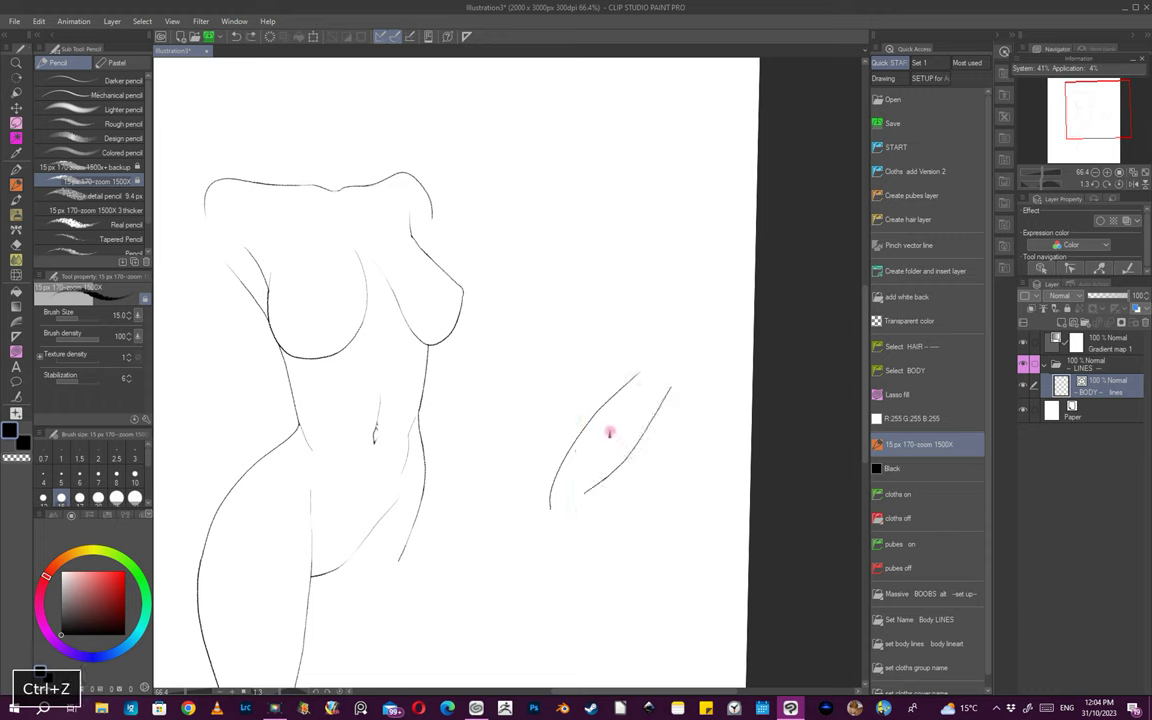
pyautogui.moveTo(594, 428); pyautogui.dragTo(628, 452)
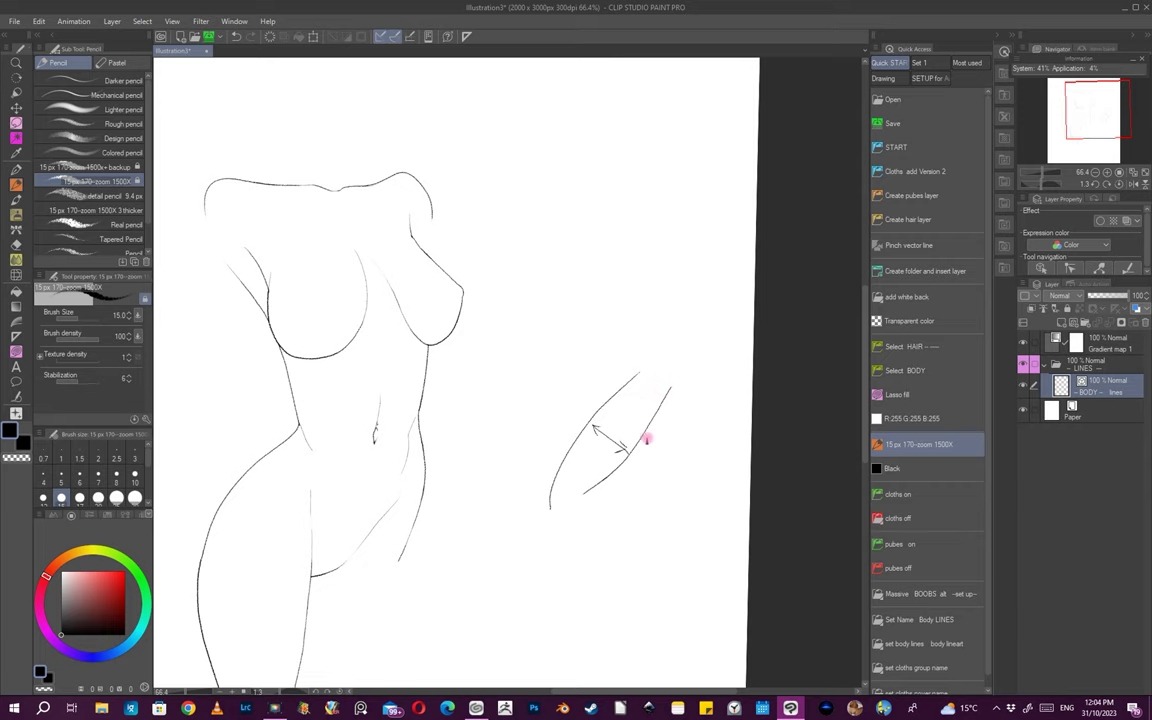
pyautogui.press('e')
pyautogui.moveTo(617, 442)
pyautogui.mouseDown()
pyautogui.moveTo(627, 442)
pyautogui.moveTo(605, 468)
pyautogui.mouseUp()
pyautogui.moveTo(607, 418)
pyautogui.mouseDown()
pyautogui.moveTo(599, 429)
pyautogui.moveTo(622, 450)
pyautogui.moveTo(618, 434)
pyautogui.mouseUp()
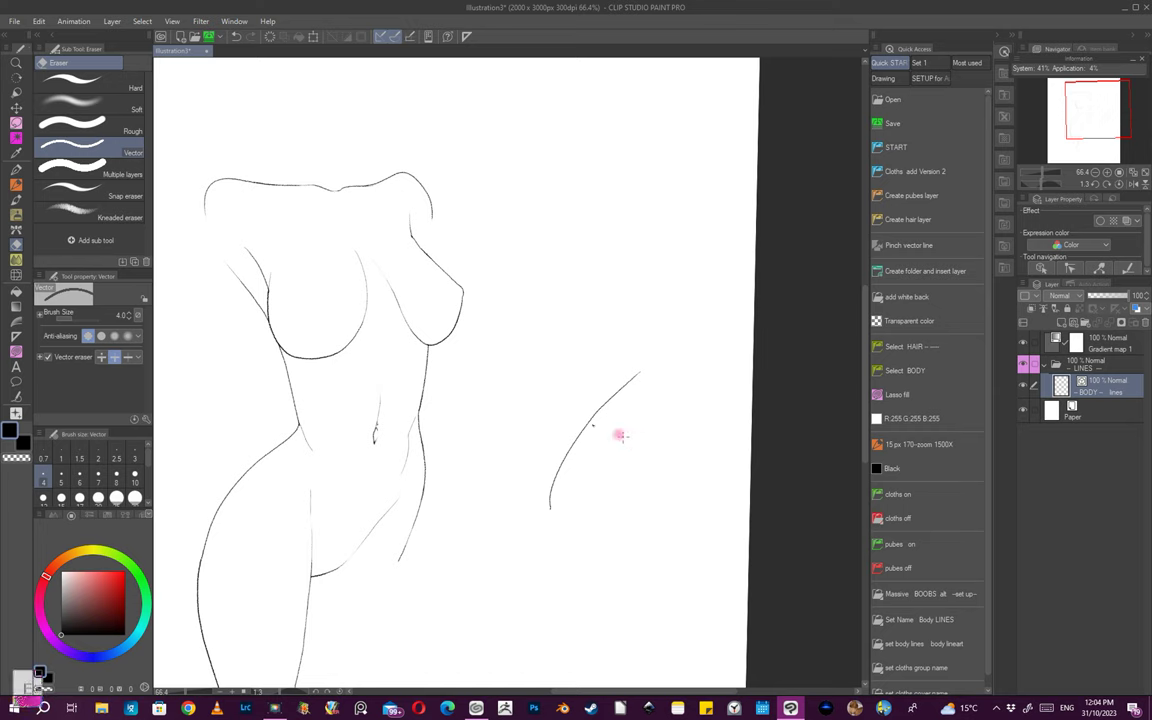
# - Draw a longer opposite edge for the limb, spaced wider and bulging outward at its upper end
pyautogui.press('p')
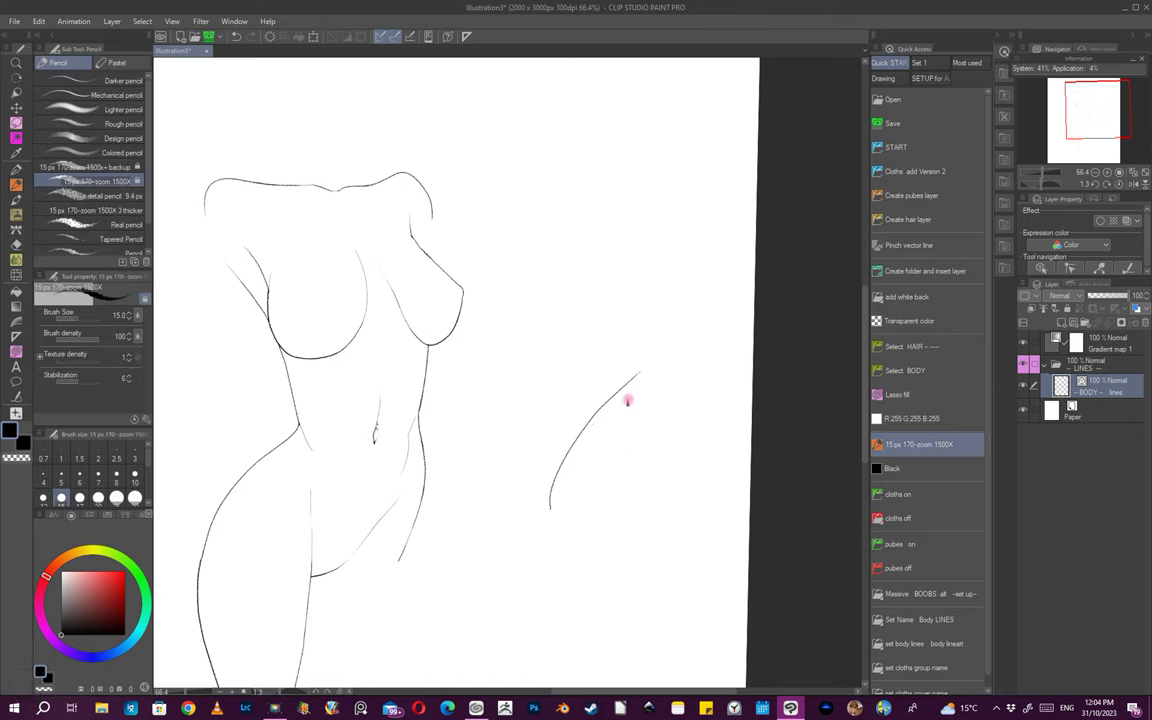
pyautogui.moveTo(698, 416); pyautogui.dragTo(679, 439)
pyautogui.hotkey('ctrl', 'space')
pyautogui.moveTo(663, 499)
pyautogui.mouseDown()
pyautogui.moveTo(708, 372)
pyautogui.moveTo(680, 477)
pyautogui.mouseUp()
pyautogui.hotkey('ctrl', 'space')
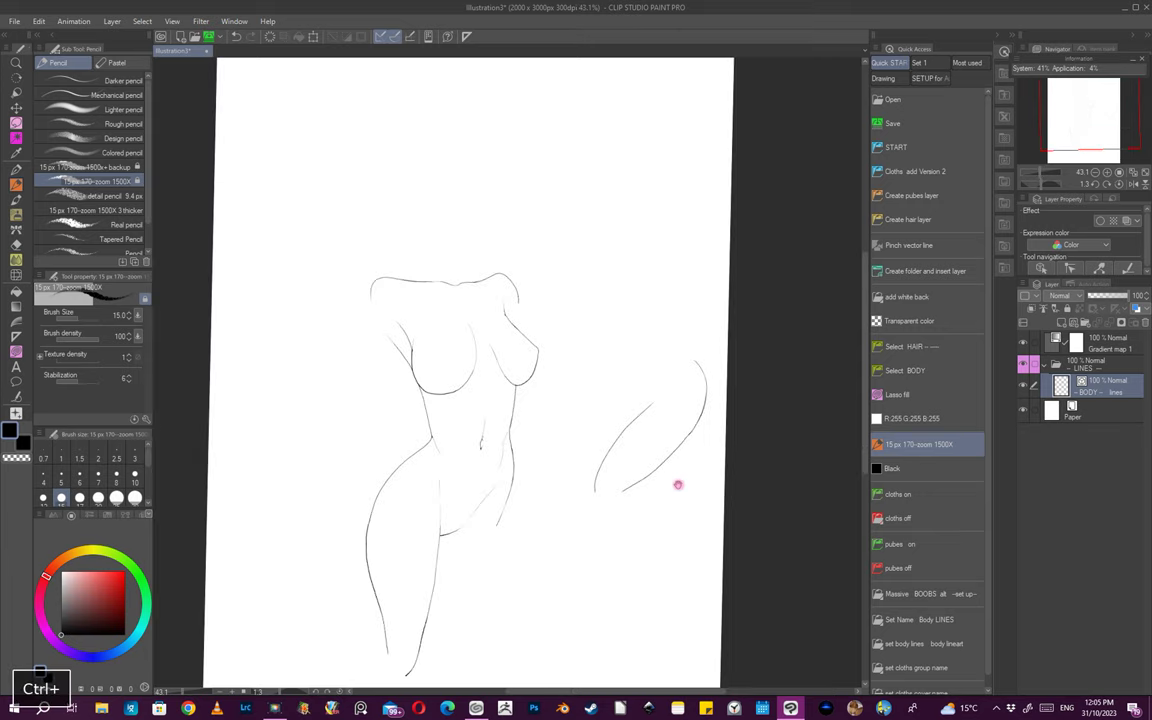
pyautogui.moveTo(704, 391); pyautogui.dragTo(705, 366)
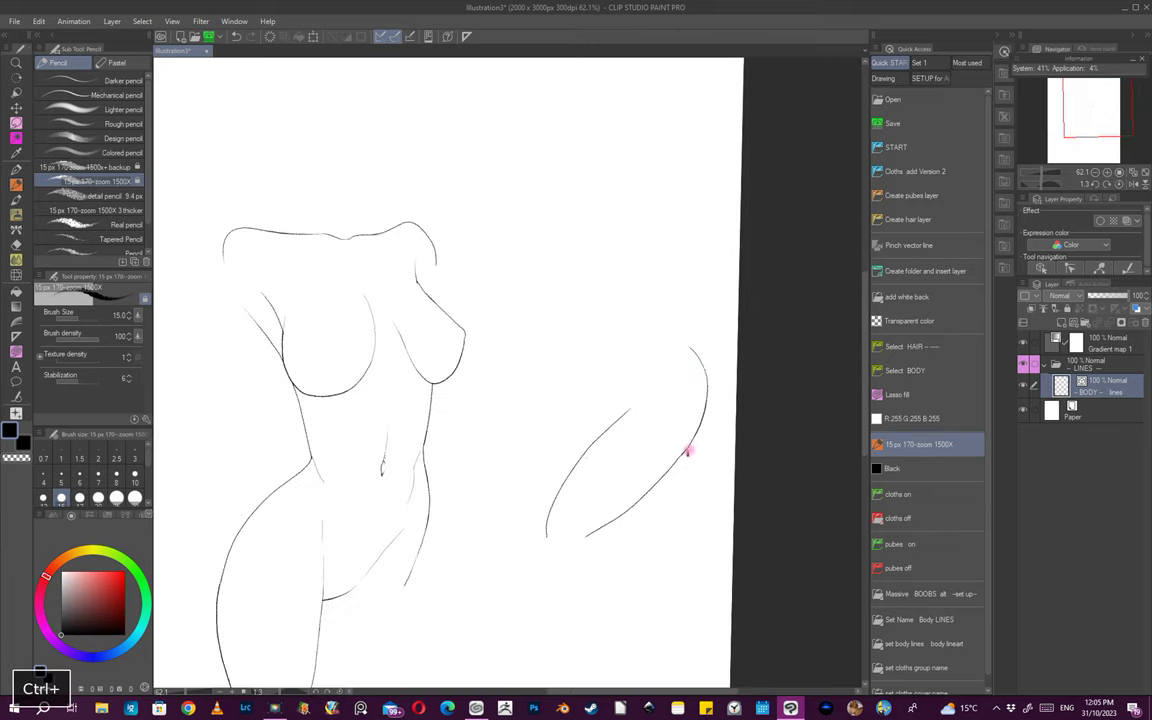
# - Add a short upward-hooking crease at the upper end of the limb's inner curve, redrawing the first attempt
pyautogui.moveTo(638, 411)
pyautogui.mouseDown()
pyautogui.moveTo(674, 392)
pyautogui.moveTo(650, 412)
pyautogui.mouseUp()
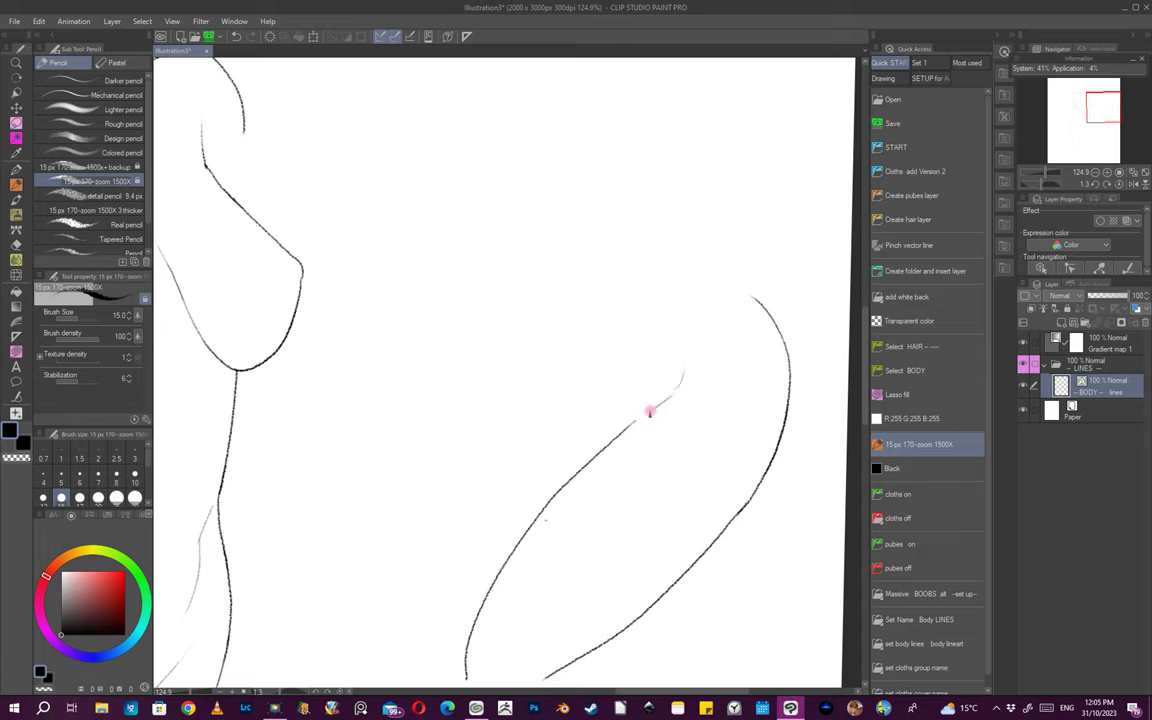
pyautogui.hotkey('ctrl', 'z')
pyautogui.moveTo(684, 367); pyautogui.dragTo(604, 452)
# - Draw a new outer limb edge slightly farther out, erase the old one inside it, and refine the new line
pyautogui.moveTo(696, 461); pyautogui.dragTo(724, 497)
pyautogui.moveTo(723, 428); pyautogui.dragTo(679, 390)
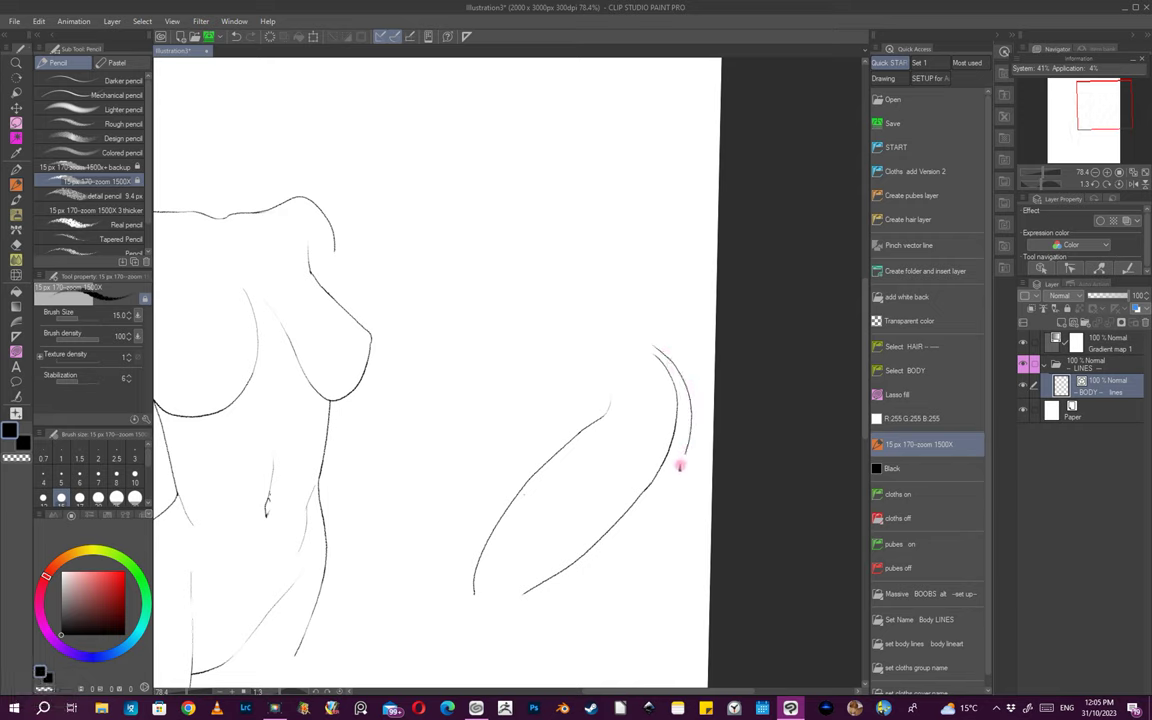
pyautogui.press('e')
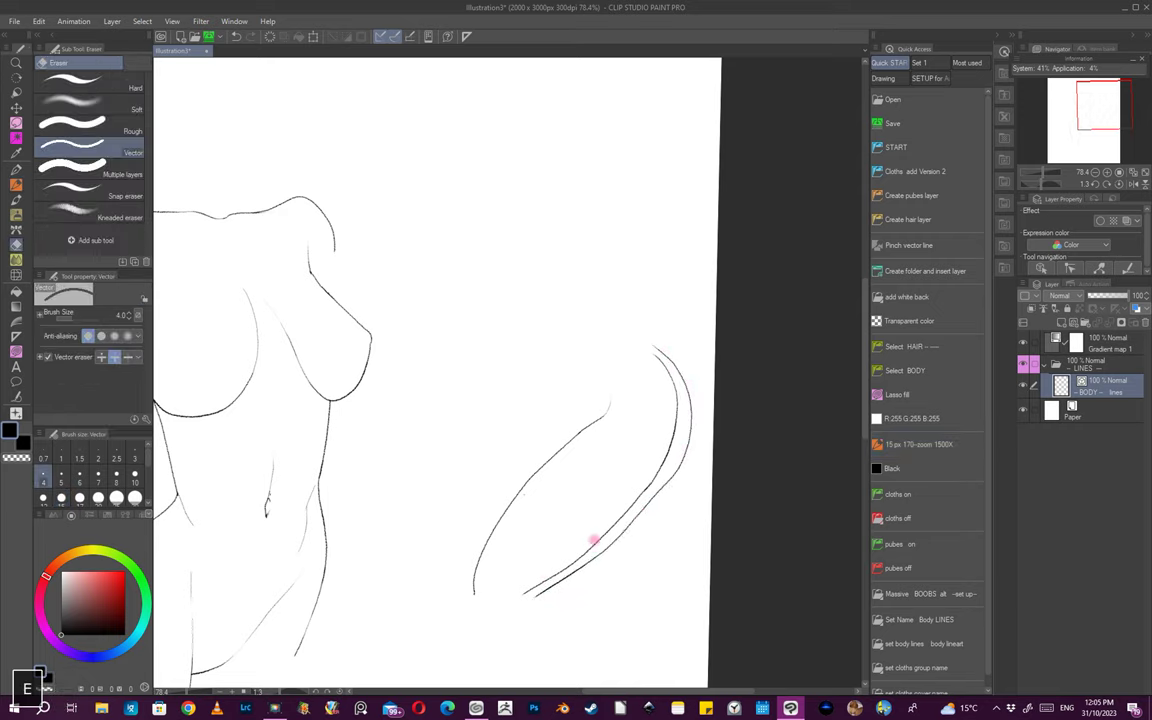
pyautogui.click(678, 425)
pyautogui.press('p')
pyautogui.moveTo(668, 450); pyautogui.dragTo(600, 532)
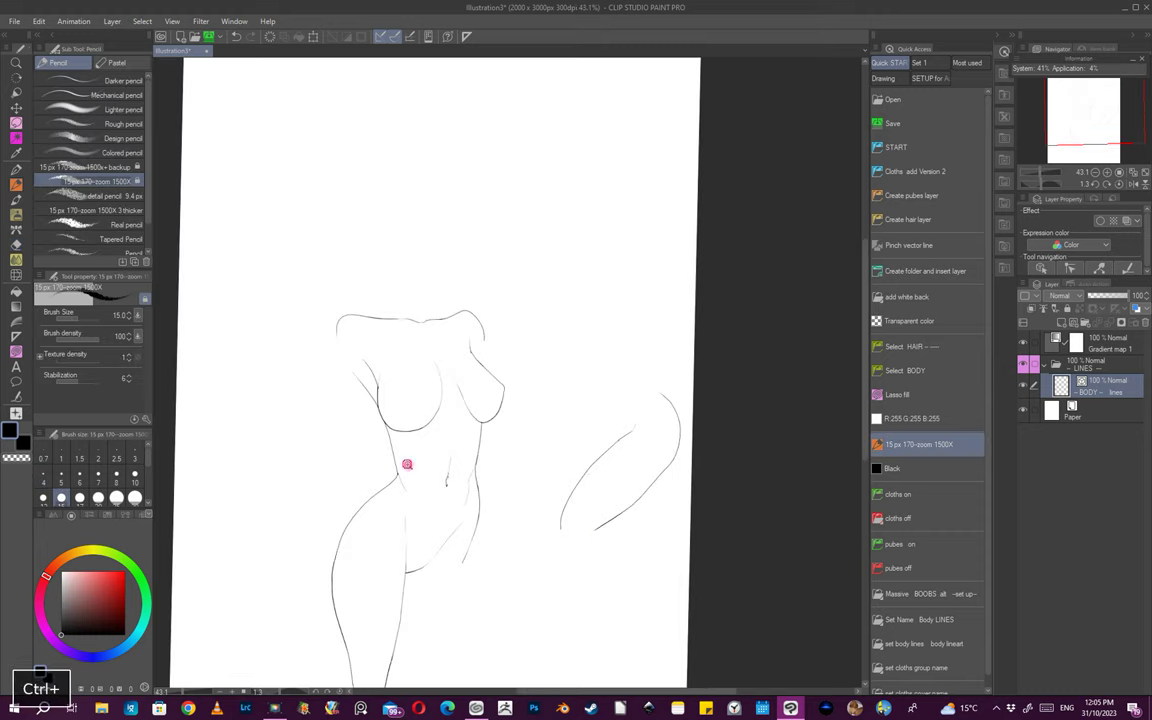
# - Add a short crease line inside the left waist of the torso
pyautogui.scroll(5, 404, 465)
pyautogui.scroll(-4, 555, 478)
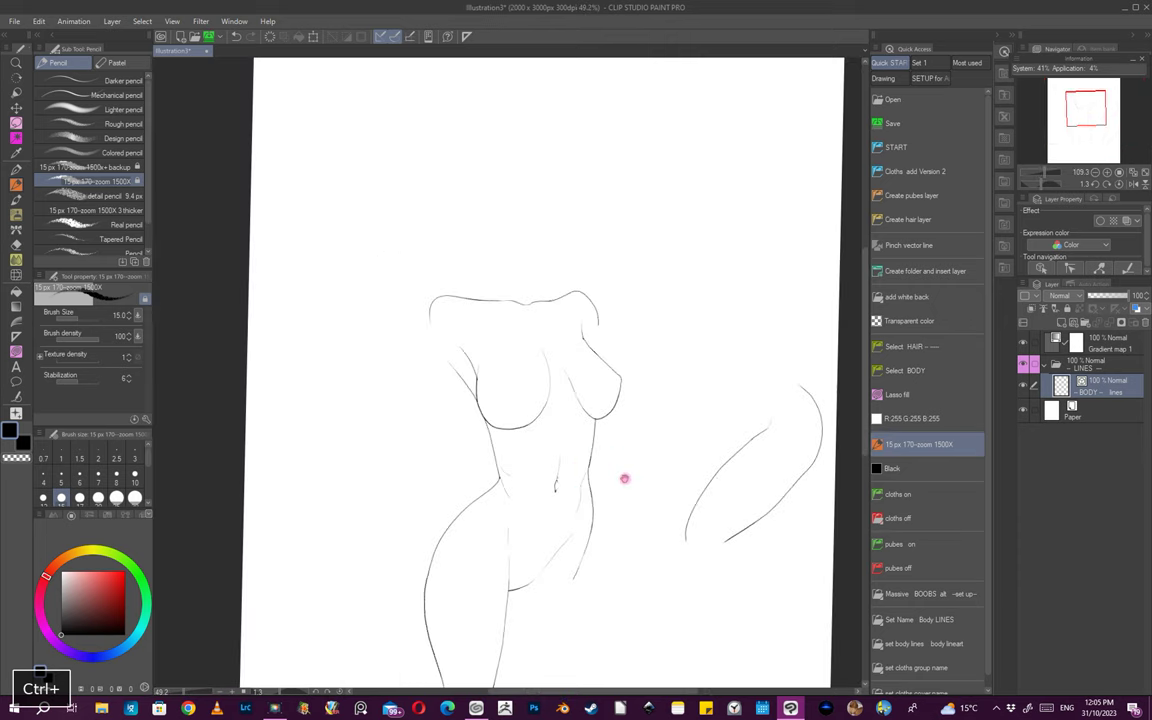
pyautogui.scroll(3, 573, 465)
pyautogui.scroll(2, 665, 459)
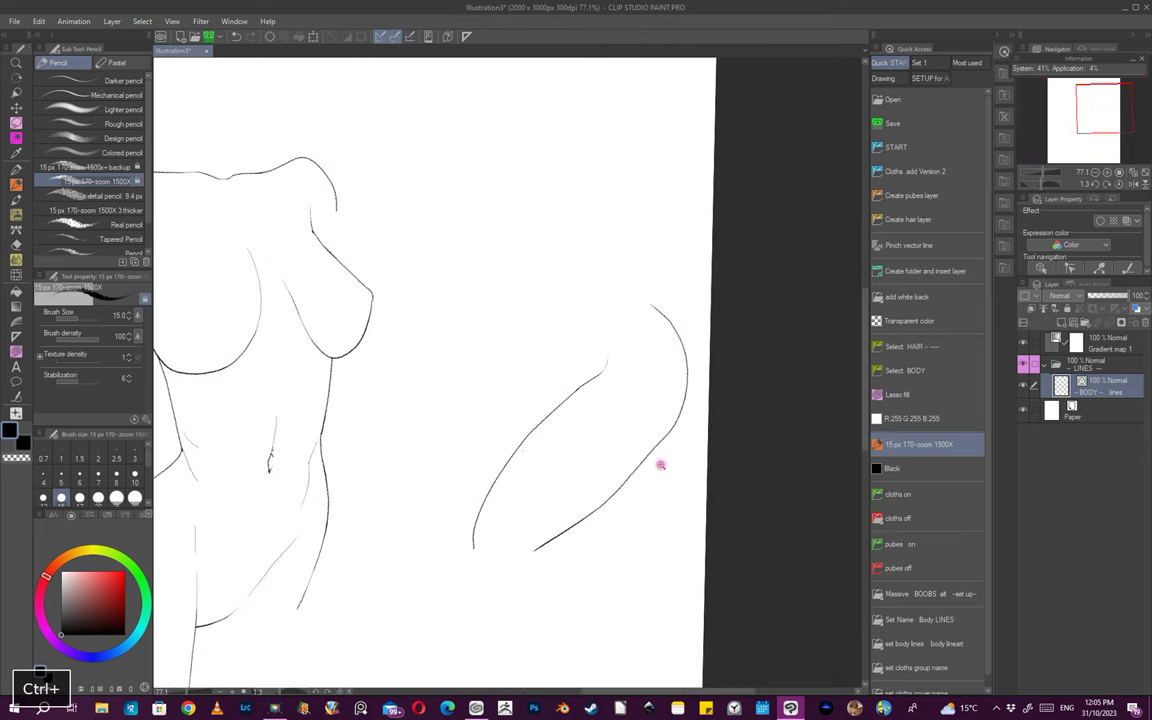
# - Try an extra bent contour beside the limb study, extending outward from its upper inner edge
pyautogui.scroll(-5, 661, 465)
pyautogui.scroll(3, 640, 470)
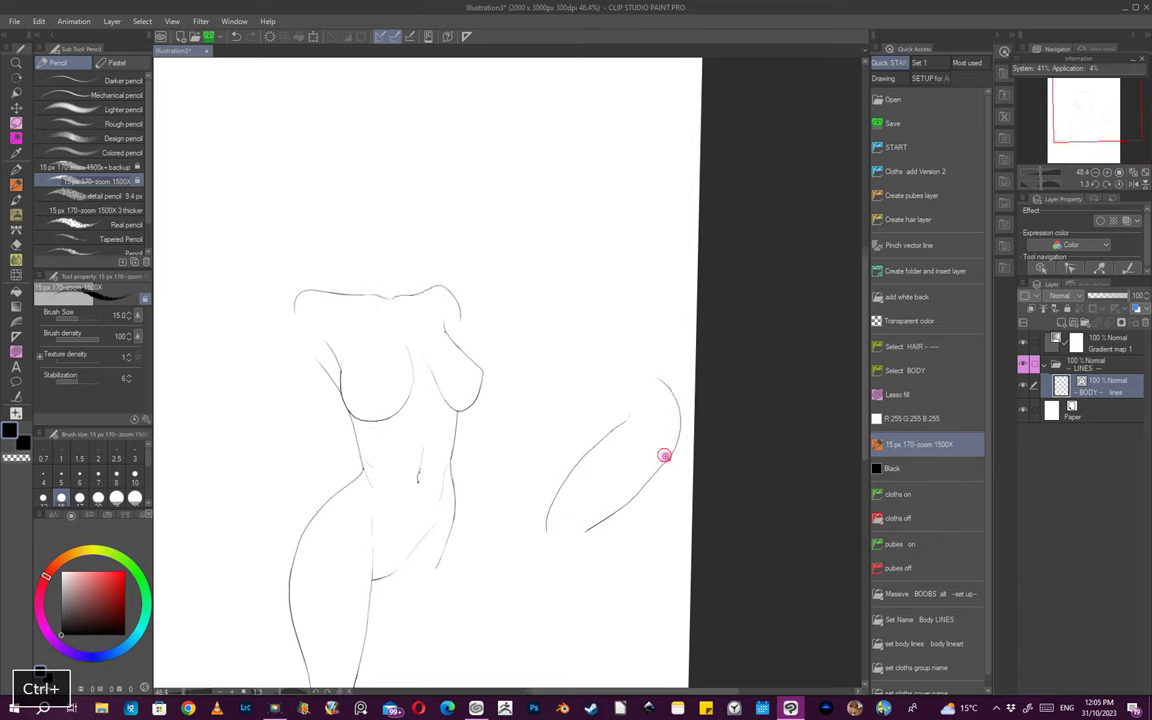
pyautogui.scroll(-2, 660, 463)
pyautogui.press('ctrl')
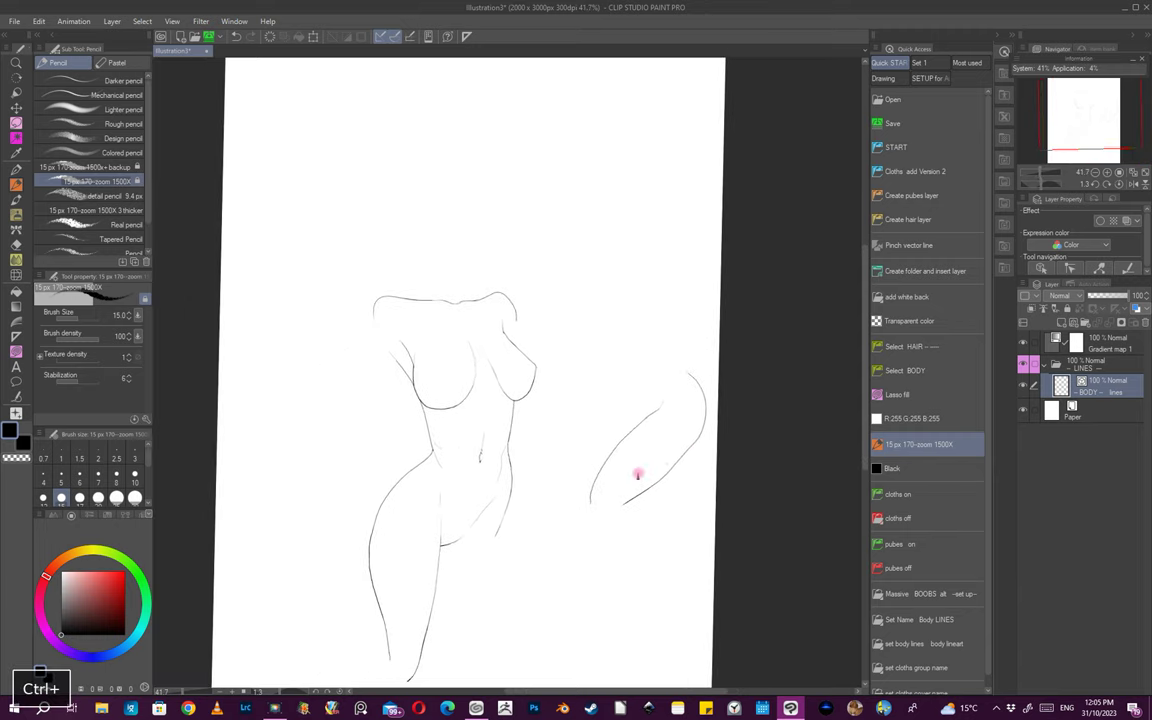
pyautogui.moveTo(625, 360); pyautogui.dragTo(579, 463)
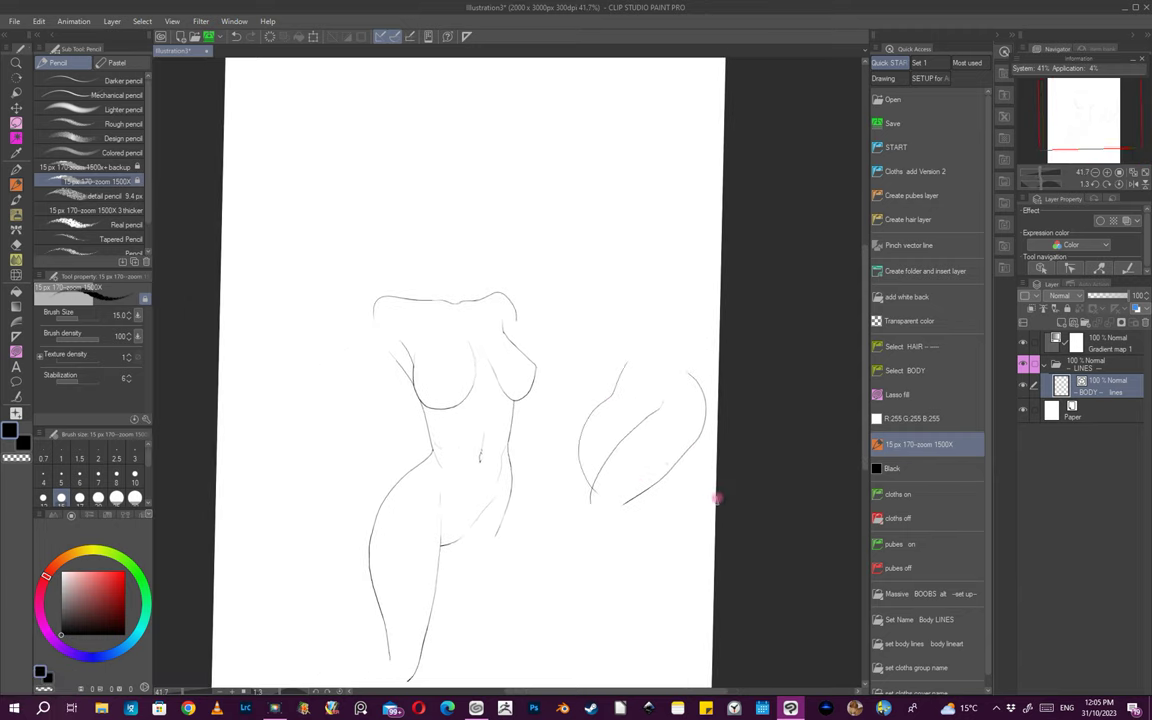
pyautogui.hotkey('ctrl', 'z')
pyautogui.moveTo(630, 367); pyautogui.dragTo(621, 400)
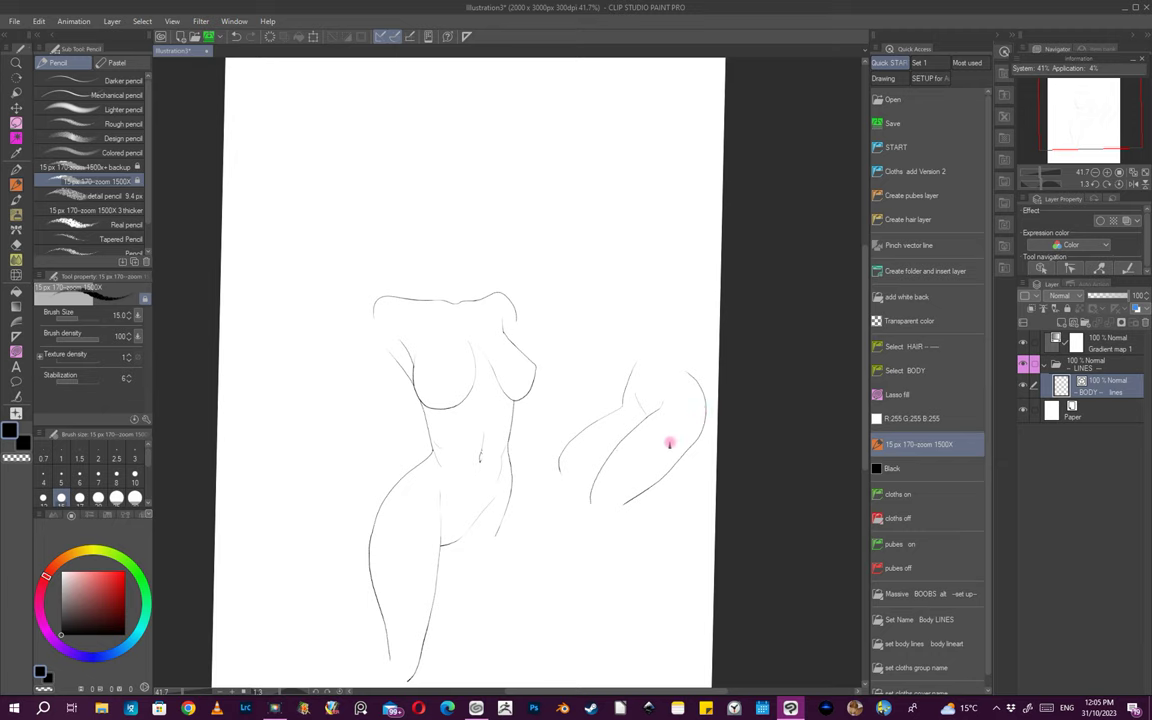
pyautogui.hotkey('ctrl', 'z')
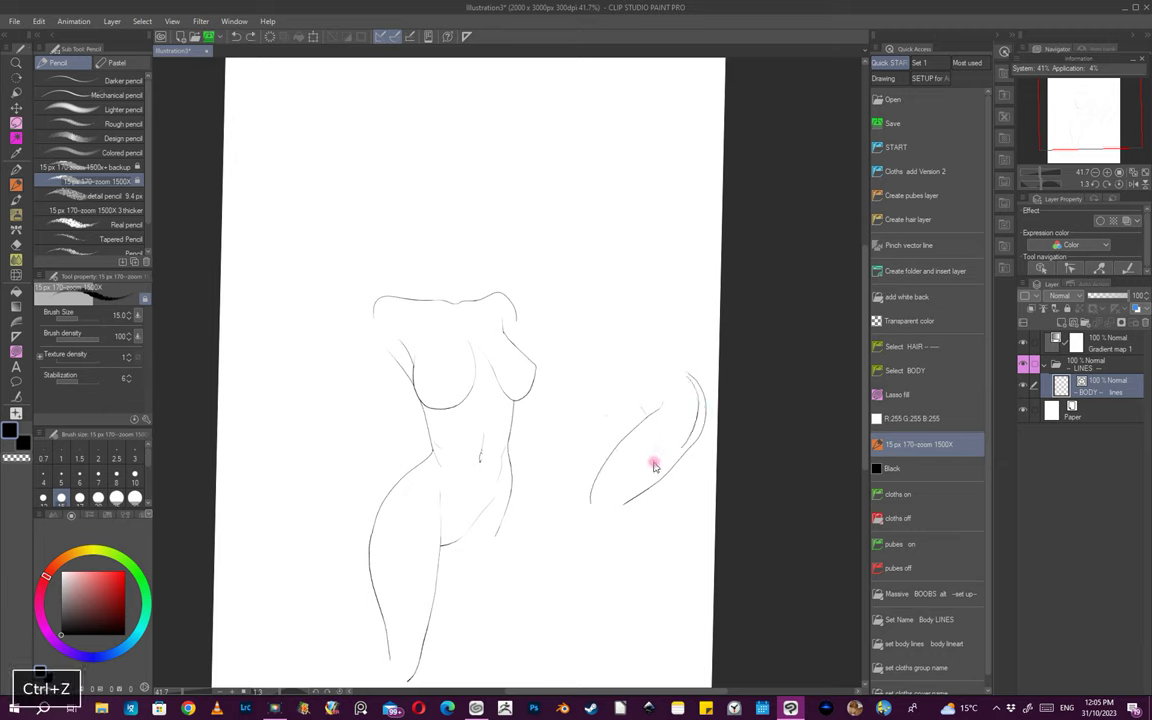
pyautogui.hotkey('ctrl', 'z')
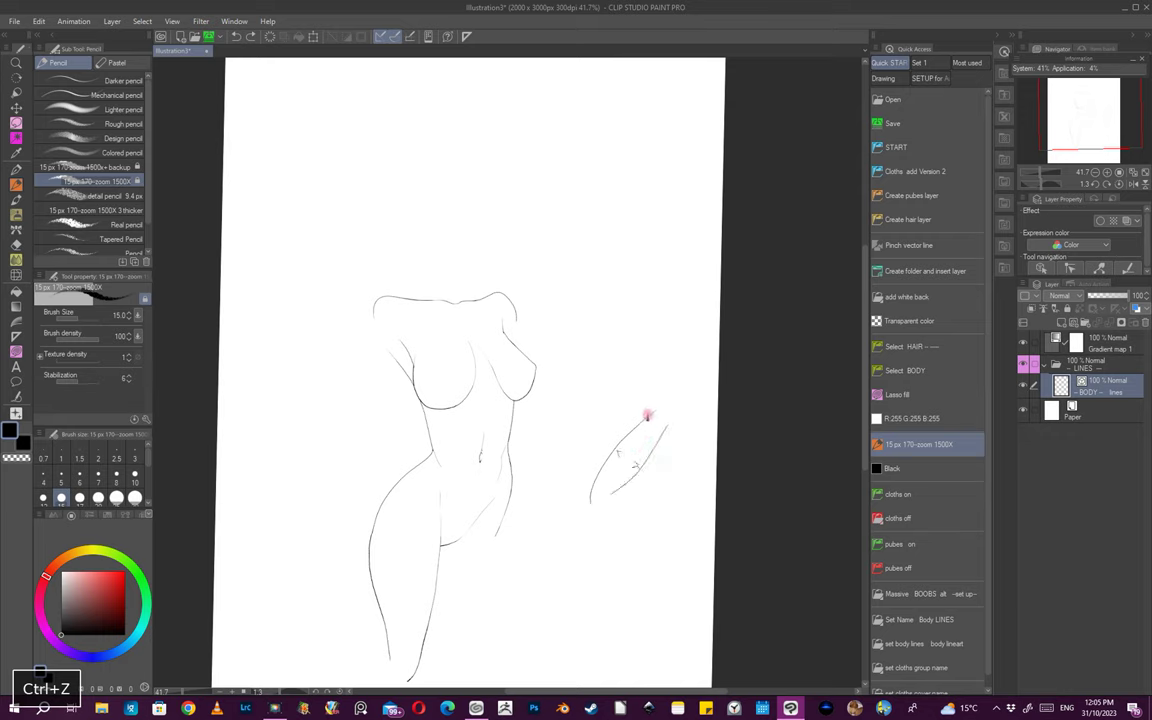
# - Lasso the whole limb study beside the torso, delete it, and clear the selection
pyautogui.press('m')
pyautogui.moveTo(650, 395)
pyautogui.mouseDown()
pyautogui.moveTo(586, 548)
pyautogui.moveTo(640, 393)
pyautogui.mouseUp()
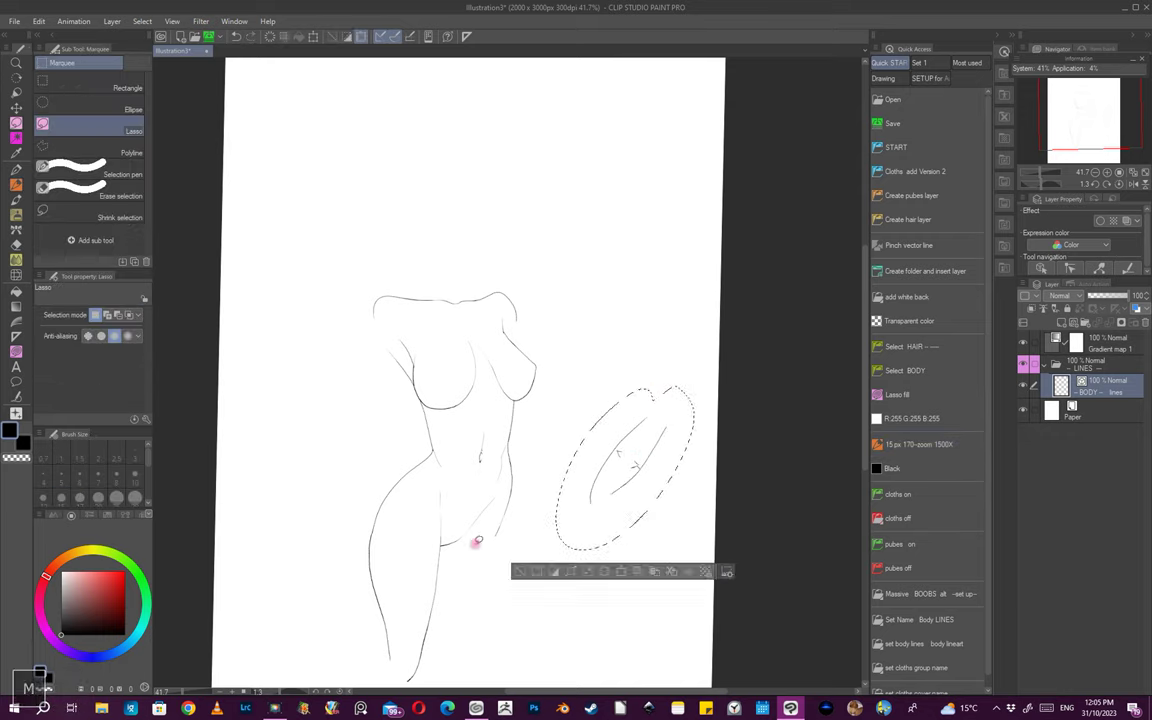
pyautogui.press('Delete')
pyautogui.hotkey('ctrl', 'd')
pyautogui.press('space')
pyautogui.moveTo(605, 476); pyautogui.dragTo(560, 466)
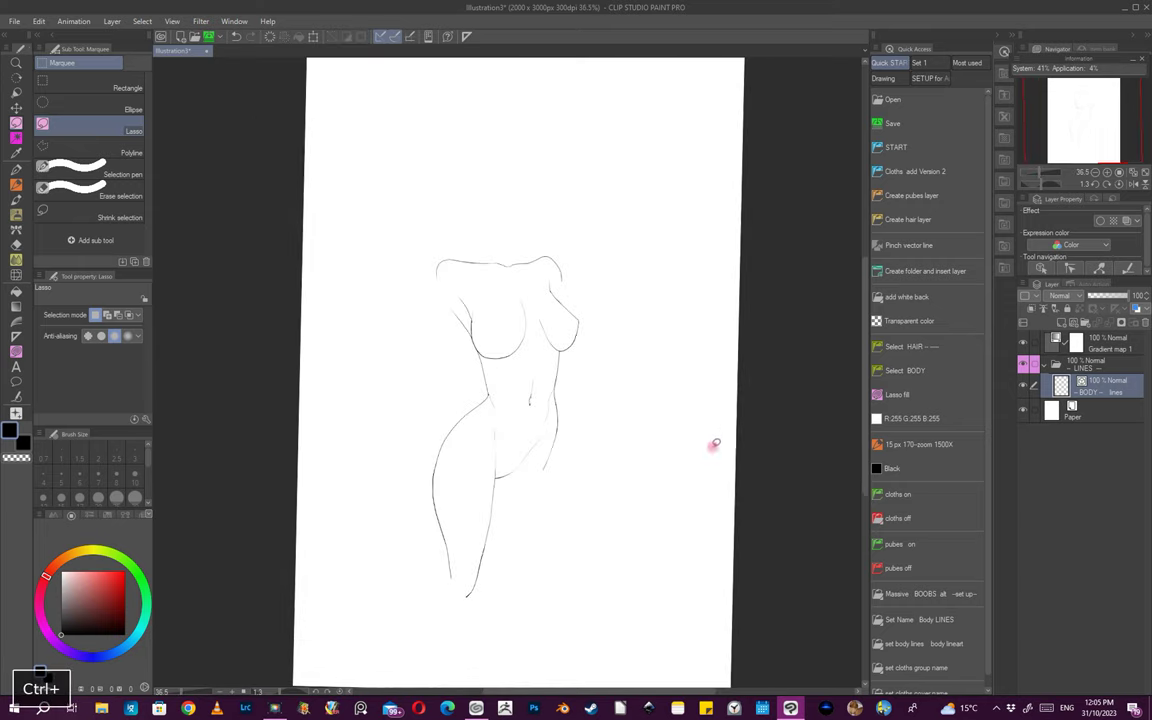
# - Draw the bent lower leg's underside with the 15 px 170-zoom 1500X pencil, rounding the knee and running horizontally outward, reworking failed strokes
pyautogui.click(910, 445)
pyautogui.moveTo(521, 536)
pyautogui.mouseDown()
pyautogui.moveTo(609, 456)
pyautogui.moveTo(545, 519)
pyautogui.moveTo(636, 491)
pyautogui.moveTo(520, 497)
pyautogui.moveTo(542, 505)
pyautogui.moveTo(394, 500)
pyautogui.mouseUp()
pyautogui.hotkey('ctrl', 'z')
pyautogui.hotkey('ctrl', 'z')
pyautogui.scroll(-5, 630, 482)
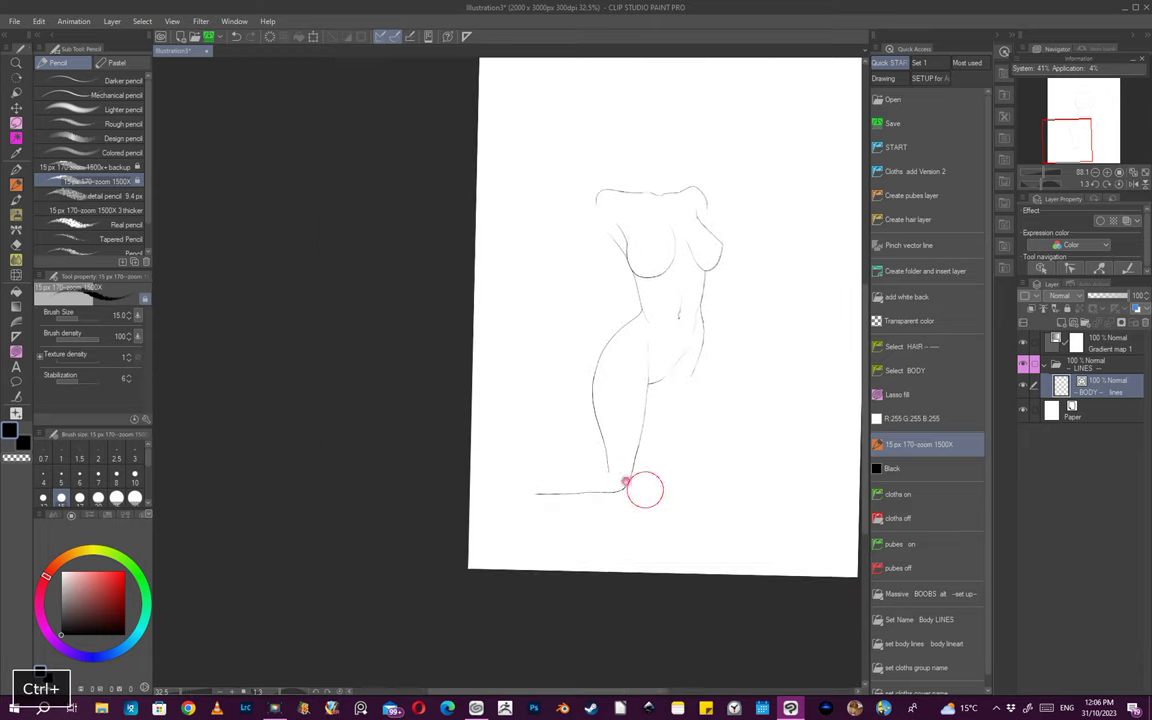
pyautogui.scroll(5, 626, 487)
pyautogui.hotkey('ctrl', 'z')
# - Draw the bent lower leg's upper contour, curving outward from behind the knee, redrawing it until it tapers smoothly
pyautogui.moveTo(570, 470); pyautogui.dragTo(434, 470)
pyautogui.hotkey('ctrl', 'z')
pyautogui.moveTo(600, 476); pyautogui.dragTo(574, 465)
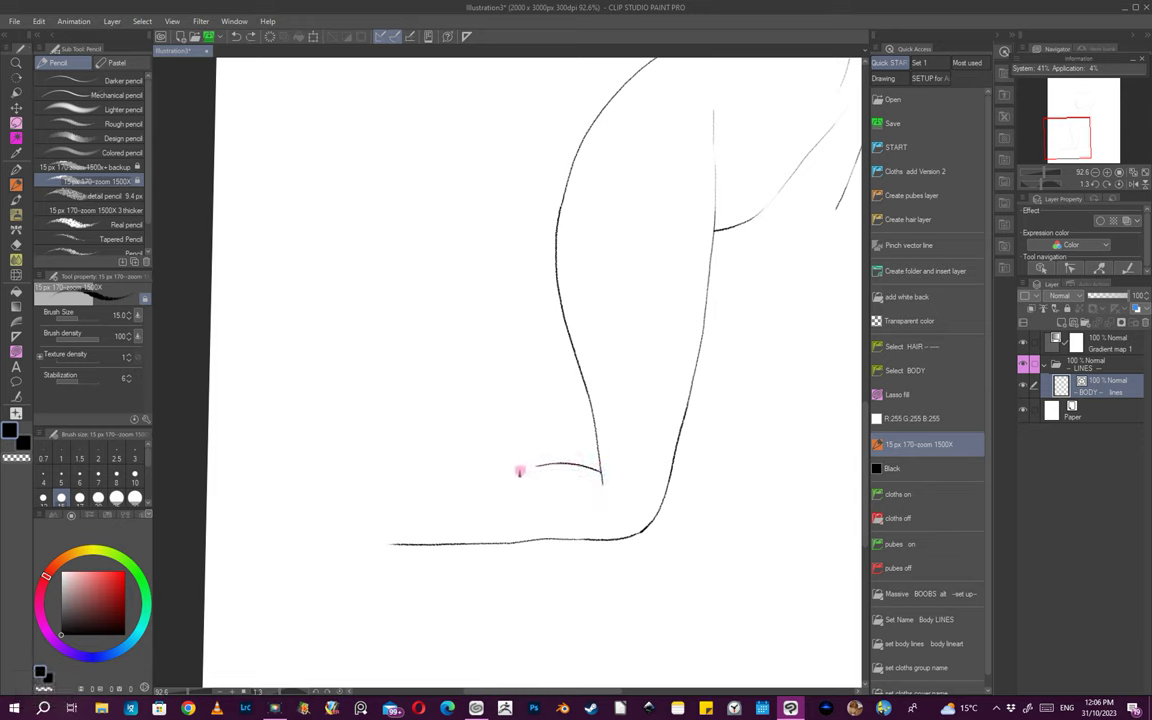
pyautogui.moveTo(398, 515); pyautogui.dragTo(370, 522)
pyautogui.moveTo(620, 505); pyautogui.dragTo(592, 507)
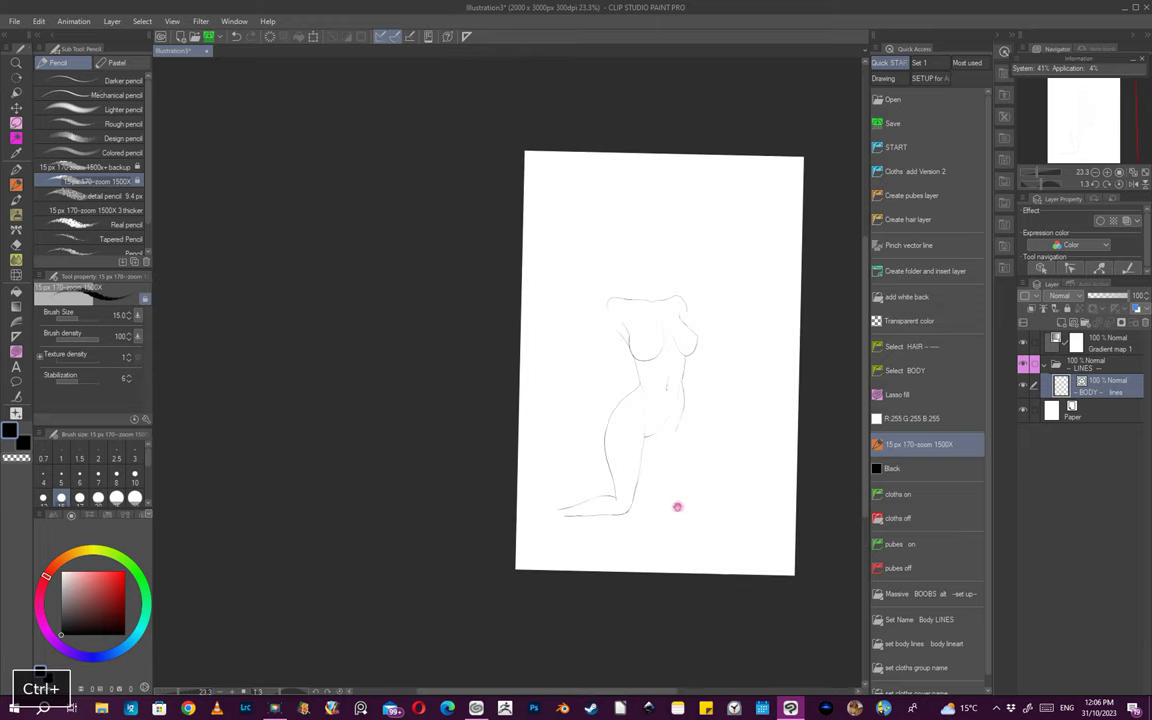
pyautogui.moveTo(676, 506); pyautogui.dragTo(650, 508)
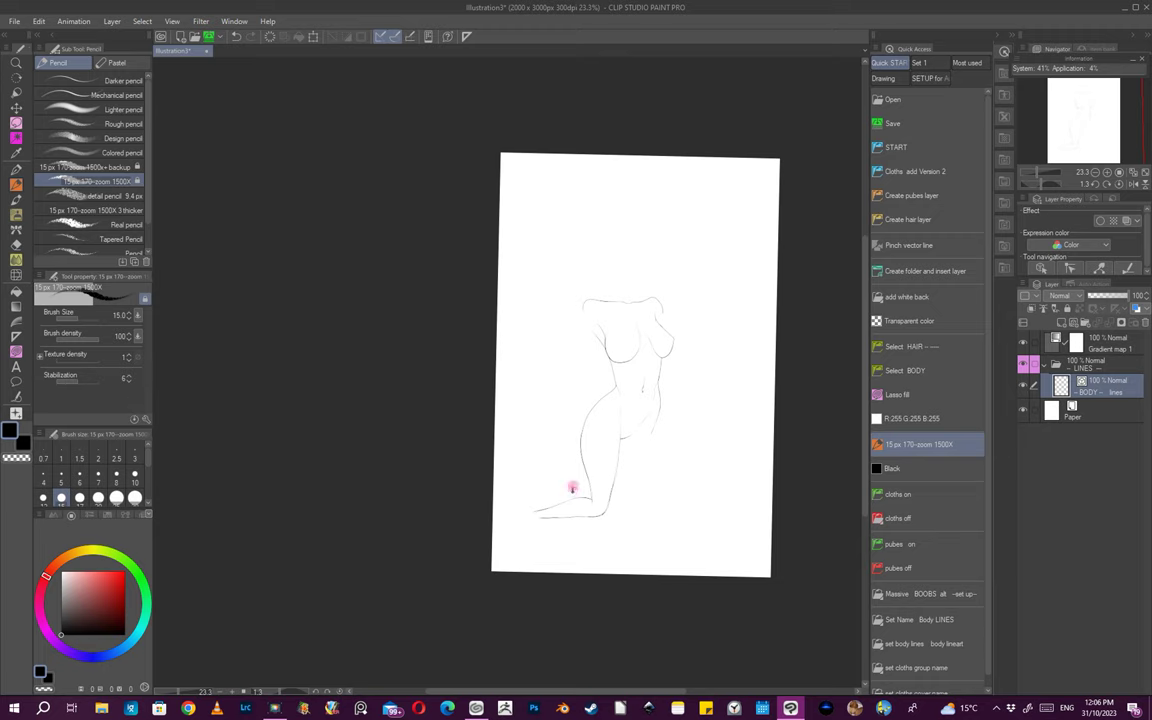
pyautogui.moveTo(559, 505); pyautogui.dragTo(602, 522)
pyautogui.hotkey('ctrl', 'z')
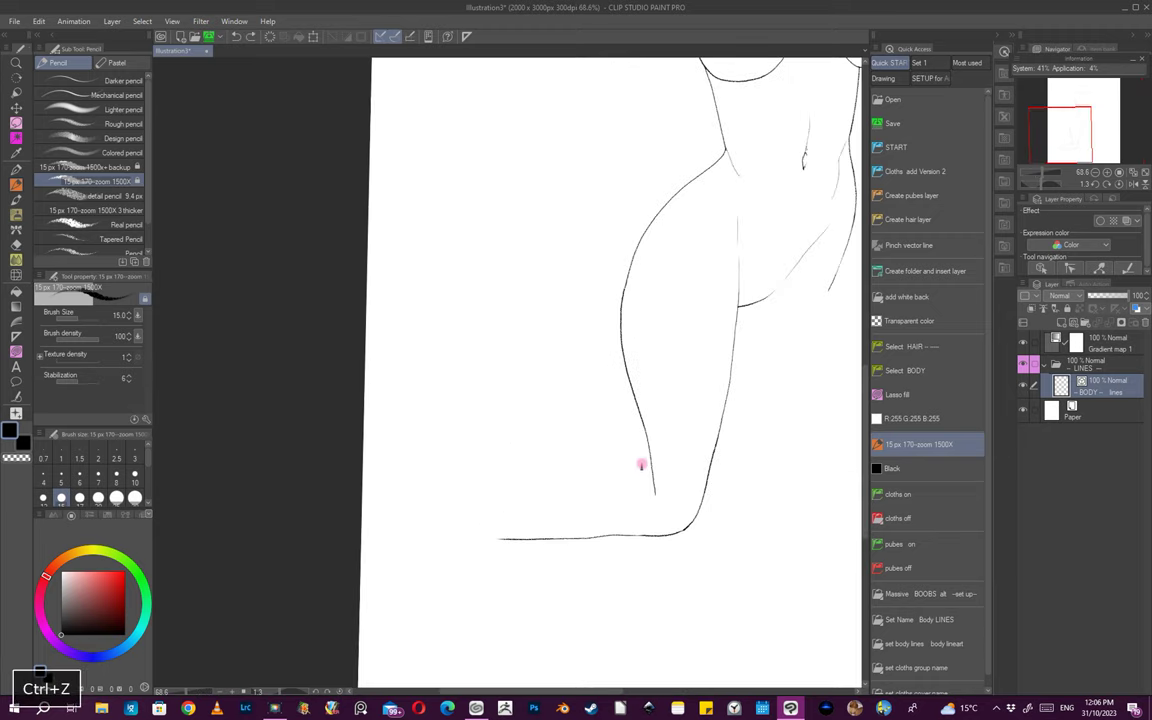
pyautogui.scroll(2, 643, 483)
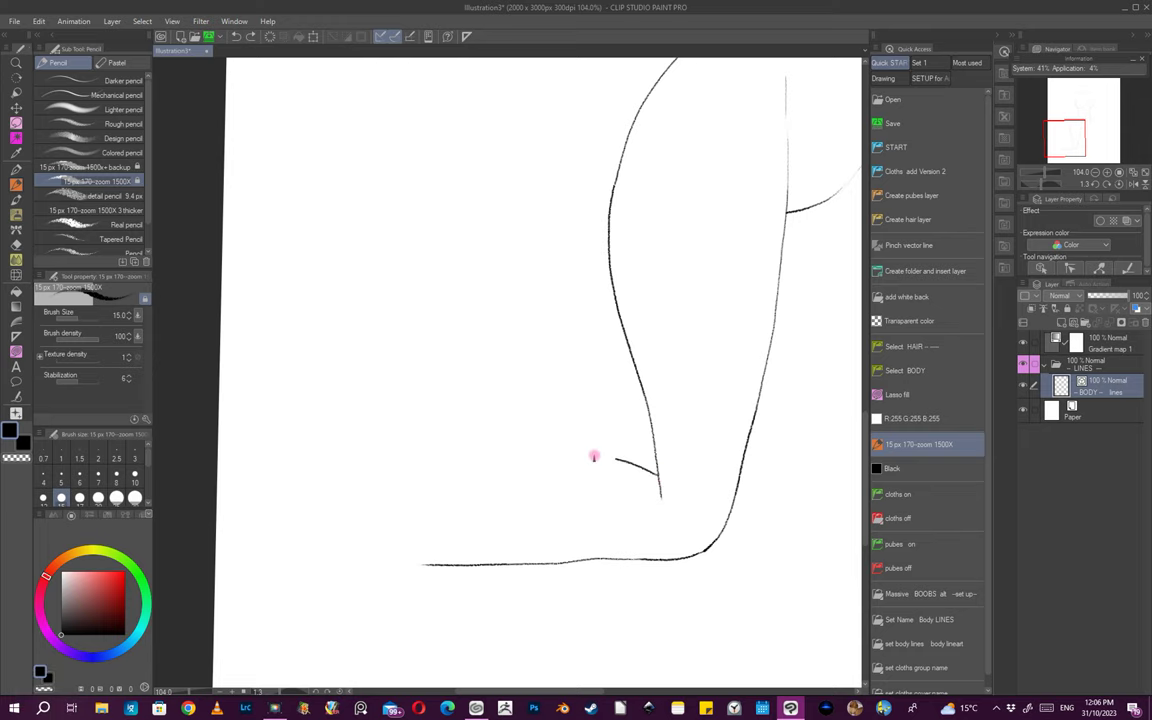
pyautogui.hotkey('ctrl', 'z')
pyautogui.moveTo(509, 473)
pyautogui.mouseDown()
pyautogui.moveTo(627, 476)
pyautogui.moveTo(545, 476)
pyautogui.moveTo(360, 527)
pyautogui.mouseUp()
pyautogui.scroll(-5, 716, 540)
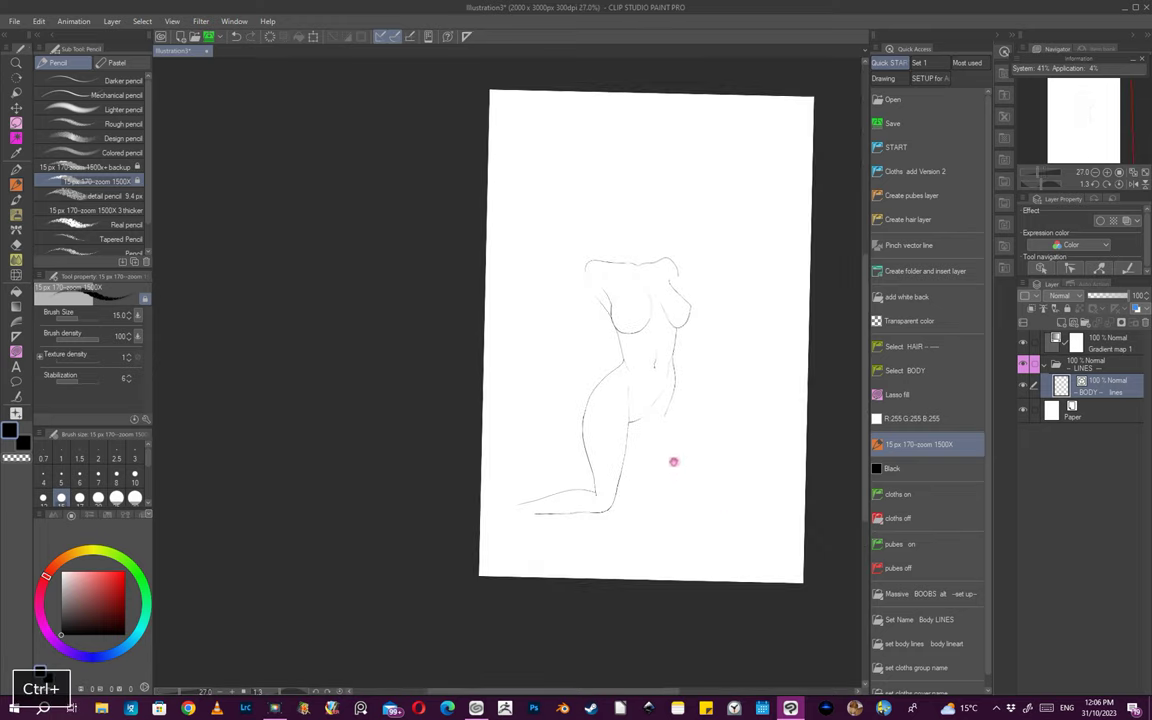
# - Draw the second thigh's long outer edge, curving from the hip down to the knee behind the front leg
pyautogui.scroll(2, 609, 432)
pyautogui.scroll(3, 660, 418)
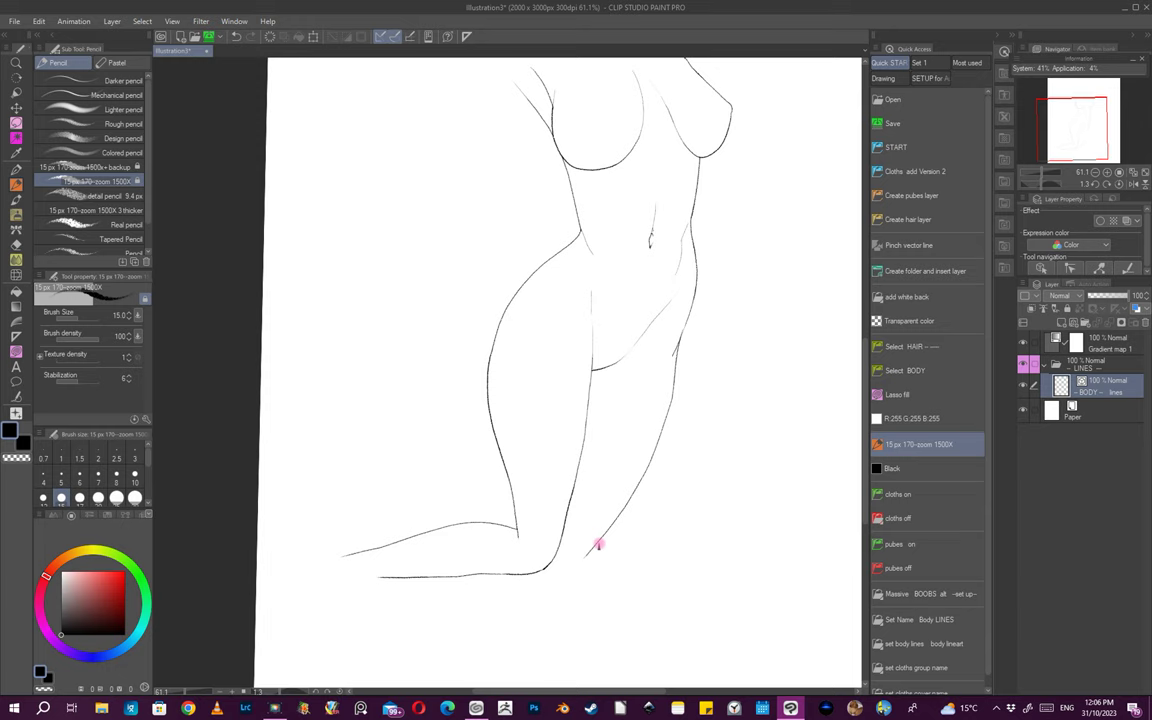
pyautogui.scroll(-2, 598, 545)
pyautogui.scroll(4, 640, 540)
pyautogui.moveTo(645, 519); pyautogui.dragTo(586, 538)
pyautogui.scroll(-4, 594, 540)
pyautogui.scroll(-2, 630, 501)
# - Trim the overlapping line ends around the second thigh's hip and knee with the vector eraser
pyautogui.scroll(5, 607, 463)
pyautogui.press('e')
pyautogui.moveTo(717, 509); pyautogui.dragTo(576, 596)
pyautogui.moveTo(517, 548); pyautogui.dragTo(677, 516)
pyautogui.scroll(5, 677, 515)
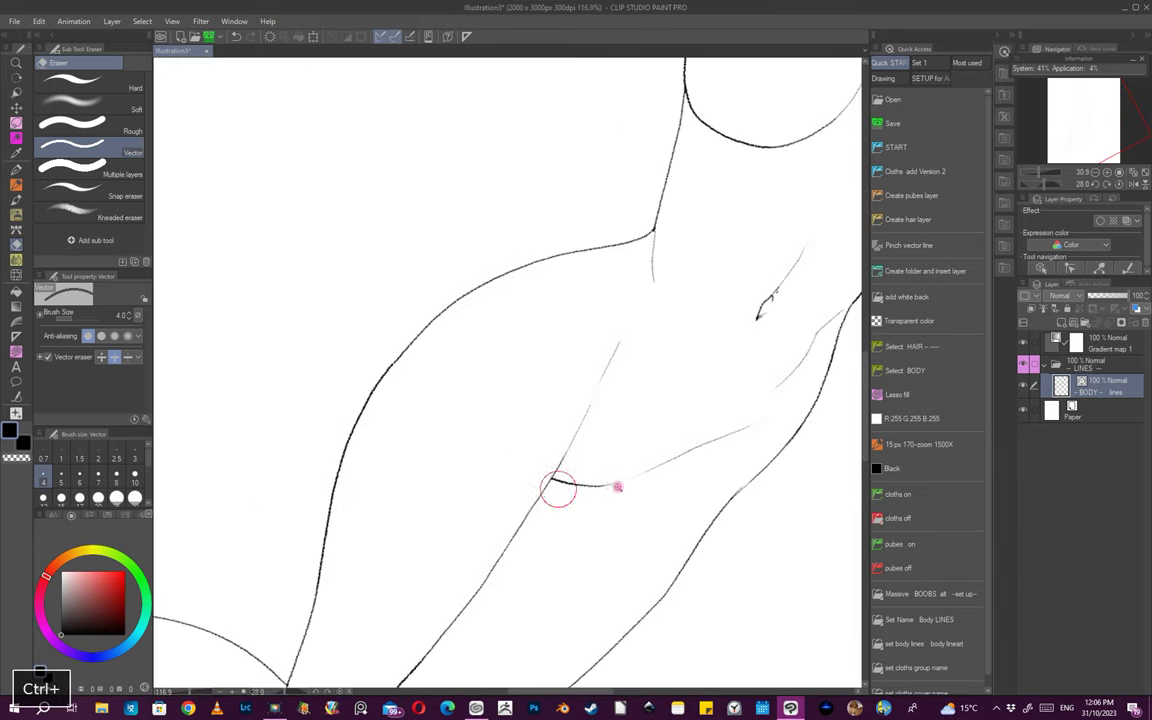
# - Refine the lower-belly crease with the 15 px 170-zoom 1500X pencil, bridging its faint gap and undoing an unwanted stroke
pyautogui.click(878, 444)
pyautogui.scroll(2, 615, 481)
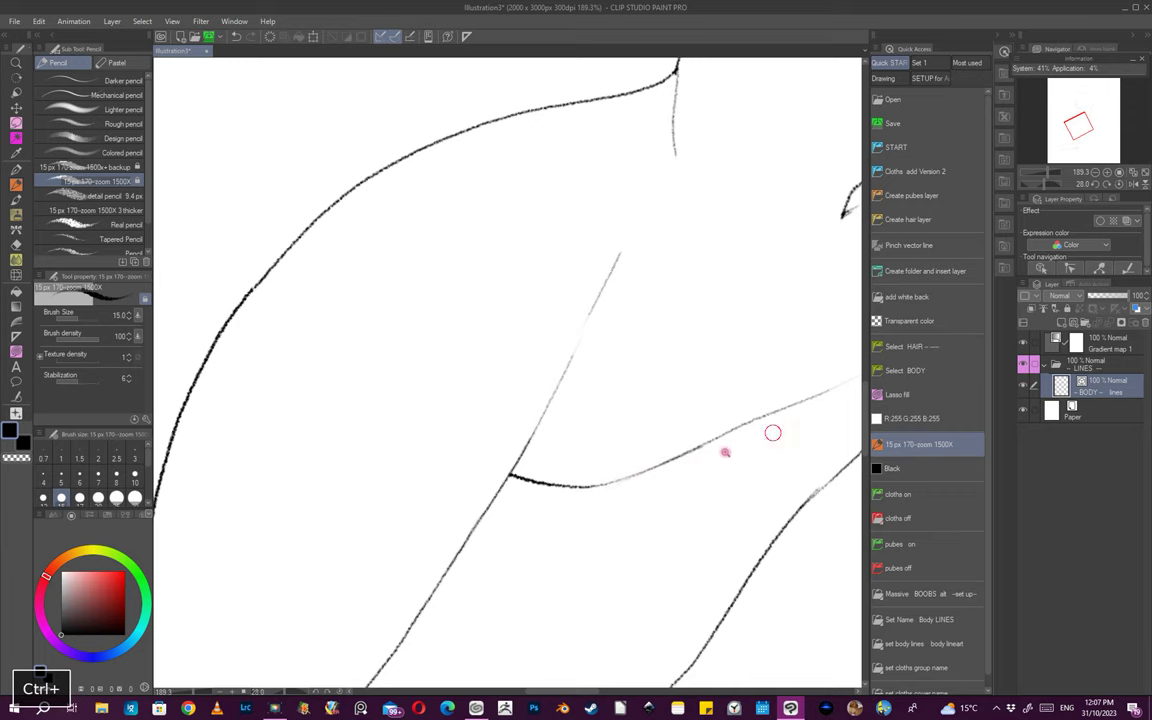
pyautogui.scroll(-10, 764, 455)
pyautogui.scroll(7, 616, 471)
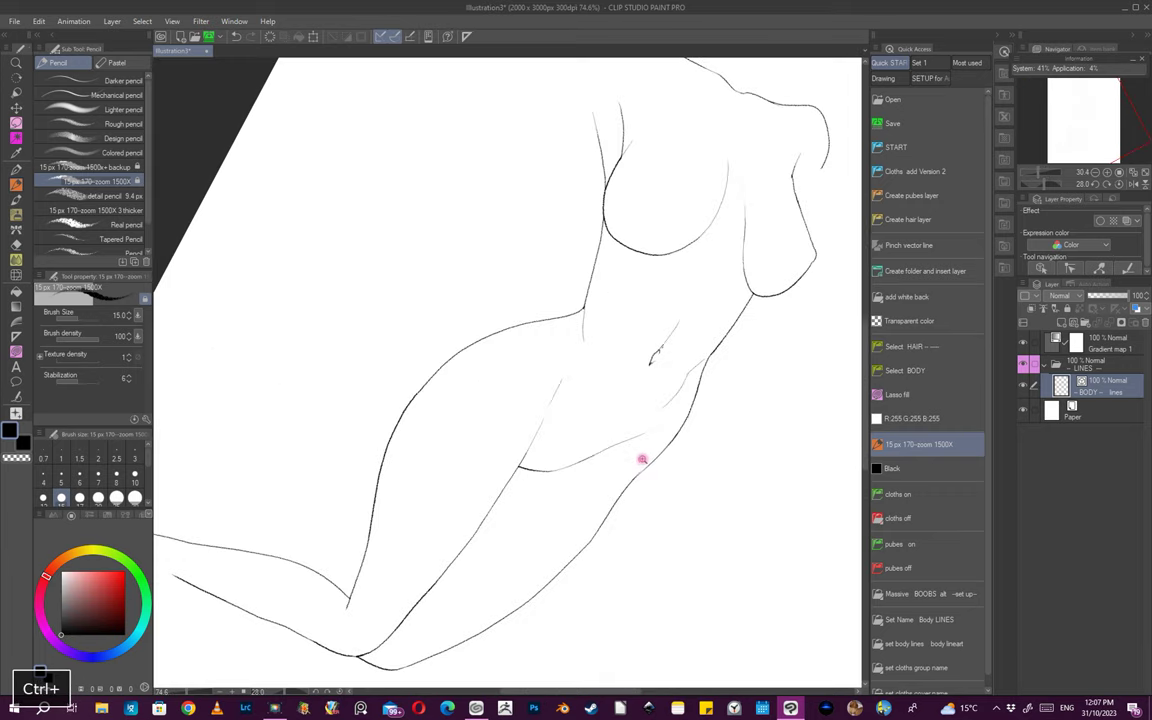
pyautogui.hotkey('ctrl', 'z')
pyautogui.scroll(2, 625, 482)
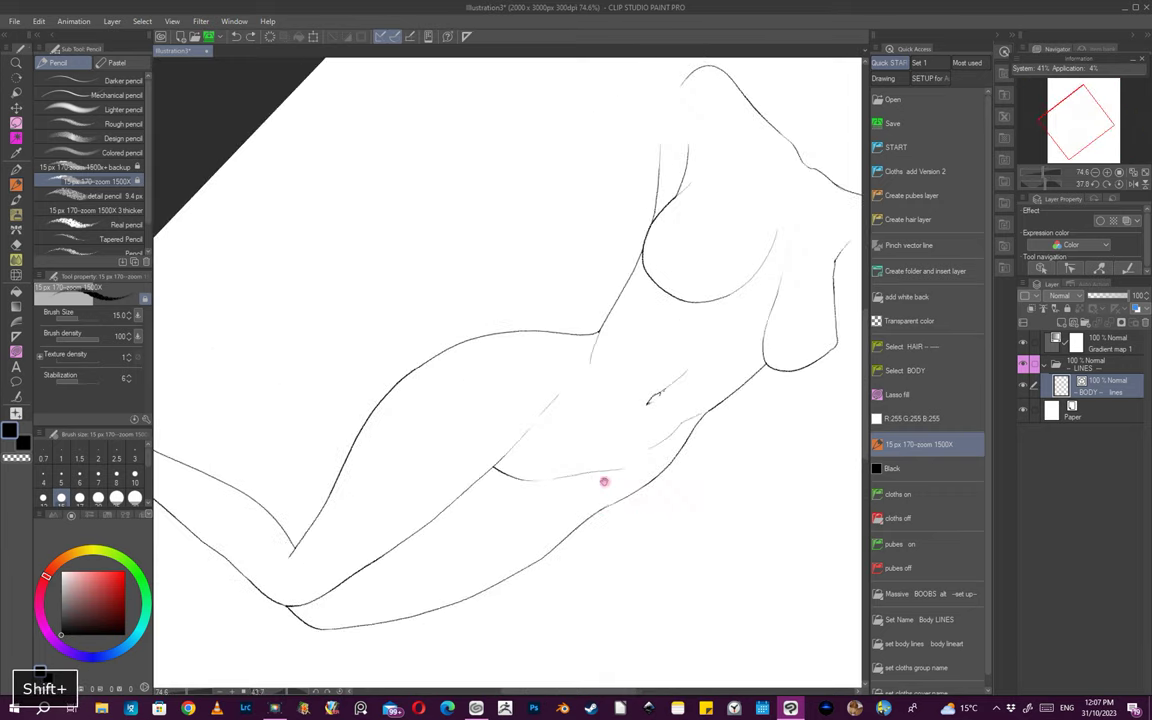
pyautogui.scroll(3, 523, 481)
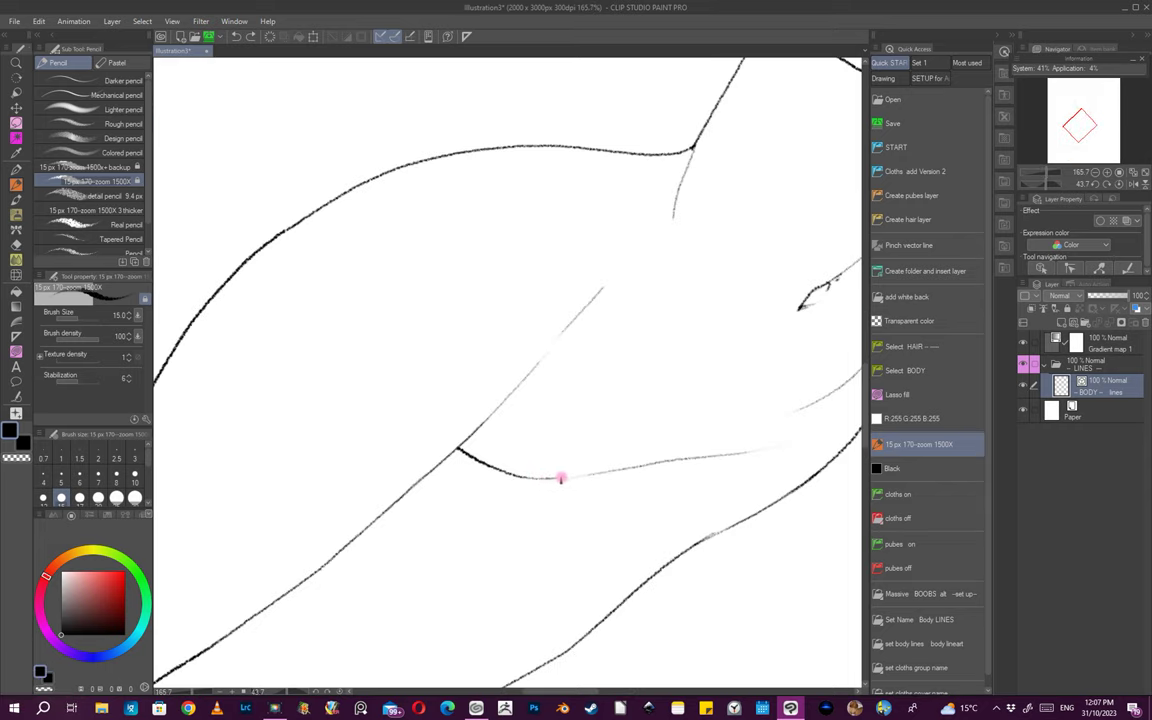
pyautogui.scroll(-12, 738, 465)
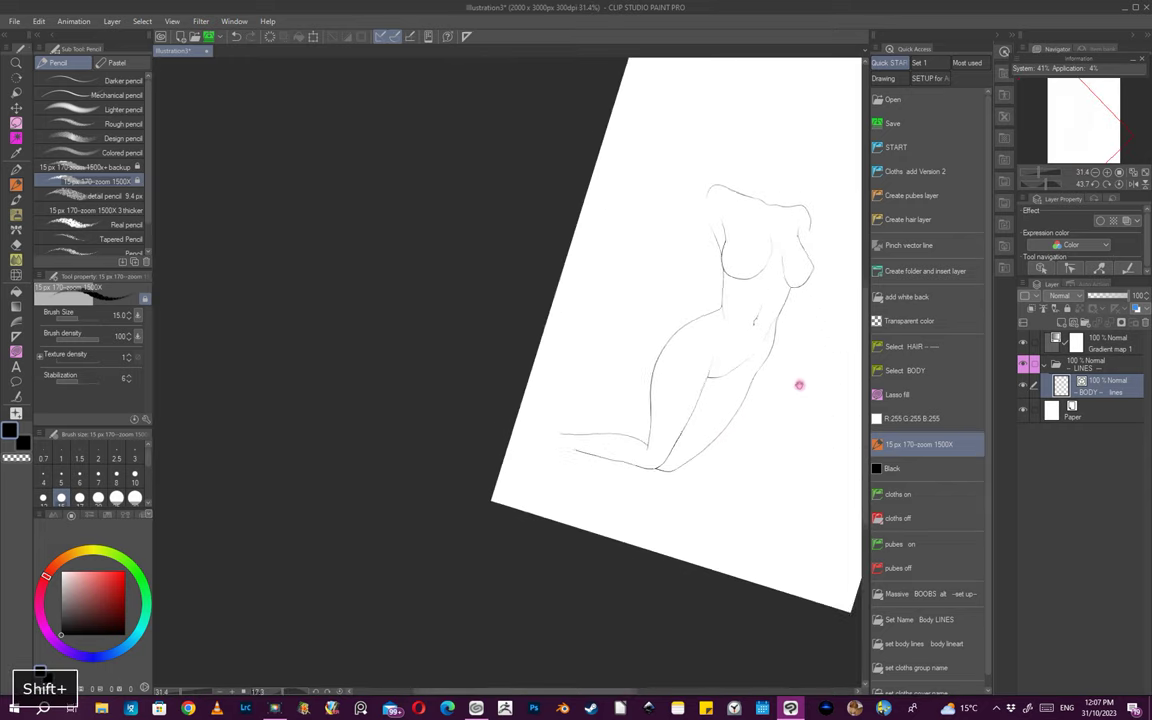
# - Try to trim the junction of the hip and side torso lines at the waist with the vector eraser
pyautogui.scroll(-3, 600, 465)
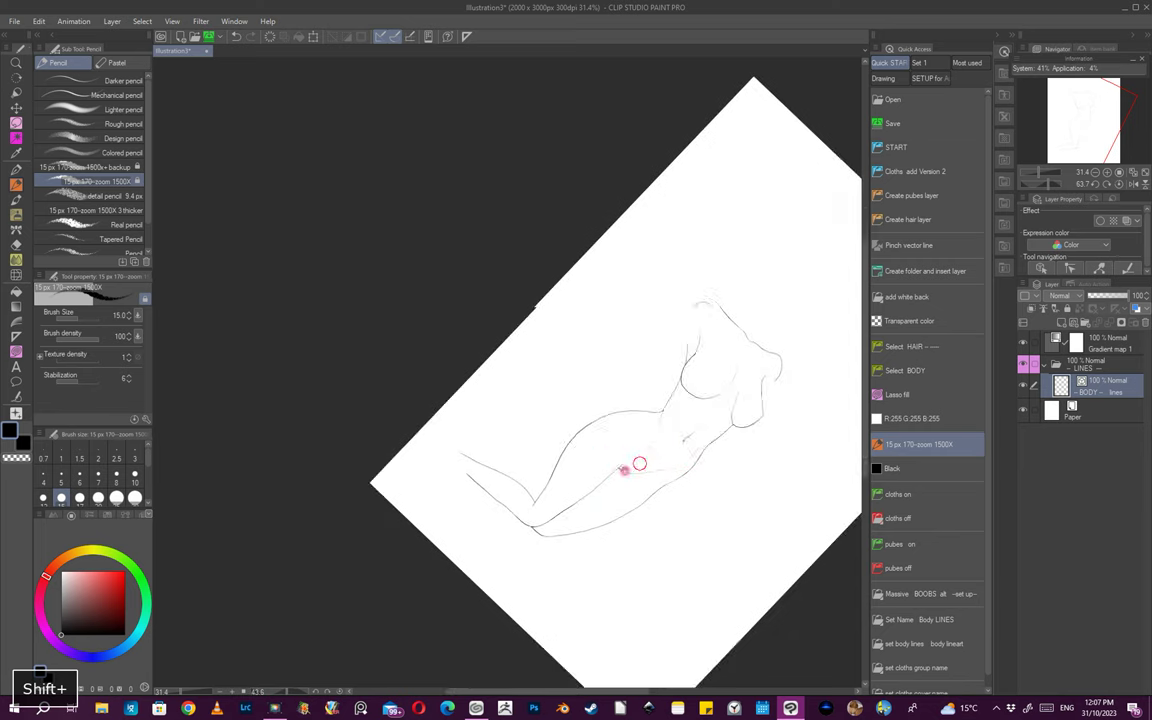
pyautogui.scroll(6, 553, 437)
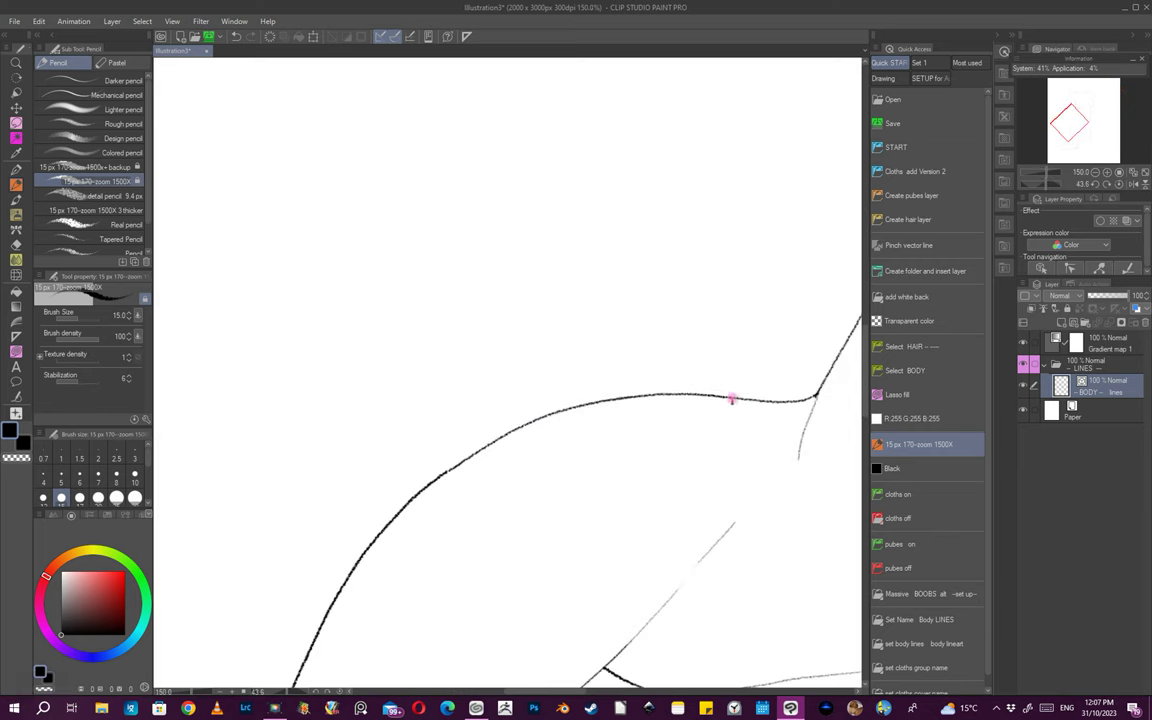
pyautogui.scroll(-5, 779, 432)
pyautogui.scroll(-3, 676, 558)
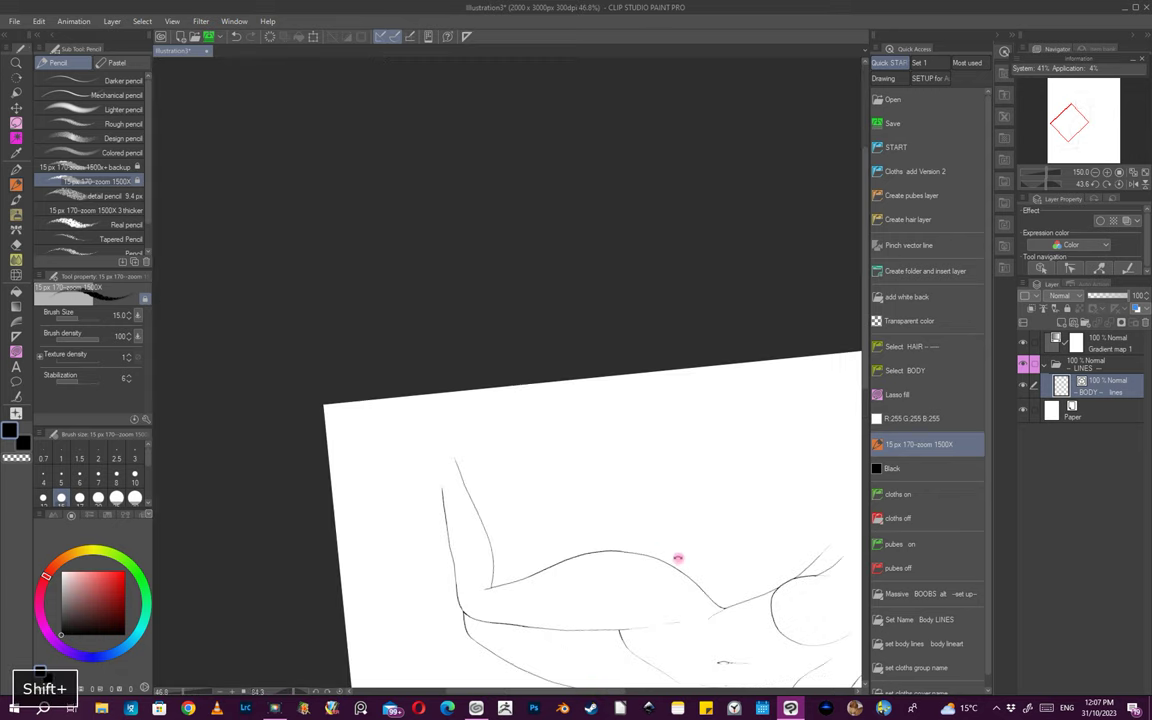
pyautogui.scroll(5, 603, 440)
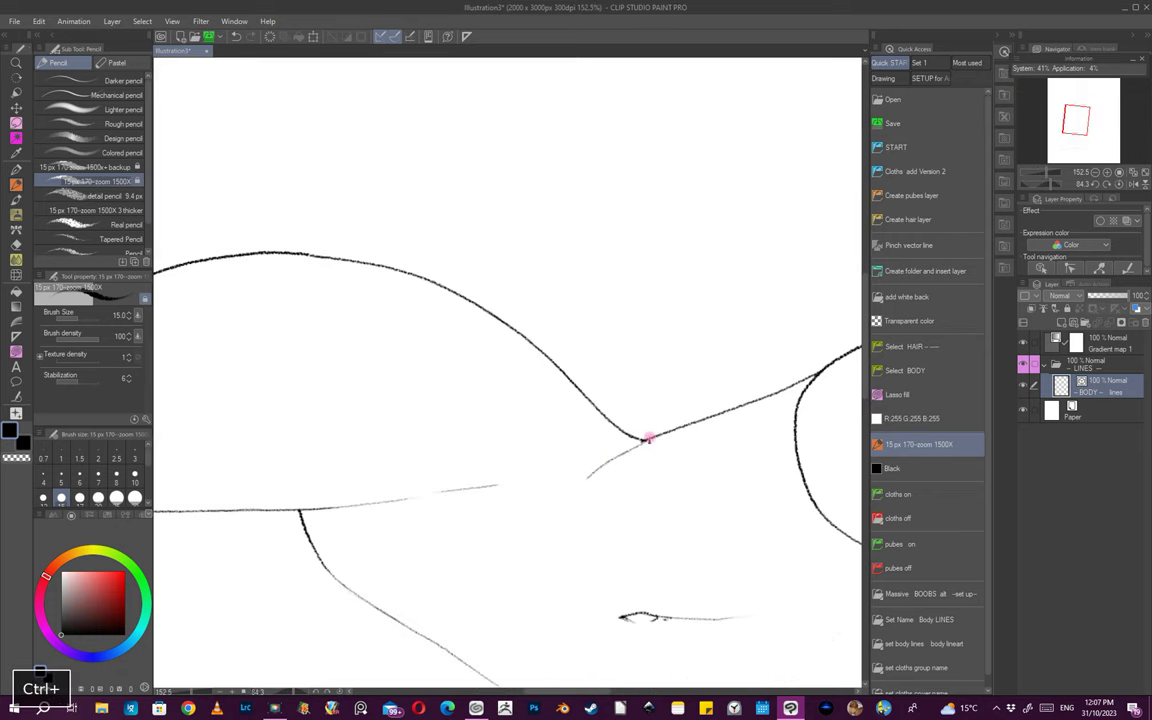
pyautogui.press('e')
pyautogui.click(640, 442)
pyautogui.hotkey('ctrl', 'z')
# - Select the vector lines meeting at the waist and try to shift the line end at their junction
pyautogui.scroll(5, 638, 444)
pyautogui.keyDown('ctrl'); pyautogui.click(650, 448); pyautogui.keyUp('ctrl')
pyautogui.keyDown('ctrl'); pyautogui.click(646, 421); pyautogui.keyUp('ctrl')
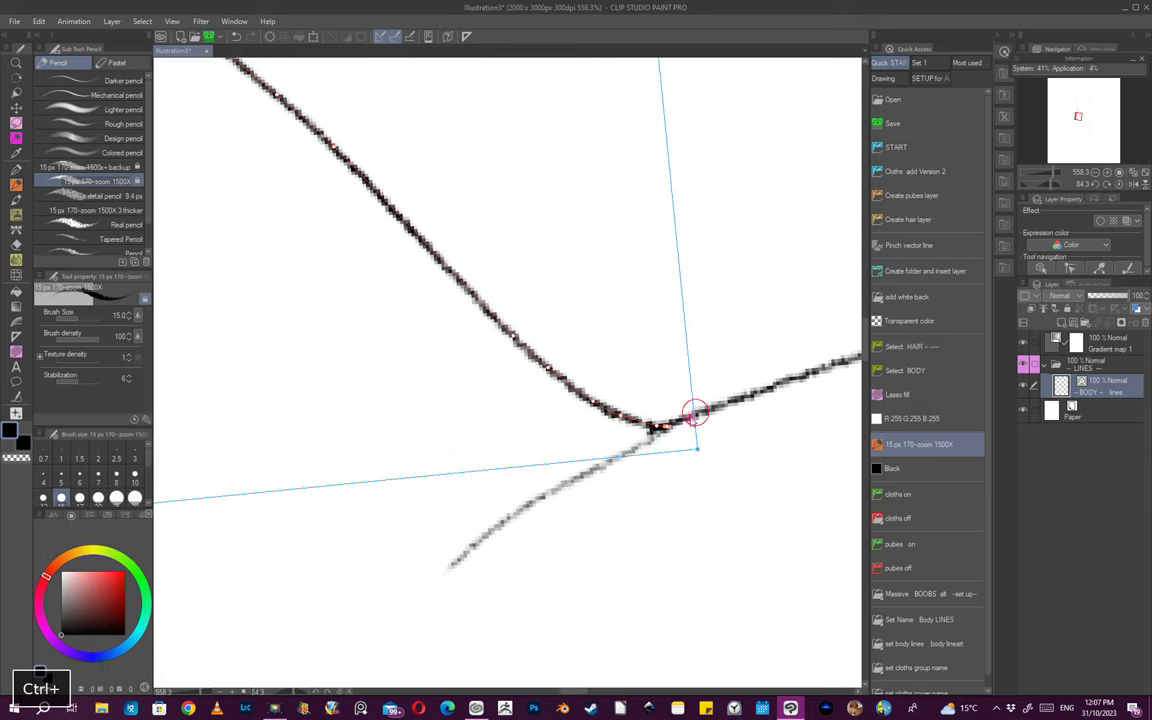
pyautogui.keyDown('ctrl'); pyautogui.click(656, 436); pyautogui.keyUp('ctrl')
pyautogui.moveTo(654, 429); pyautogui.dragTo(715, 463)
pyautogui.hotkey('ctrl', 'z')
# - Select the side torso line and use Add control point near its waist end, then reselect the line and clear the selection
pyautogui.keyDown('ctrl'); pyautogui.click(685, 420); pyautogui.keyUp('ctrl')
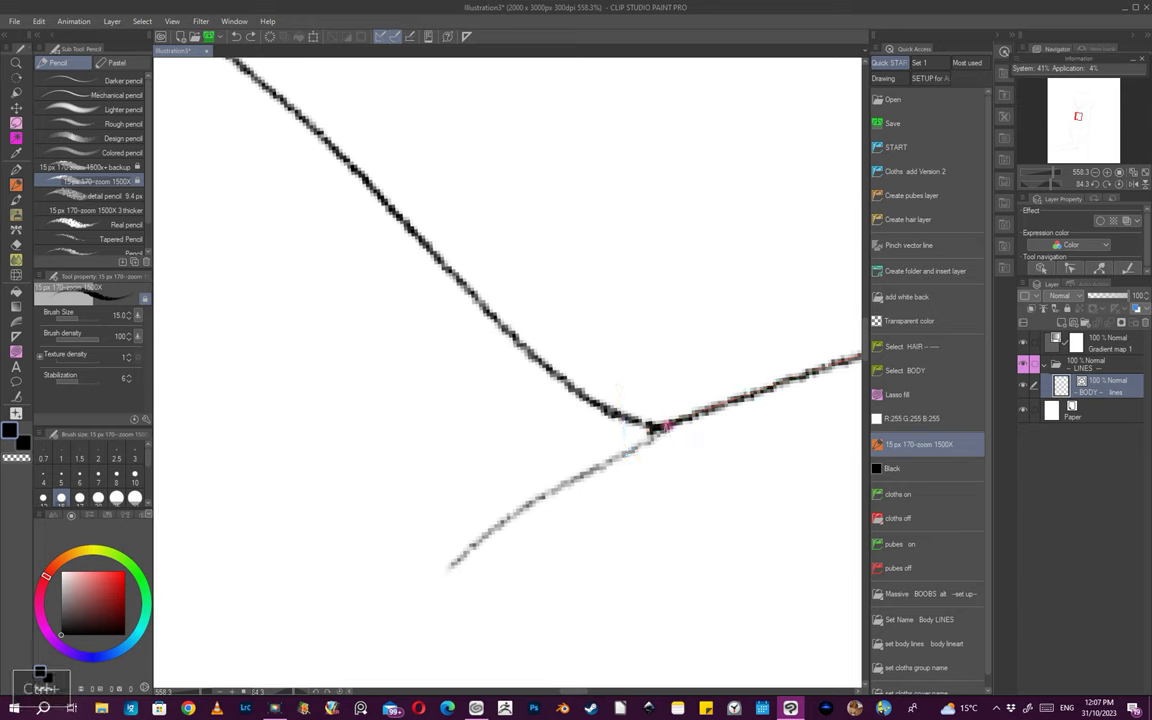
pyautogui.keyDown('ctrl'); pyautogui.click(691, 413); pyautogui.keyUp('ctrl')
pyautogui.hotkey('ctrl', 'e')
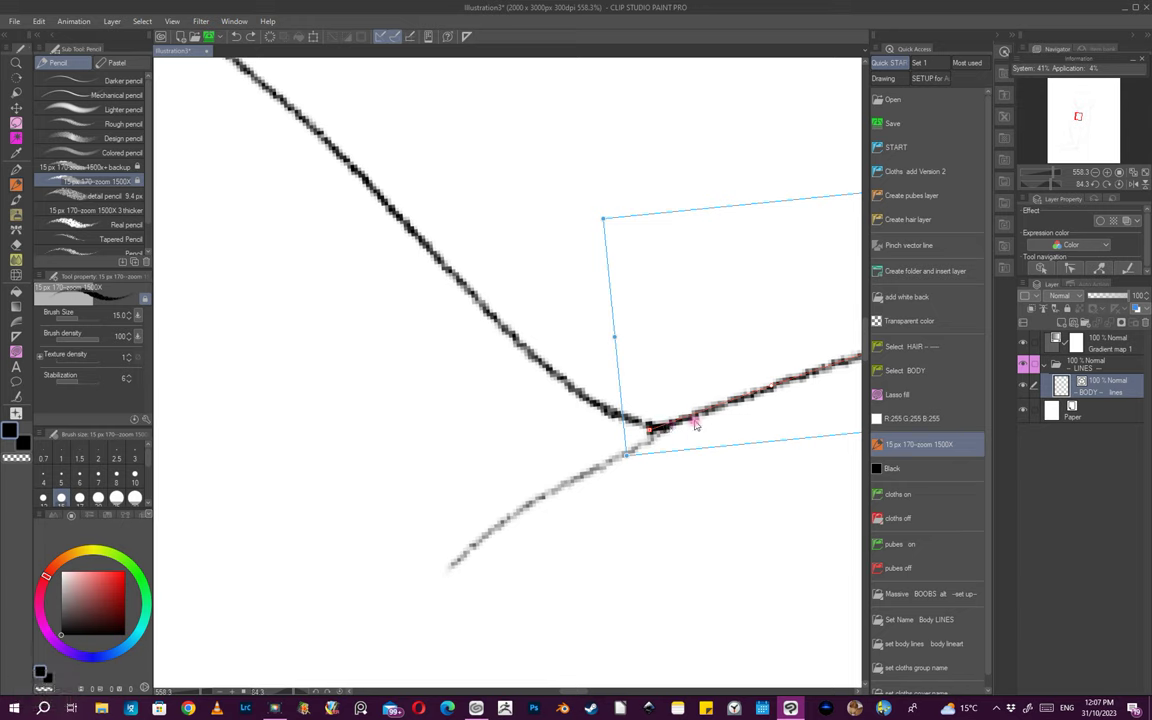
pyautogui.rightClick(686, 422)
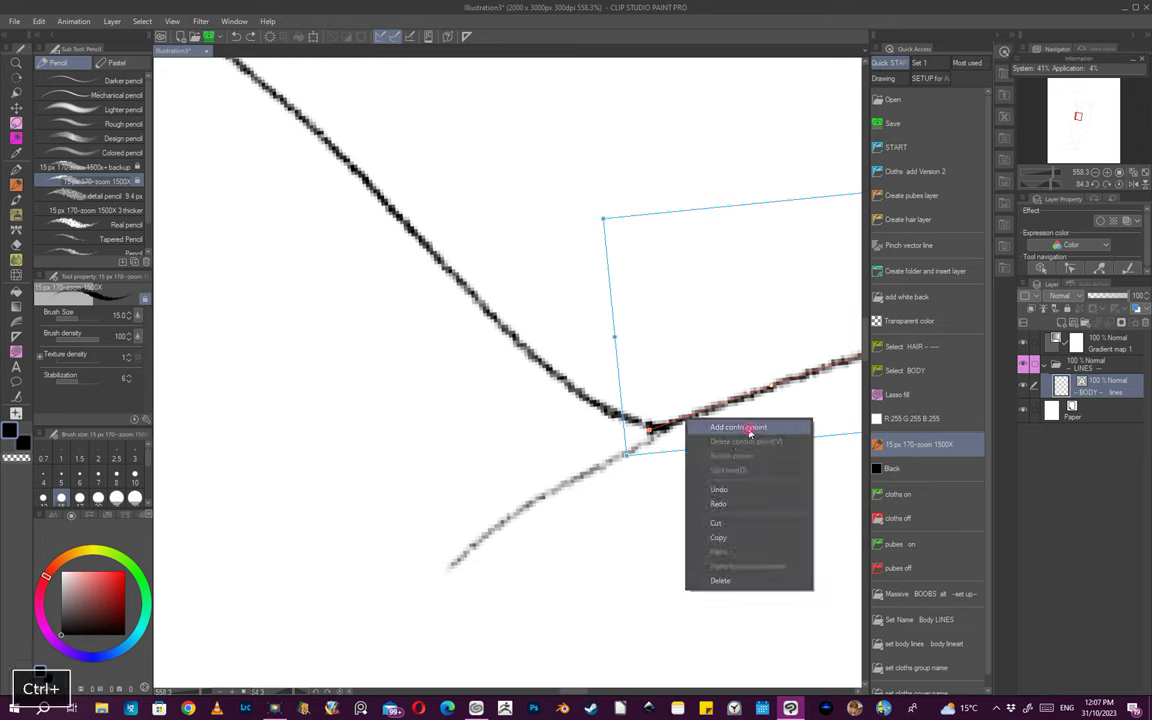
pyautogui.click(714, 434)
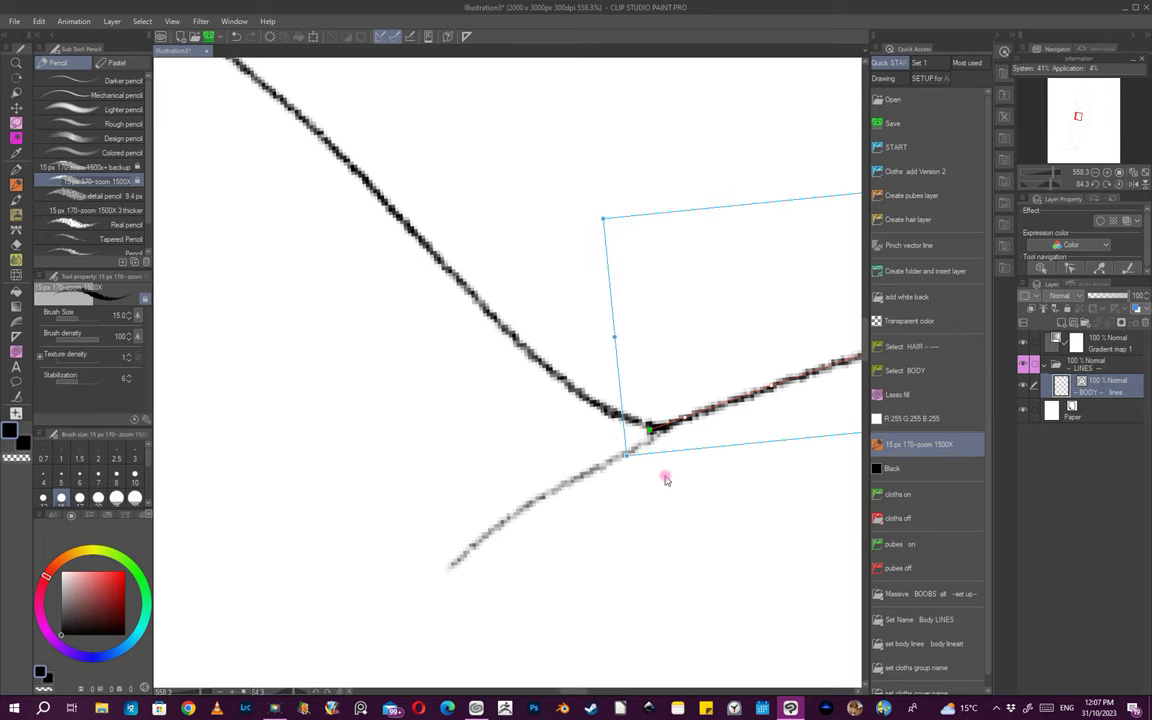
pyautogui.hotkey('ctrl', 'shift', 'F11')
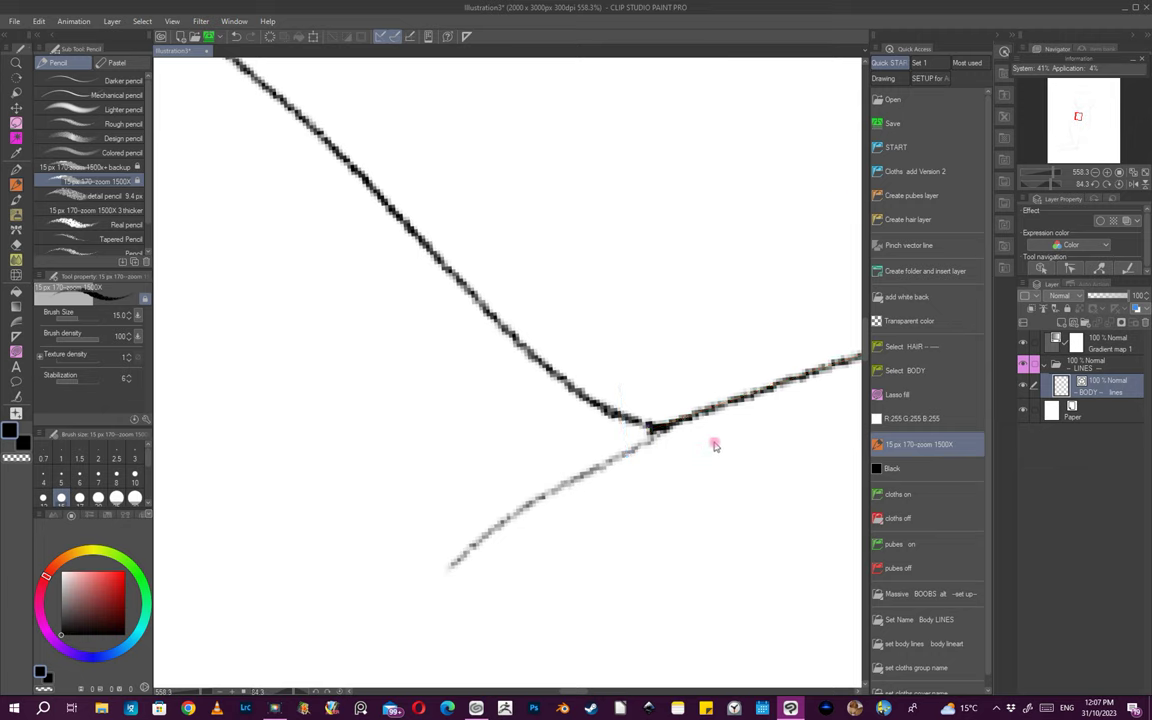
pyautogui.keyDown('ctrl'); pyautogui.click(701, 424); pyautogui.keyUp('ctrl')
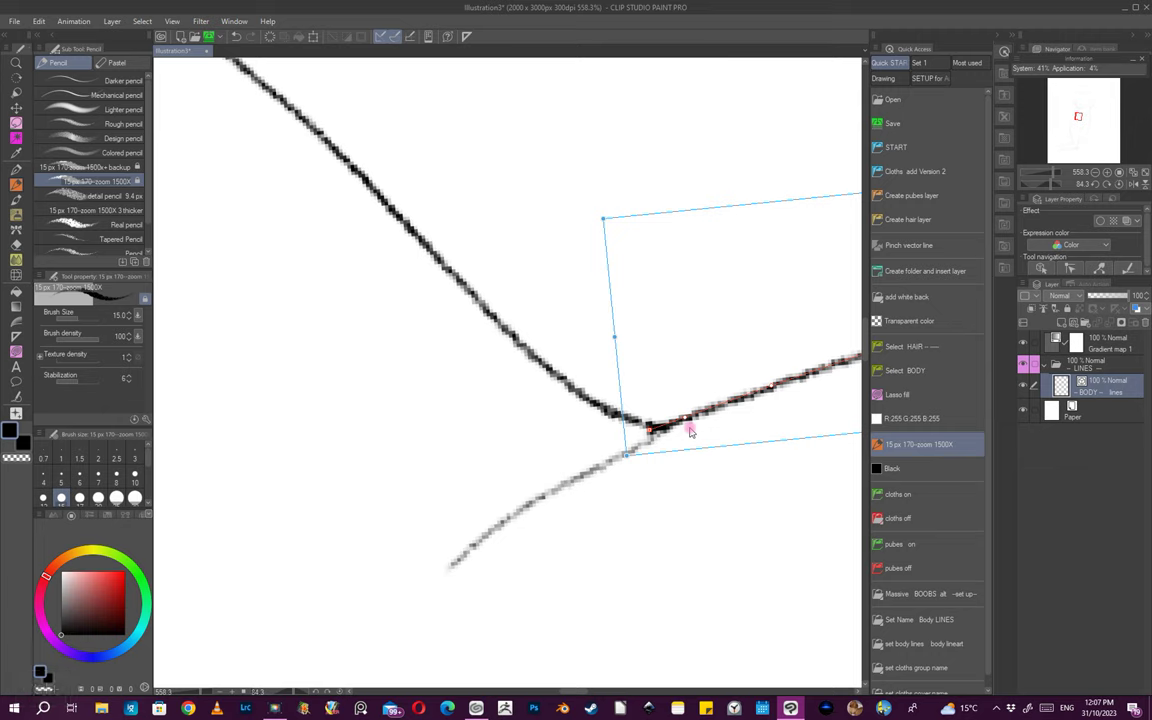
pyautogui.press('ctrl')
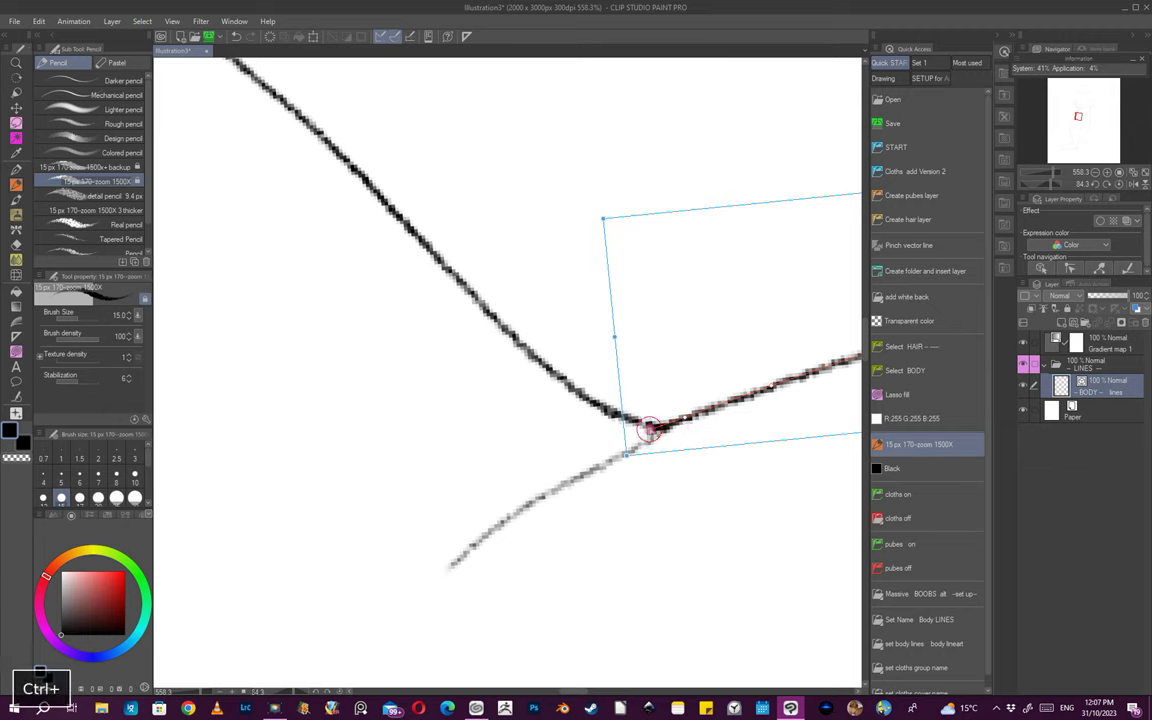
pyautogui.hotkey('ctrl', 'shift', 'F11')
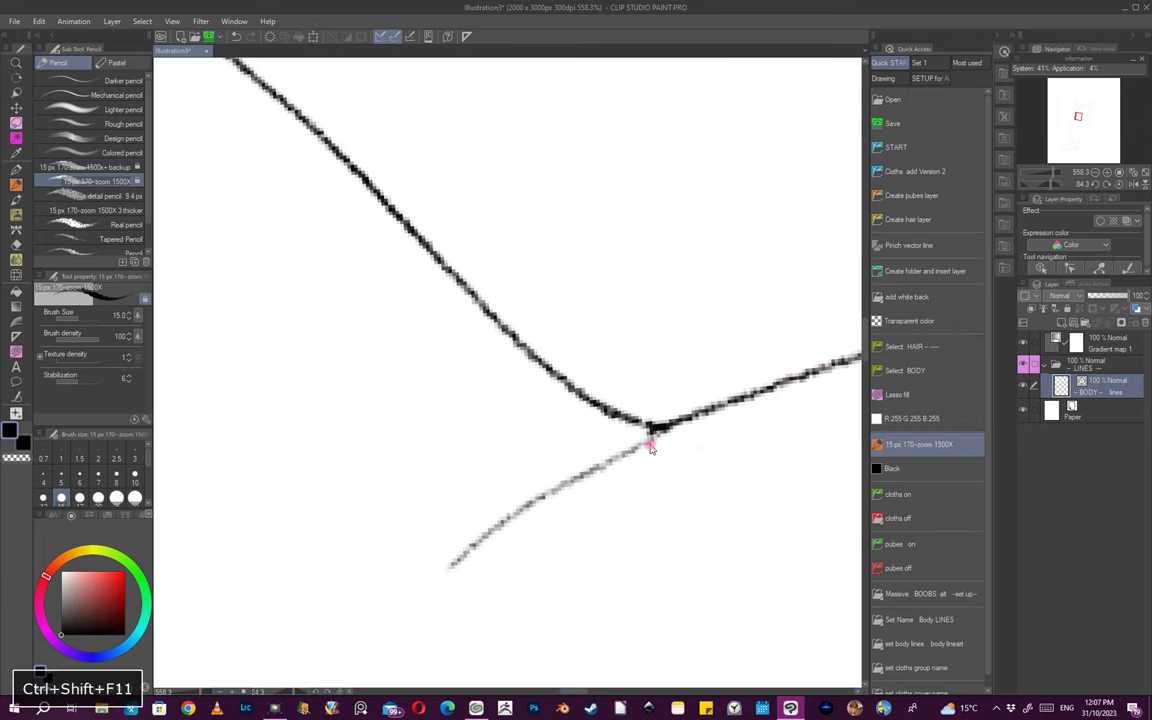
pyautogui.hotkey('shift', 'F11')
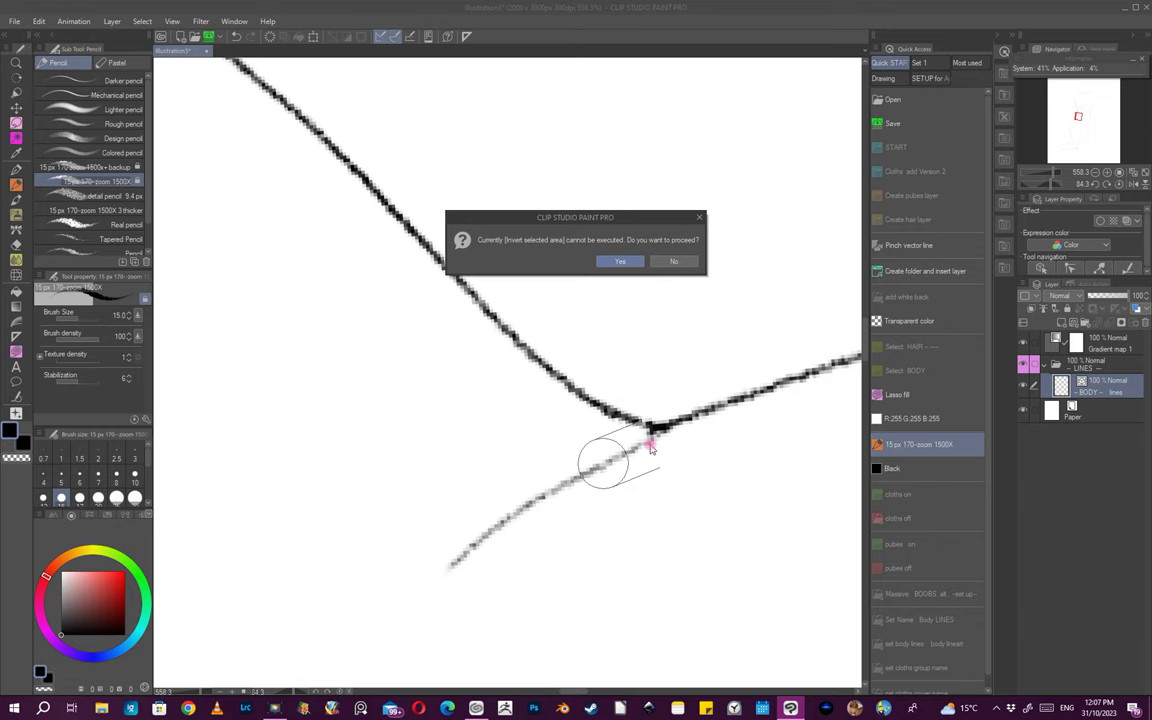
pyautogui.click(685, 260)
pyautogui.keyDown('ctrl'); pyautogui.click(652, 433); pyautogui.keyUp('ctrl')
pyautogui.moveTo(649, 431); pyautogui.dragTo(664, 428)
pyautogui.hotkey('ctrl', 'Delete')
pyautogui.hotkey('ctrl', 'z')
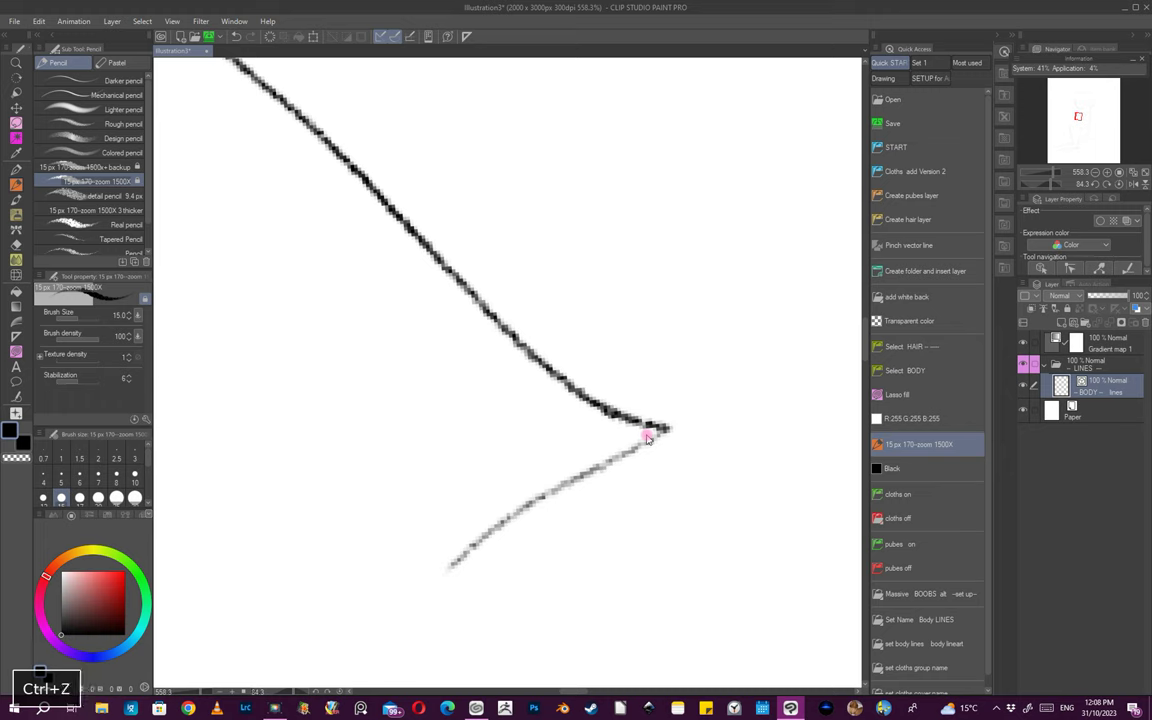
# - Add a control point near the waist end of the side torso line and adjust its junction with the hip line
pyautogui.hotkey('ctrl', 't')
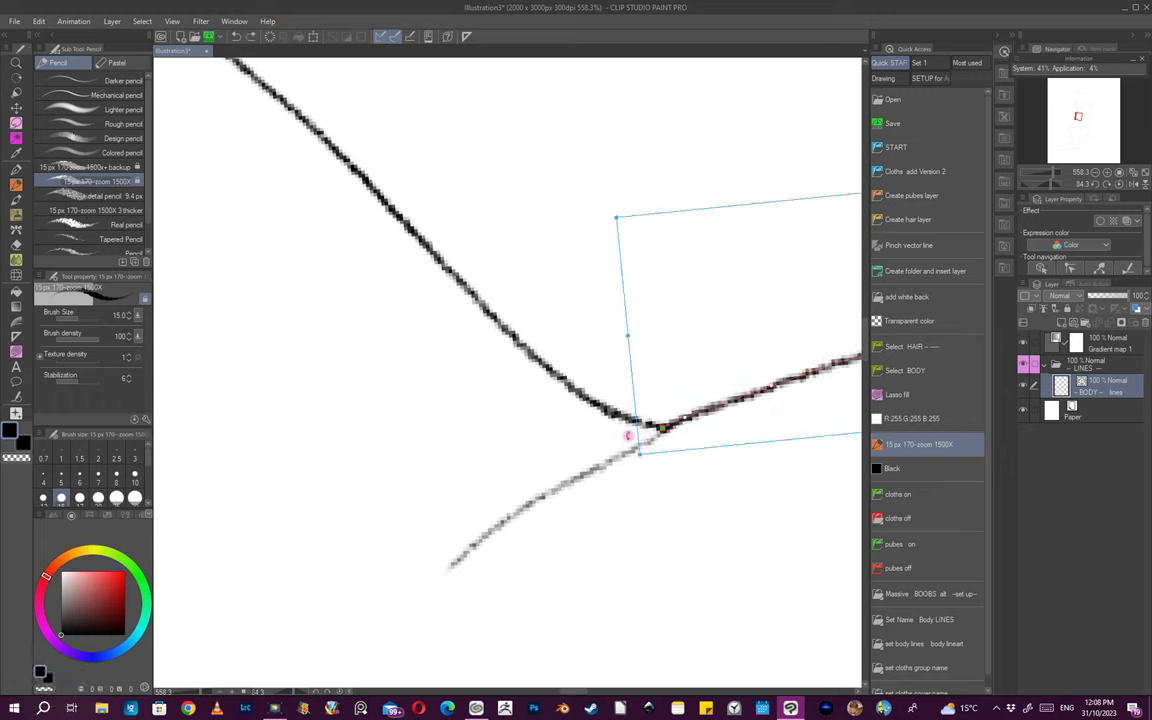
pyautogui.rightClick(660, 428)
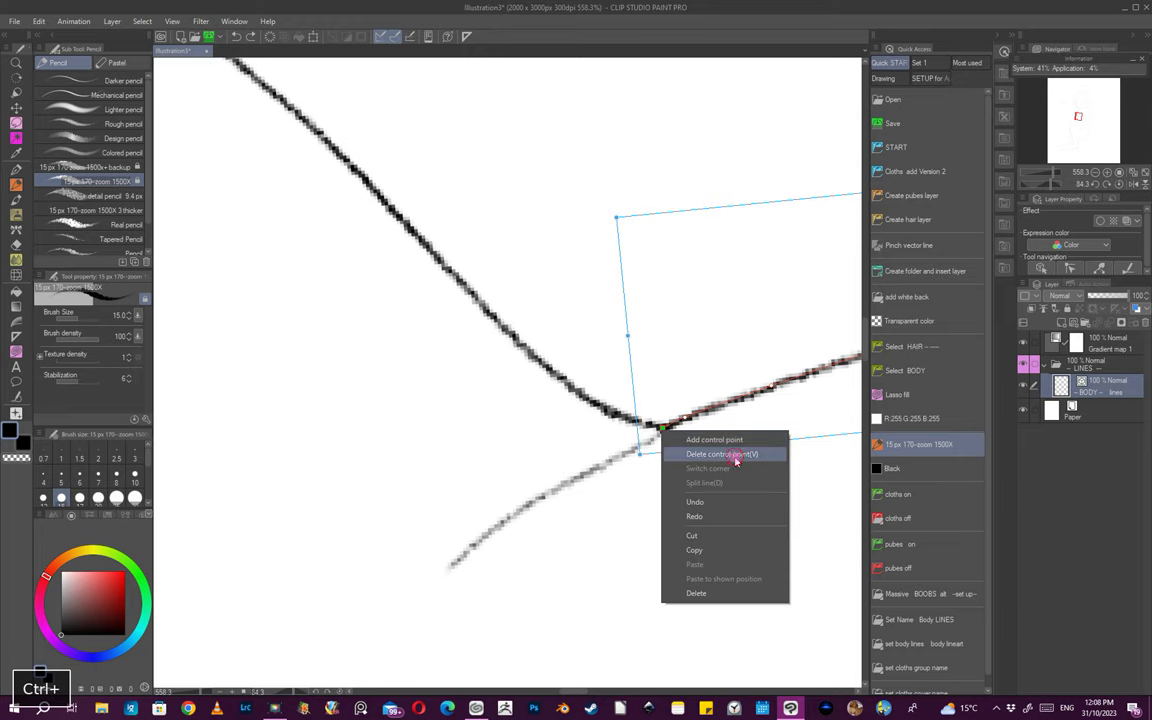
pyautogui.click(715, 440)
pyautogui.keyDown('ctrl'); pyautogui.click(702, 418); pyautogui.keyUp('ctrl')
pyautogui.moveTo(686, 418); pyautogui.dragTo(664, 427)
pyautogui.moveTo(738, 426); pyautogui.dragTo(609, 481)
pyautogui.moveTo(700, 437); pyautogui.dragTo(715, 391)
pyautogui.moveTo(617, 381)
pyautogui.mouseDown()
pyautogui.moveTo(661, 399)
pyautogui.moveTo(620, 463)
pyautogui.moveTo(662, 374)
pyautogui.moveTo(650, 360)
pyautogui.moveTo(663, 380)
pyautogui.moveTo(597, 380)
pyautogui.mouseUp()
# - Touch up the waist with short strokes of the 15 px 170-zoom 1500X pencil, undoing one stray stroke
pyautogui.click(920, 447)
pyautogui.moveTo(697, 395)
pyautogui.mouseDown()
pyautogui.moveTo(712, 399)
pyautogui.moveTo(645, 383)
pyautogui.moveTo(636, 409)
pyautogui.mouseUp()
pyautogui.hotkey('ctrl', 'z')
pyautogui.moveTo(750, 384); pyautogui.dragTo(753, 429)
pyautogui.moveTo(818, 406); pyautogui.dragTo(567, 543)
pyautogui.moveTo(741, 471); pyautogui.dragTo(735, 445)
pyautogui.moveTo(735, 445); pyautogui.dragTo(774, 390)
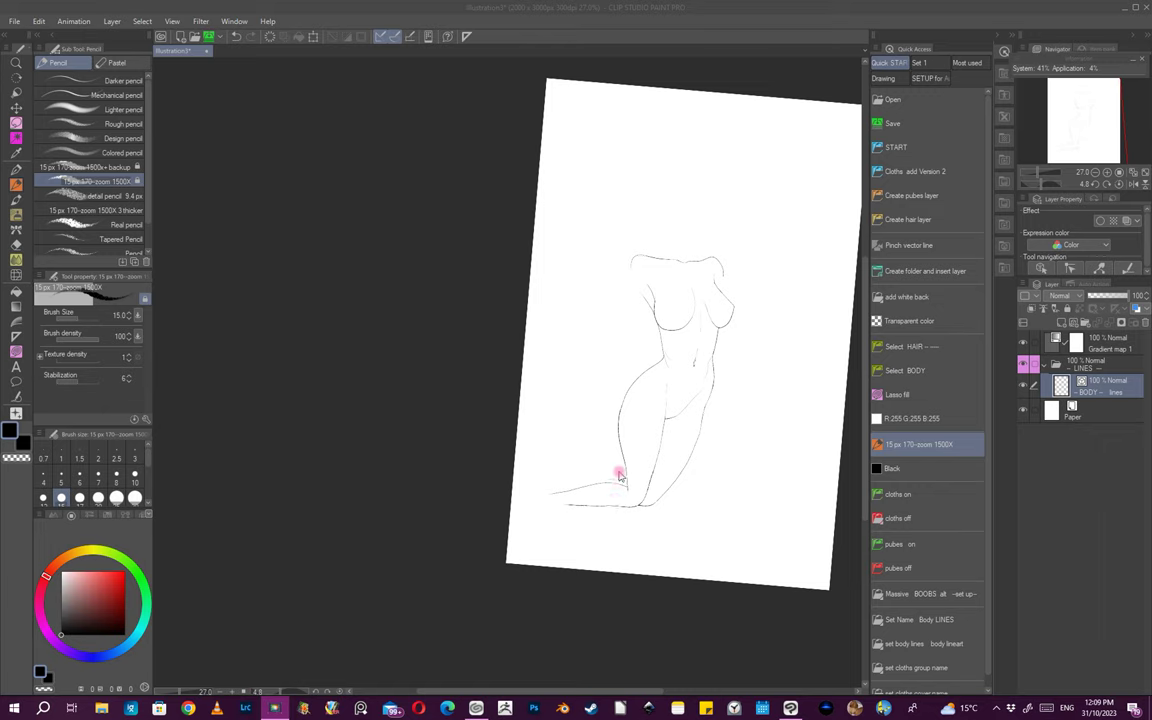
# - Extend the outer shoulder line down toward the breast contour beside it
pyautogui.press('space')
pyautogui.click(667, 51)
pyautogui.moveTo(720, 298); pyautogui.dragTo(700, 371)
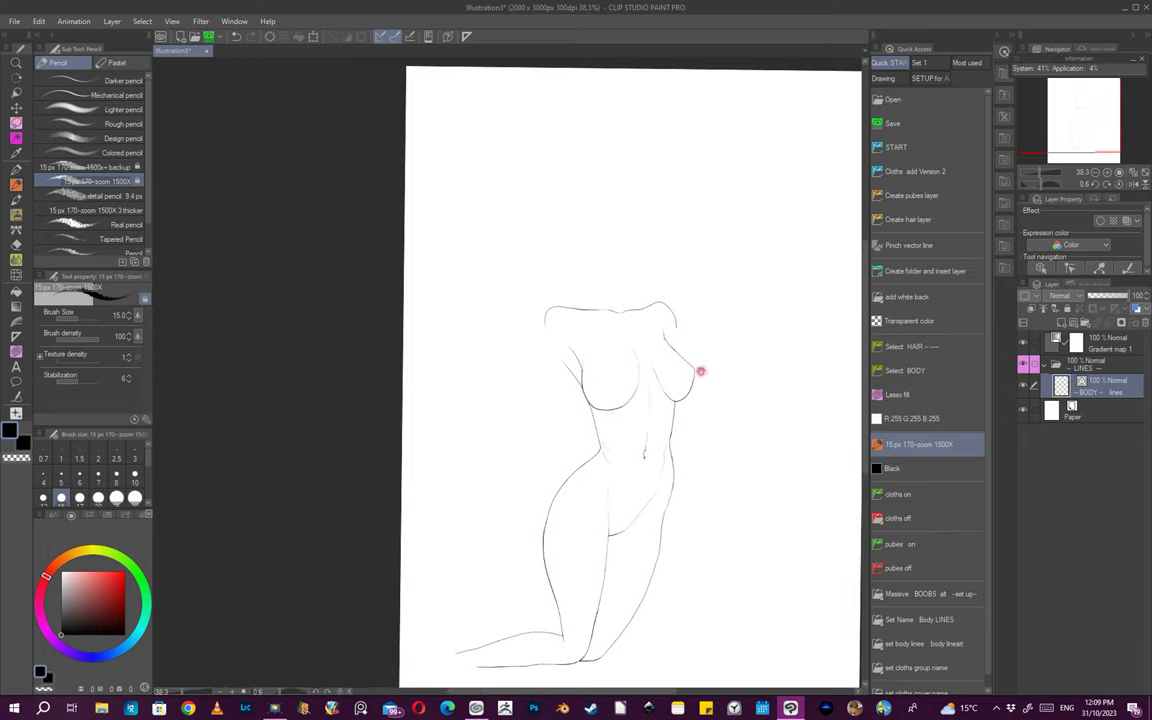
pyautogui.moveTo(702, 481)
pyautogui.mouseDown()
pyautogui.moveTo(687, 475)
pyautogui.moveTo(697, 466)
pyautogui.mouseUp()
pyautogui.moveTo(679, 365); pyautogui.dragTo(661, 252)
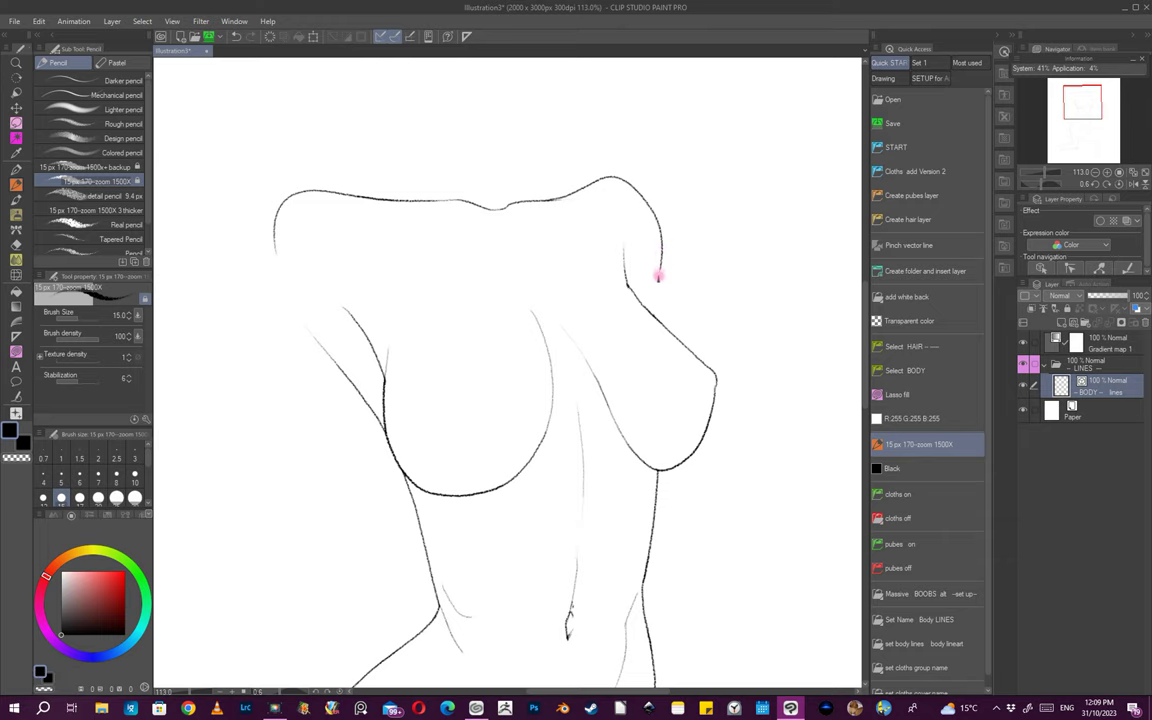
# - Draw the forearm reaching outward from beneath the breast with upper and lower contours, and outline the thumb at its end
pyautogui.moveTo(658, 319)
pyautogui.mouseDown()
pyautogui.moveTo(686, 342)
pyautogui.moveTo(632, 465)
pyautogui.moveTo(663, 416)
pyautogui.moveTo(636, 399)
pyautogui.moveTo(643, 411)
pyautogui.mouseUp()
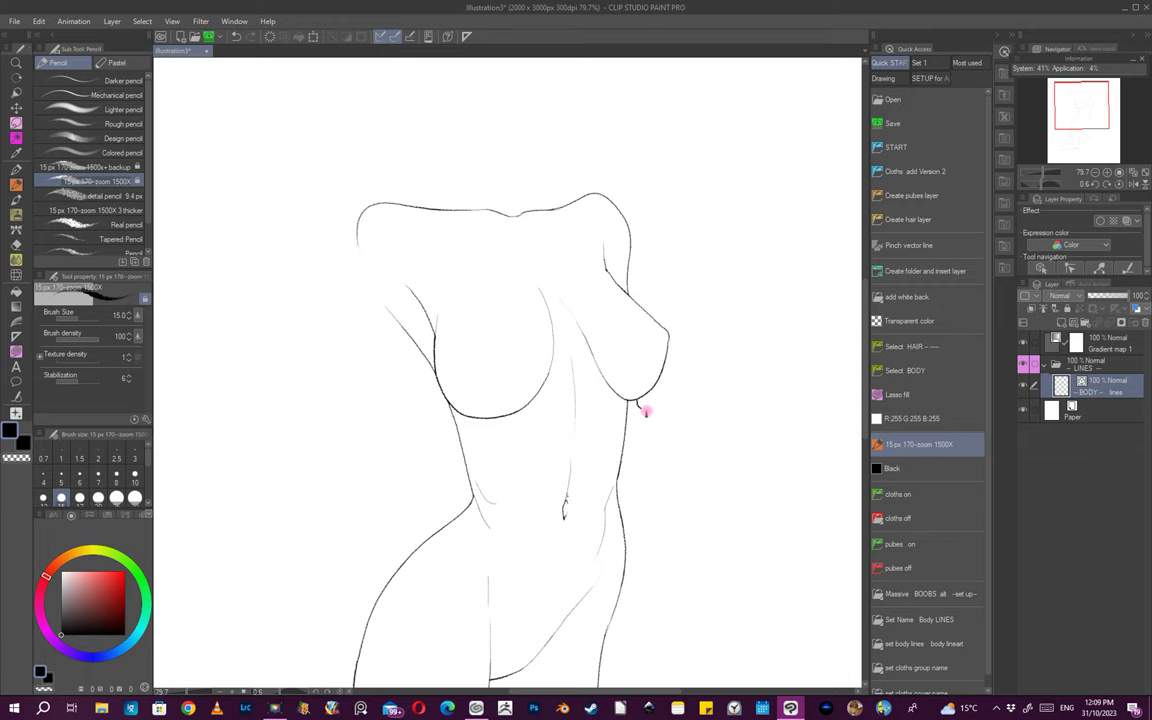
pyautogui.moveTo(623, 451); pyautogui.dragTo(642, 461)
pyautogui.moveTo(783, 492)
pyautogui.mouseDown()
pyautogui.moveTo(795, 522)
pyautogui.moveTo(728, 473)
pyautogui.moveTo(736, 456)
pyautogui.moveTo(745, 477)
pyautogui.moveTo(691, 482)
pyautogui.mouseUp()
pyautogui.moveTo(692, 470); pyautogui.dragTo(747, 455)
pyautogui.hotkey('ctrl', 'z')
pyautogui.moveTo(622, 484)
pyautogui.mouseDown()
pyautogui.moveTo(661, 488)
pyautogui.moveTo(709, 448)
pyautogui.mouseUp()
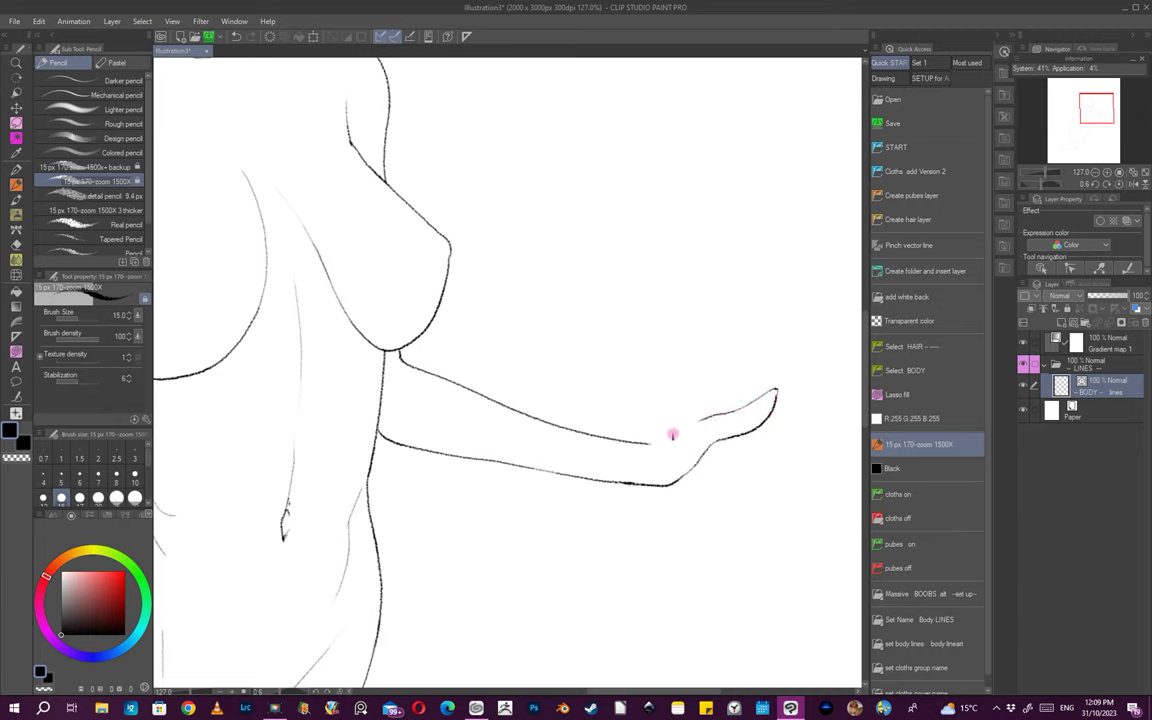
# - Redraw the thumb's lower edge slimmer and remove its outer stroke with the vector eraser
pyautogui.scroll(-5, 672, 434)
pyautogui.scroll(5, 692, 437)
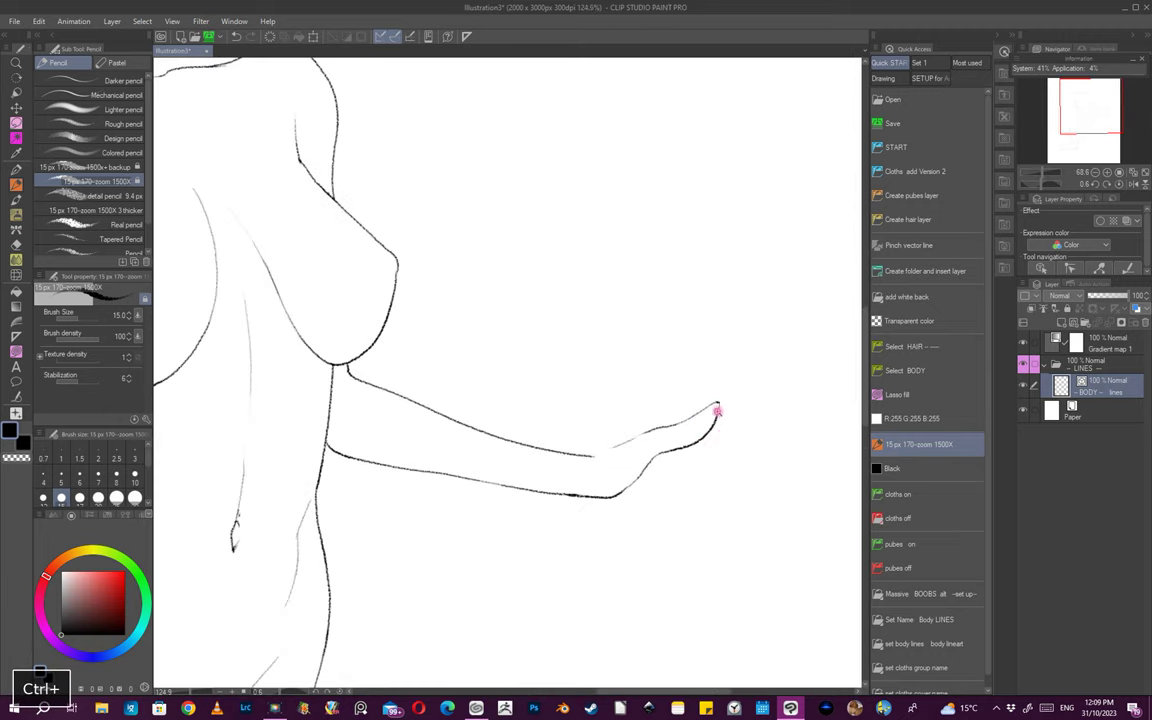
pyautogui.scroll(-5, 681, 466)
pyautogui.scroll(3, 700, 455)
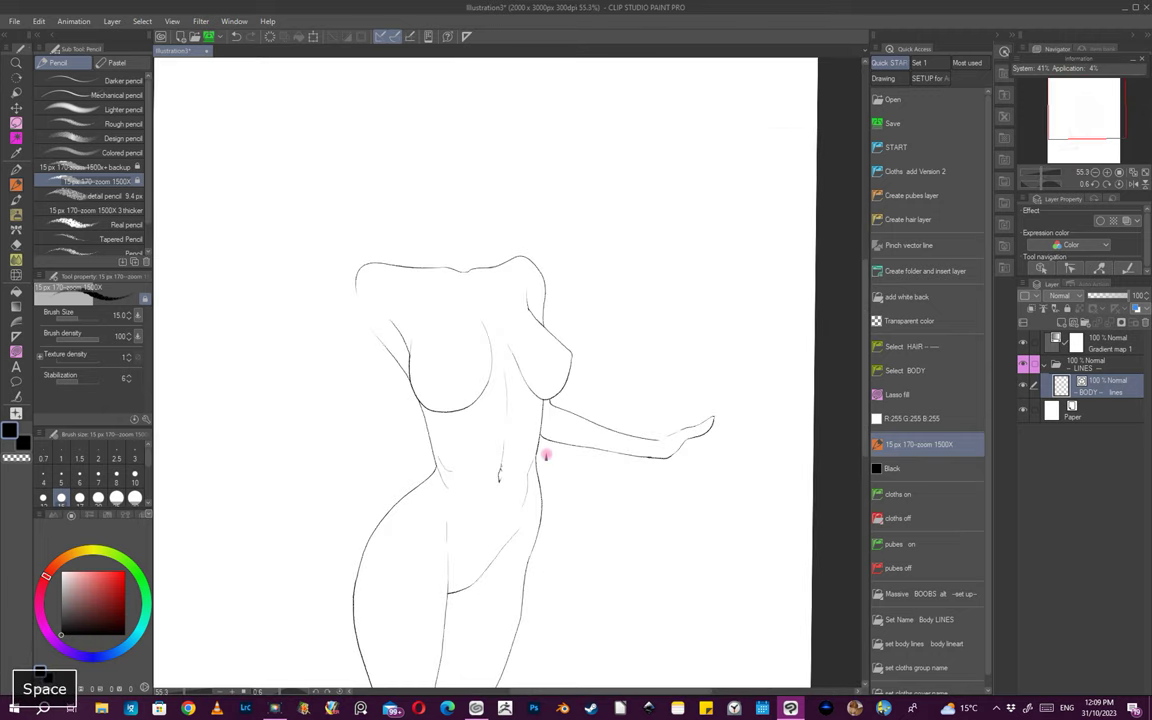
pyautogui.scroll(3, 705, 423)
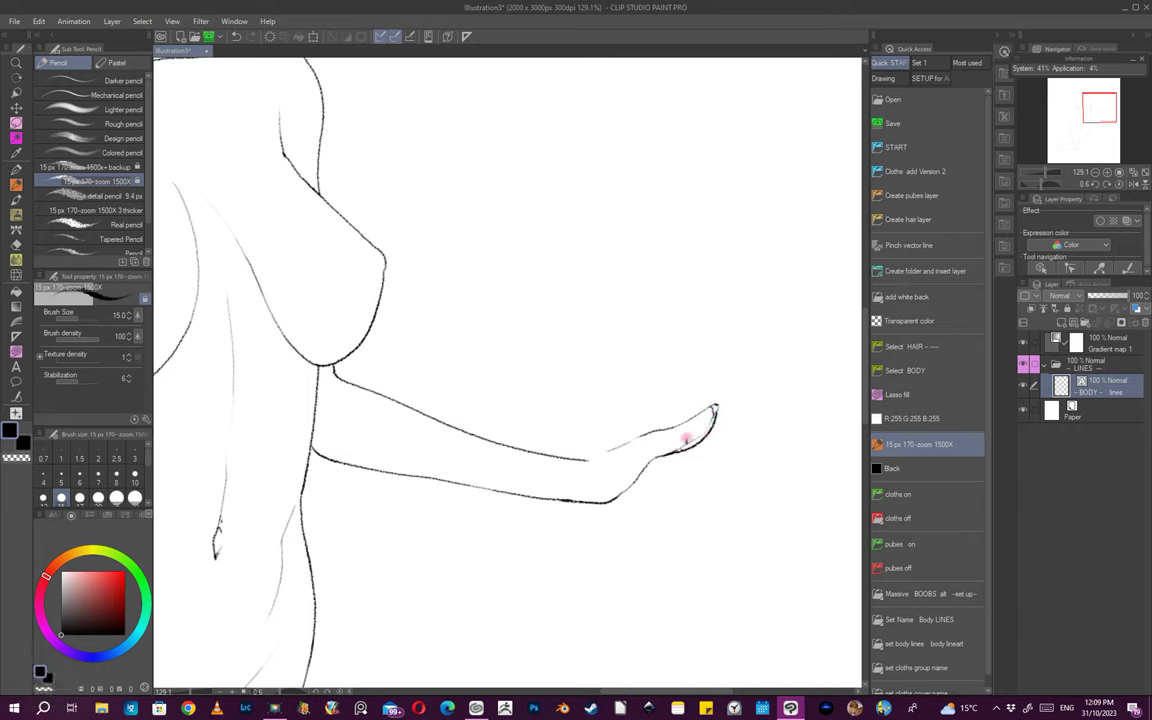
pyautogui.press('e')
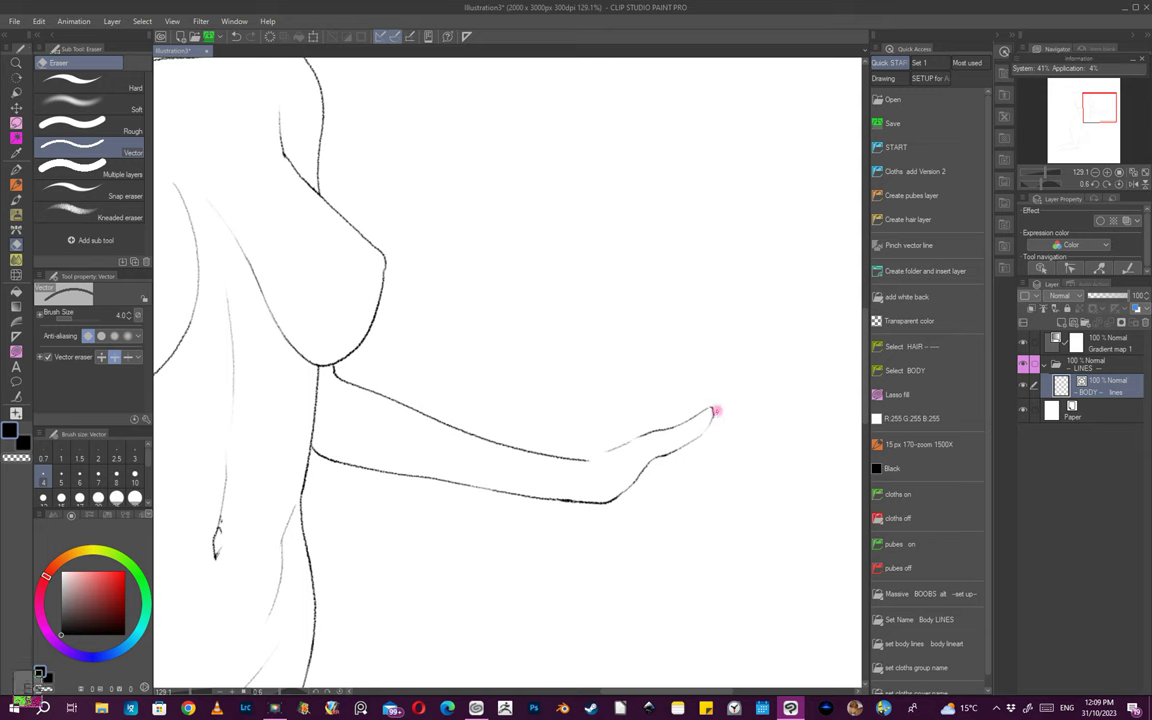
# - Close the thumb tip with the pencil and draw a small curved thumbnail inside it, undoing the first attempt
pyautogui.press('p')
pyautogui.scroll(4, 716, 408)
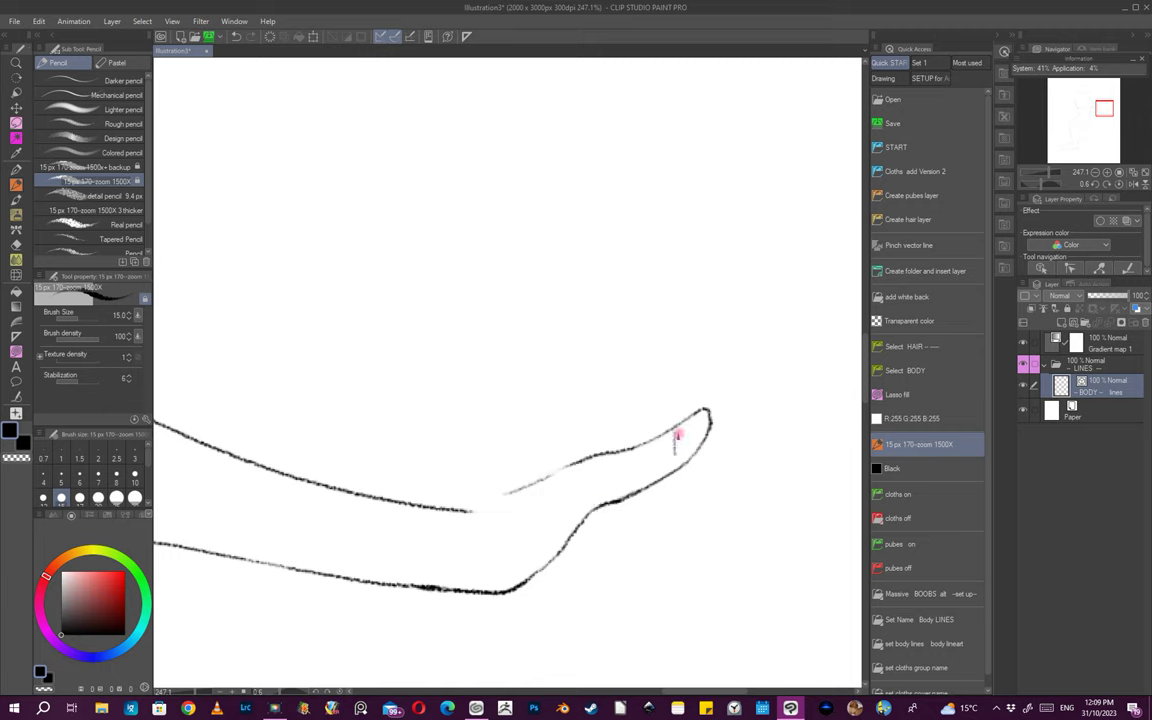
pyautogui.hotkey('ctrl', 'z')
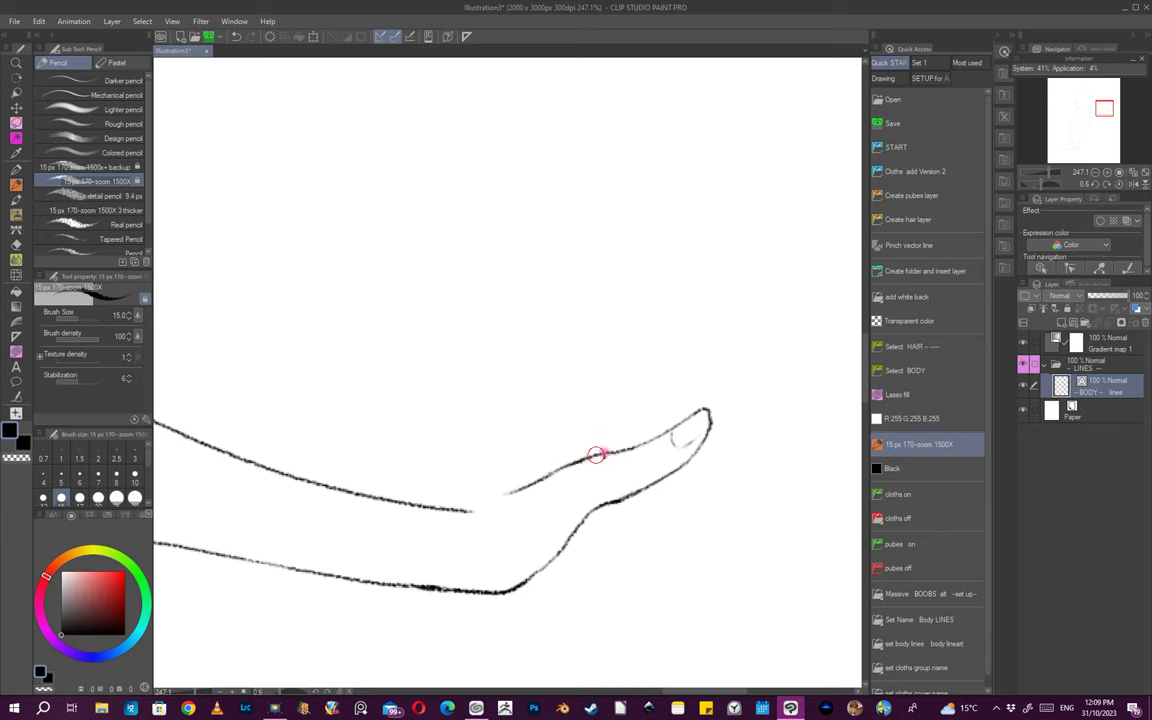
pyautogui.hotkey('ctrl', 'space')
pyautogui.moveTo(722, 434); pyautogui.dragTo(673, 410)
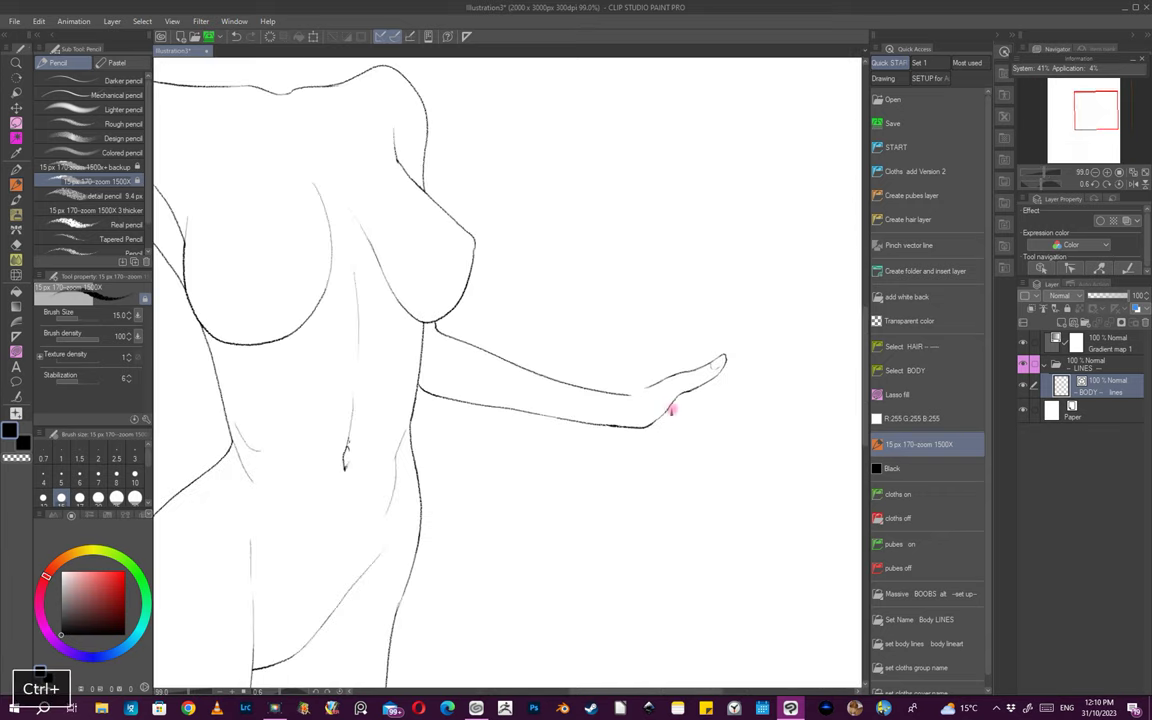
# - Draw the lowest finger beneath the thumb and join the upper forearm line to the base of the thumb
pyautogui.moveTo(740, 416); pyautogui.dragTo(720, 432)
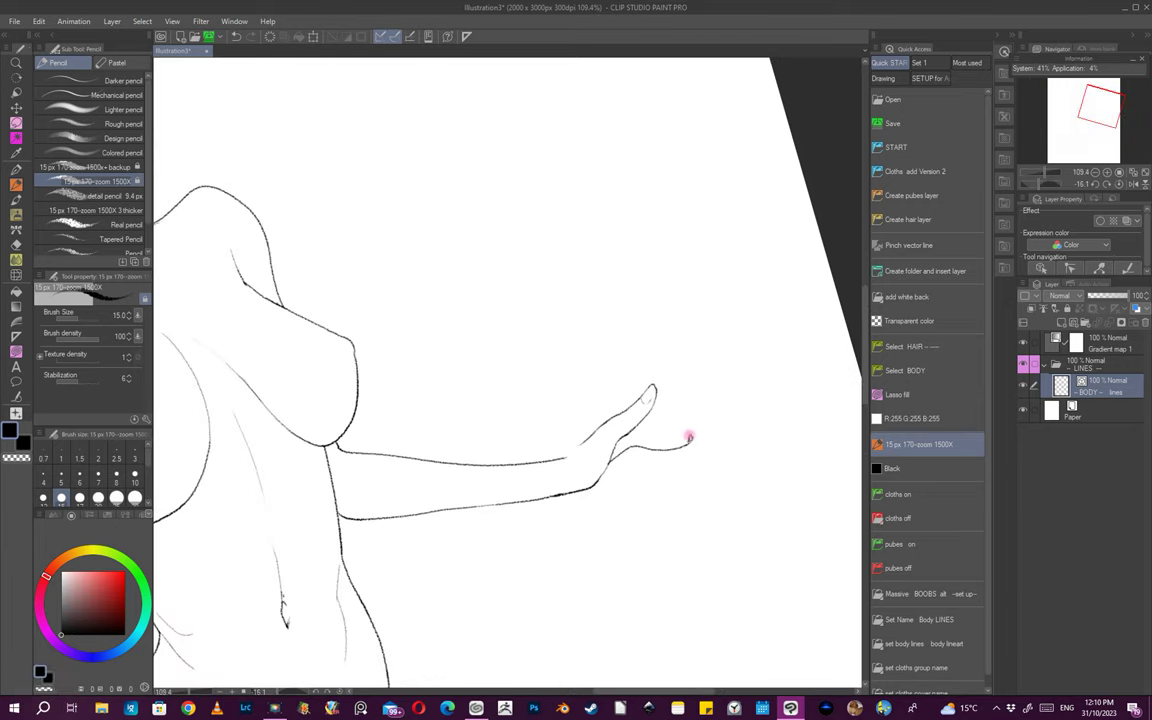
pyautogui.moveTo(684, 444); pyautogui.dragTo(638, 452)
pyautogui.moveTo(702, 481); pyautogui.dragTo(576, 483)
pyautogui.hotkey('ctrl', 'z')
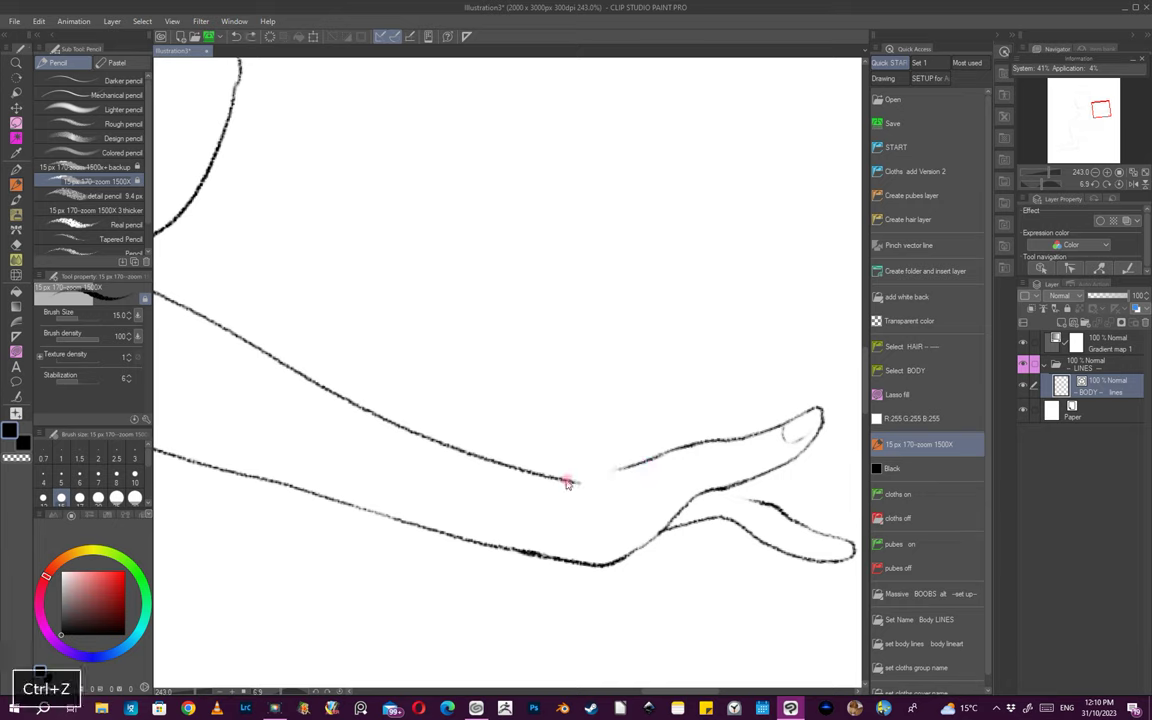
pyautogui.moveTo(751, 458)
pyautogui.mouseDown()
pyautogui.moveTo(671, 494)
pyautogui.moveTo(746, 476)
pyautogui.moveTo(706, 414)
pyautogui.moveTo(720, 432)
pyautogui.moveTo(620, 467)
pyautogui.moveTo(648, 455)
pyautogui.mouseUp()
pyautogui.hotkey('ctrl', 'z')
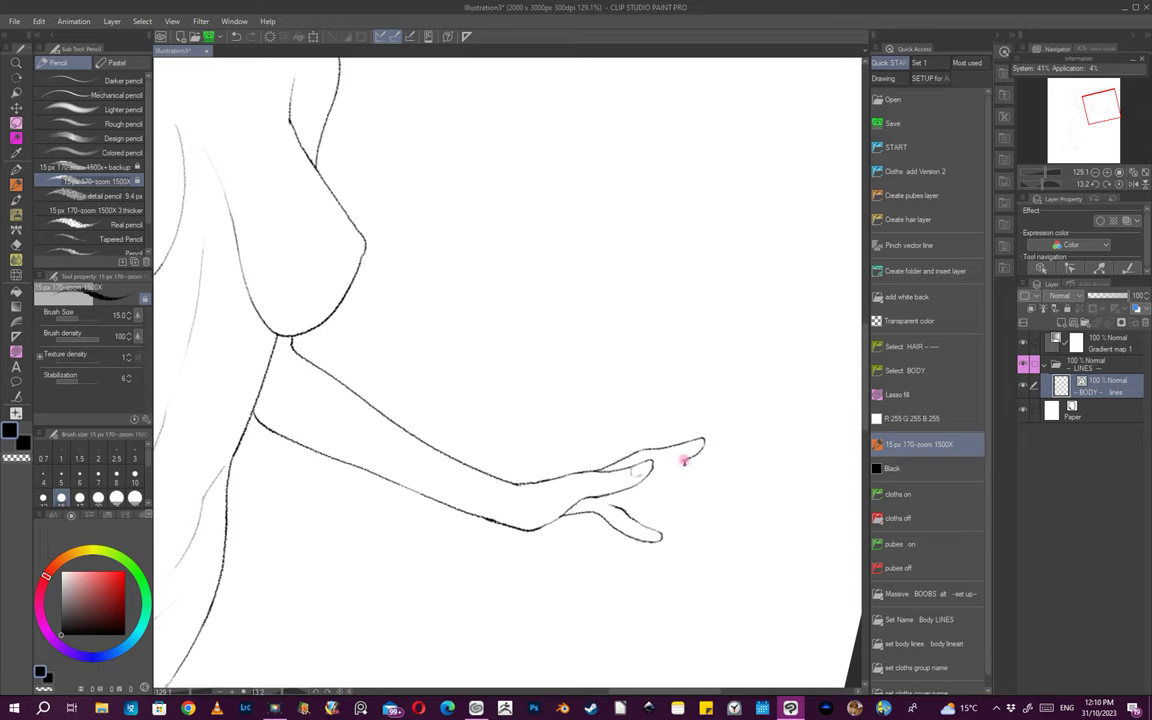
# - Complete the index finger behind the thumb and draw the middle finger below it, undoing one unwanted stroke
pyautogui.moveTo(697, 468); pyautogui.dragTo(656, 494)
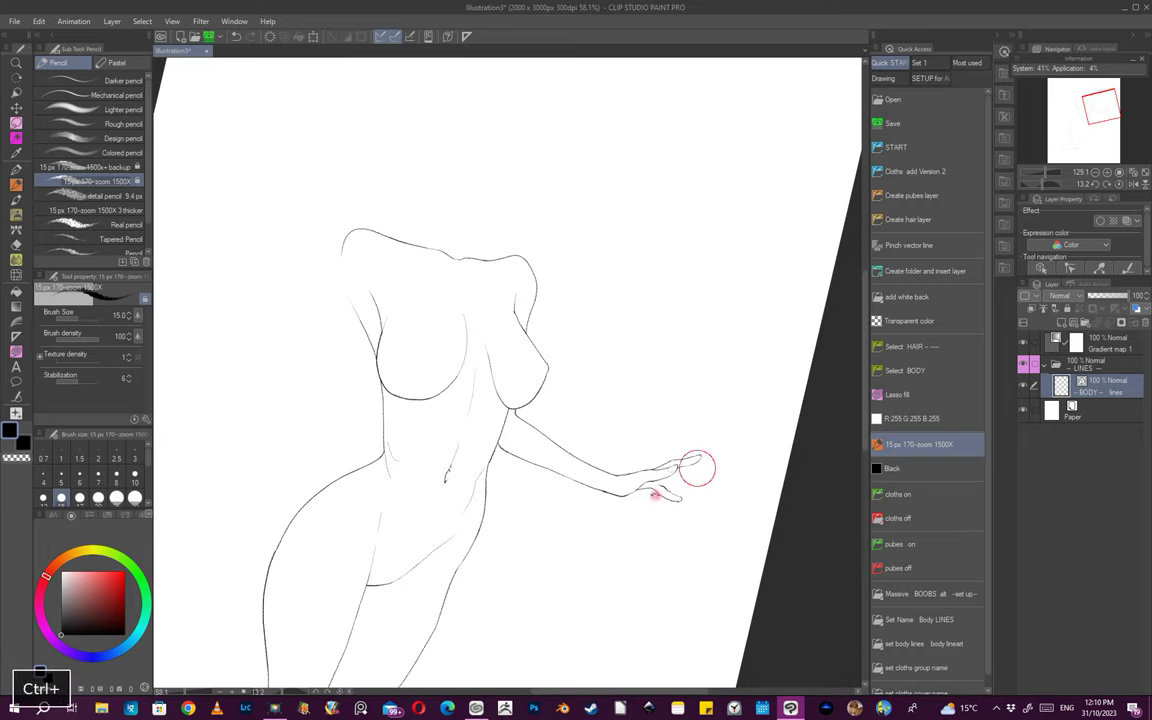
pyautogui.moveTo(738, 453); pyautogui.dragTo(674, 473)
pyautogui.moveTo(635, 437); pyautogui.dragTo(656, 440)
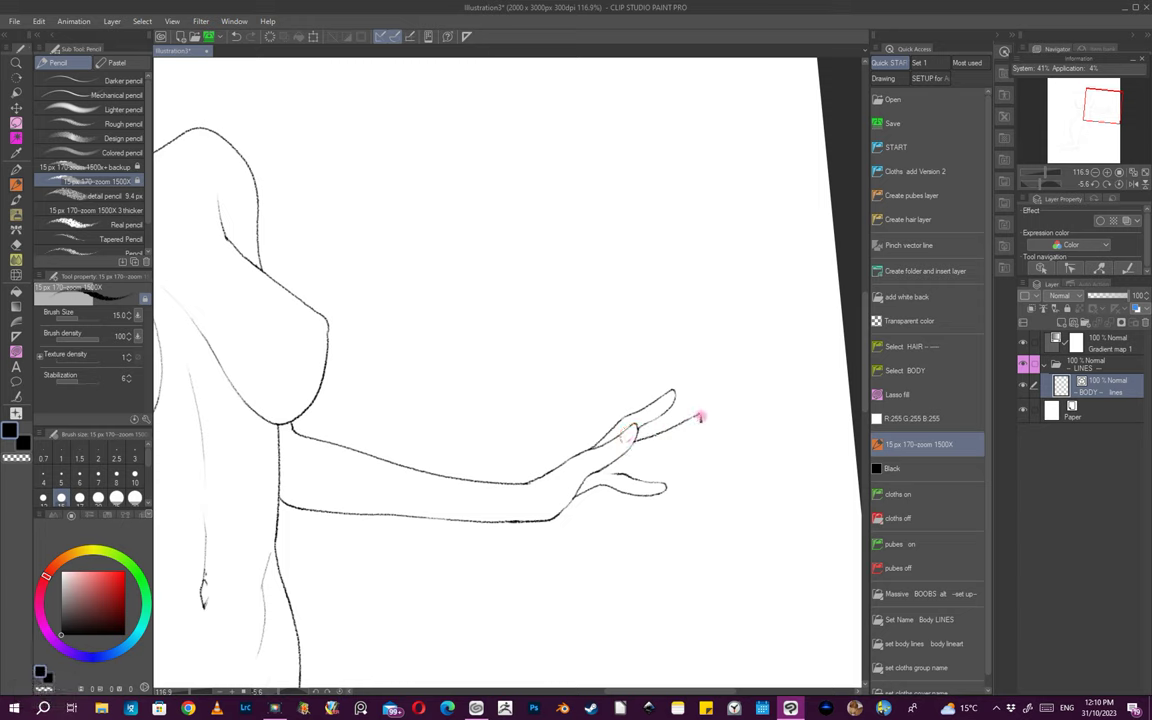
pyautogui.hotkey('ctrl', 'z')
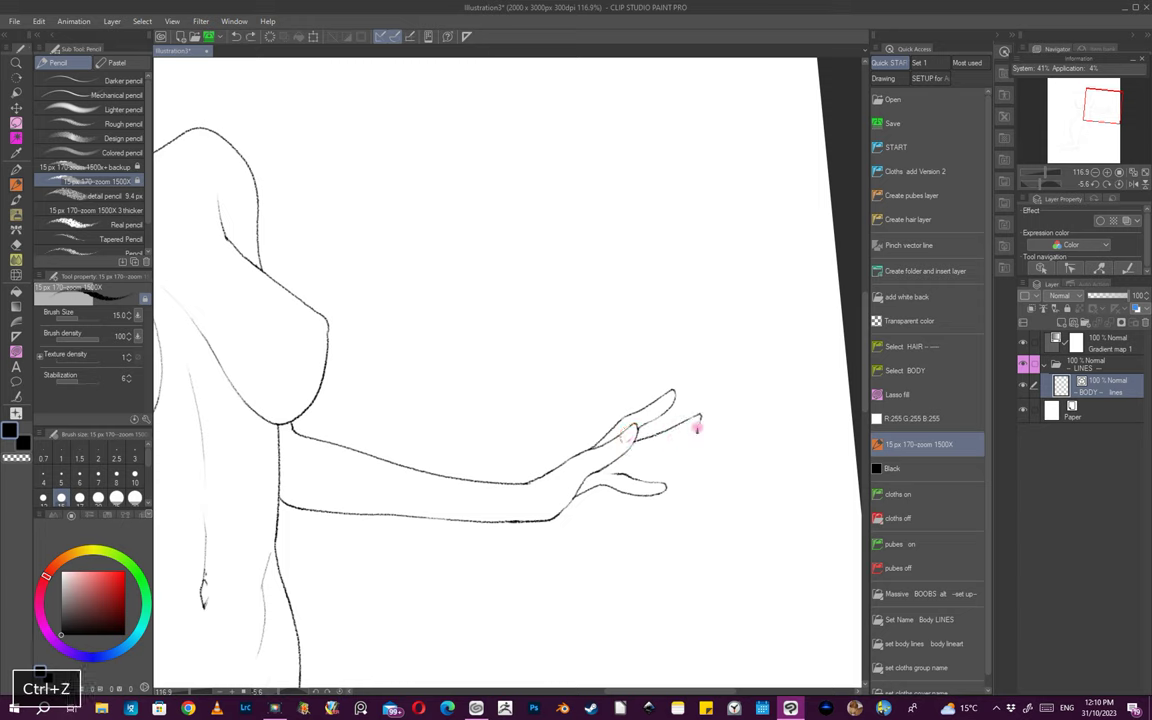
pyautogui.moveTo(697, 427)
pyautogui.mouseDown()
pyautogui.moveTo(622, 481)
pyautogui.moveTo(692, 432)
pyautogui.moveTo(724, 428)
pyautogui.mouseUp()
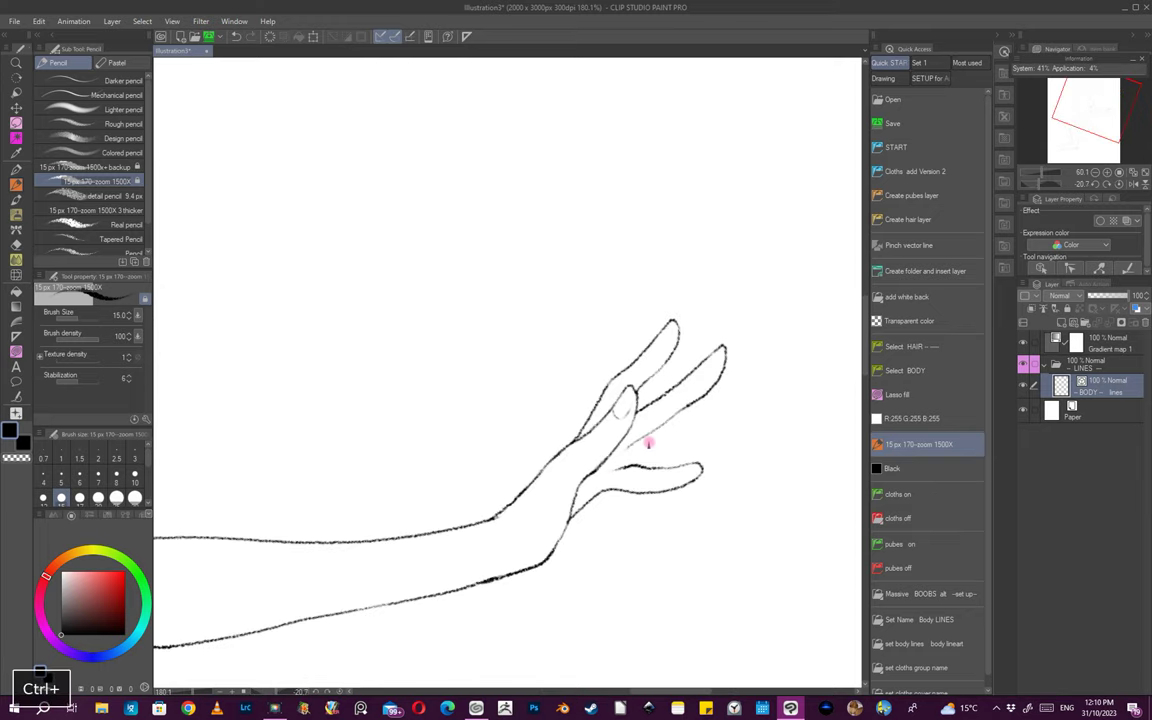
# - Draw the ring finger between the middle finger and the lowest finger, tidying where its lines meet the palm
pyautogui.moveTo(643, 437); pyautogui.dragTo(678, 428)
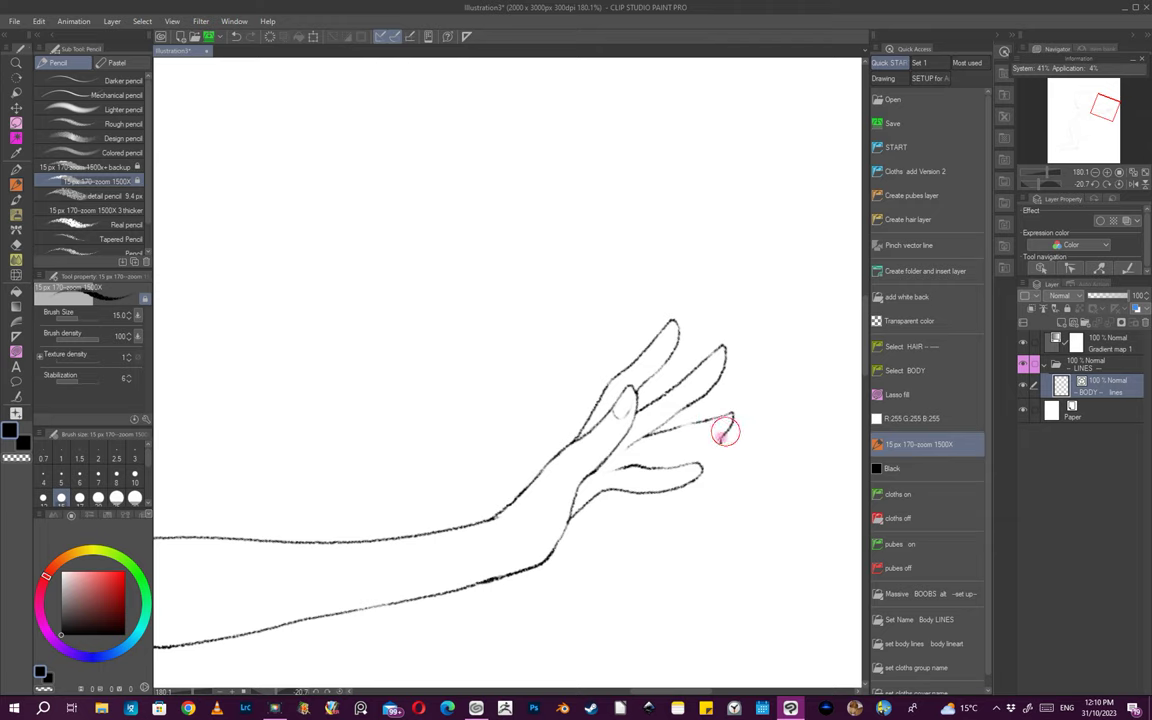
pyautogui.moveTo(702, 439)
pyautogui.mouseDown()
pyautogui.moveTo(676, 458)
pyautogui.moveTo(711, 442)
pyautogui.mouseUp()
pyautogui.press('e')
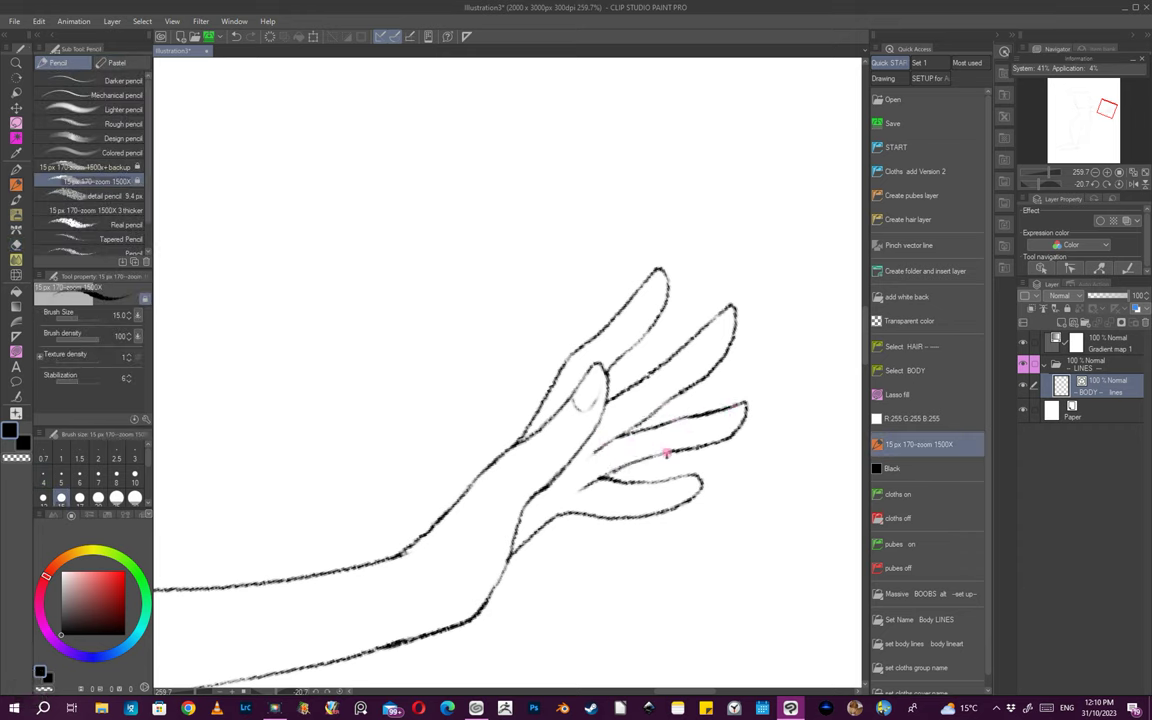
pyautogui.moveTo(720, 498); pyautogui.dragTo(688, 518)
pyautogui.moveTo(697, 527); pyautogui.dragTo(722, 493)
pyautogui.scroll(3, 616, 500)
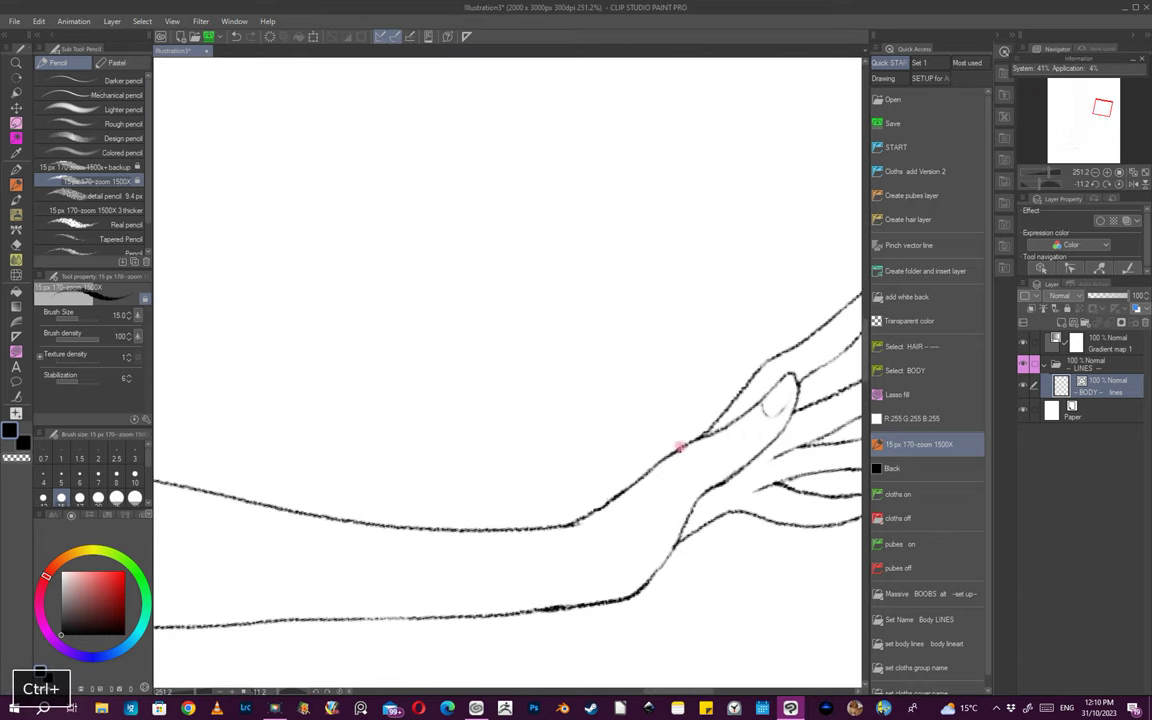
# - Refine the wrist and palm edge line junctions with the vector eraser and pencil
pyautogui.press('e')
pyautogui.moveTo(716, 503)
pyautogui.mouseDown()
pyautogui.moveTo(704, 546)
pyautogui.moveTo(712, 535)
pyautogui.moveTo(695, 518)
pyautogui.moveTo(684, 555)
pyautogui.moveTo(686, 525)
pyautogui.moveTo(676, 575)
pyautogui.mouseUp()
pyautogui.scroll(4, 726, 530)
pyautogui.moveTo(676, 578); pyautogui.dragTo(555, 551)
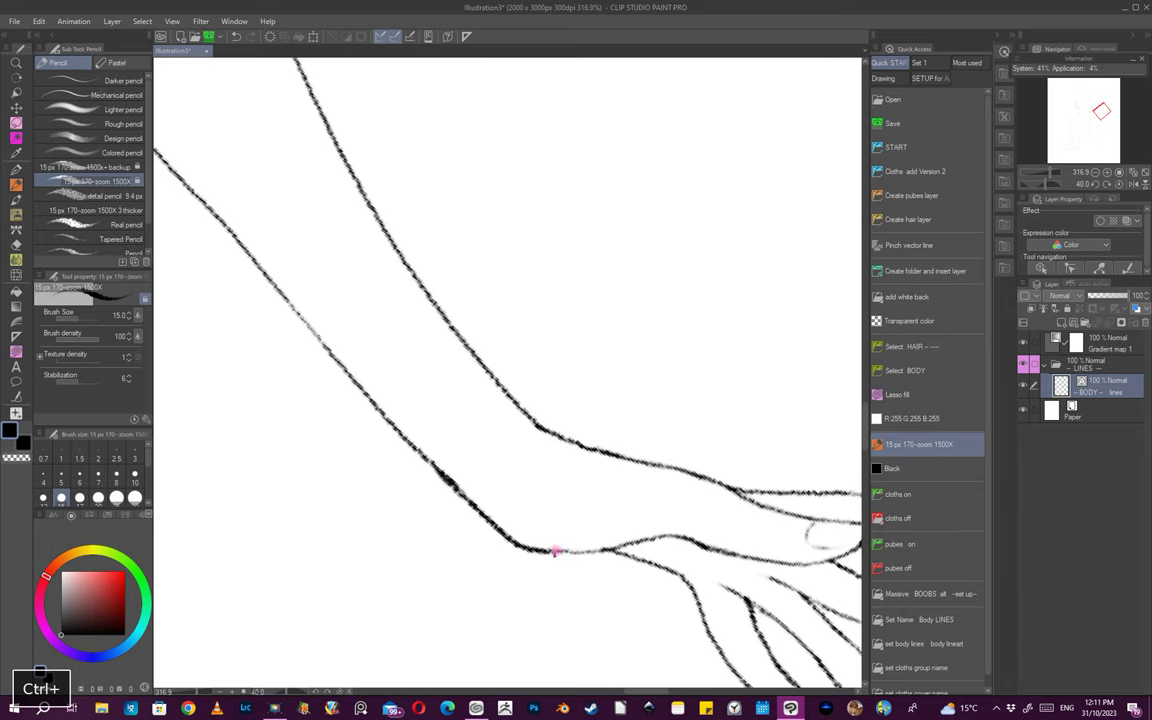
pyautogui.moveTo(711, 543); pyautogui.dragTo(589, 592)
pyautogui.moveTo(589, 592); pyautogui.dragTo(730, 519)
pyautogui.moveTo(730, 519)
pyautogui.mouseDown()
pyautogui.moveTo(712, 525)
pyautogui.moveTo(725, 478)
pyautogui.moveTo(788, 444)
pyautogui.moveTo(789, 425)
pyautogui.mouseUp()
# - Draw crossing strokes over the lower forearm line and erase the section between them up to the wrist with the vector eraser
pyautogui.moveTo(615, 414)
pyautogui.mouseDown()
pyautogui.moveTo(730, 417)
pyautogui.moveTo(591, 463)
pyautogui.mouseUp()
pyautogui.press('e')
pyautogui.hotkey('ctrl', 'z')
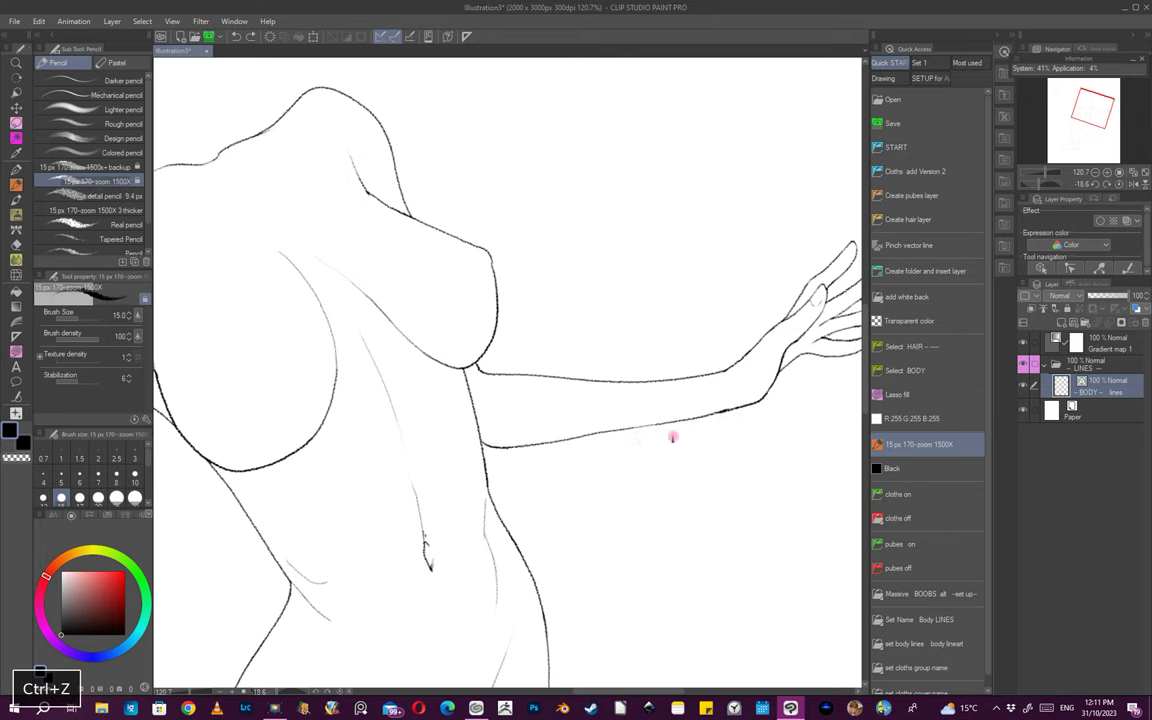
pyautogui.moveTo(660, 408); pyautogui.dragTo(605, 440)
pyautogui.press('e')
pyautogui.moveTo(750, 397)
pyautogui.mouseDown()
pyautogui.moveTo(765, 414)
pyautogui.moveTo(607, 458)
pyautogui.moveTo(708, 431)
pyautogui.mouseUp()
pyautogui.press('space')
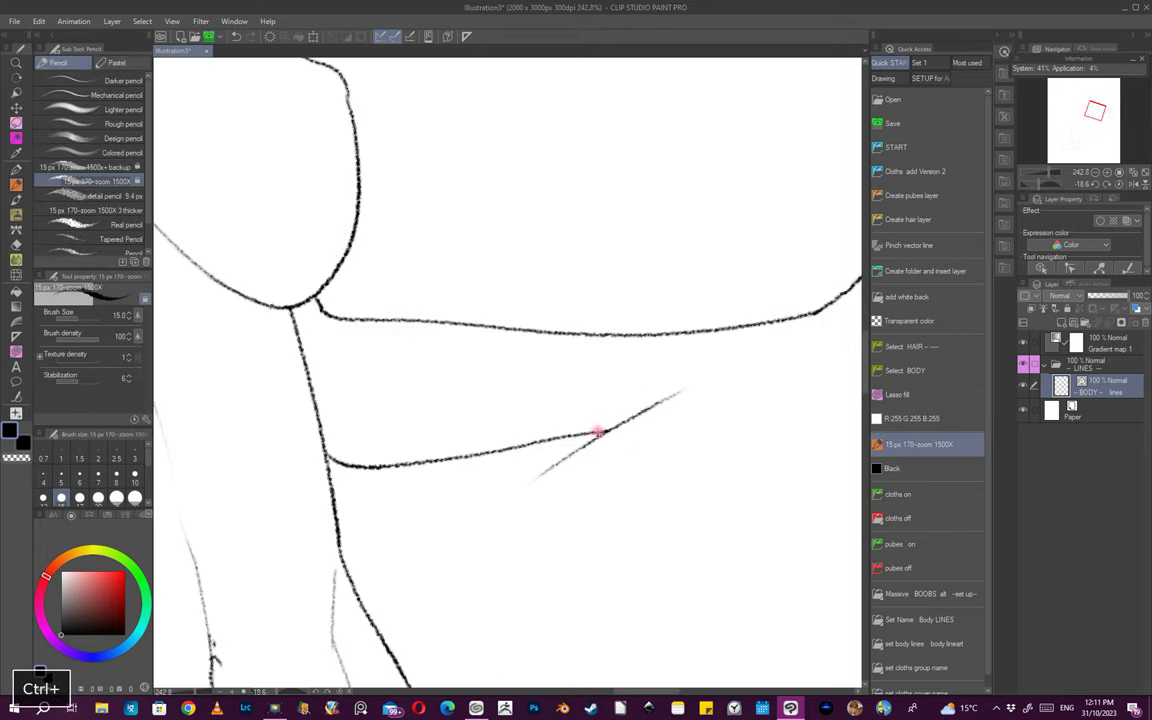
# - Try to extend the lower forearm line from the cut toward the wrist, undoing each attempted stroke
pyautogui.scroll(-4, 603, 432)
pyautogui.scroll(3, 699, 437)
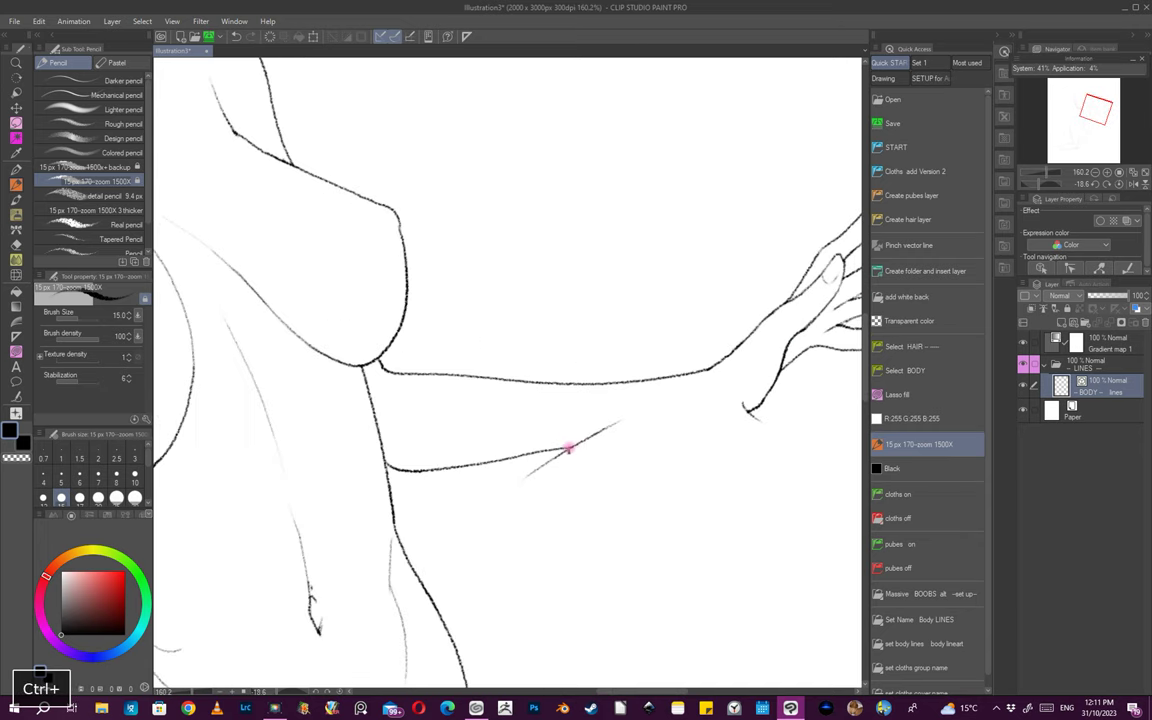
pyautogui.hotkey('ctrl', 'z')
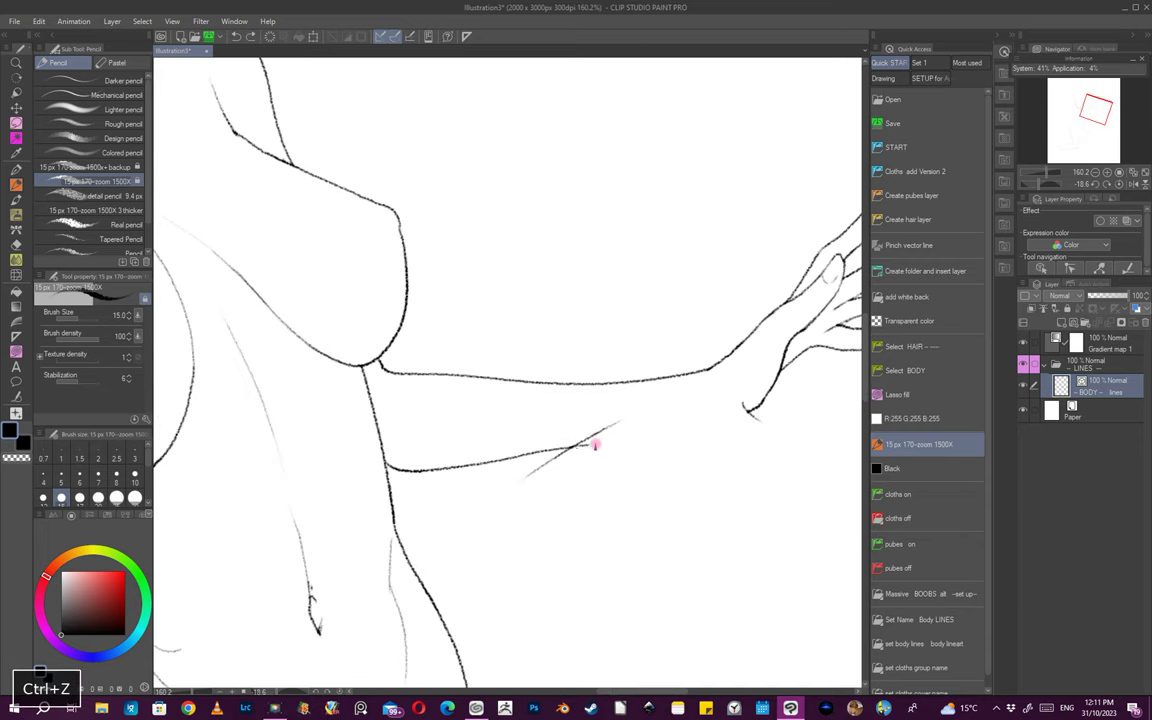
pyautogui.moveTo(590, 446); pyautogui.dragTo(656, 432)
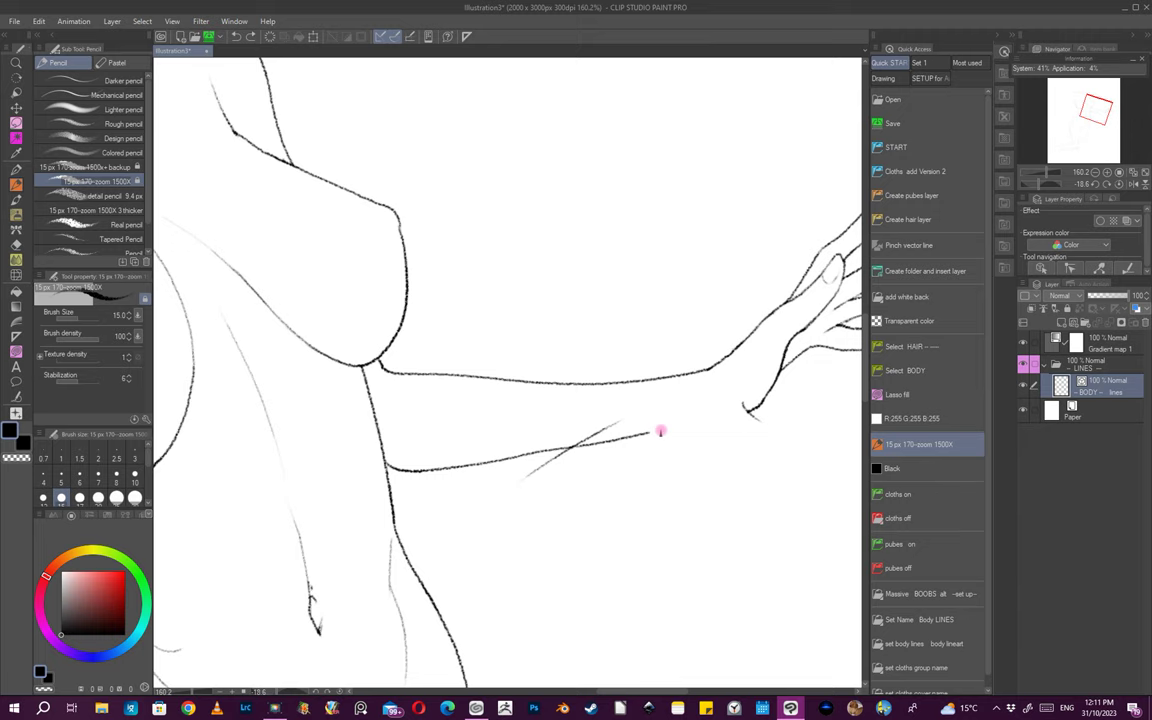
pyautogui.hotkey('ctrl', 'z')
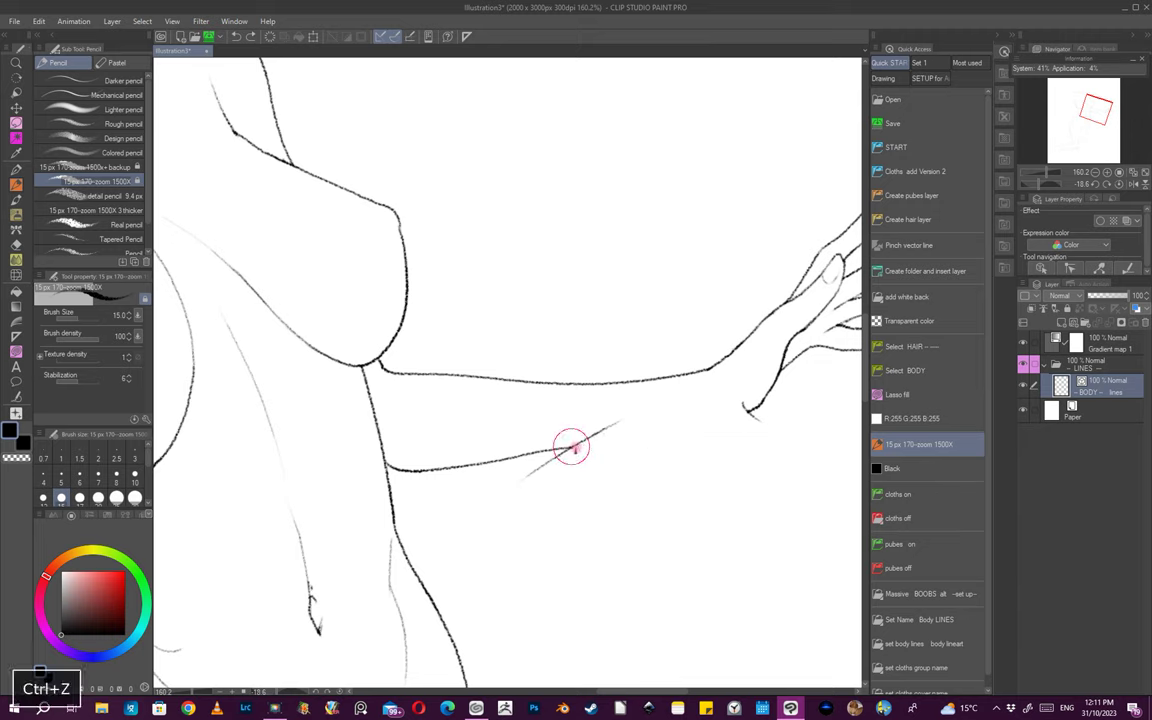
pyautogui.moveTo(530, 474); pyautogui.dragTo(636, 437)
pyautogui.hotkey('ctrl', 'z')
pyautogui.moveTo(560, 448); pyautogui.dragTo(652, 438)
# - Select and delete the two crossing strokes at the cut ends of the lower forearm line
pyautogui.keyDown('ctrl'); pyautogui.click(573, 466); pyautogui.keyUp('ctrl')
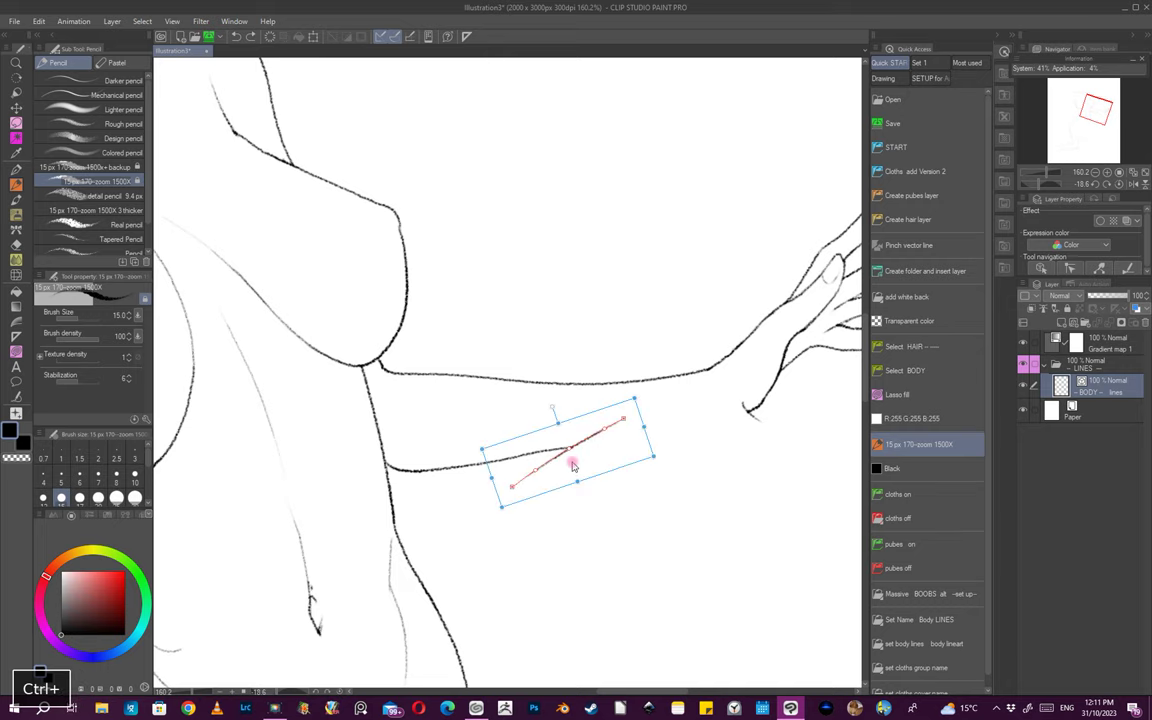
pyautogui.hotkey('ctrl', 'BackSpace')
pyautogui.keyDown('ctrl'); pyautogui.click(757, 418); pyautogui.keyUp('ctrl')
pyautogui.hotkey('ctrl', 'BackSpace')
# - Extend the lower line of the outstretched forearm to the wrist and join it to the palm edge
pyautogui.moveTo(661, 447)
pyautogui.mouseDown()
pyautogui.moveTo(586, 450)
pyautogui.moveTo(580, 440)
pyautogui.mouseUp()
pyautogui.moveTo(486, 451); pyautogui.dragTo(585, 434)
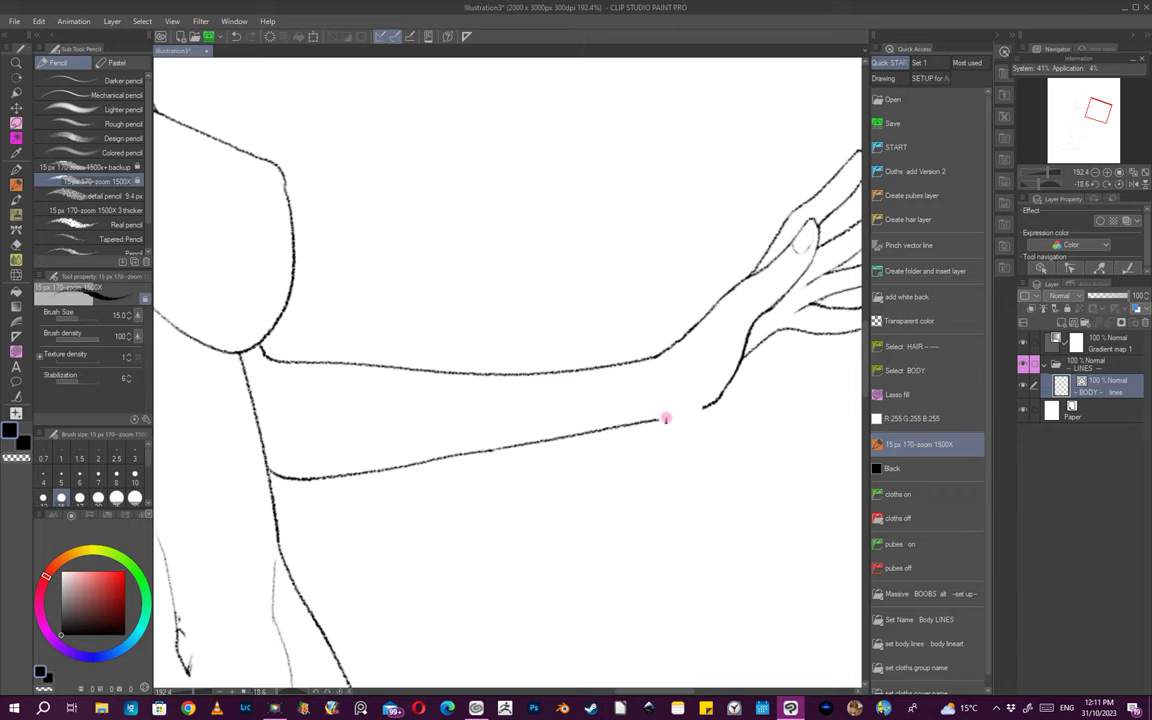
pyautogui.scroll(-7, 740, 442)
pyautogui.moveTo(740, 442); pyautogui.dragTo(683, 523)
pyautogui.scroll(6, 690, 434)
pyautogui.moveTo(709, 526); pyautogui.dragTo(686, 540)
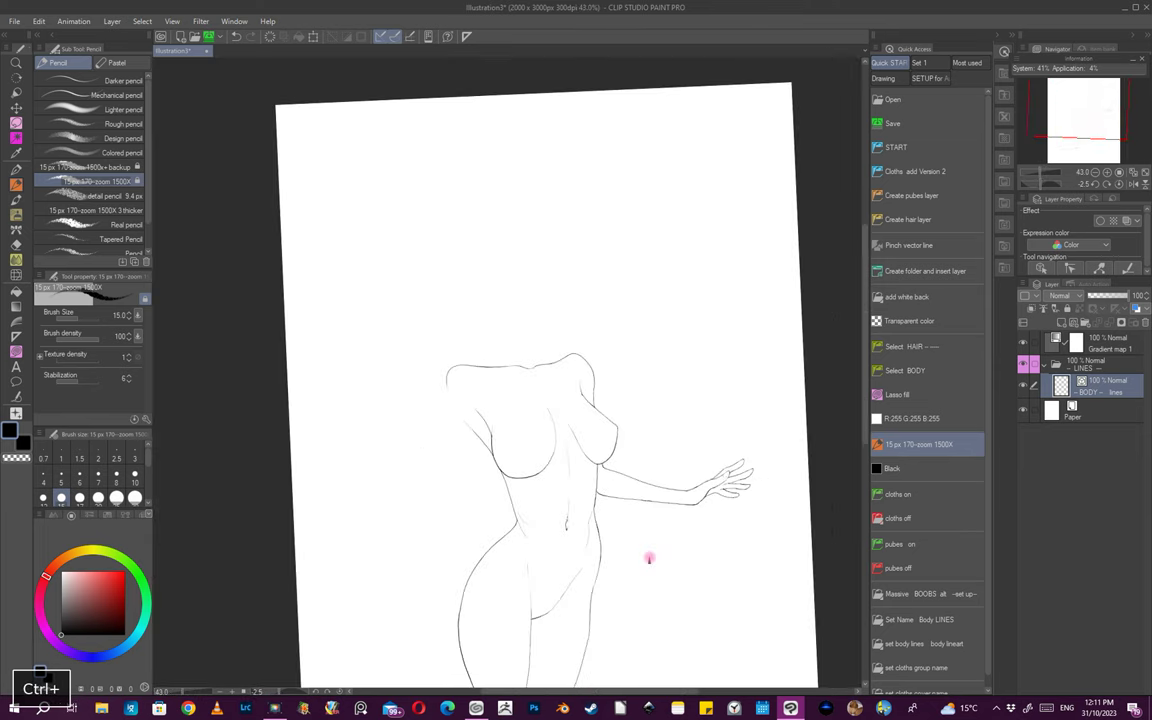
# - Draw the cheek, jaw and chin lines of the head above the shoulders with the pencil
pyautogui.moveTo(632, 571)
pyautogui.mouseDown()
pyautogui.moveTo(684, 524)
pyautogui.moveTo(694, 535)
pyautogui.moveTo(543, 598)
pyautogui.moveTo(514, 527)
pyautogui.moveTo(496, 506)
pyautogui.moveTo(478, 510)
pyautogui.moveTo(512, 489)
pyautogui.moveTo(584, 517)
pyautogui.moveTo(722, 465)
pyautogui.moveTo(751, 438)
pyautogui.moveTo(732, 474)
pyautogui.mouseUp()
pyautogui.moveTo(703, 422); pyautogui.dragTo(694, 436)
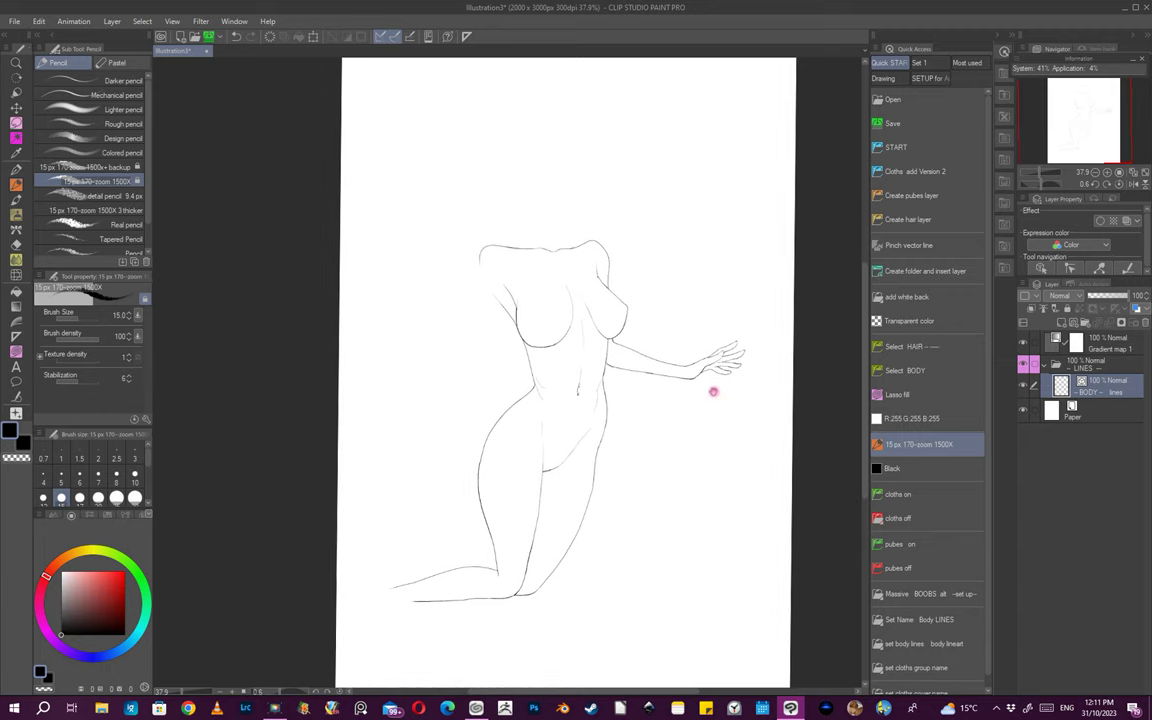
pyautogui.moveTo(754, 315)
pyautogui.mouseDown()
pyautogui.moveTo(702, 458)
pyautogui.moveTo(673, 483)
pyautogui.moveTo(684, 462)
pyautogui.moveTo(668, 476)
pyautogui.moveTo(625, 352)
pyautogui.moveTo(578, 378)
pyautogui.moveTo(722, 565)
pyautogui.moveTo(712, 527)
pyautogui.moveTo(663, 535)
pyautogui.moveTo(656, 525)
pyautogui.moveTo(692, 468)
pyautogui.moveTo(681, 543)
pyautogui.moveTo(684, 487)
pyautogui.moveTo(602, 481)
pyautogui.moveTo(633, 390)
pyautogui.mouseUp()
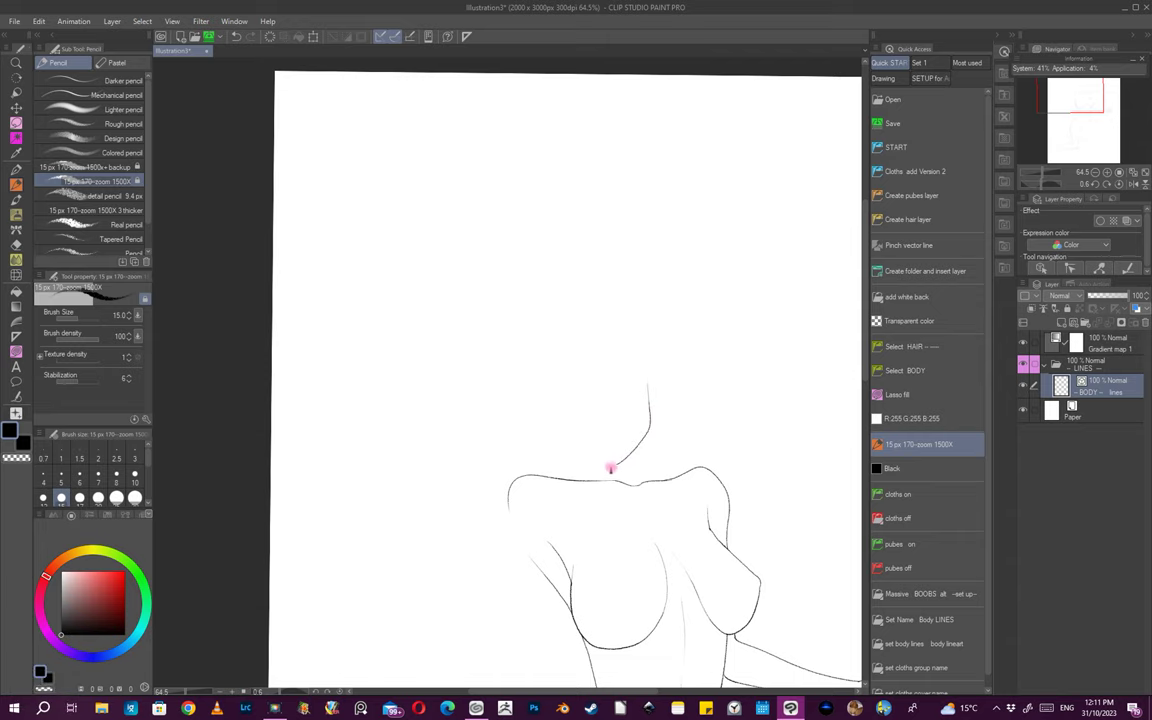
pyautogui.moveTo(566, 440); pyautogui.dragTo(543, 390)
pyautogui.moveTo(700, 362); pyautogui.dragTo(726, 490)
pyautogui.moveTo(730, 499); pyautogui.dragTo(664, 526)
pyautogui.moveTo(612, 391)
pyautogui.mouseDown()
pyautogui.moveTo(701, 463)
pyautogui.moveTo(591, 429)
pyautogui.mouseUp()
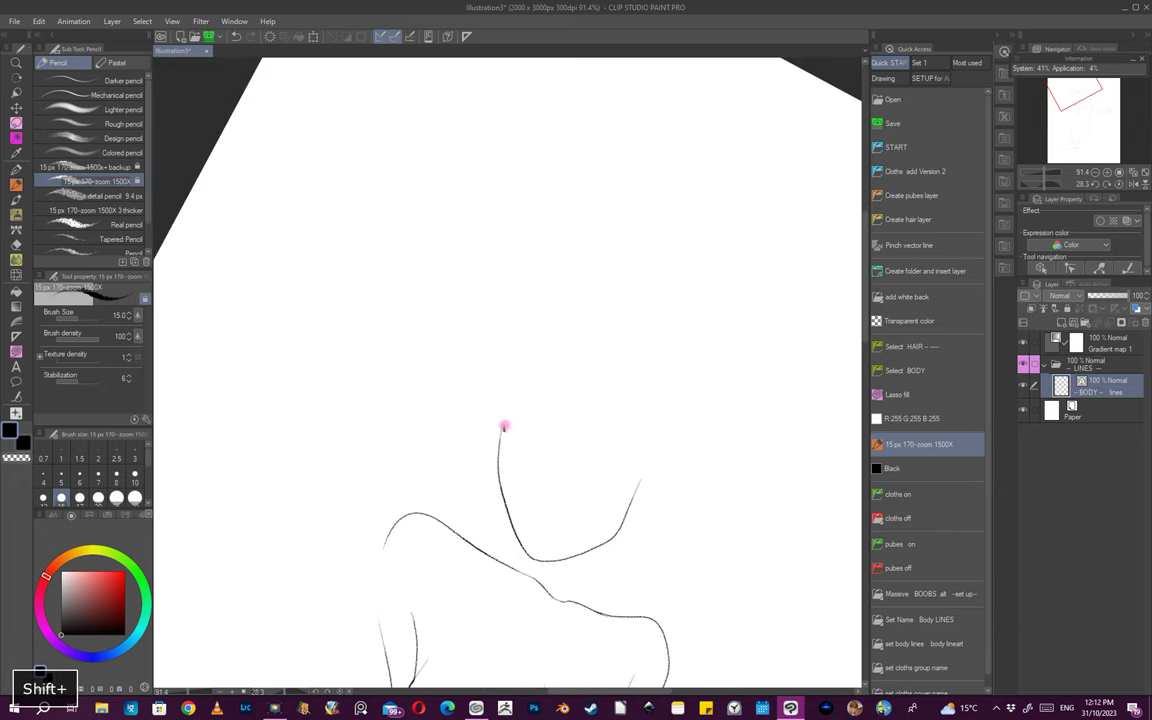
# - Continue the face line up around the skull and down the opposite side to complete the head outline
pyautogui.moveTo(501, 430); pyautogui.dragTo(505, 405)
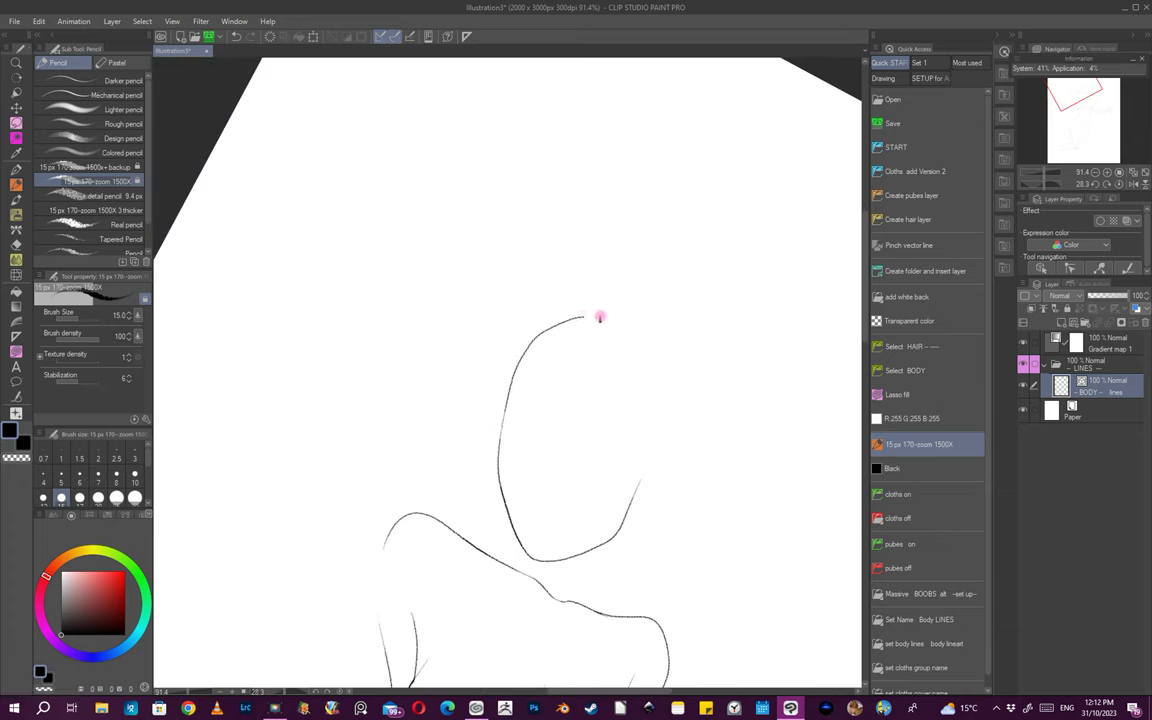
pyautogui.moveTo(656, 469); pyautogui.dragTo(612, 510)
pyautogui.moveTo(651, 540); pyautogui.dragTo(758, 481)
pyautogui.moveTo(691, 454)
pyautogui.mouseDown()
pyautogui.moveTo(687, 440)
pyautogui.moveTo(714, 465)
pyautogui.moveTo(746, 579)
pyautogui.moveTo(712, 485)
pyautogui.mouseUp()
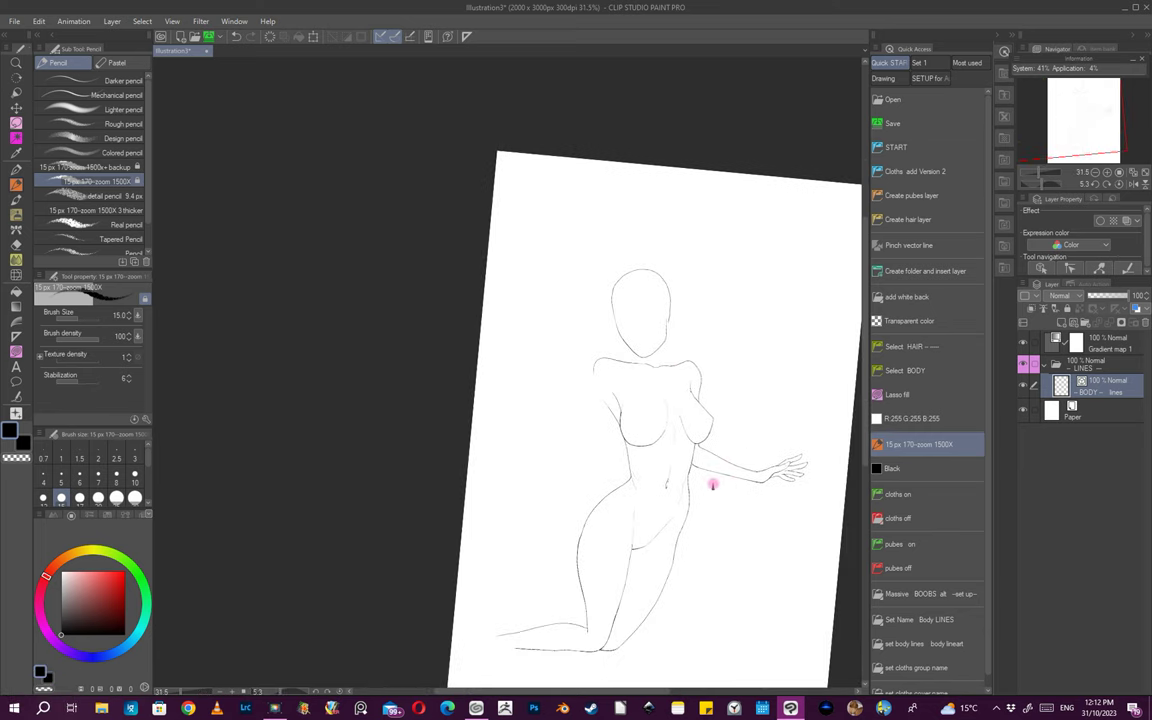
pyautogui.moveTo(720, 476)
pyautogui.mouseDown()
pyautogui.moveTo(746, 489)
pyautogui.moveTo(751, 463)
pyautogui.moveTo(666, 335)
pyautogui.moveTo(663, 344)
pyautogui.moveTo(626, 323)
pyautogui.moveTo(733, 462)
pyautogui.mouseUp()
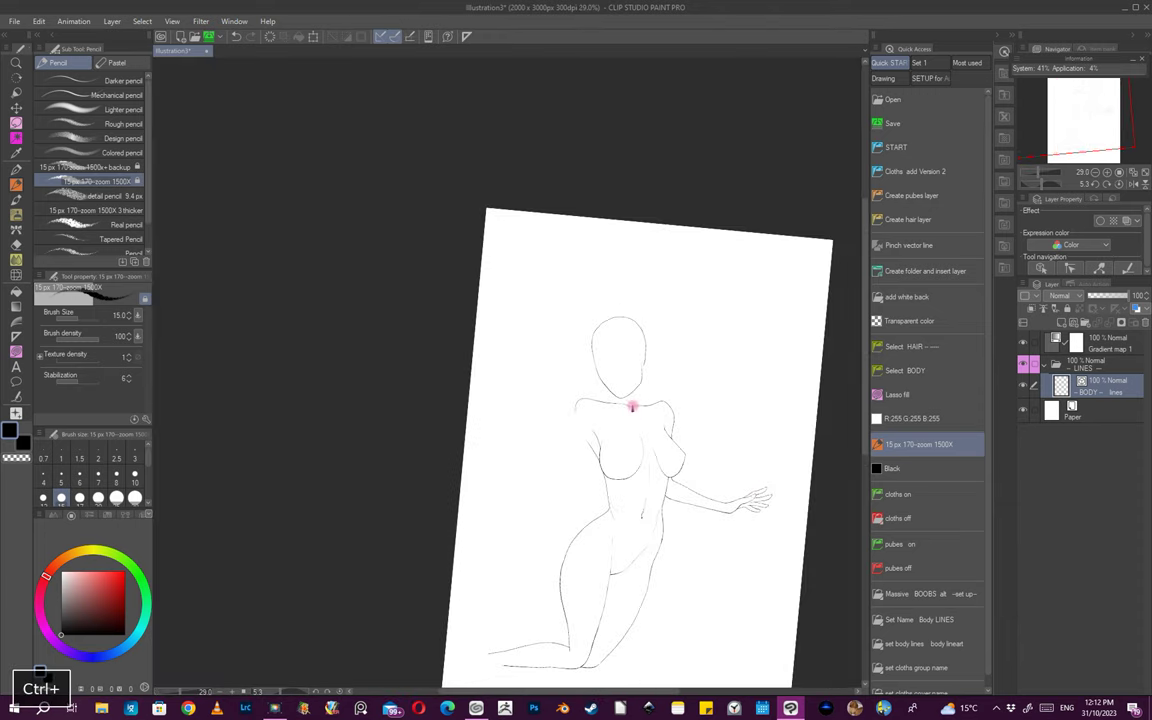
# - Lasso the head outline, scale it down slightly, shift it into place above the shoulders, apply the transformation and deselect
pyautogui.press('m')
pyautogui.moveTo(645, 293); pyautogui.dragTo(575, 353)
pyautogui.moveTo(606, 395)
pyautogui.mouseDown()
pyautogui.moveTo(596, 391)
pyautogui.moveTo(661, 334)
pyautogui.moveTo(686, 368)
pyautogui.mouseUp()
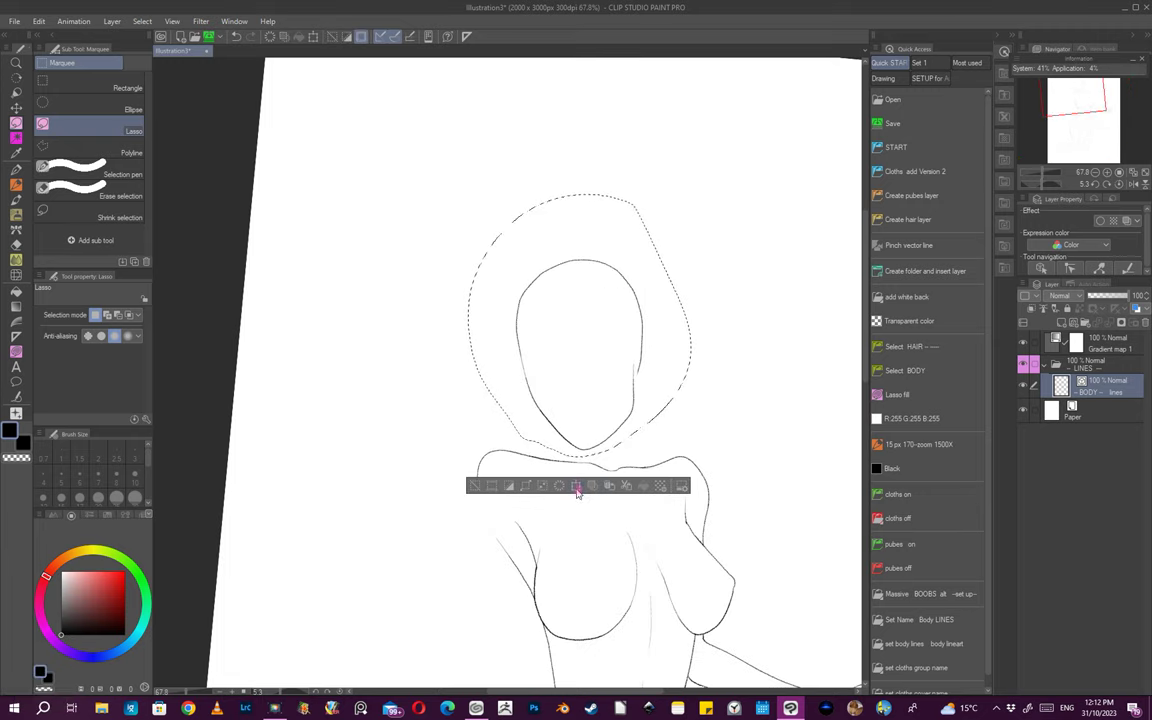
pyautogui.hotkey('ctrl', 't')
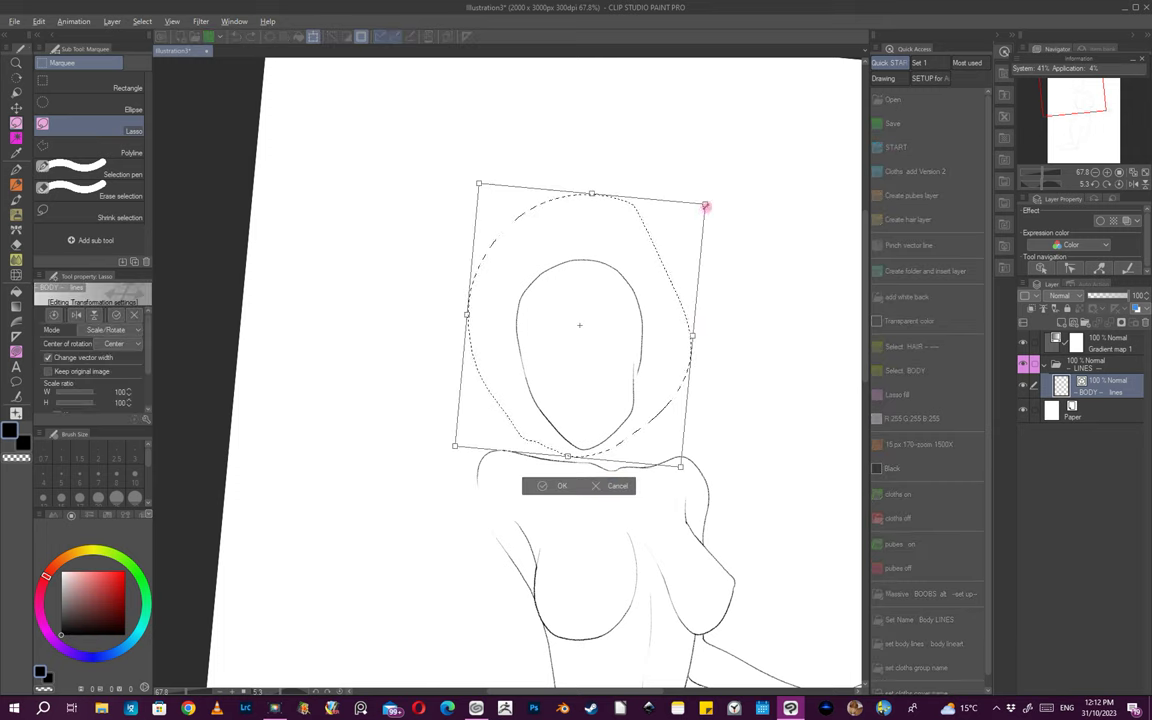
pyautogui.moveTo(704, 210); pyautogui.dragTo(700, 213)
pyautogui.moveTo(657, 365); pyautogui.dragTo(652, 388)
pyautogui.click(560, 481)
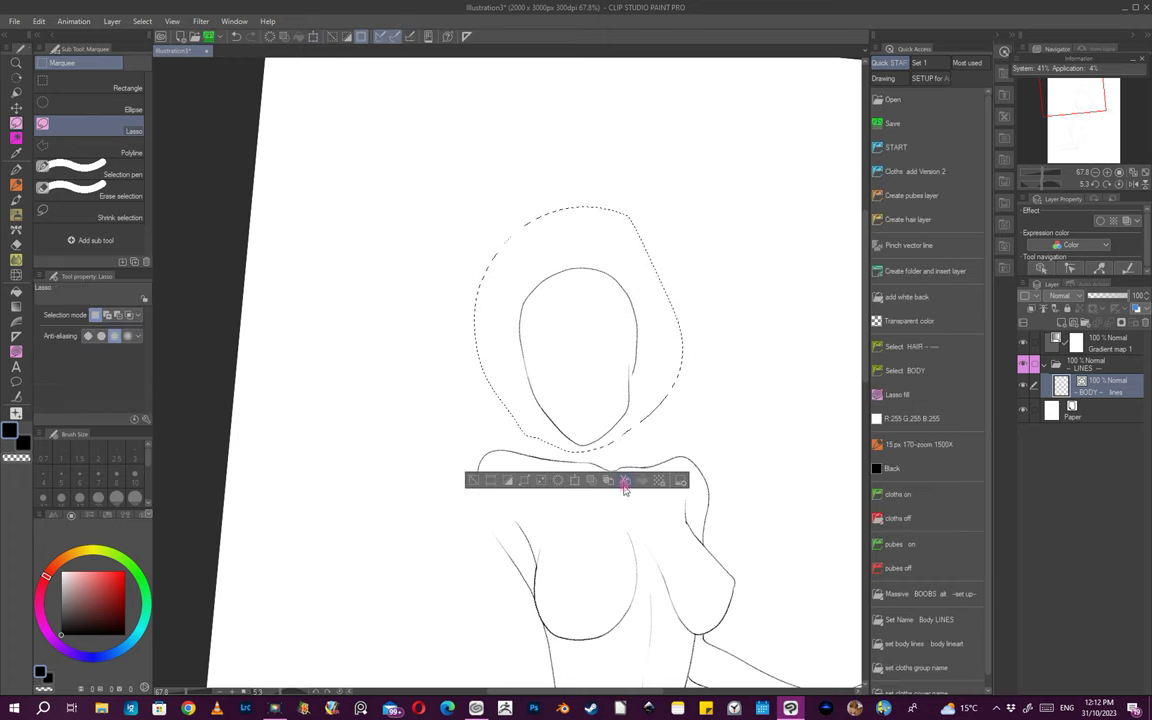
pyautogui.click(474, 481)
# - Draw the neck lines from the jaw and the sloping lines running out to both shoulders with the 15 px pencil
pyautogui.moveTo(655, 447); pyautogui.dragTo(594, 476)
pyautogui.moveTo(634, 413); pyautogui.dragTo(686, 436)
pyautogui.click(830, 444)
pyautogui.scroll(3, 661, 401)
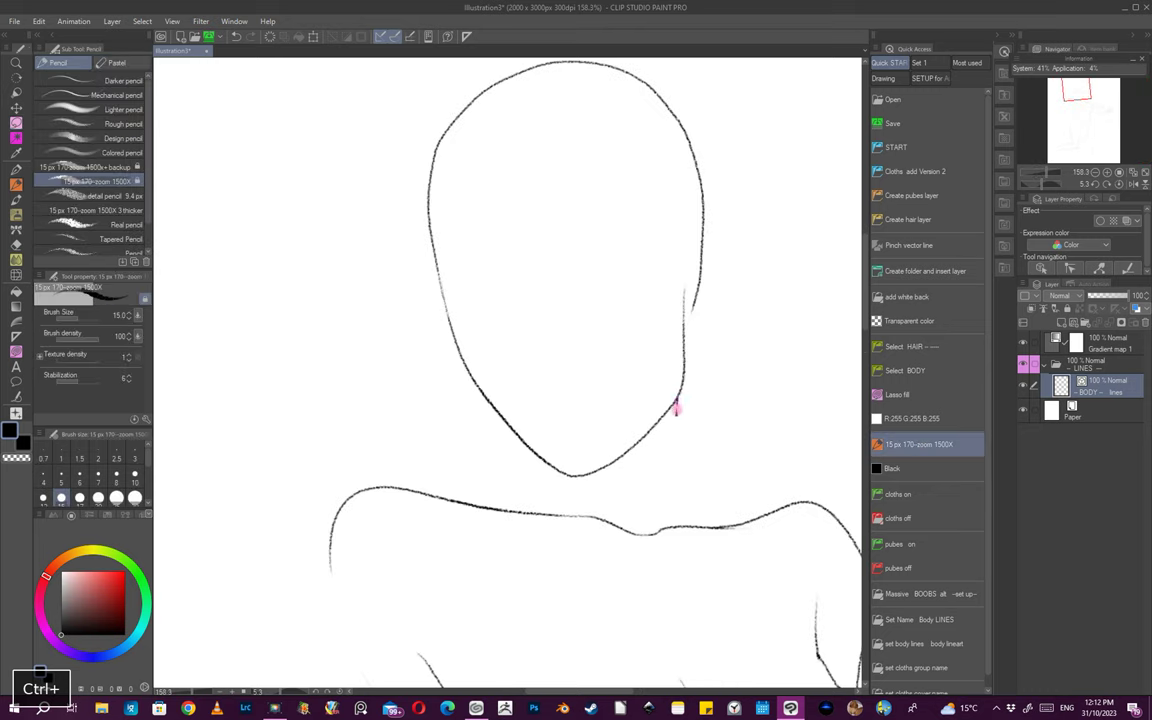
pyautogui.moveTo(676, 408); pyautogui.dragTo(673, 440)
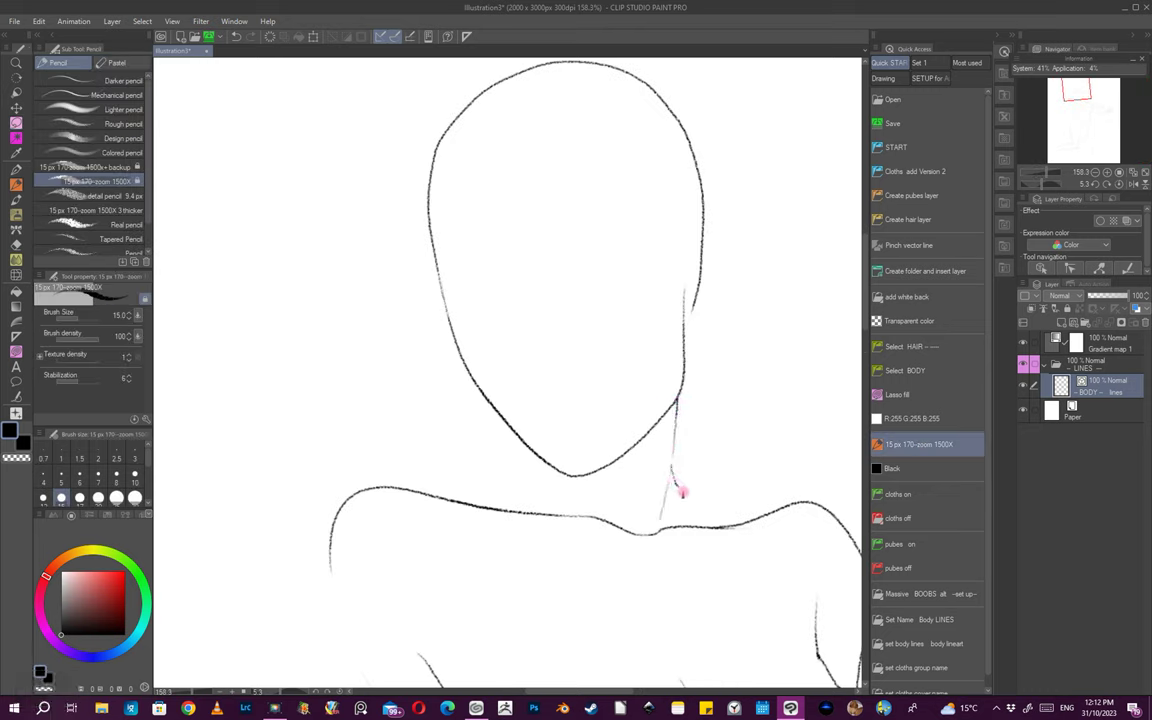
pyautogui.hotkey('ctrl', 'z')
pyautogui.moveTo(672, 470)
pyautogui.mouseDown()
pyautogui.moveTo(725, 506)
pyautogui.moveTo(803, 513)
pyautogui.mouseUp()
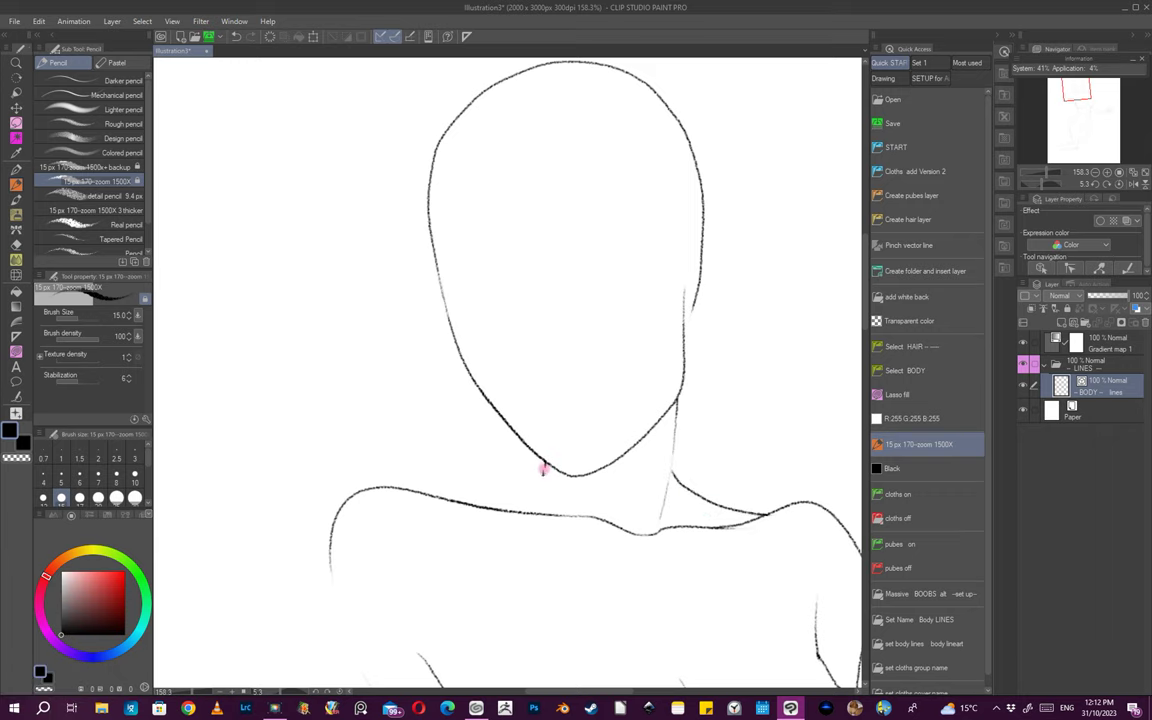
pyautogui.moveTo(460, 500); pyautogui.dragTo(453, 502)
# - Draw the outer line of the second upper arm from the shoulder to the elbow, undoing and retrying strokes near the elbow
pyautogui.keyDown('ctrl'); pyautogui.moveTo(622, 524); pyautogui.dragTo(530, 532); pyautogui.keyUp('ctrl')
pyautogui.moveTo(715, 566); pyautogui.dragTo(698, 508)
pyautogui.moveTo(643, 440)
pyautogui.keyDown('ctrl'); pyautogui.mouseDown()
pyautogui.moveTo(712, 496)
pyautogui.moveTo(453, 484)
pyautogui.mouseUp(); pyautogui.keyUp('ctrl')
pyautogui.moveTo(364, 473)
pyautogui.keyDown('ctrl'); pyautogui.mouseDown()
pyautogui.moveTo(473, 453)
pyautogui.moveTo(777, 460)
pyautogui.moveTo(735, 542)
pyautogui.moveTo(722, 460)
pyautogui.moveTo(761, 517)
pyautogui.moveTo(661, 374)
pyautogui.moveTo(594, 325)
pyautogui.moveTo(434, 468)
pyautogui.mouseUp(); pyautogui.keyUp('ctrl')
pyautogui.moveTo(634, 410)
pyautogui.mouseDown()
pyautogui.moveTo(710, 474)
pyautogui.moveTo(738, 515)
pyautogui.moveTo(735, 543)
pyautogui.moveTo(818, 442)
pyautogui.moveTo(689, 381)
pyautogui.moveTo(510, 410)
pyautogui.moveTo(499, 427)
pyautogui.mouseUp()
pyautogui.hotkey('ctrl', 'z')
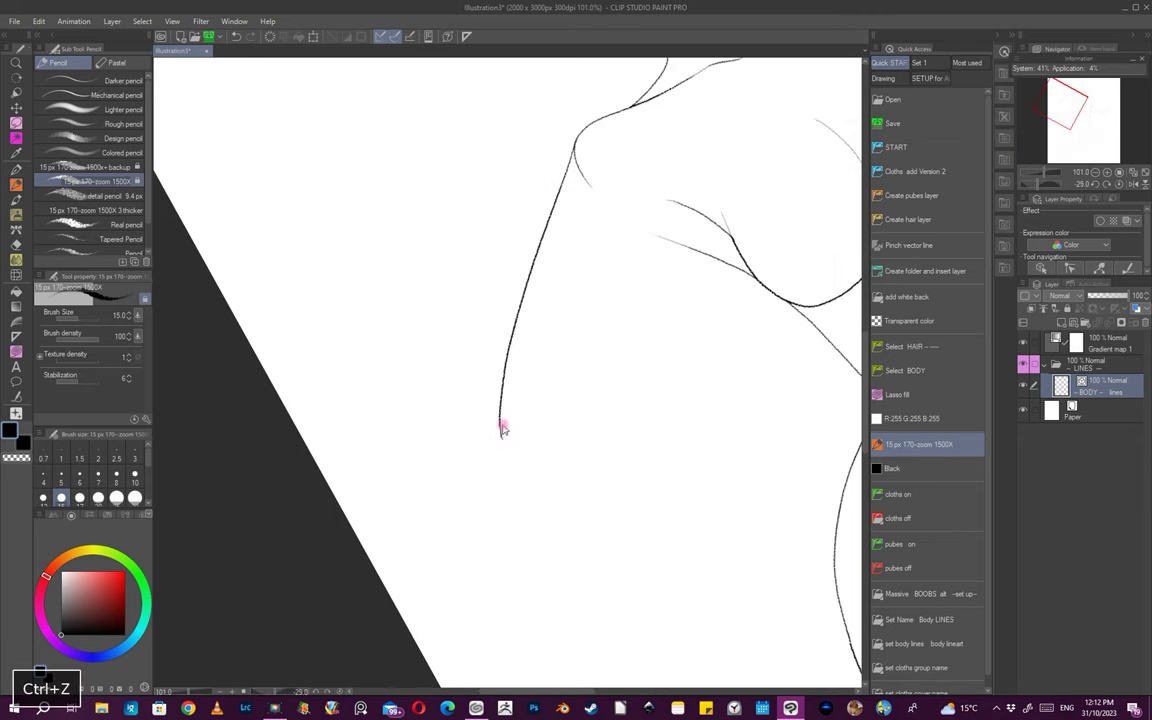
pyautogui.hotkey('ctrl', 'z')
pyautogui.moveTo(499, 437); pyautogui.dragTo(504, 452)
pyautogui.hotkey('ctrl', 'z')
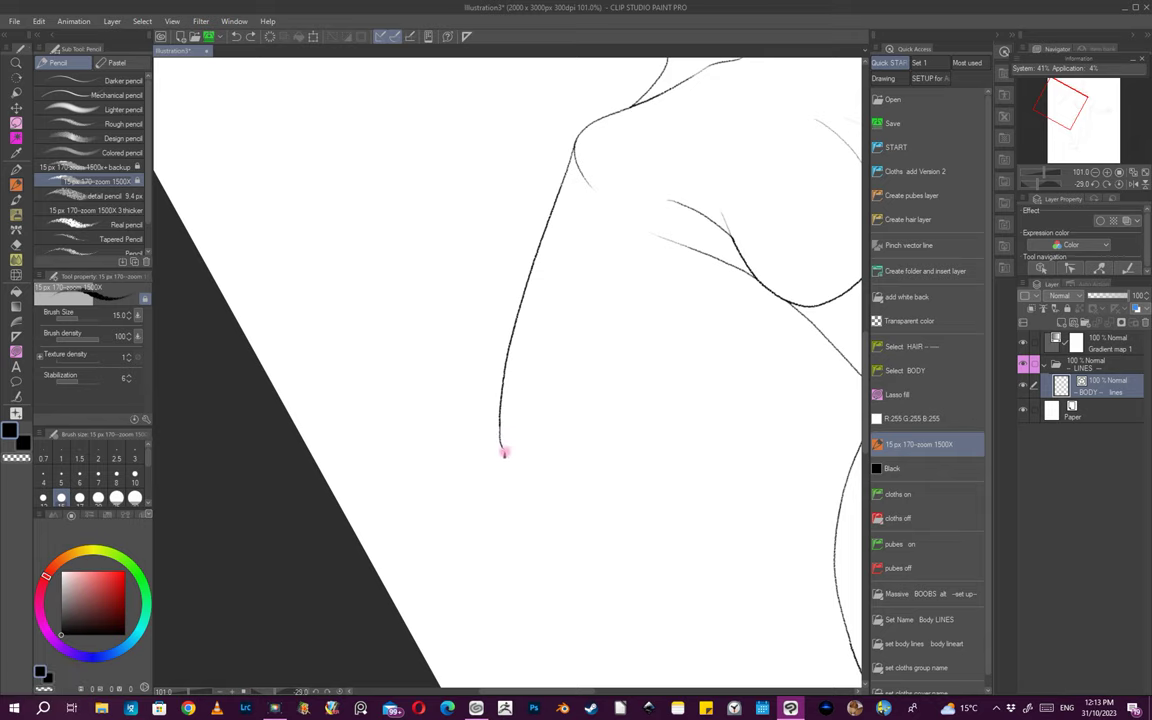
# - Draw the elbow corner and the underside of the bent forearm heading back toward the waist
pyautogui.moveTo(599, 460)
pyautogui.mouseDown()
pyautogui.moveTo(704, 437)
pyautogui.moveTo(645, 455)
pyautogui.mouseUp()
pyautogui.moveTo(758, 507); pyautogui.dragTo(570, 593)
pyautogui.moveTo(694, 540); pyautogui.dragTo(694, 458)
pyautogui.moveTo(610, 500); pyautogui.dragTo(674, 467)
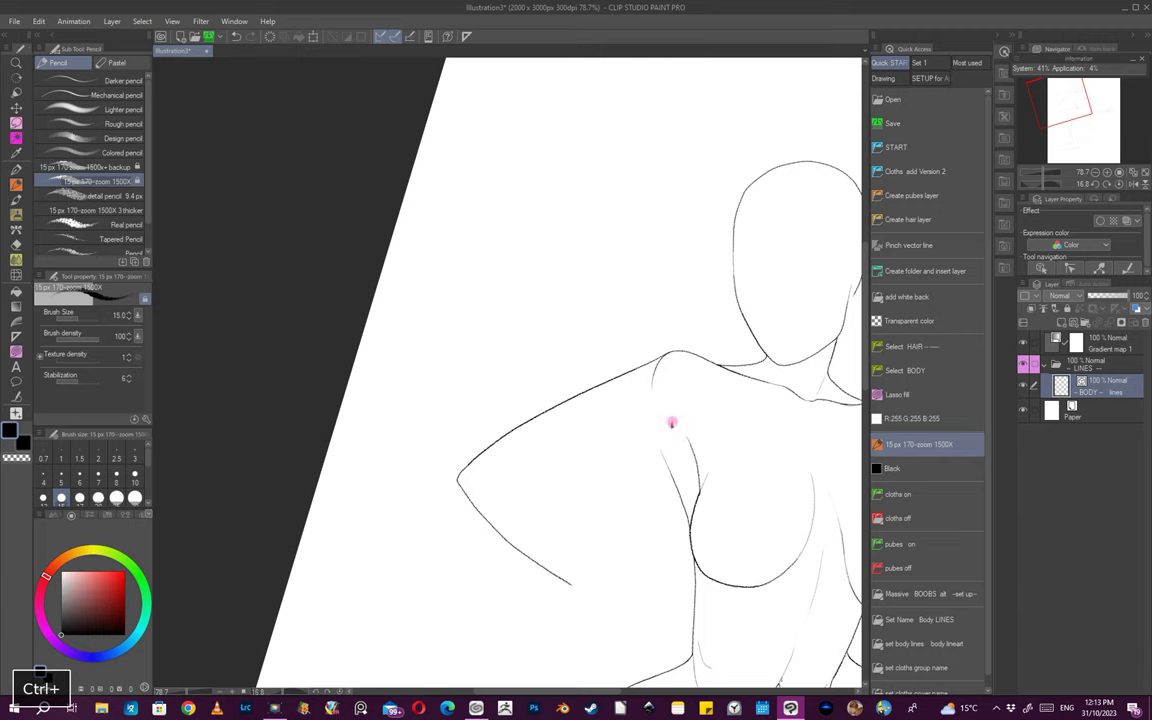
# - Draw the inner upper-arm line from a small armpit curve down toward the elbow crease, redoing the armpit stroke
pyautogui.hotkey('ctrl', 'z')
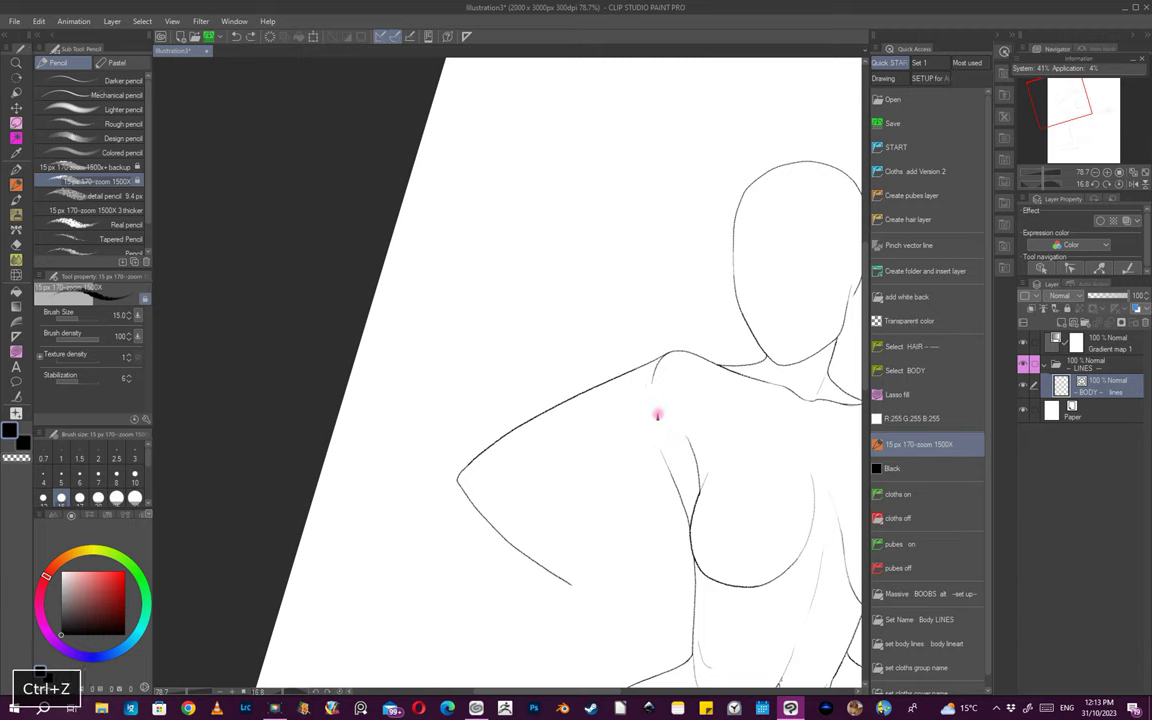
pyautogui.moveTo(661, 555); pyautogui.dragTo(715, 527)
pyautogui.moveTo(748, 522); pyautogui.dragTo(604, 455)
pyautogui.hotkey('ctrl', 'z')
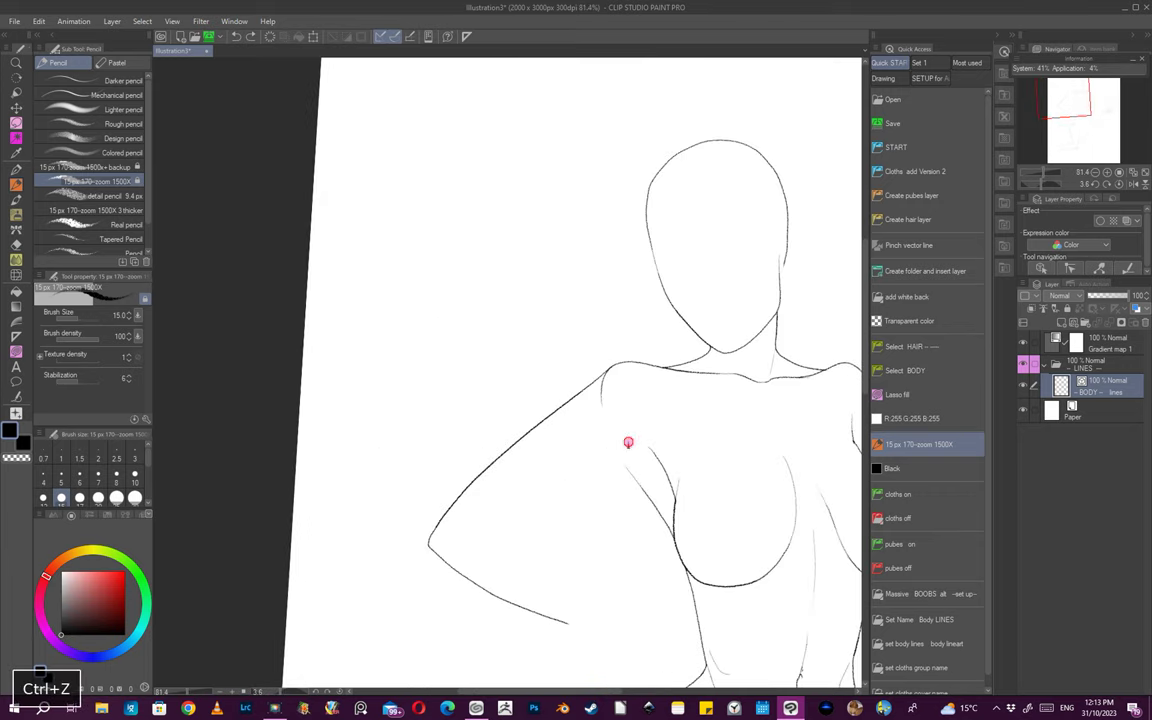
pyautogui.moveTo(624, 441); pyautogui.dragTo(598, 459)
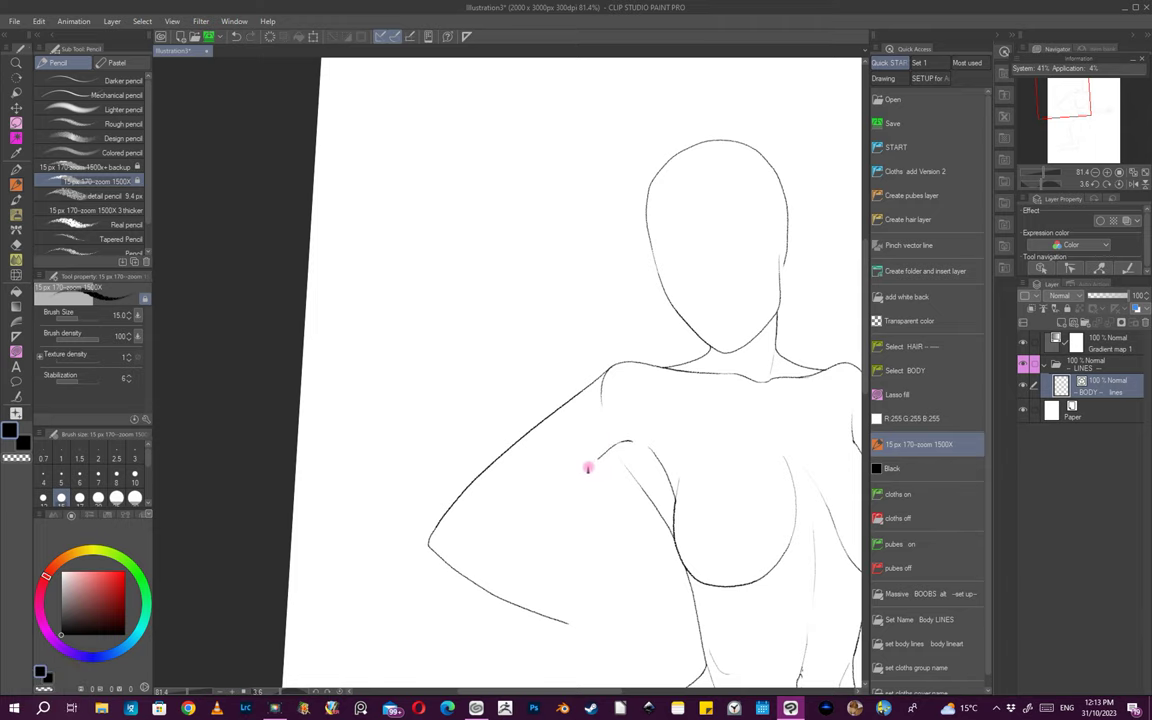
pyautogui.moveTo(602, 519); pyautogui.dragTo(766, 514)
pyautogui.moveTo(653, 504); pyautogui.dragTo(735, 478)
pyautogui.moveTo(594, 428); pyautogui.dragTo(688, 430)
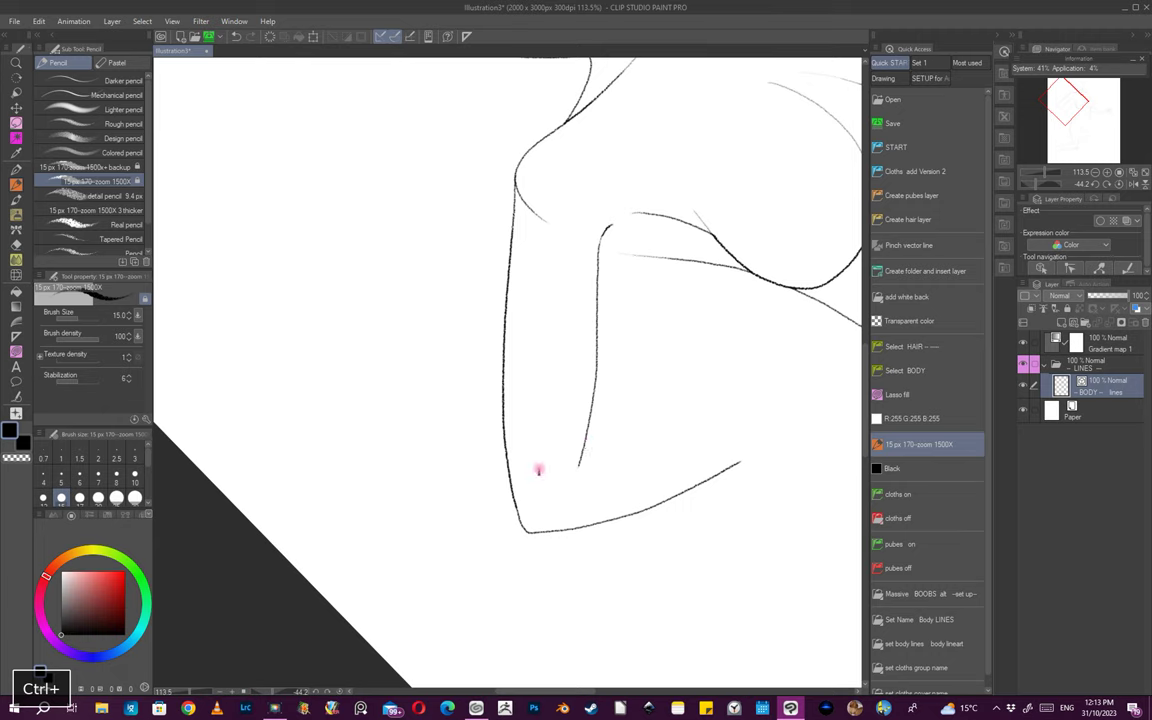
# - Draw the upper edge of the bent forearm from a curved elbow crease toward the wrist
pyautogui.moveTo(538, 470); pyautogui.dragTo(563, 450)
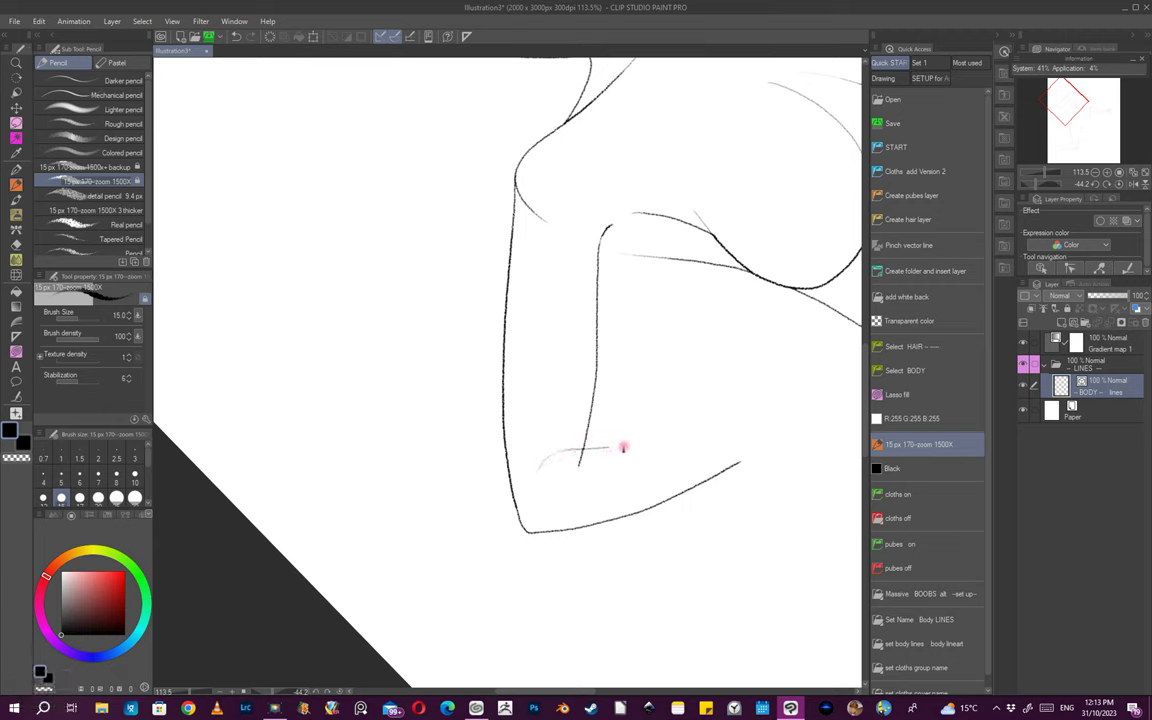
pyautogui.moveTo(694, 443); pyautogui.dragTo(731, 437)
pyautogui.hotkey('ctrl', 'z')
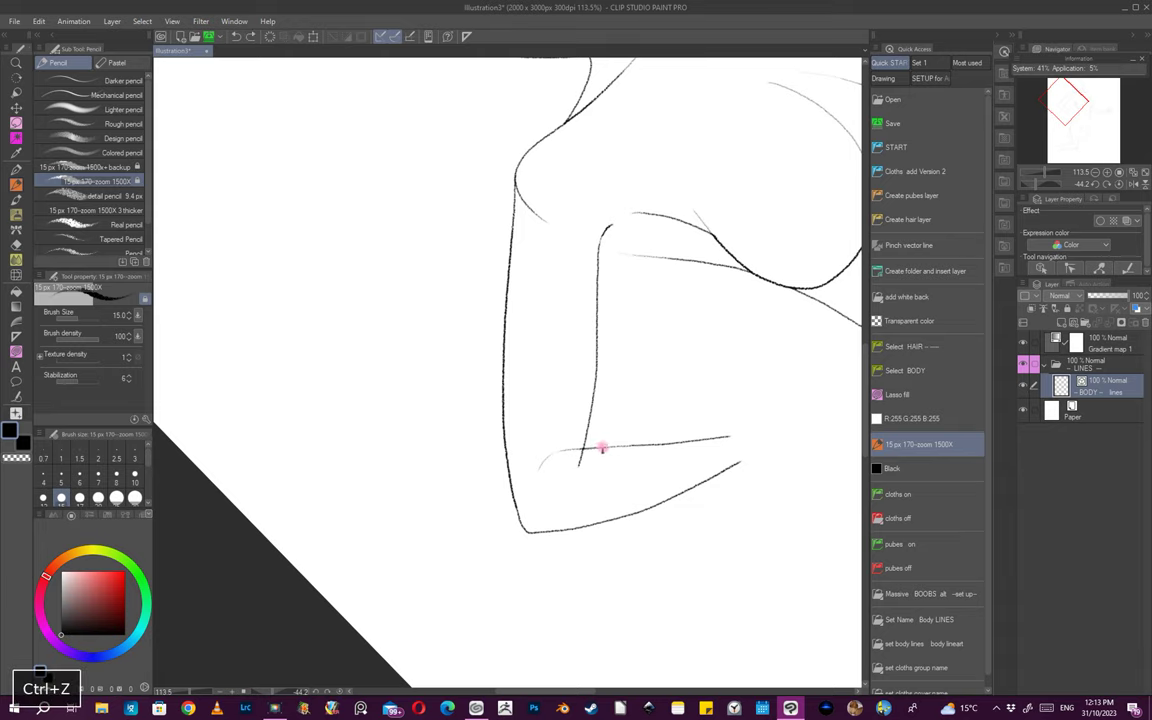
pyautogui.moveTo(756, 456); pyautogui.dragTo(700, 470)
pyautogui.moveTo(756, 486); pyautogui.dragTo(610, 531)
pyautogui.moveTo(722, 548); pyautogui.dragTo(672, 468)
pyautogui.moveTo(604, 514)
pyautogui.mouseDown()
pyautogui.moveTo(691, 488)
pyautogui.moveTo(706, 436)
pyautogui.mouseUp()
# - Redraw the wrist end of the bent forearm's upper edge at a steeper angle and erase the old end
pyautogui.moveTo(666, 409)
pyautogui.mouseDown()
pyautogui.moveTo(632, 429)
pyautogui.moveTo(545, 443)
pyautogui.mouseUp()
pyautogui.moveTo(502, 448)
pyautogui.mouseDown()
pyautogui.moveTo(594, 450)
pyautogui.moveTo(537, 464)
pyautogui.mouseUp()
pyautogui.hotkey('ctrl', 'z')
pyautogui.moveTo(674, 455); pyautogui.dragTo(587, 464)
pyautogui.moveTo(558, 424)
pyautogui.mouseDown()
pyautogui.moveTo(591, 414)
pyautogui.moveTo(550, 430)
pyautogui.moveTo(611, 406)
pyautogui.mouseUp()
pyautogui.hotkey('ctrl', 'z')
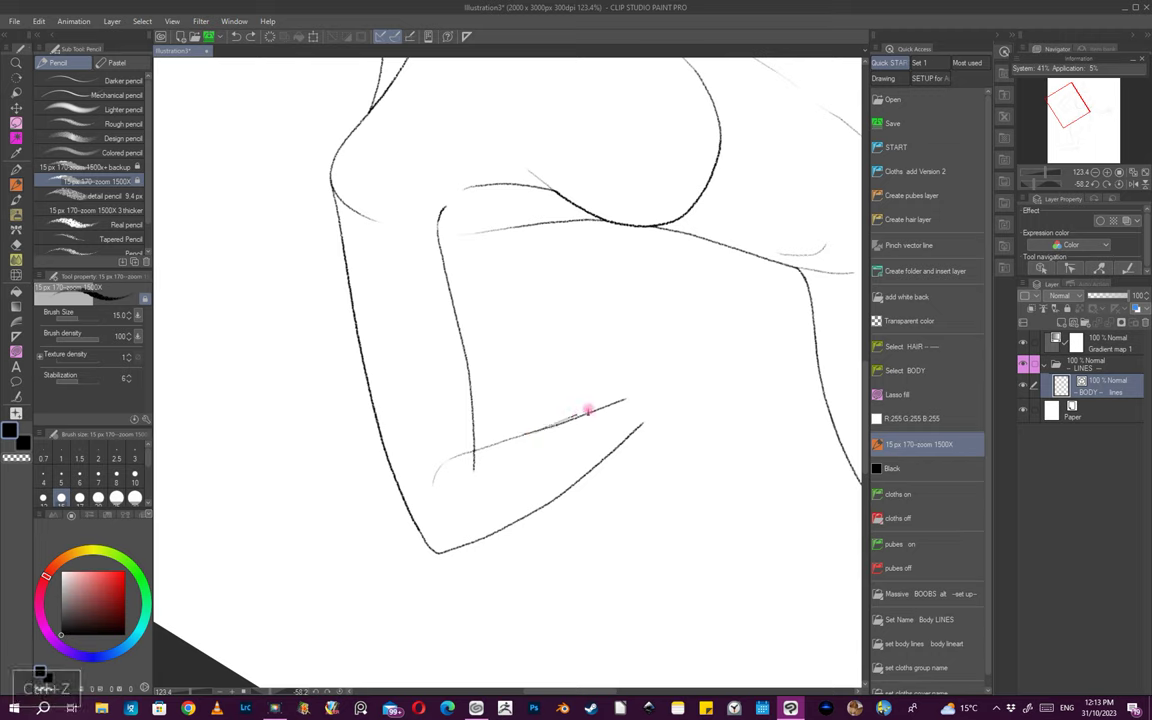
pyautogui.moveTo(536, 432); pyautogui.dragTo(629, 384)
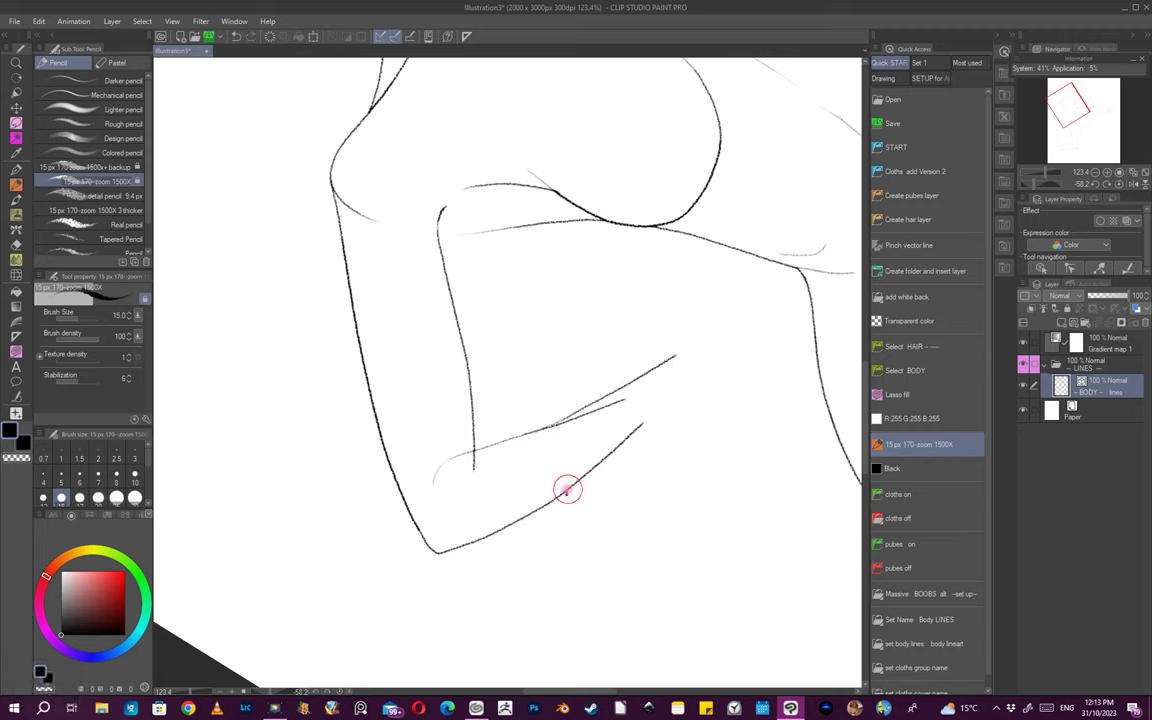
pyautogui.press('e')
pyautogui.moveTo(678, 409)
pyautogui.mouseDown()
pyautogui.moveTo(688, 400)
pyautogui.moveTo(600, 445)
pyautogui.mouseUp()
pyautogui.moveTo(641, 402); pyautogui.dragTo(540, 455)
# - Extend and strengthen the underside line of the bent forearm toward the wrist
pyautogui.press('p')
pyautogui.moveTo(618, 440)
pyautogui.mouseDown()
pyautogui.moveTo(571, 489)
pyautogui.moveTo(612, 489)
pyautogui.mouseUp()
pyautogui.keyDown('ctrl'); pyautogui.click(548, 471); pyautogui.keyUp('ctrl')
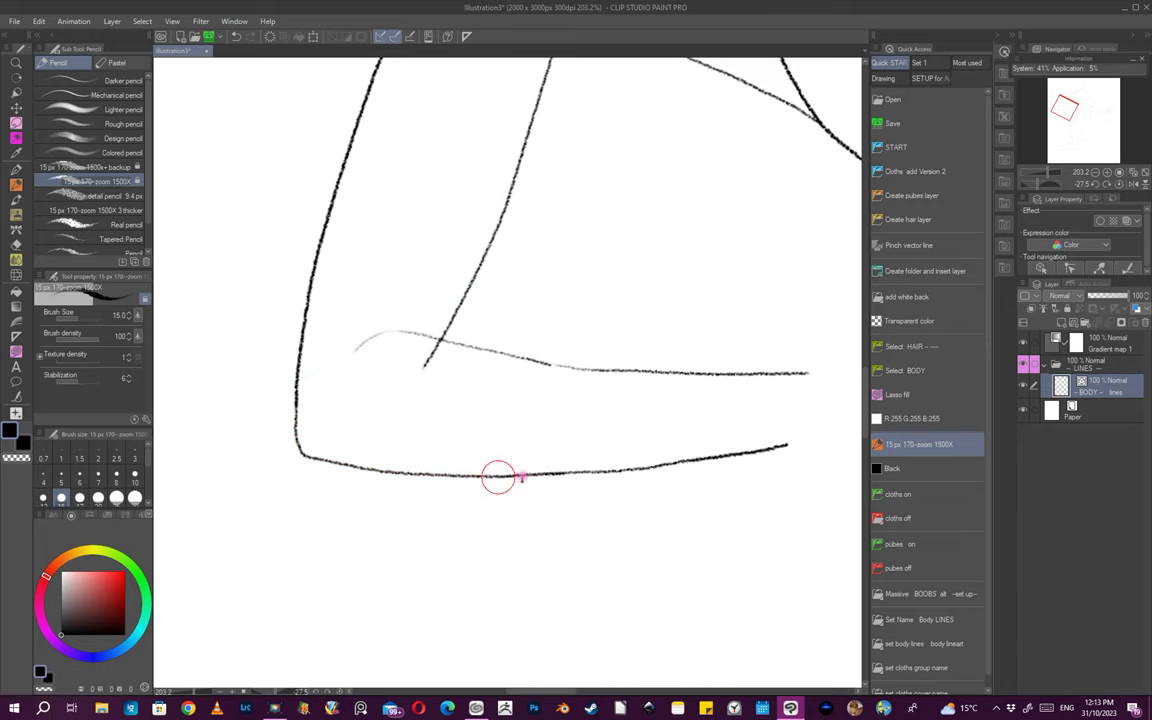
pyautogui.moveTo(682, 465); pyautogui.dragTo(638, 478)
pyautogui.moveTo(648, 499); pyautogui.dragTo(728, 257)
pyautogui.hotkey('ctrl', 'z')
pyautogui.moveTo(660, 235); pyautogui.dragTo(702, 336)
pyautogui.moveTo(628, 354); pyautogui.dragTo(593, 373)
pyautogui.scroll(-4, 627, 354)
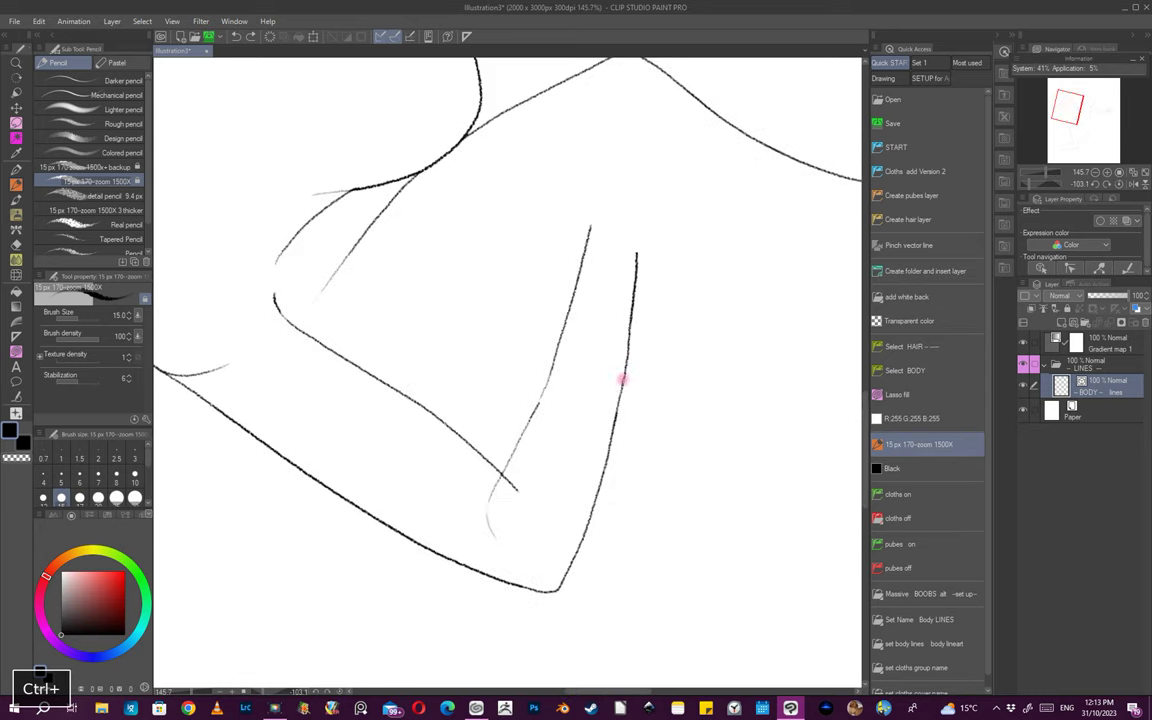
# - Redraw the curved elbow crease and the start of the bent forearm's upper edge with a darker stroke
pyautogui.moveTo(649, 461); pyautogui.dragTo(575, 468)
pyautogui.moveTo(651, 514); pyautogui.dragTo(486, 515)
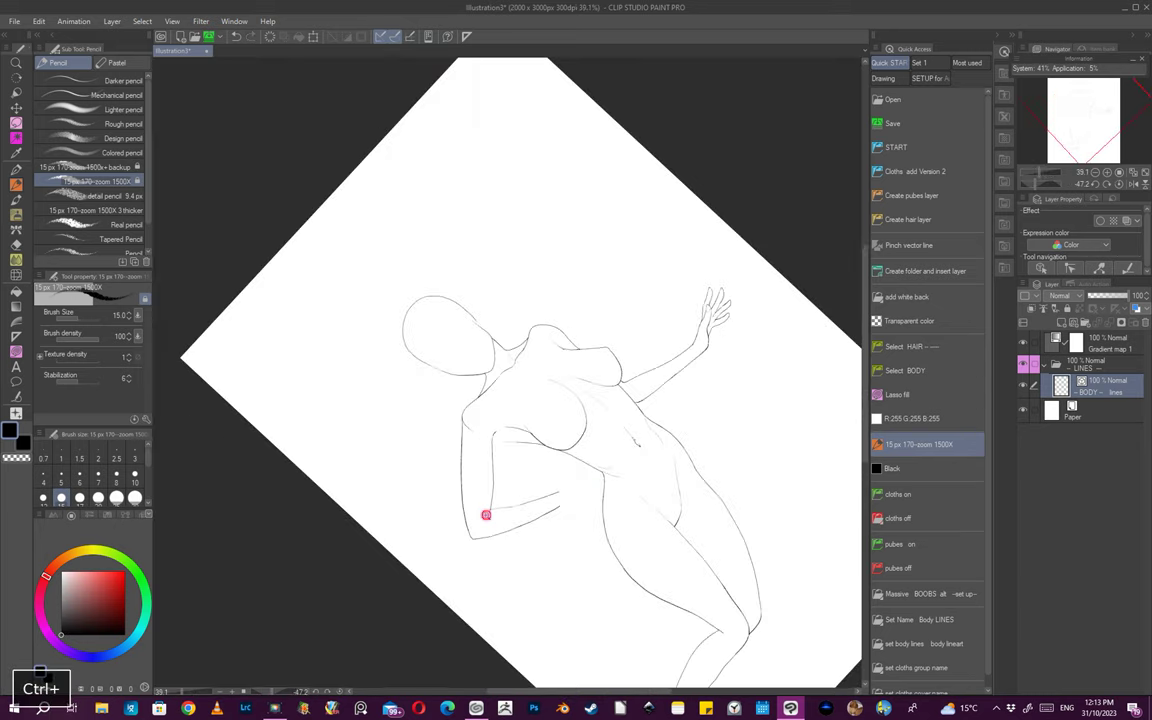
pyautogui.scroll(7, 486, 515)
pyautogui.moveTo(408, 527); pyautogui.dragTo(423, 503)
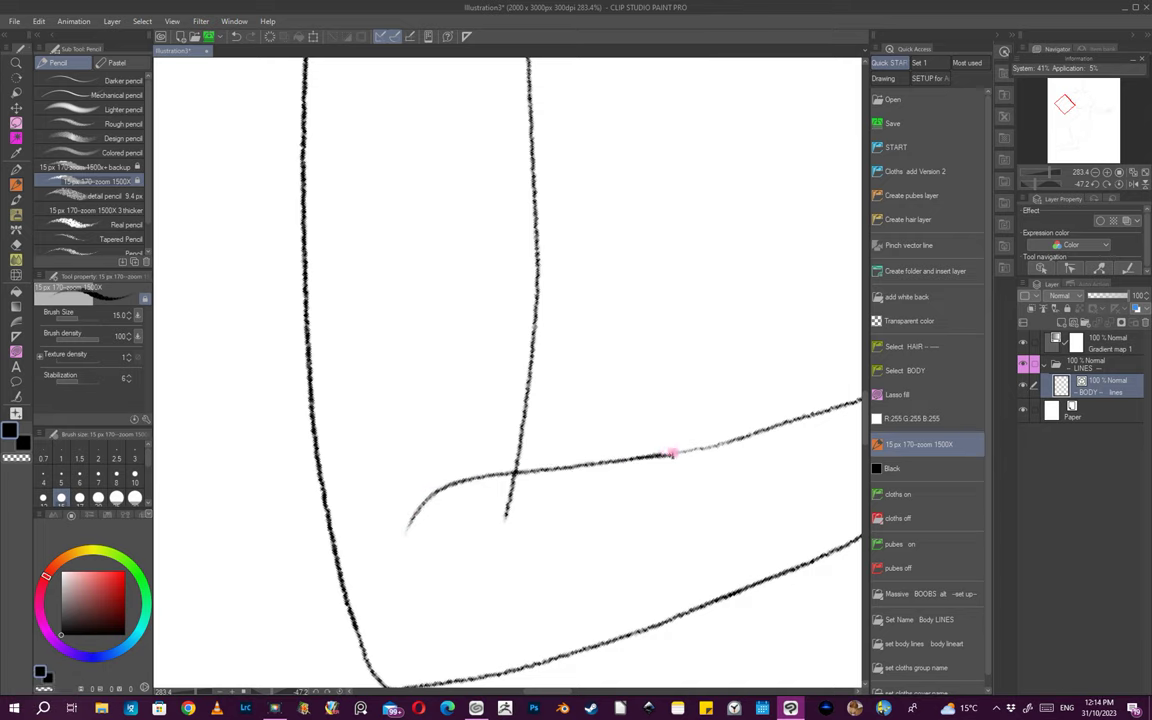
pyautogui.moveTo(754, 434); pyautogui.dragTo(762, 432)
pyautogui.moveTo(797, 463); pyautogui.dragTo(750, 471)
pyautogui.moveTo(745, 466)
pyautogui.mouseDown()
pyautogui.moveTo(537, 476)
pyautogui.moveTo(484, 496)
pyautogui.mouseUp()
# - Clean up the joint in the bent forearm's upper edge with the vector eraser and return to the pencil
pyautogui.press('e')
pyautogui.hotkey('ctrl', 'z')
pyautogui.moveTo(581, 478); pyautogui.dragTo(714, 440)
pyautogui.press('p')
pyautogui.moveTo(696, 486)
pyautogui.mouseDown()
pyautogui.moveTo(620, 493)
pyautogui.moveTo(645, 496)
pyautogui.mouseUp()
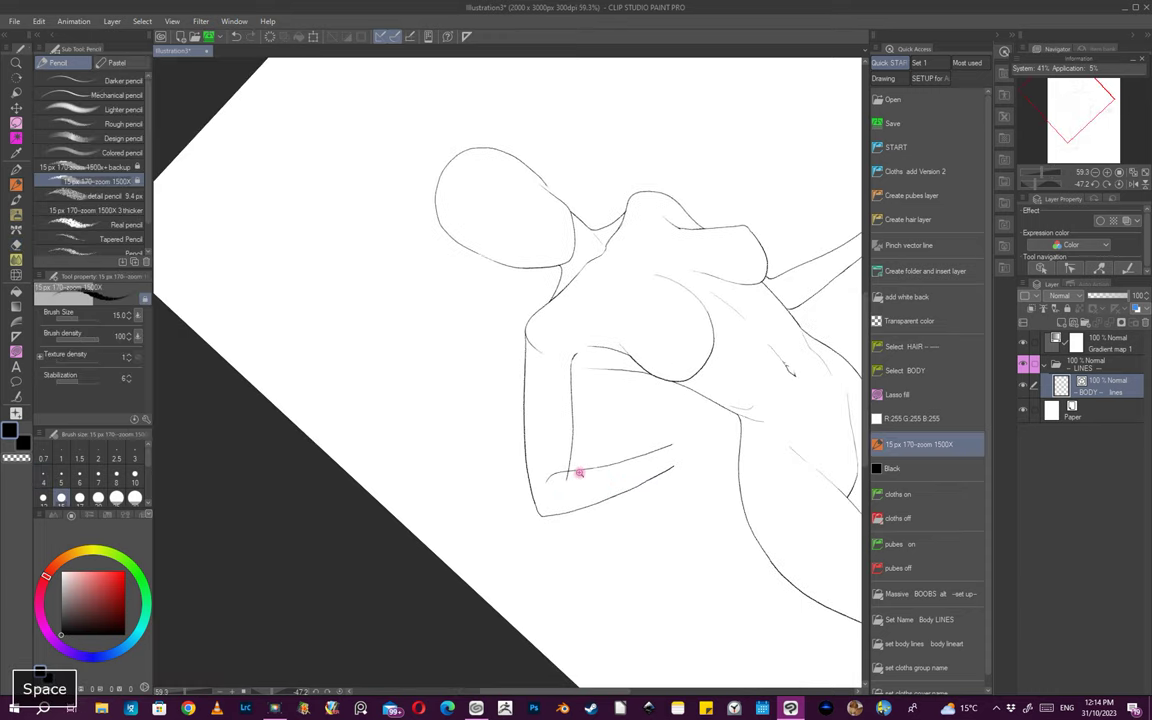
# - Touch up the bent forearm's upper edge and trim the inner upper-arm line where it overshoots the elbow crease
pyautogui.moveTo(581, 475); pyautogui.dragTo(630, 476)
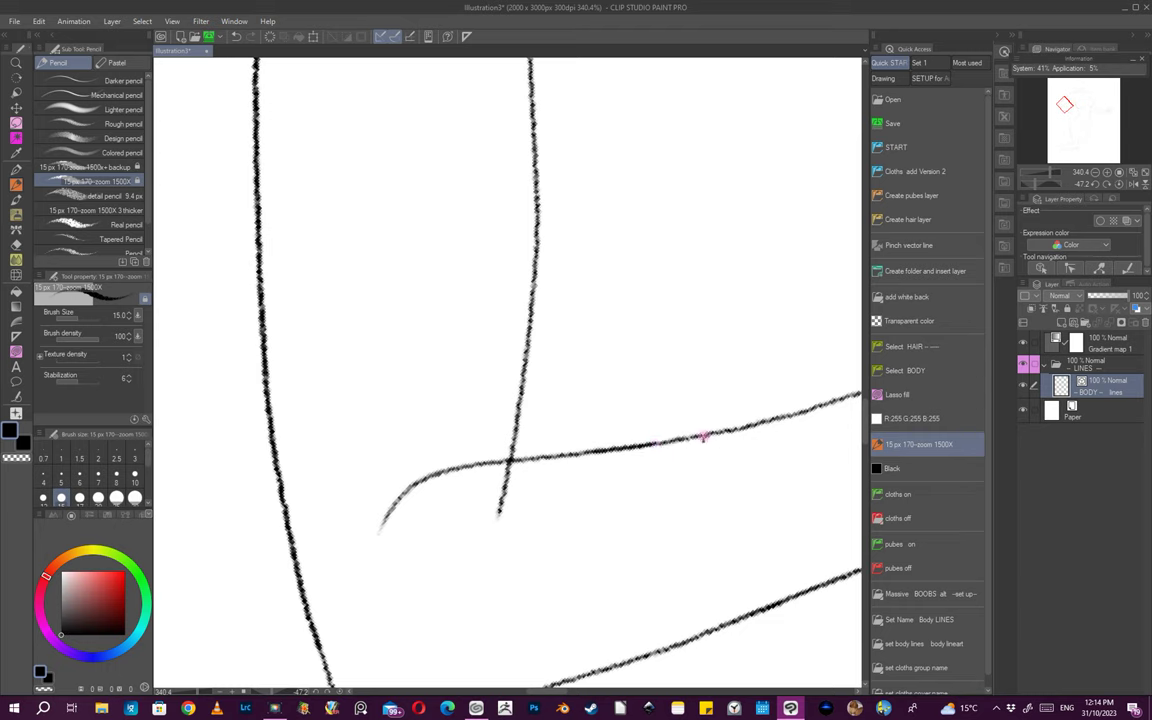
pyautogui.scroll(-5, 703, 437)
pyautogui.scroll(3, 663, 458)
pyautogui.moveTo(627, 482); pyautogui.dragTo(585, 489)
pyautogui.moveTo(667, 450)
pyautogui.mouseDown()
pyautogui.moveTo(625, 527)
pyautogui.moveTo(585, 547)
pyautogui.mouseUp()
pyautogui.moveTo(715, 555); pyautogui.dragTo(691, 415)
pyautogui.moveTo(756, 554)
pyautogui.mouseDown()
pyautogui.moveTo(749, 519)
pyautogui.moveTo(728, 545)
pyautogui.moveTo(674, 522)
pyautogui.moveTo(723, 516)
pyautogui.moveTo(617, 424)
pyautogui.moveTo(532, 489)
pyautogui.mouseUp()
pyautogui.scroll(5, 537, 427)
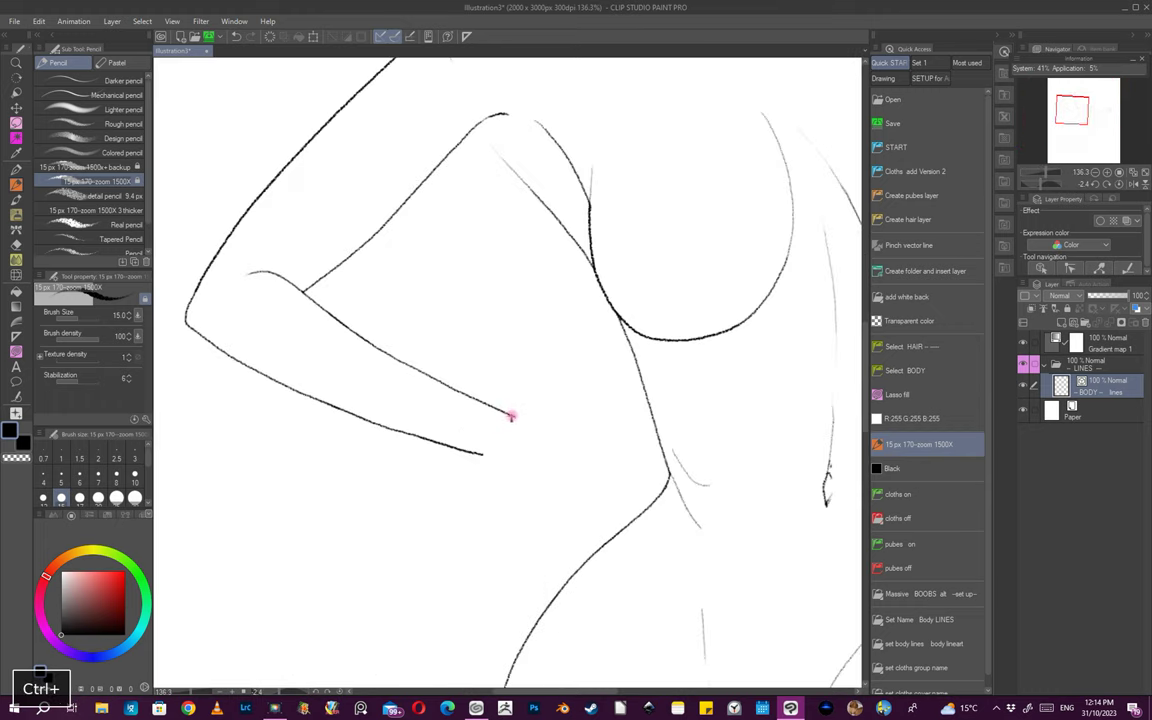
pyautogui.moveTo(517, 419); pyautogui.dragTo(545, 426)
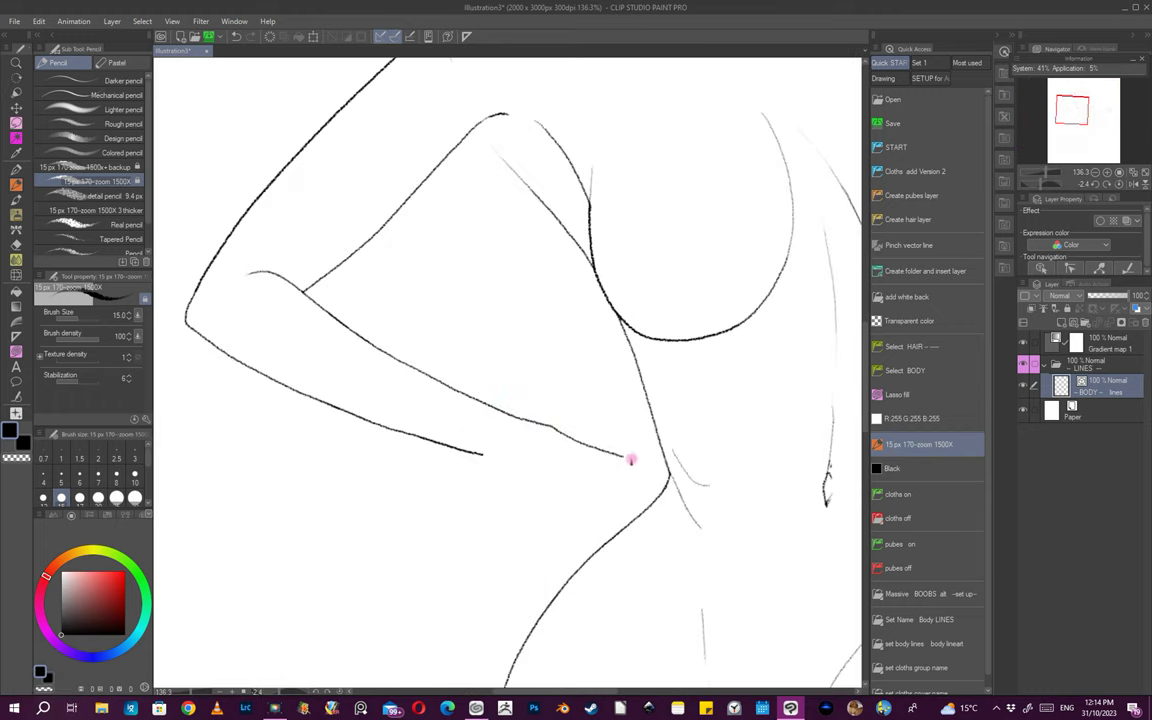
pyautogui.scroll(-5, 630, 460)
pyautogui.scroll(4, 681, 476)
pyautogui.hotkey('ctrl', 'z')
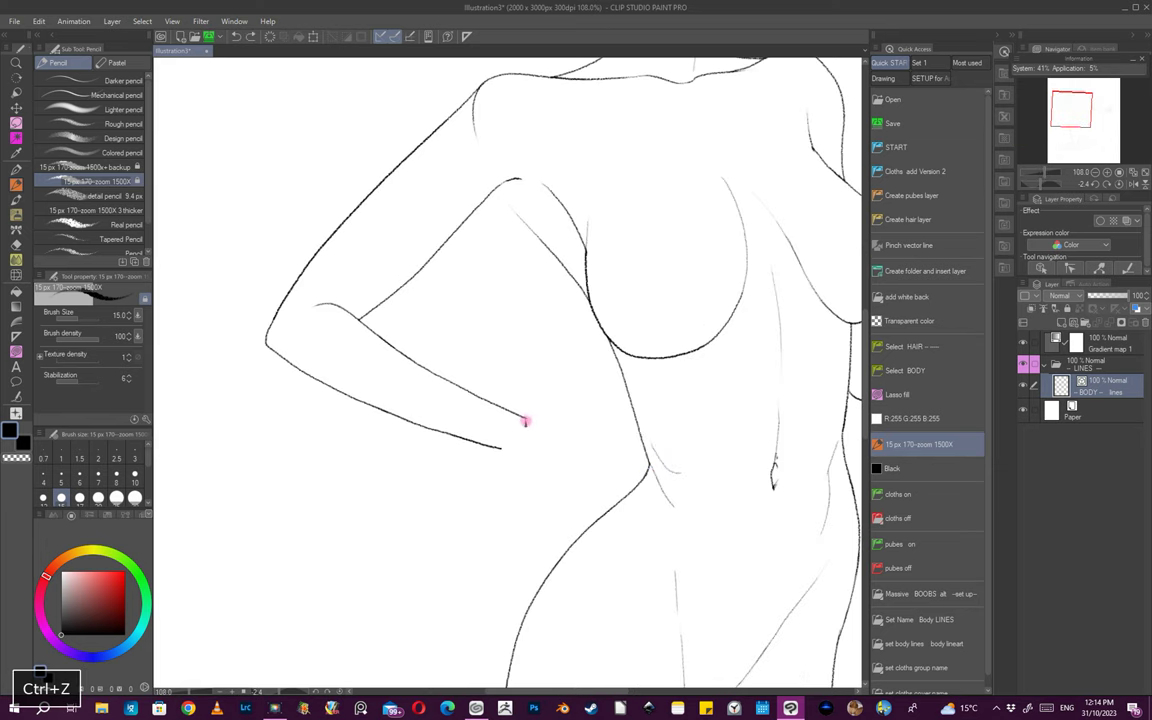
# - Draw the curved wrist line that continues the bent forearm's underside toward the hand
pyautogui.moveTo(502, 450)
pyautogui.mouseDown()
pyautogui.moveTo(527, 462)
pyautogui.moveTo(563, 454)
pyautogui.mouseUp()
pyautogui.scroll(-5, 628, 440)
pyautogui.moveTo(733, 509); pyautogui.dragTo(669, 500)
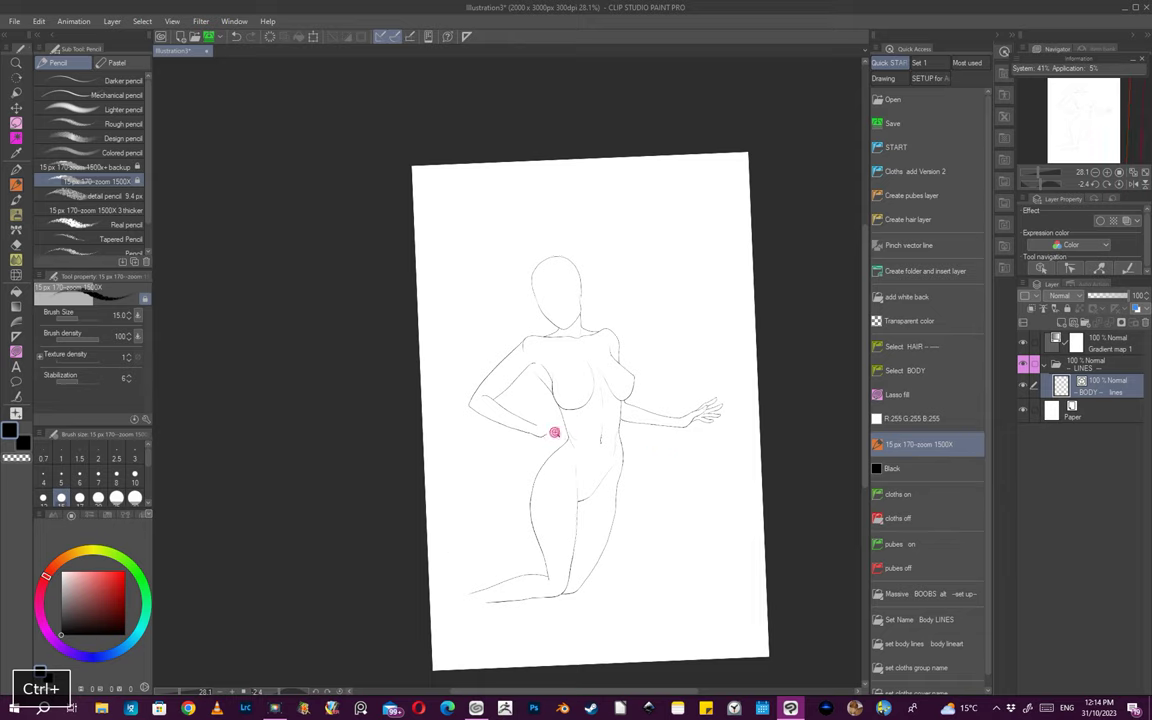
pyautogui.scroll(6, 554, 432)
pyautogui.moveTo(530, 431); pyautogui.dragTo(548, 424)
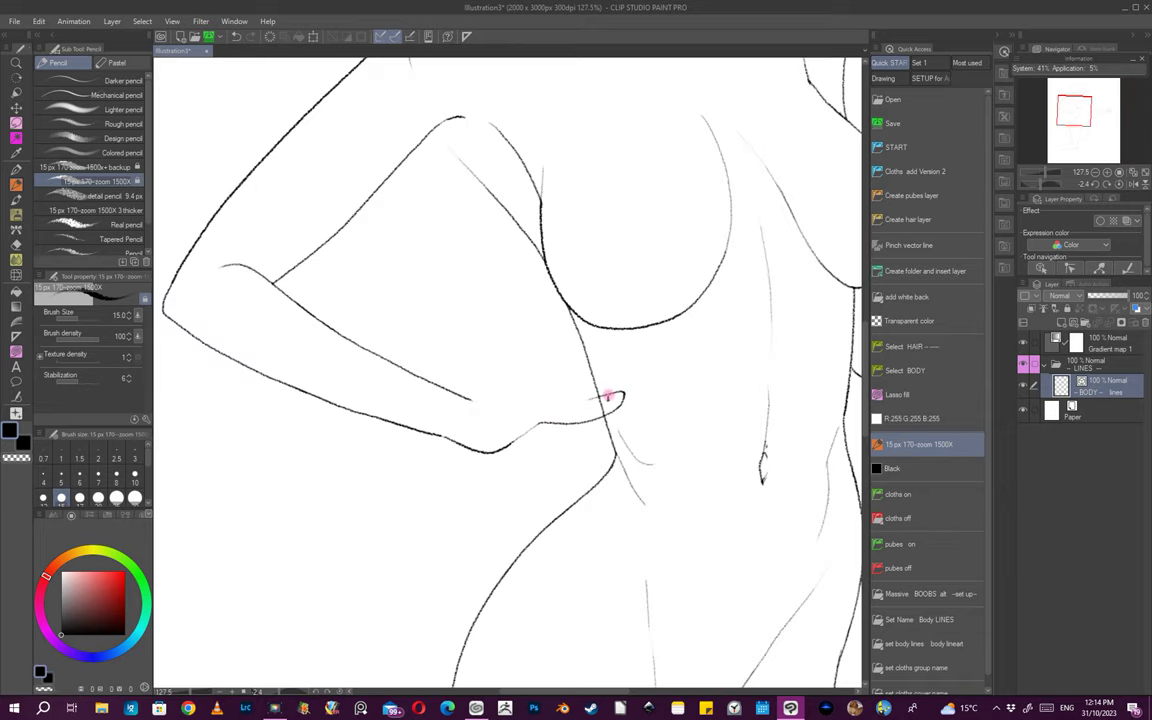
pyautogui.scroll(-3, 610, 453)
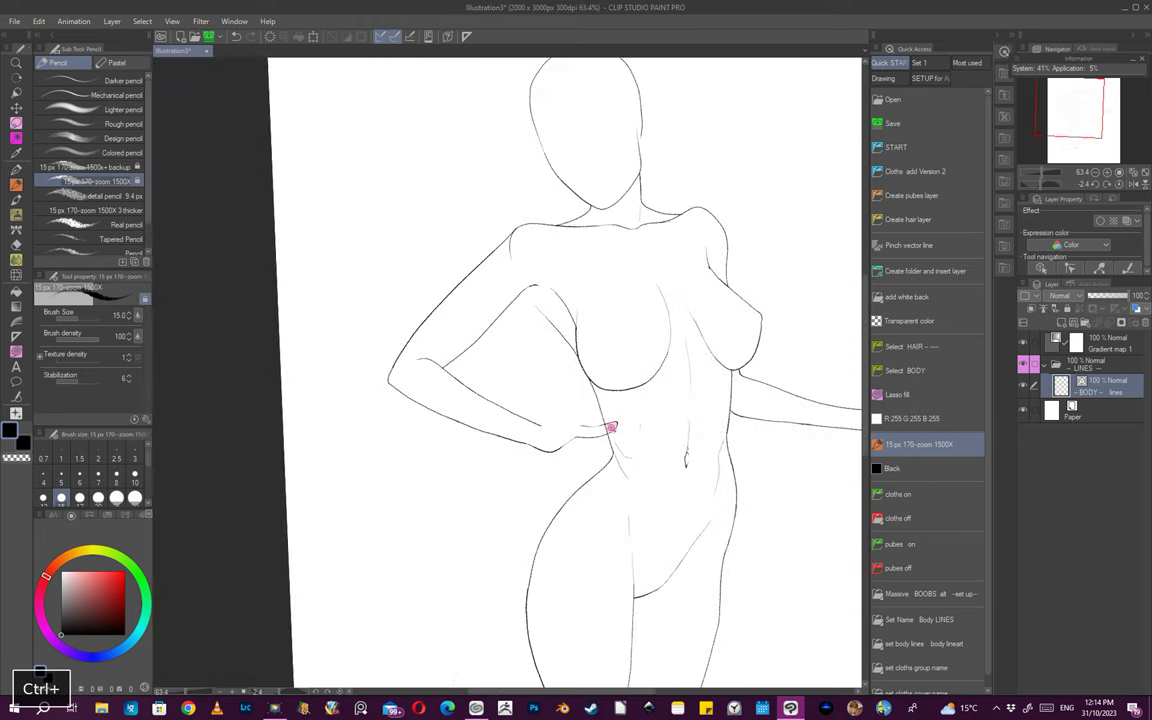
pyautogui.scroll(6, 611, 429)
pyautogui.hotkey('ctrl', 'z')
pyautogui.hotkey('ctrl', 'z')
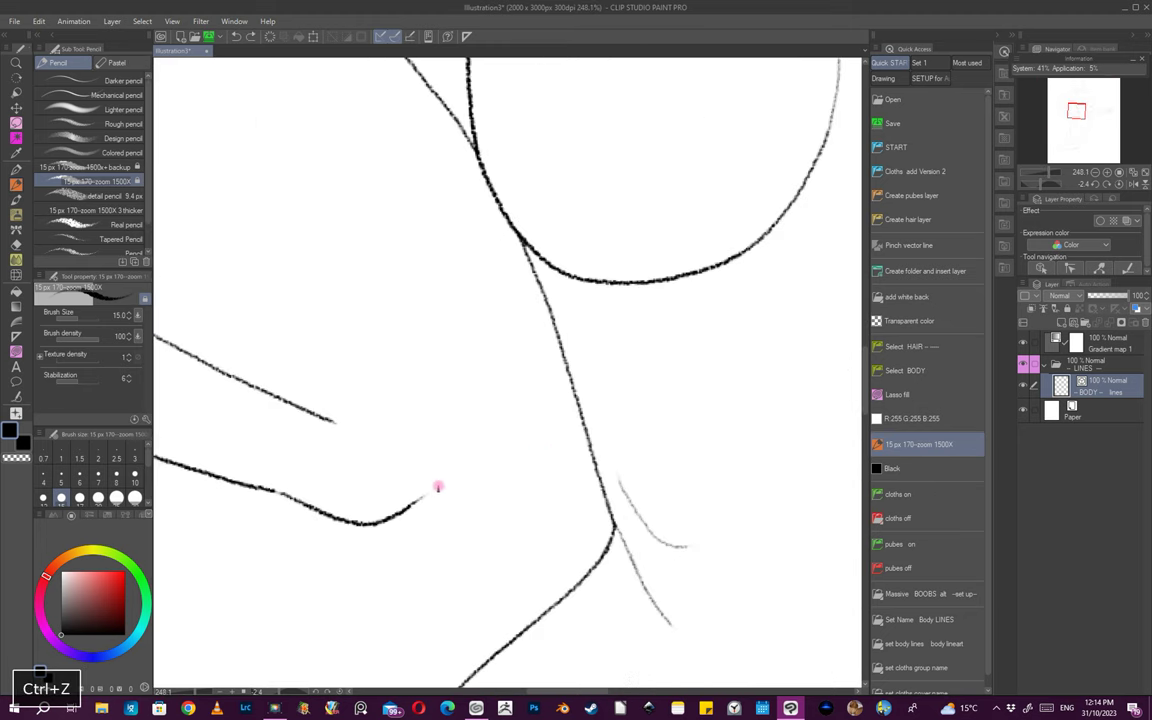
# - Draw the hand's lower edge and outline the lowest finger across the waist with a rounded tip and upper edge
pyautogui.moveTo(444, 483); pyautogui.dragTo(452, 474)
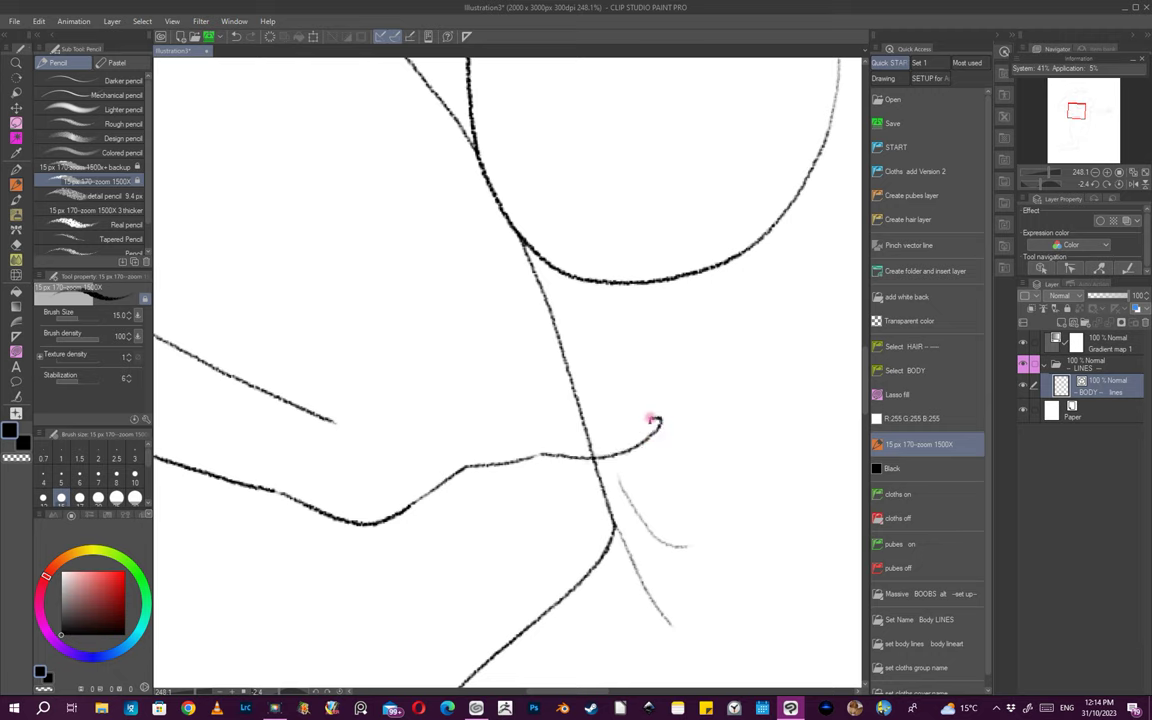
pyautogui.hotkey('ctrl', 'z')
pyautogui.moveTo(657, 419); pyautogui.dragTo(470, 428)
pyautogui.moveTo(640, 453)
pyautogui.mouseDown()
pyautogui.moveTo(671, 506)
pyautogui.moveTo(560, 527)
pyautogui.mouseUp()
pyautogui.moveTo(794, 559)
pyautogui.mouseDown()
pyautogui.moveTo(807, 531)
pyautogui.moveTo(668, 555)
pyautogui.moveTo(725, 586)
pyautogui.moveTo(740, 558)
pyautogui.moveTo(690, 496)
pyautogui.moveTo(657, 547)
pyautogui.moveTo(681, 609)
pyautogui.mouseUp()
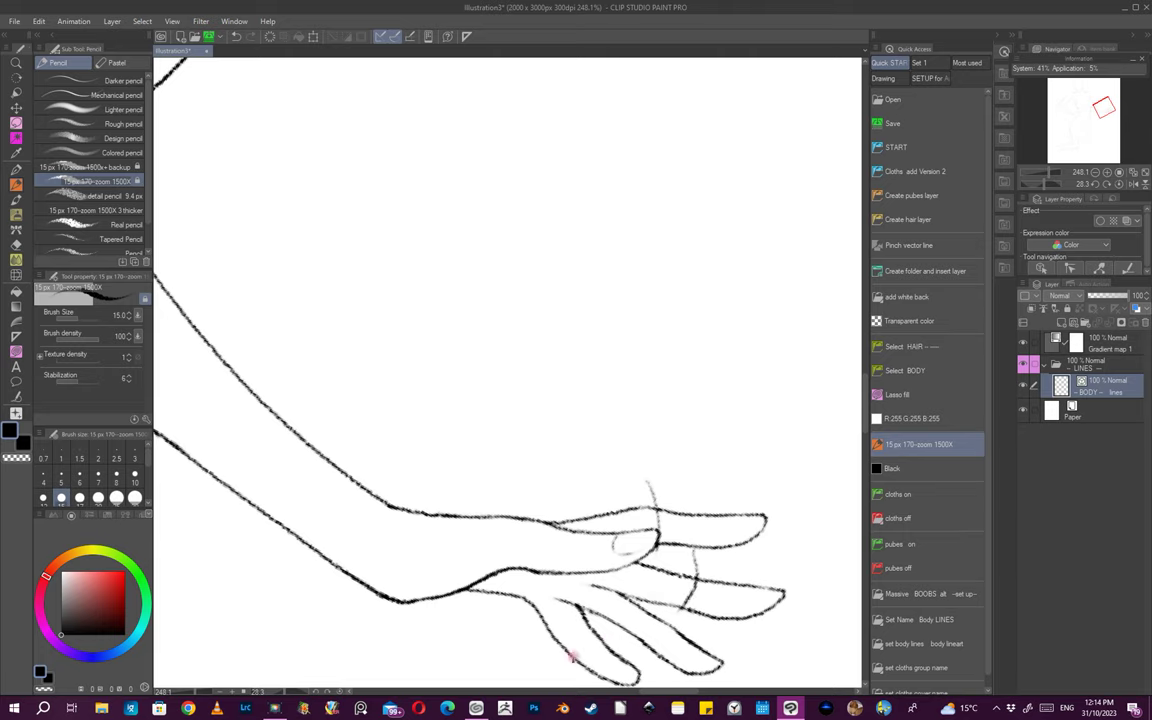
pyautogui.hotkey('ctrl', 'z')
pyautogui.hotkey('ctrl', 'z')
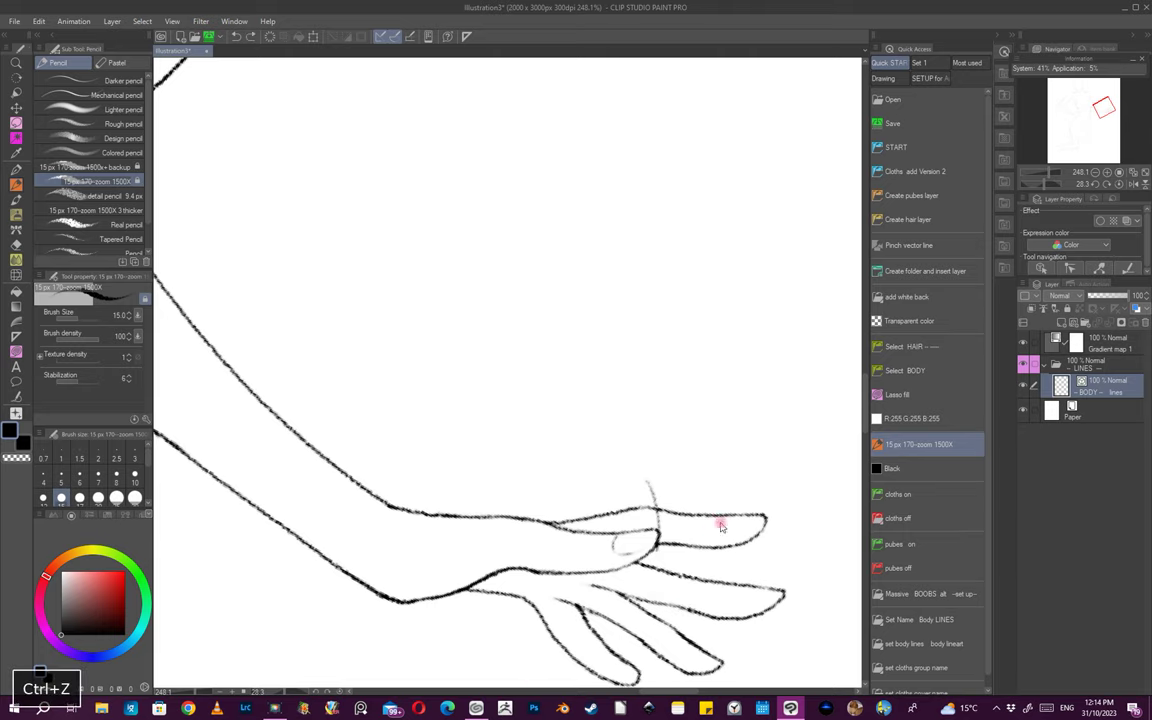
pyautogui.moveTo(748, 535); pyautogui.dragTo(660, 604)
pyautogui.moveTo(658, 607)
pyautogui.mouseDown()
pyautogui.moveTo(717, 563)
pyautogui.moveTo(708, 519)
pyautogui.mouseUp()
# - Add a small fingernail to the lowest finger and rework its tip with the vector eraser and pencil
pyautogui.moveTo(532, 429)
pyautogui.mouseDown()
pyautogui.moveTo(599, 504)
pyautogui.moveTo(522, 455)
pyautogui.moveTo(643, 452)
pyautogui.moveTo(611, 471)
pyautogui.mouseUp()
pyautogui.hotkey('ctrl', 'z')
pyautogui.hotkey('ctrl', 'z')
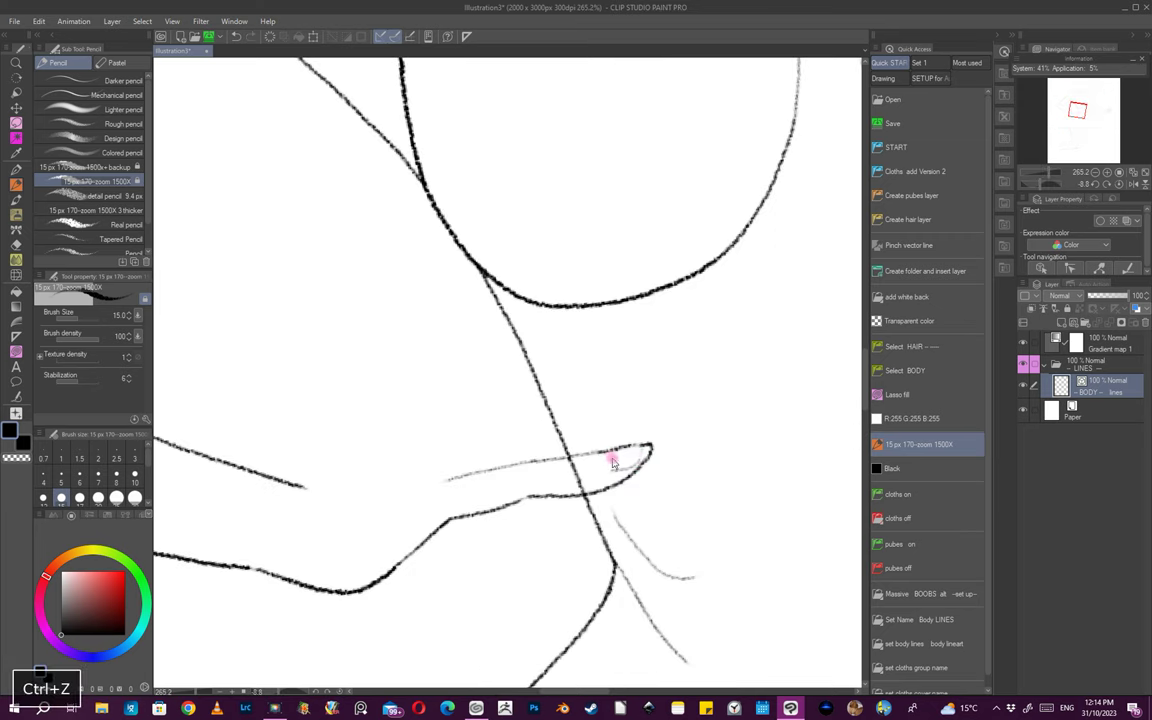
pyautogui.press('e')
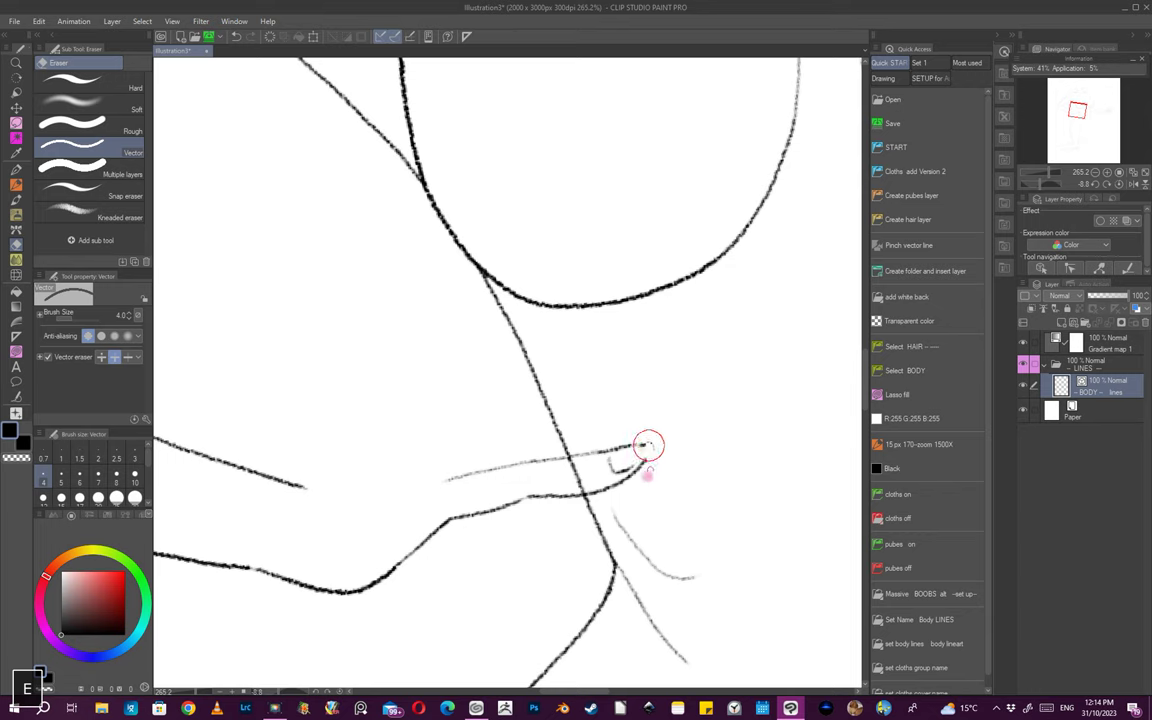
pyautogui.click(919, 444)
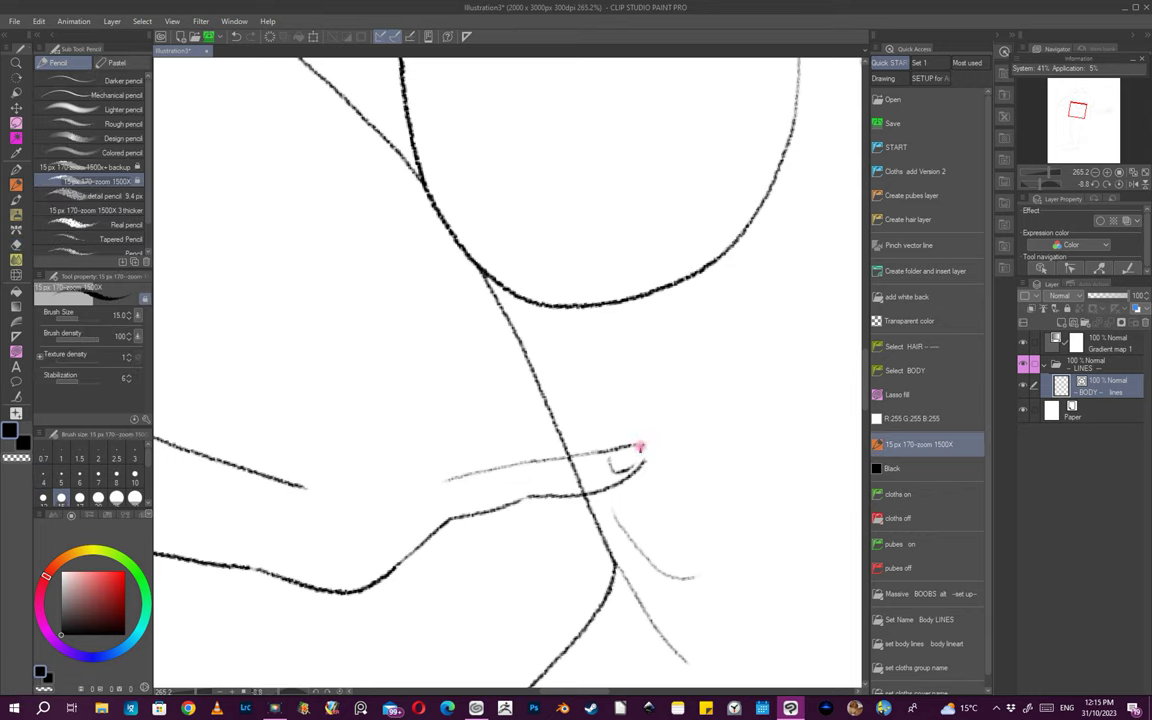
pyautogui.moveTo(656, 494); pyautogui.dragTo(526, 497)
# - Extend the bent forearm's upper edge around the wrist into the start of the back of the hand
pyautogui.moveTo(705, 524); pyautogui.dragTo(625, 545)
pyautogui.moveTo(548, 512); pyautogui.dragTo(586, 527)
pyautogui.moveTo(756, 548); pyautogui.dragTo(746, 506)
pyautogui.scroll(2, 740, 498)
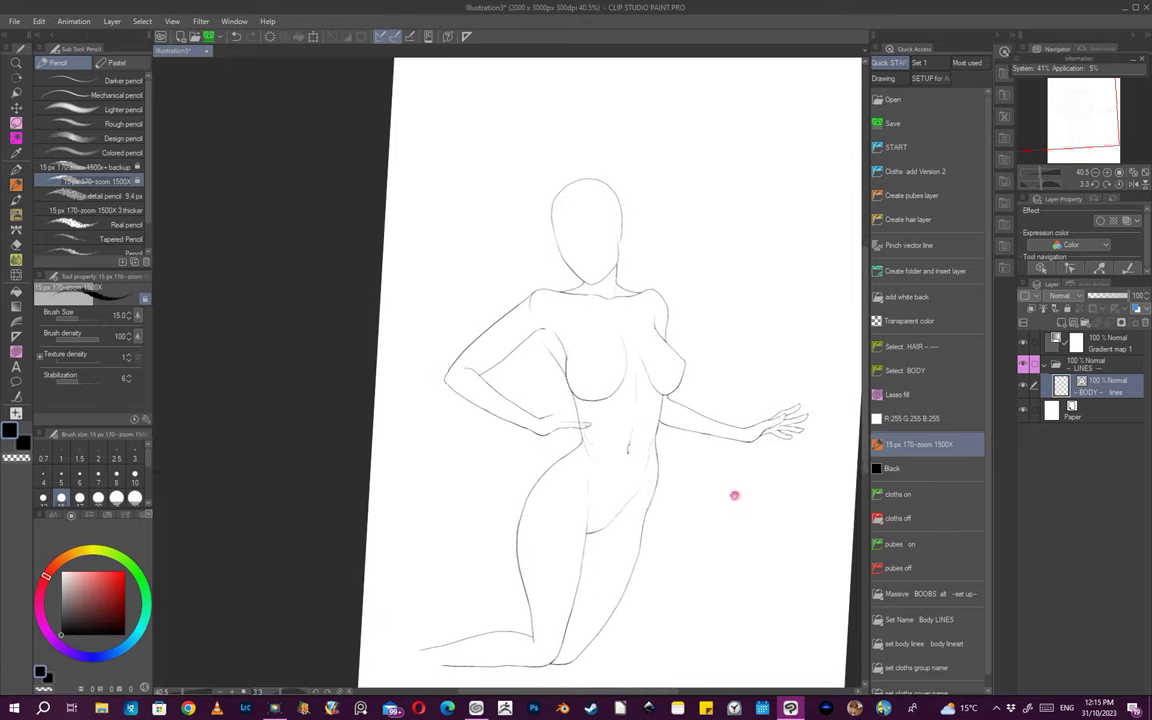
pyautogui.scroll(1, 597, 452)
pyautogui.scroll(-4, 671, 488)
pyautogui.scroll(4, 476, 458)
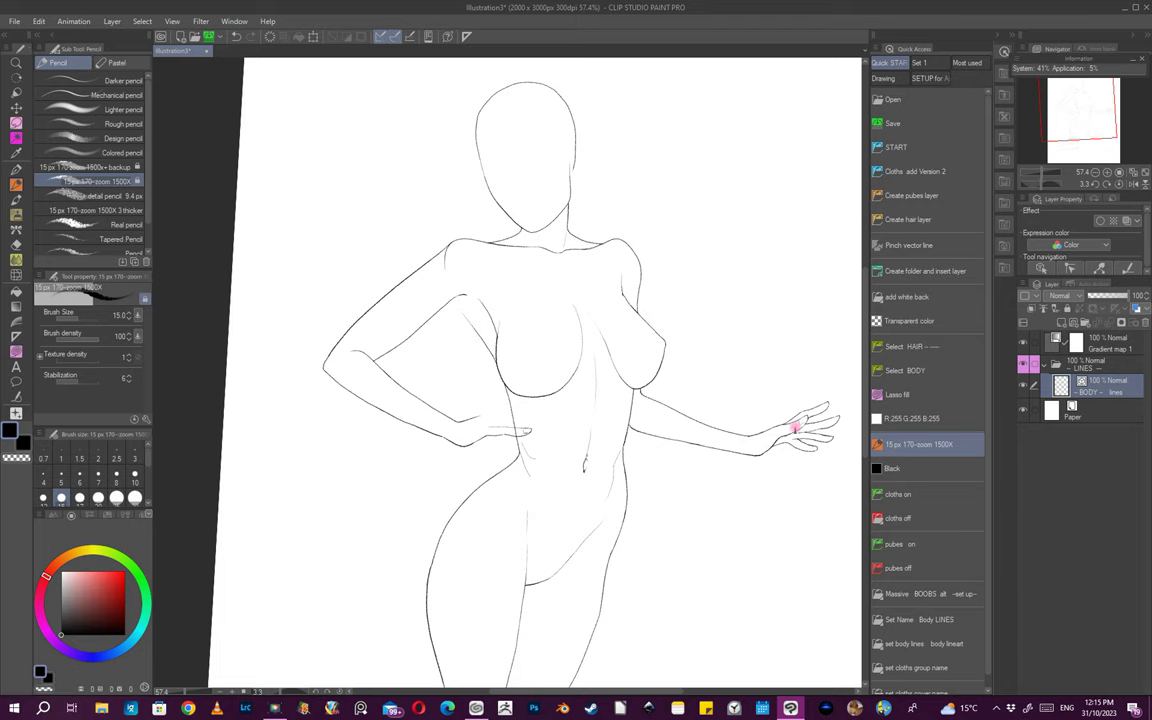
pyautogui.scroll(3, 485, 413)
pyautogui.hotkey('ctrl', 'z')
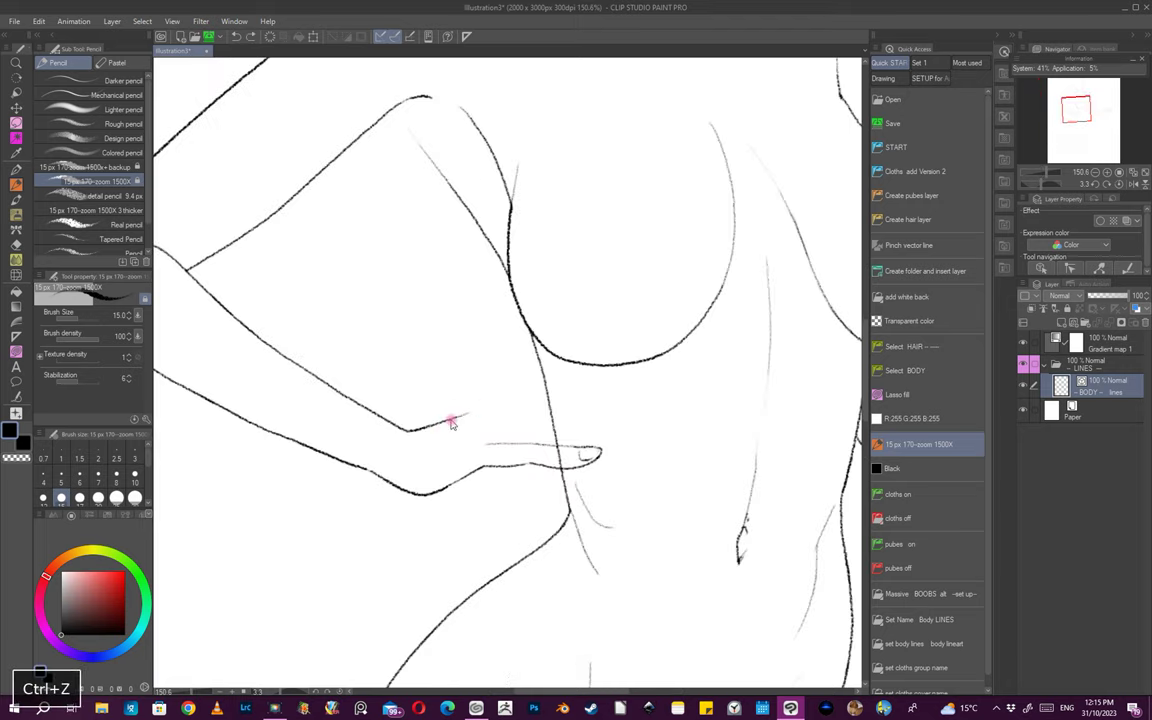
pyautogui.scroll(-3, 548, 393)
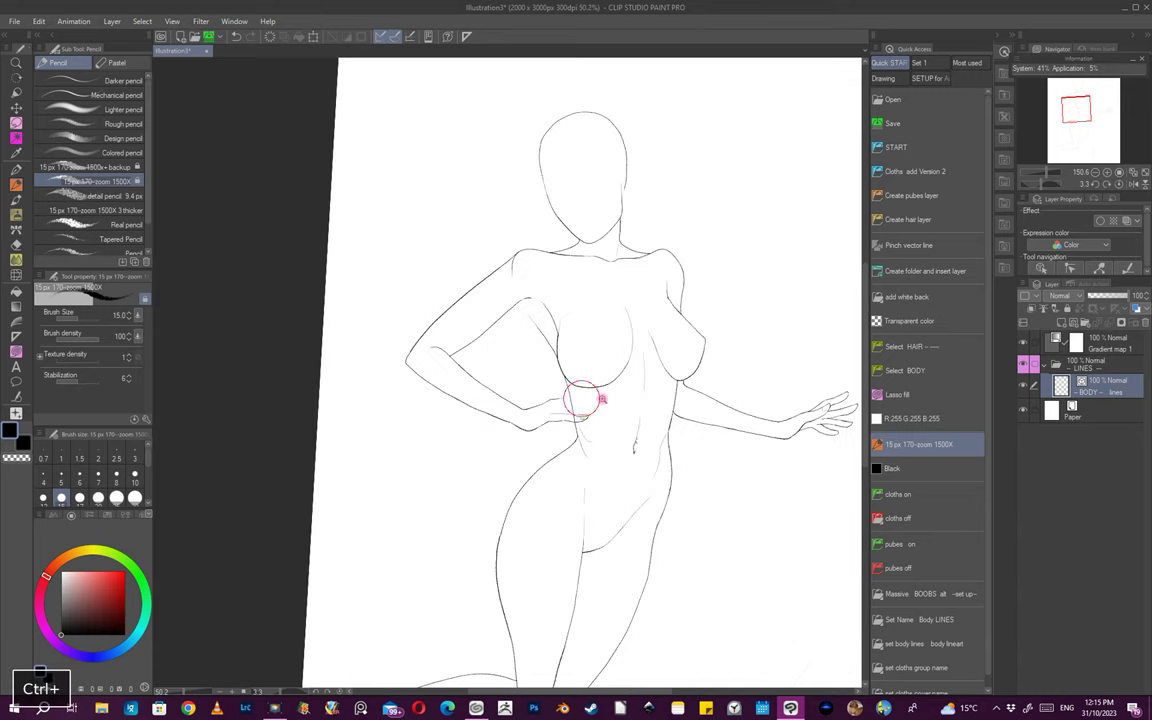
pyautogui.scroll(5, 586, 470)
# - Continue the back of the hand into the uppermost finger's top edge, crossing the waist line below the bust
pyautogui.moveTo(527, 393); pyautogui.dragTo(620, 372)
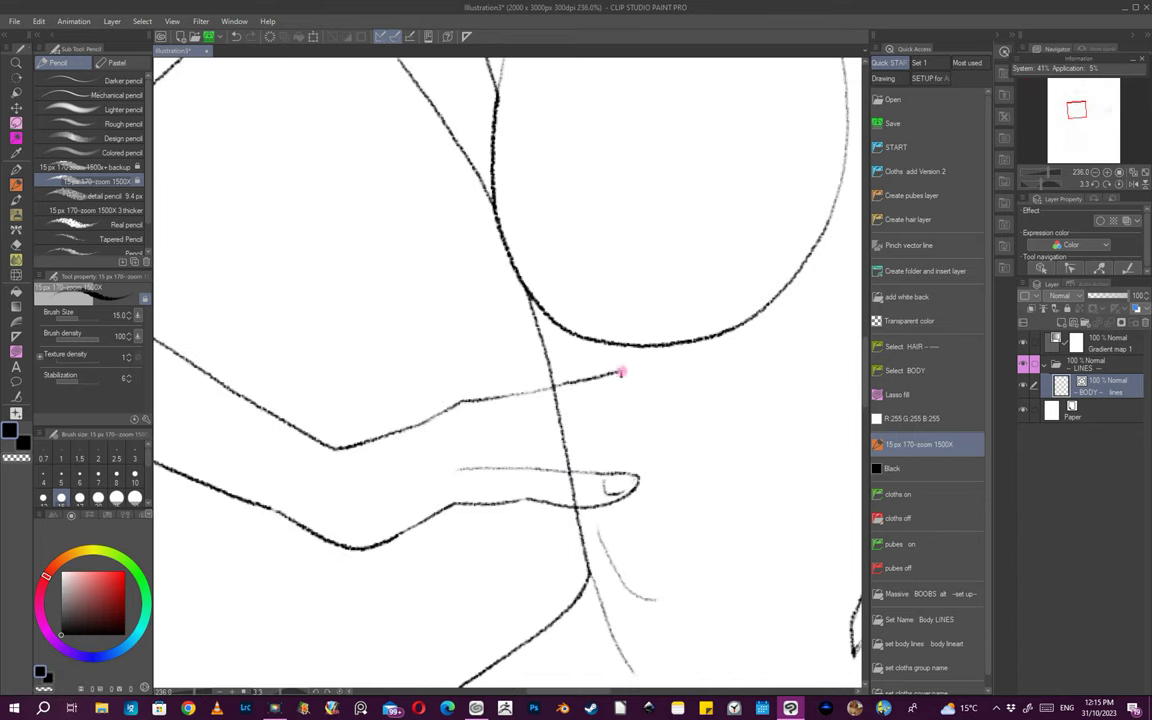
pyautogui.scroll(-4, 656, 397)
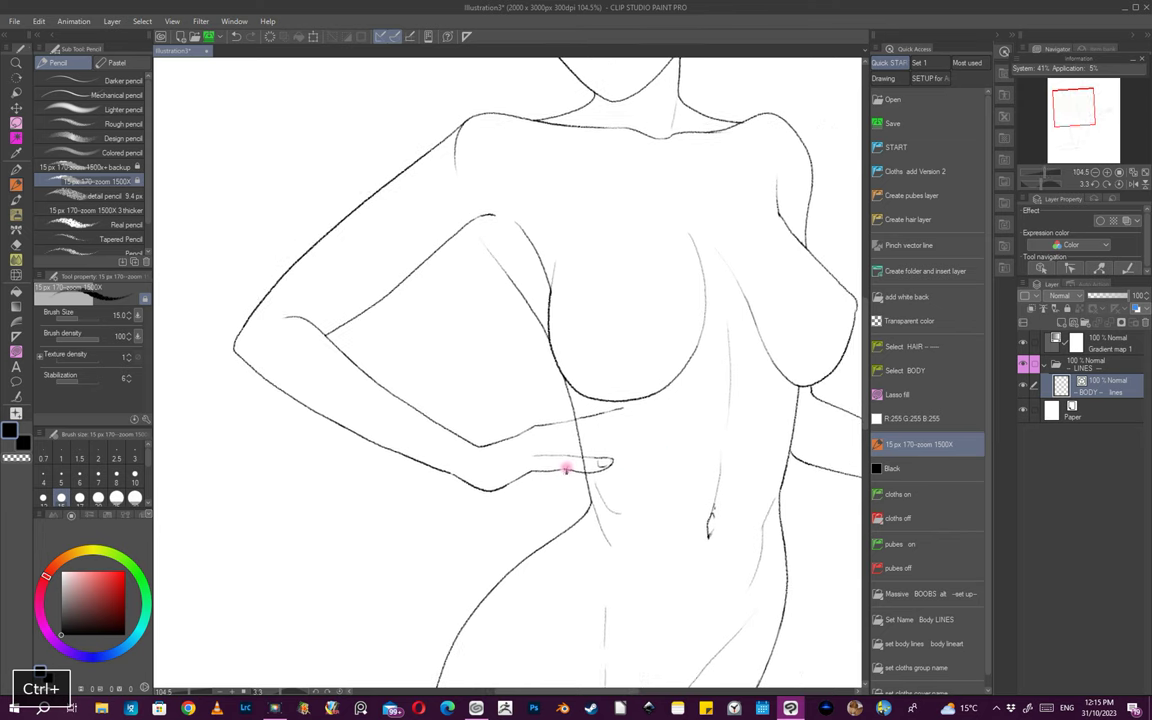
pyautogui.press('space')
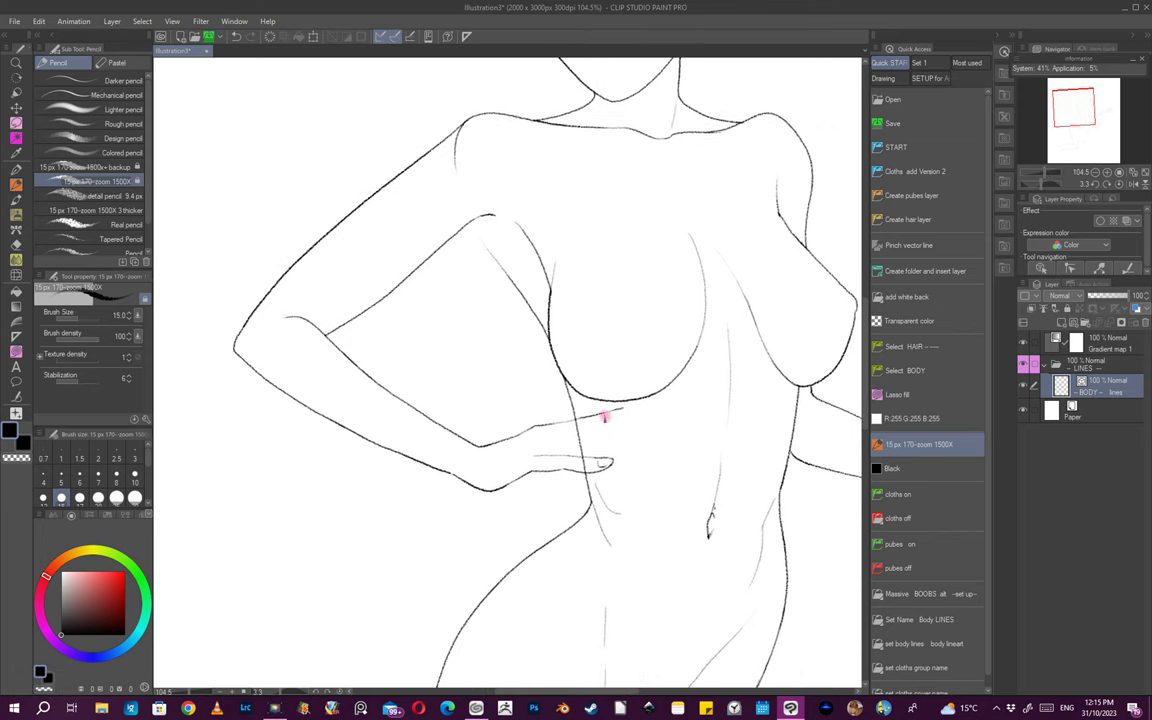
pyautogui.press('space')
pyautogui.scroll(4, 604, 417)
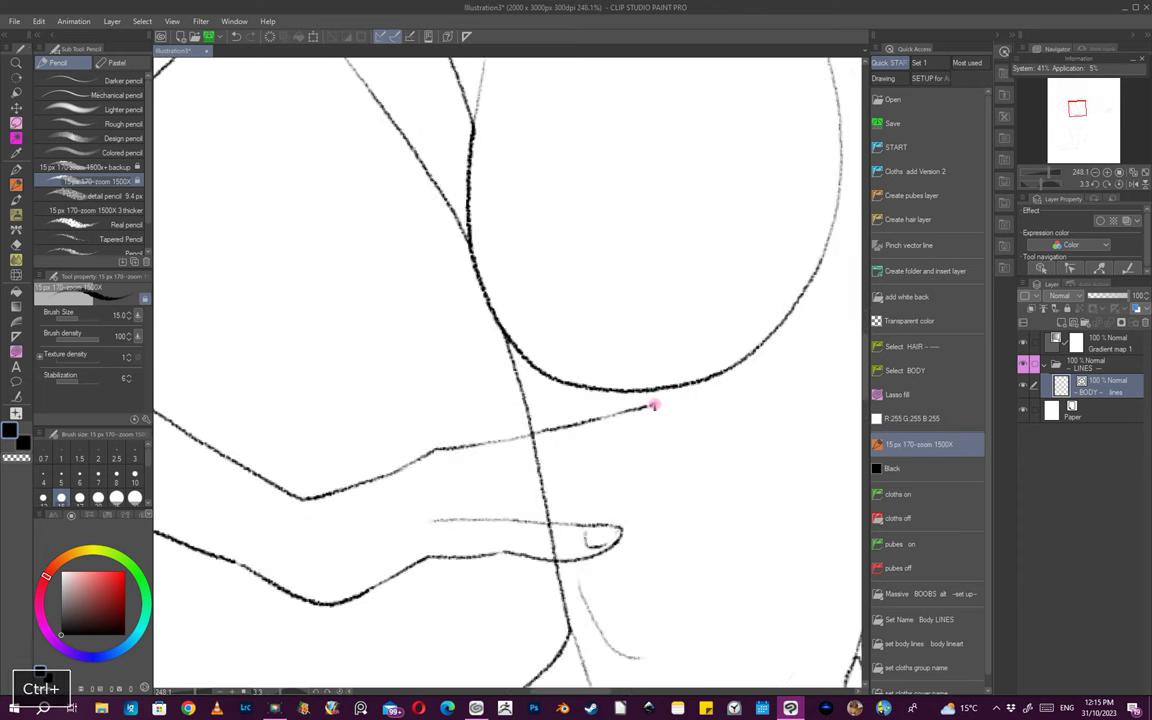
# - Round off the uppermost finger's tip and draw its underside back toward the hand
pyautogui.moveTo(653, 405); pyautogui.dragTo(655, 417)
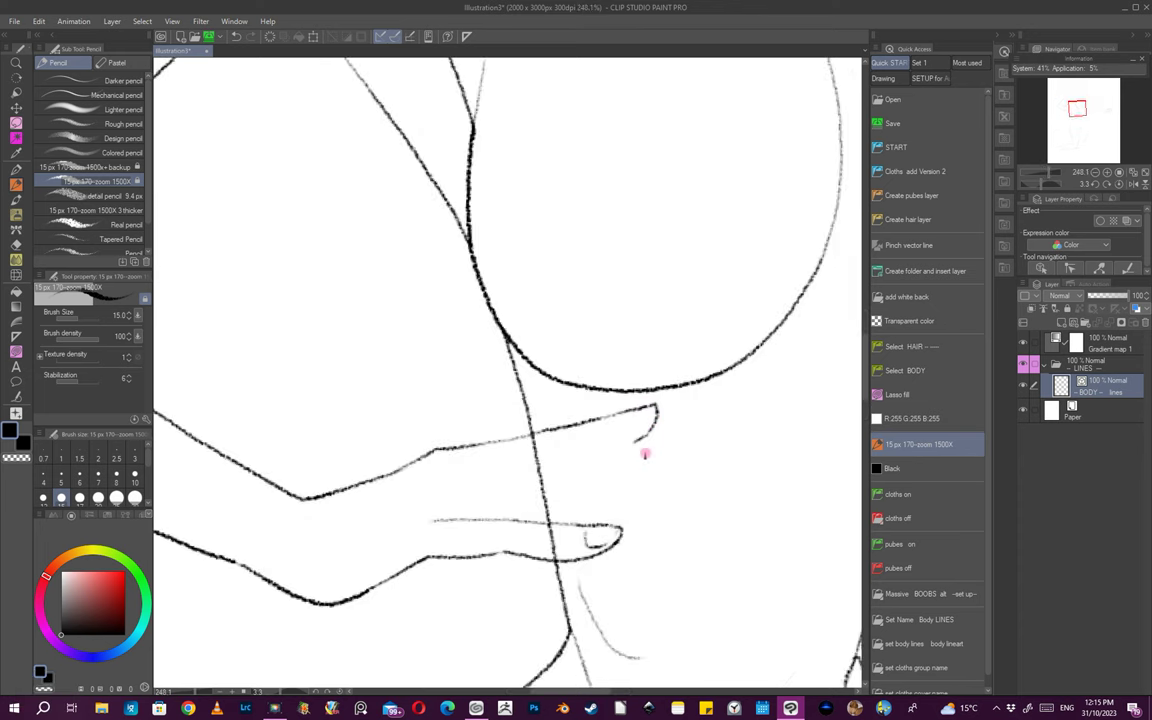
pyautogui.scroll(2, 658, 438)
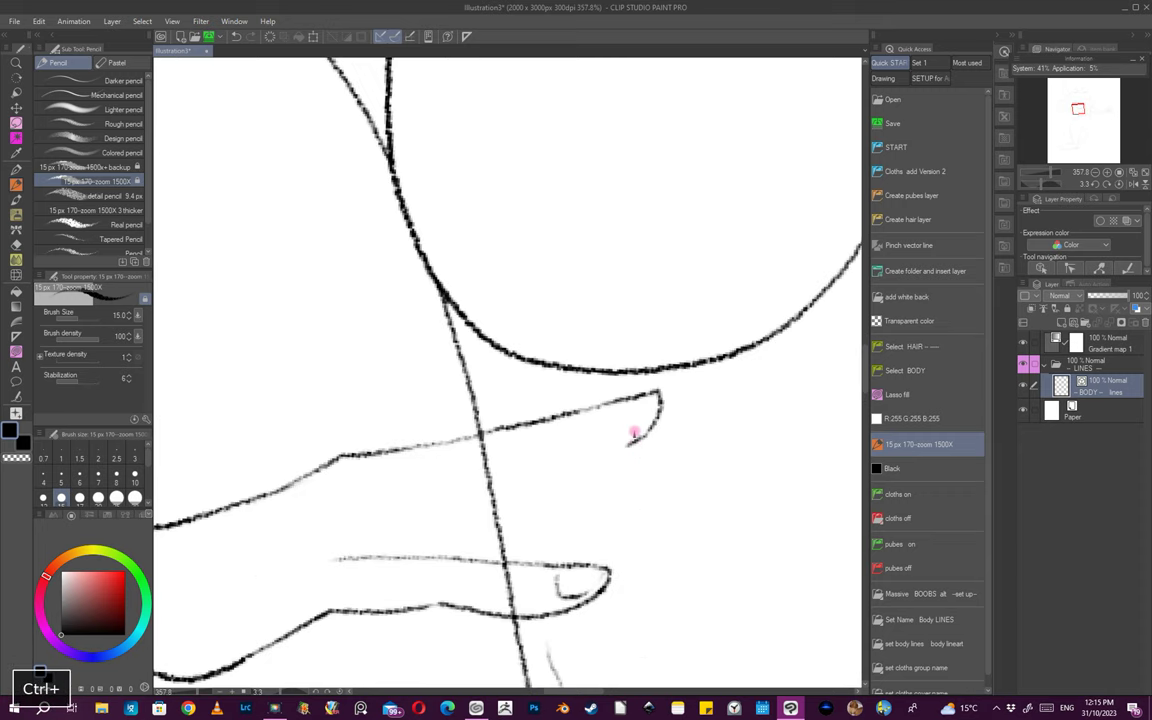
pyautogui.hotkey('ctrl', 'z')
pyautogui.moveTo(656, 400)
pyautogui.mouseDown()
pyautogui.moveTo(630, 442)
pyautogui.moveTo(476, 488)
pyautogui.mouseUp()
pyautogui.hotkey('ctrl', 'z')
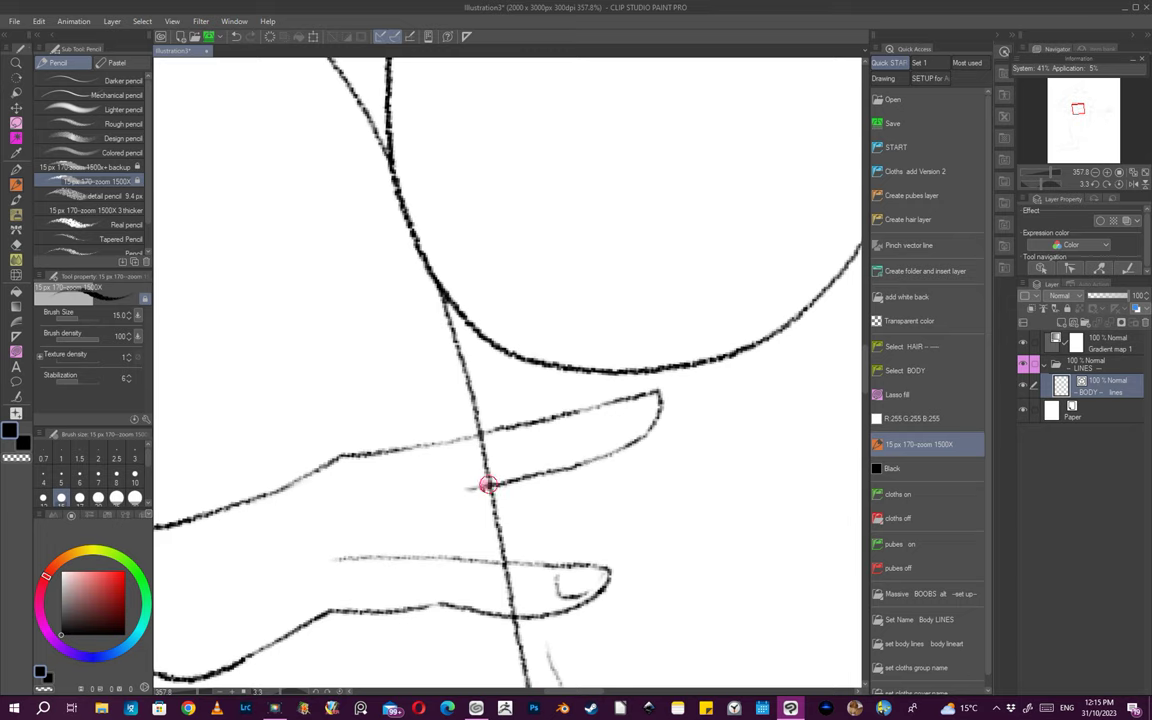
pyautogui.scroll(-8, 410, 500)
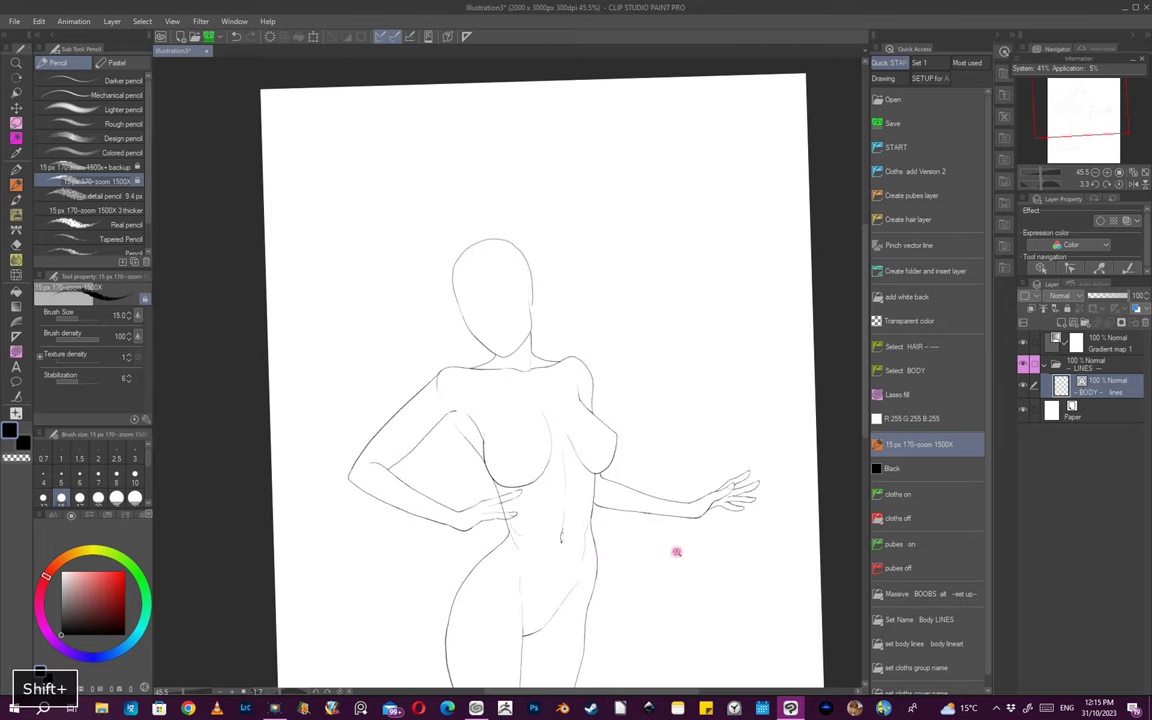
pyautogui.scroll(2, 684, 537)
pyautogui.scroll(-1, 732, 443)
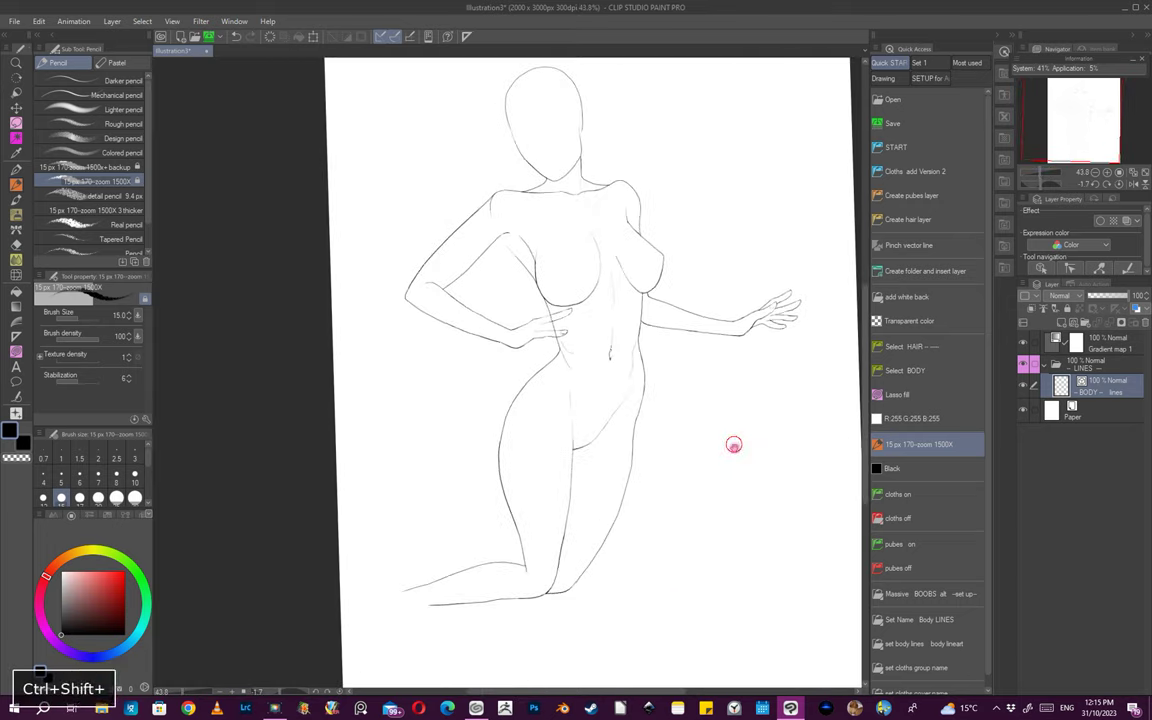
pyautogui.scroll(1, 732, 445)
pyautogui.moveTo(728, 446); pyautogui.dragTo(527, 465)
pyautogui.scroll(5, 578, 440)
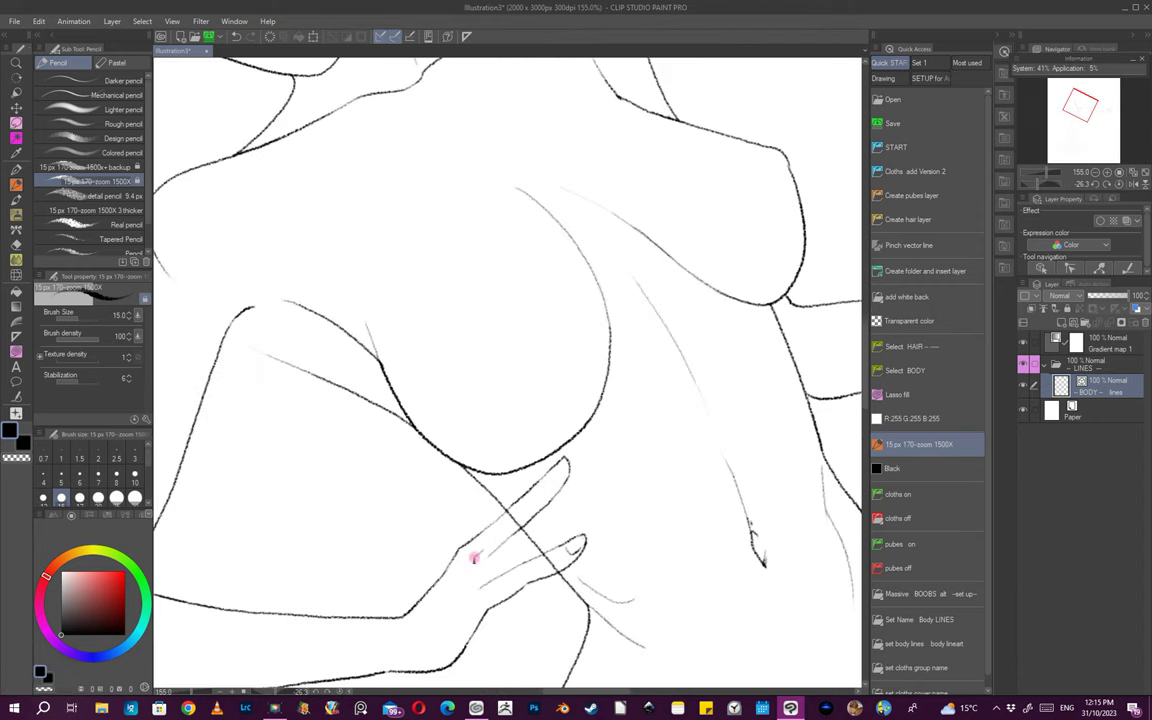
pyautogui.hotkey('ctrl', 'z')
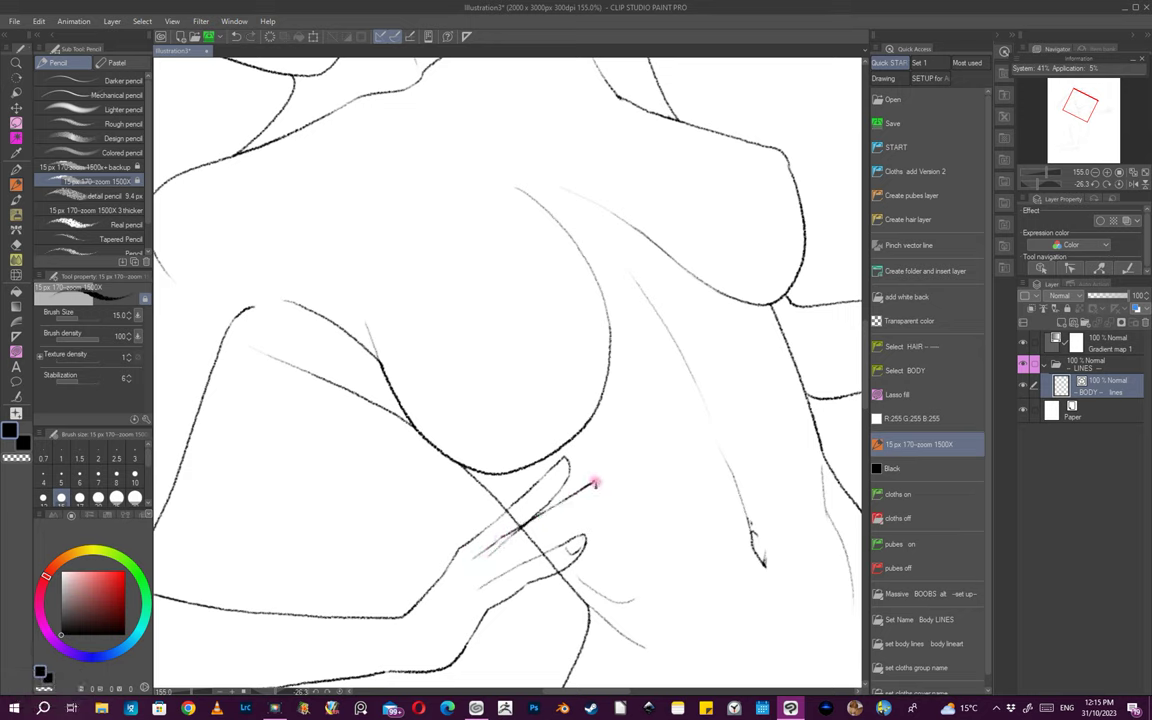
pyautogui.hotkey('ctrl', 'z')
# - Draw the two middle fingers between the uppermost and lowest fingers of the hand at the waist
pyautogui.scroll(-5, 576, 574)
pyautogui.moveTo(594, 563); pyautogui.dragTo(612, 524)
pyautogui.moveTo(630, 550); pyautogui.dragTo(720, 461)
pyautogui.moveTo(630, 472); pyautogui.dragTo(700, 470)
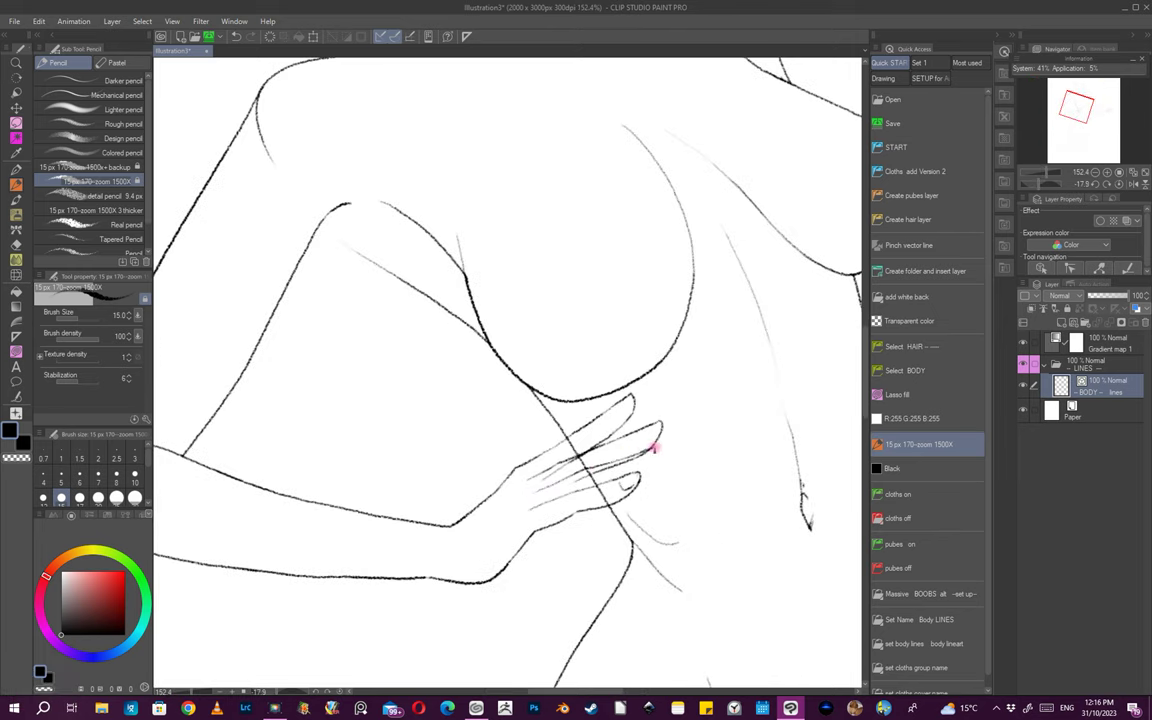
pyautogui.press('e')
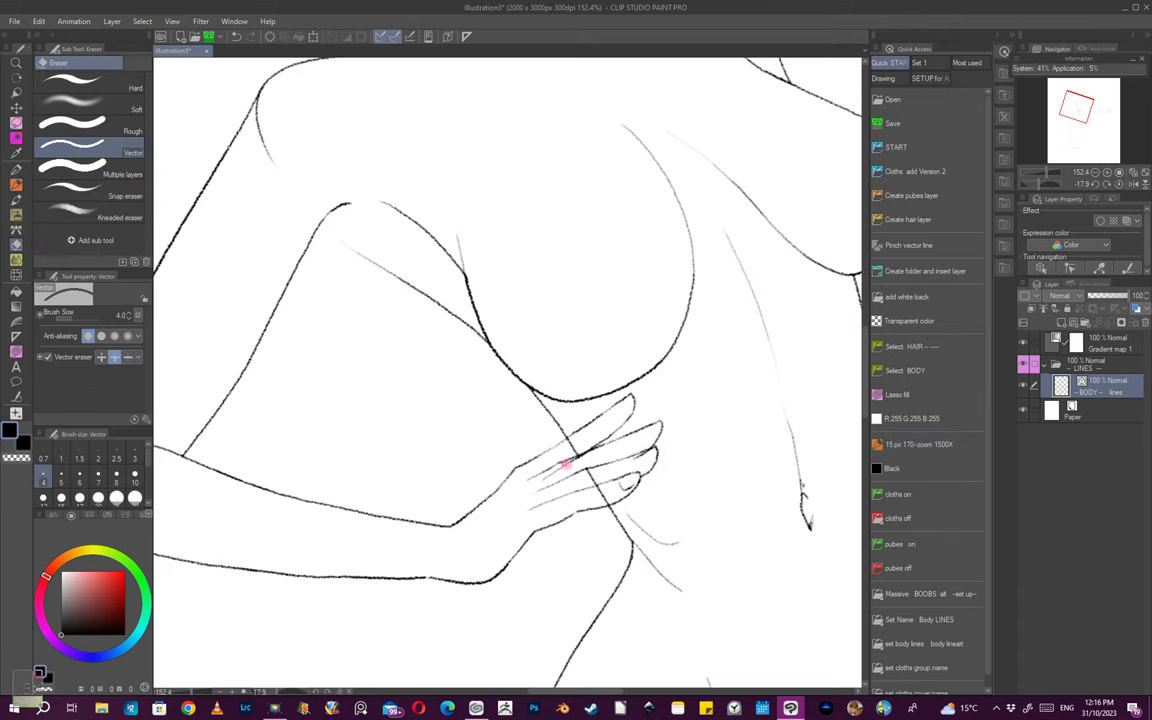
pyautogui.hotkey('ctrl', 'z')
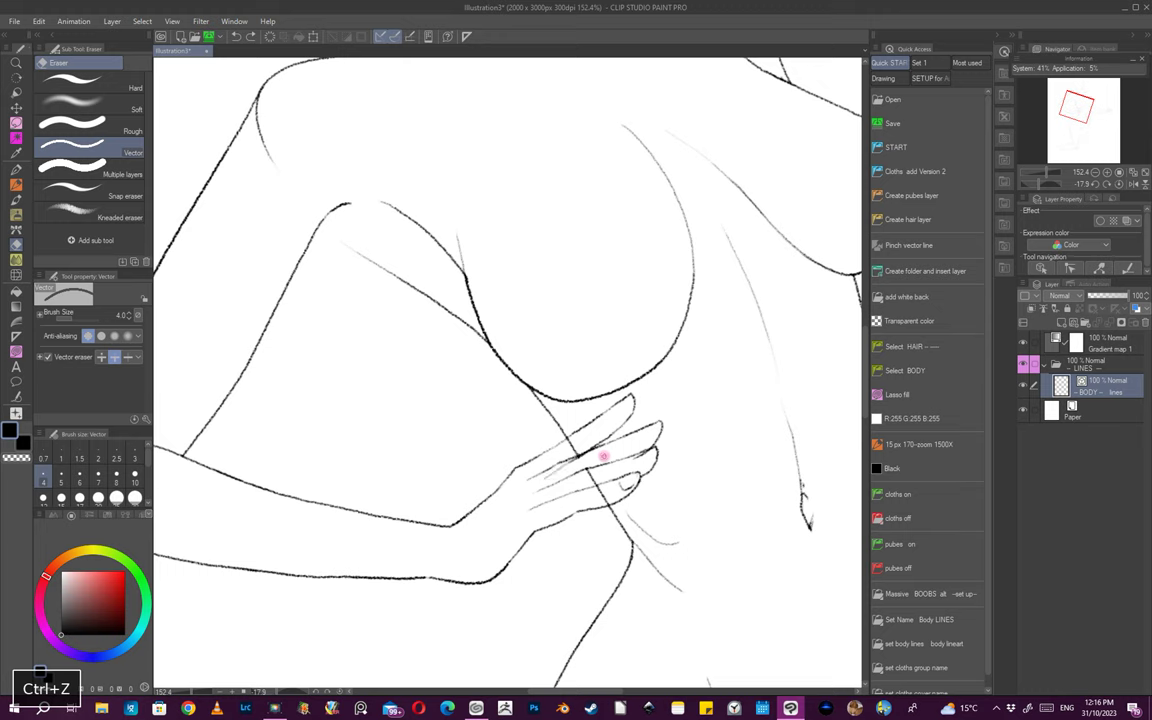
pyautogui.hotkey('ctrl', 'z')
# - Touch up the third finger's edges and tip with the pencil between its neighbouring fingers
pyautogui.press('p')
pyautogui.moveTo(636, 478); pyautogui.dragTo(592, 492)
pyautogui.moveTo(655, 455)
pyautogui.mouseDown()
pyautogui.moveTo(607, 537)
pyautogui.moveTo(525, 540)
pyautogui.mouseUp()
pyautogui.moveTo(560, 522); pyautogui.dragTo(682, 493)
pyautogui.scroll(8, 681, 492)
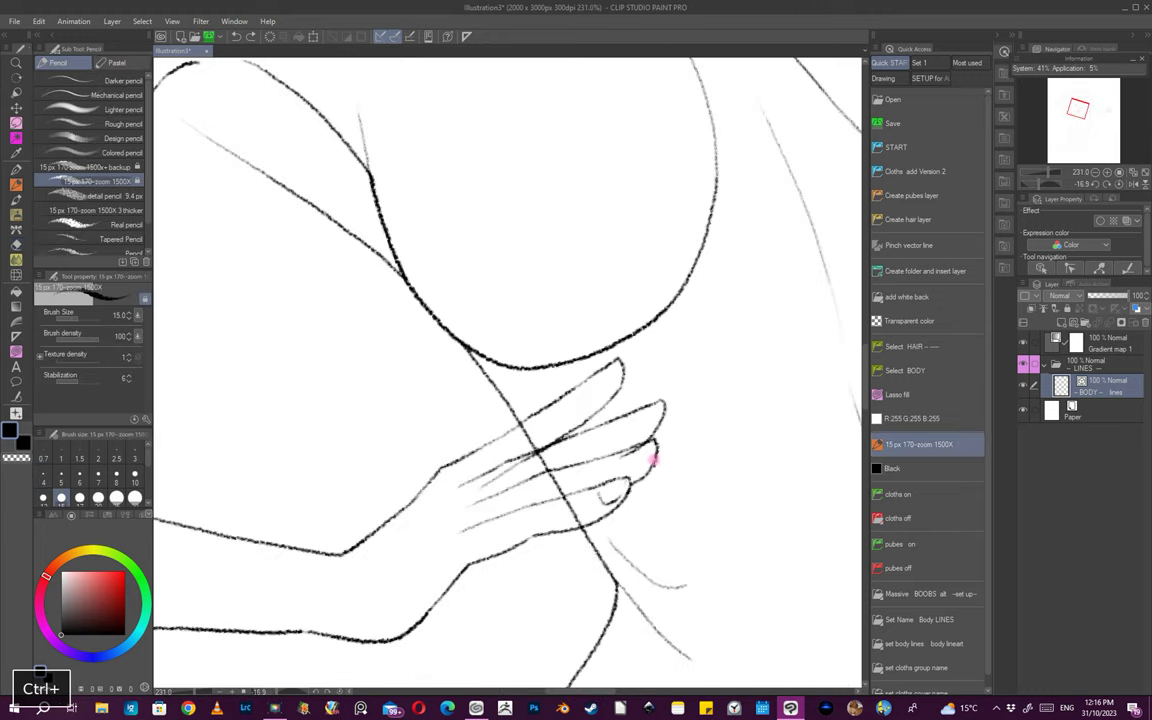
# - Clean up the overlapping strokes where the second finger meets the third fingertip, using the vector eraser
pyautogui.press('e')
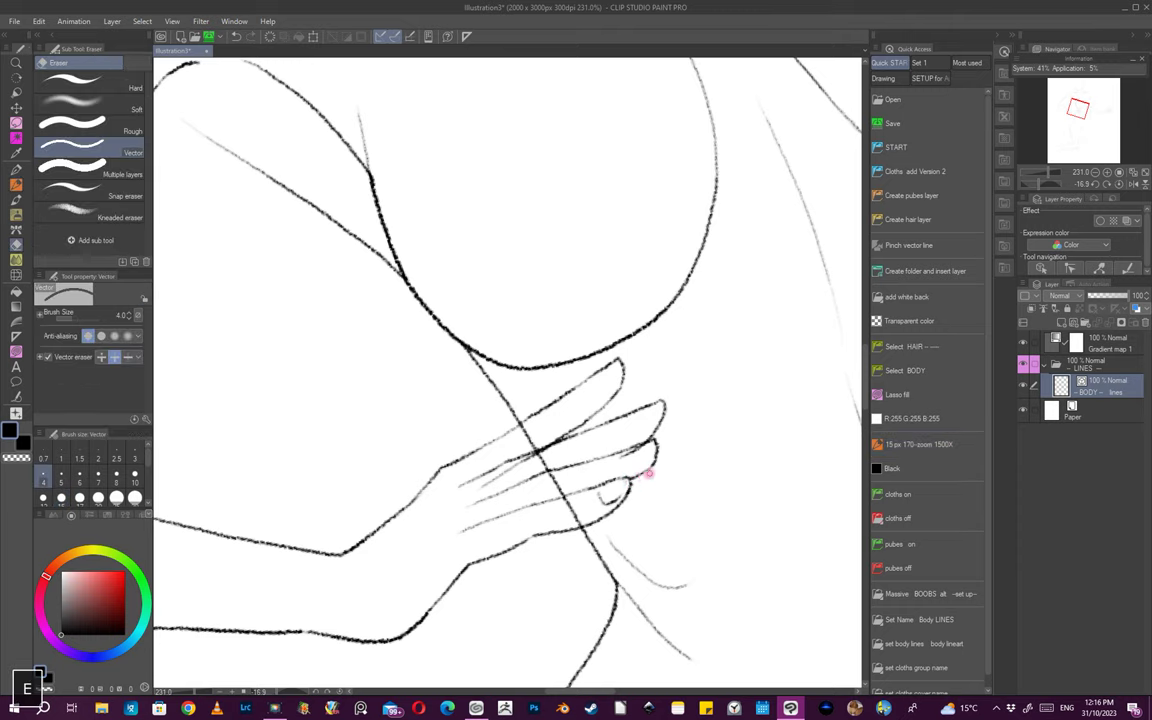
pyautogui.press('e')
pyautogui.press('p')
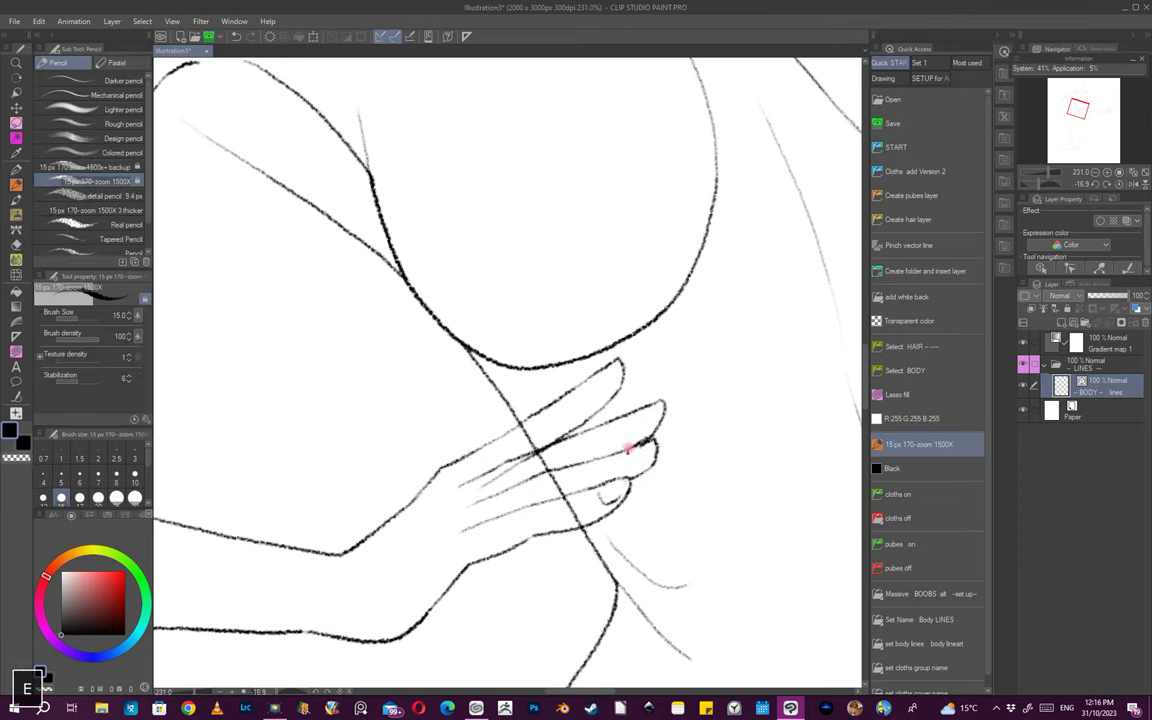
pyautogui.press('e')
pyautogui.hotkey('ctrl', 'z')
pyautogui.moveTo(656, 436); pyautogui.dragTo(621, 449)
pyautogui.press('e')
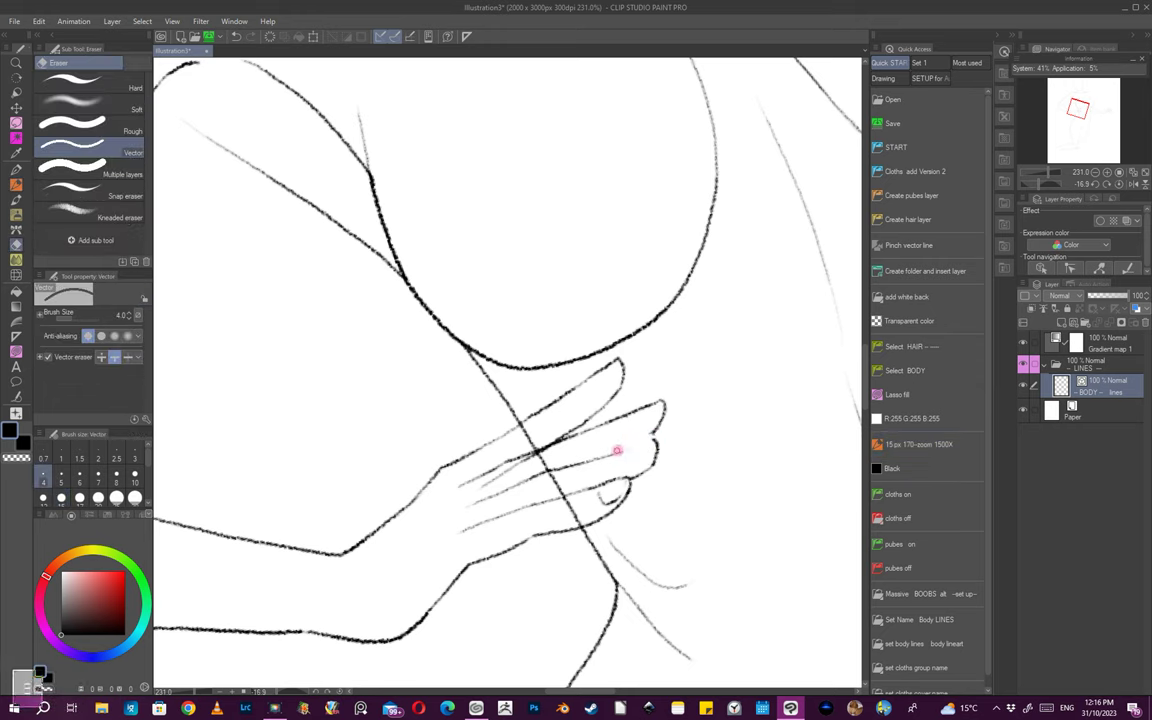
# - Redraw the missing underside of the second finger's tip and draw fingernails on the uppermost and second fingers of the waist hand
pyautogui.press('p')
pyautogui.hotkey('ctrl', 'z')
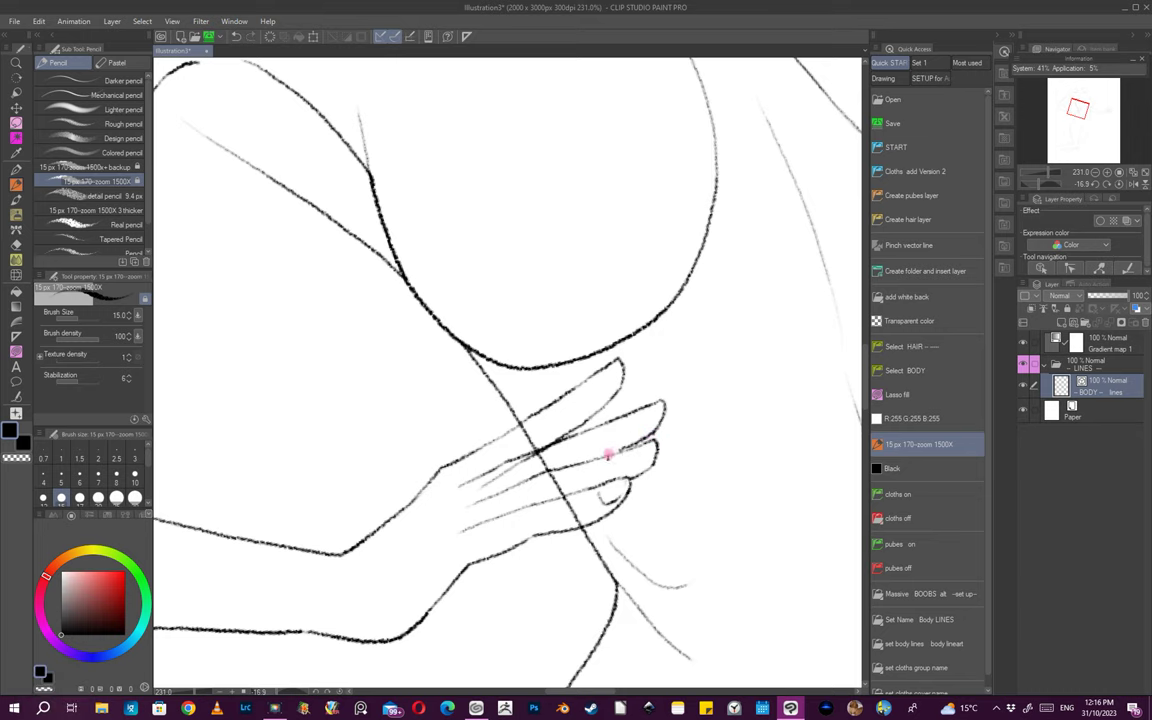
pyautogui.scroll(-5, 612, 454)
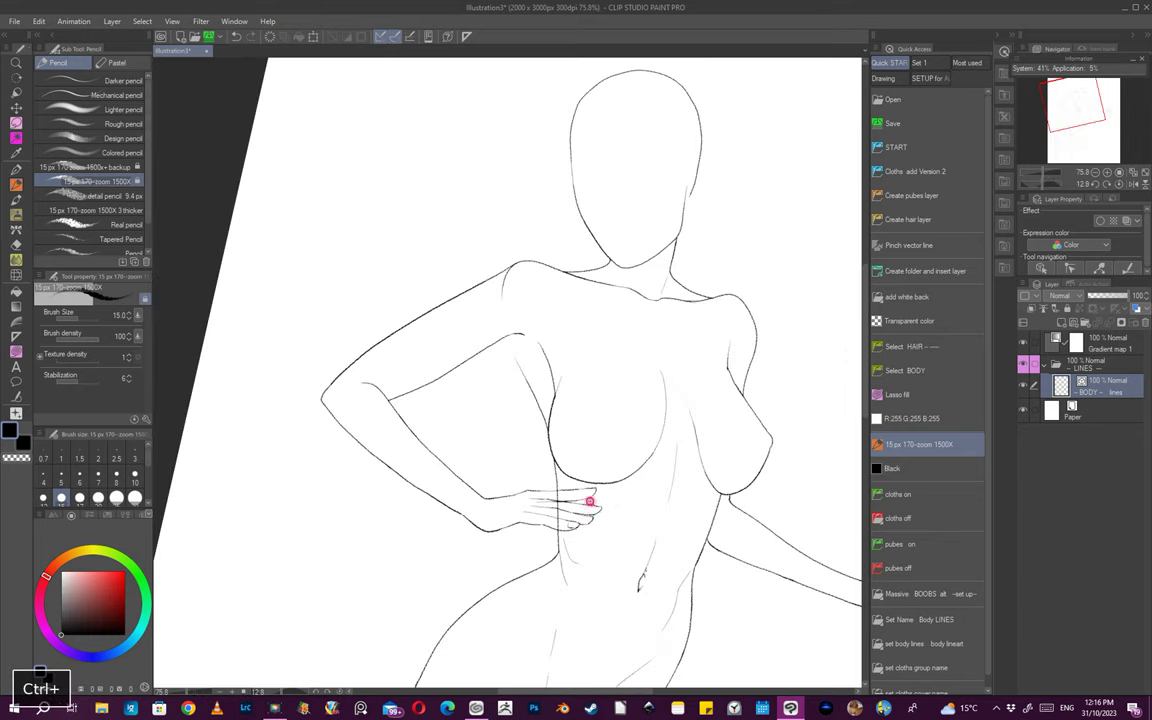
pyautogui.scroll(4, 590, 501)
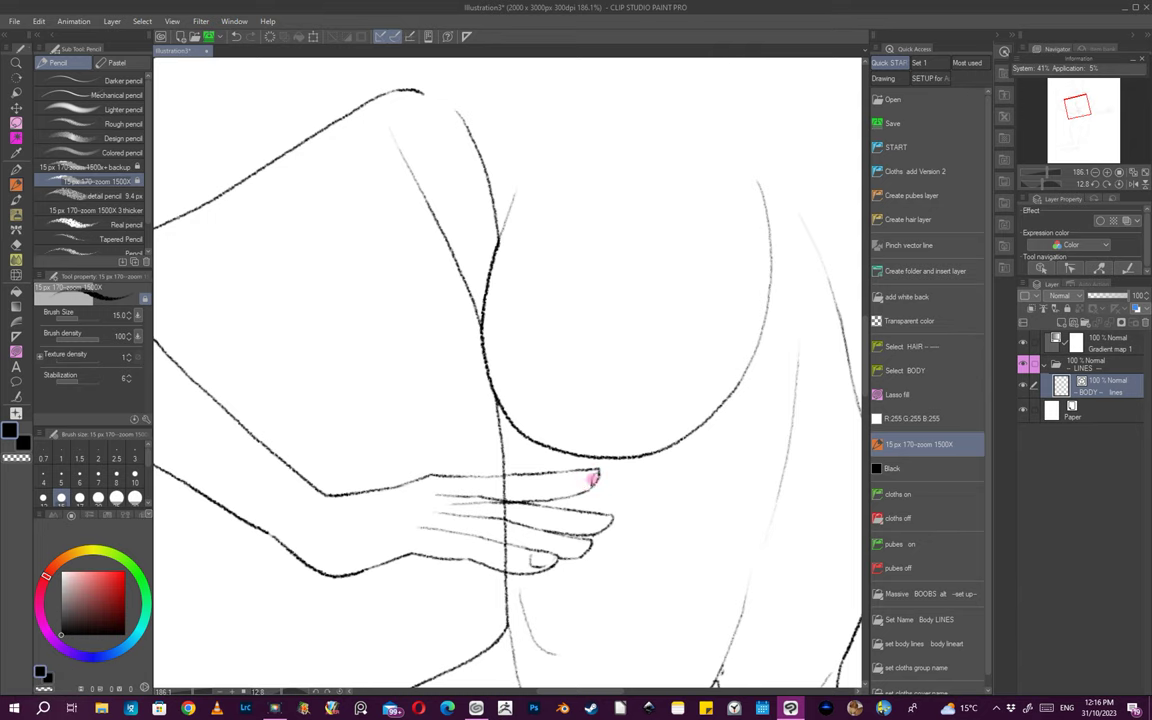
pyautogui.moveTo(569, 485); pyautogui.dragTo(567, 480)
pyautogui.scroll(-2, 620, 505)
pyautogui.scroll(3, 618, 508)
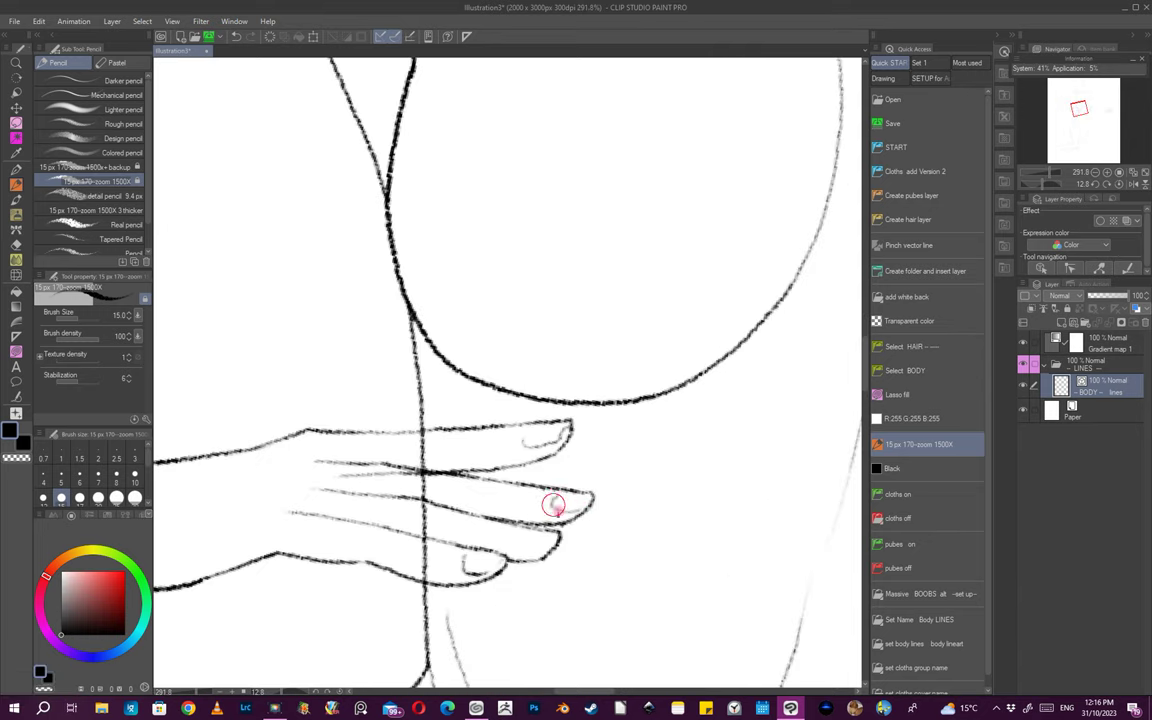
# - Draw the fingernail on the third finger of the hand at the waist
pyautogui.scroll(-3, 560, 510)
pyautogui.scroll(3, 590, 510)
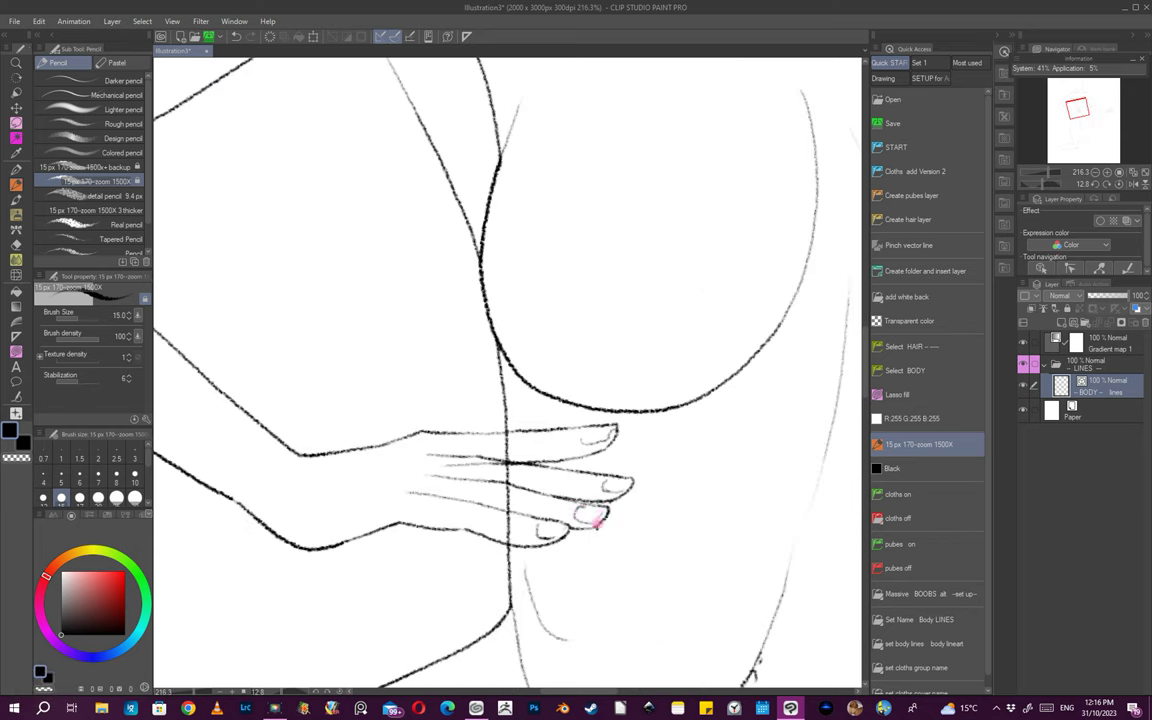
pyautogui.scroll(-3, 590, 522)
pyautogui.scroll(3, 612, 527)
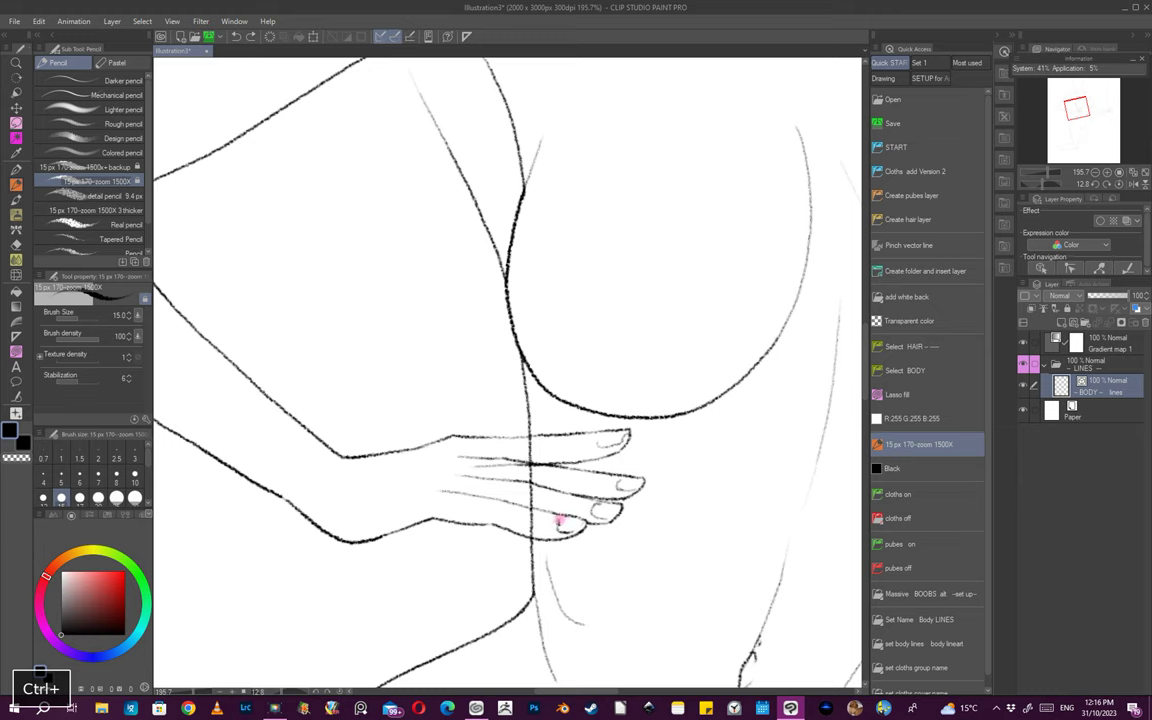
pyautogui.scroll(-4, 590, 550)
pyautogui.scroll(4, 650, 500)
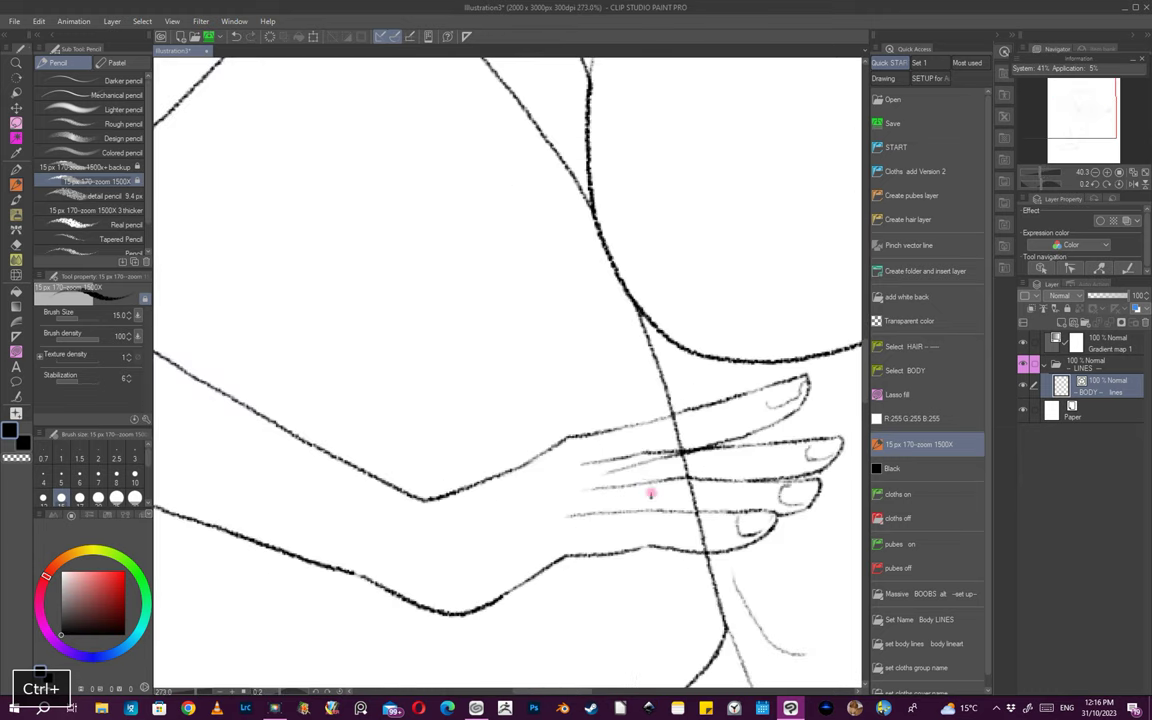
# - Erase the stray overlapping stroke between the uppermost and second fingers with the vector eraser
pyautogui.press('e')
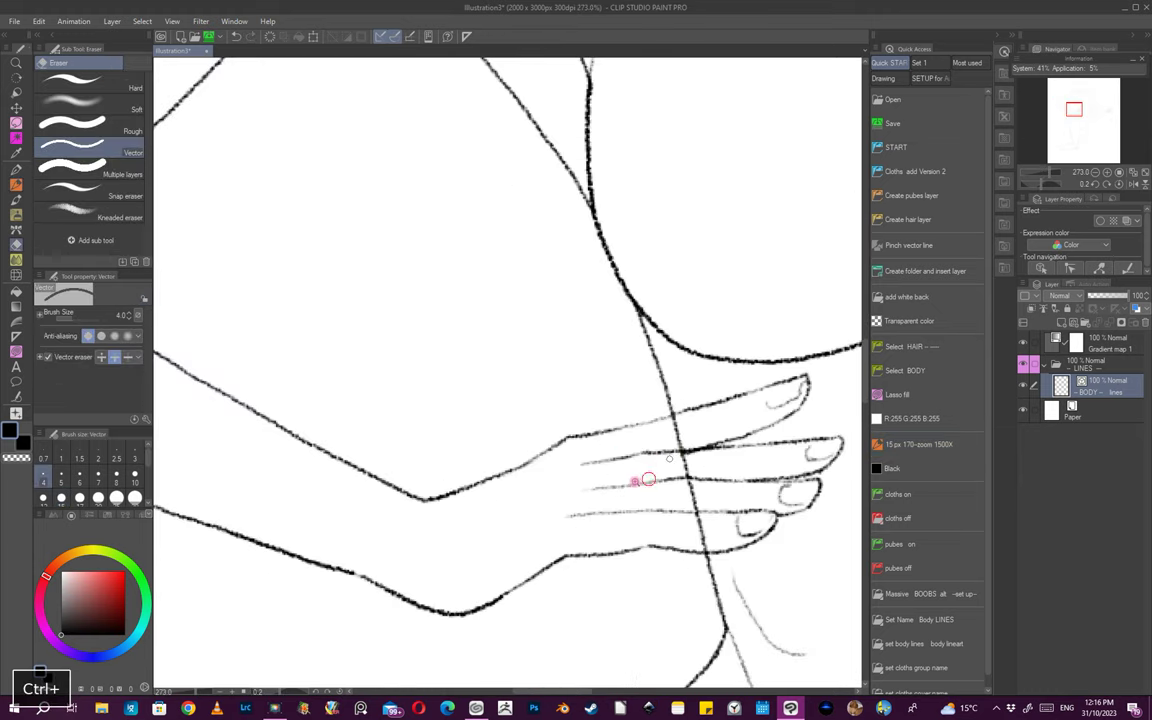
pyautogui.moveTo(648, 478); pyautogui.dragTo(575, 504)
pyautogui.moveTo(730, 522); pyautogui.dragTo(684, 528)
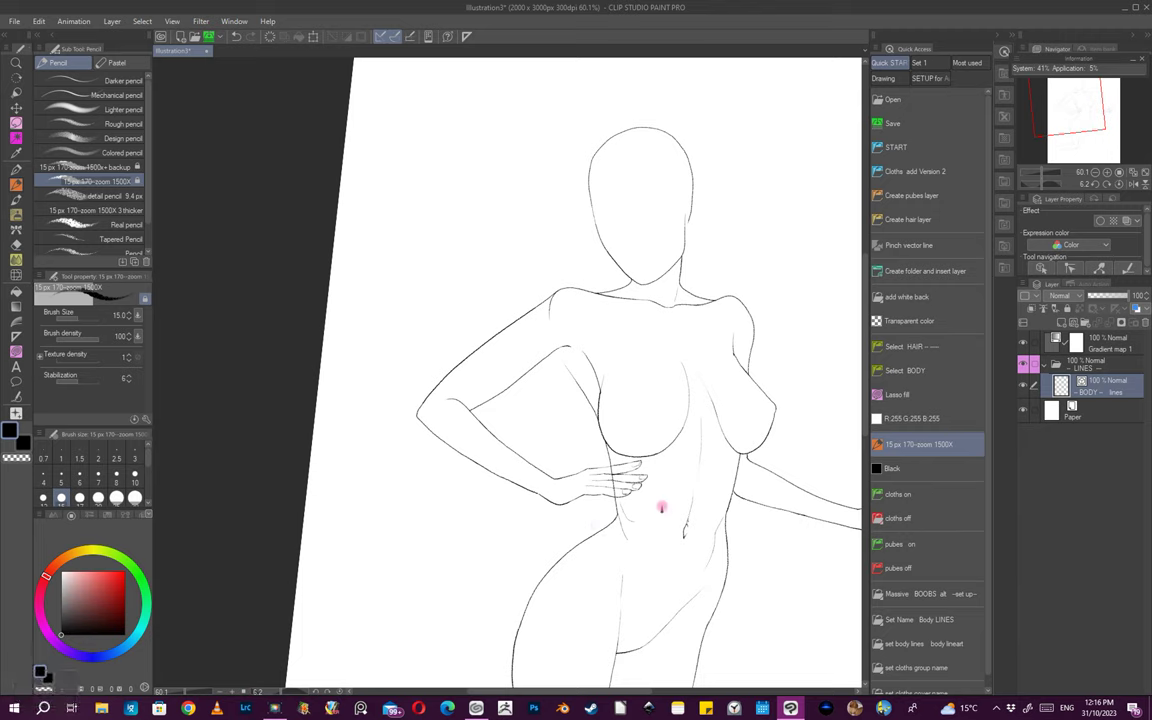
# - Add a new layer above the body lines and cover the waist line crossing the fingers with white lasso fills
pyautogui.click(1058, 312)
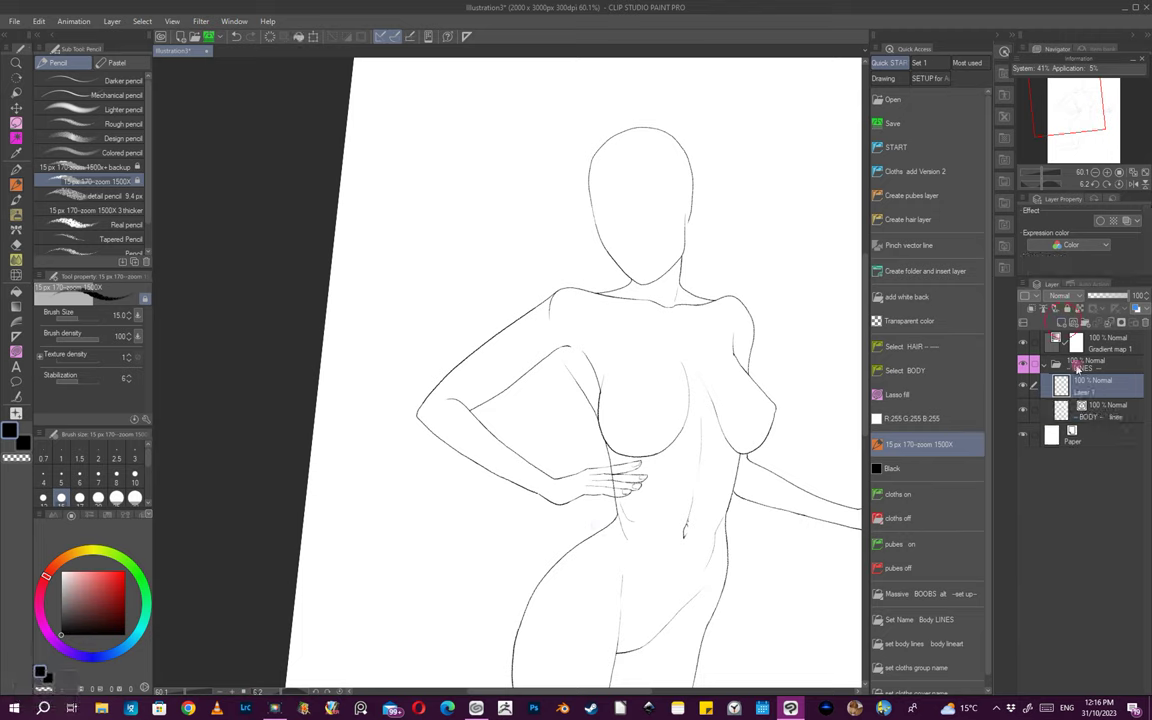
pyautogui.click(897, 394)
pyautogui.hotkey('ctrl', 'space')
pyautogui.moveTo(607, 478)
pyautogui.mouseDown()
pyautogui.moveTo(659, 489)
pyautogui.moveTo(627, 494)
pyautogui.mouseUp()
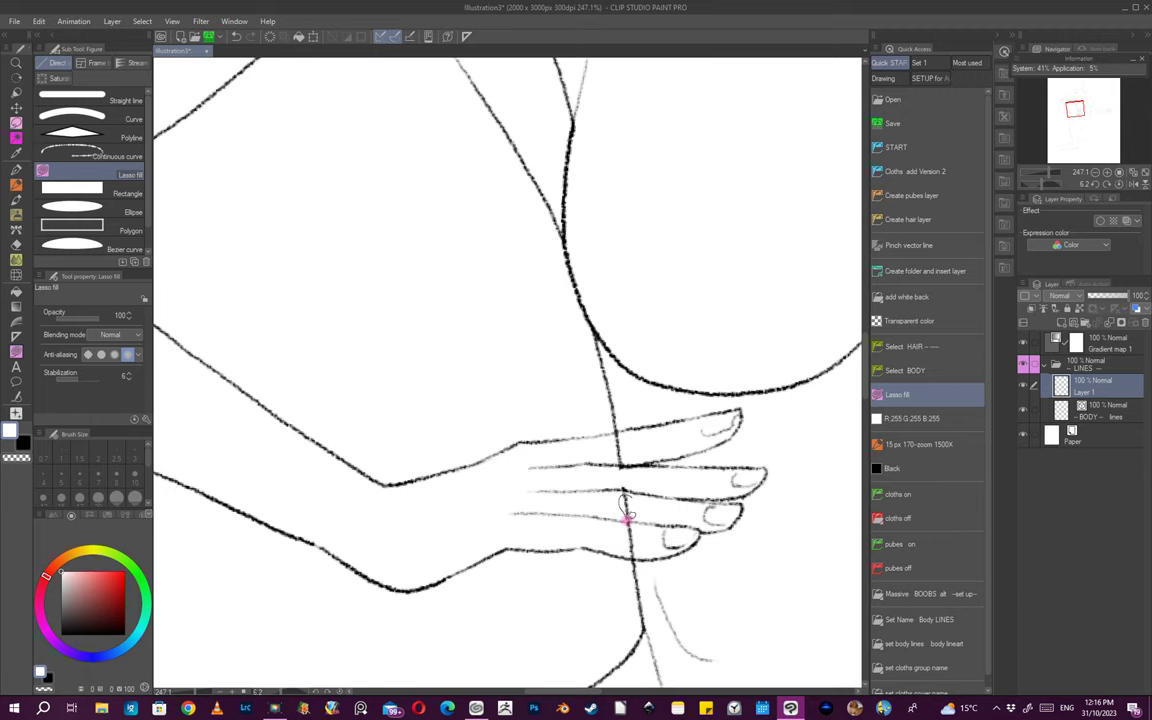
pyautogui.moveTo(635, 526); pyautogui.dragTo(627, 522)
pyautogui.moveTo(630, 476)
pyautogui.mouseDown()
pyautogui.moveTo(643, 475)
pyautogui.moveTo(619, 442)
pyautogui.mouseUp()
pyautogui.moveTo(671, 473); pyautogui.dragTo(592, 476)
pyautogui.moveTo(724, 502); pyautogui.dragTo(650, 496)
pyautogui.hotkey('ctrl', '+')
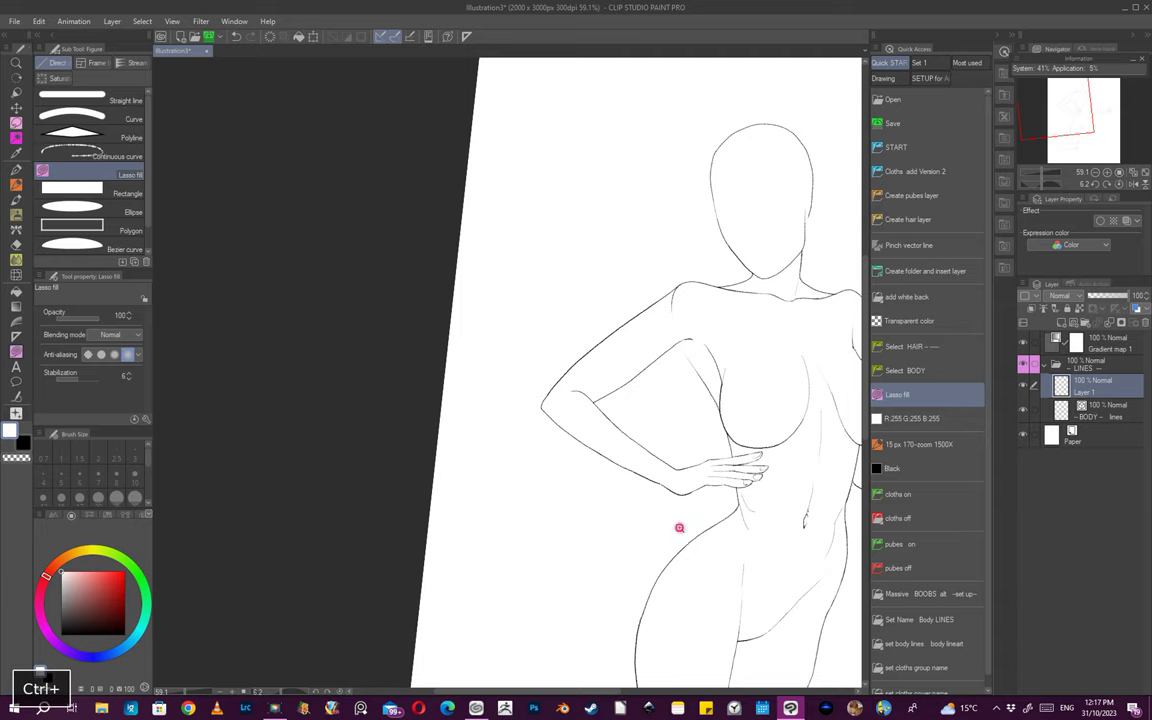
pyautogui.moveTo(679, 525); pyautogui.dragTo(643, 527)
pyautogui.moveTo(746, 561); pyautogui.dragTo(795, 553)
pyautogui.moveTo(712, 498)
pyautogui.mouseDown()
pyautogui.moveTo(673, 485)
pyautogui.moveTo(699, 477)
pyautogui.moveTo(687, 486)
pyautogui.moveTo(733, 512)
pyautogui.moveTo(743, 481)
pyautogui.moveTo(738, 541)
pyautogui.moveTo(689, 450)
pyautogui.moveTo(720, 447)
pyautogui.moveTo(680, 483)
pyautogui.moveTo(746, 522)
pyautogui.moveTo(690, 522)
pyautogui.moveTo(695, 484)
pyautogui.mouseUp()
# - Return to the body lines layer with the black 15 px pencil and darken the uppermost finger's upper edge
pyautogui.hotkey('ctrl', 'space')
pyautogui.click(1086, 416)
pyautogui.click(955, 449)
pyautogui.click(922, 469)
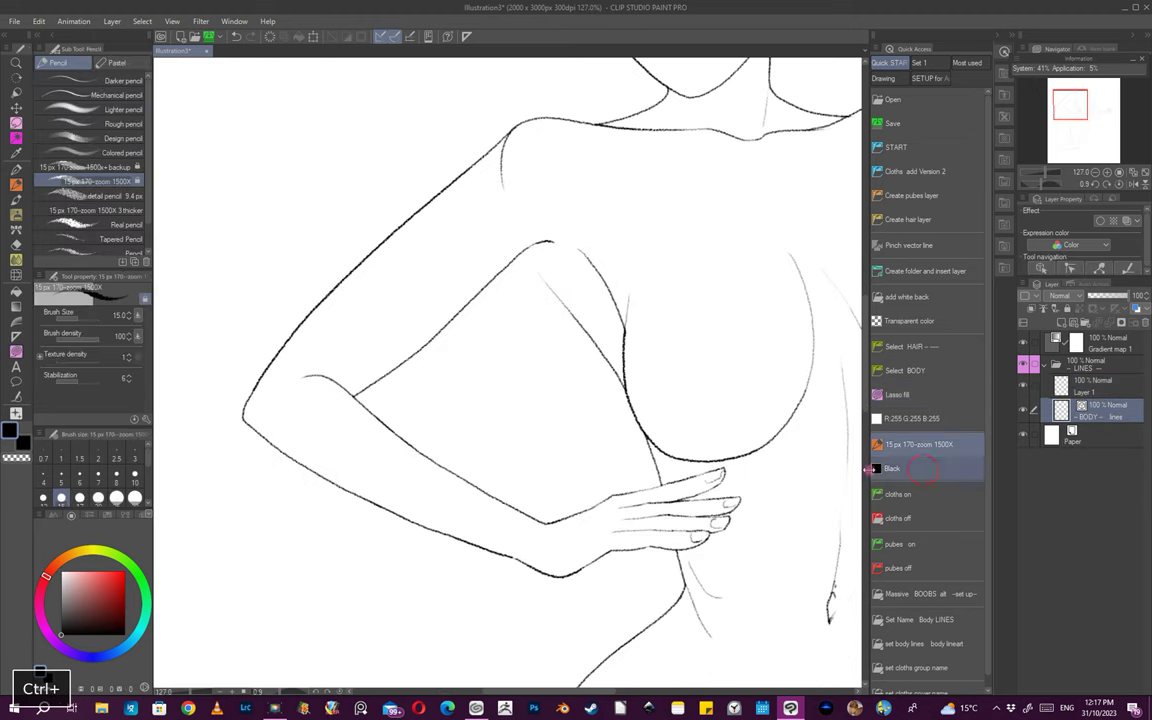
pyautogui.moveTo(619, 492); pyautogui.dragTo(638, 490)
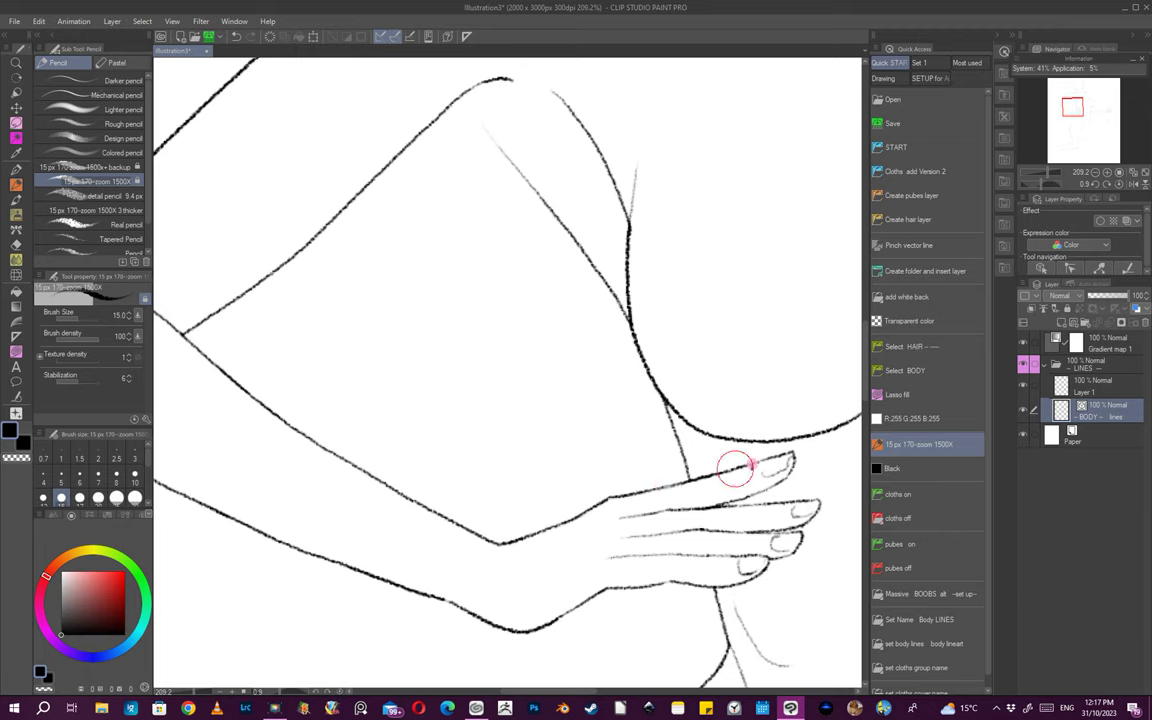
pyautogui.moveTo(792, 488); pyautogui.dragTo(708, 507)
pyautogui.moveTo(789, 568); pyautogui.dragTo(741, 547)
pyautogui.moveTo(614, 491); pyautogui.dragTo(789, 422)
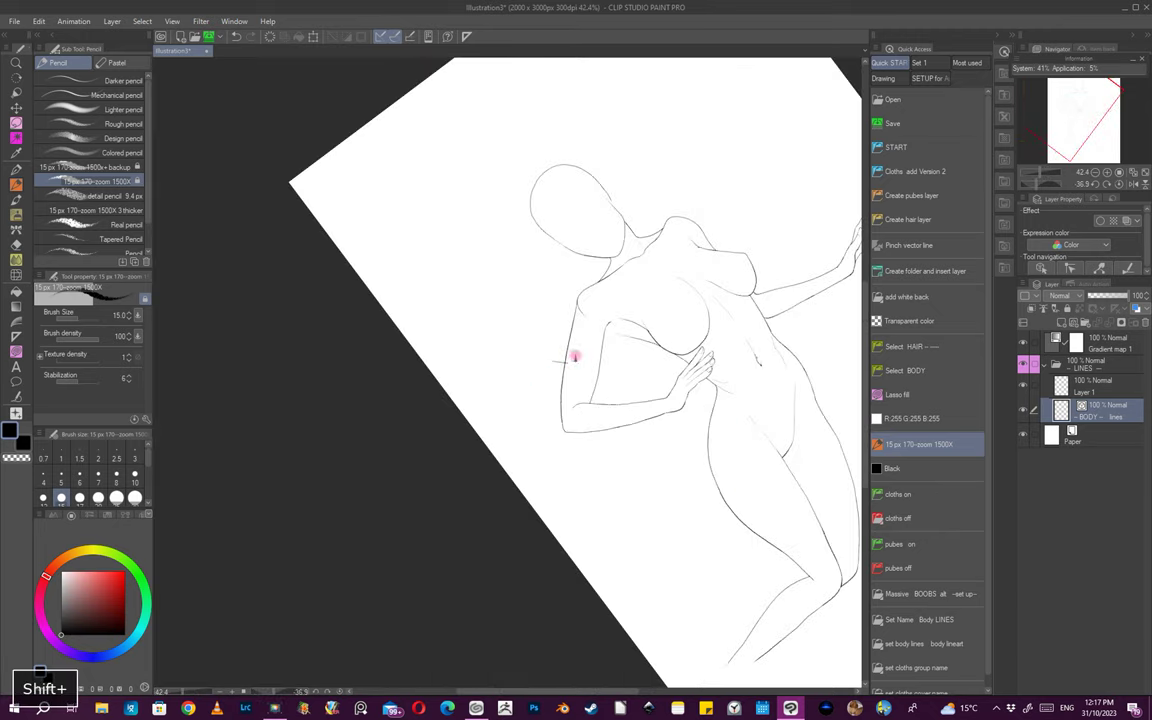
pyautogui.moveTo(774, 496); pyautogui.dragTo(722, 527)
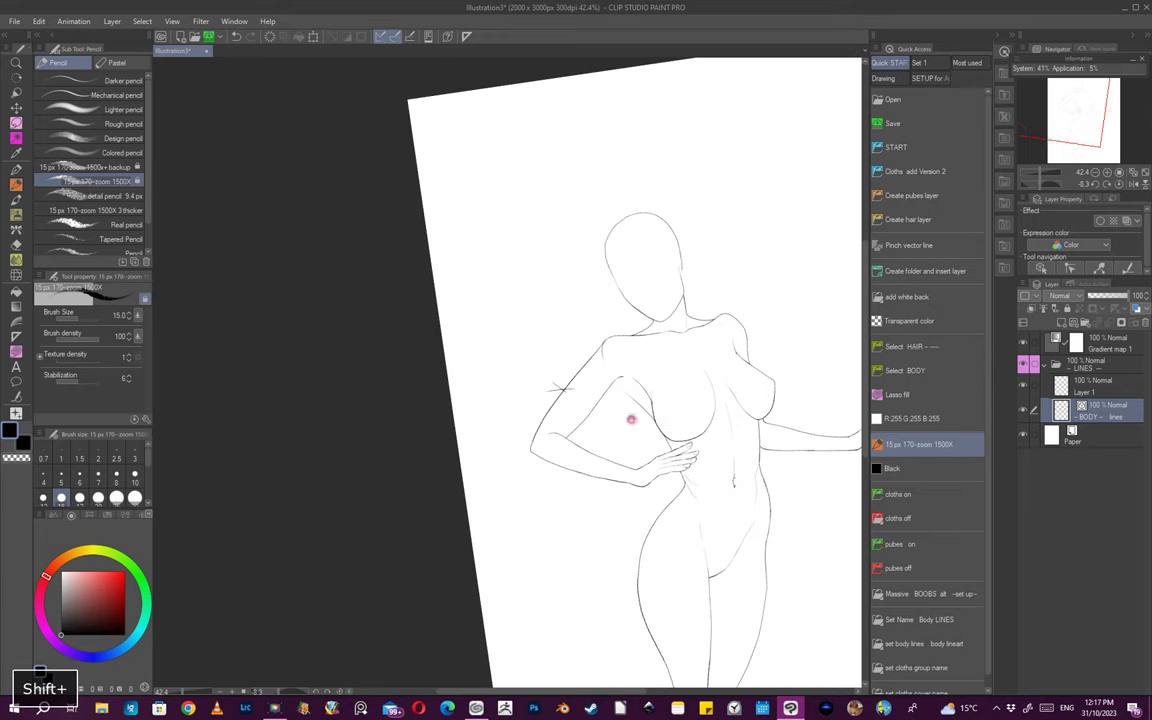
pyautogui.moveTo(606, 452)
pyautogui.mouseDown()
pyautogui.moveTo(625, 386)
pyautogui.moveTo(594, 380)
pyautogui.moveTo(625, 481)
pyautogui.moveTo(653, 400)
pyautogui.moveTo(671, 414)
pyautogui.mouseUp()
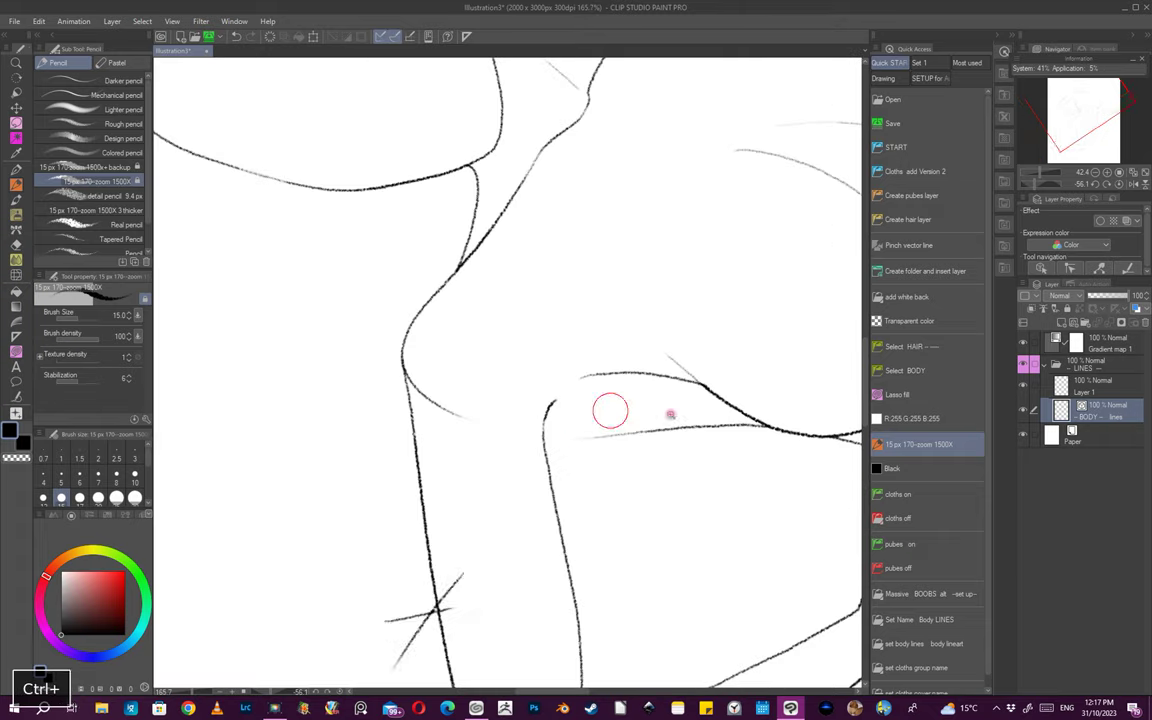
pyautogui.hotkey('ctrl', 'z')
pyautogui.hotkey('ctrl', 'z')
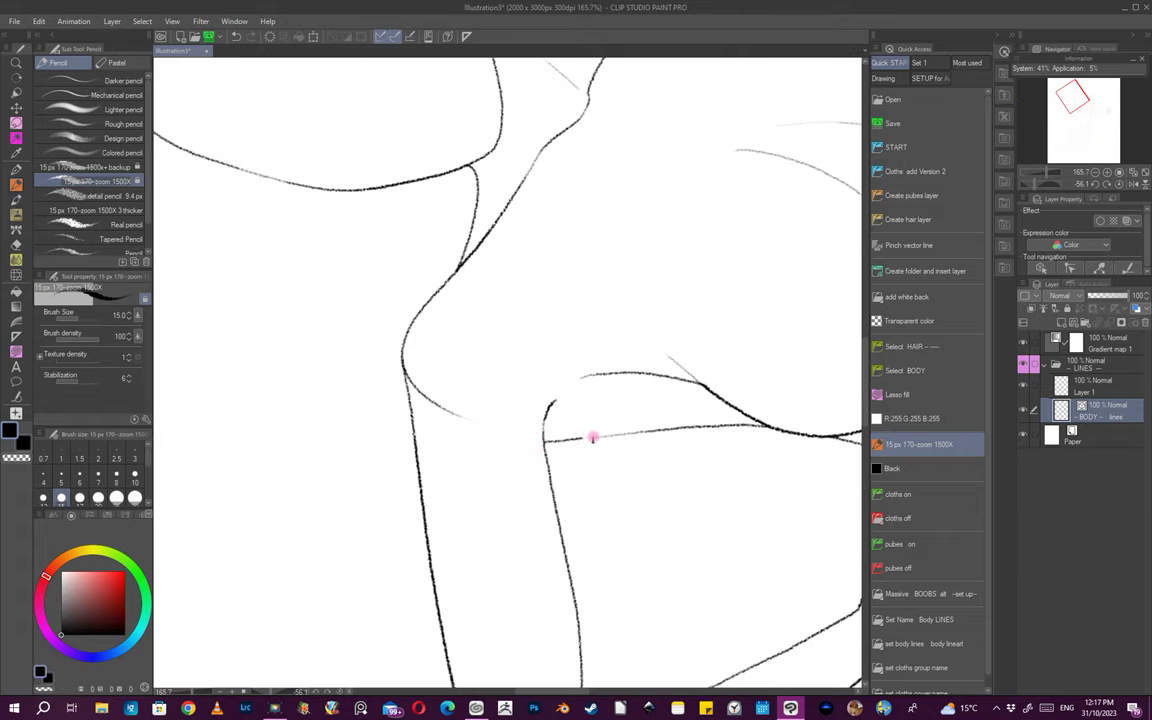
# - Extend the torso's side line beside the breast to meet the inner edge of the bent upper arm
pyautogui.moveTo(805, 437); pyautogui.dragTo(787, 488)
pyautogui.moveTo(787, 488); pyautogui.dragTo(753, 504)
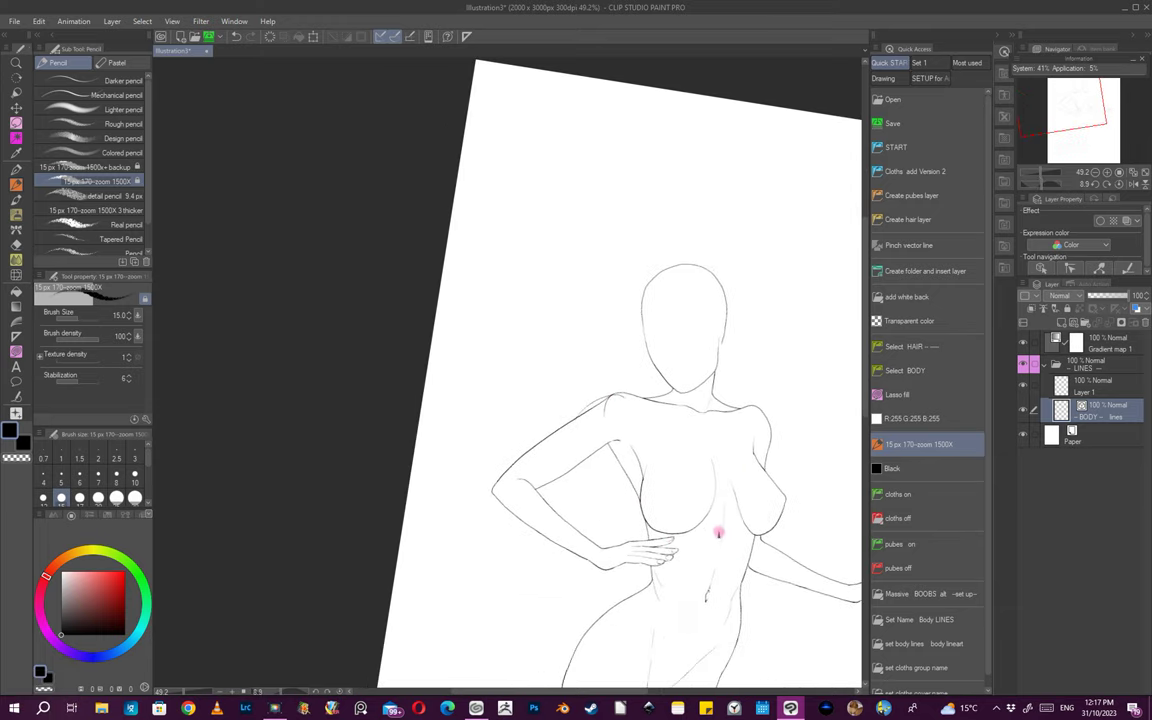
# - Erase the bent arm's outer contour between the elbow and the shoulder with the vector eraser
pyautogui.moveTo(586, 429); pyautogui.dragTo(650, 446)
pyautogui.moveTo(653, 450); pyautogui.dragTo(594, 476)
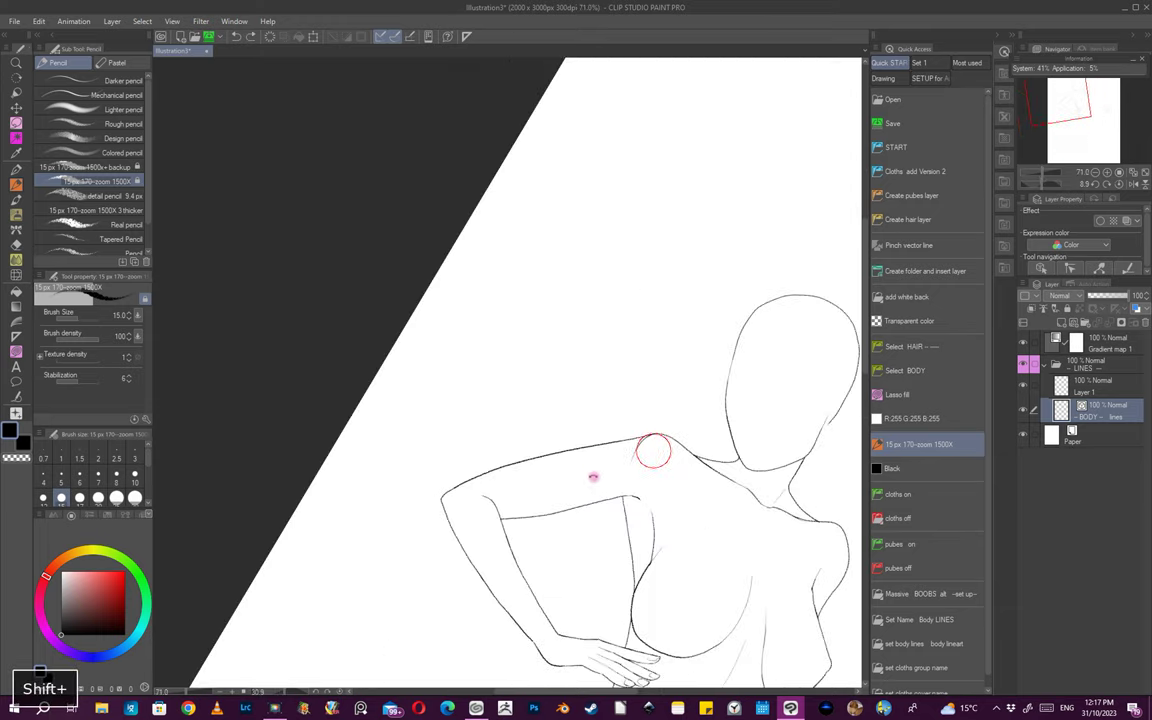
pyautogui.press('e')
pyautogui.moveTo(516, 457); pyautogui.dragTo(568, 486)
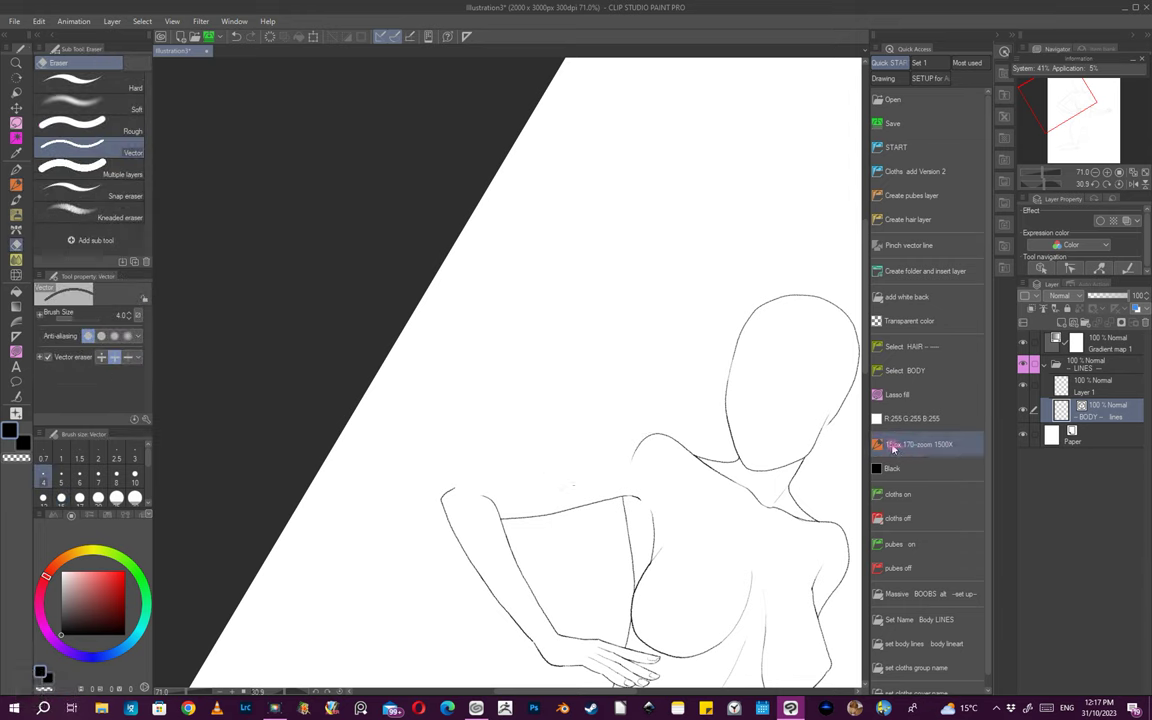
# - Lock Layer 1 and make the body lines layer active with the 15 px pencil
pyautogui.click(918, 444)
pyautogui.click(1025, 383)
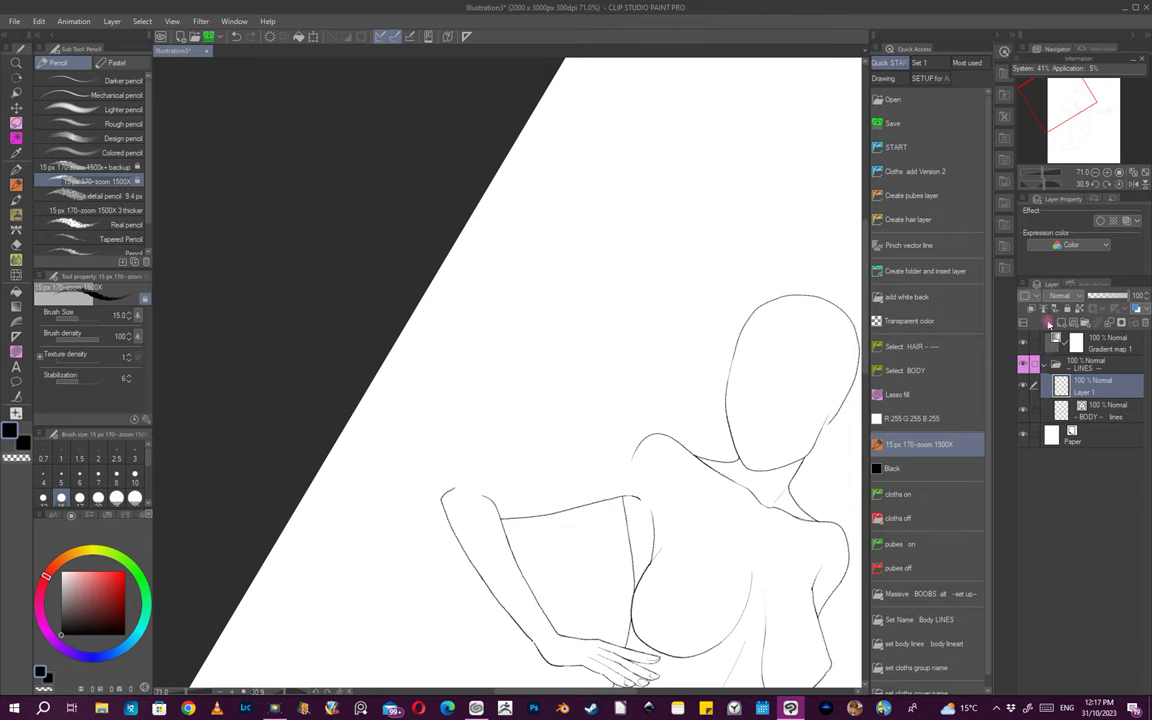
pyautogui.hotkey('ctrl', 'z')
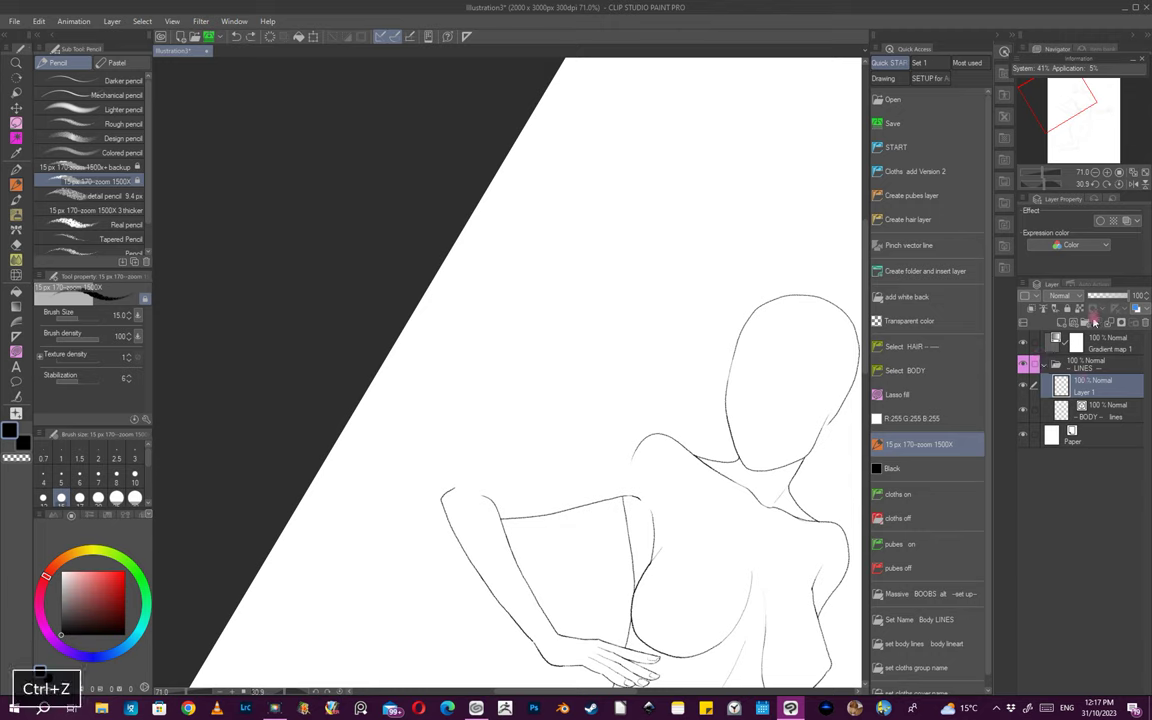
pyautogui.click(1067, 308)
pyautogui.click(1111, 414)
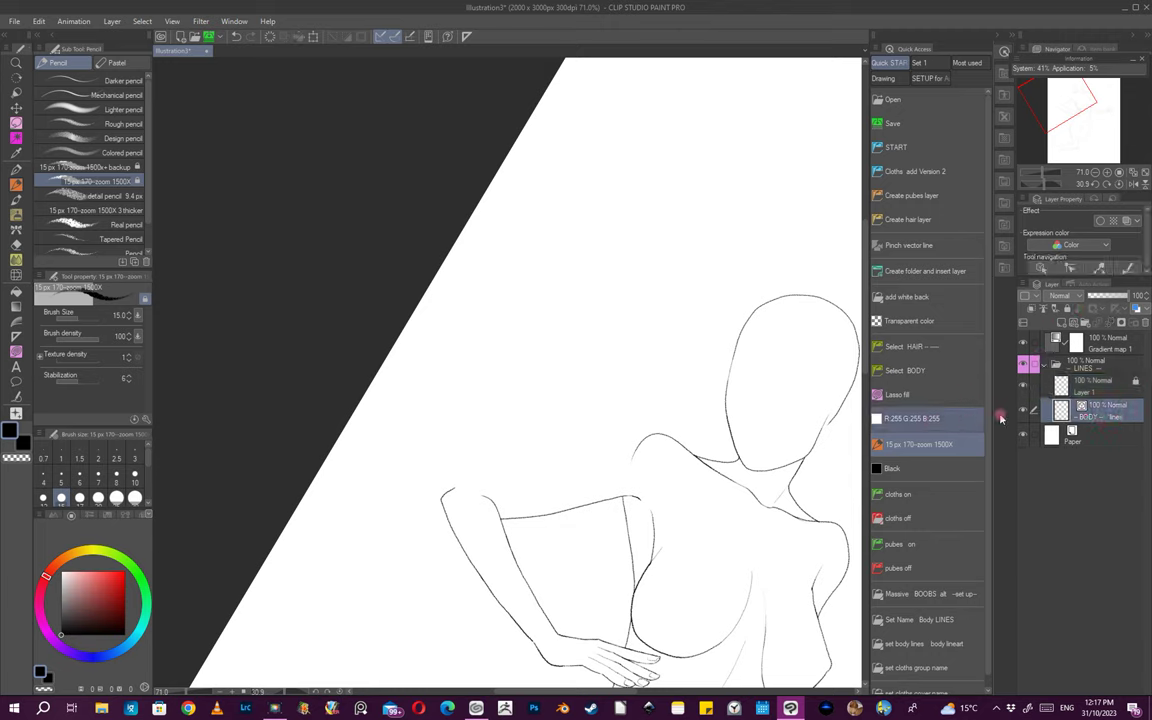
# - Redraw the bent upper arm's outer contour from the elbow up to the shoulder
pyautogui.keyDown('ctrl'); pyautogui.click(495, 478); pyautogui.keyUp('ctrl')
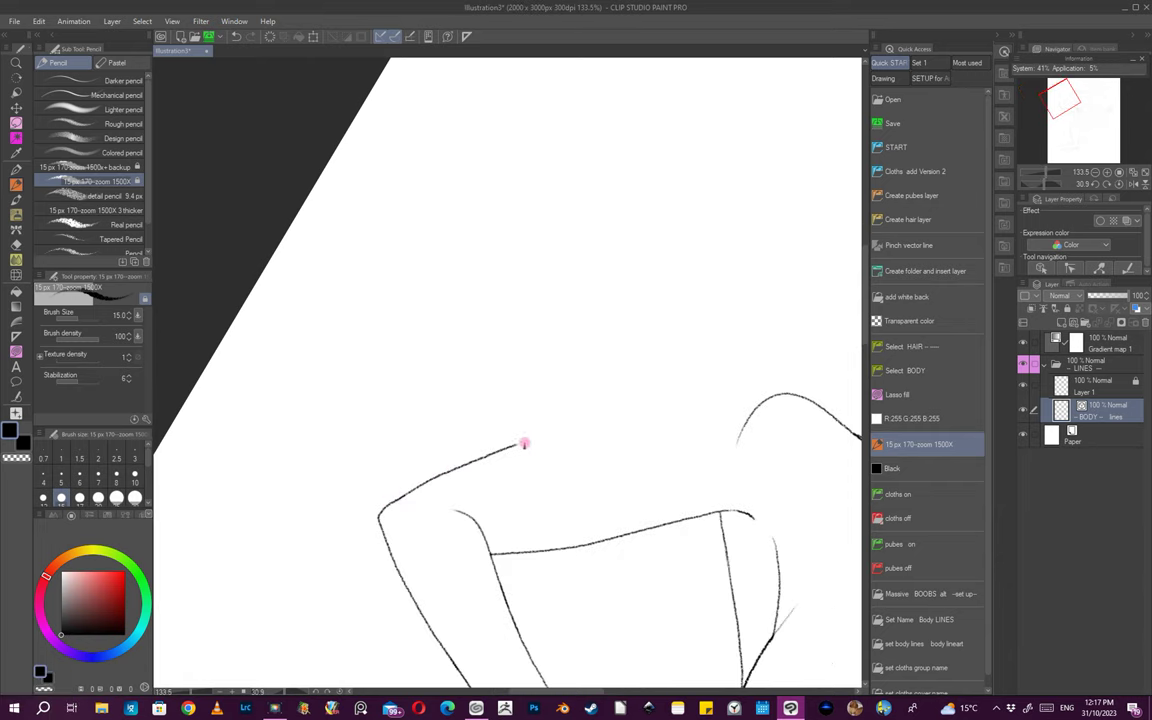
pyautogui.moveTo(725, 387); pyautogui.dragTo(766, 384)
pyautogui.press('space')
pyautogui.moveTo(818, 414)
pyautogui.mouseDown()
pyautogui.moveTo(789, 429)
pyautogui.moveTo(775, 328)
pyautogui.mouseUp()
pyautogui.moveTo(771, 316); pyautogui.dragTo(606, 414)
pyautogui.moveTo(615, 494)
pyautogui.mouseDown()
pyautogui.moveTo(698, 438)
pyautogui.moveTo(581, 386)
pyautogui.moveTo(555, 397)
pyautogui.moveTo(656, 366)
pyautogui.mouseUp()
pyautogui.moveTo(792, 411)
pyautogui.mouseDown()
pyautogui.moveTo(692, 409)
pyautogui.moveTo(742, 390)
pyautogui.moveTo(692, 345)
pyautogui.moveTo(714, 343)
pyautogui.mouseUp()
# - Erase the leftover inner shoulder line where the new arm contour joins, leaving one smooth outline
pyautogui.press('e')
pyautogui.press('e')
pyautogui.moveTo(648, 319); pyautogui.dragTo(641, 317)
pyautogui.moveTo(738, 339)
pyautogui.mouseDown()
pyautogui.moveTo(648, 396)
pyautogui.moveTo(771, 545)
pyautogui.moveTo(707, 459)
pyautogui.mouseUp()
pyautogui.moveTo(720, 524); pyautogui.dragTo(735, 506)
pyautogui.moveTo(761, 544)
pyautogui.mouseDown()
pyautogui.moveTo(717, 520)
pyautogui.moveTo(777, 533)
pyautogui.mouseUp()
pyautogui.moveTo(645, 494); pyautogui.dragTo(676, 506)
pyautogui.moveTo(601, 419); pyautogui.dragTo(798, 449)
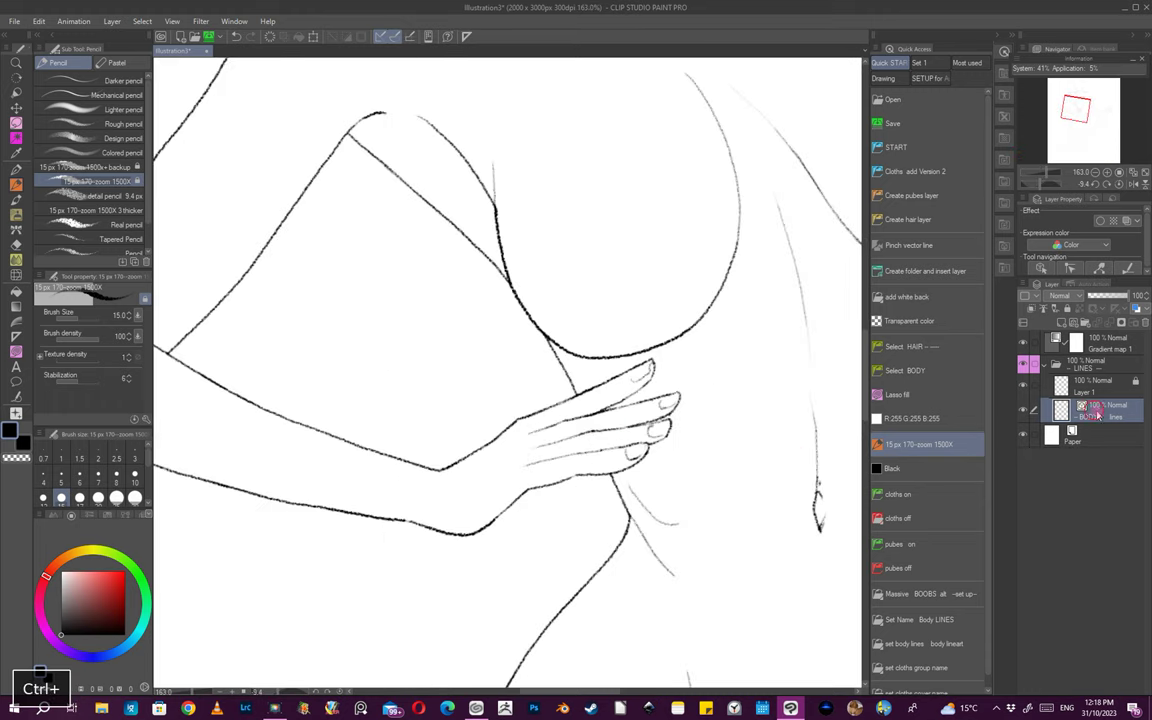
# - Darken the lines separating the fingers of the hand at the waist with pencil strokes
pyautogui.moveTo(566, 479)
pyautogui.mouseDown()
pyautogui.moveTo(658, 485)
pyautogui.moveTo(602, 473)
pyautogui.mouseUp()
pyautogui.hotkey('ctrl', 'z')
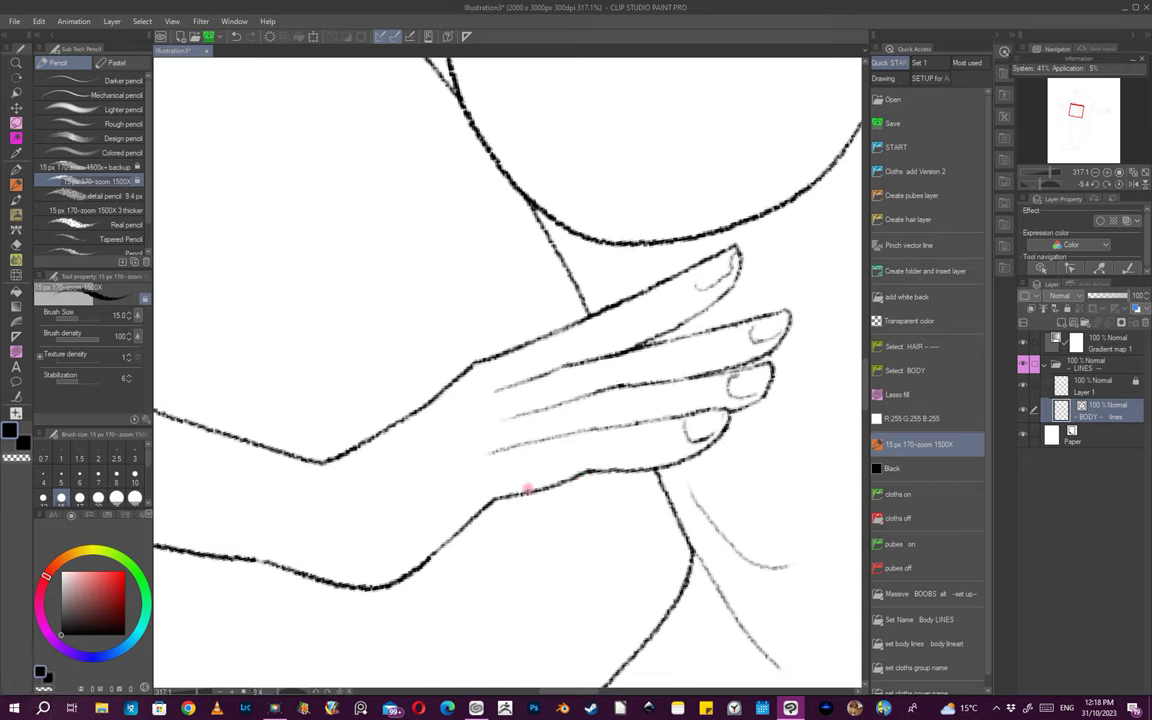
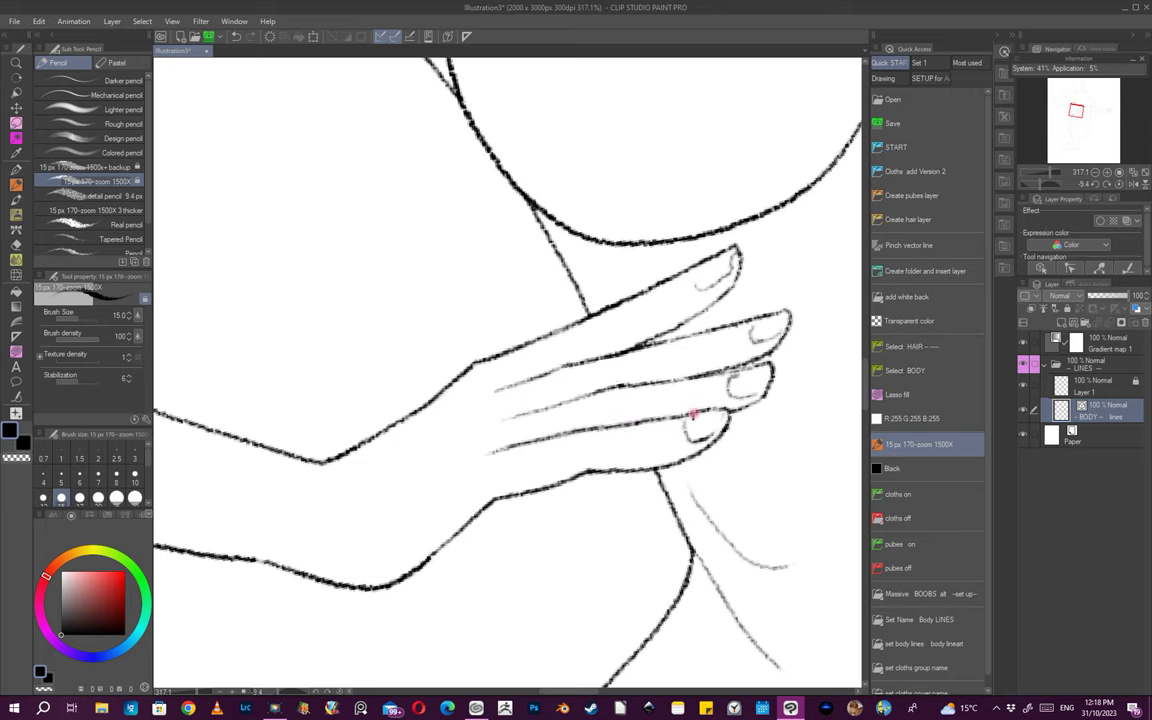
pyautogui.moveTo(517, 415); pyautogui.dragTo(714, 375)
pyautogui.moveTo(640, 386); pyautogui.dragTo(729, 370)
pyautogui.moveTo(504, 386); pyautogui.dragTo(720, 329)
# - Examine the bent arm, shoulders, neck and overall proportions of the figure
pyautogui.moveTo(790, 354)
pyautogui.mouseDown()
pyautogui.moveTo(760, 399)
pyautogui.moveTo(787, 478)
pyautogui.mouseUp()
pyautogui.moveTo(697, 456); pyautogui.dragTo(743, 337)
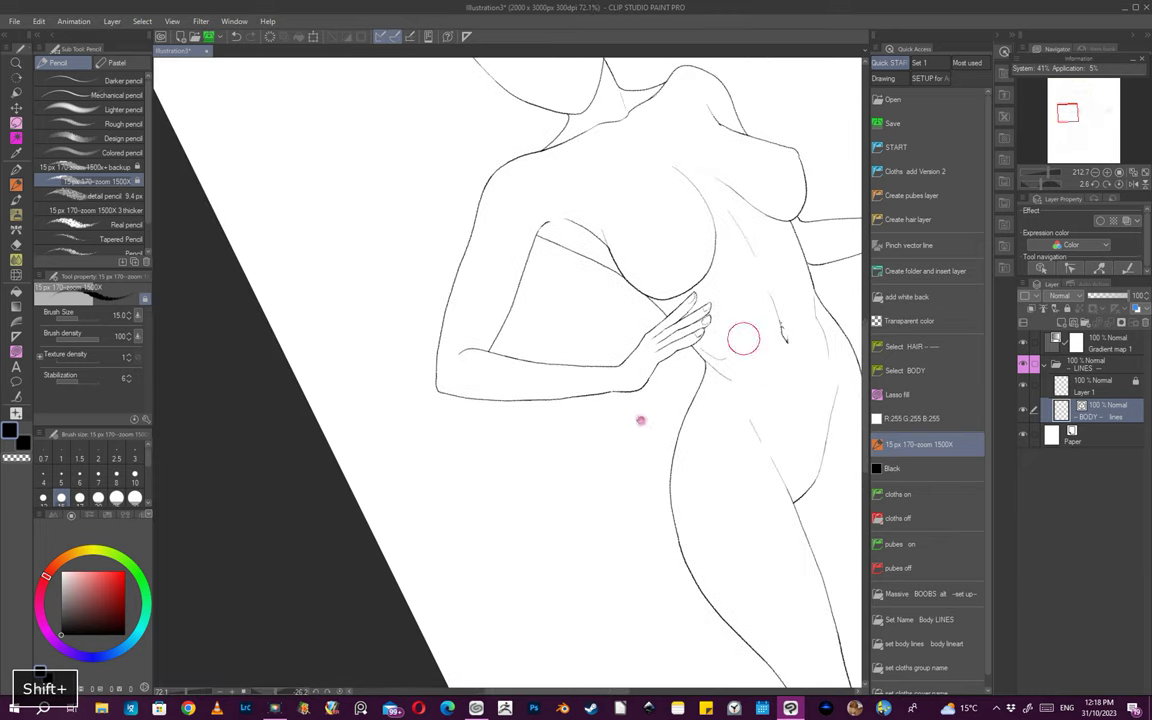
pyautogui.moveTo(622, 396); pyautogui.dragTo(700, 342)
pyautogui.scroll(-5, 598, 368)
pyautogui.moveTo(599, 367)
pyautogui.mouseDown()
pyautogui.moveTo(738, 524)
pyautogui.moveTo(720, 538)
pyautogui.mouseUp()
pyautogui.scroll(5, 709, 489)
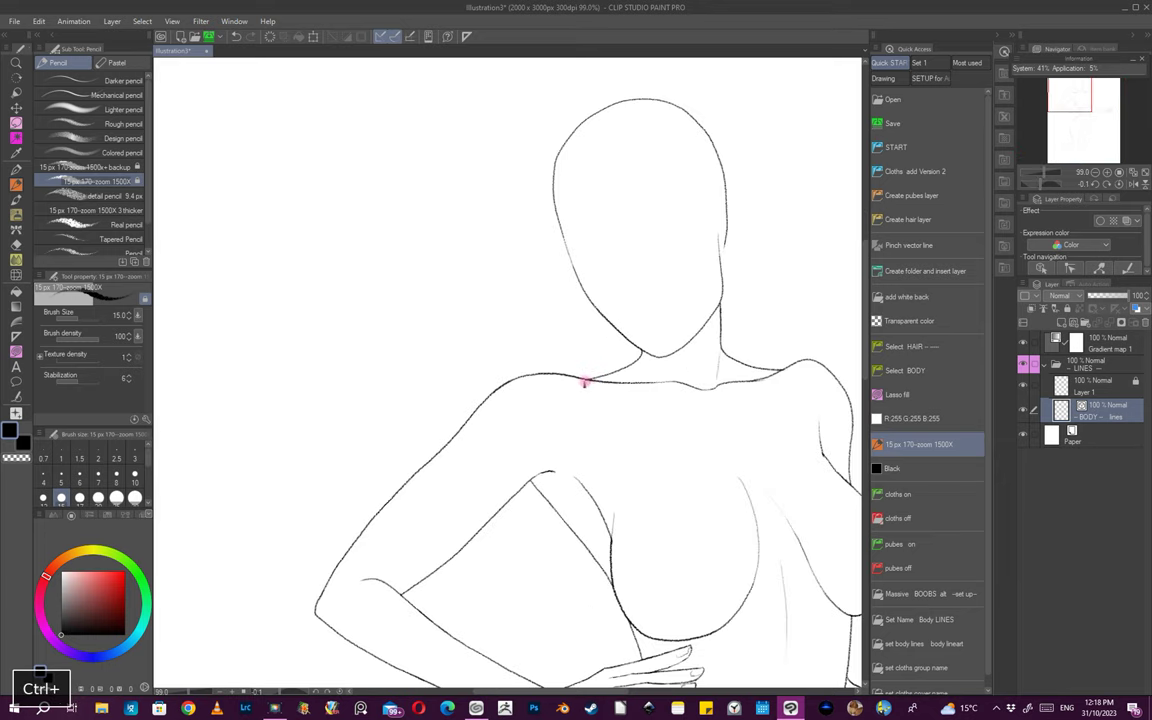
pyautogui.moveTo(800, 427); pyautogui.dragTo(690, 470)
pyautogui.moveTo(798, 553)
pyautogui.mouseDown()
pyautogui.moveTo(743, 519)
pyautogui.moveTo(724, 452)
pyautogui.mouseUp()
pyautogui.moveTo(724, 452)
pyautogui.mouseDown()
pyautogui.moveTo(759, 464)
pyautogui.moveTo(748, 491)
pyautogui.mouseUp()
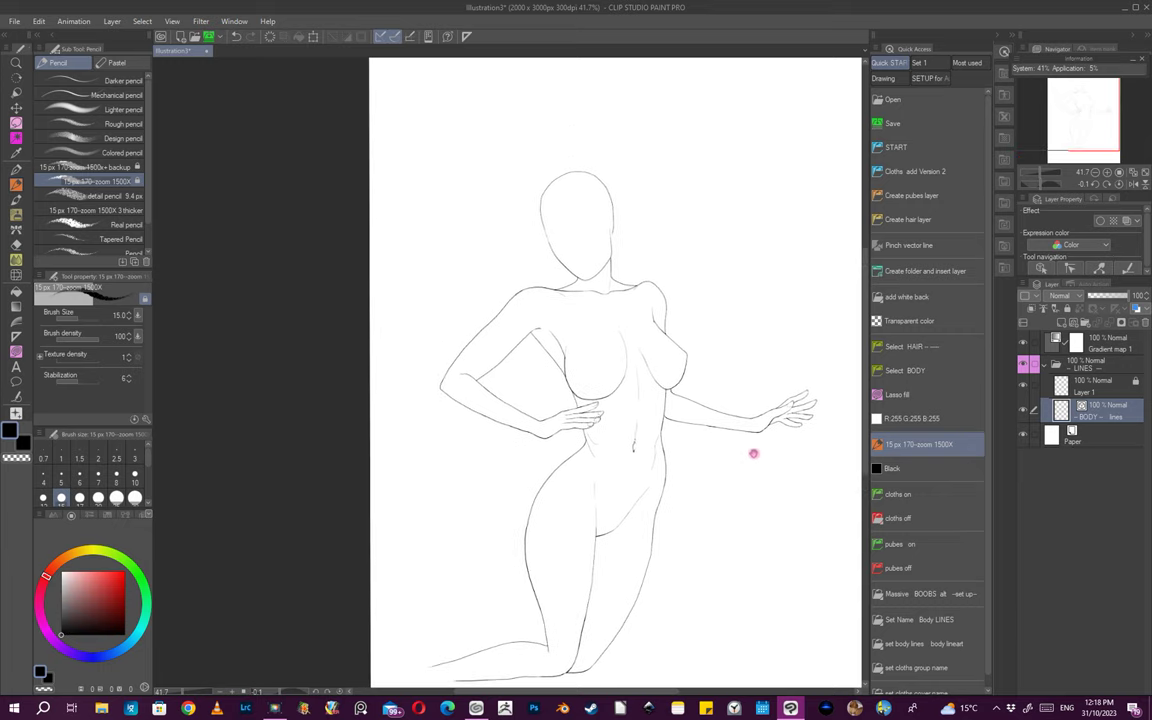
pyautogui.moveTo(755, 363); pyautogui.dragTo(741, 425)
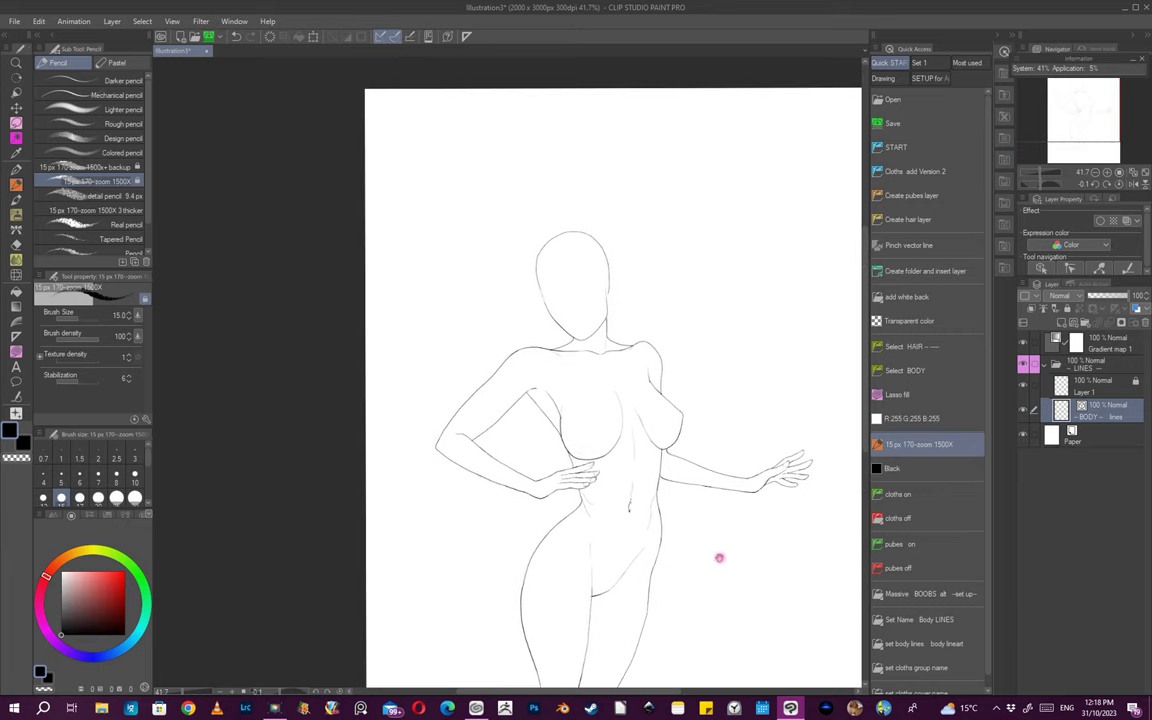
# - Examine the outstretched hand up close and compare its size with the whole figure
pyautogui.moveTo(775, 490)
pyautogui.mouseDown()
pyautogui.moveTo(805, 459)
pyautogui.moveTo(663, 497)
pyautogui.mouseUp()
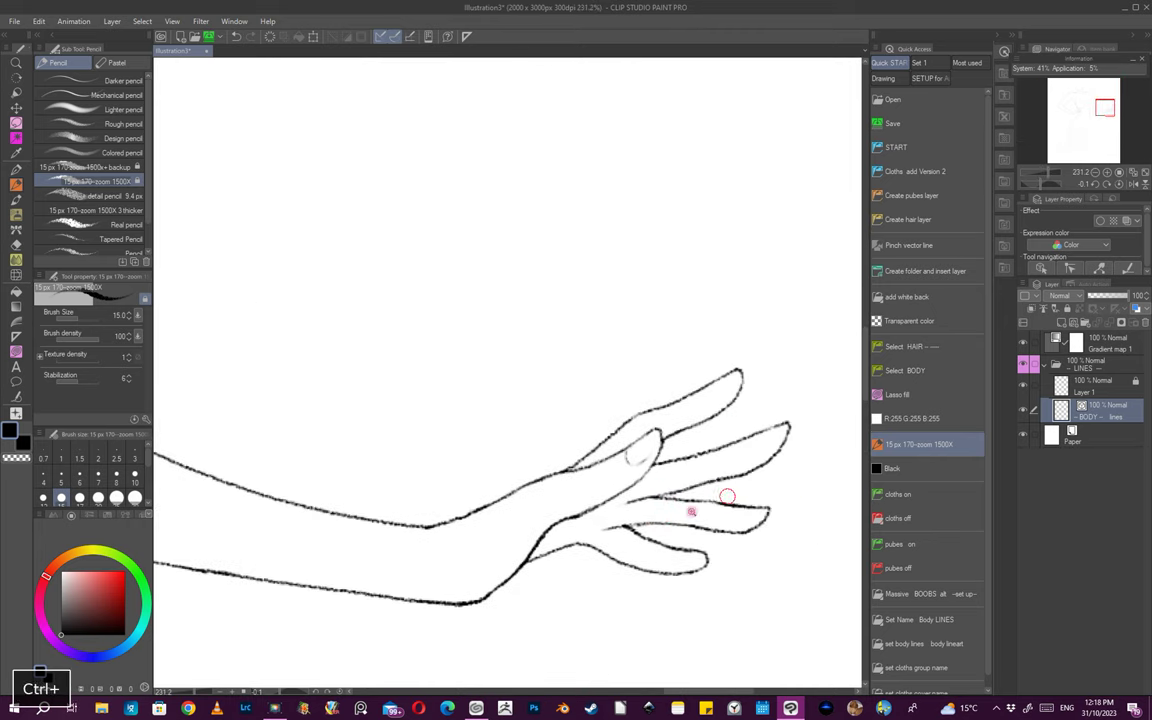
pyautogui.scroll(-8, 687, 519)
pyautogui.scroll(2, 712, 518)
pyautogui.moveTo(703, 527); pyautogui.dragTo(742, 468)
pyautogui.moveTo(638, 509); pyautogui.dragTo(688, 511)
pyautogui.scroll(-5, 687, 511)
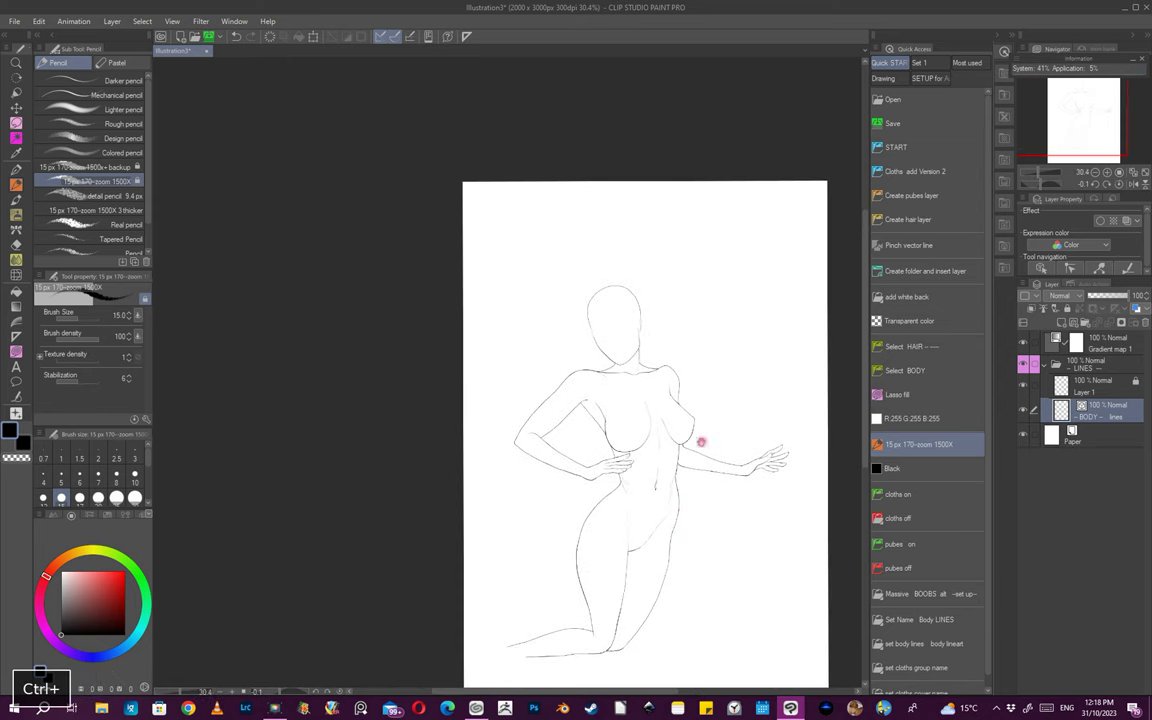
pyautogui.scroll(2, 791, 463)
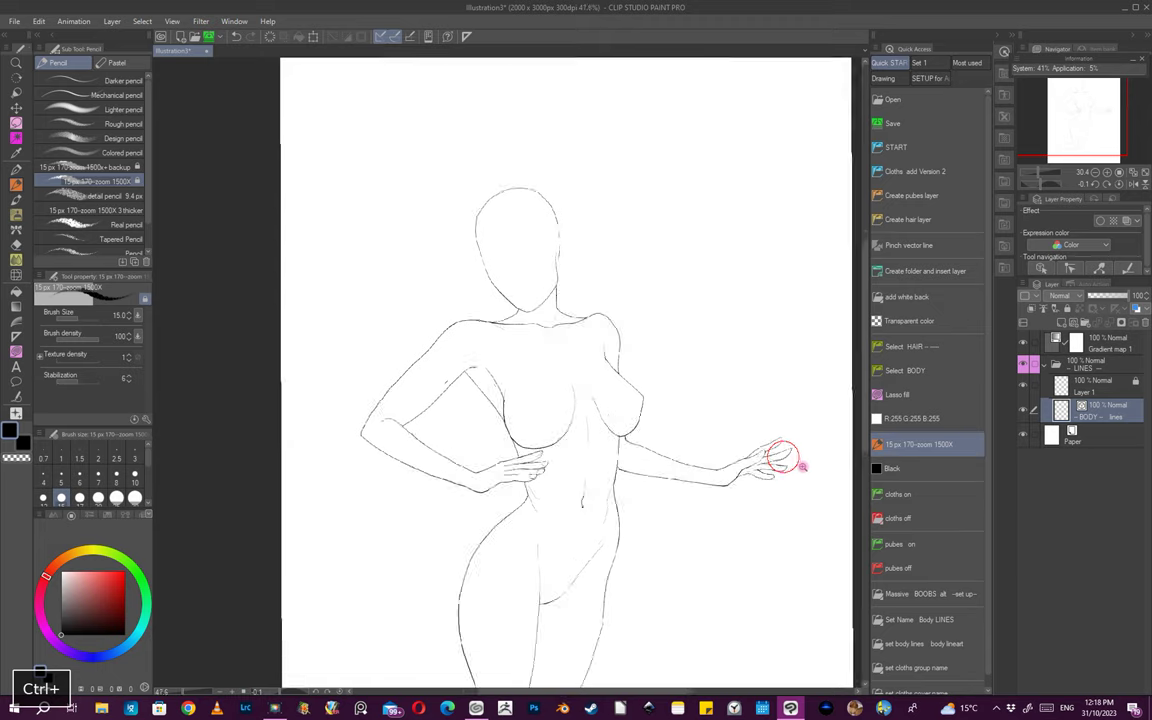
pyautogui.scroll(-3, 784, 460)
pyautogui.scroll(2, 788, 473)
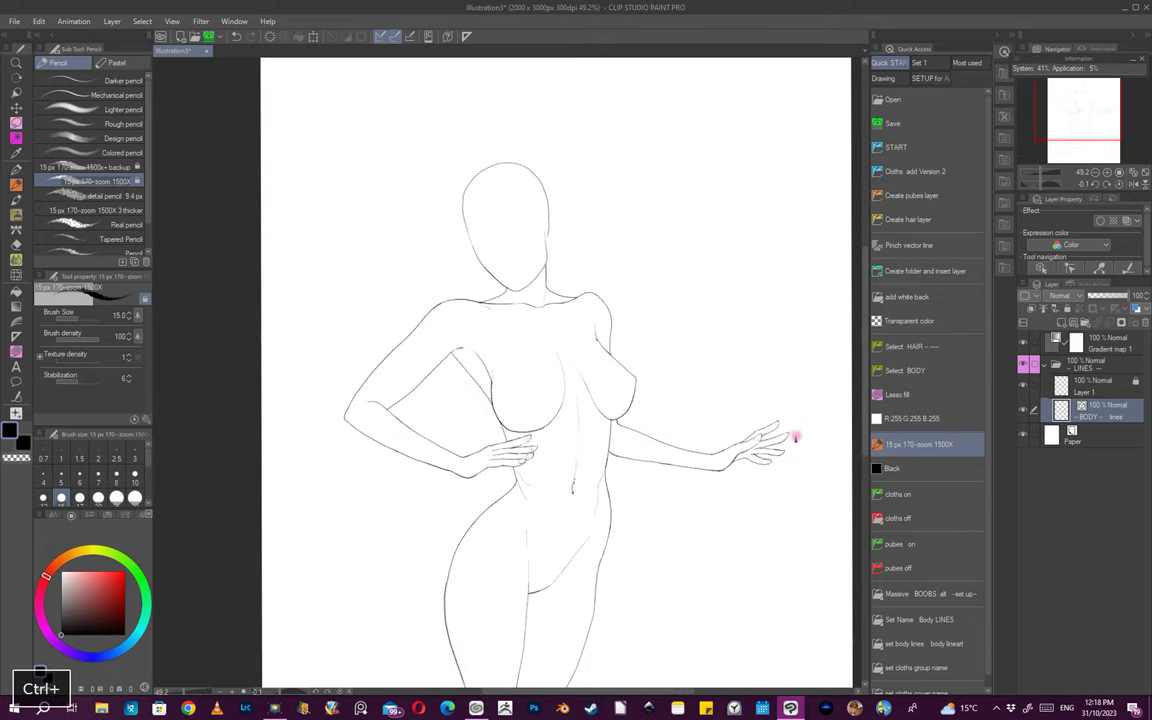
# - Lasso the outstretched hand at the wrist, scale it down to 93%, and clear the selection
pyautogui.click(918, 397)
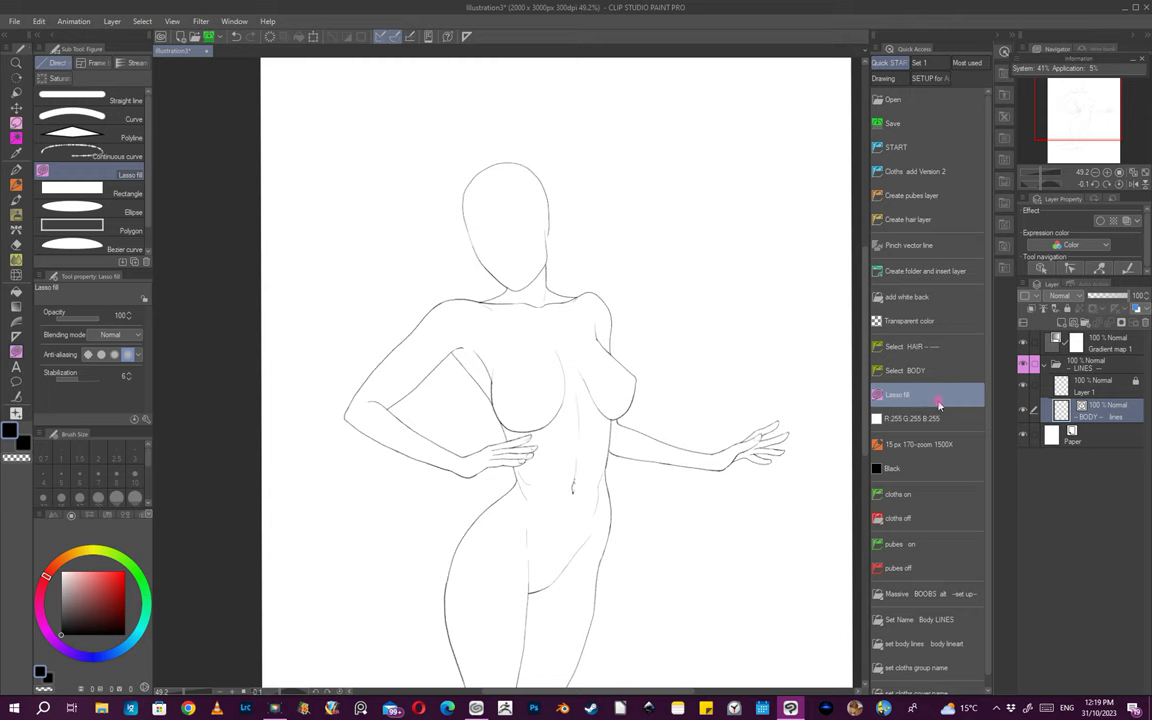
pyautogui.press('n')
pyautogui.press('m')
pyautogui.moveTo(745, 407); pyautogui.dragTo(800, 478)
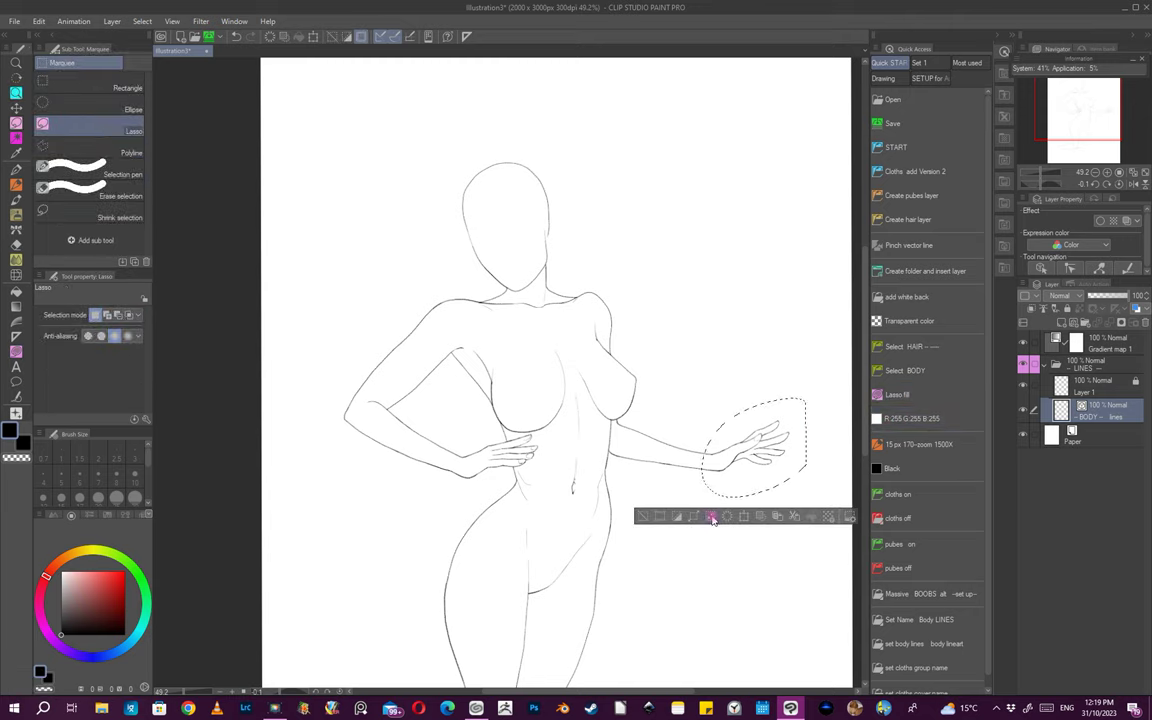
pyautogui.click(744, 518)
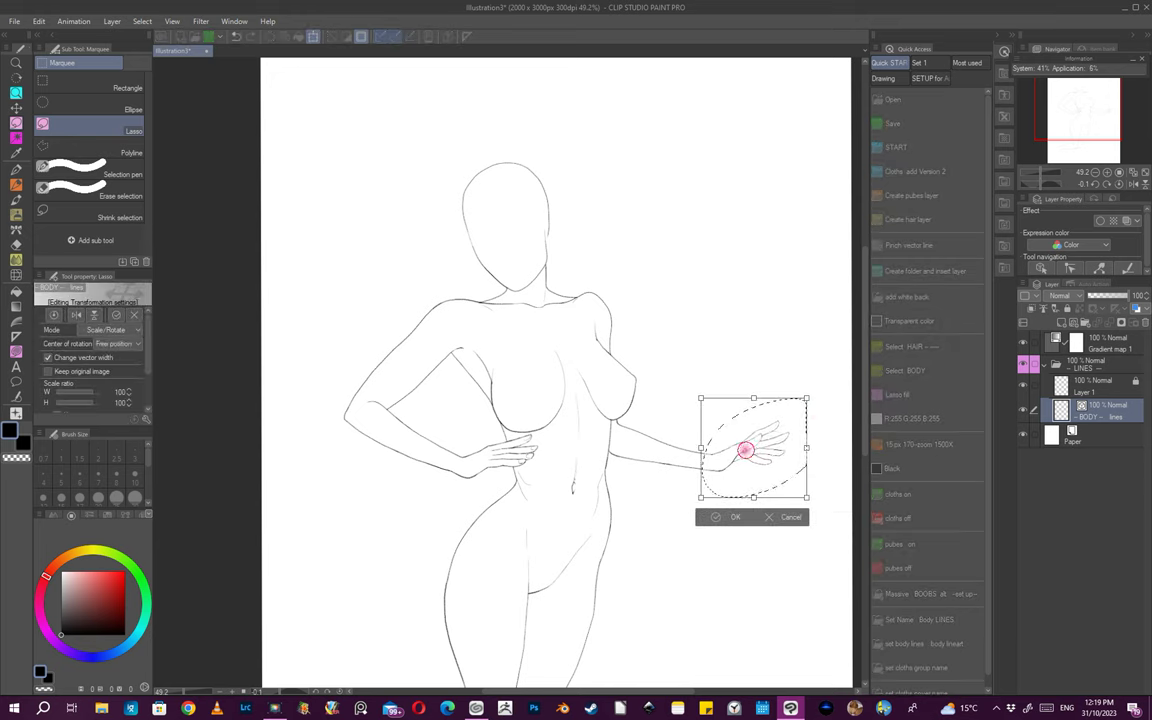
pyautogui.moveTo(800, 405); pyautogui.dragTo(800, 402)
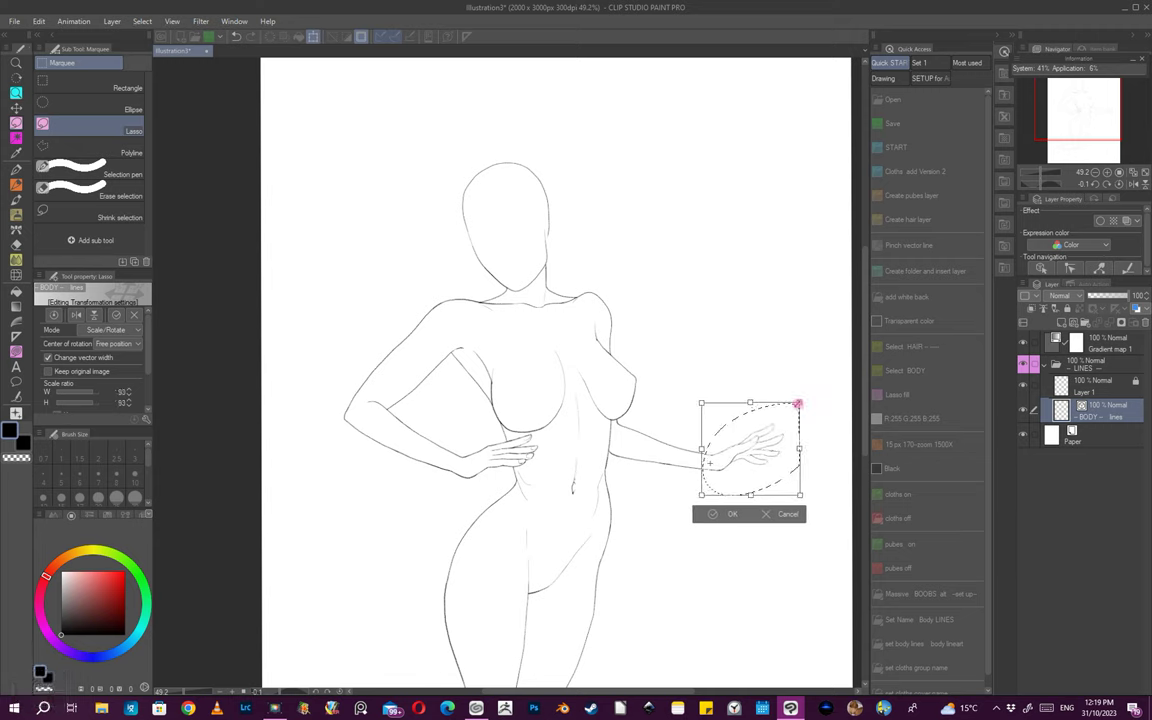
pyautogui.click(733, 514)
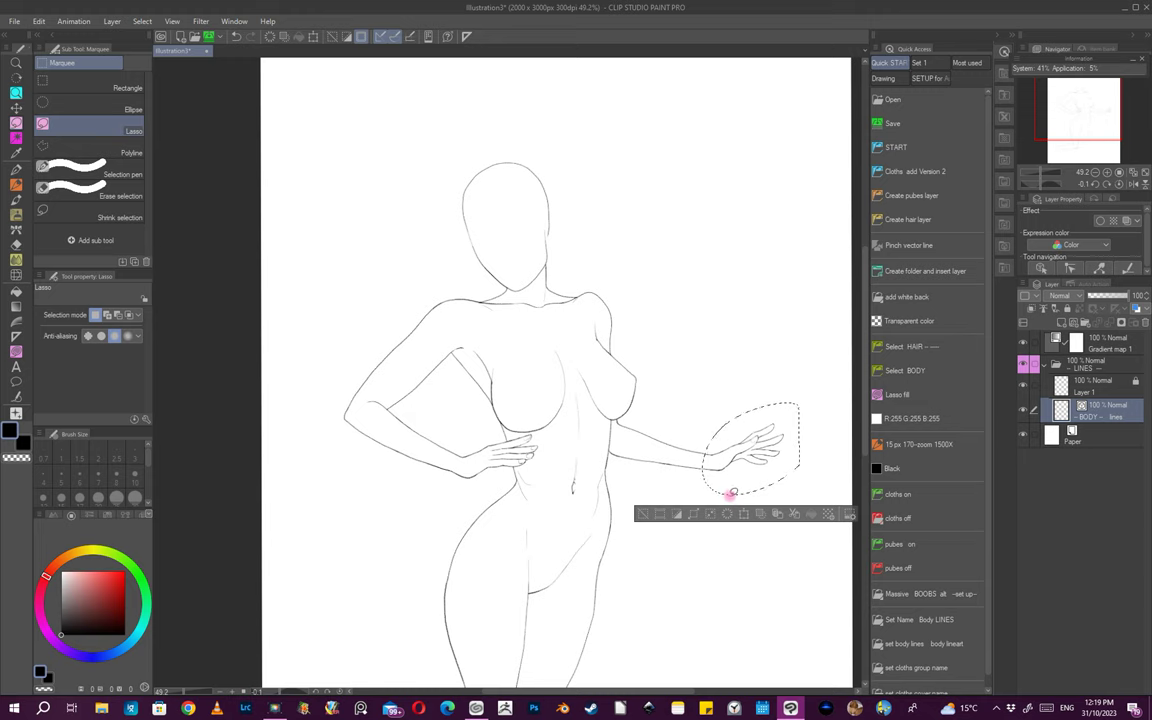
pyautogui.click(646, 514)
# - Erase the doubled pencil line on the upper wrist where the scaled hand meets the forearm
pyautogui.hotkey('ctrl', 'space')
pyautogui.moveTo(717, 460); pyautogui.dragTo(745, 492)
pyautogui.hotkey('shift', 'space')
pyautogui.moveTo(702, 514); pyautogui.dragTo(795, 446)
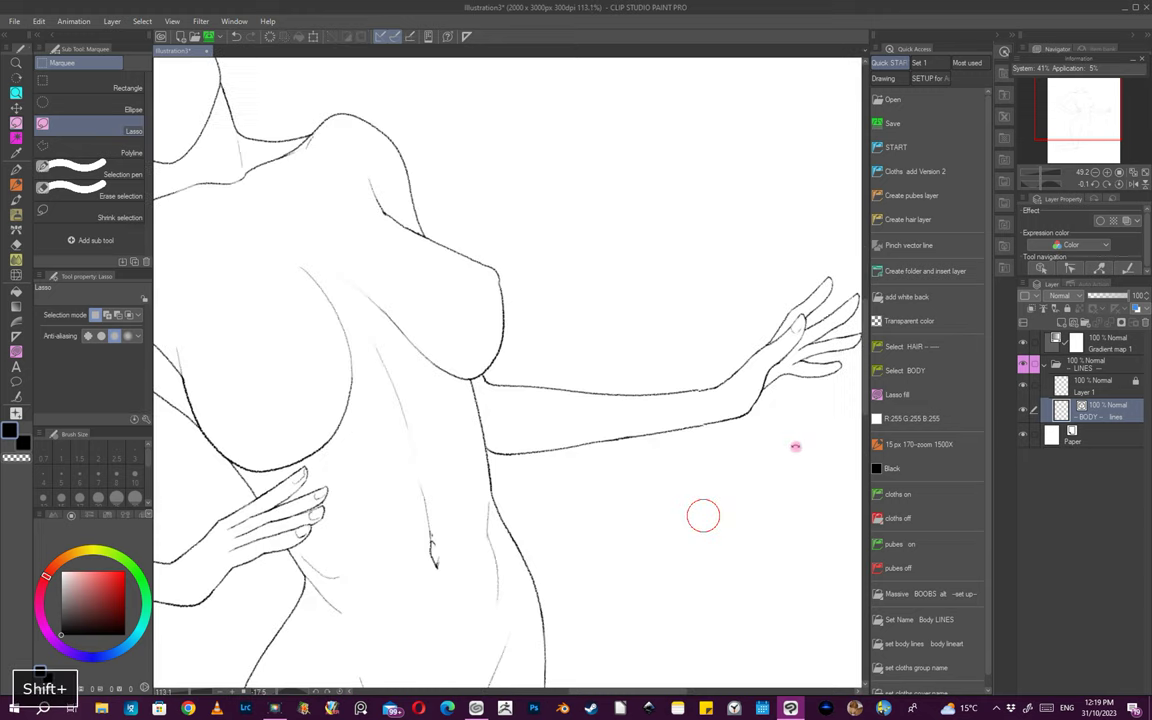
pyautogui.click(926, 445)
pyautogui.scroll(4, 640, 414)
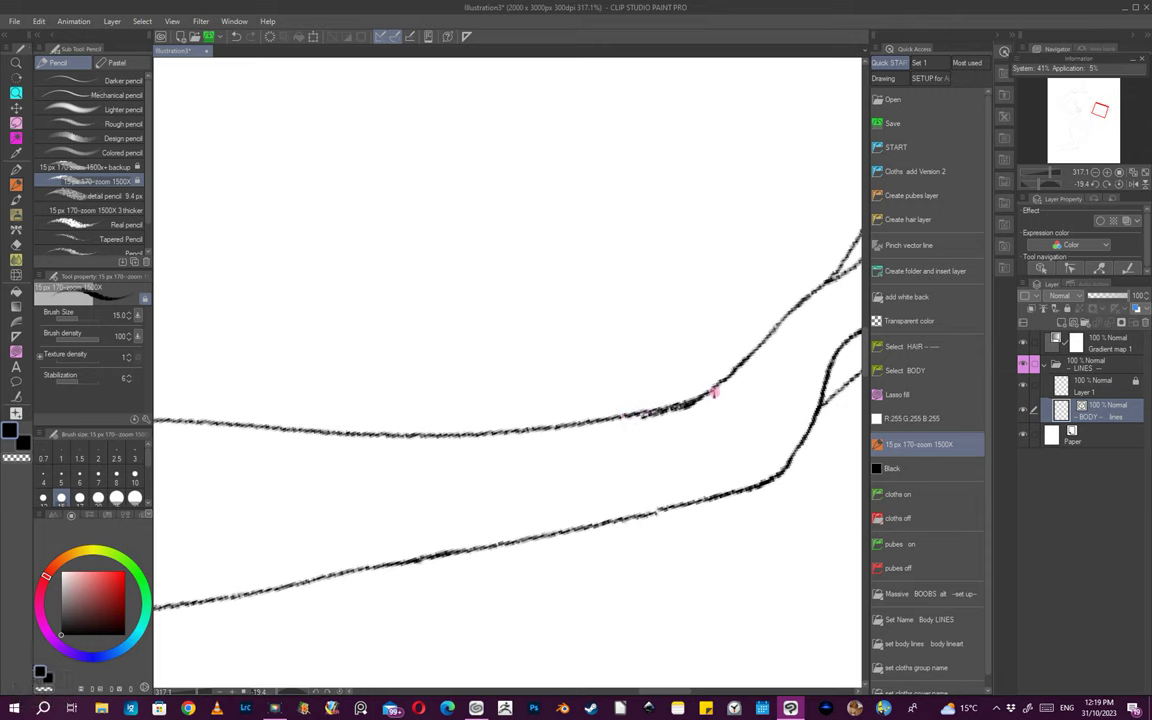
pyautogui.press('e')
pyautogui.click(679, 406)
pyautogui.press('p')
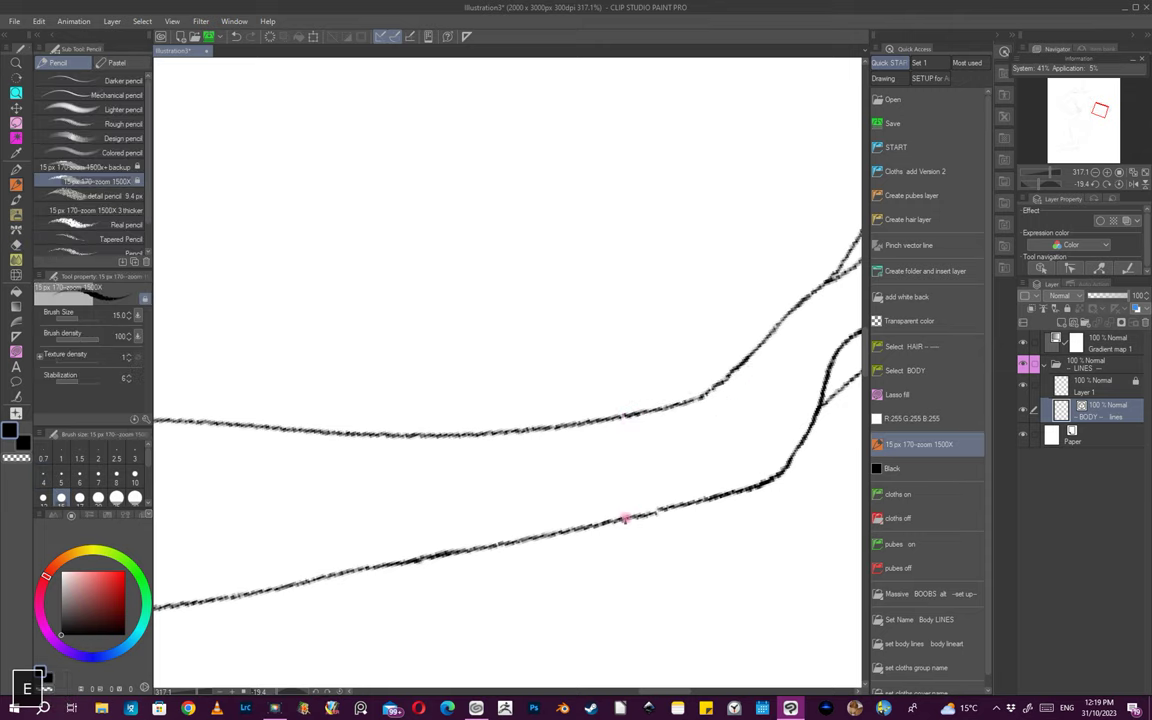
# - Erase the uneven lower wrist contour of the outstretched arm and redraw it as one continuous line into the hand
pyautogui.hotkey('ctrl', 'z')
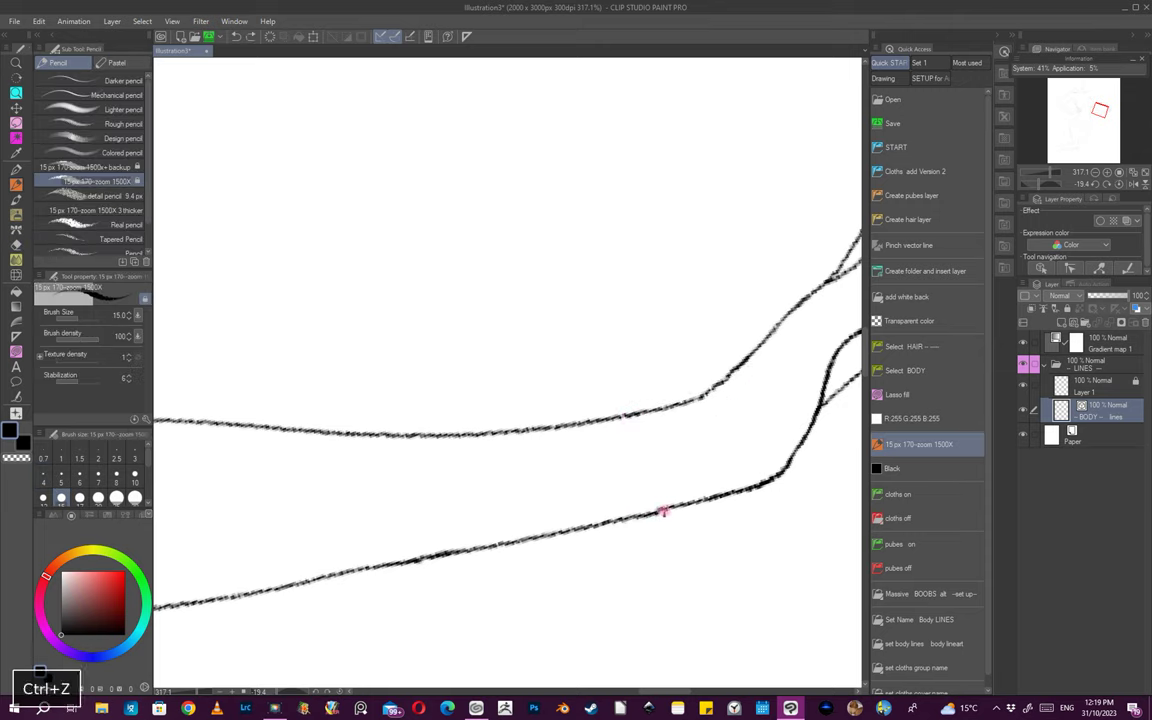
pyautogui.press('e')
pyautogui.moveTo(650, 501); pyautogui.dragTo(722, 491)
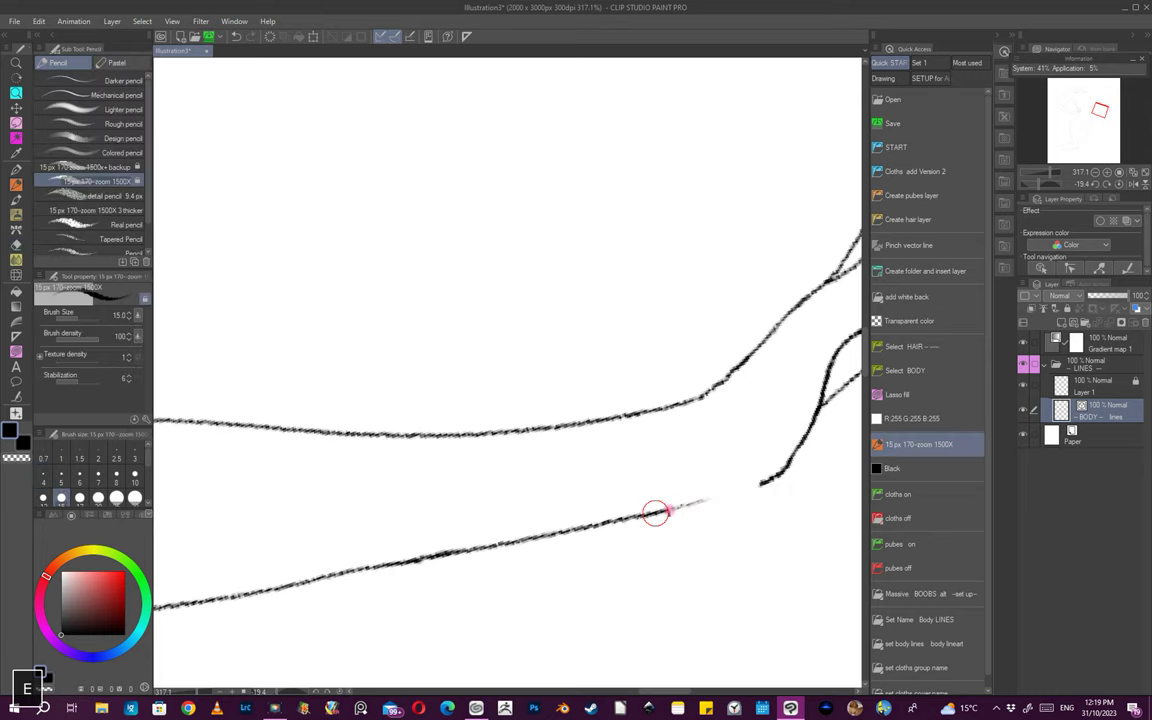
pyautogui.press('p')
pyautogui.moveTo(655, 513); pyautogui.dragTo(710, 499)
pyautogui.moveTo(782, 478); pyautogui.dragTo(735, 502)
pyautogui.moveTo(737, 502); pyautogui.dragTo(694, 551)
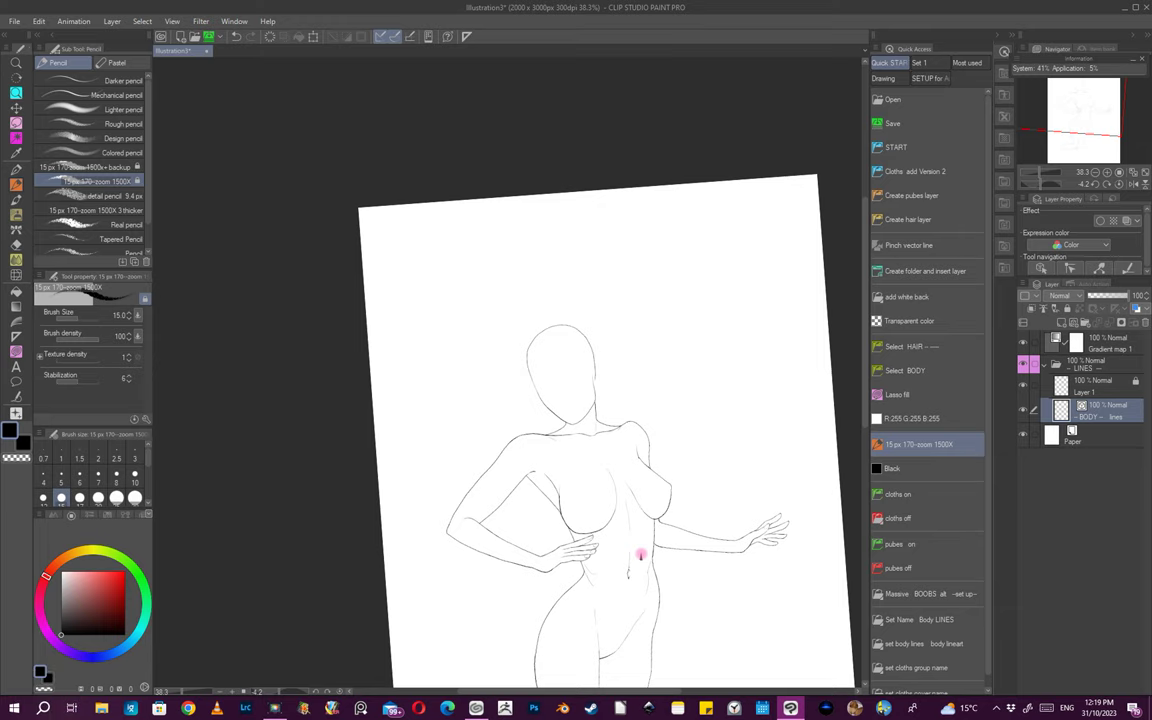
pyautogui.press('shift')
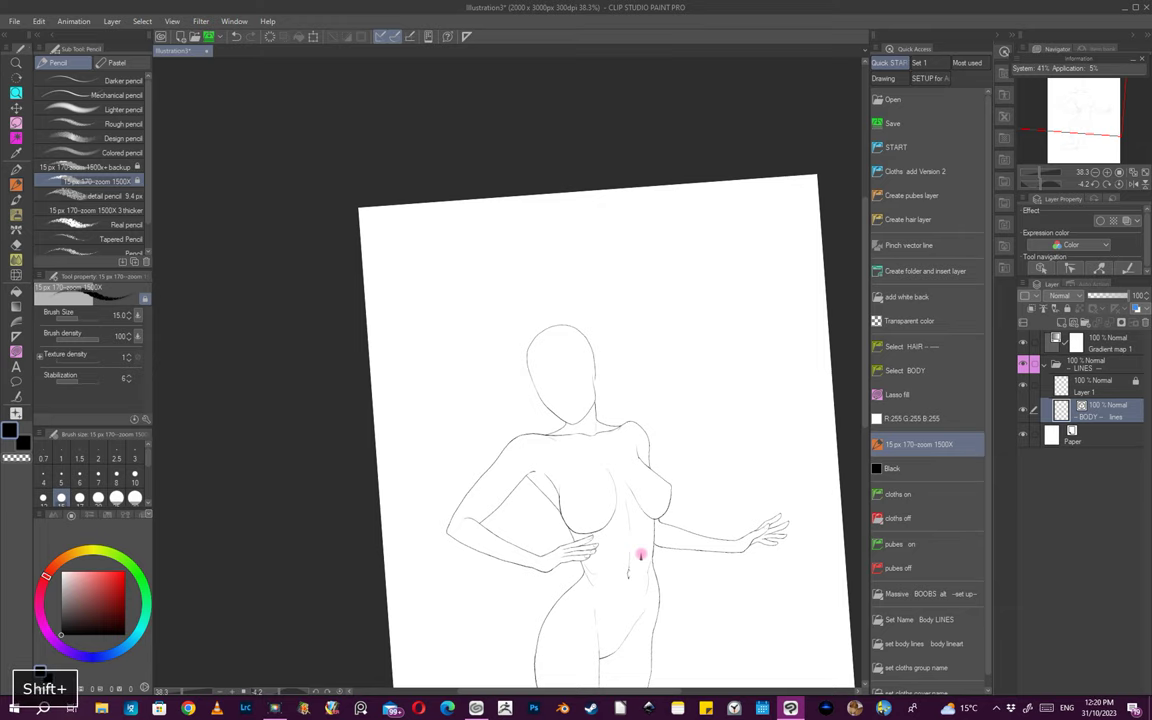
pyautogui.moveTo(669, 565)
pyautogui.mouseDown()
pyautogui.moveTo(686, 499)
pyautogui.moveTo(705, 527)
pyautogui.moveTo(692, 557)
pyautogui.moveTo(715, 499)
pyautogui.moveTo(661, 568)
pyautogui.mouseUp()
pyautogui.moveTo(627, 420); pyautogui.dragTo(676, 455)
pyautogui.moveTo(674, 474); pyautogui.dragTo(630, 505)
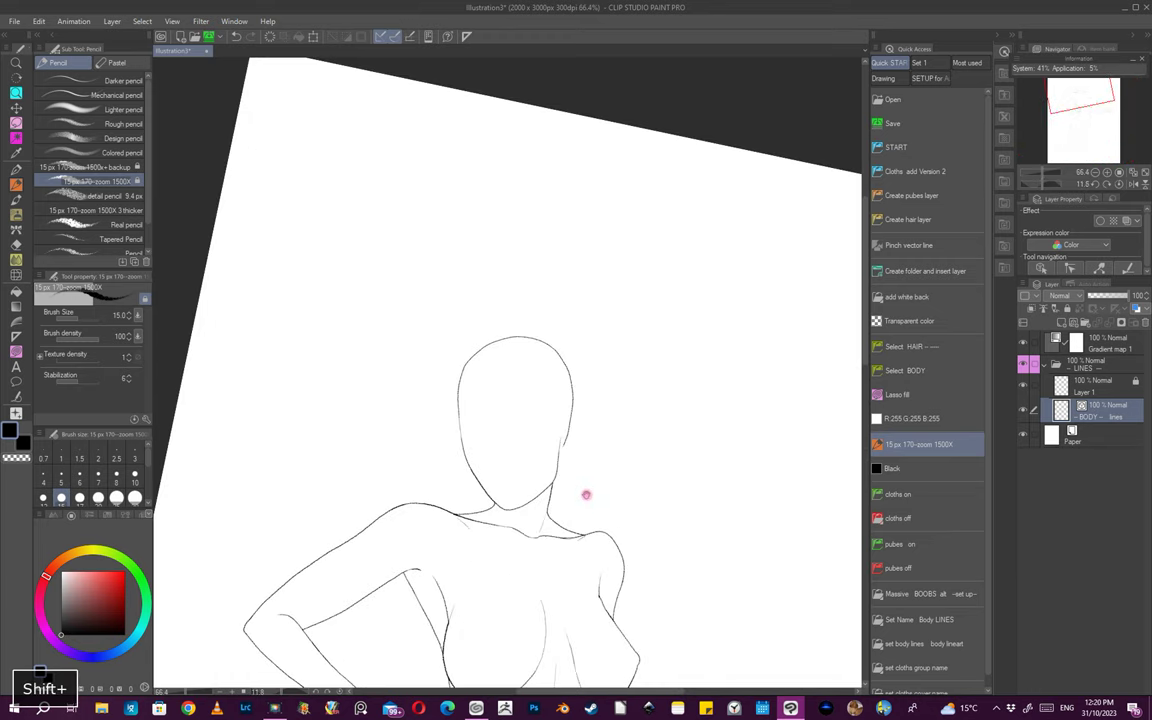
pyautogui.moveTo(543, 455); pyautogui.dragTo(586, 468)
pyautogui.moveTo(594, 488)
pyautogui.mouseDown()
pyautogui.moveTo(580, 501)
pyautogui.moveTo(483, 369)
pyautogui.mouseUp()
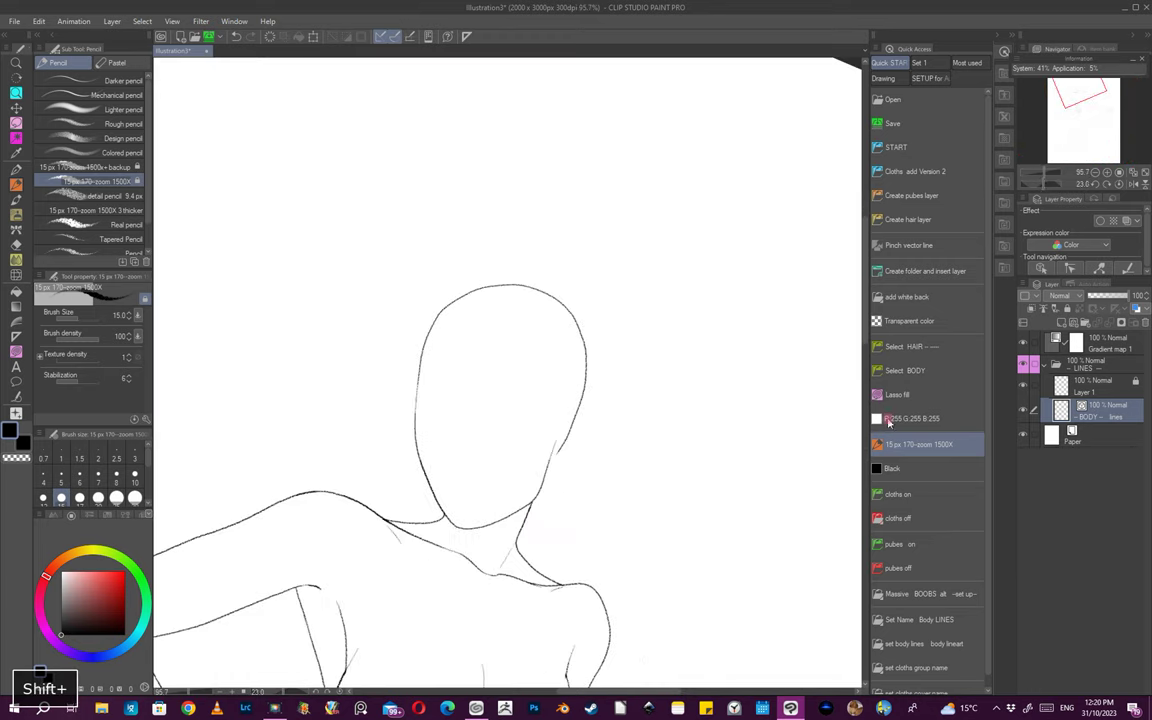
pyautogui.hotkey('ctrl', 'z')
pyautogui.moveTo(471, 324)
pyautogui.mouseDown()
pyautogui.moveTo(458, 446)
pyautogui.moveTo(464, 413)
pyautogui.mouseUp()
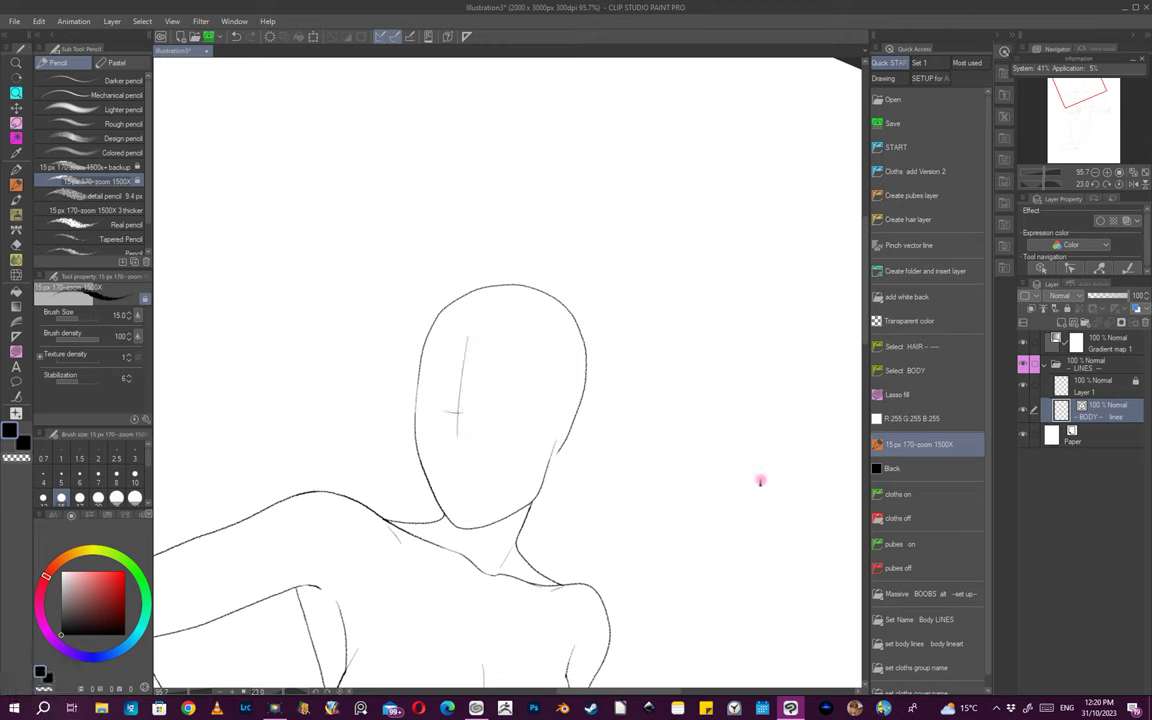
pyautogui.hotkey('ctrl', 'z')
pyautogui.hotkey('ctrl', 'z')
pyautogui.hotkey('ctrl', 'z')
# - Draw the outline of the eye on the wider, nearer side of the face, with an arched upper lid and shallow lower lid
pyautogui.hotkey('ctrl', 'space')
pyautogui.keyDown('ctrl'); pyautogui.click(504, 417); pyautogui.keyUp('ctrl')
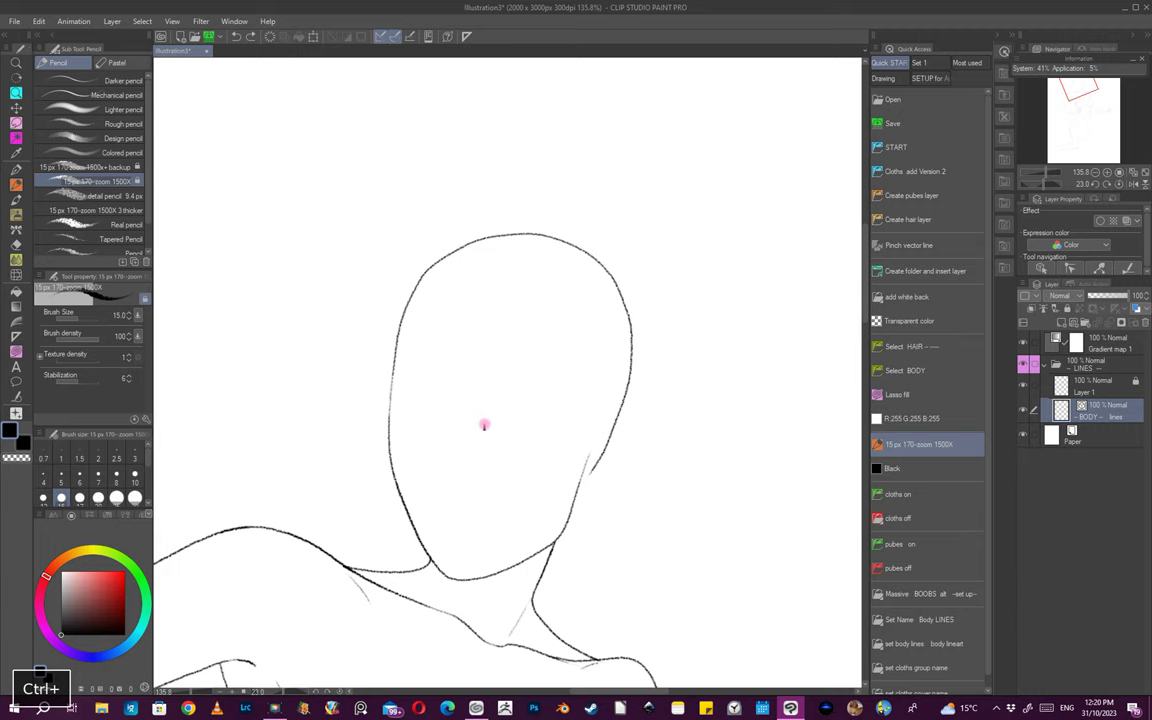
pyautogui.moveTo(481, 424); pyautogui.dragTo(480, 433)
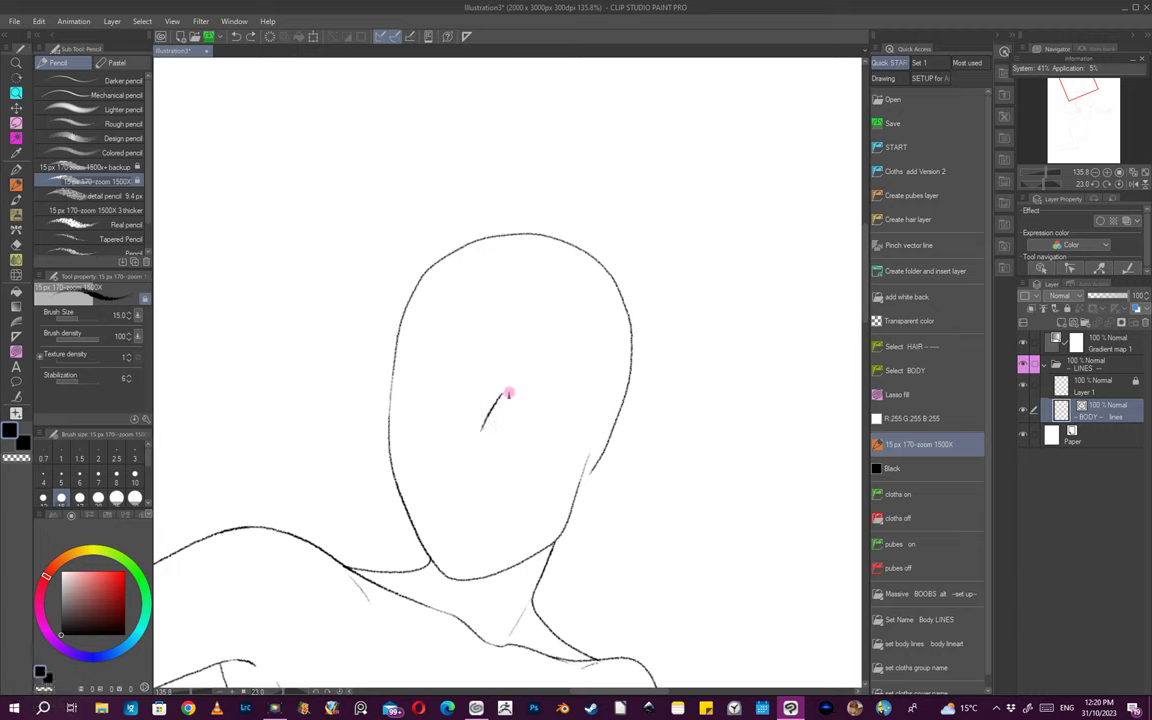
pyautogui.hotkey('ctrl', 'z')
pyautogui.moveTo(481, 427)
pyautogui.mouseDown()
pyautogui.moveTo(498, 402)
pyautogui.moveTo(553, 421)
pyautogui.moveTo(524, 425)
pyautogui.moveTo(545, 445)
pyautogui.mouseUp()
pyautogui.hotkey('ctrl', 'space')
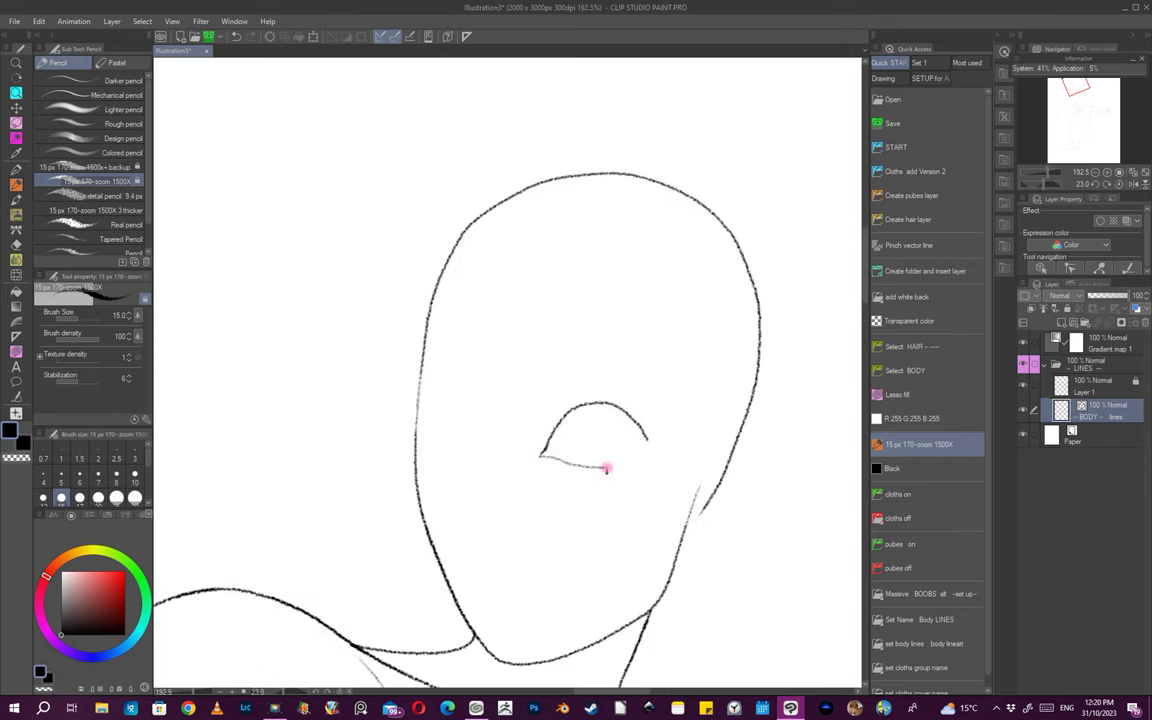
pyautogui.hotkey('ctrl', 'space')
pyautogui.moveTo(653, 468); pyautogui.dragTo(725, 506)
pyautogui.hotkey('shift', 'space')
pyautogui.hotkey('shift', 'space')
pyautogui.moveTo(627, 448); pyautogui.dragTo(675, 501)
# - Draw the narrower second eye against the far edge of the face, level with the first eye
pyautogui.hotkey('ctrl', 'space')
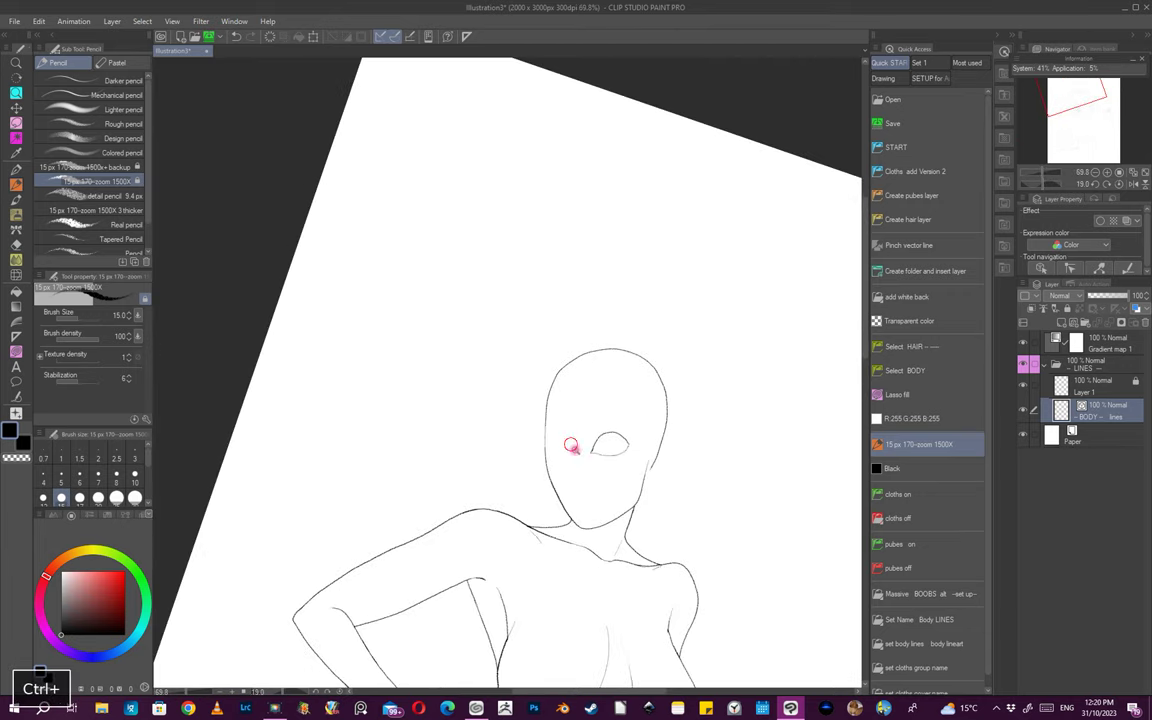
pyautogui.moveTo(570, 446); pyautogui.dragTo(620, 459)
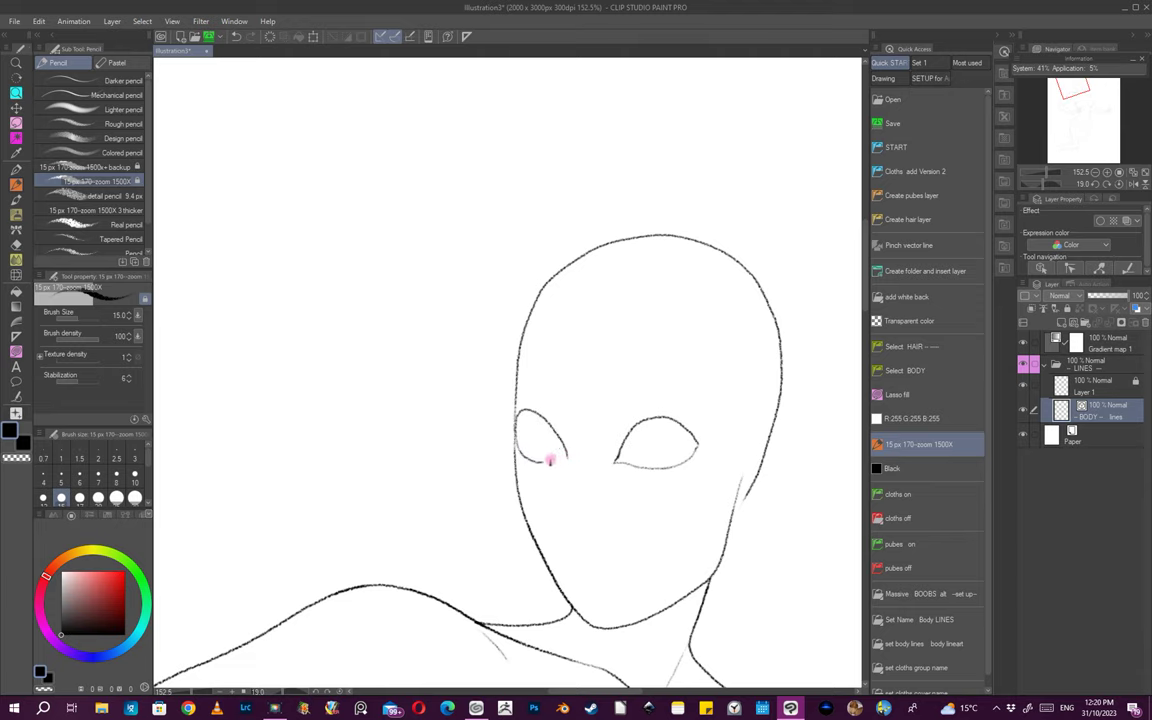
pyautogui.moveTo(745, 544); pyautogui.dragTo(590, 440)
pyautogui.moveTo(712, 583); pyautogui.dragTo(617, 464)
pyautogui.moveTo(617, 464); pyautogui.dragTo(673, 498)
pyautogui.moveTo(665, 462); pyautogui.dragTo(681, 540)
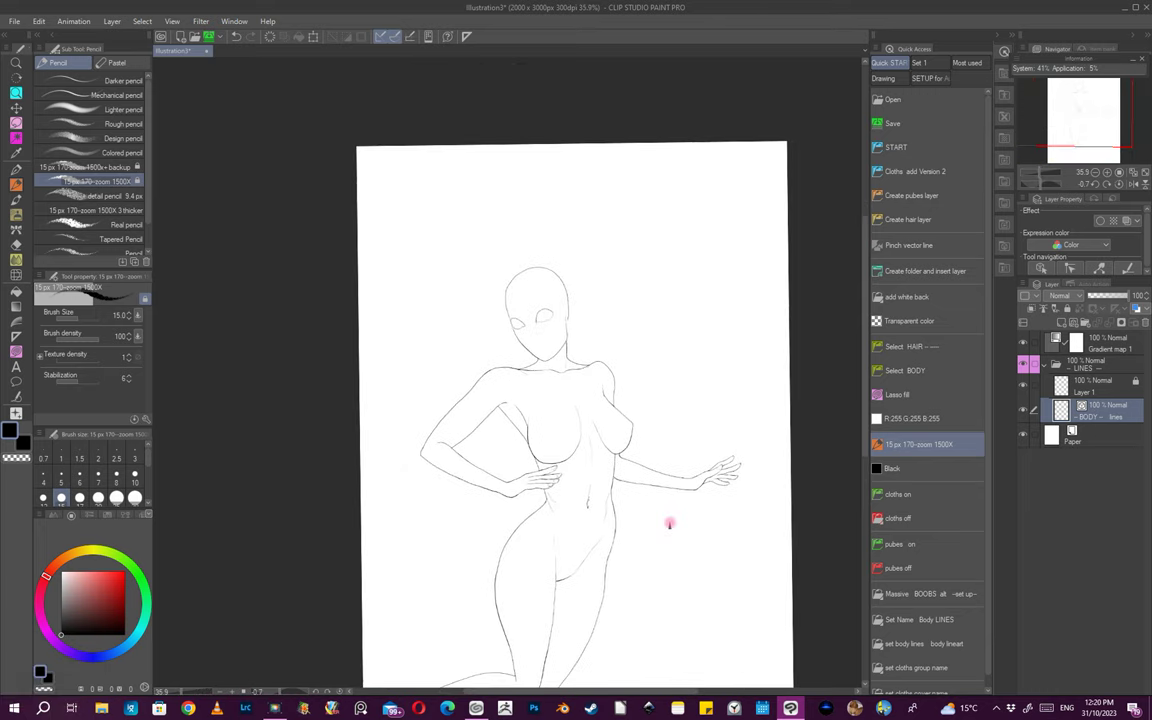
# - Mirror the canvas view horizontally back and forth to check the eye placement and the figure's balance
pyautogui.hotkey('ctrl', 'alt', 'y')
pyautogui.hotkey('ctrl', 'alt', 'y')
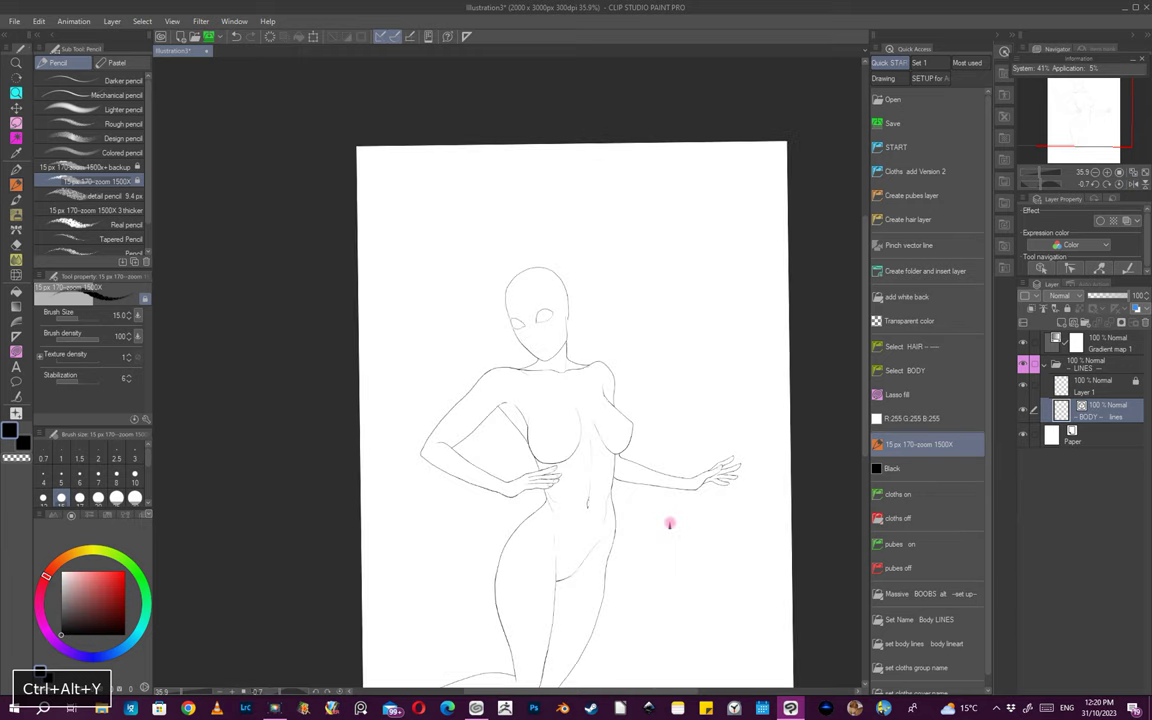
pyautogui.hotkey('ctrl', 'alt', 'y')
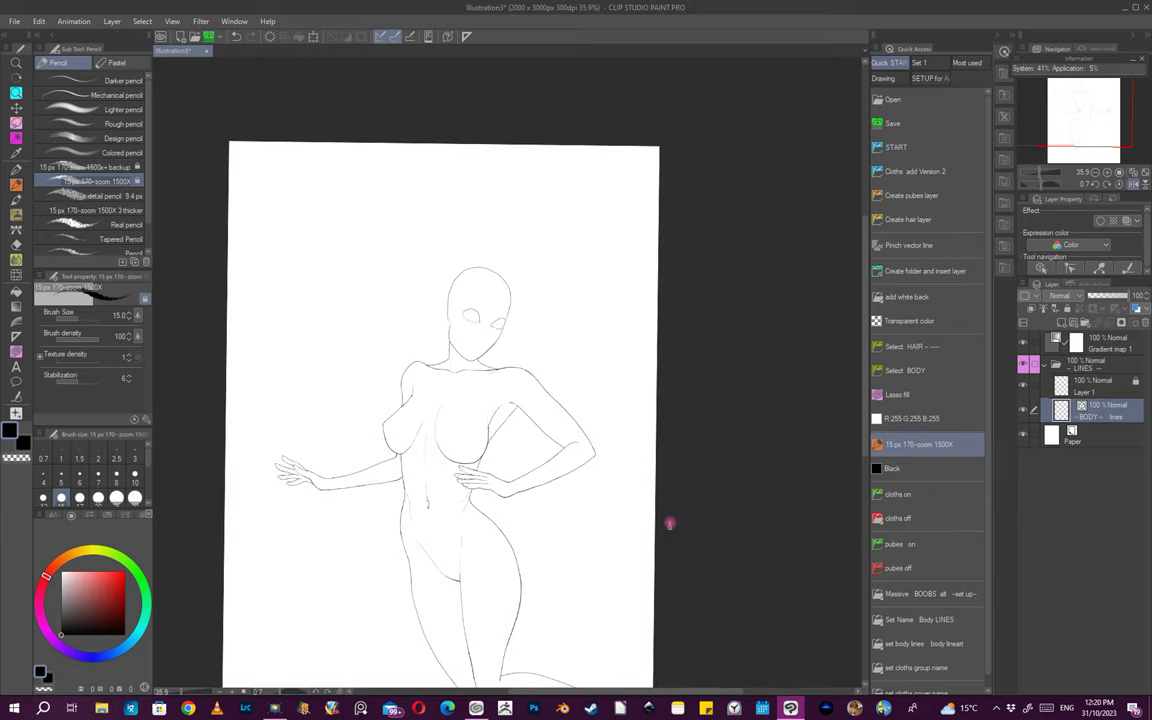
pyautogui.hotkey('ctrl', 'alt', 'y')
pyautogui.hotkey('ctrl', 'alt', 'y')
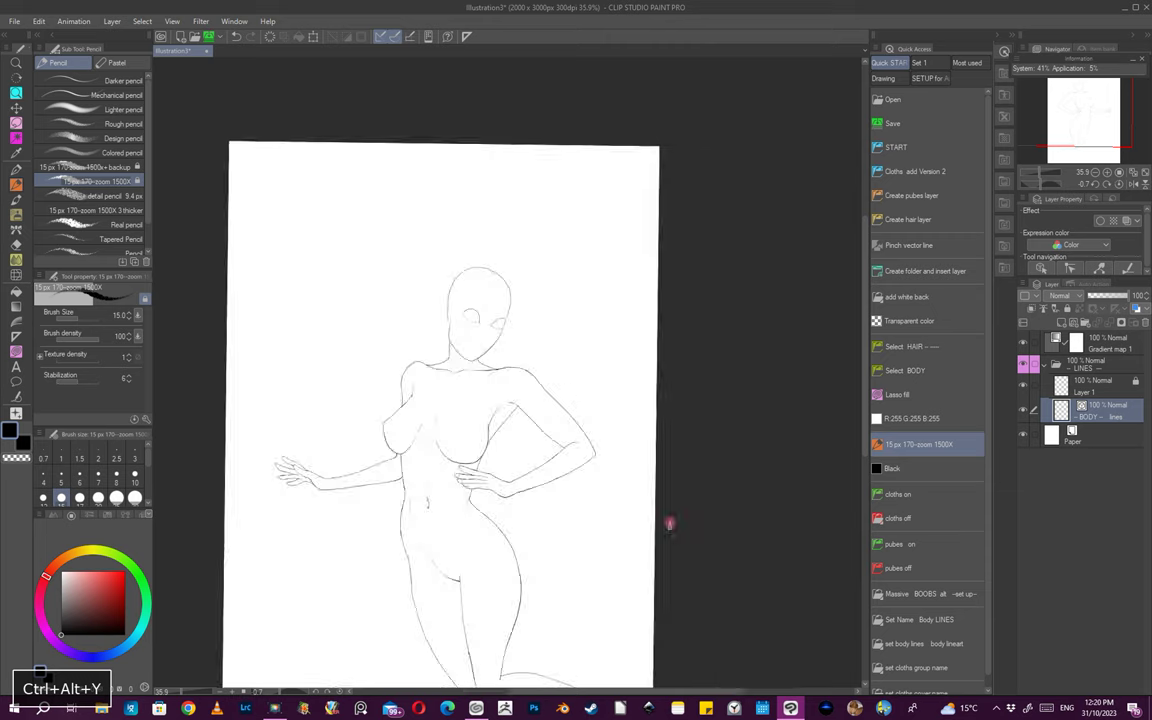
pyautogui.hotkey('ctrl', 'alt', 'y')
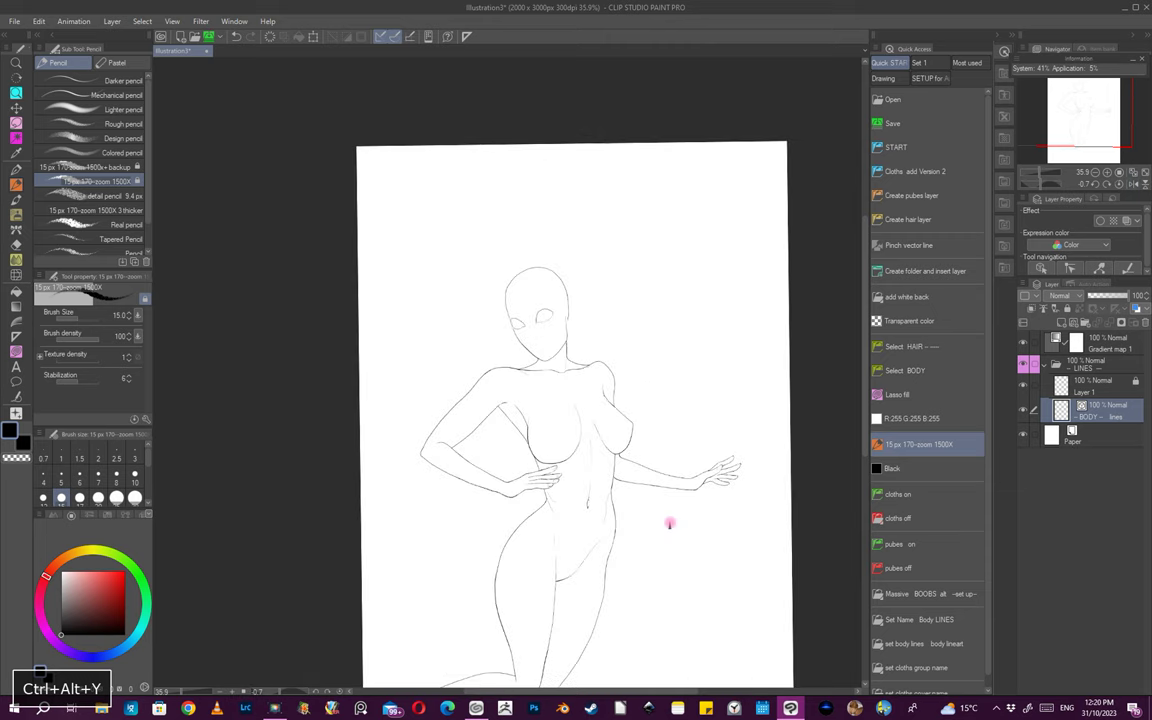
pyautogui.hotkey('ctrl', 'alt', 'y')
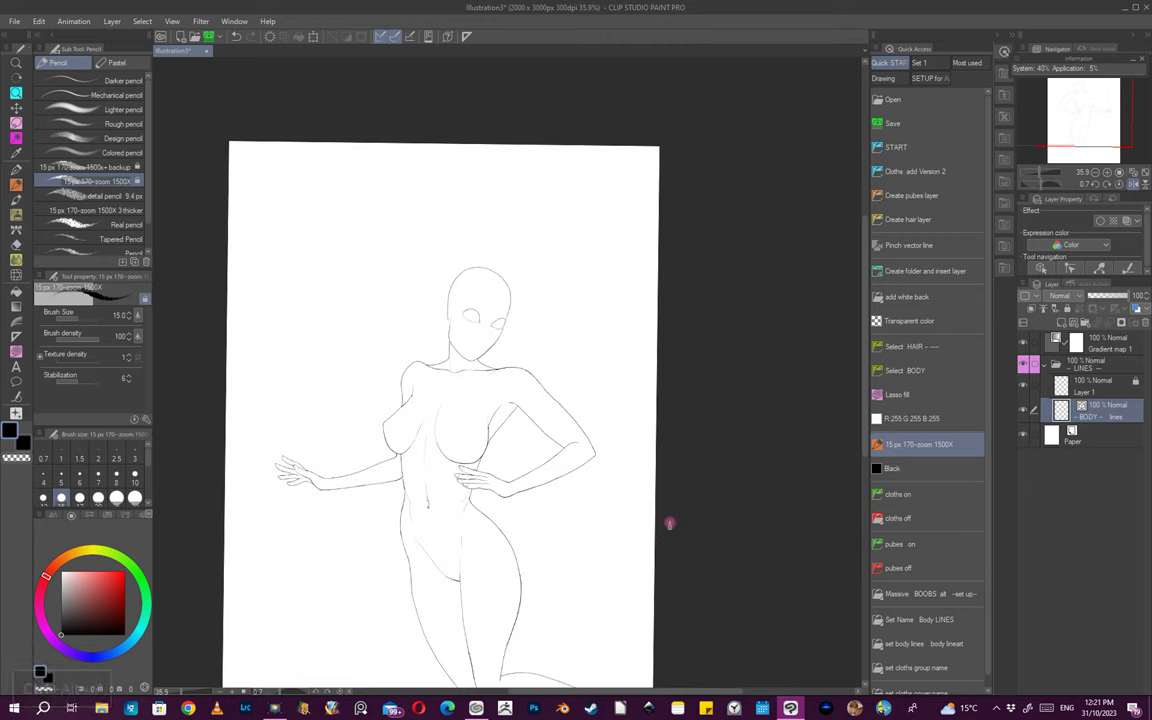
pyautogui.hotkey('ctrl', 'alt', 'y')
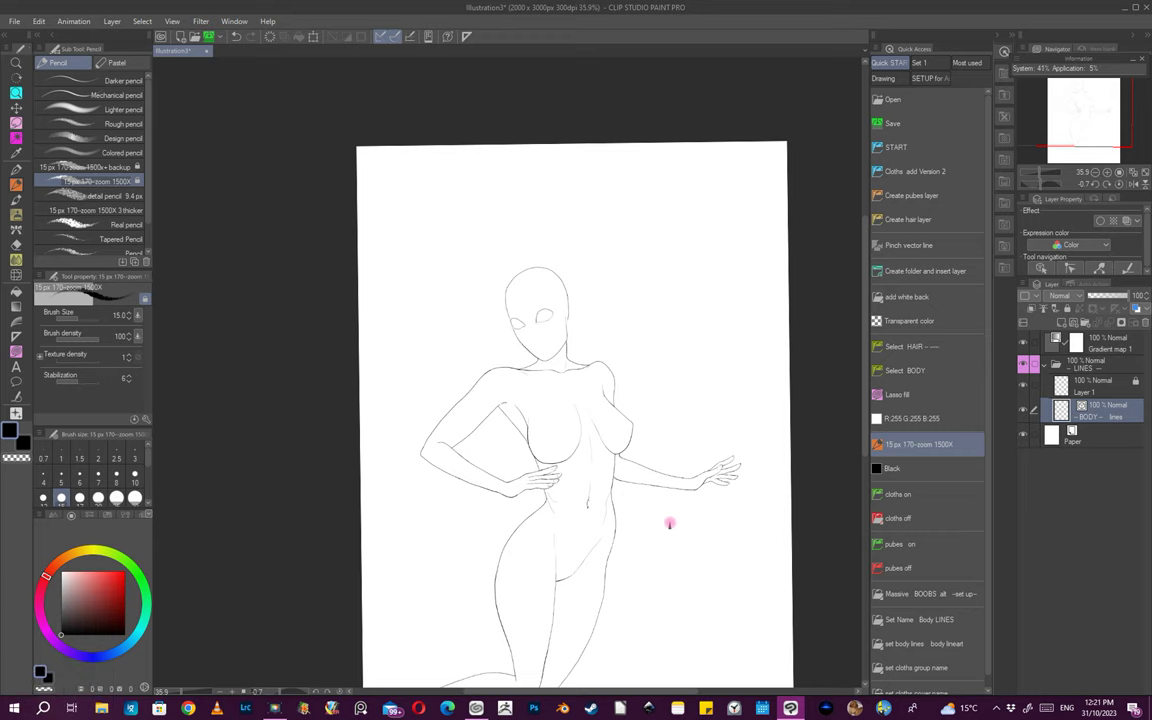
pyautogui.hotkey('ctrl', 'alt', 'y')
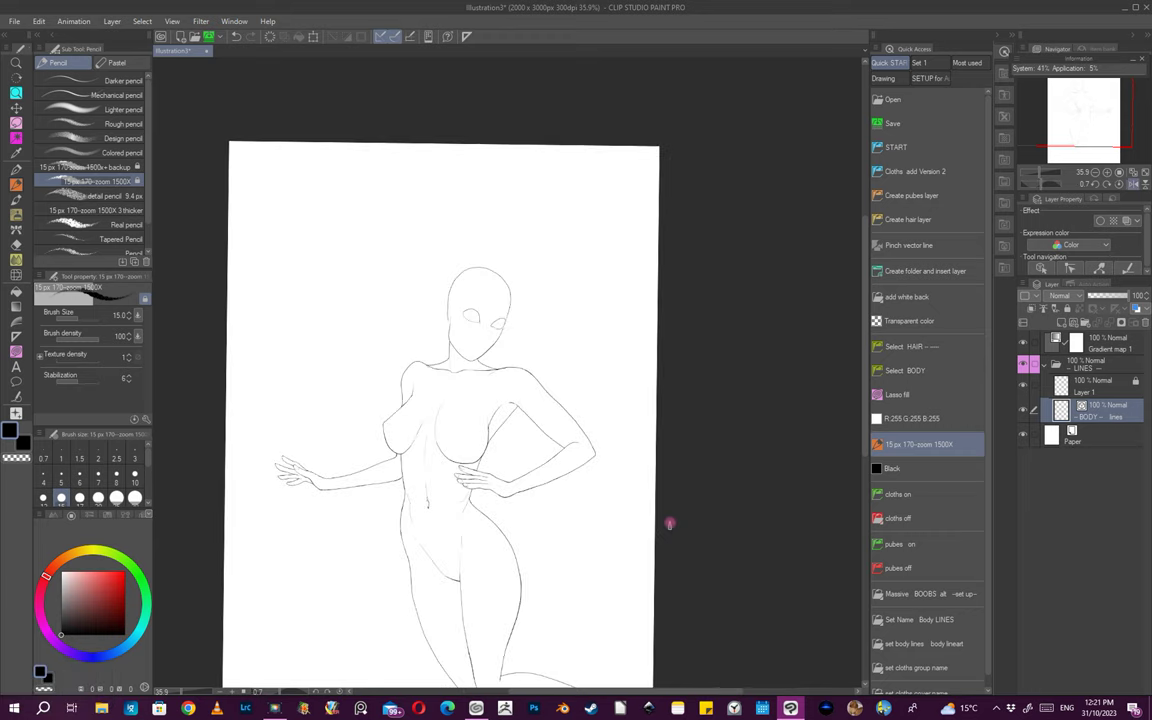
pyautogui.hotkey('ctrl', 'alt', 'y')
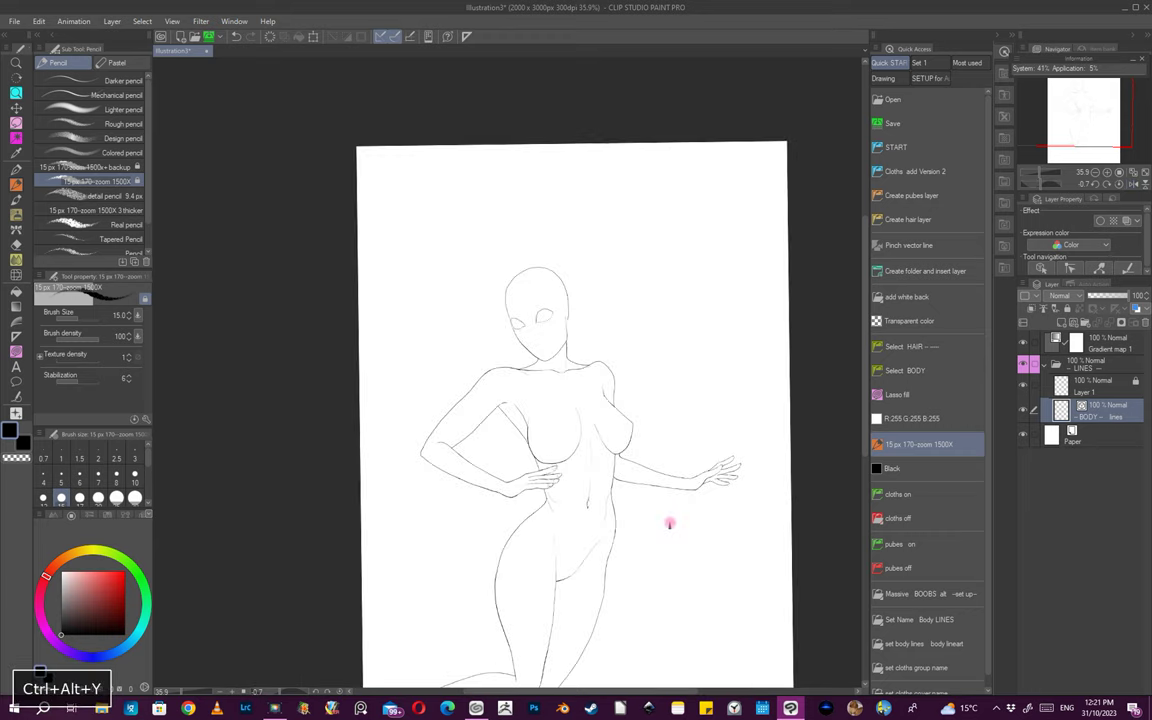
pyautogui.hotkey('ctrl', 'alt', 'y')
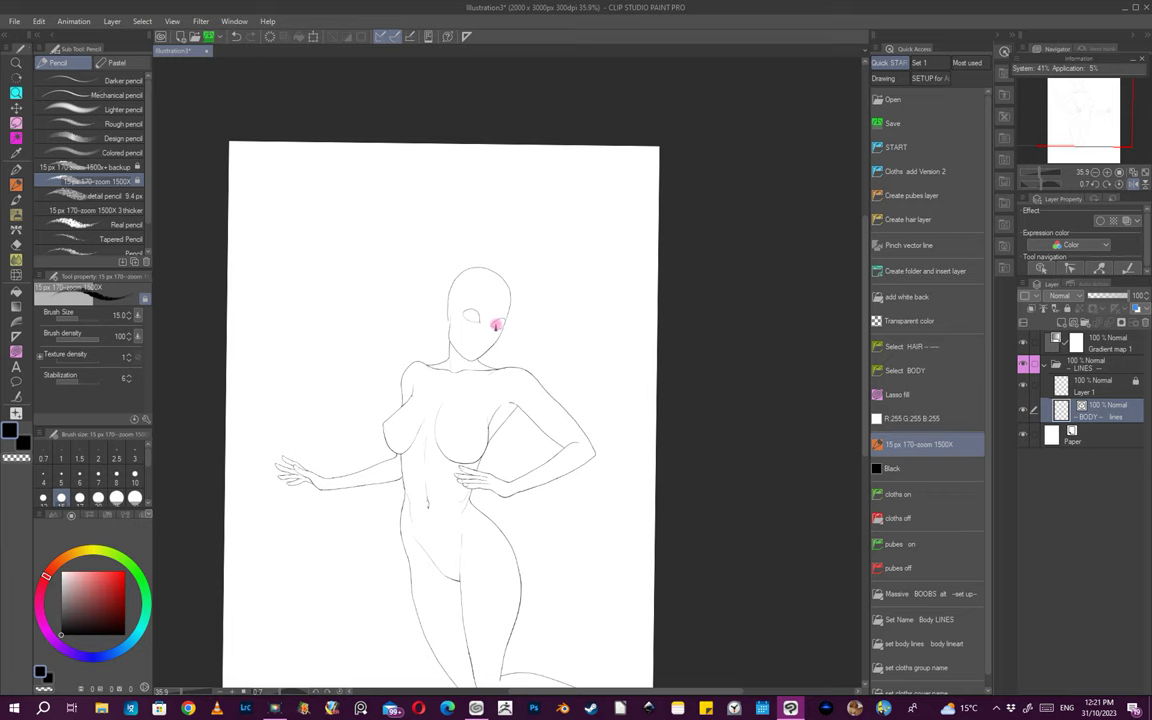
pyautogui.hotkey('ctrl', 'alt', 'y')
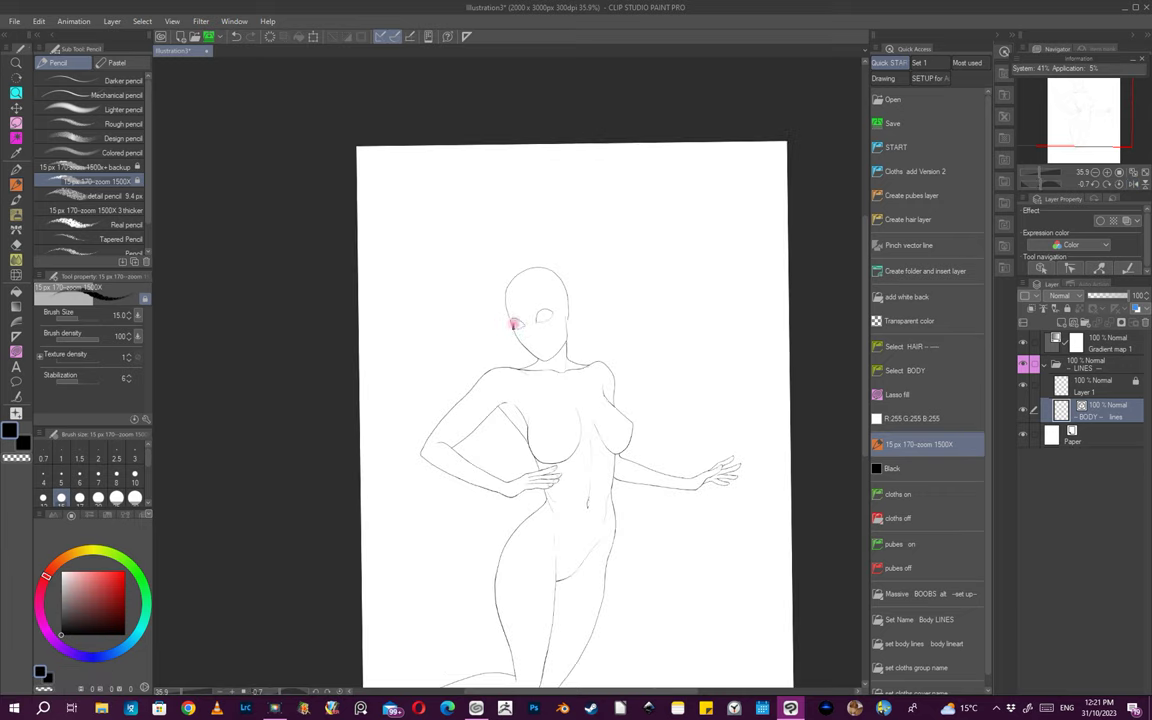
# - Mirror the canvas view back and forth to examine the eye shapes and their placement on the face
pyautogui.hotkey('ctrl', 'alt', 'y')
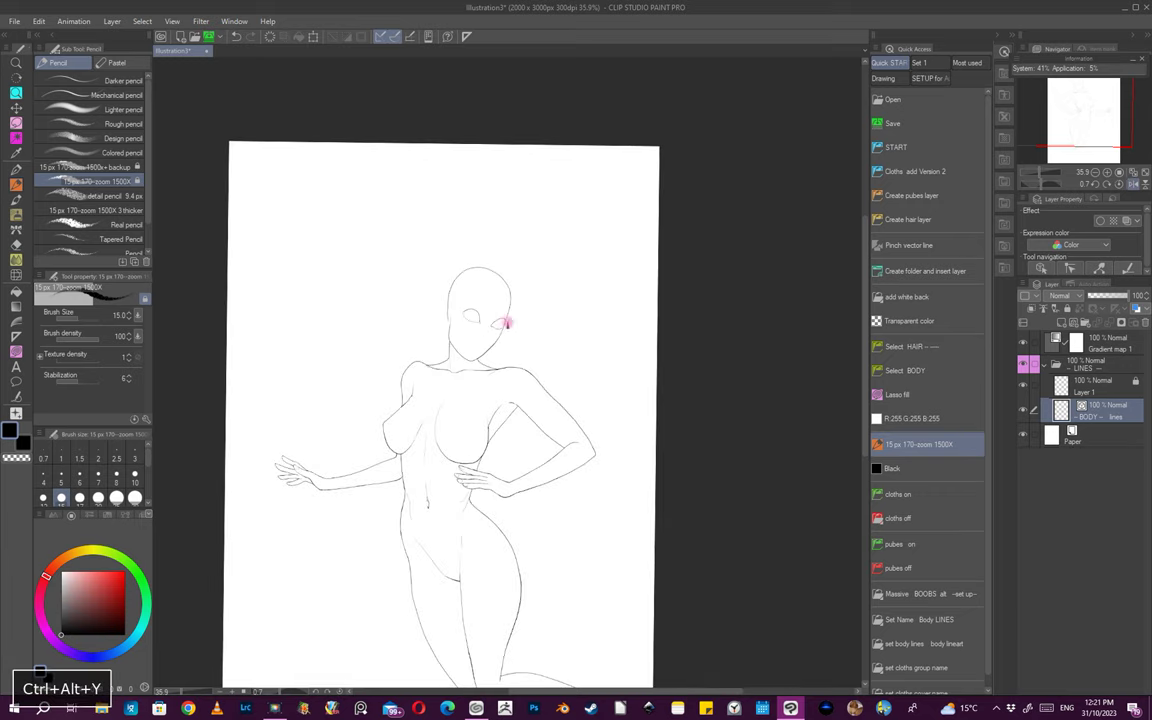
pyautogui.moveTo(505, 320); pyautogui.dragTo(656, 367)
pyautogui.hotkey('ctrl', 'alt', 'y')
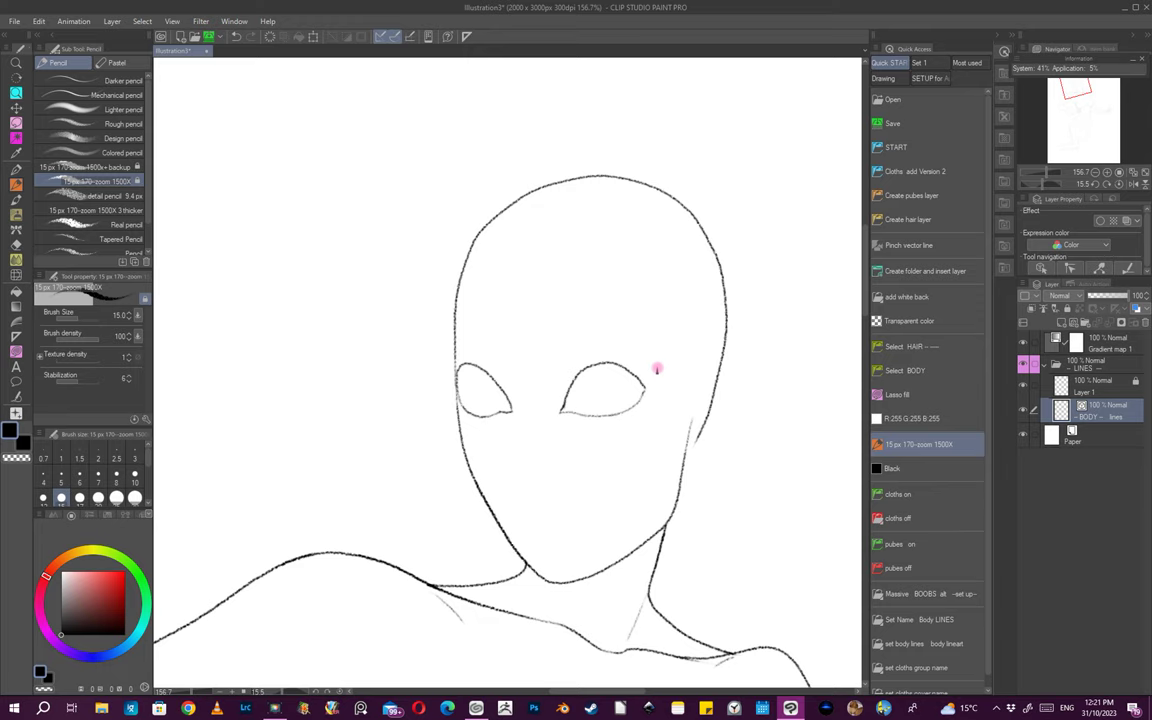
pyautogui.moveTo(657, 369); pyautogui.dragTo(628, 430)
pyautogui.hotkey('ctrl', 'alt', 'y')
pyautogui.hotkey('ctrl', 'alt', 'y')
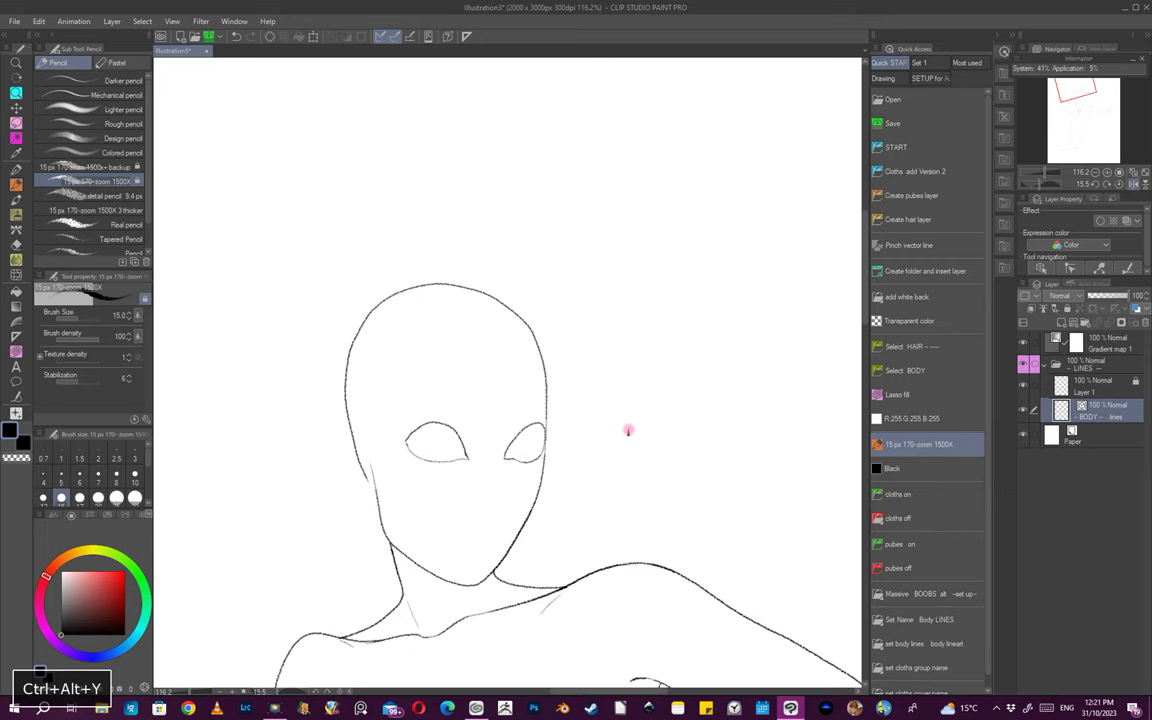
pyautogui.hotkey('ctrl', 'alt', 'y')
pyautogui.hotkey('ctrl', 'alt', 'y')
# - Draw a round iris in the nearer eye, partly covered by the upper lid and set toward the outer corner
pyautogui.hotkey('ctrl', 'space')
pyautogui.moveTo(578, 428)
pyautogui.mouseDown()
pyautogui.moveTo(605, 429)
pyautogui.moveTo(573, 424)
pyautogui.moveTo(564, 459)
pyautogui.mouseUp()
pyautogui.hotkey('ctrl', 'z')
pyautogui.moveTo(584, 413)
pyautogui.mouseDown()
pyautogui.moveTo(566, 457)
pyautogui.moveTo(634, 453)
pyautogui.moveTo(594, 444)
pyautogui.mouseUp()
pyautogui.hotkey('ctrl', 'space')
pyautogui.moveTo(710, 540); pyautogui.dragTo(707, 424)
pyautogui.moveTo(689, 419)
pyautogui.mouseDown()
pyautogui.moveTo(622, 504)
pyautogui.moveTo(735, 560)
pyautogui.mouseUp()
pyautogui.hotkey('shift', 'space')
pyautogui.moveTo(753, 563)
pyautogui.mouseDown()
pyautogui.moveTo(701, 540)
pyautogui.moveTo(699, 530)
pyautogui.moveTo(725, 527)
pyautogui.moveTo(733, 504)
pyautogui.moveTo(732, 550)
pyautogui.moveTo(674, 540)
pyautogui.moveTo(584, 473)
pyautogui.moveTo(688, 470)
pyautogui.mouseUp()
pyautogui.hotkey('ctrl', 'space')
pyautogui.hotkey('ctrl', 'z')
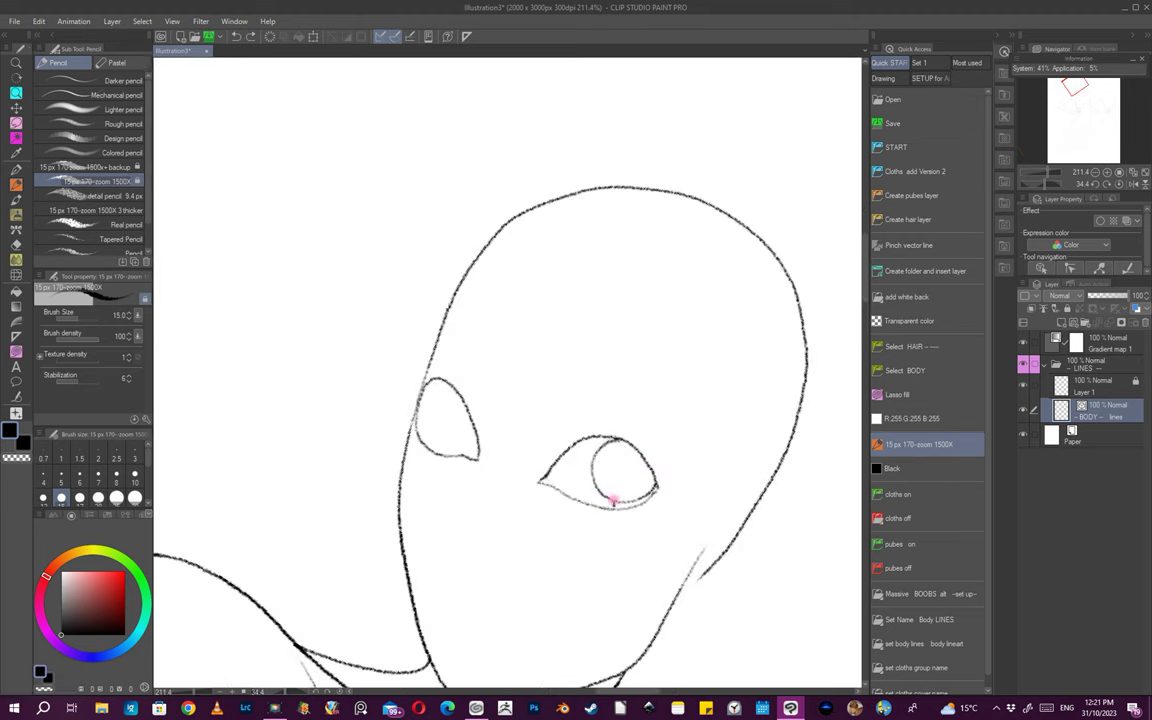
# - Draw the narrower iris in the far eye, matching the gaze direction of the nearer eye
pyautogui.hotkey('ctrl', 'space')
pyautogui.moveTo(688, 468); pyautogui.dragTo(714, 472)
pyautogui.hotkey('shift', 'space')
pyautogui.moveTo(594, 553); pyautogui.dragTo(661, 537)
pyautogui.hotkey('ctrl', 'space')
pyautogui.moveTo(722, 496); pyautogui.dragTo(656, 558)
pyautogui.hotkey('shift', 'space')
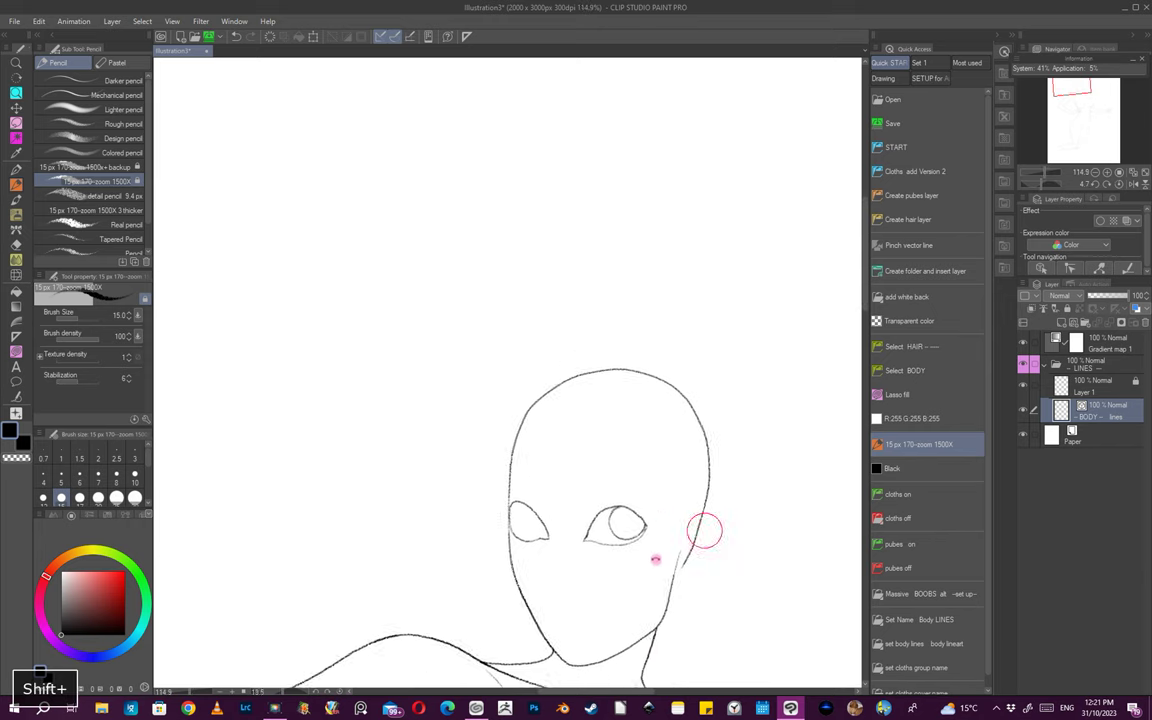
pyautogui.moveTo(527, 511); pyautogui.dragTo(522, 496)
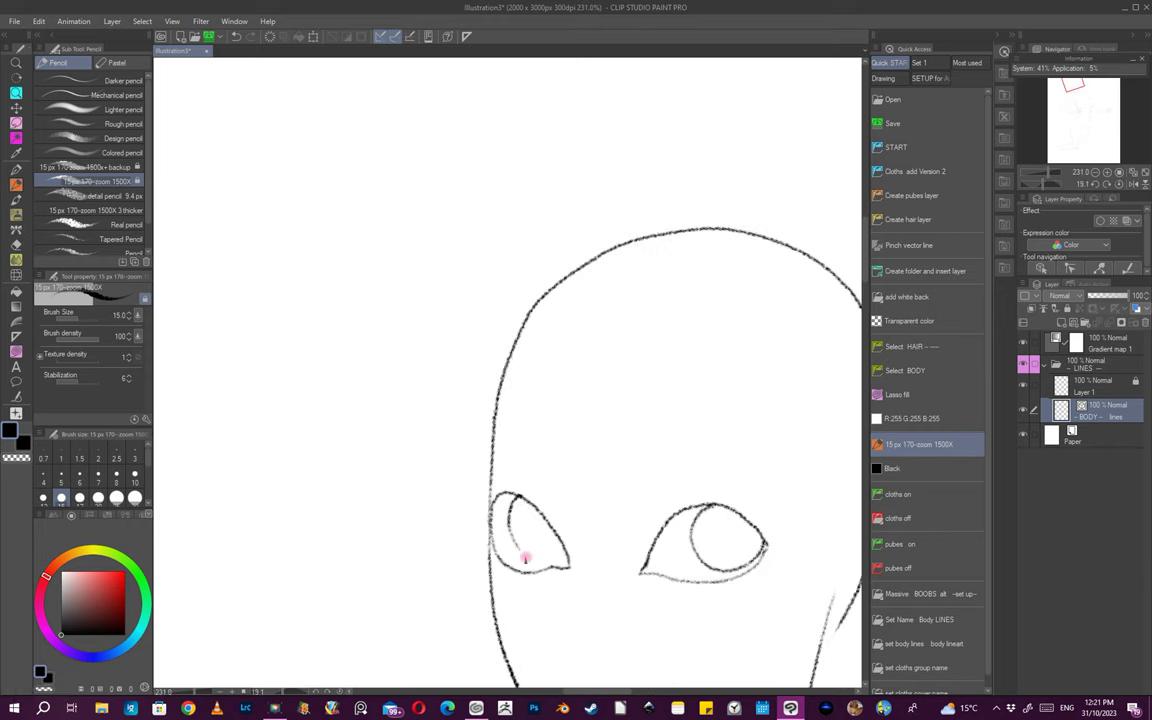
pyautogui.moveTo(565, 556); pyautogui.dragTo(553, 563)
# - Examine the irises and gaze direction against the whole figure
pyautogui.hotkey('ctrl', 'space')
pyautogui.moveTo(656, 572); pyautogui.dragTo(590, 612)
pyautogui.moveTo(717, 604); pyautogui.dragTo(680, 514)
pyautogui.moveTo(573, 465)
pyautogui.mouseDown()
pyautogui.moveTo(594, 484)
pyautogui.moveTo(579, 498)
pyautogui.mouseUp()
pyautogui.hotkey('ctrl', 'space')
pyautogui.moveTo(679, 524); pyautogui.dragTo(617, 561)
pyautogui.press('space')
pyautogui.moveTo(719, 586); pyautogui.dragTo(697, 419)
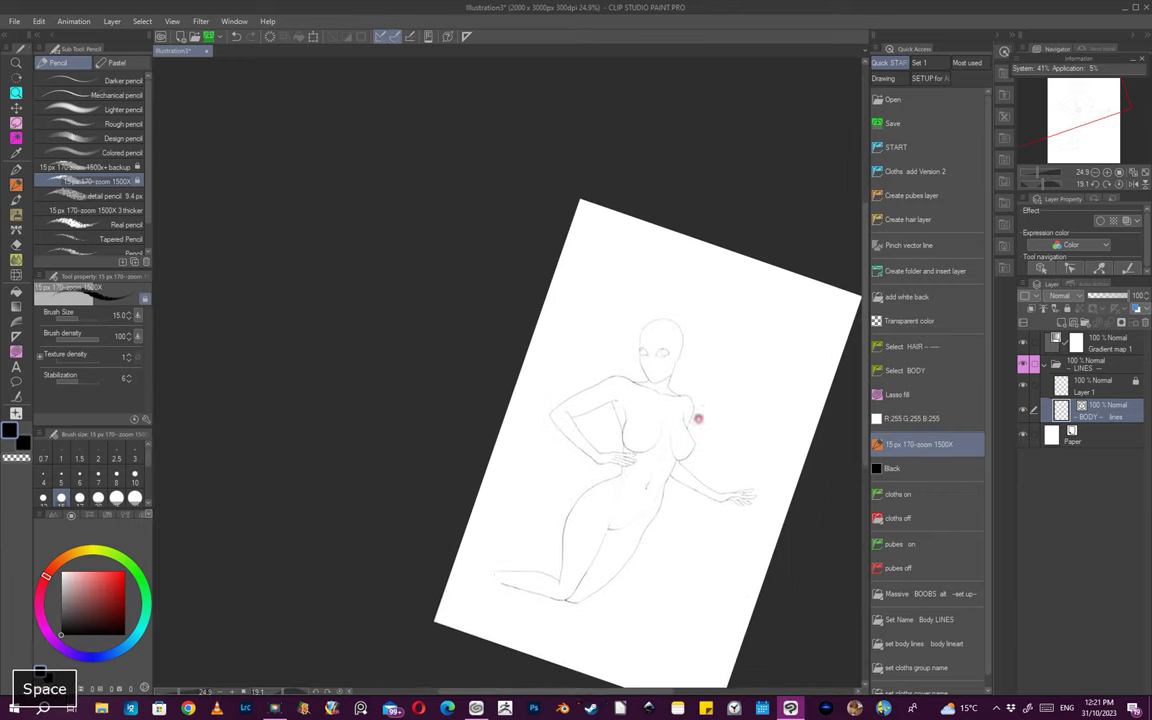
pyautogui.hotkey('shift', 'space')
pyautogui.moveTo(681, 579); pyautogui.dragTo(725, 533)
pyautogui.moveTo(701, 491); pyautogui.dragTo(735, 496)
# - Thicken the upper lid line of the nearer eye from the inner to the outer corner
pyautogui.moveTo(728, 395); pyautogui.dragTo(620, 521)
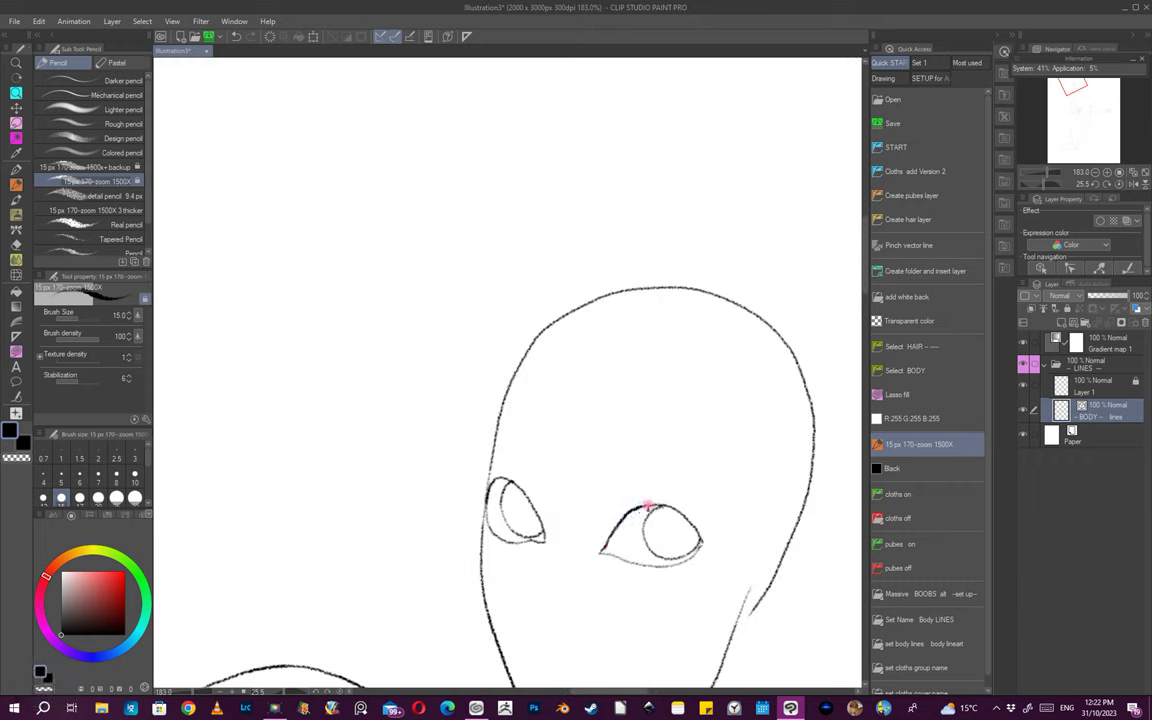
pyautogui.moveTo(686, 521); pyautogui.dragTo(702, 537)
pyautogui.hotkey('ctrl', 'z')
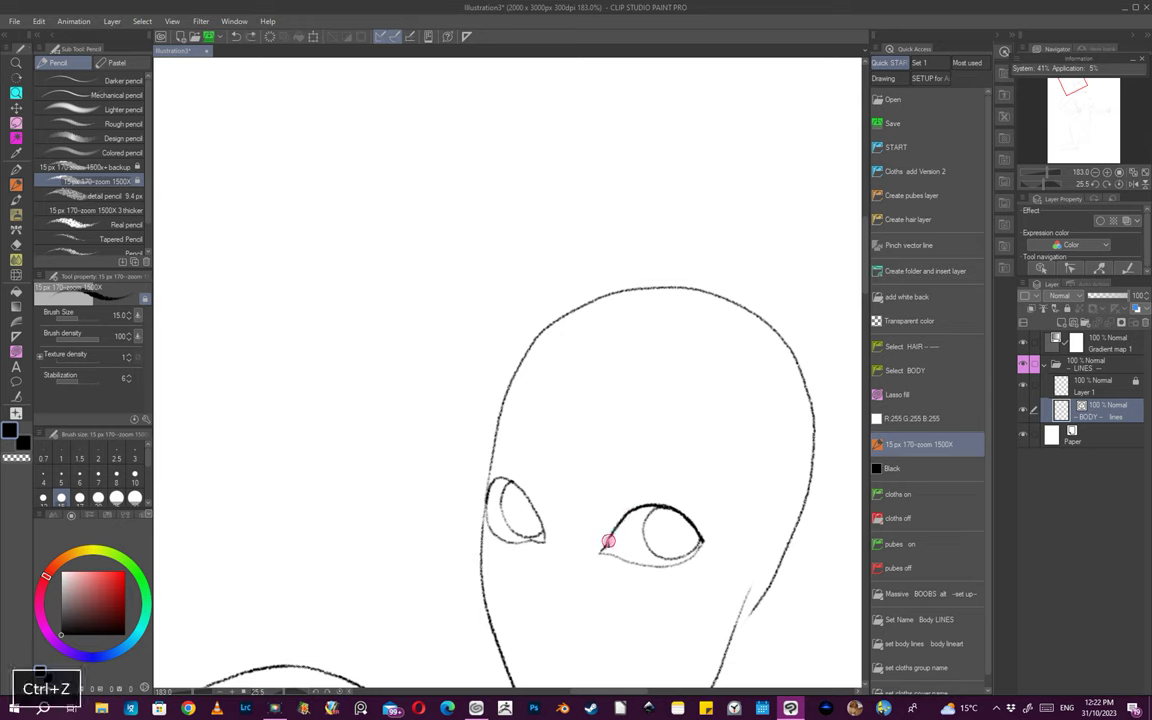
pyautogui.moveTo(631, 511); pyautogui.dragTo(655, 505)
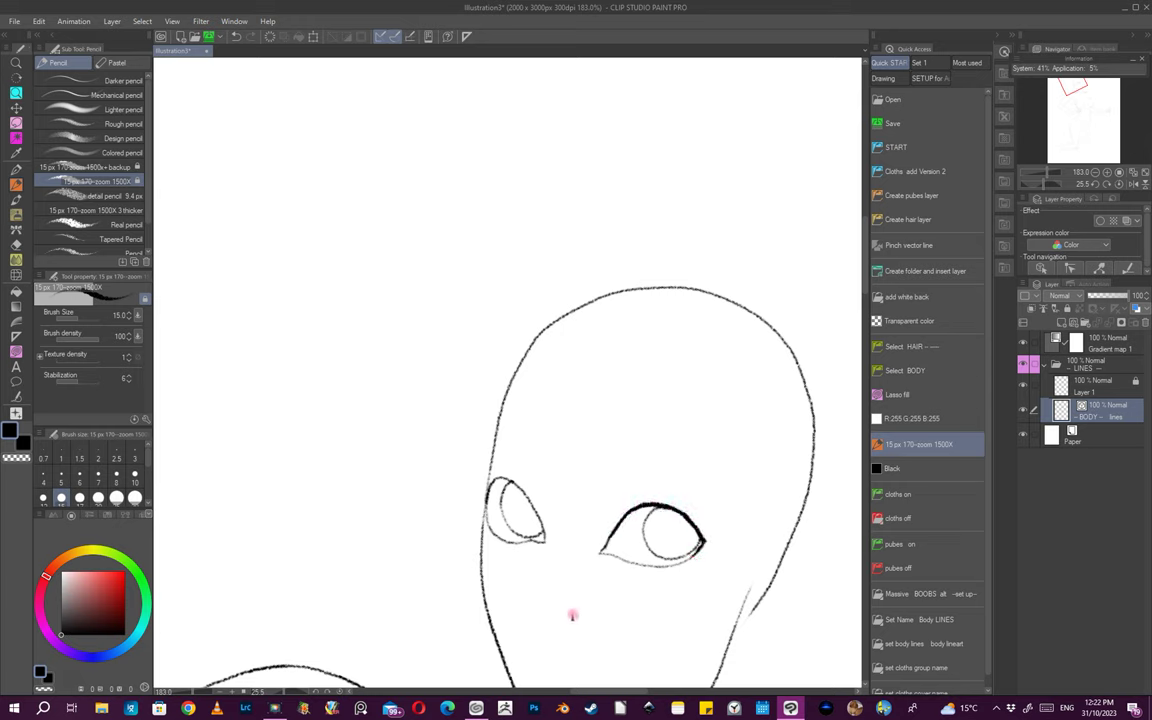
# - Thicken the far eye's upper lid line and reinforce the nearer eye's lid to a similar weight
pyautogui.moveTo(486, 503); pyautogui.dragTo(498, 475)
pyautogui.hotkey('ctrl', 'z')
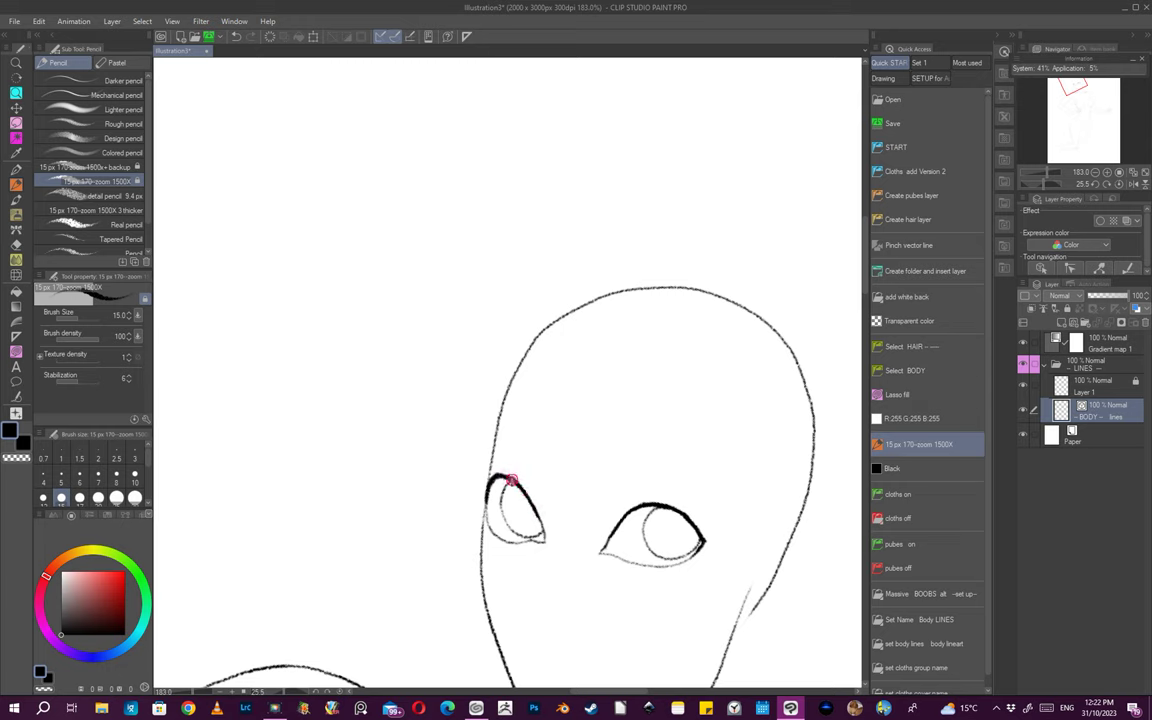
pyautogui.moveTo(490, 481); pyautogui.dragTo(486, 514)
pyautogui.moveTo(661, 563)
pyautogui.mouseDown()
pyautogui.moveTo(645, 506)
pyautogui.moveTo(626, 522)
pyautogui.moveTo(653, 495)
pyautogui.mouseUp()
pyautogui.moveTo(540, 440)
pyautogui.mouseDown()
pyautogui.moveTo(570, 432)
pyautogui.moveTo(541, 406)
pyautogui.moveTo(559, 409)
pyautogui.mouseUp()
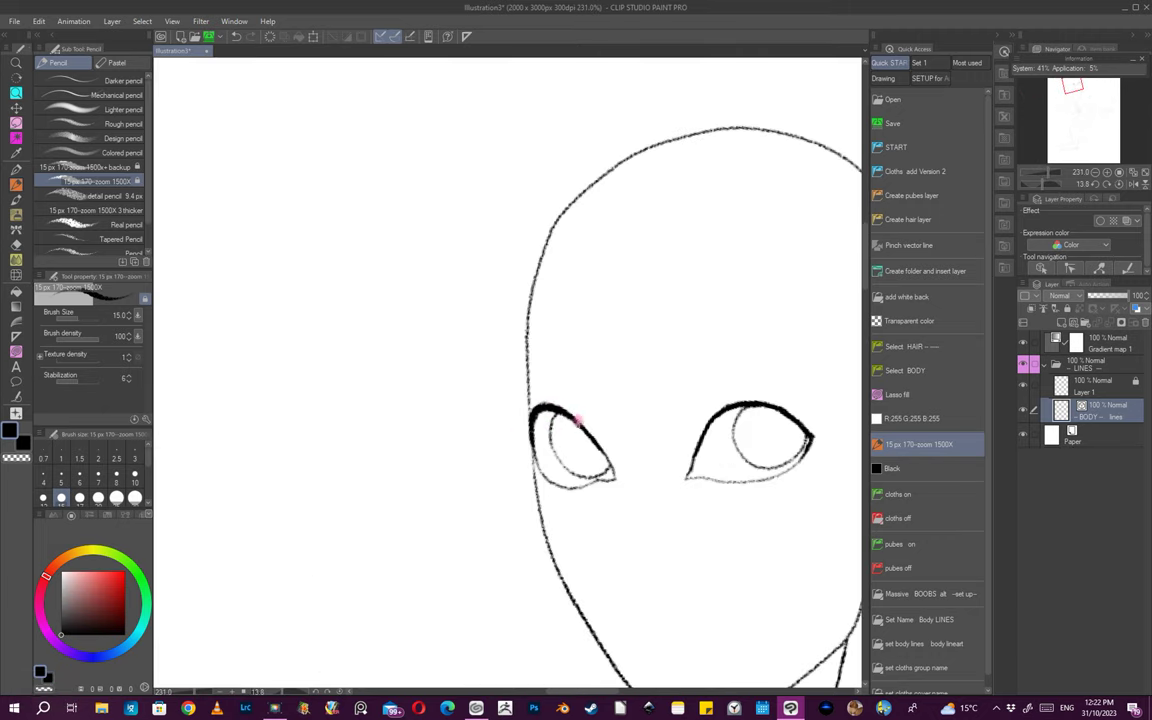
pyautogui.scroll(2, 598, 447)
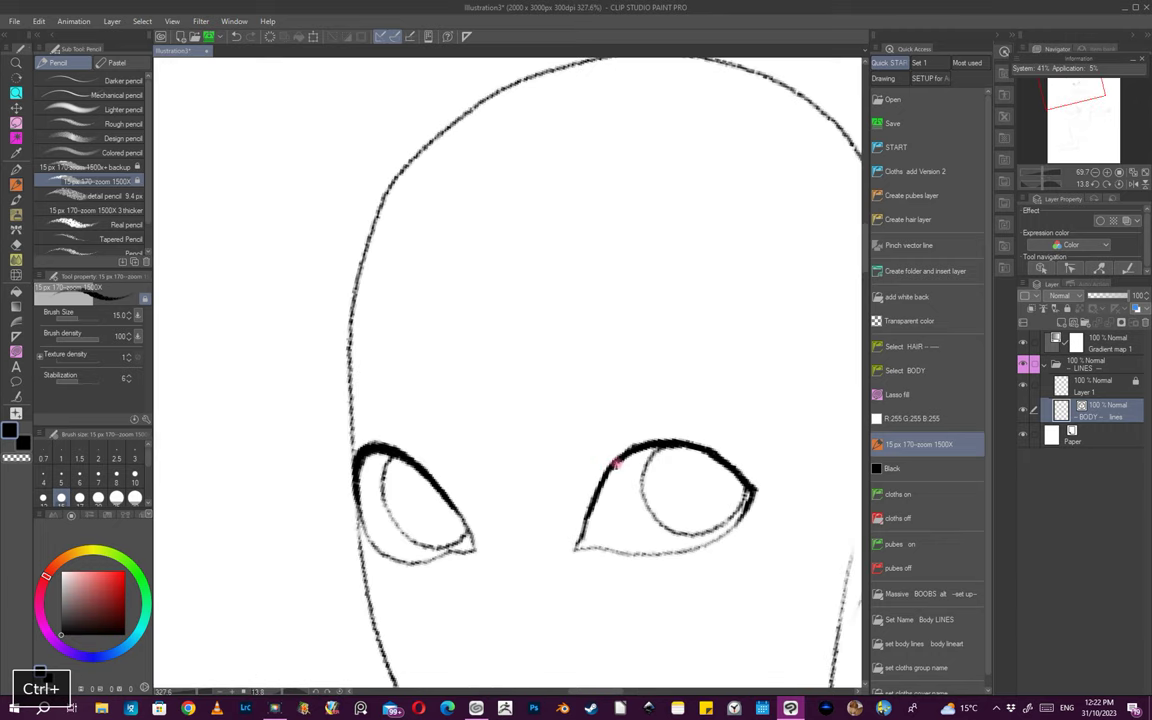
pyautogui.moveTo(600, 480)
pyautogui.mouseDown()
pyautogui.moveTo(632, 447)
pyautogui.moveTo(683, 440)
pyautogui.mouseUp()
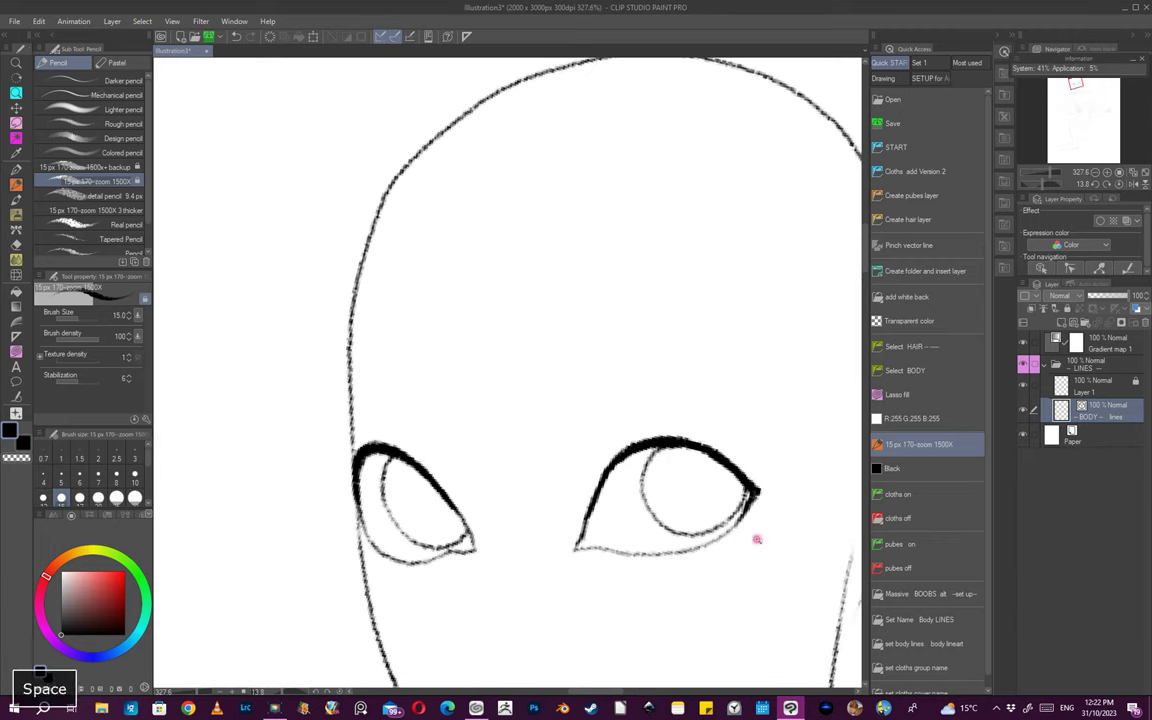
# - Draw a small round pupil inside the nearer eye's iris, touching the upper lid
pyautogui.scroll(-8, 756, 490)
pyautogui.moveTo(790, 575); pyautogui.dragTo(749, 506)
pyautogui.moveTo(746, 558); pyautogui.dragTo(812, 570)
pyautogui.moveTo(782, 581); pyautogui.dragTo(797, 560)
pyautogui.moveTo(728, 378); pyautogui.dragTo(707, 430)
pyautogui.moveTo(704, 420); pyautogui.dragTo(663, 509)
pyautogui.moveTo(630, 378); pyautogui.dragTo(678, 340)
pyautogui.moveTo(672, 323); pyautogui.dragTo(677, 410)
pyautogui.scroll(7, 677, 411)
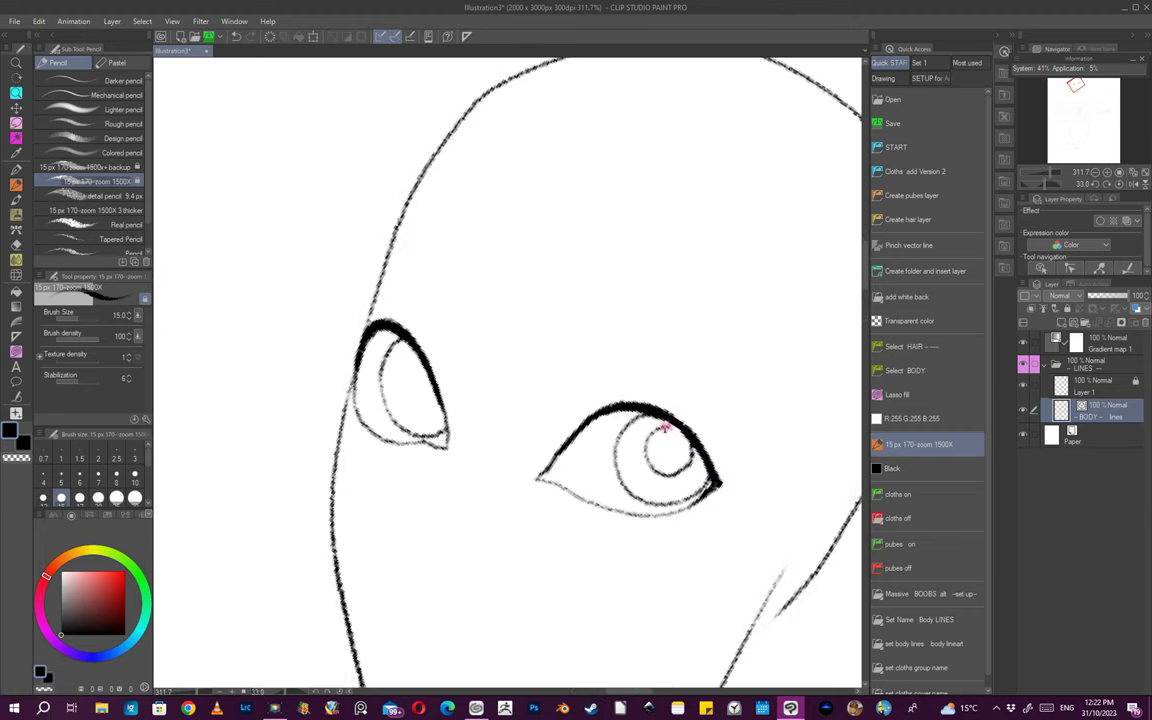
# - Draw a matching small pupil inside the far eye's iris, just below the upper lid
pyautogui.scroll(-6, 676, 428)
pyautogui.moveTo(625, 530); pyautogui.dragTo(607, 445)
pyautogui.scroll(3, 607, 445)
pyautogui.scroll(2, 620, 442)
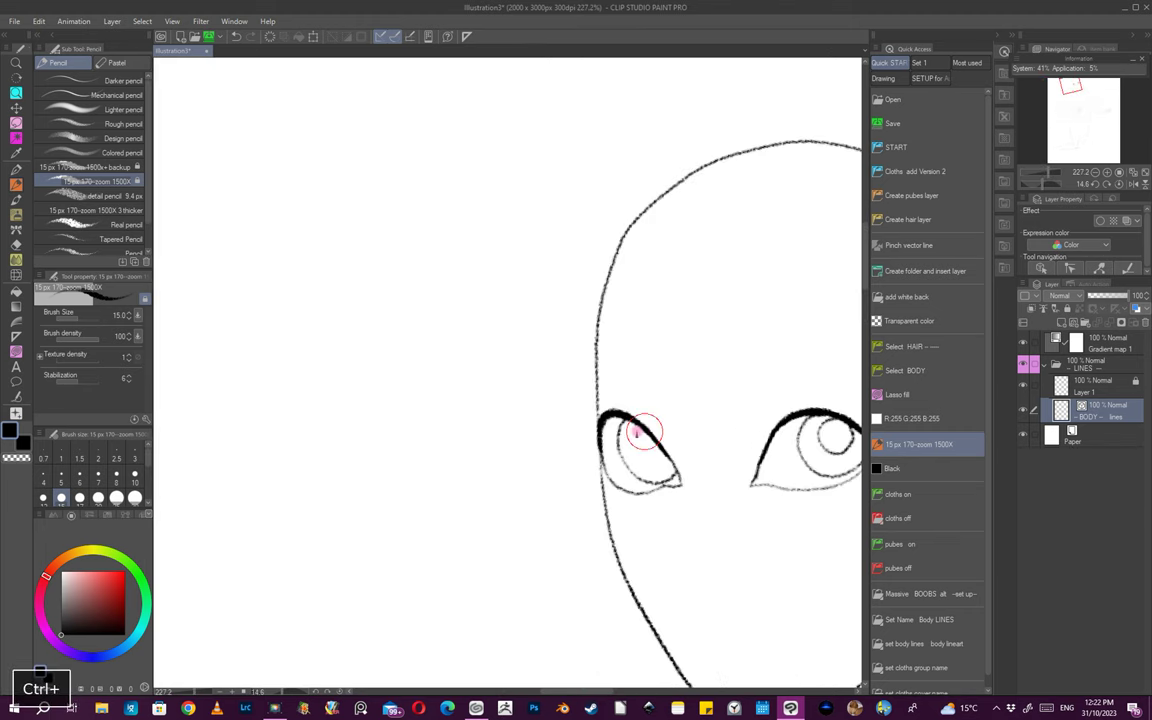
pyautogui.scroll(-7, 640, 440)
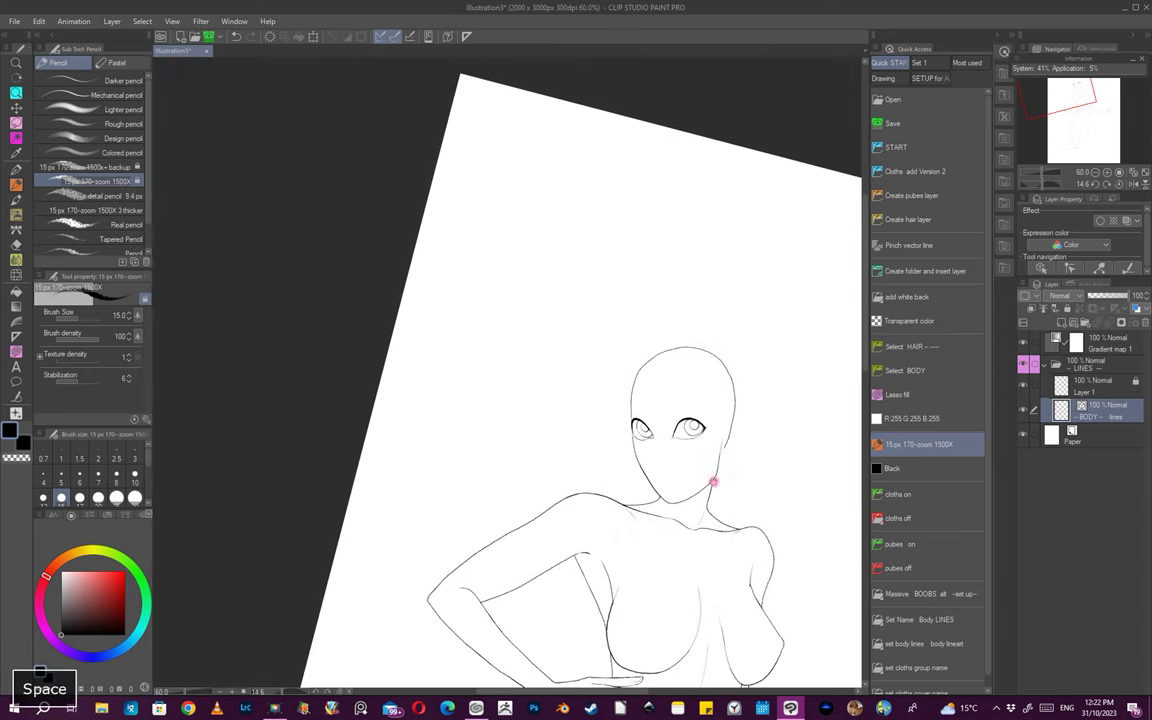
# - Mirror the canvas view back and forth to check the alignment of the pupils
pyautogui.hotkey('ctrl', 'alt', 'y')
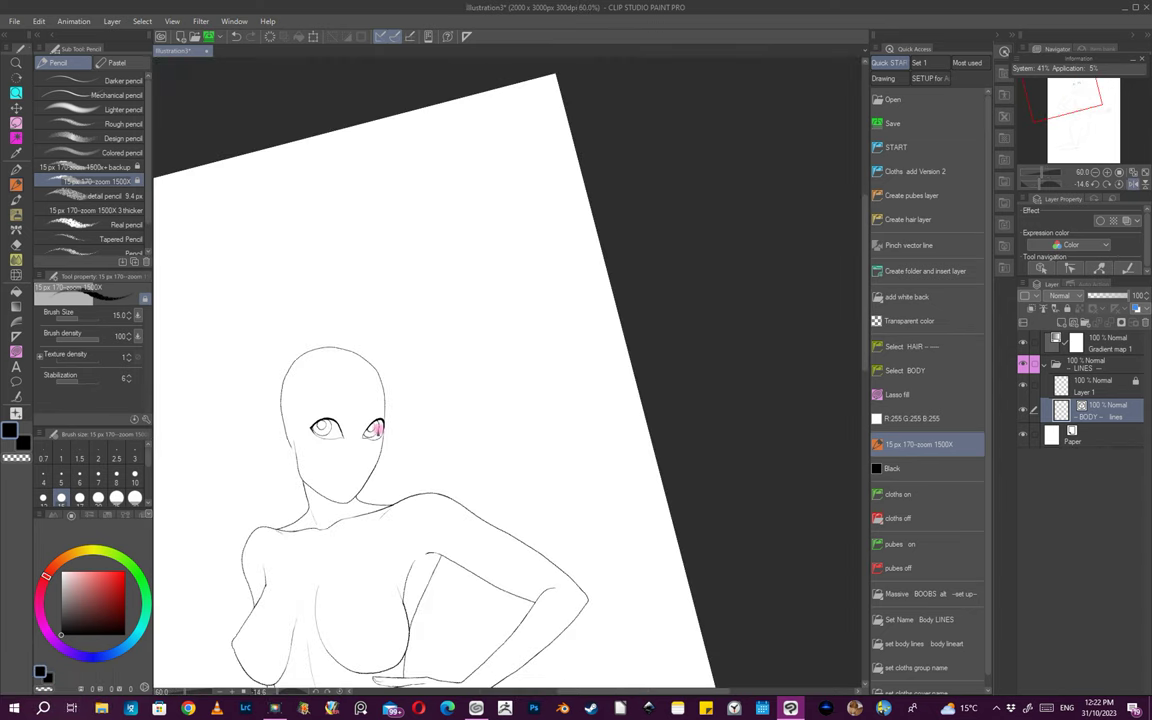
pyautogui.hotkey('ctrl', 'alt', 'y')
pyautogui.hotkey('ctrl', 'alt', 'y')
pyautogui.hotkey('ctrl', 'alt', 'y')
pyautogui.moveTo(684, 437); pyautogui.dragTo(715, 445)
pyautogui.moveTo(704, 450); pyautogui.dragTo(710, 479)
# - Draw thin eyelid crease lines above both eyes, following the curve of the upper lids
pyautogui.scroll(4, 600, 466)
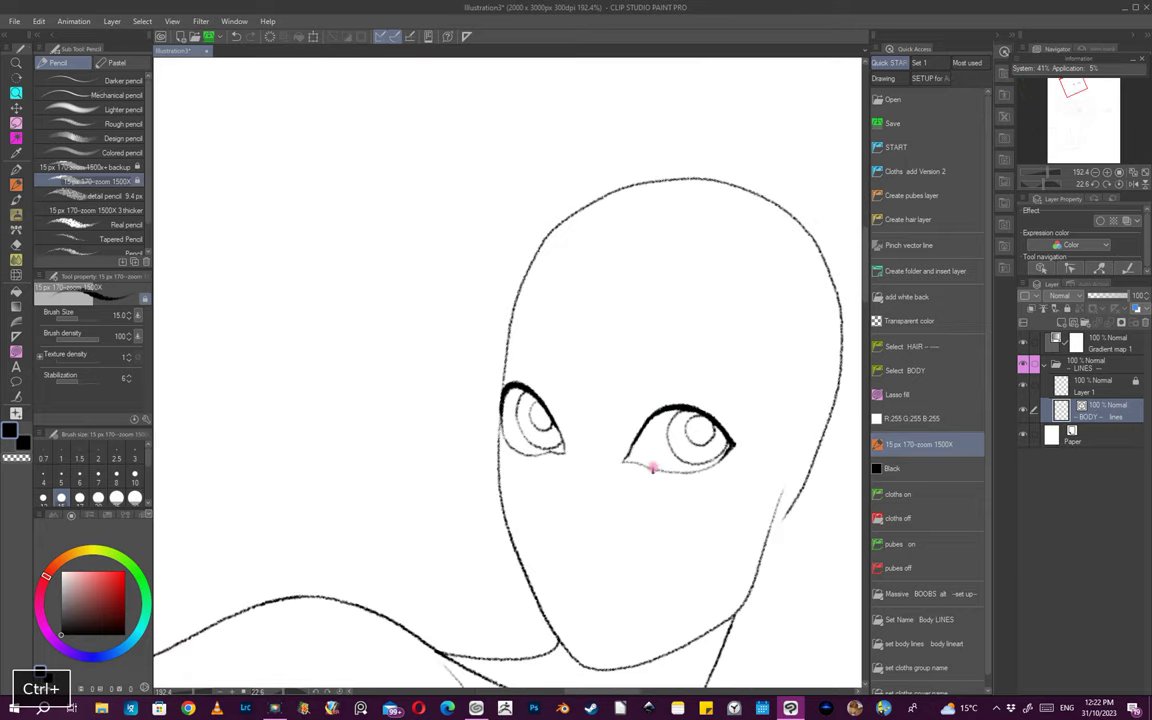
pyautogui.moveTo(722, 478); pyautogui.dragTo(622, 535)
pyautogui.moveTo(774, 524); pyautogui.dragTo(699, 478)
pyautogui.moveTo(657, 411)
pyautogui.mouseDown()
pyautogui.moveTo(712, 432)
pyautogui.moveTo(740, 390)
pyautogui.mouseUp()
pyautogui.scroll(4, 681, 392)
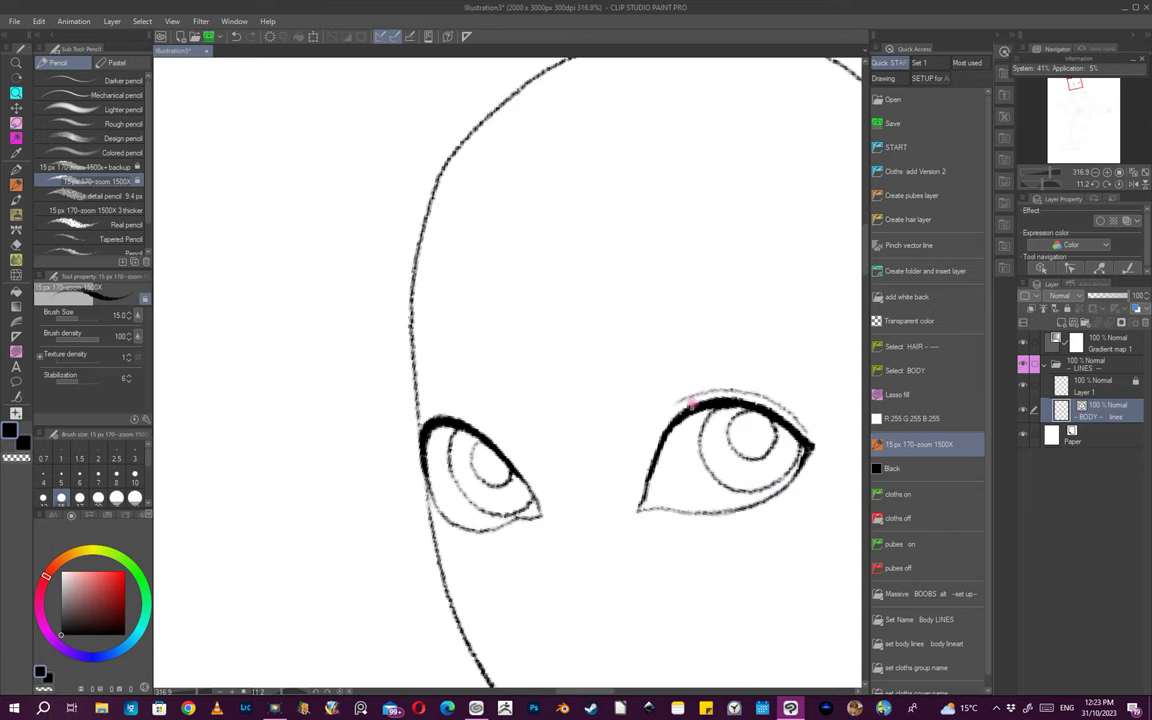
pyautogui.hotkey('ctrl', 'z')
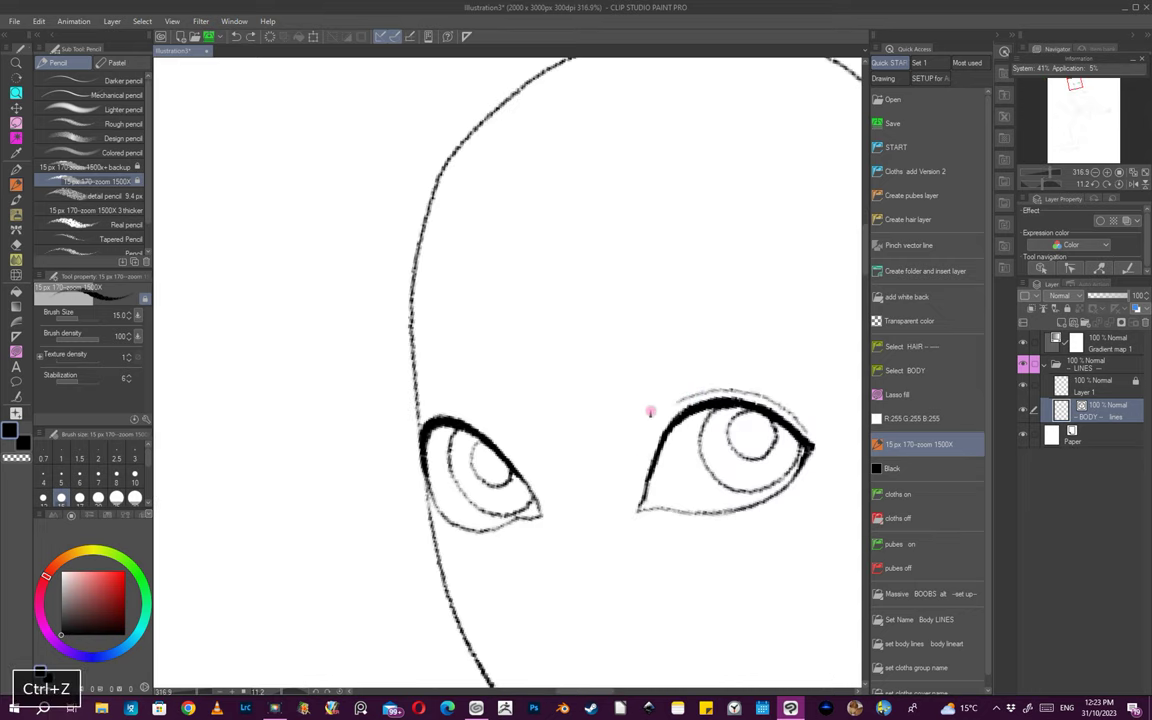
pyautogui.moveTo(420, 423); pyautogui.dragTo(441, 406)
# - Add a raster layer above the body lines and fill both pupils in black with Lasso fill
pyautogui.moveTo(645, 504); pyautogui.dragTo(581, 537)
pyautogui.moveTo(697, 548); pyautogui.dragTo(658, 489)
pyautogui.moveTo(616, 443); pyautogui.dragTo(637, 460)
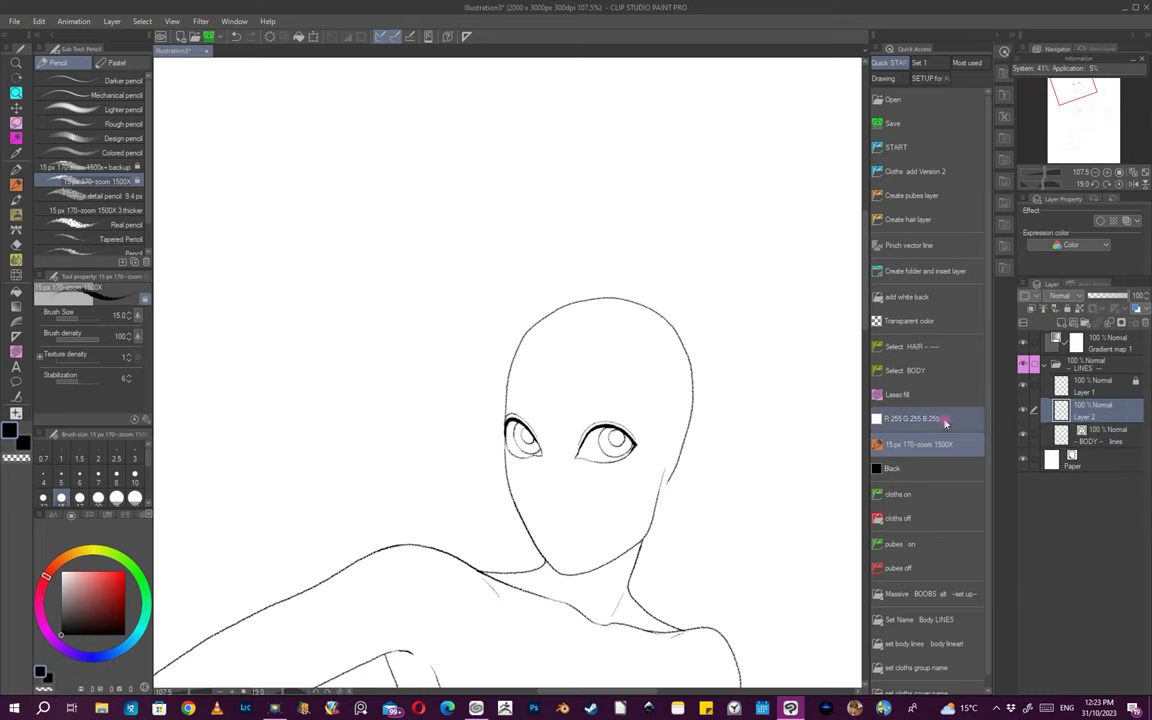
pyautogui.click(897, 394)
pyautogui.moveTo(609, 442); pyautogui.dragTo(596, 450)
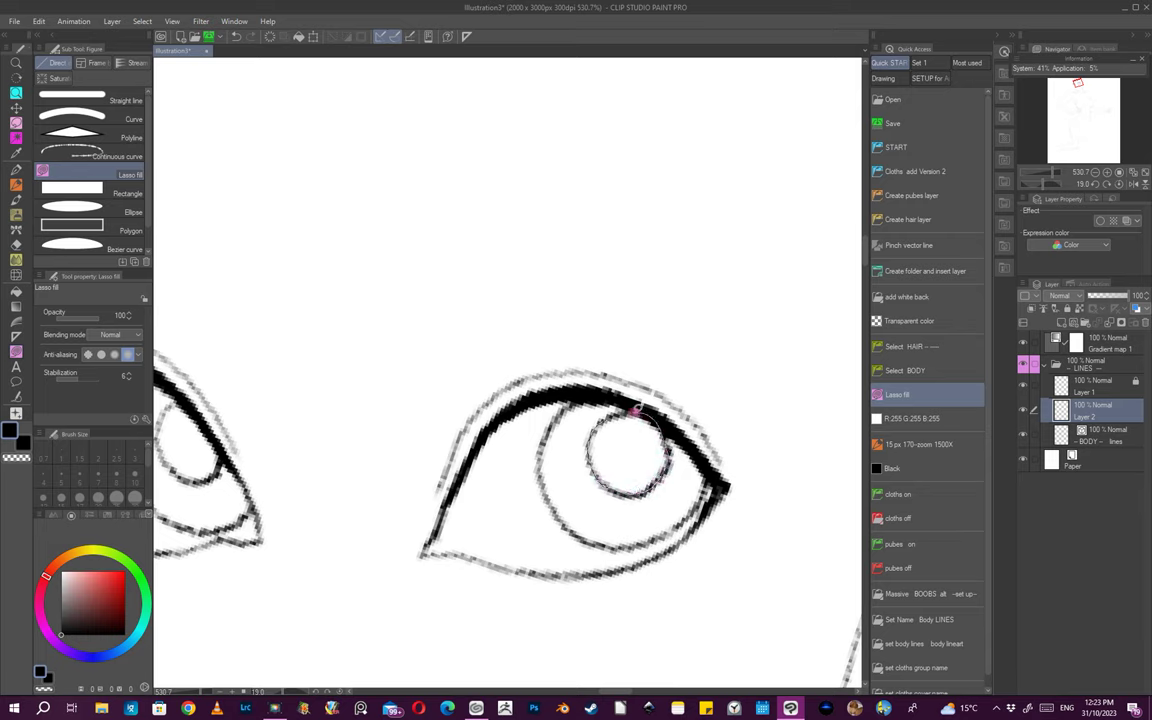
pyautogui.moveTo(635, 409); pyautogui.dragTo(632, 411)
pyautogui.moveTo(676, 451); pyautogui.dragTo(600, 470)
pyautogui.moveTo(602, 491); pyautogui.dragTo(656, 491)
pyautogui.moveTo(601, 447); pyautogui.dragTo(680, 448)
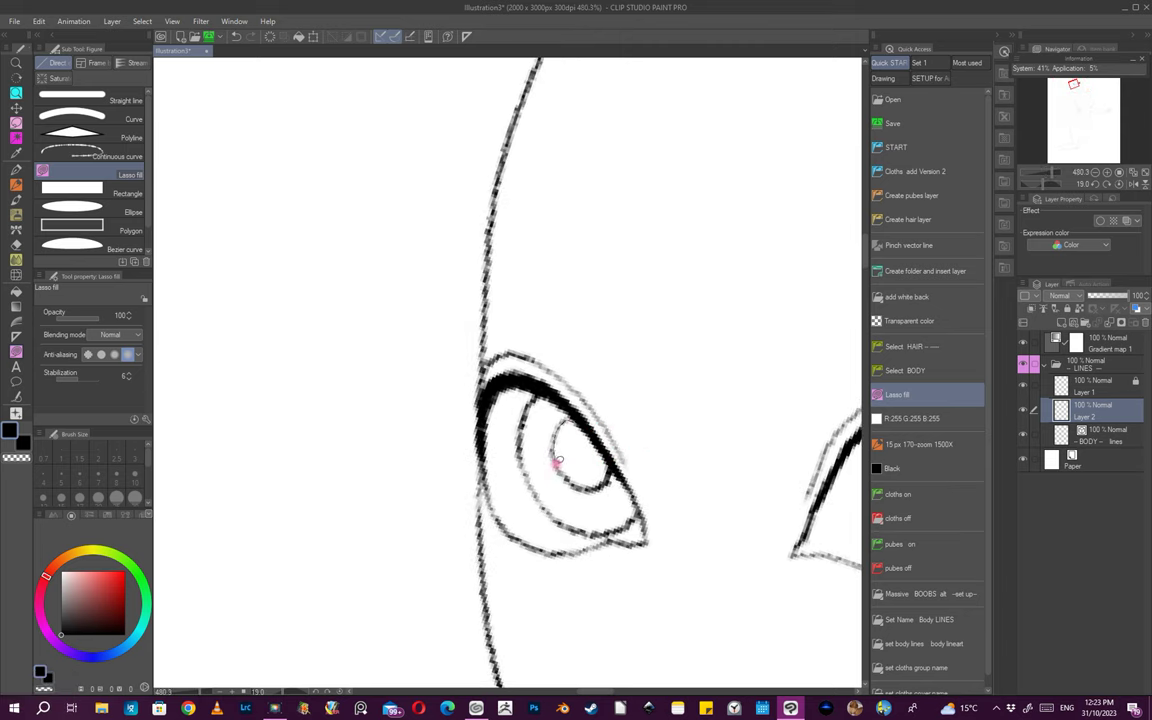
pyautogui.moveTo(610, 471)
pyautogui.mouseDown()
pyautogui.moveTo(579, 426)
pyautogui.moveTo(588, 452)
pyautogui.mouseUp()
pyautogui.moveTo(703, 489); pyautogui.dragTo(630, 493)
pyautogui.moveTo(818, 534); pyautogui.dragTo(758, 526)
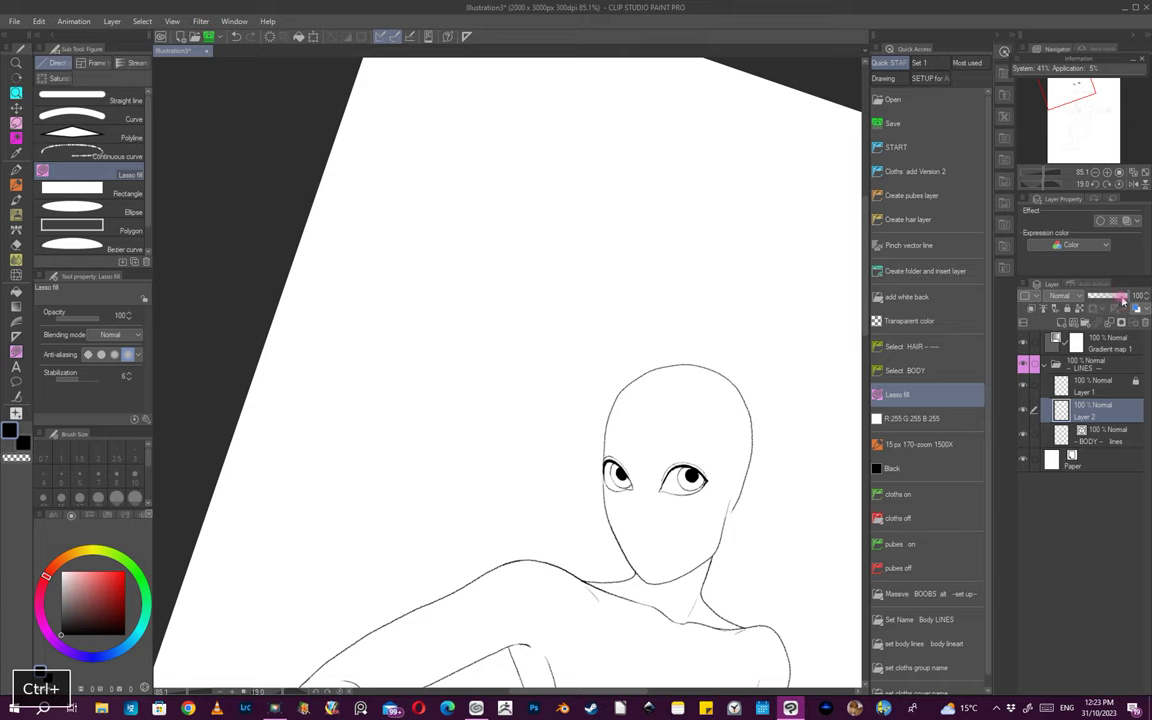
# - Lower the pupil fill layer's opacity to 35% and check the grey tone on the whole figure
pyautogui.moveTo(1122, 297)
pyautogui.mouseDown()
pyautogui.moveTo(1100, 300)
pyautogui.moveTo(1105, 308)
pyautogui.mouseUp()
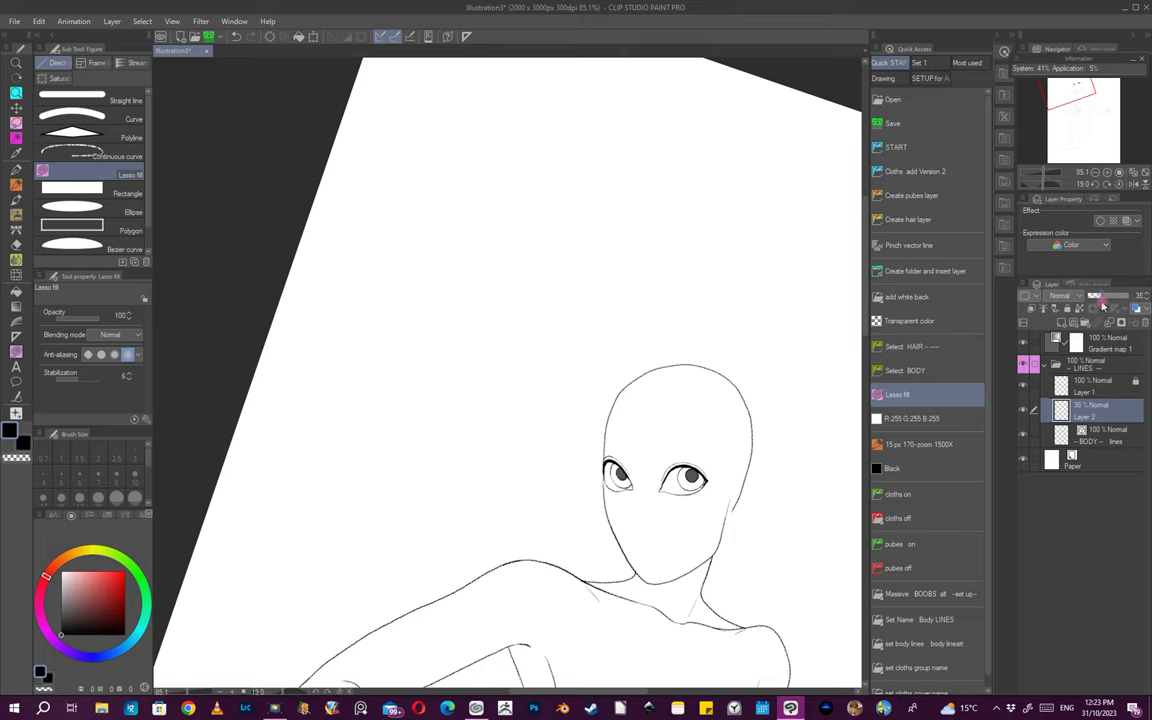
pyautogui.moveTo(692, 488); pyautogui.dragTo(663, 500)
pyautogui.moveTo(735, 550); pyautogui.dragTo(758, 510)
pyautogui.moveTo(722, 450); pyautogui.dragTo(742, 412)
pyautogui.moveTo(731, 474); pyautogui.dragTo(741, 444)
pyautogui.moveTo(699, 375); pyautogui.dragTo(717, 427)
pyautogui.moveTo(792, 545); pyautogui.dragTo(753, 509)
pyautogui.scroll(4, 723, 434)
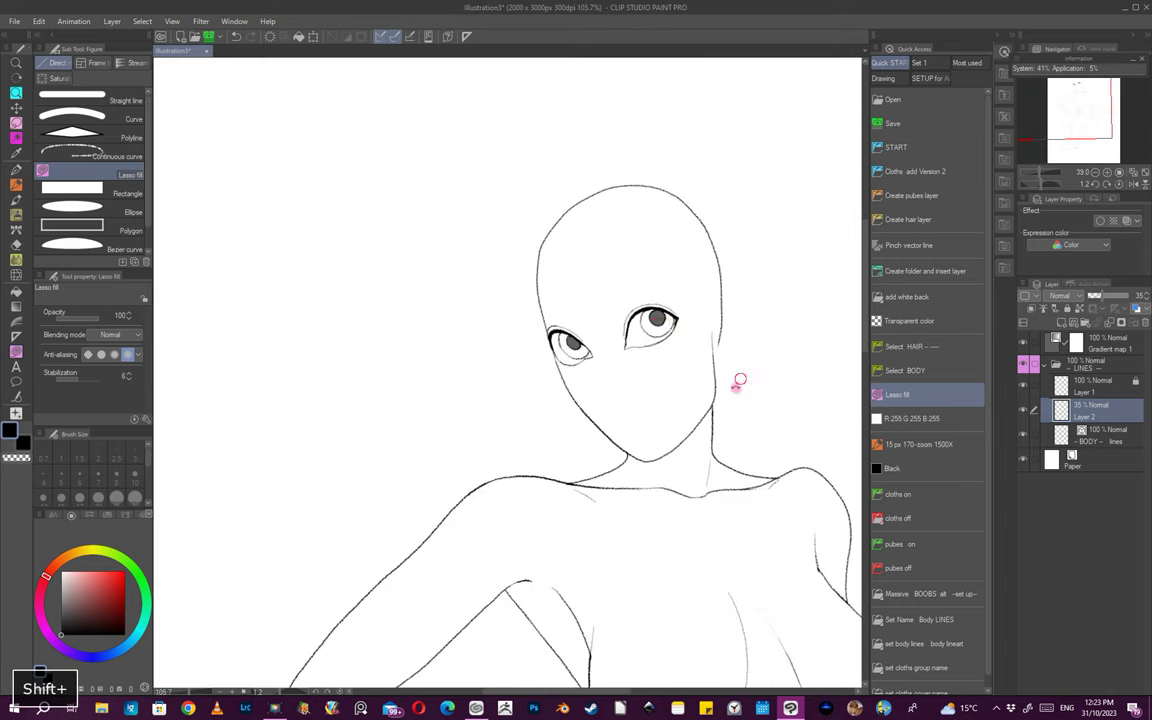
pyautogui.scroll(3, 635, 424)
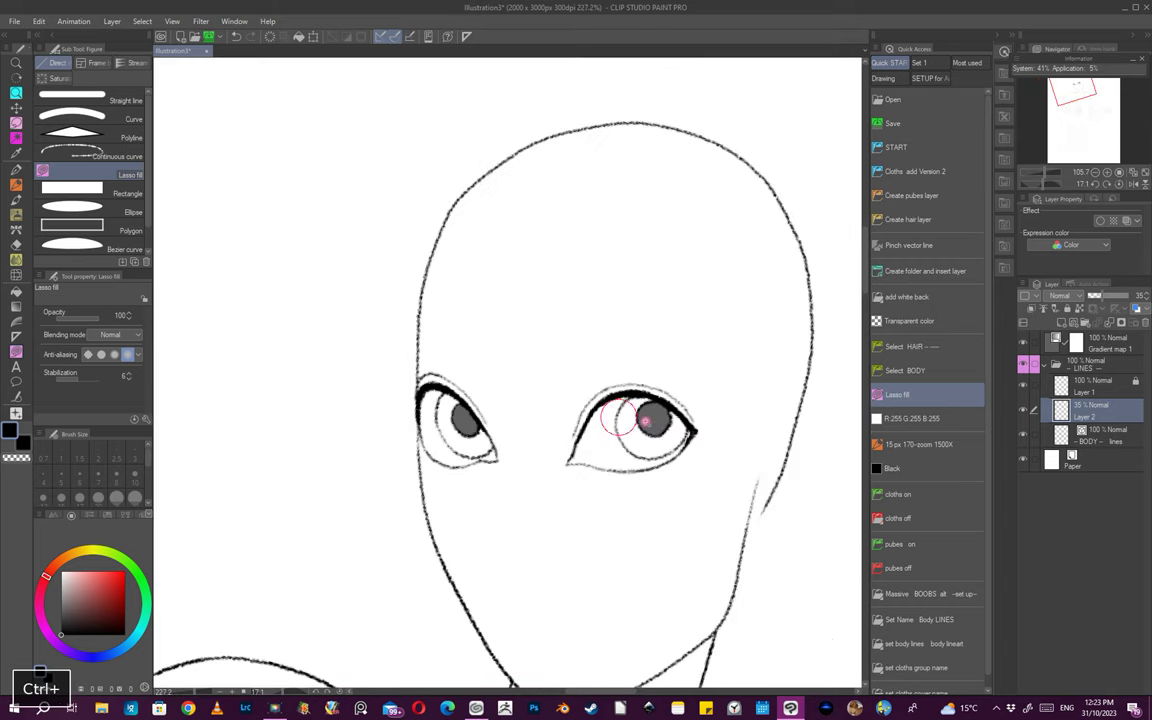
# - Rename the pupil fill layer as iris and add a vector layer named eyelash above the body lines
pyautogui.click(936, 443)
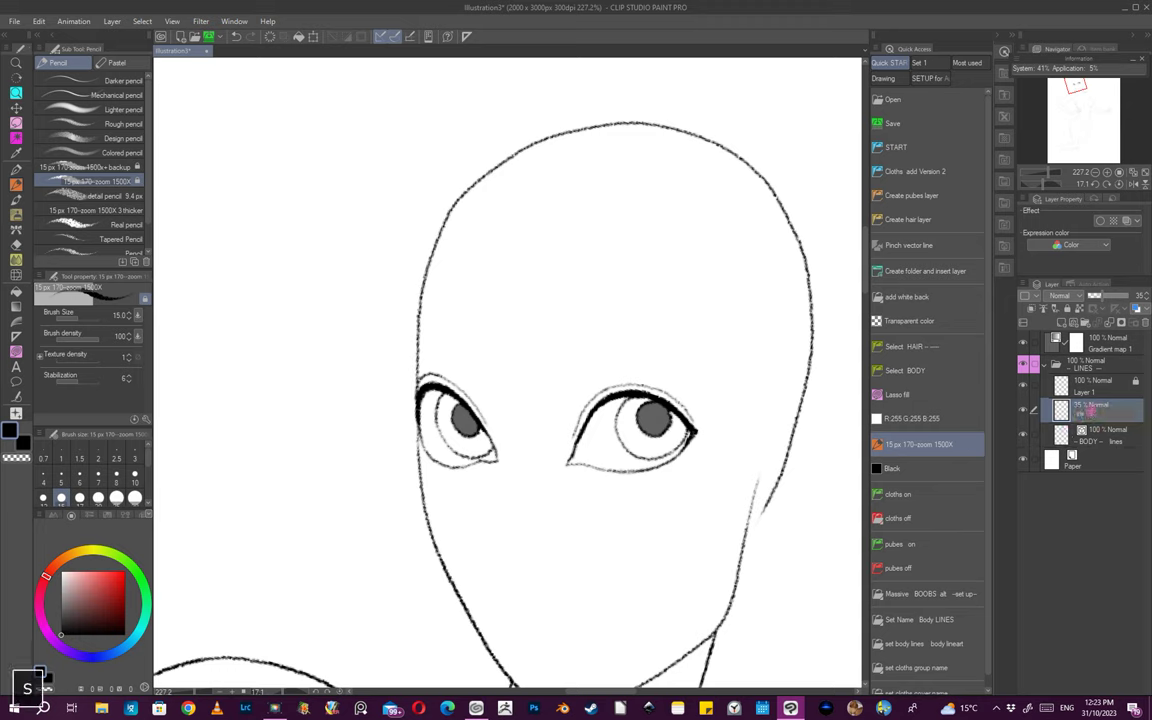
pyautogui.press('Return')
pyautogui.click(1091, 387)
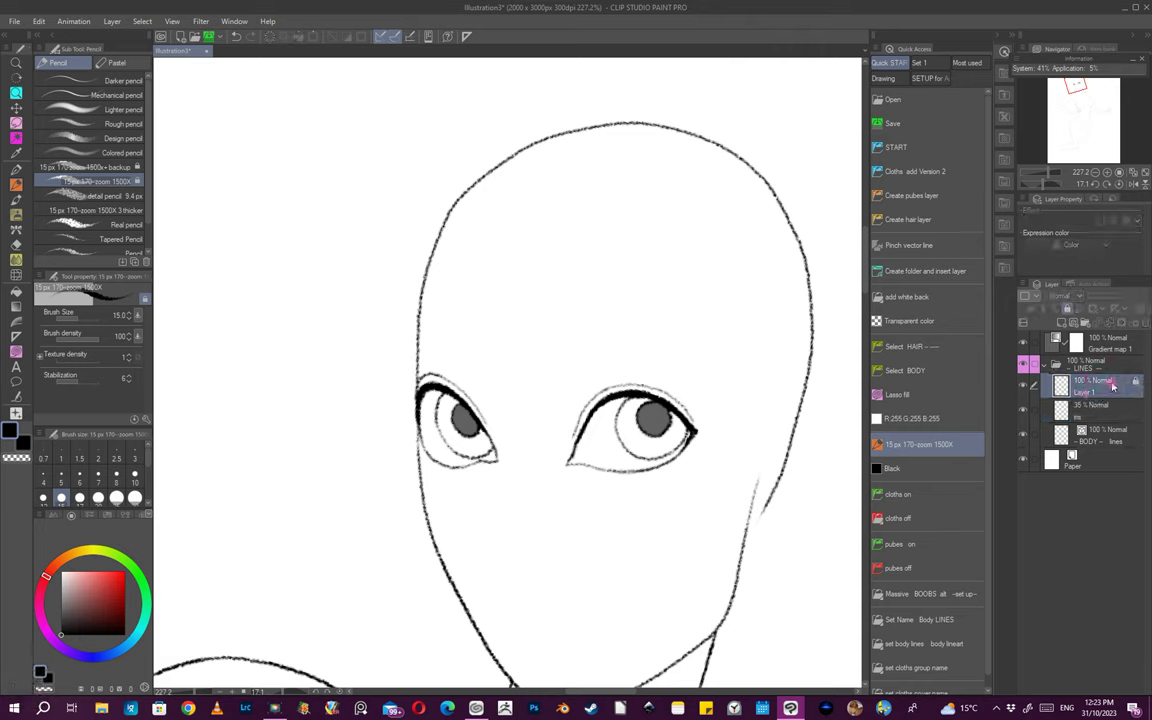
pyautogui.click(1104, 443)
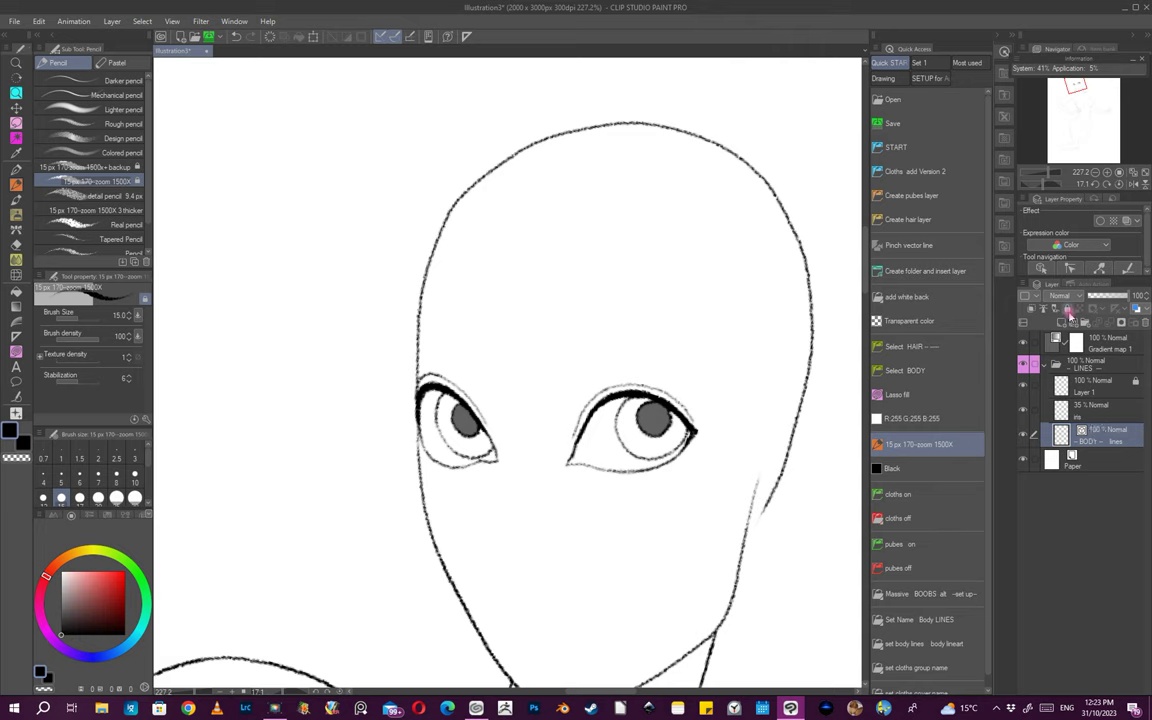
pyautogui.click(1073, 323)
pyautogui.doubleClick(1090, 443)
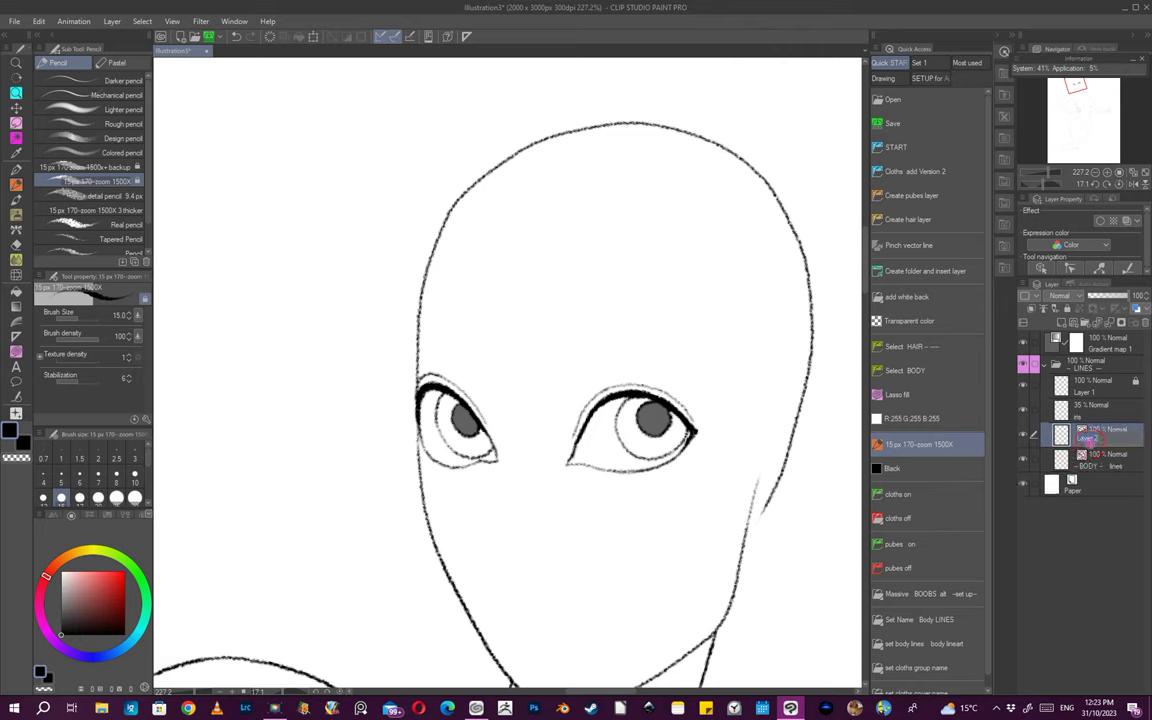
pyautogui.write('E')
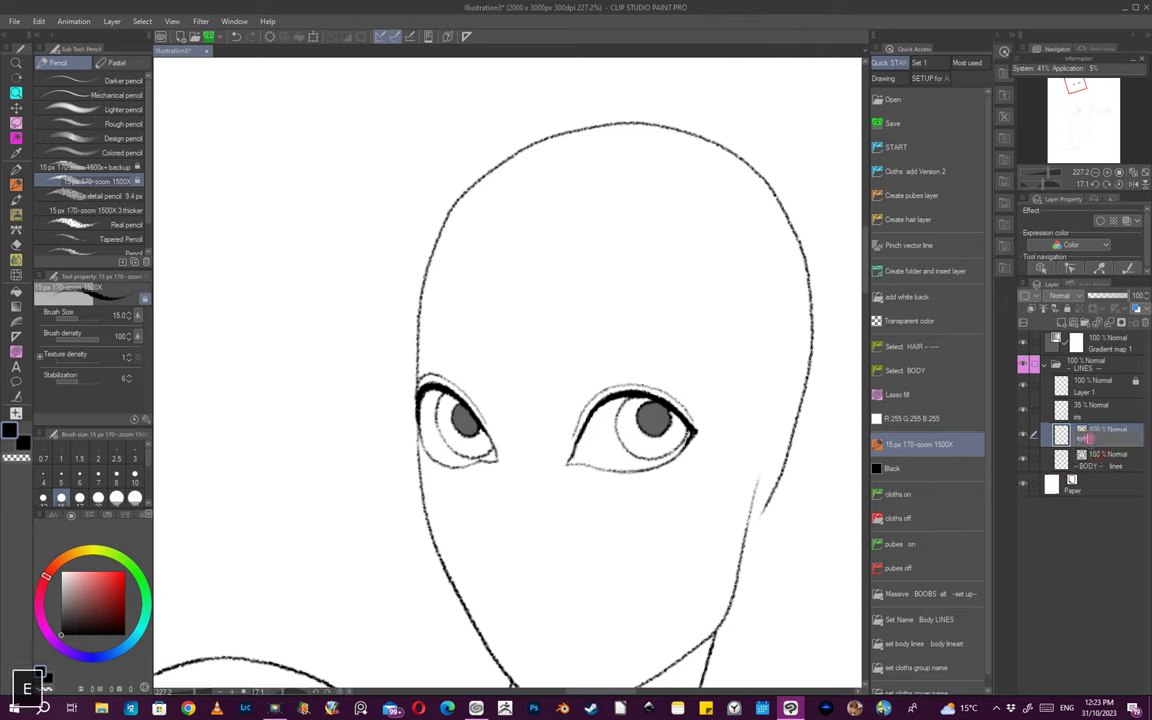
pyautogui.write('yelash')
pyautogui.press('Return')
# - Draw a thick upturned lash flick at the outer corner of each eye on the eyelash layer
pyautogui.press('space')
pyautogui.moveTo(695, 463)
pyautogui.mouseDown()
pyautogui.moveTo(717, 445)
pyautogui.moveTo(704, 467)
pyautogui.moveTo(714, 442)
pyautogui.mouseUp()
pyautogui.moveTo(730, 476)
pyautogui.mouseDown()
pyautogui.moveTo(692, 491)
pyautogui.moveTo(700, 460)
pyautogui.moveTo(625, 502)
pyautogui.moveTo(683, 531)
pyautogui.mouseUp()
pyautogui.moveTo(577, 496)
pyautogui.mouseDown()
pyautogui.moveTo(600, 494)
pyautogui.moveTo(569, 525)
pyautogui.mouseUp()
pyautogui.hotkey('ctrl', 'z')
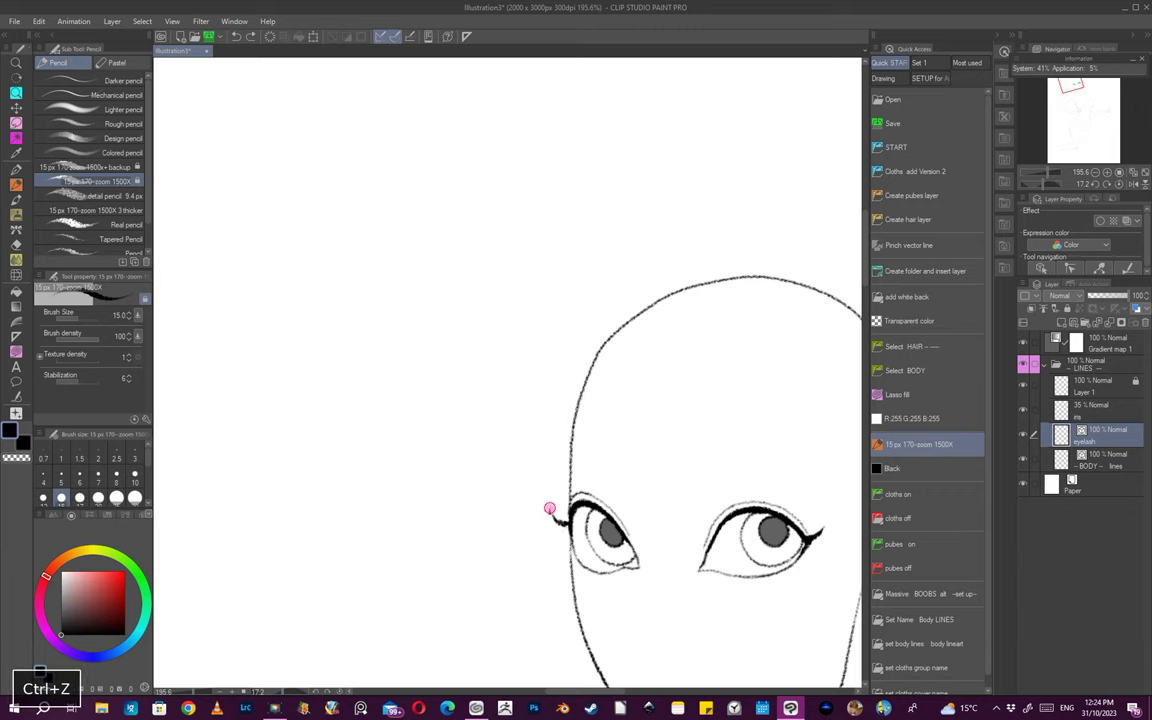
pyautogui.moveTo(552, 517); pyautogui.dragTo(558, 524)
# - Draw short lower lashes along the outer edge and lower lid of the figure's left-hand eye on the eyelash layer
pyautogui.scroll(-5, 768, 536)
pyautogui.moveTo(746, 548)
pyautogui.mouseDown()
pyautogui.moveTo(709, 549)
pyautogui.moveTo(681, 503)
pyautogui.moveTo(724, 525)
pyautogui.moveTo(689, 534)
pyautogui.mouseUp()
pyautogui.scroll(5, 685, 511)
pyautogui.scroll(-7, 690, 553)
pyautogui.scroll(11, 561, 545)
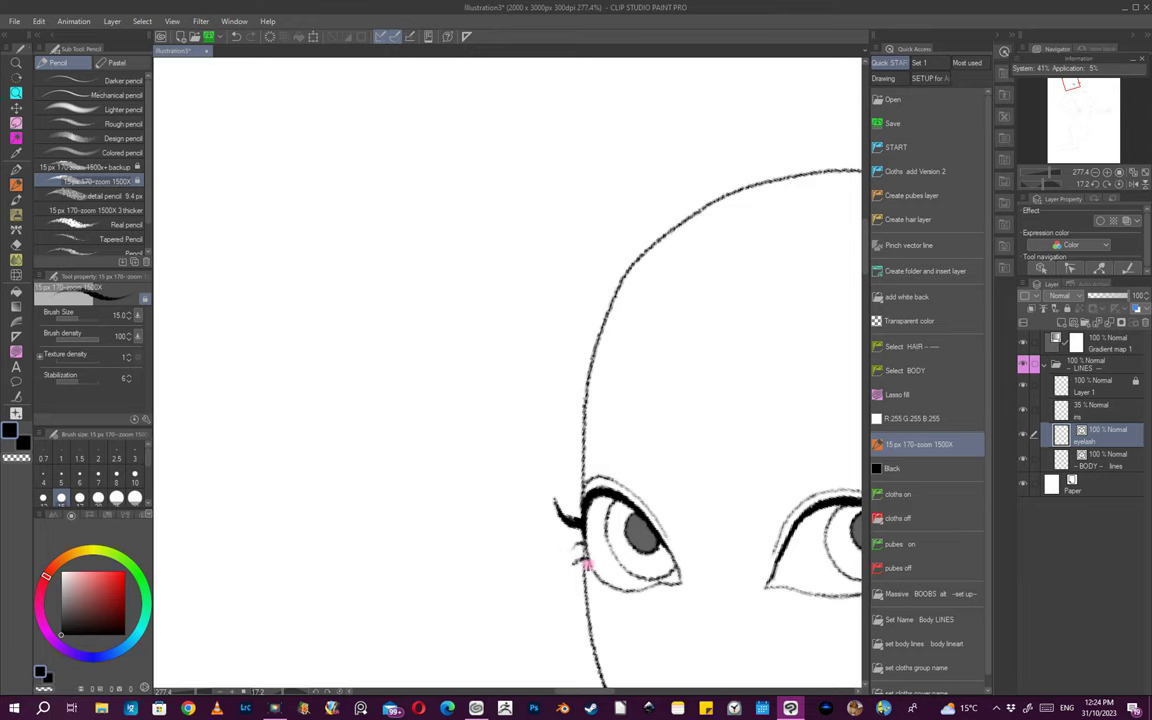
pyautogui.moveTo(712, 599); pyautogui.dragTo(648, 606)
# - Add short lower lashes from the outer corner along the lower lid of the right-hand eye, undoing misplaced strokes
pyautogui.moveTo(768, 599); pyautogui.dragTo(674, 512)
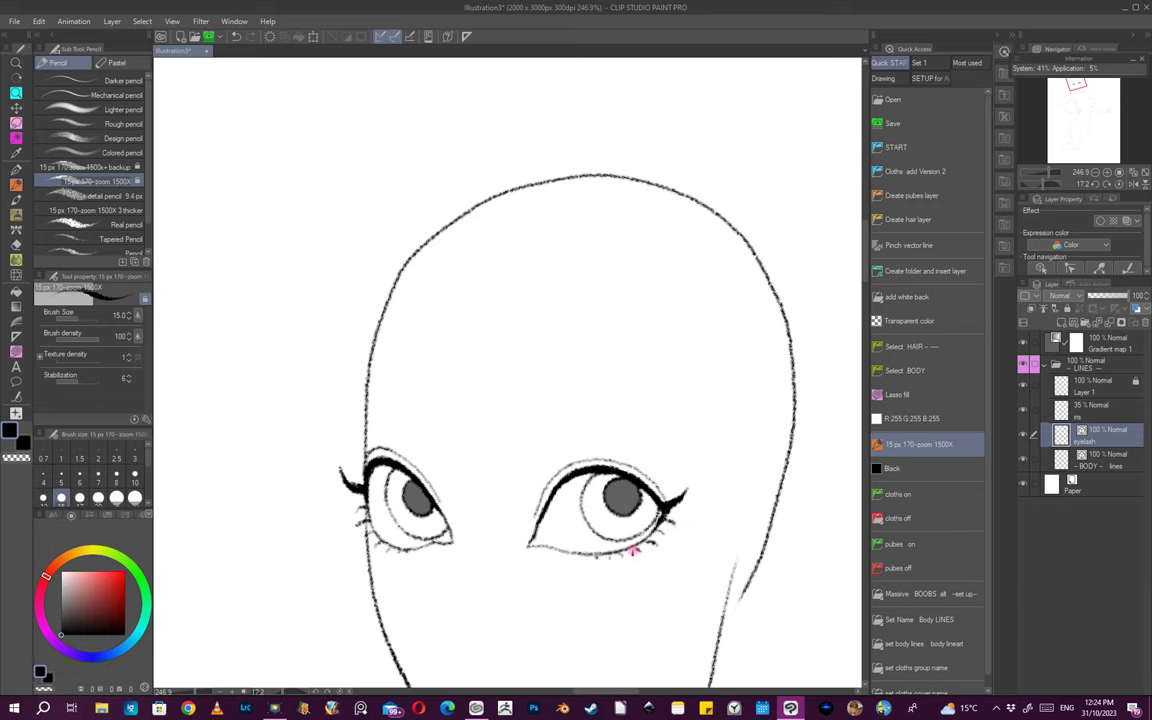
pyautogui.moveTo(661, 546); pyautogui.dragTo(720, 573)
pyautogui.moveTo(677, 525); pyautogui.dragTo(760, 527)
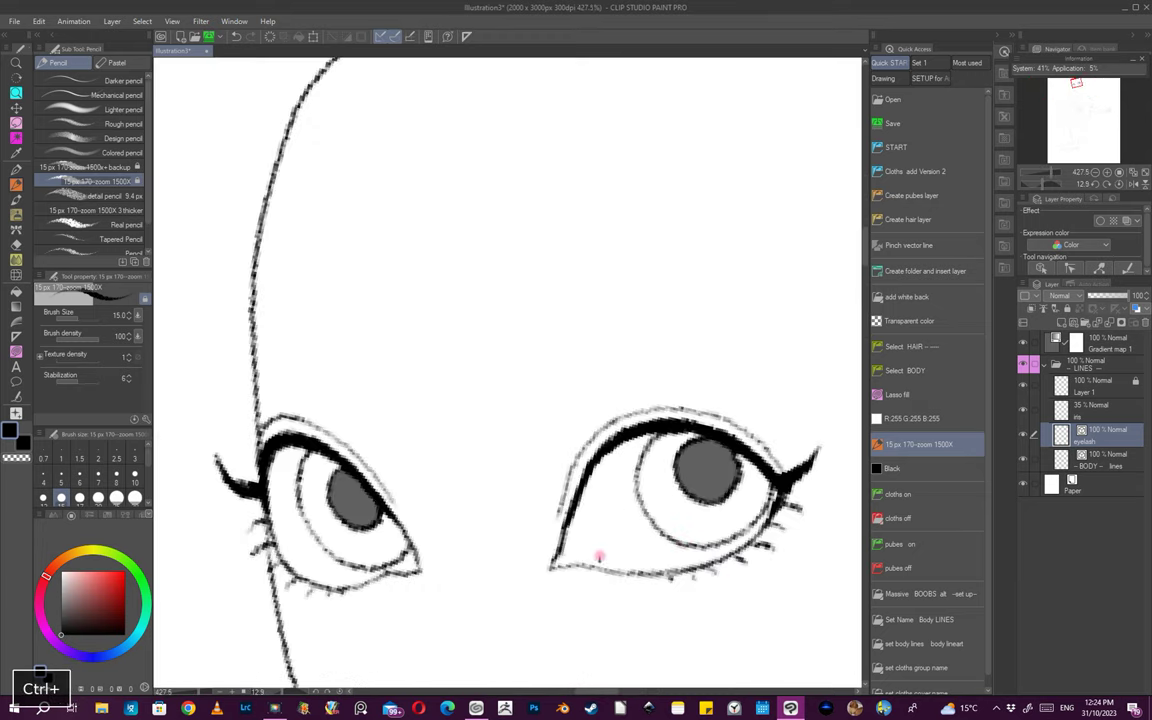
pyautogui.hotkey('ctrl', 'z')
pyautogui.moveTo(677, 565)
pyautogui.mouseDown()
pyautogui.moveTo(753, 528)
pyautogui.moveTo(772, 584)
pyautogui.moveTo(790, 551)
pyautogui.moveTo(698, 550)
pyautogui.mouseUp()
pyautogui.hotkey('ctrl', 'z')
pyautogui.moveTo(722, 540); pyautogui.dragTo(698, 564)
# - Draw a thick pointed lash rising from the upper lid of the right-hand eye, just above the pupil
pyautogui.moveTo(596, 483); pyautogui.dragTo(633, 492)
pyautogui.moveTo(553, 519); pyautogui.dragTo(645, 503)
pyautogui.moveTo(748, 564)
pyautogui.mouseDown()
pyautogui.moveTo(695, 562)
pyautogui.moveTo(718, 553)
pyautogui.mouseUp()
pyautogui.moveTo(679, 514)
pyautogui.mouseDown()
pyautogui.moveTo(729, 527)
pyautogui.moveTo(710, 465)
pyautogui.moveTo(694, 514)
pyautogui.mouseUp()
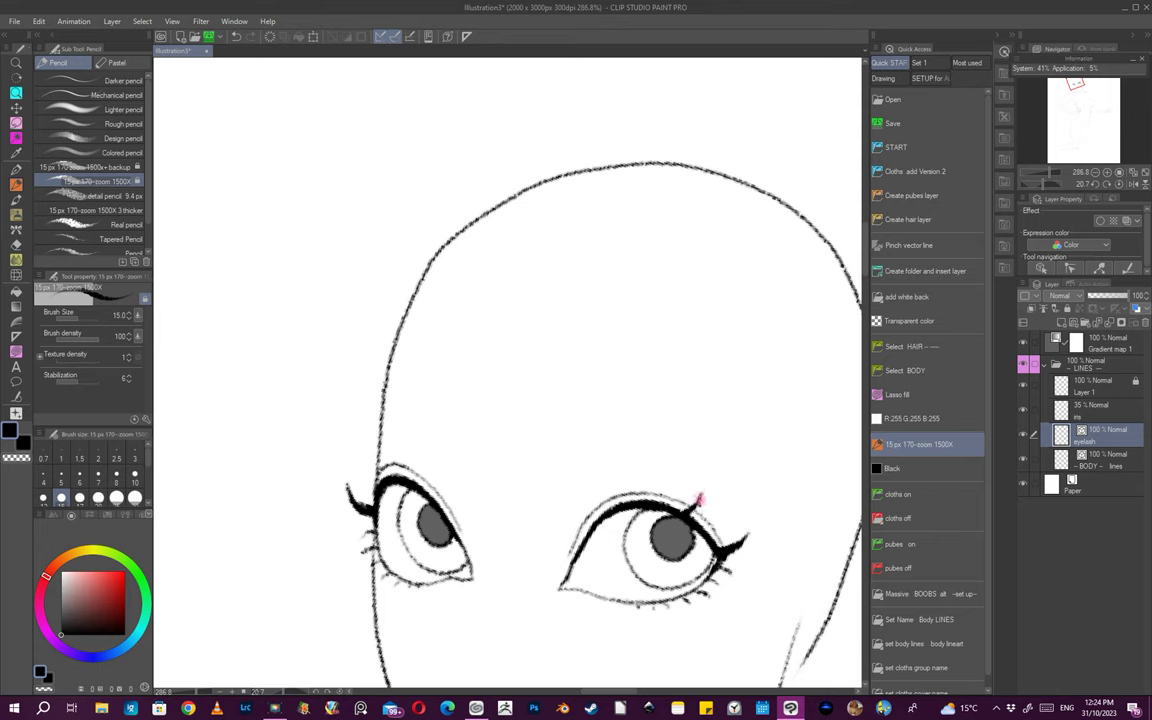
# - Draw a matching upright lash on the upper lid of the left-hand eye, undoing the first attempt and redrawing it
pyautogui.moveTo(722, 527); pyautogui.dragTo(648, 527)
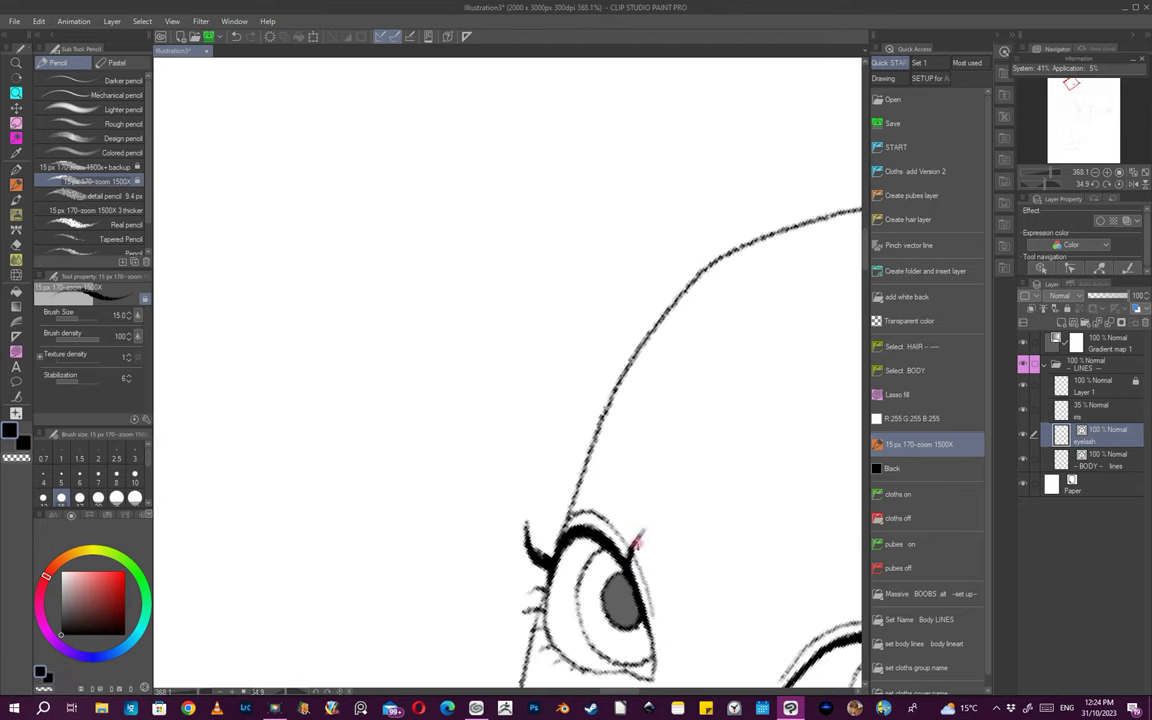
pyautogui.moveTo(679, 576); pyautogui.dragTo(690, 531)
pyautogui.hotkey('ctrl', 'z')
pyautogui.moveTo(542, 491)
pyautogui.mouseDown()
pyautogui.moveTo(560, 483)
pyautogui.moveTo(535, 468)
pyautogui.mouseUp()
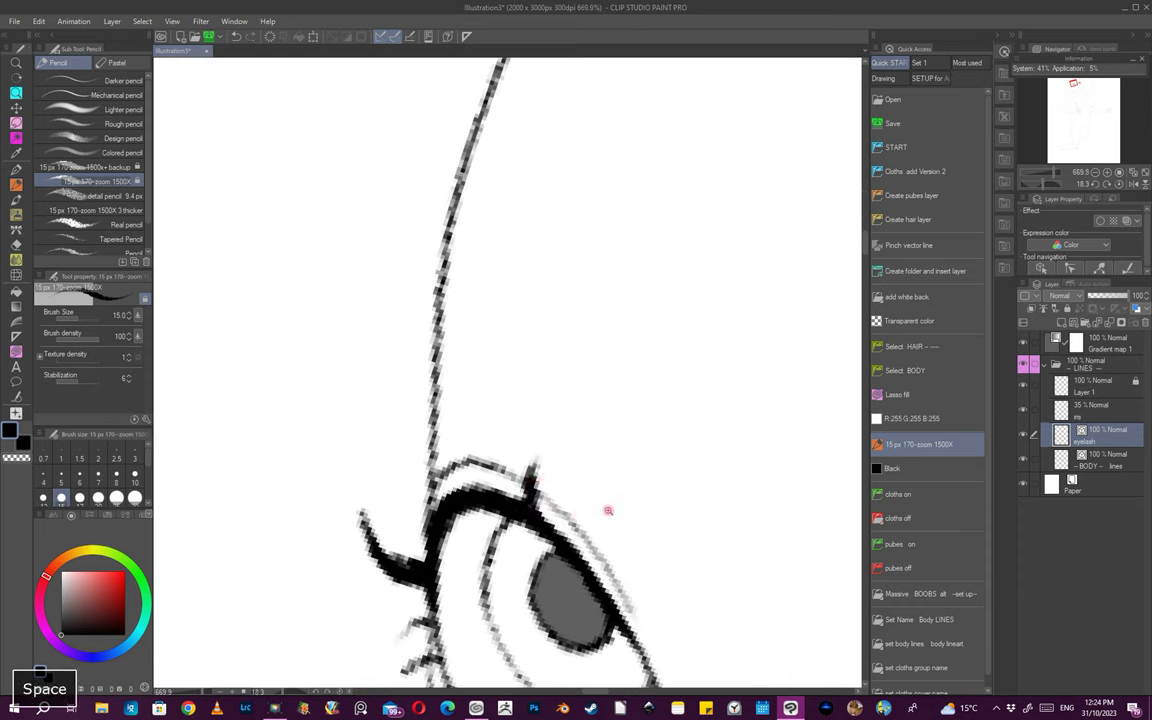
# - Add a second upper lash at the left-hand eye's outer corner and small lashes beside the right-hand eye's upper lash
pyautogui.moveTo(596, 506); pyautogui.dragTo(693, 540)
pyautogui.moveTo(593, 514); pyautogui.dragTo(529, 509)
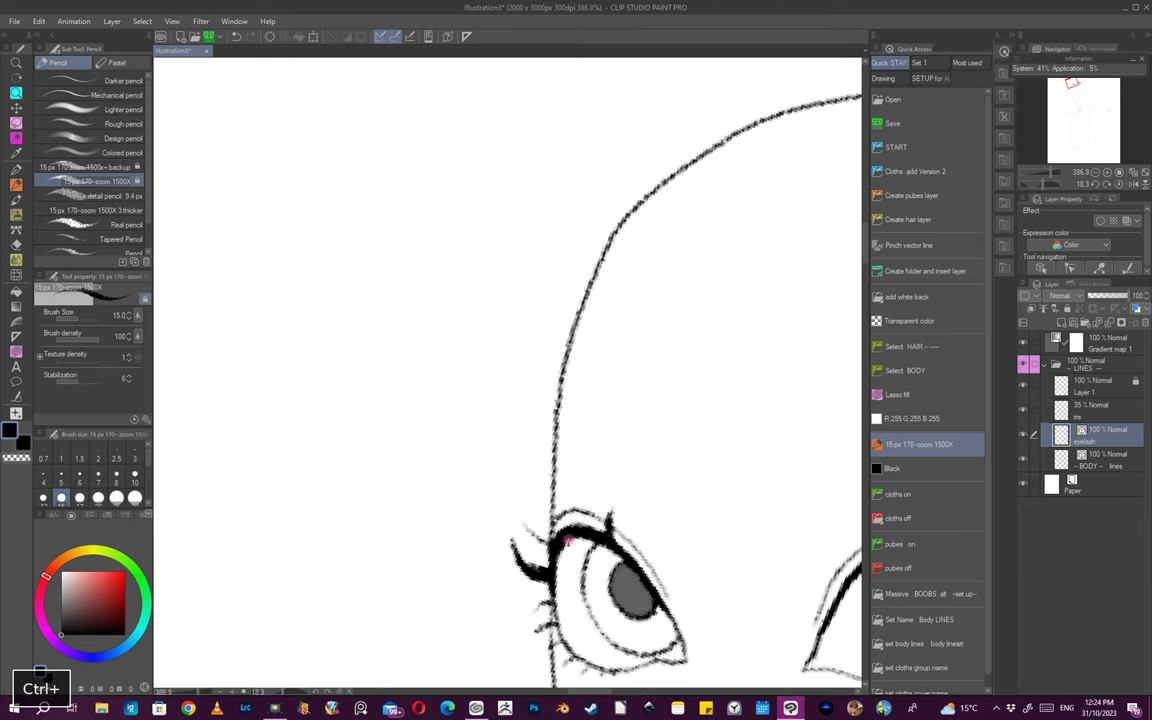
pyautogui.moveTo(662, 530); pyautogui.dragTo(707, 506)
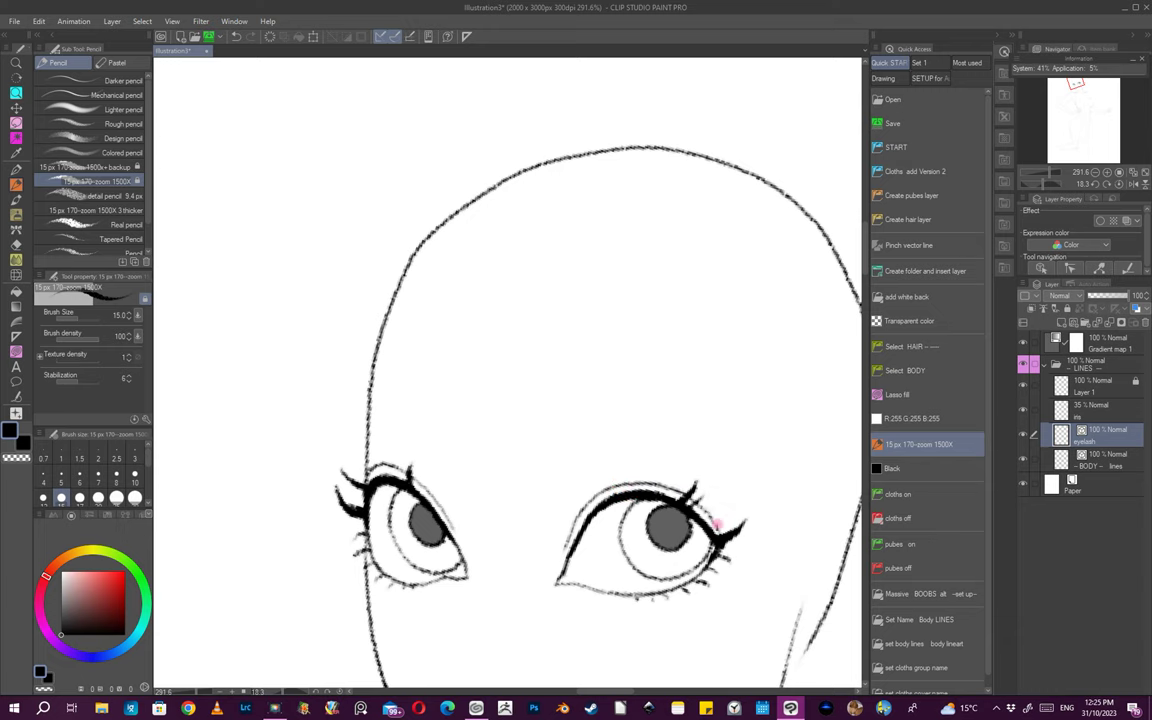
pyautogui.moveTo(713, 530); pyautogui.dragTo(705, 512)
pyautogui.scroll(5, 727, 513)
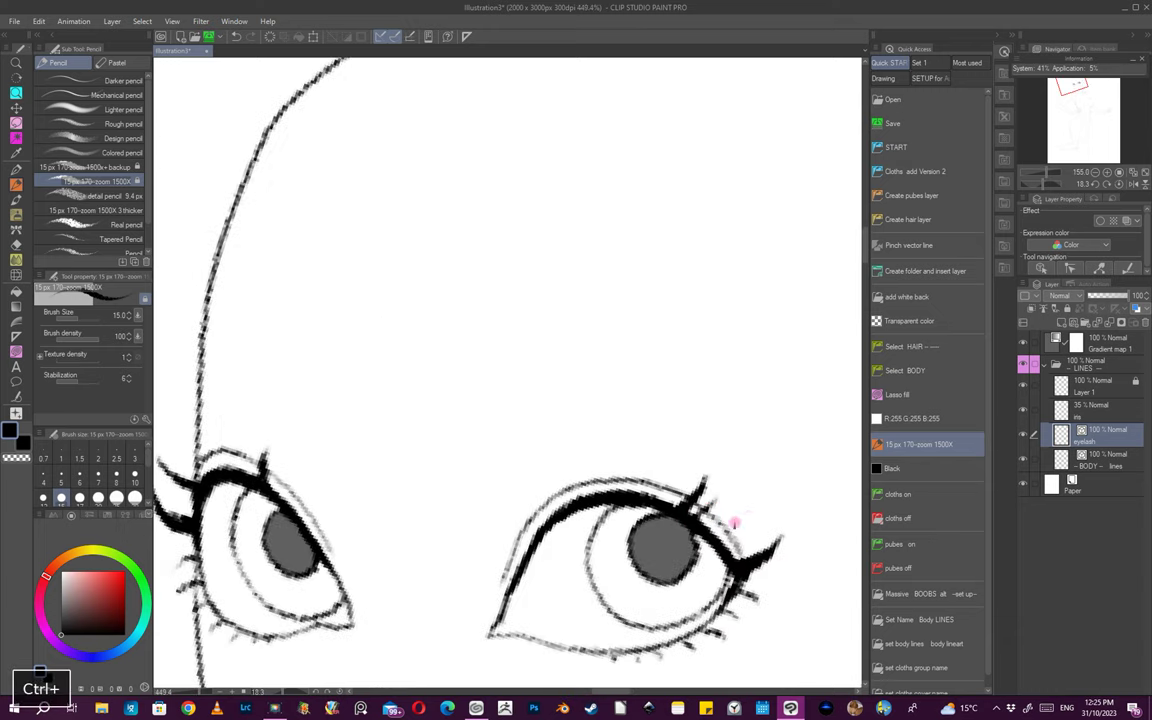
# - Draw short upper lashes along the outer, middle and inner parts of the near eye's lid on the eyelash layer
pyautogui.moveTo(729, 532); pyautogui.dragTo(746, 524)
pyautogui.keyDown('ctrl'); pyautogui.moveTo(689, 550); pyautogui.dragTo(722, 541); pyautogui.keyUp('ctrl')
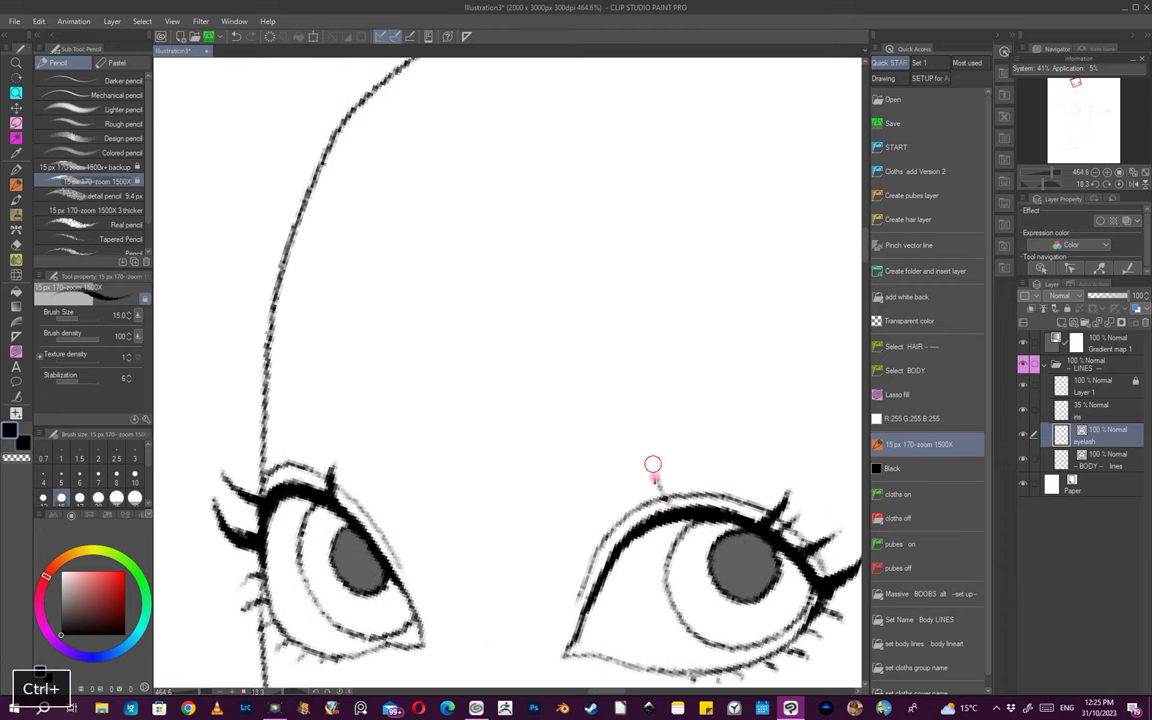
pyautogui.scroll(-6, 735, 549)
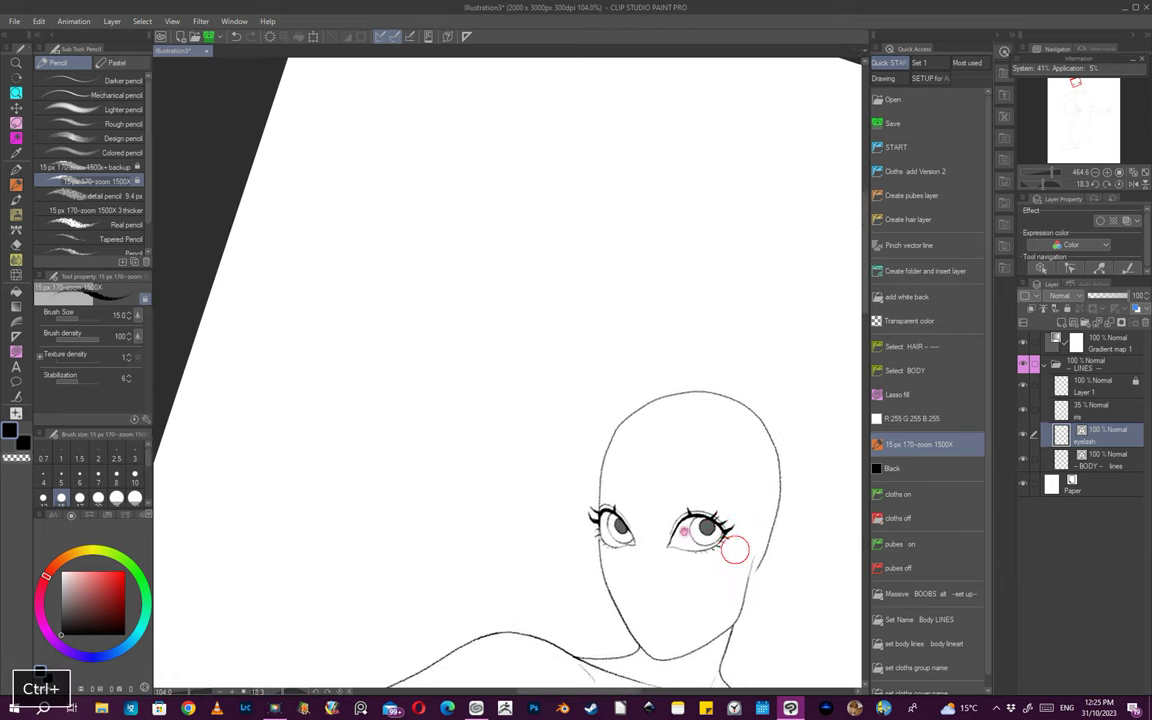
pyautogui.scroll(4, 681, 506)
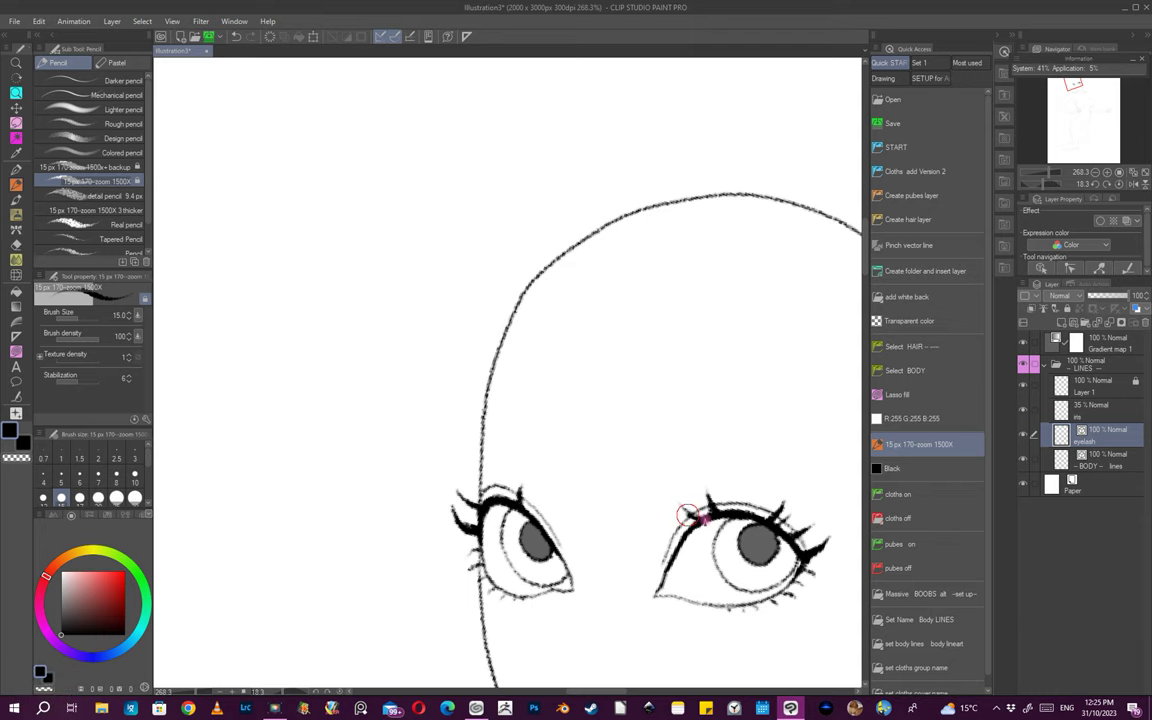
pyautogui.scroll(-3, 712, 540)
pyautogui.scroll(4, 718, 548)
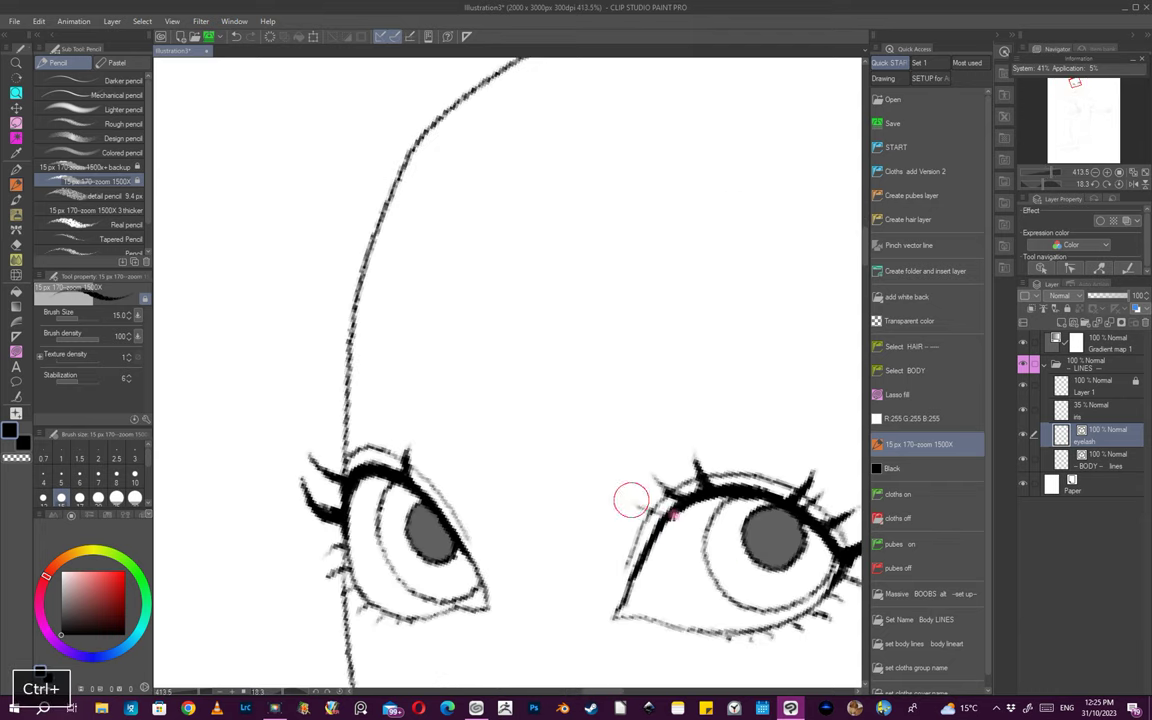
pyautogui.scroll(-3, 650, 511)
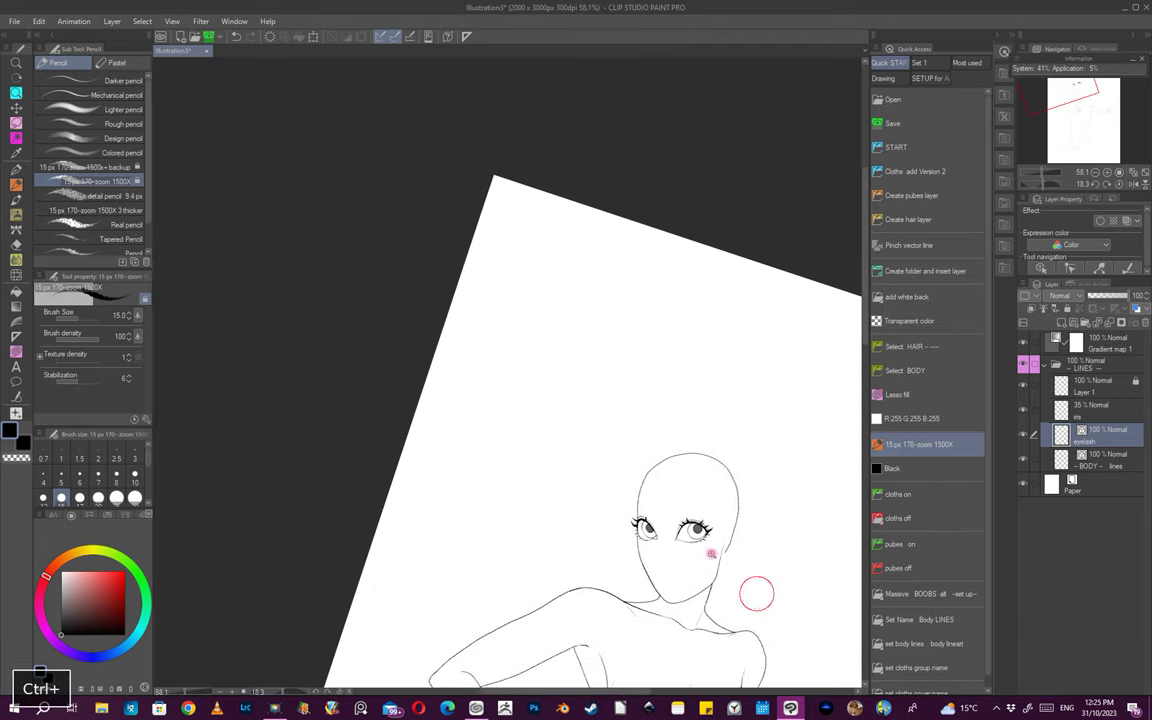
pyautogui.scroll(3, 745, 505)
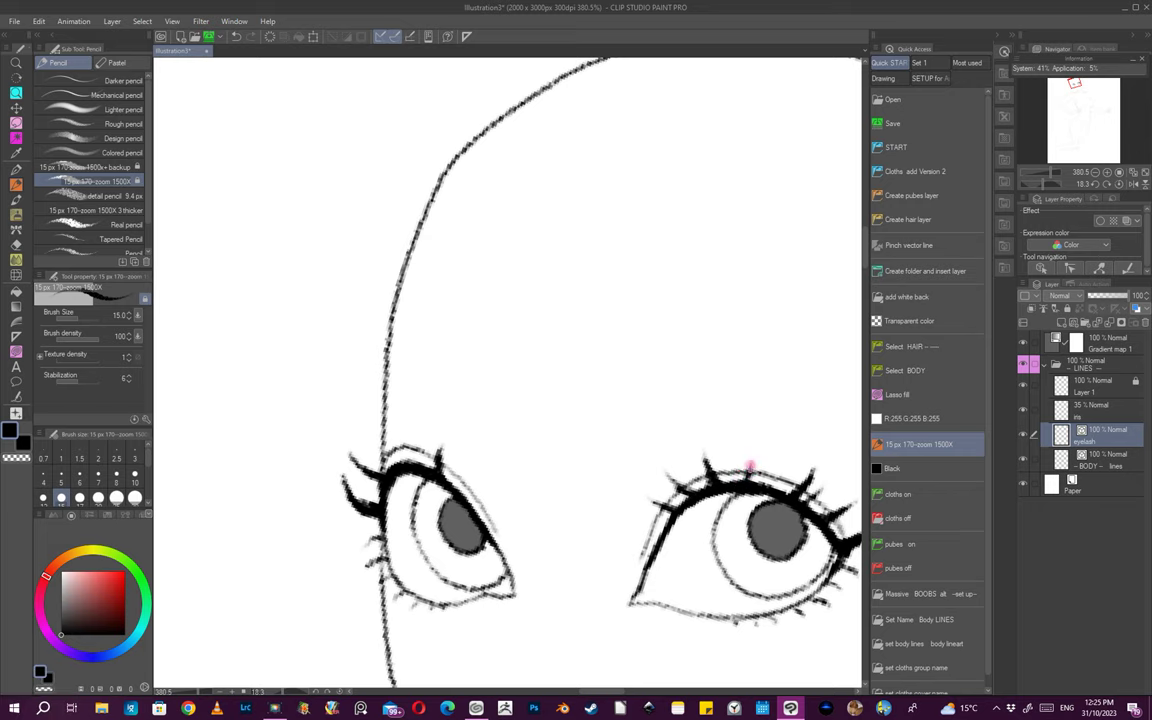
# - Add one more lash above the iris to fill the gap in the near eye's upper lash row
pyautogui.press('space')
pyautogui.scroll(-3, 772, 519)
pyautogui.scroll(3, 781, 540)
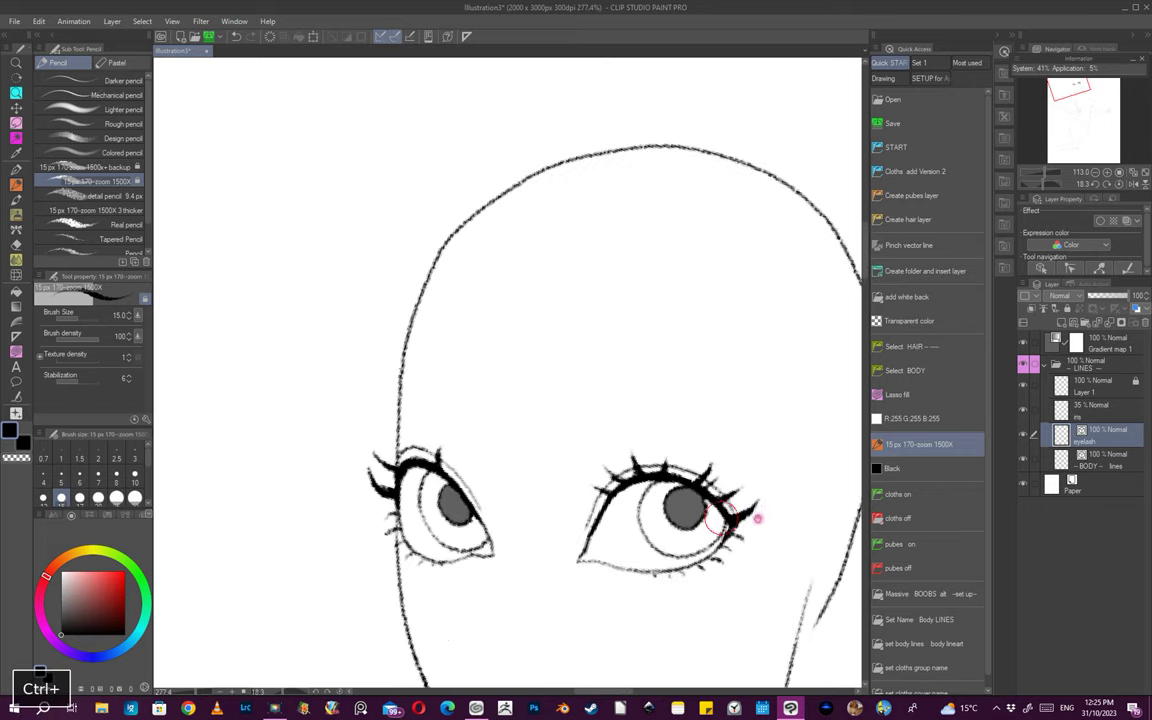
pyautogui.scroll(-4, 743, 535)
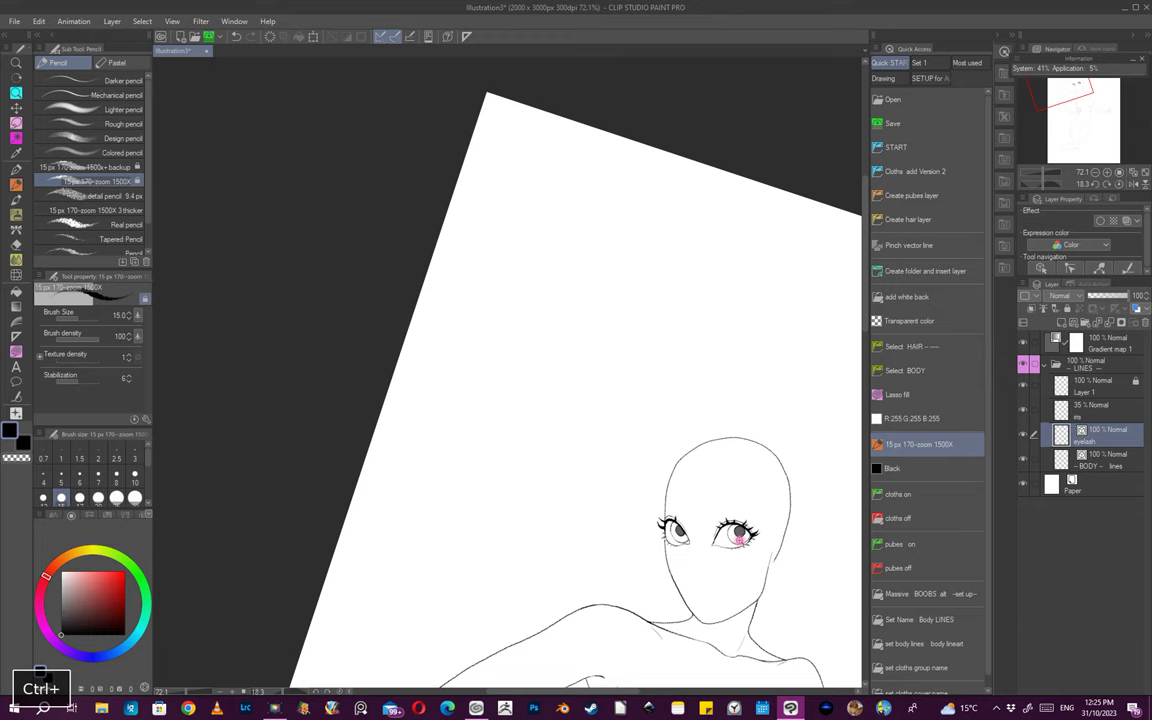
pyautogui.scroll(4, 790, 525)
pyautogui.scroll(2, 653, 488)
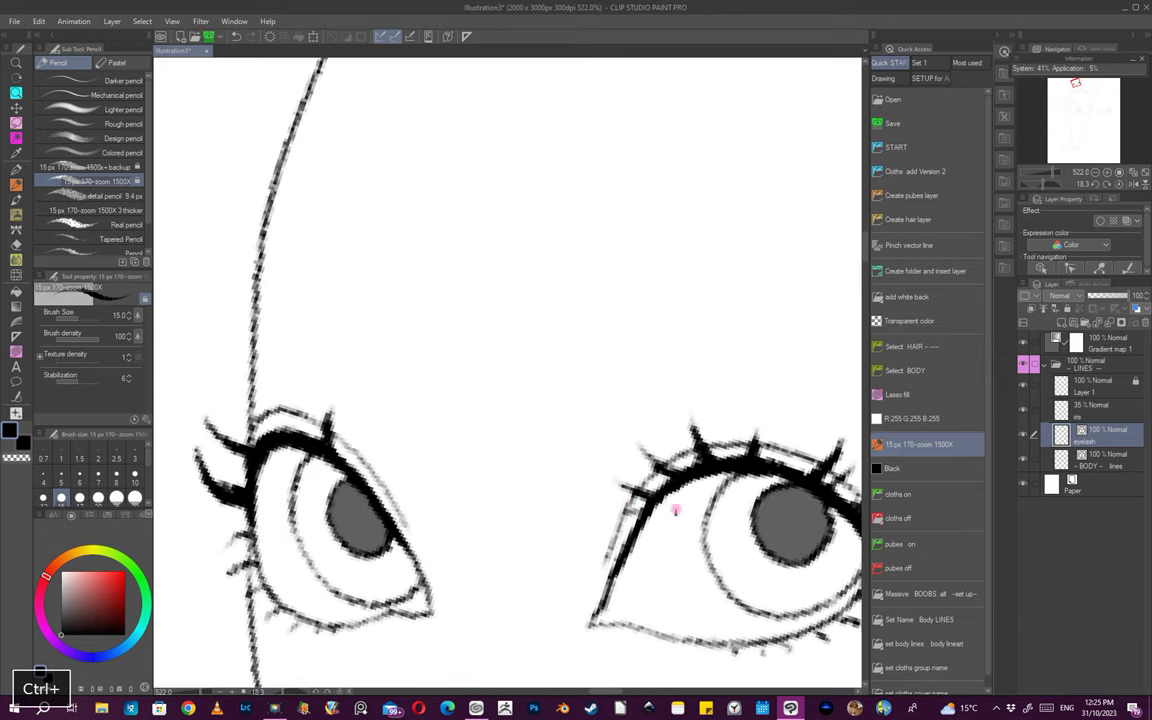
# - Add short upper lashes to the far eye's lid beside the face outline
pyautogui.scroll(-4, 675, 510)
pyautogui.scroll(3, 627, 548)
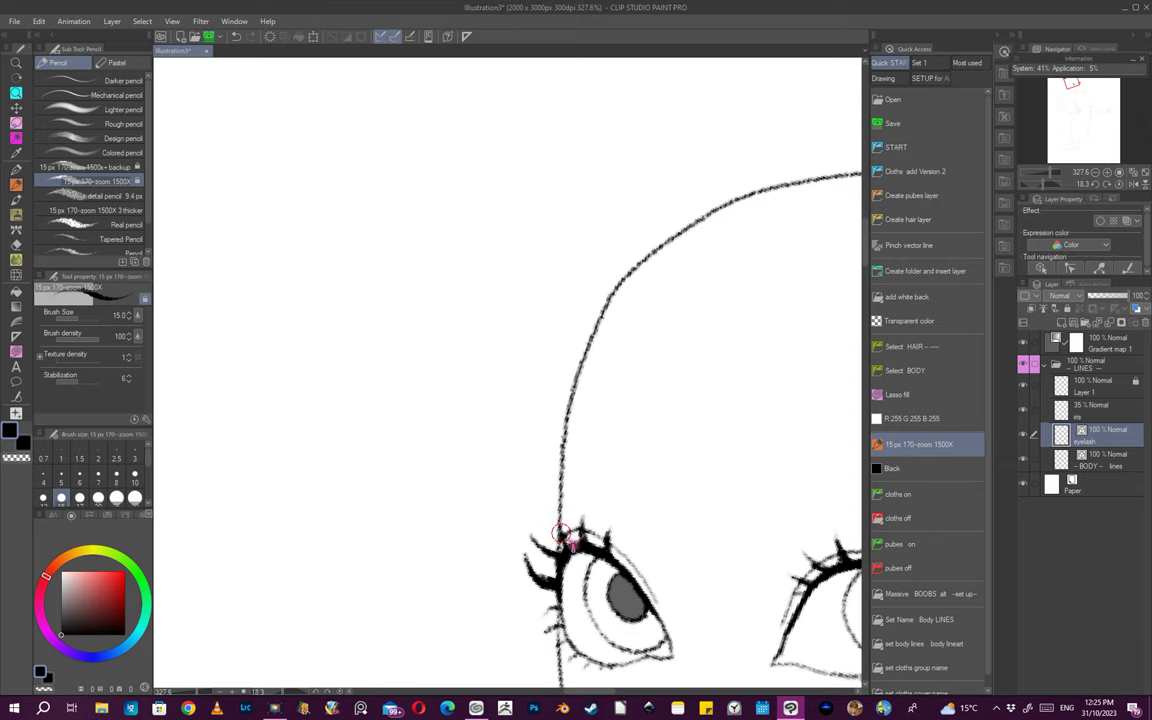
pyautogui.scroll(-5, 640, 556)
# - Make the BODY lines layer active and sketch the nose from the bridge beside the far eye down to the tip
pyautogui.moveTo(732, 574)
pyautogui.mouseDown()
pyautogui.moveTo(730, 437)
pyautogui.moveTo(730, 527)
pyautogui.moveTo(710, 452)
pyautogui.moveTo(727, 384)
pyautogui.moveTo(717, 455)
pyautogui.moveTo(728, 460)
pyautogui.moveTo(627, 483)
pyautogui.moveTo(647, 493)
pyautogui.moveTo(692, 481)
pyautogui.moveTo(666, 452)
pyautogui.moveTo(640, 474)
pyautogui.moveTo(604, 437)
pyautogui.moveTo(607, 450)
pyautogui.mouseUp()
pyautogui.click(1102, 465)
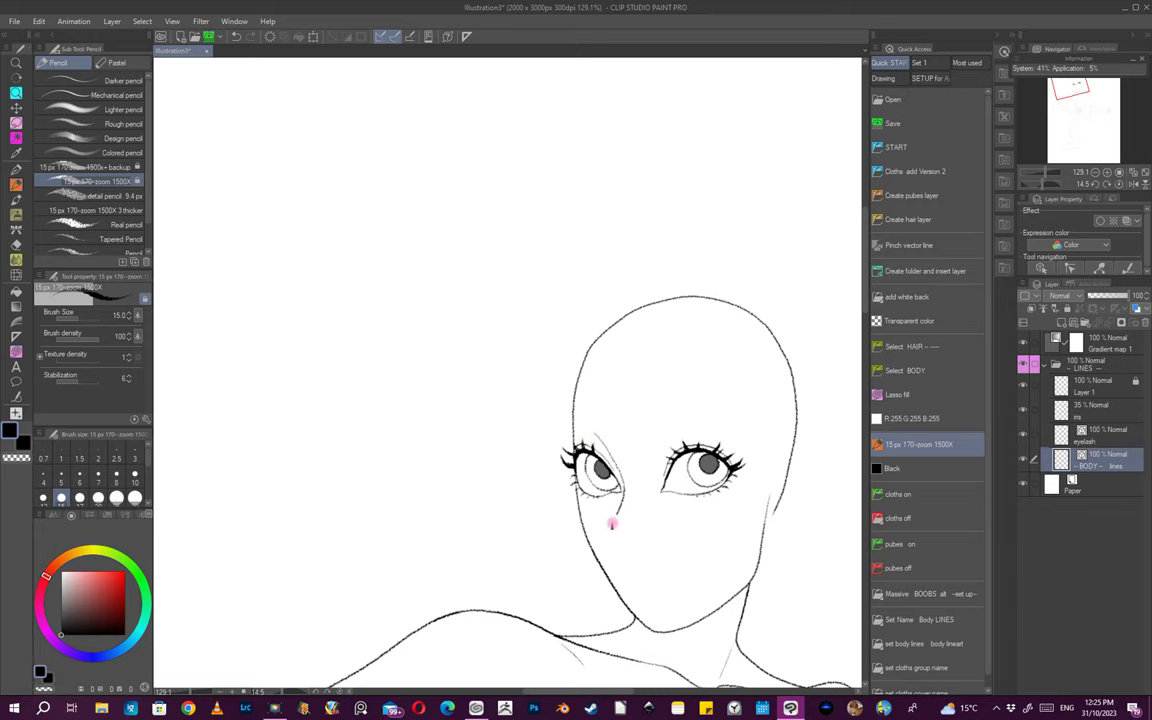
pyautogui.moveTo(648, 552)
pyautogui.mouseDown()
pyautogui.moveTo(710, 540)
pyautogui.moveTo(671, 527)
pyautogui.moveTo(642, 545)
pyautogui.mouseUp()
pyautogui.hotkey('ctrl', 'z')
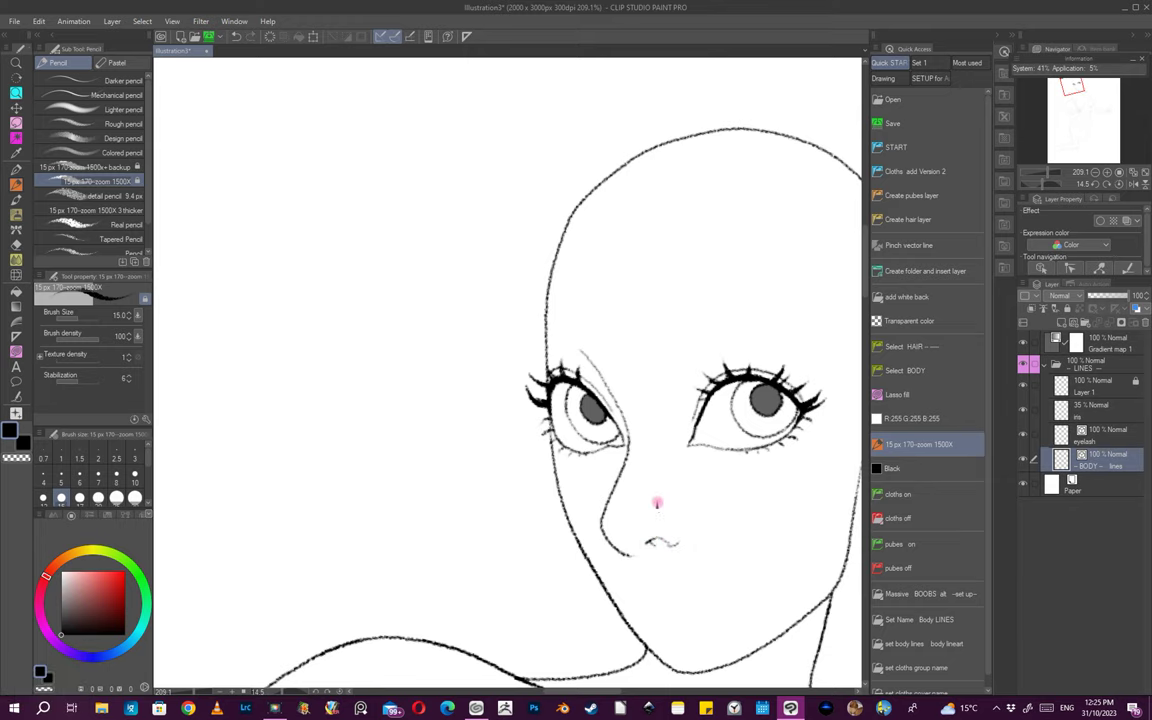
# - Draw the curved wing of the nose and darken the small nostril line, undoing unsatisfactory strokes
pyautogui.moveTo(678, 522); pyautogui.dragTo(694, 567)
pyautogui.hotkey('ctrl', 'z')
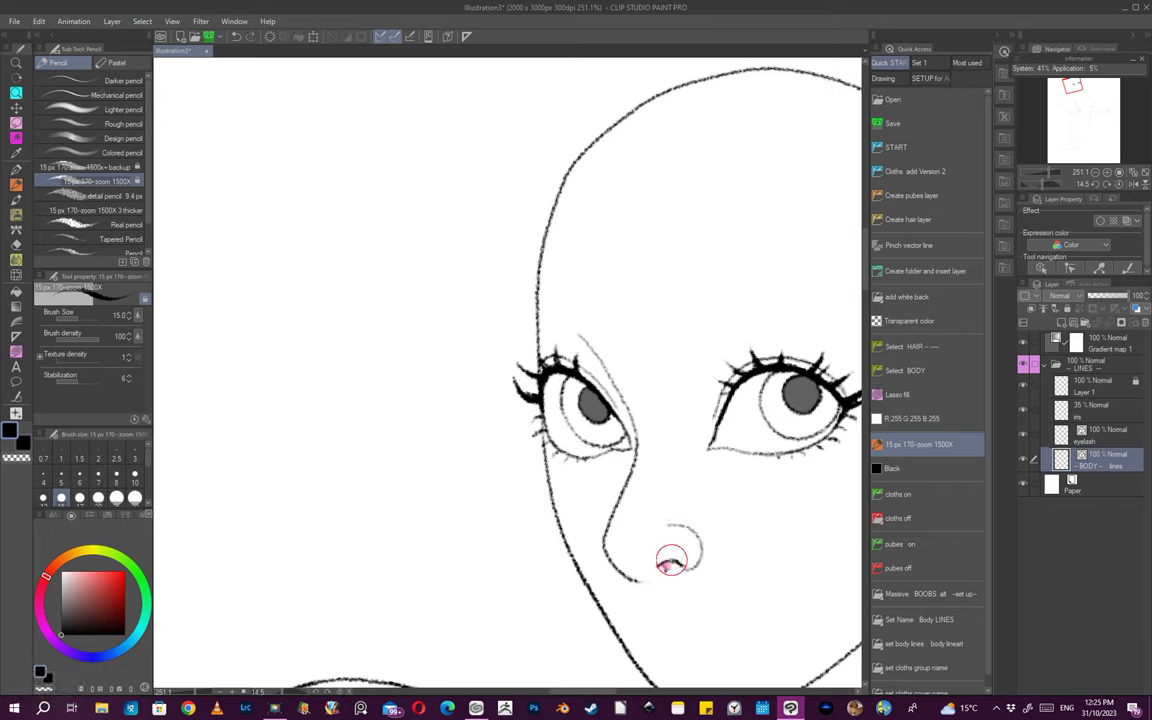
pyautogui.hotkey('ctrl', 'z')
pyautogui.moveTo(694, 570); pyautogui.dragTo(668, 574)
pyautogui.moveTo(722, 591); pyautogui.dragTo(650, 620)
pyautogui.moveTo(661, 555); pyautogui.dragTo(662, 562)
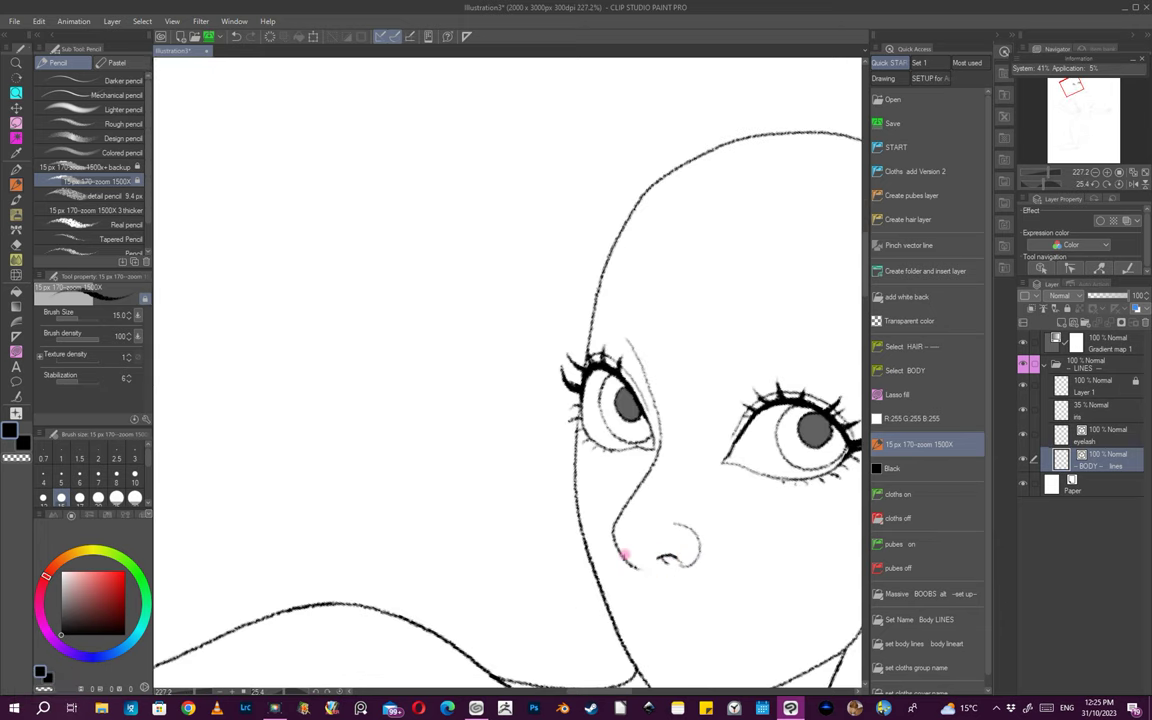
pyautogui.moveTo(674, 563); pyautogui.dragTo(733, 536)
# - Add a short, light accent stroke above the nose tip and undo the last stray stroke
pyautogui.scroll(-3, 734, 536)
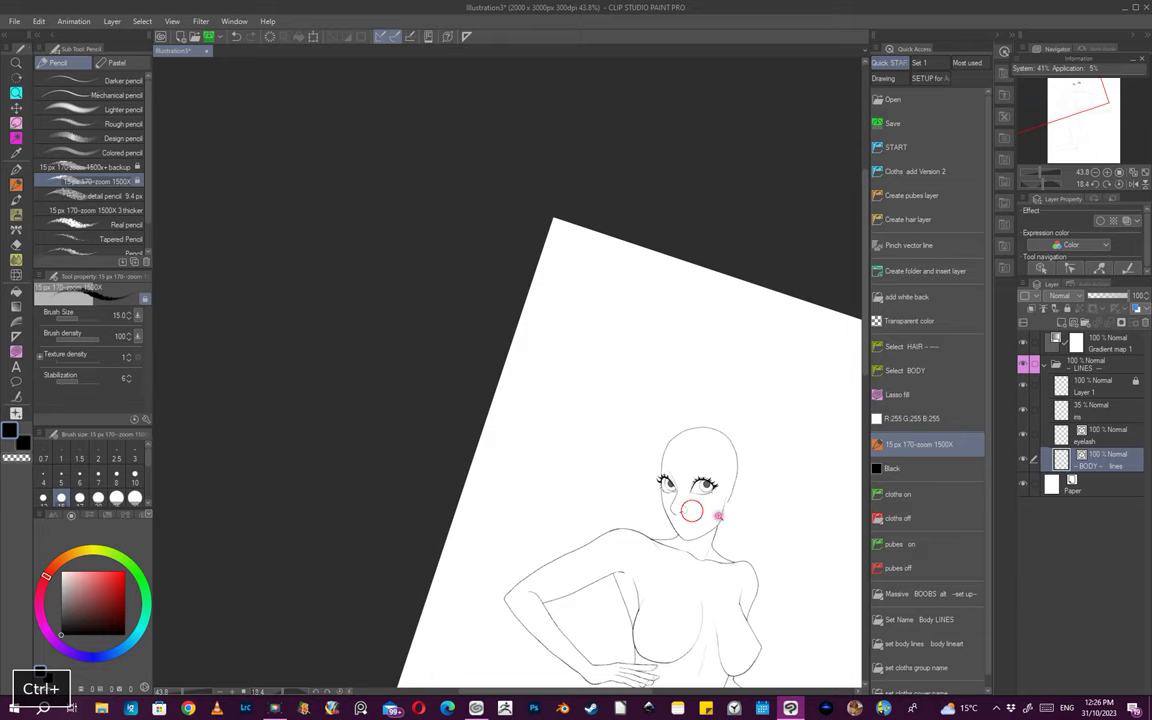
pyautogui.scroll(20, 694, 509)
pyautogui.press('e')
pyautogui.press('p')
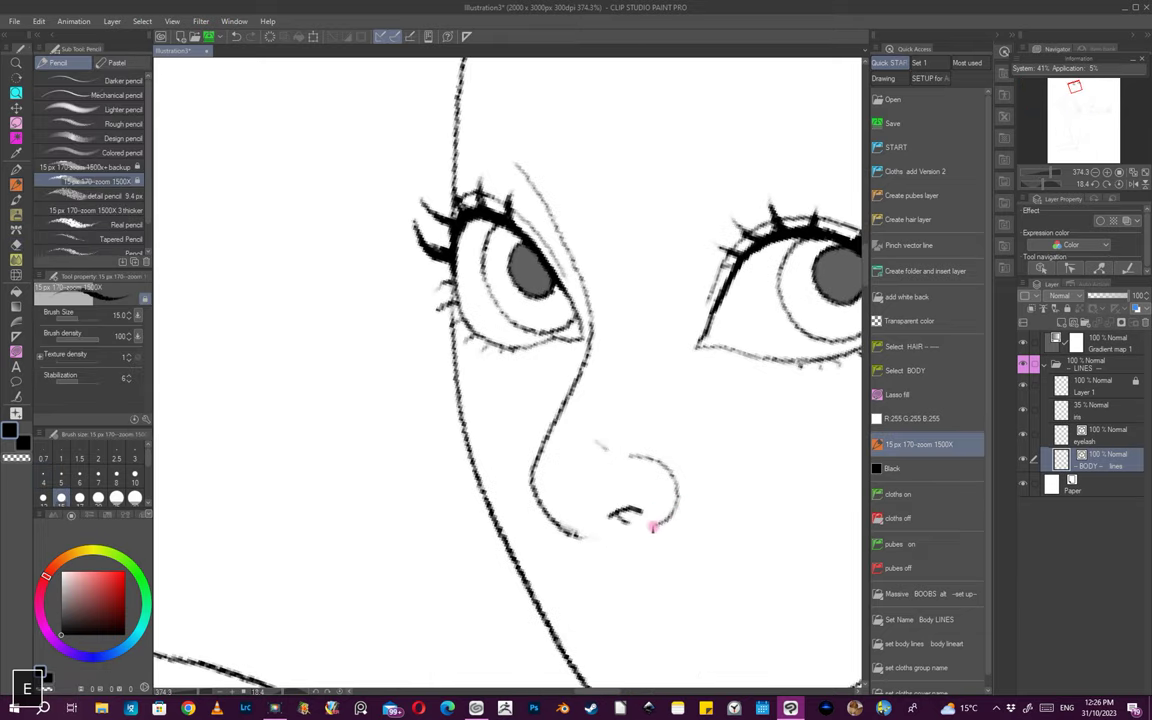
pyautogui.hotkey('ctrl', 'z')
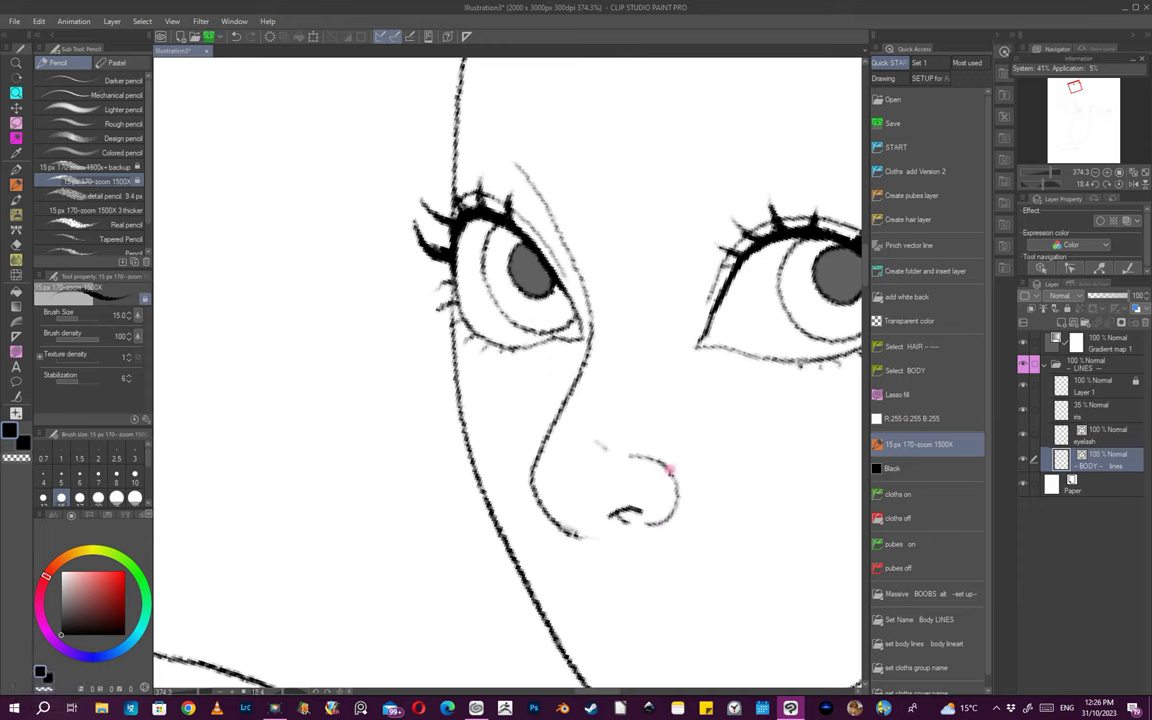
# - Draw faint crease lines under the lower lids of both eyes
pyautogui.scroll(-5, 603, 450)
pyautogui.scroll(3, 603, 450)
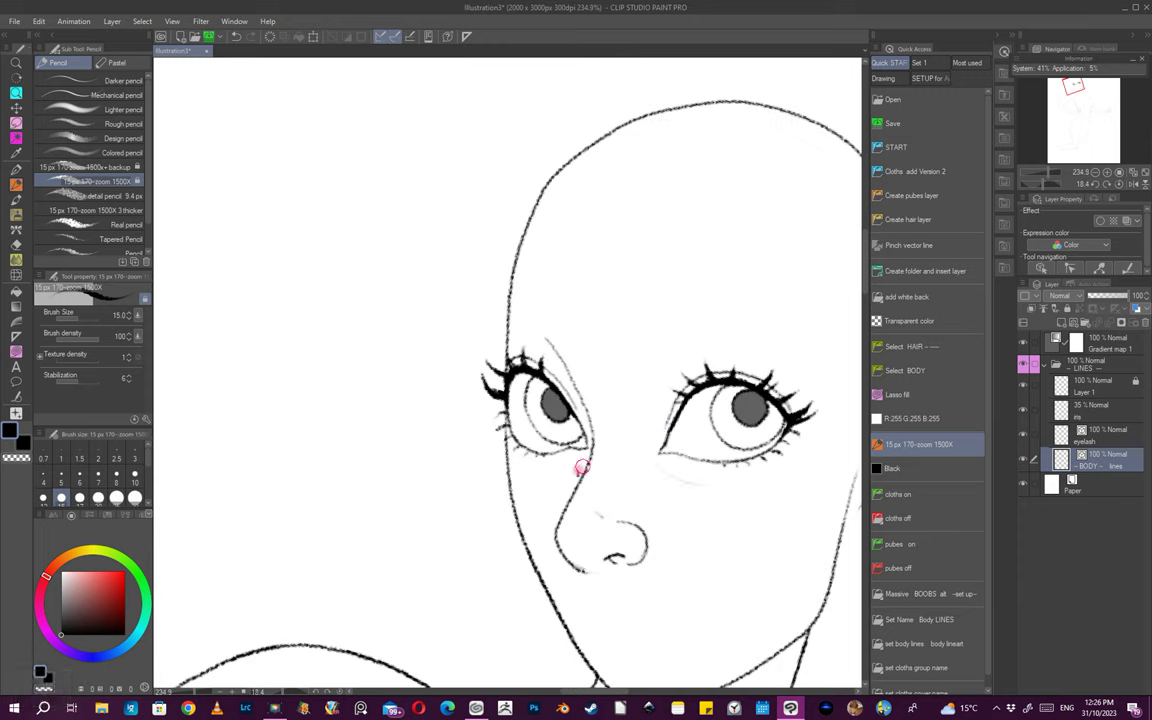
pyautogui.moveTo(591, 509); pyautogui.dragTo(683, 550)
pyautogui.scroll(4, 635, 476)
pyautogui.hotkey('ctrl', 'z')
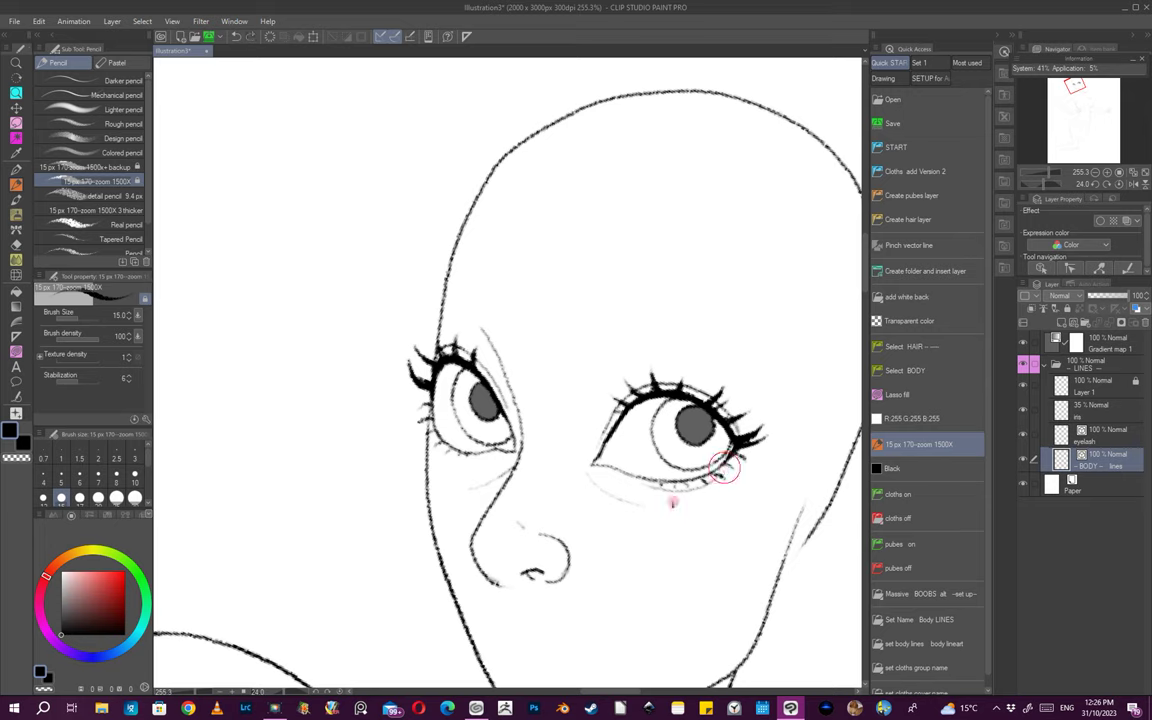
pyautogui.press('space')
# - Draw the line between the lips and the near half of the upper lip below the nose
pyautogui.moveTo(520, 480); pyautogui.dragTo(457, 536)
pyautogui.moveTo(597, 540); pyautogui.dragTo(627, 526)
pyautogui.moveTo(672, 538)
pyautogui.mouseDown()
pyautogui.moveTo(643, 537)
pyautogui.moveTo(679, 527)
pyautogui.moveTo(666, 537)
pyautogui.moveTo(625, 497)
pyautogui.moveTo(941, 492)
pyautogui.mouseUp()
pyautogui.moveTo(538, 526)
pyautogui.mouseDown()
pyautogui.moveTo(604, 529)
pyautogui.moveTo(679, 558)
pyautogui.moveTo(776, 523)
pyautogui.moveTo(612, 614)
pyautogui.moveTo(585, 538)
pyautogui.mouseUp()
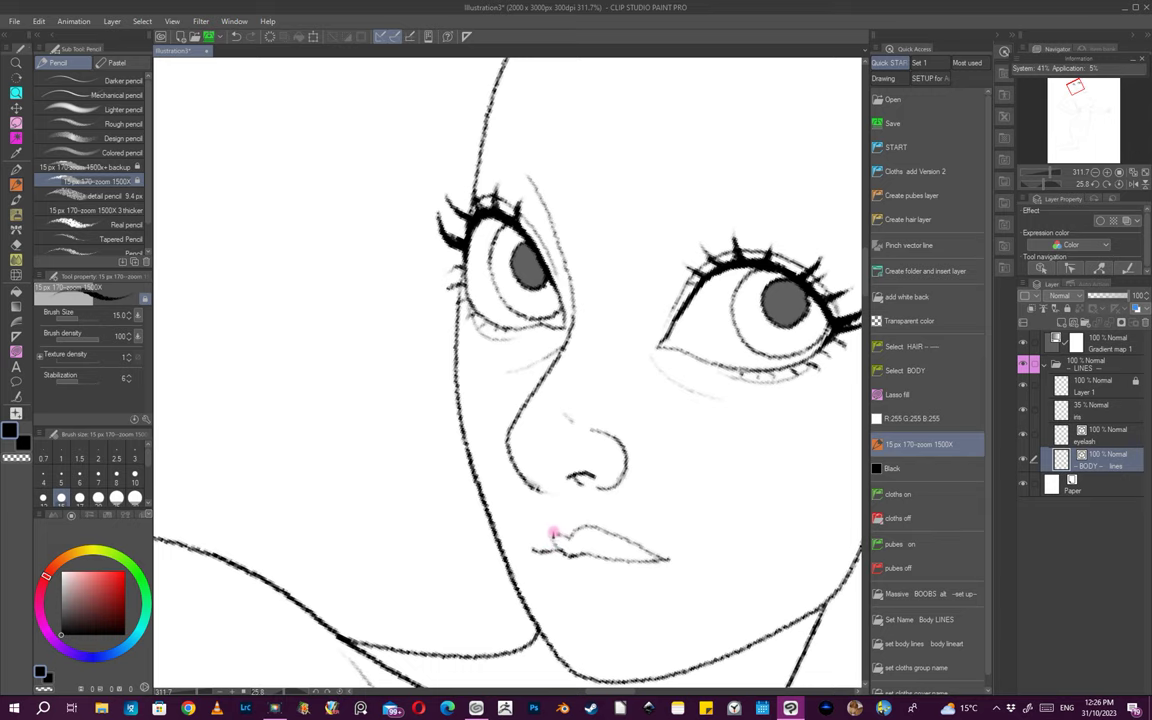
# - Finish the far half of the upper lip with the philtrum line and outline the full lower lip
pyautogui.moveTo(527, 549)
pyautogui.mouseDown()
pyautogui.moveTo(617, 561)
pyautogui.moveTo(658, 597)
pyautogui.moveTo(741, 581)
pyautogui.moveTo(648, 522)
pyautogui.moveTo(674, 545)
pyautogui.moveTo(633, 543)
pyautogui.mouseUp()
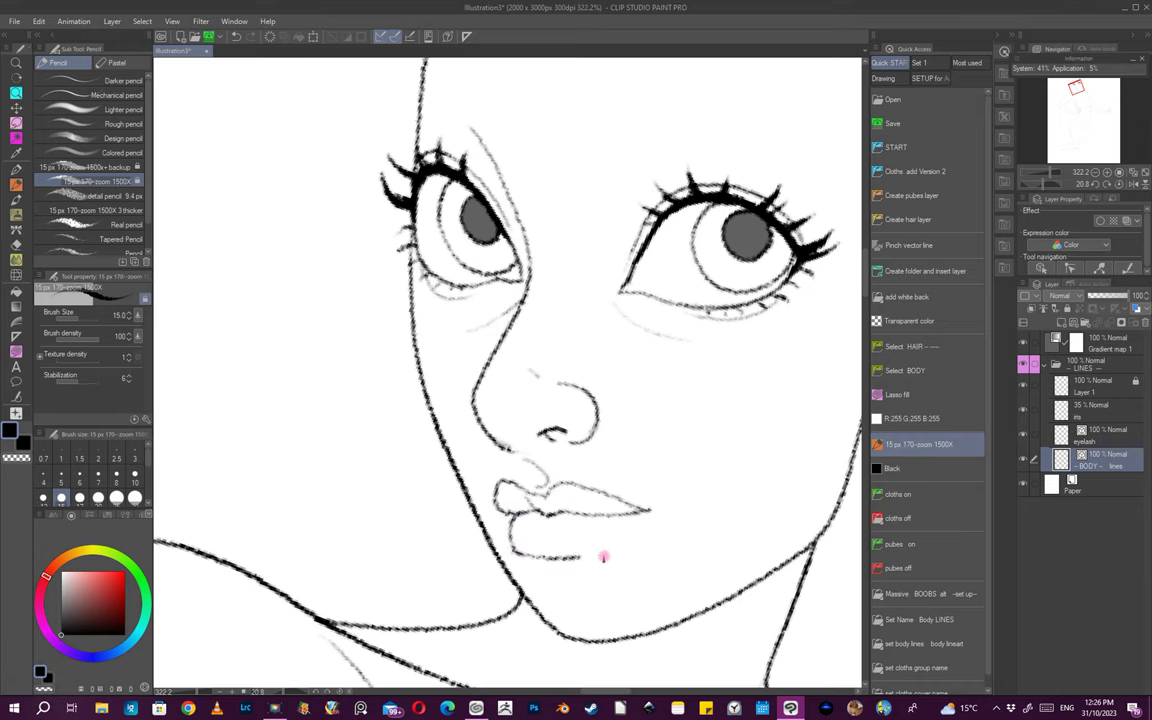
pyautogui.moveTo(617, 546)
pyautogui.mouseDown()
pyautogui.moveTo(628, 527)
pyautogui.moveTo(666, 548)
pyautogui.moveTo(624, 525)
pyautogui.mouseUp()
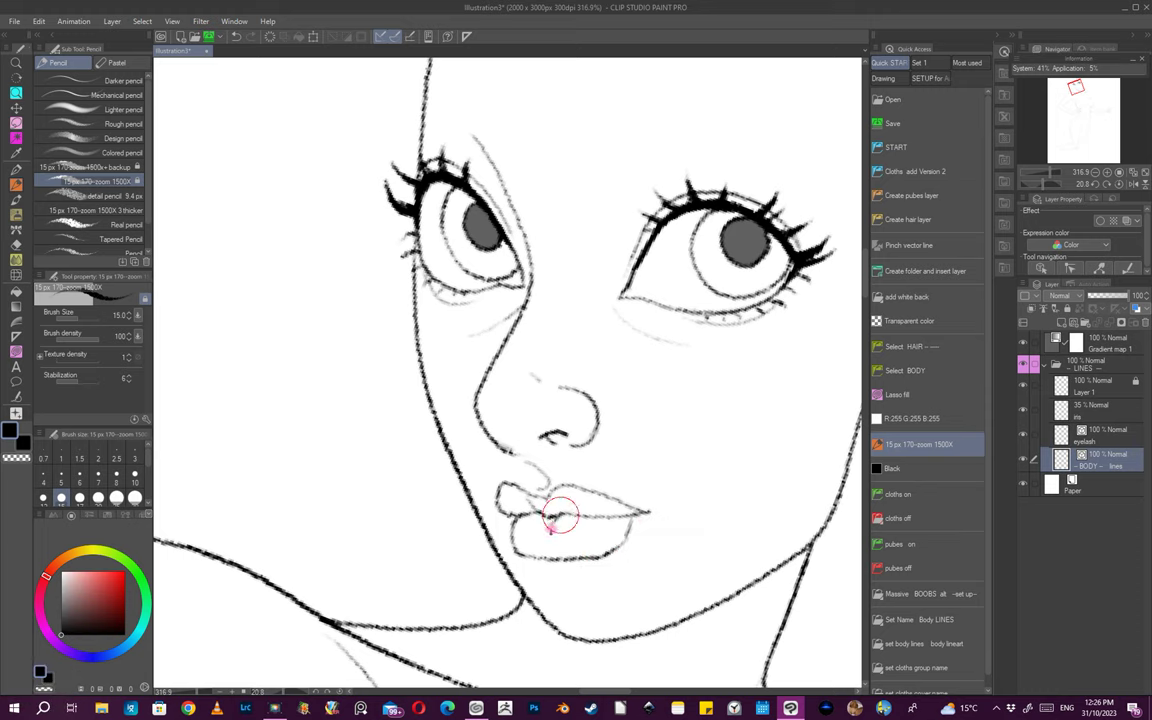
pyautogui.moveTo(640, 545); pyautogui.dragTo(648, 571)
pyautogui.moveTo(648, 571); pyautogui.dragTo(690, 558)
pyautogui.moveTo(661, 522); pyautogui.dragTo(689, 509)
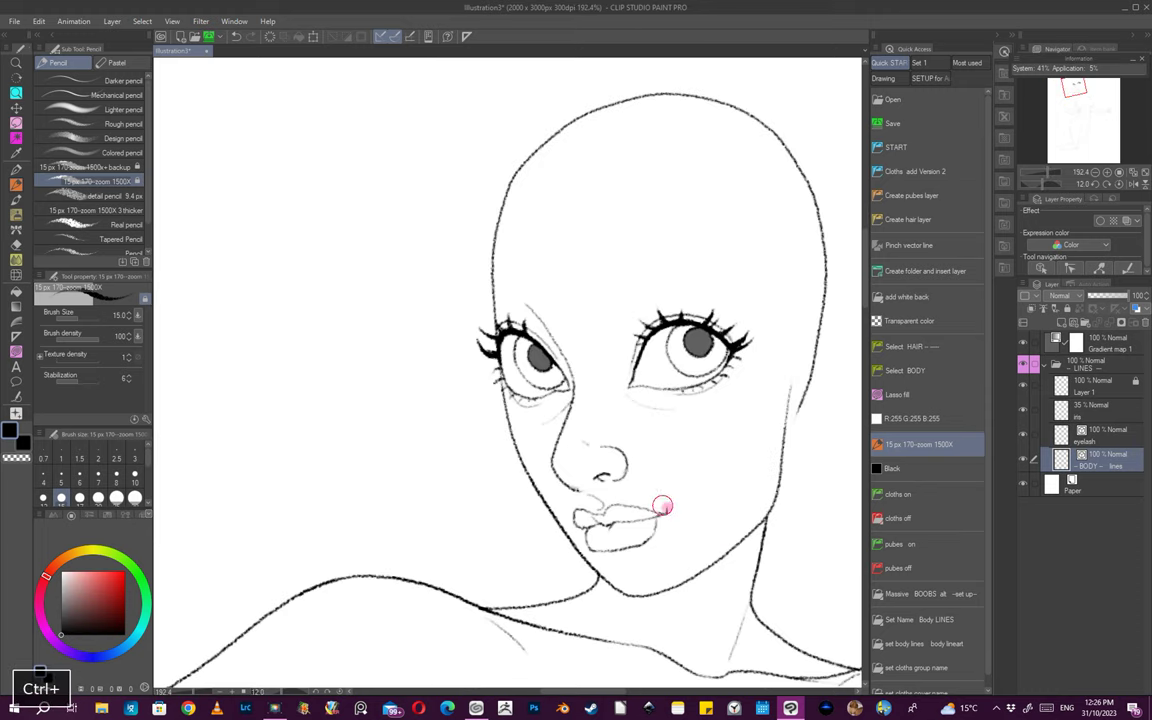
# - Add a small crease at the corner of the mouth and a light shadow line under the lower lip
pyautogui.moveTo(653, 550); pyautogui.dragTo(659, 522)
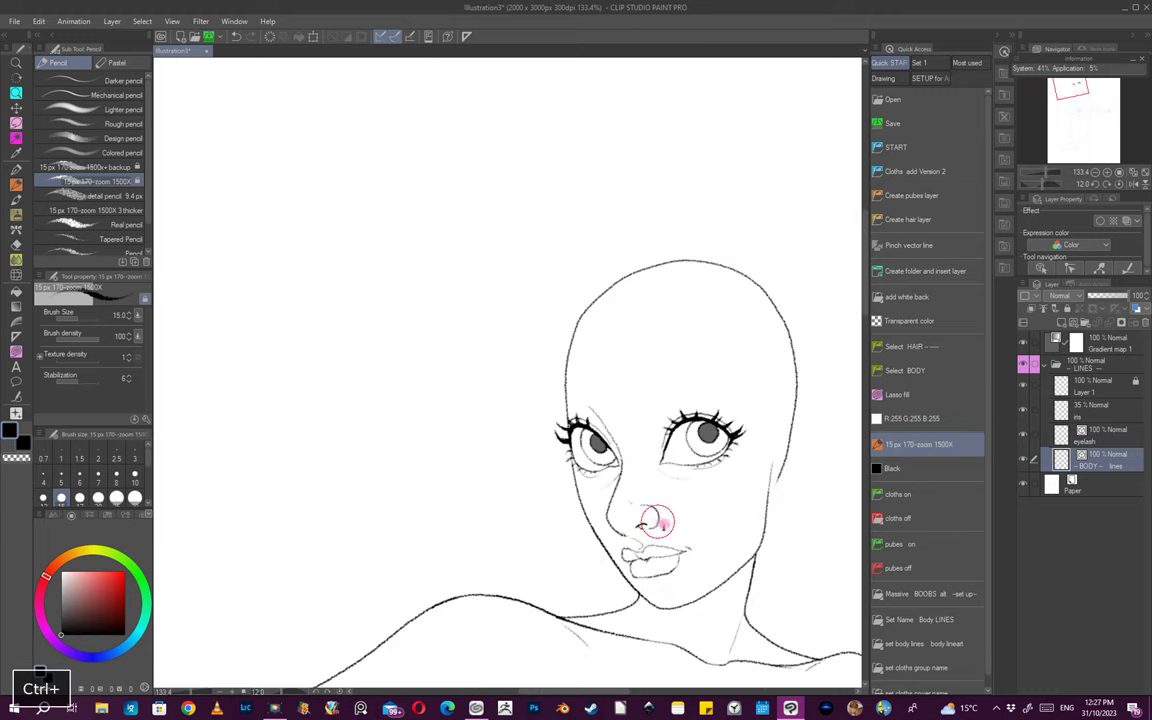
pyautogui.moveTo(693, 570); pyautogui.dragTo(704, 582)
pyautogui.moveTo(726, 578); pyautogui.dragTo(594, 606)
pyautogui.moveTo(586, 594); pyautogui.dragTo(610, 528)
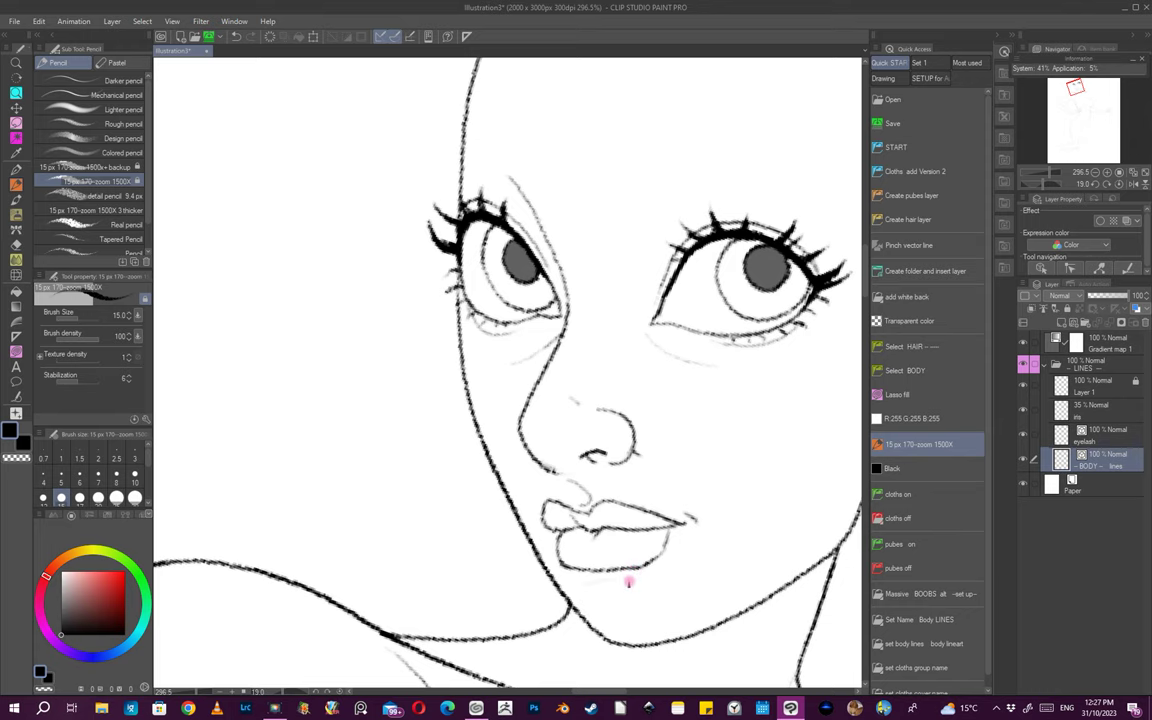
pyautogui.moveTo(684, 589); pyautogui.dragTo(729, 512)
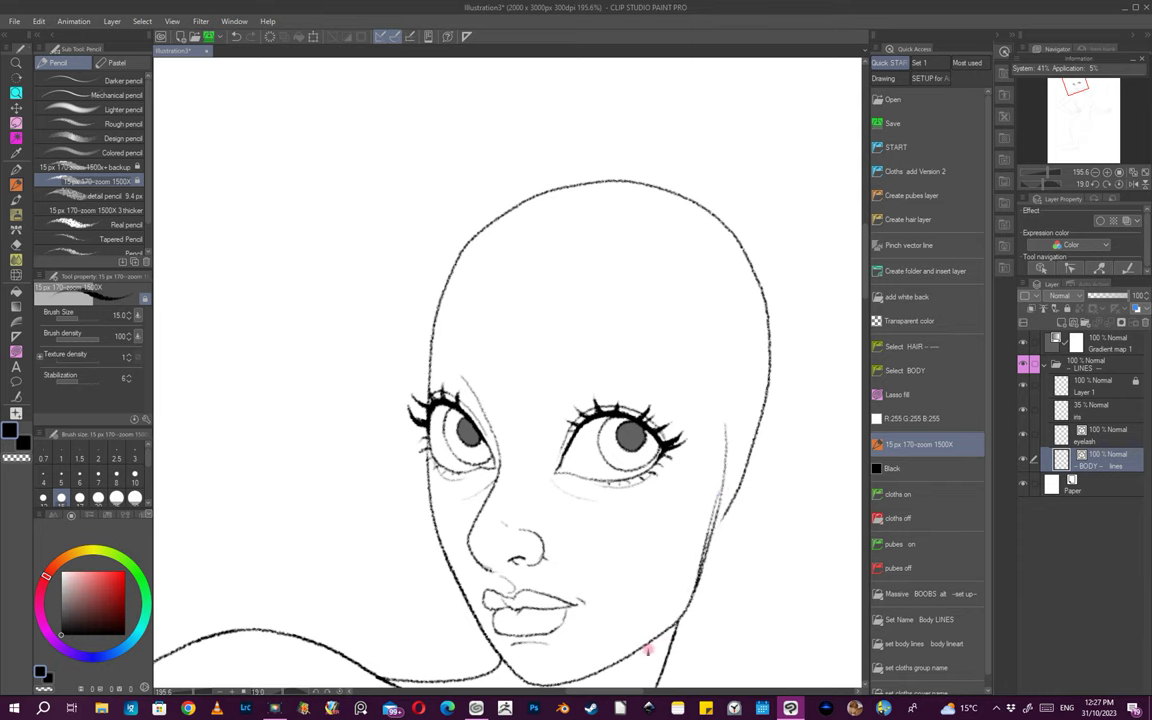
# - Sketch horizontal guide lines from the eye, nose and mouth across the side of the head for placing the ear
pyautogui.scroll(-5, 712, 570)
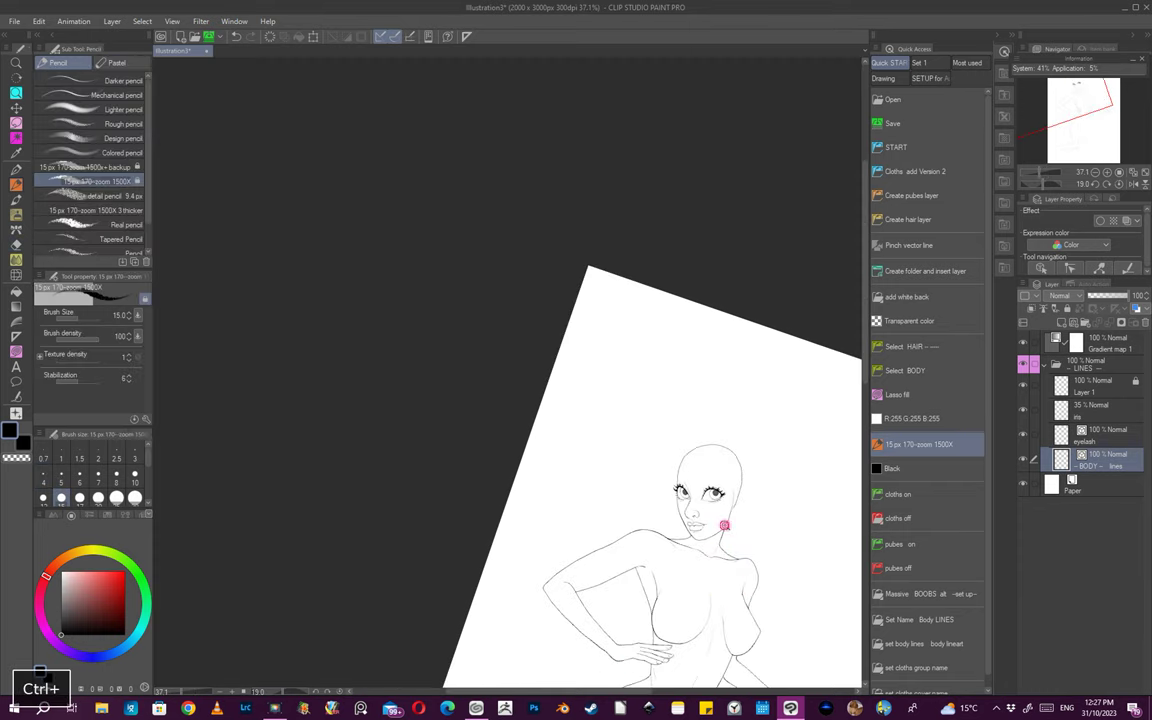
pyautogui.scroll(5, 724, 525)
pyautogui.hotkey('ctrl', 'z')
pyautogui.moveTo(749, 557); pyautogui.dragTo(740, 554)
pyautogui.moveTo(712, 496); pyautogui.dragTo(719, 509)
pyautogui.moveTo(669, 473); pyautogui.dragTo(677, 471)
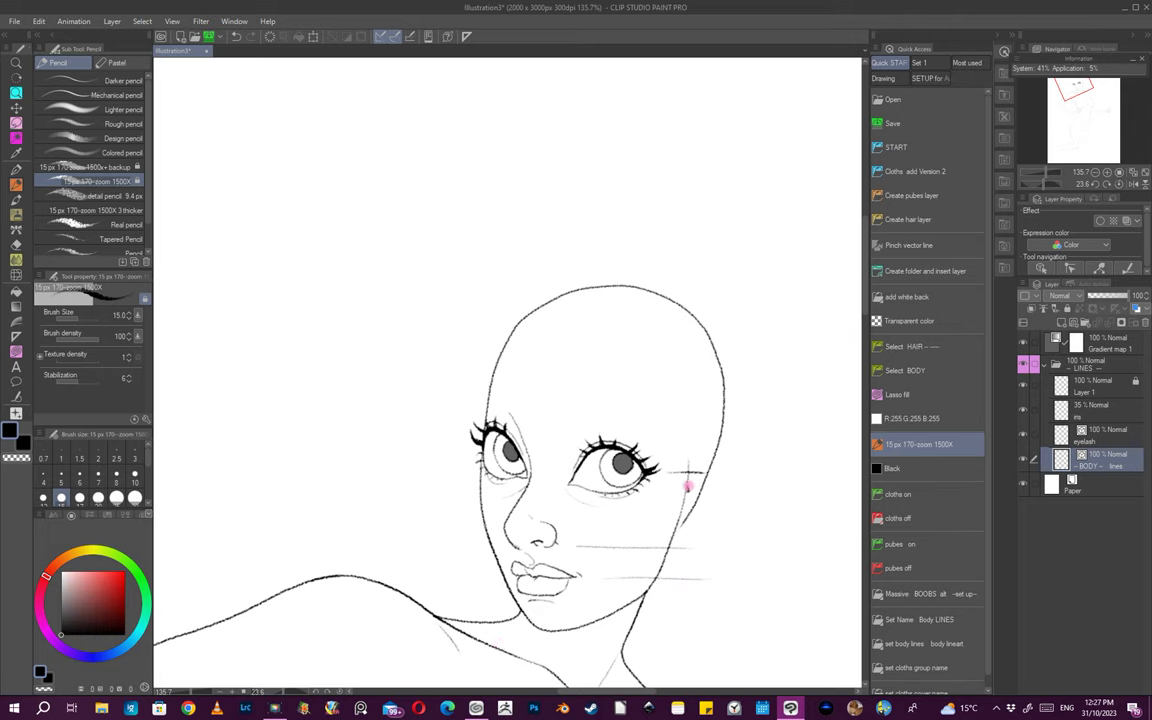
# - Draw the ear outline between the eye and nose guides, and erase the head line running through it
pyautogui.scroll(3, 685, 484)
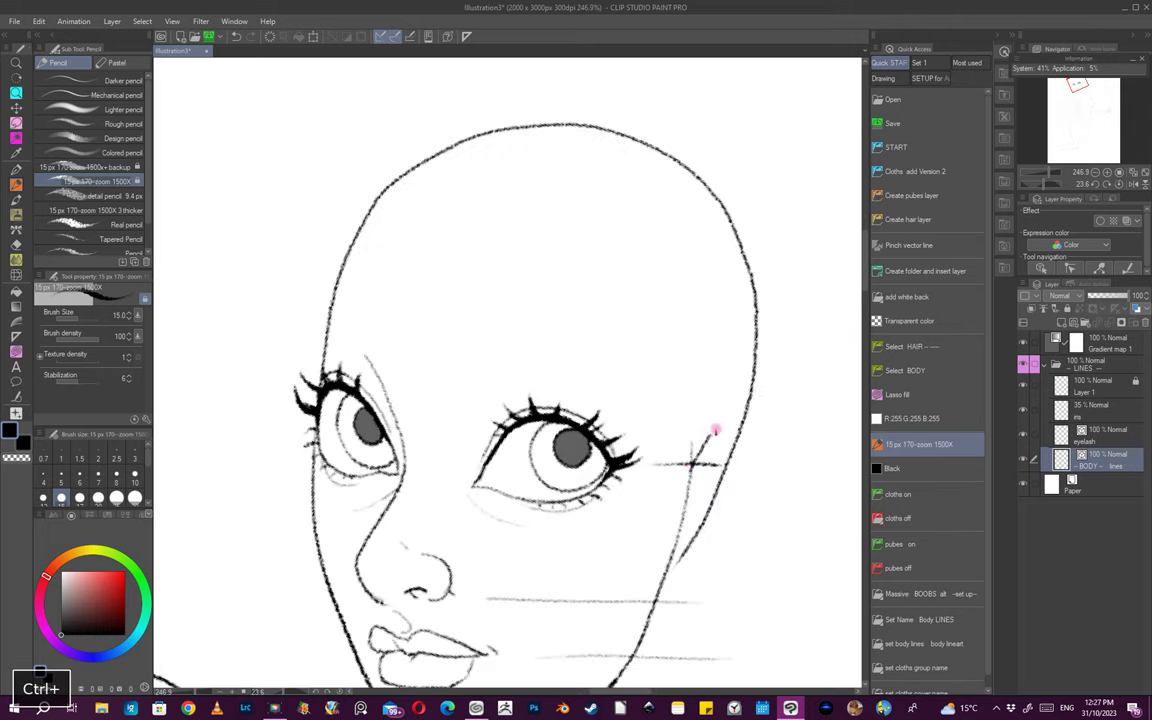
pyautogui.moveTo(716, 430); pyautogui.dragTo(746, 413)
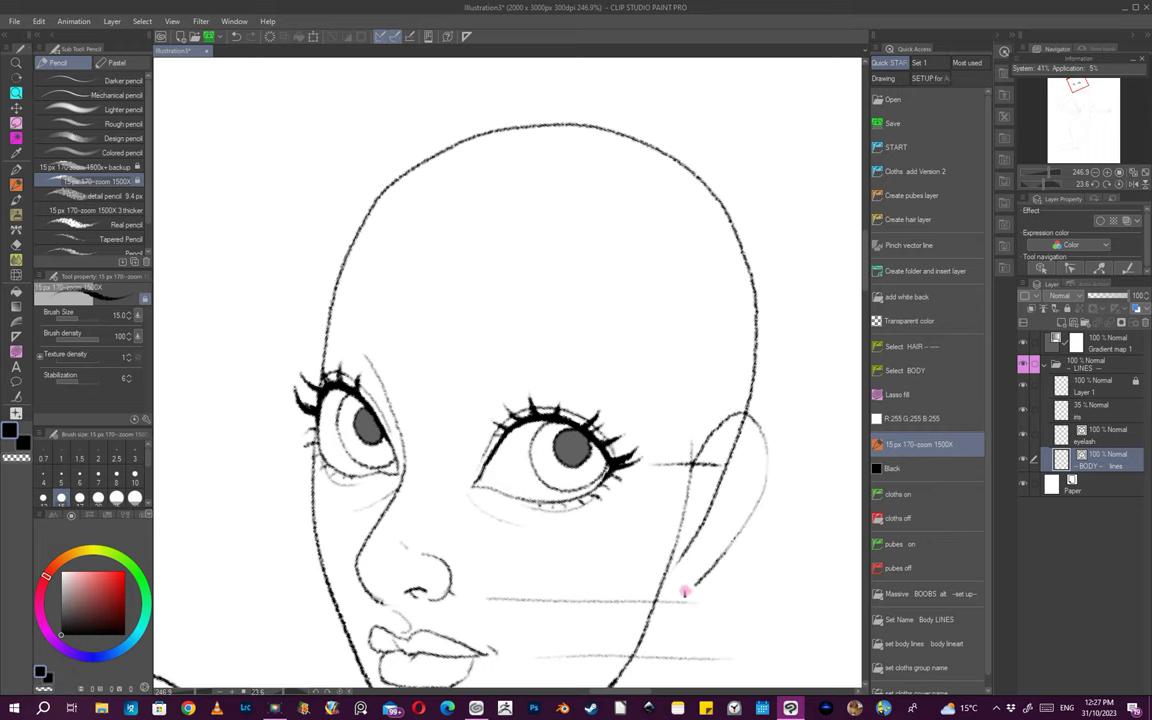
pyautogui.moveTo(689, 590); pyautogui.dragTo(663, 582)
pyautogui.moveTo(743, 585)
pyautogui.mouseDown()
pyautogui.moveTo(733, 561)
pyautogui.moveTo(759, 524)
pyautogui.mouseUp()
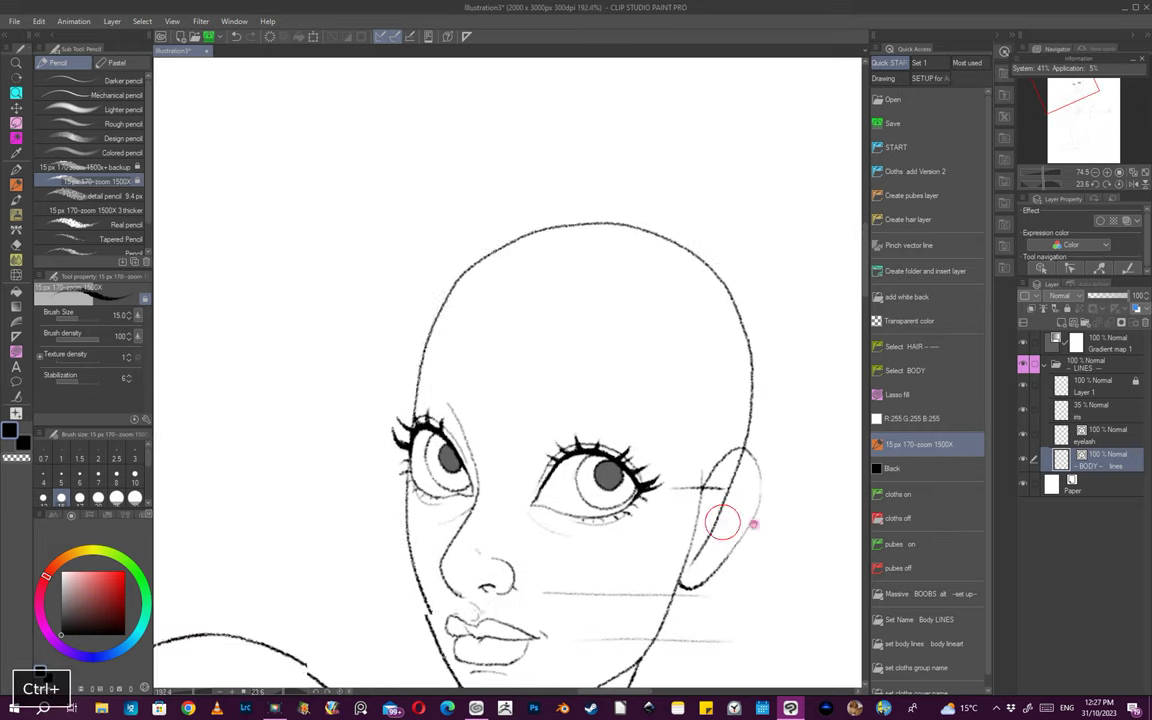
pyautogui.press('e')
pyautogui.moveTo(735, 465)
pyautogui.mouseDown()
pyautogui.moveTo(730, 495)
pyautogui.moveTo(757, 549)
pyautogui.mouseUp()
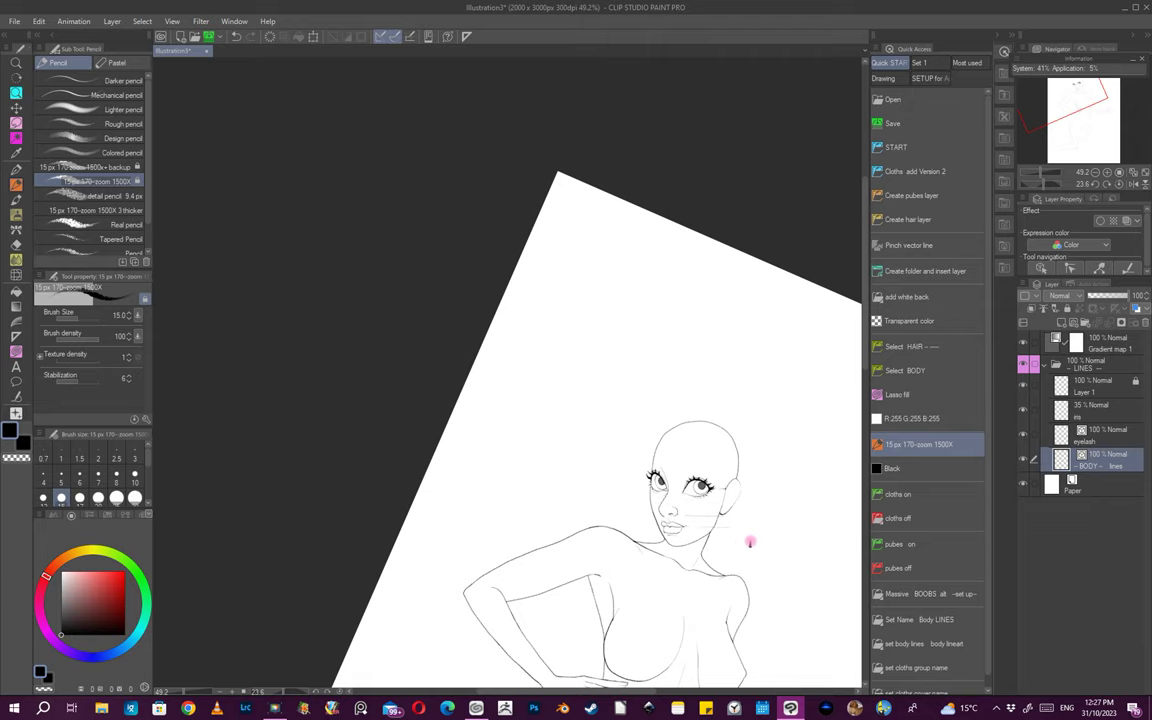
# - Select the mouth-level guide line across the cheek and delete it
pyautogui.scroll(5, 730, 538)
pyautogui.keyDown('ctrl'); pyautogui.click(715, 512); pyautogui.keyUp('ctrl')
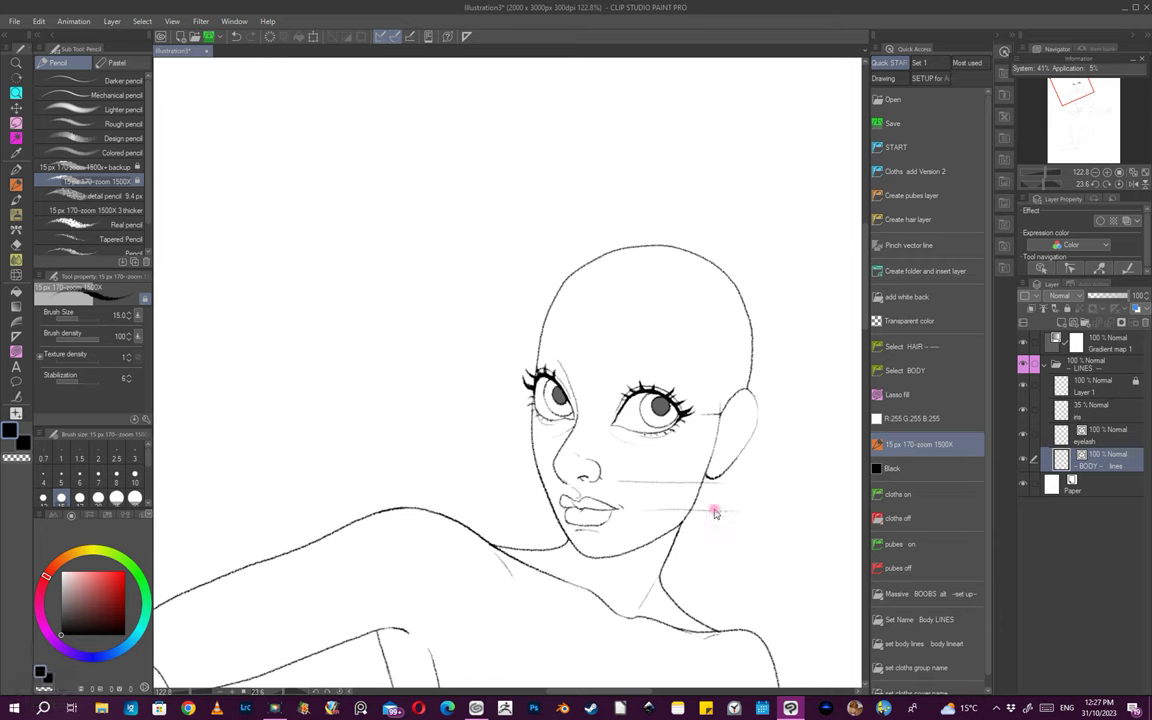
pyautogui.keyDown('ctrl'); pyautogui.click(714, 512); pyautogui.keyUp('ctrl')
pyautogui.keyDown('ctrl'); pyautogui.click(712, 514); pyautogui.keyUp('ctrl')
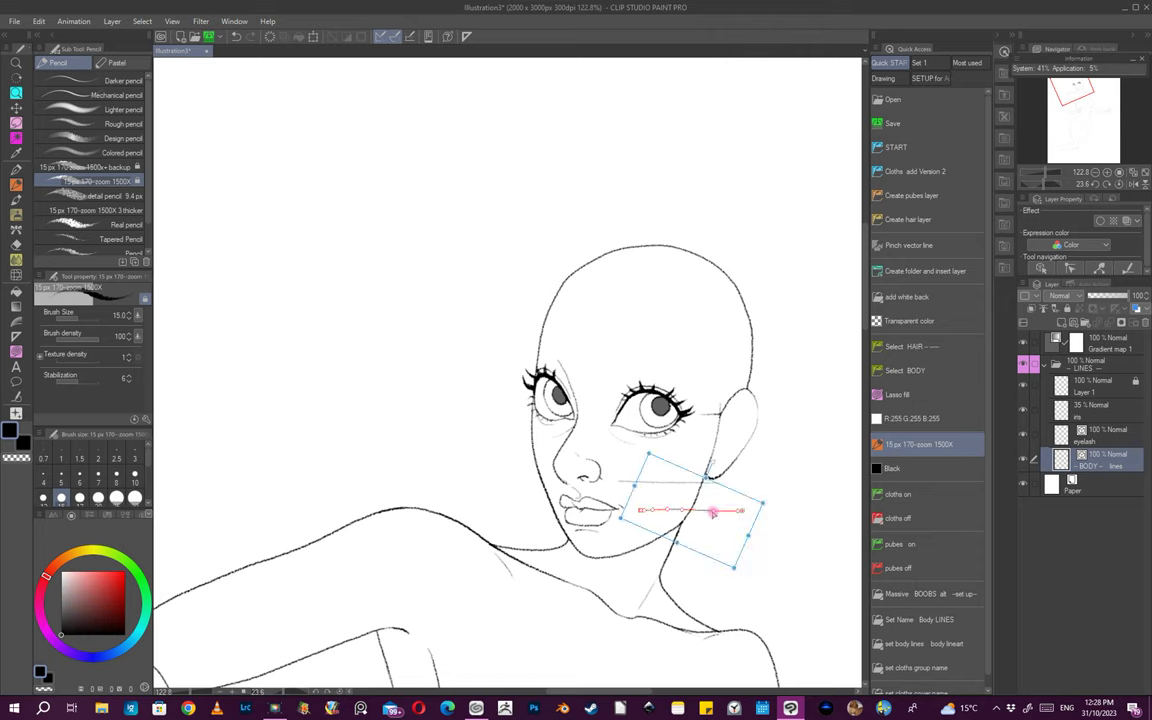
pyautogui.hotkey('ctrl', 'BackSpace')
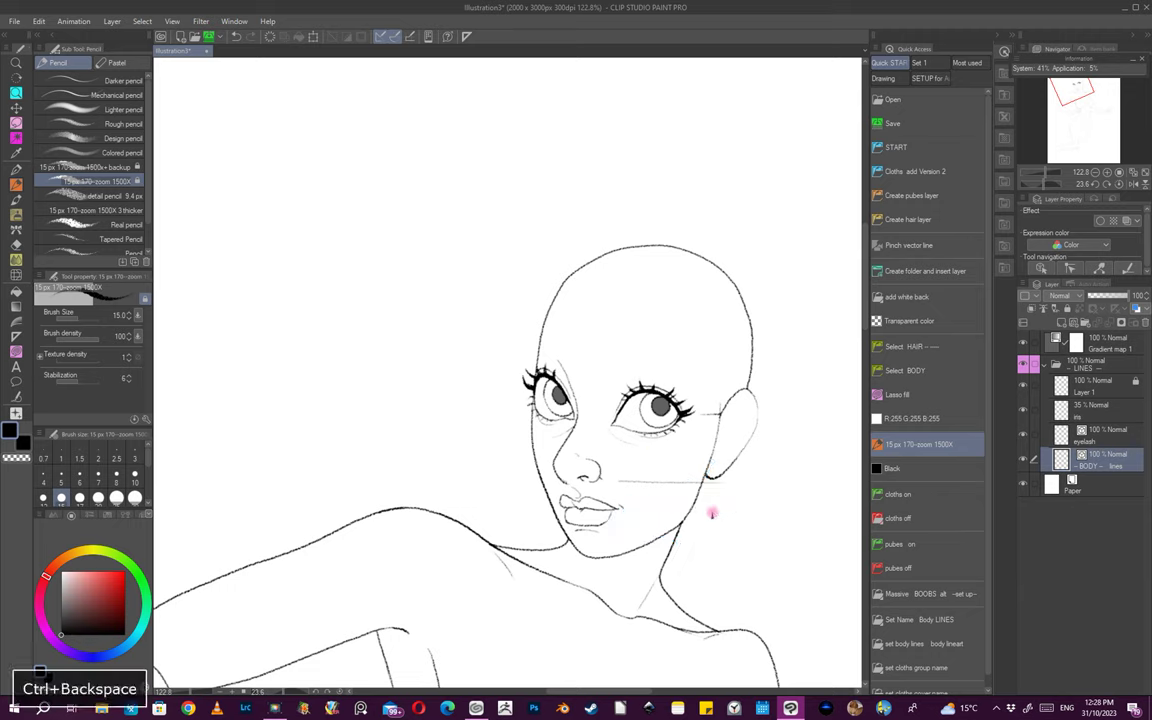
# - Select and delete the remaining nose-level and eye-level guide lines across the side of the face
pyautogui.keyDown('ctrl'); pyautogui.click(660, 492); pyautogui.keyUp('ctrl')
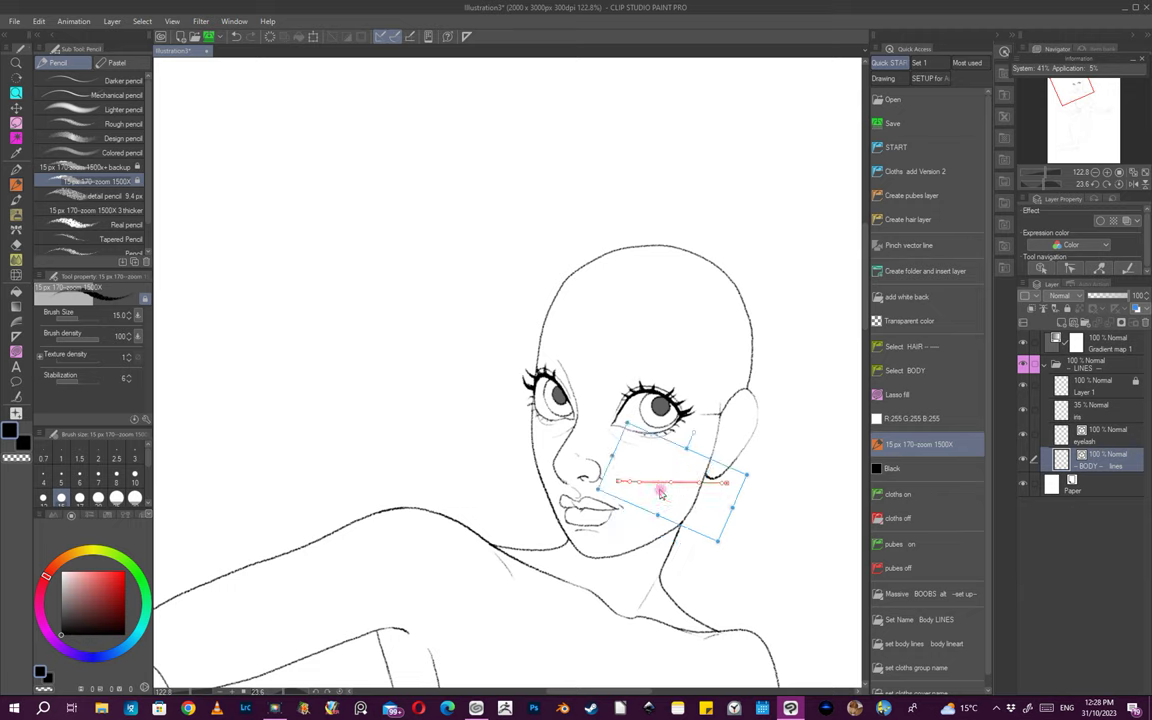
pyautogui.hotkey('ctrl', 'BackSpace')
pyautogui.keyDown('ctrl'); pyautogui.click(716, 418); pyautogui.keyUp('ctrl')
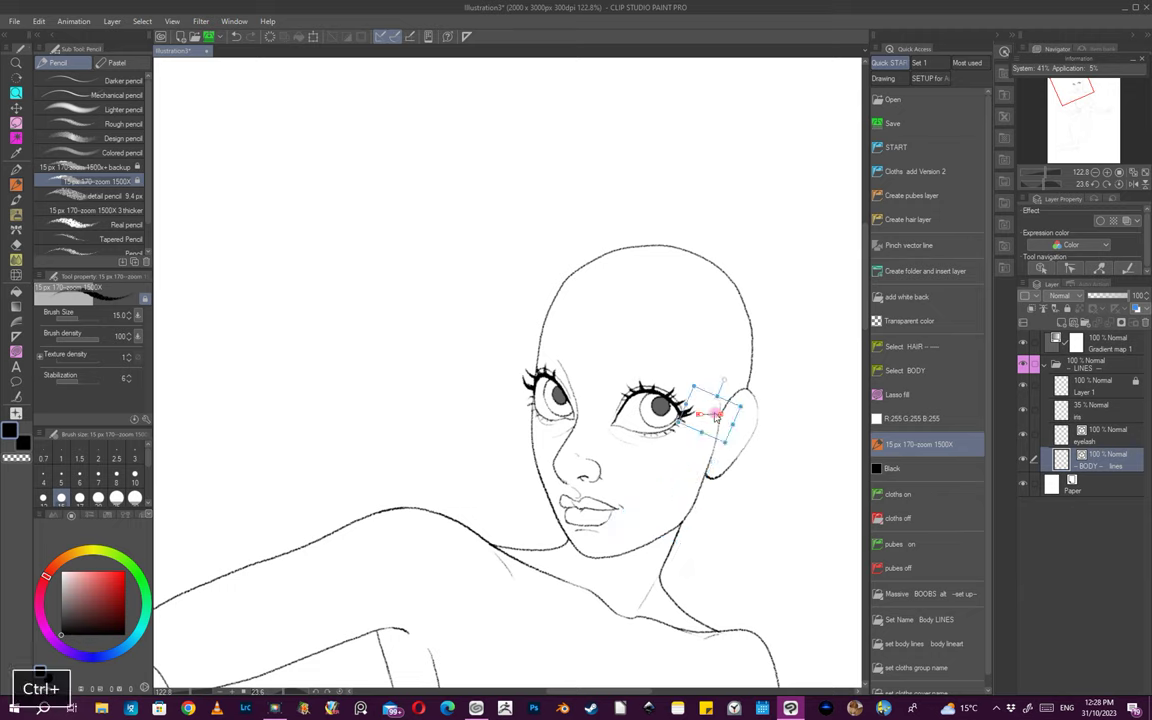
pyautogui.hotkey('ctrl', 'BackSpace')
pyautogui.hotkey('ctrl', 'space')
pyautogui.moveTo(715, 414); pyautogui.dragTo(730, 437)
pyautogui.moveTo(742, 489); pyautogui.dragTo(725, 432)
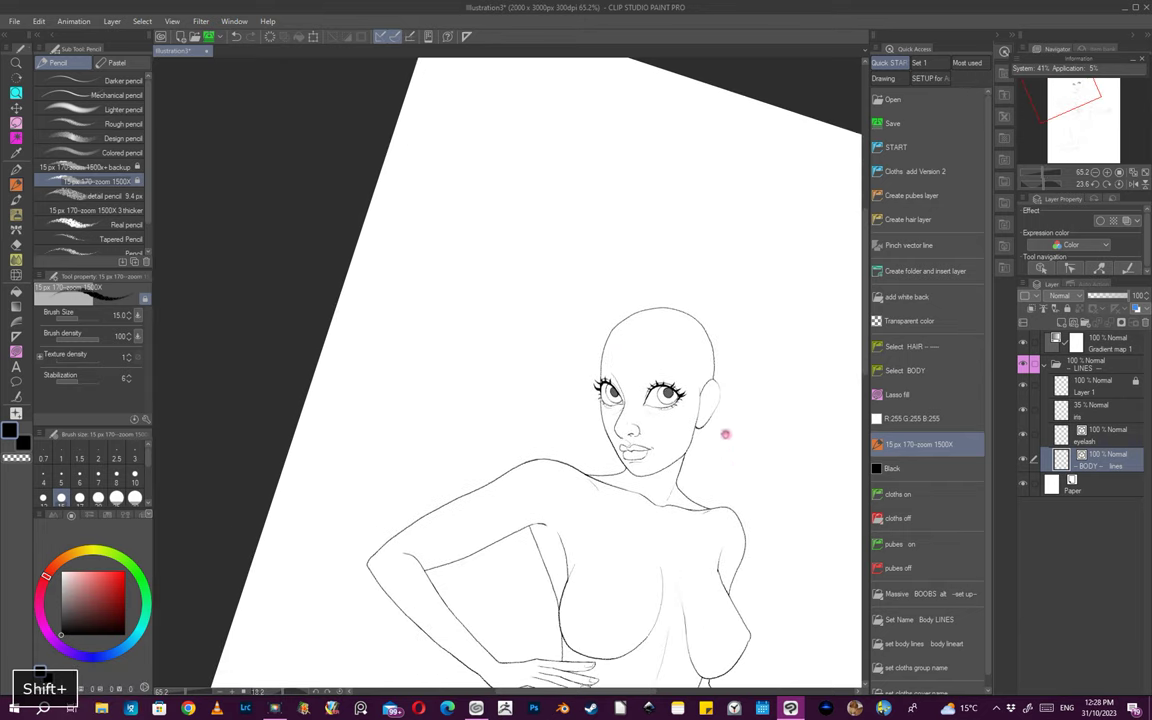
pyautogui.keyDown('ctrl'); pyautogui.click(516, 465); pyautogui.keyUp('ctrl')
pyautogui.hotkey('ctrl', 'space')
pyautogui.moveTo(522, 463); pyautogui.dragTo(530, 330)
pyautogui.hotkey('ctrl', 'z')
pyautogui.hotkey('ctrl', 'space')
pyautogui.moveTo(711, 525); pyautogui.dragTo(720, 566)
pyautogui.hotkey('ctrl', 'z')
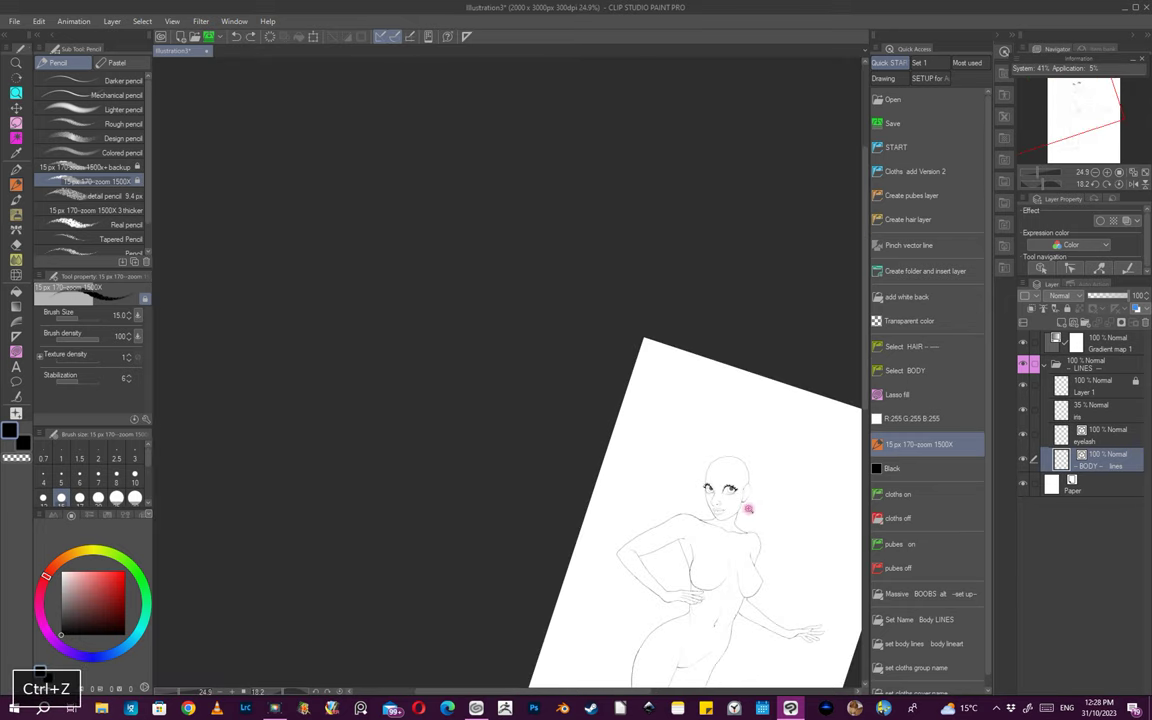
pyautogui.hotkey('ctrl', 'space')
pyautogui.moveTo(748, 509); pyautogui.dragTo(779, 522)
pyautogui.hotkey('ctrl', 'z')
pyautogui.keyDown('ctrl'); pyautogui.click(668, 480); pyautogui.keyUp('ctrl')
pyautogui.hotkey('ctrl', 'BackSpace')
pyautogui.hotkey('ctrl', 'space')
pyautogui.moveTo(746, 424); pyautogui.dragTo(776, 427)
pyautogui.keyDown('ctrl'); pyautogui.click(657, 383); pyautogui.keyUp('ctrl')
pyautogui.hotkey('ctrl', 'BackSpace')
pyautogui.press('space')
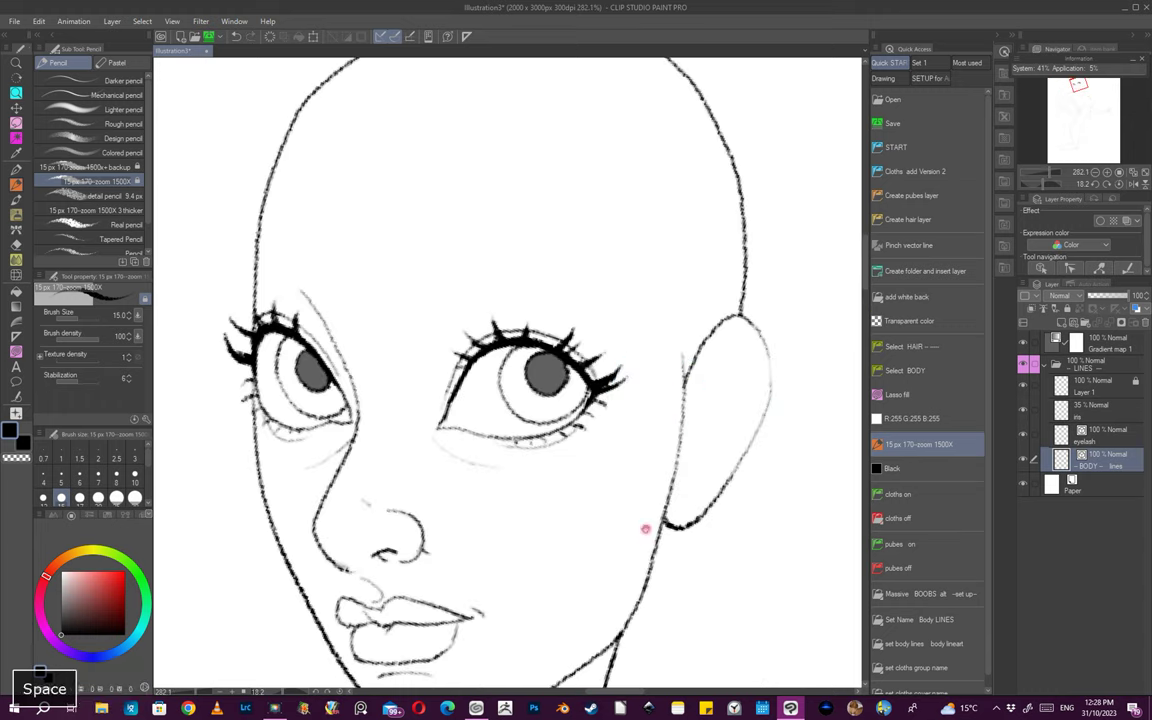
pyautogui.hotkey('ctrl', 'space')
pyautogui.moveTo(625, 484); pyautogui.dragTo(588, 486)
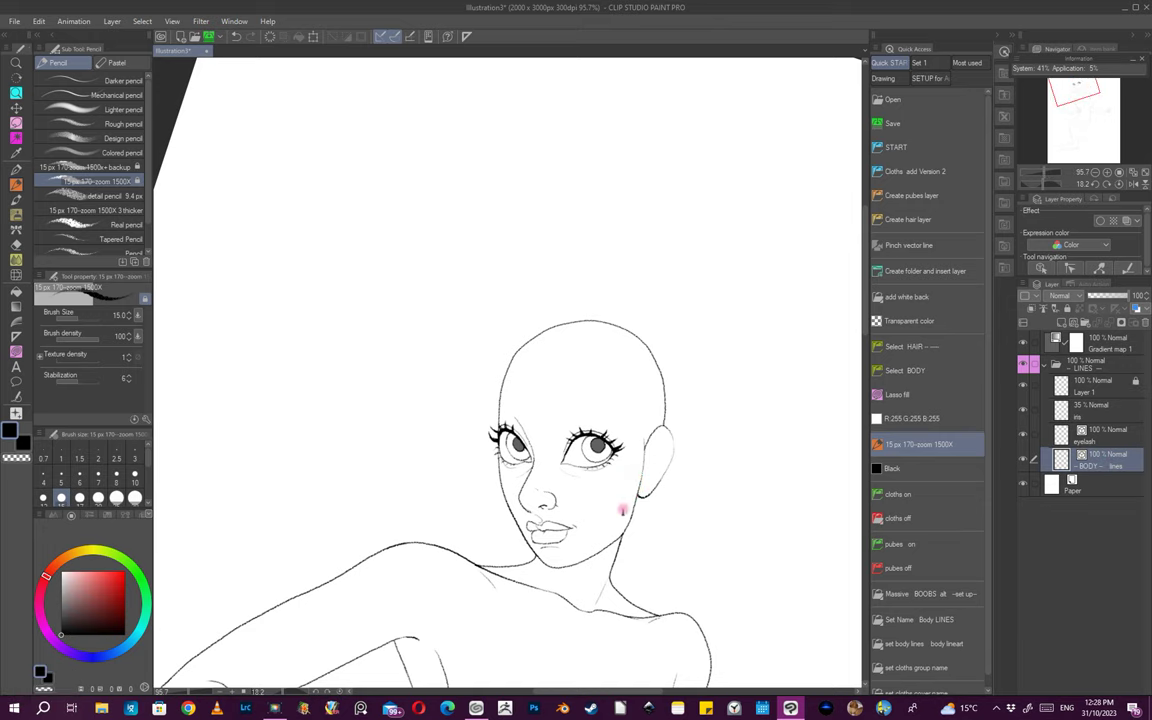
# - Pick an upper-lash stroke of the near eye, and make the BODY lines layer active again
pyautogui.hotkey('ctrl', 'space')
pyautogui.moveTo(656, 534); pyautogui.dragTo(669, 486)
pyautogui.hotkey('ctrl', 'space')
pyautogui.hotkey('ctrl', 'space')
pyautogui.moveTo(555, 382); pyautogui.dragTo(617, 400)
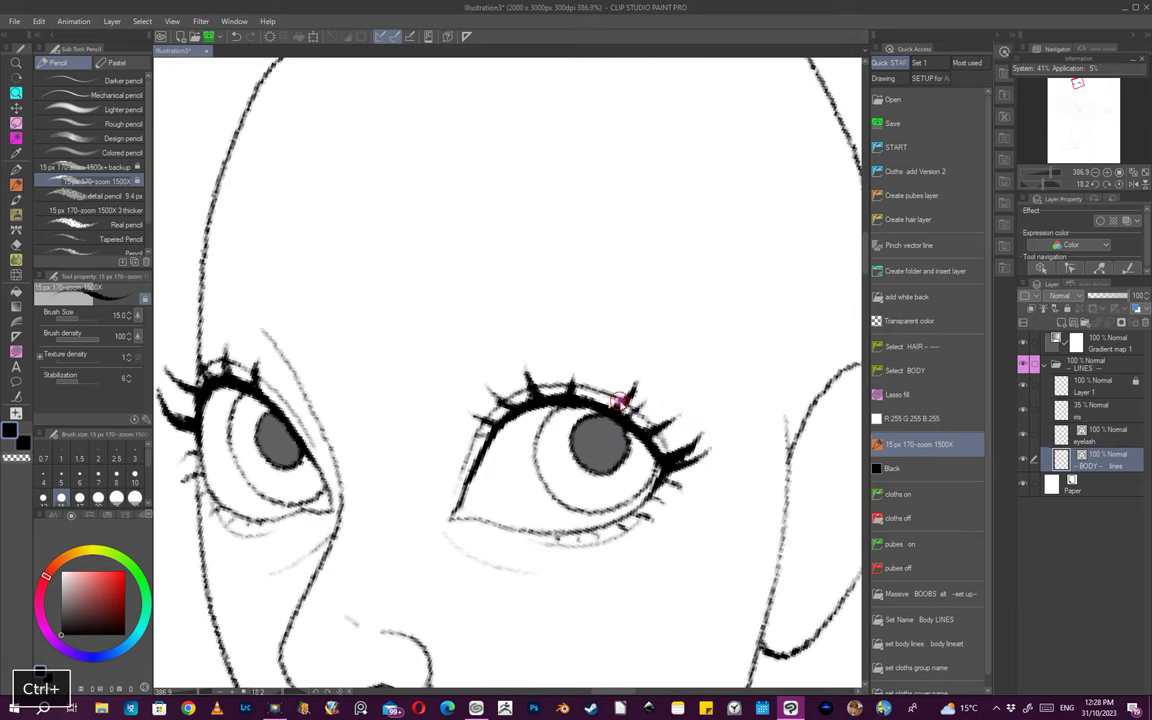
pyautogui.keyDown('ctrl'); pyautogui.click(620, 401); pyautogui.keyUp('ctrl')
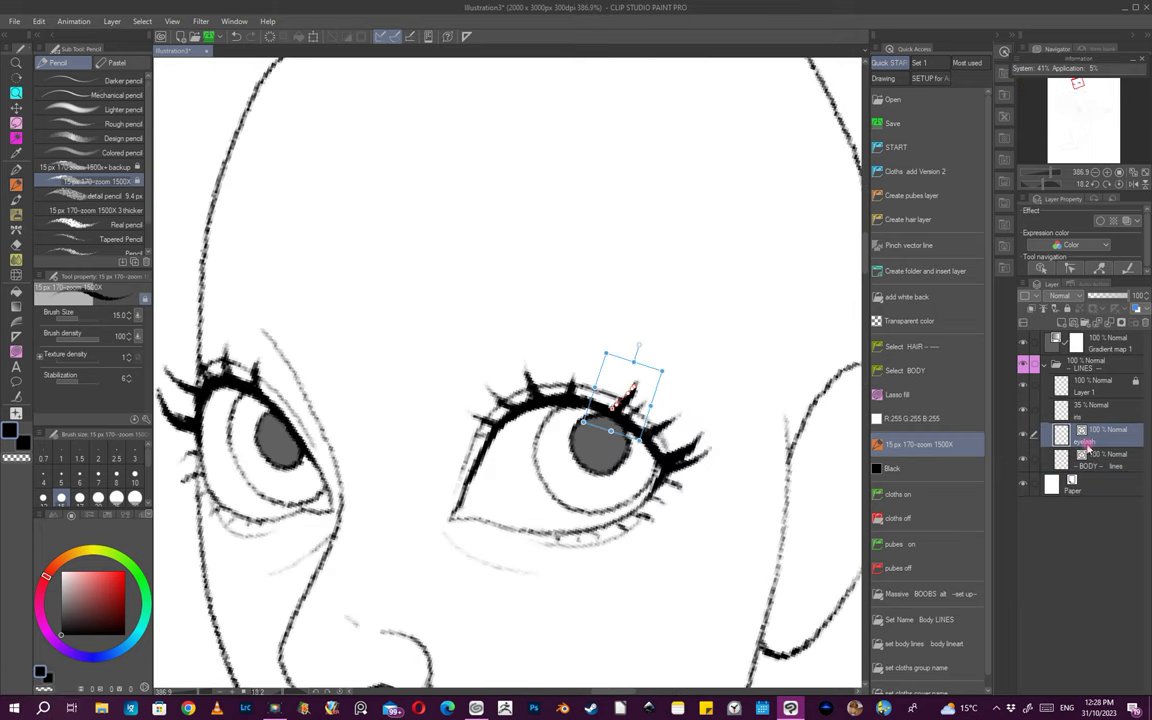
pyautogui.click(1087, 447)
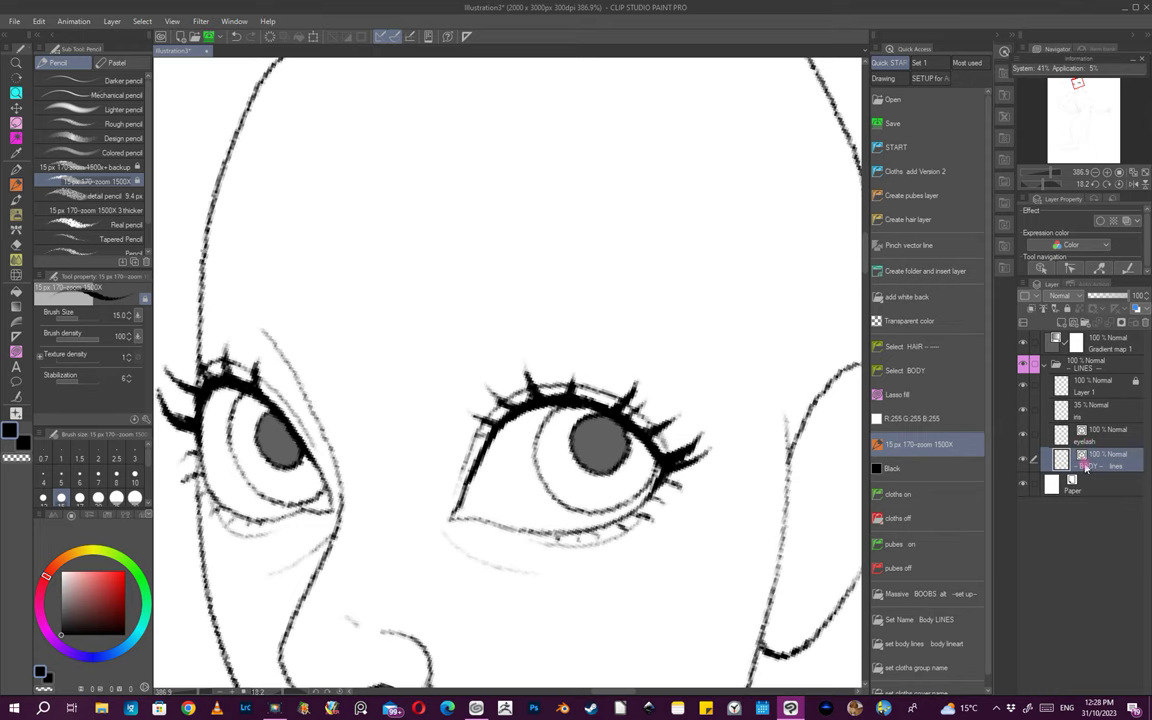
# - Draw a short, light cheek contour line in front of the ear on the BODY lines layer
pyautogui.hotkey('ctrl', 'space')
pyautogui.click(689, 478)
pyautogui.moveTo(661, 532); pyautogui.dragTo(643, 470)
pyautogui.moveTo(690, 527)
pyautogui.mouseDown()
pyautogui.moveTo(712, 522)
pyautogui.moveTo(699, 524)
pyautogui.mouseUp()
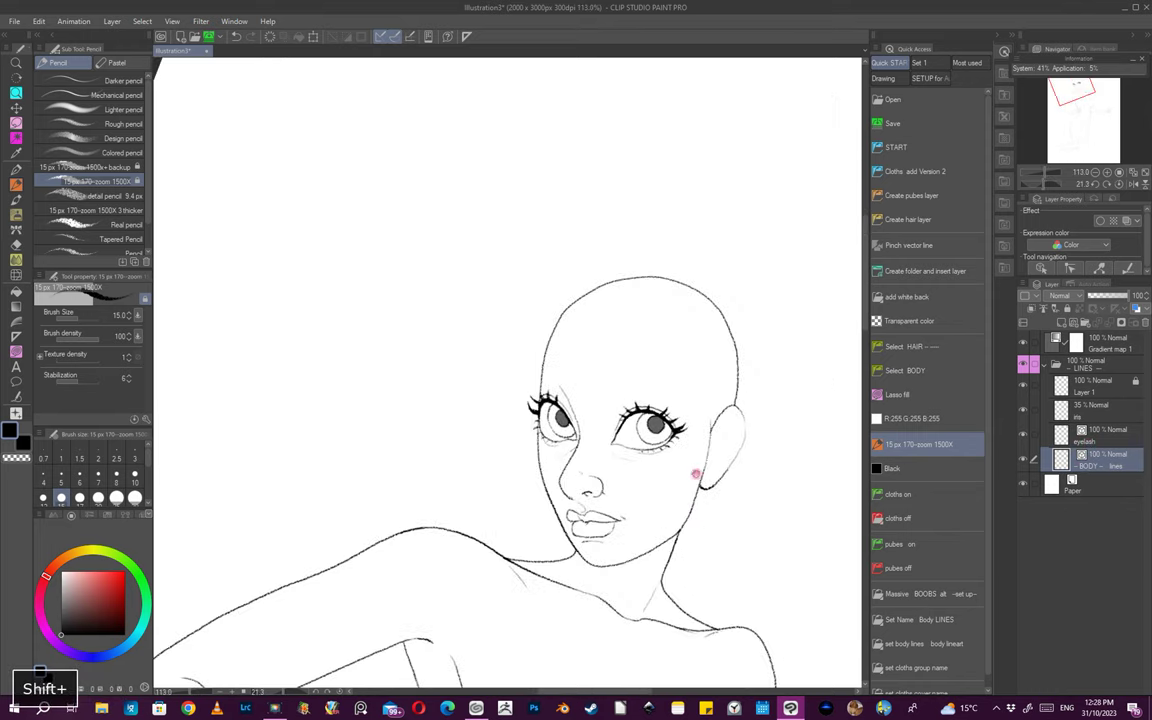
pyautogui.moveTo(695, 474); pyautogui.dragTo(731, 445)
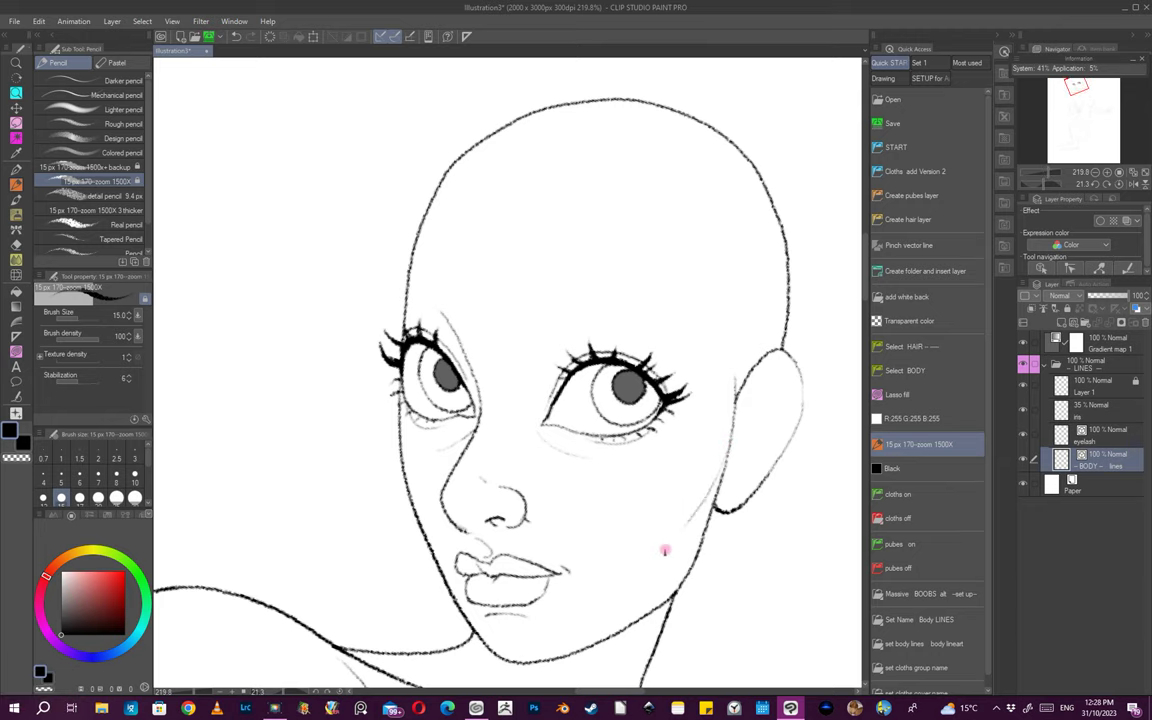
pyautogui.hotkey('ctrl', 'z')
pyautogui.moveTo(703, 495)
pyautogui.mouseDown()
pyautogui.moveTo(679, 528)
pyautogui.moveTo(640, 495)
pyautogui.mouseUp()
pyautogui.moveTo(650, 505)
pyautogui.mouseDown()
pyautogui.moveTo(519, 635)
pyautogui.moveTo(475, 628)
pyautogui.mouseUp()
pyautogui.moveTo(545, 618)
pyautogui.mouseDown()
pyautogui.moveTo(545, 553)
pyautogui.moveTo(498, 573)
pyautogui.mouseUp()
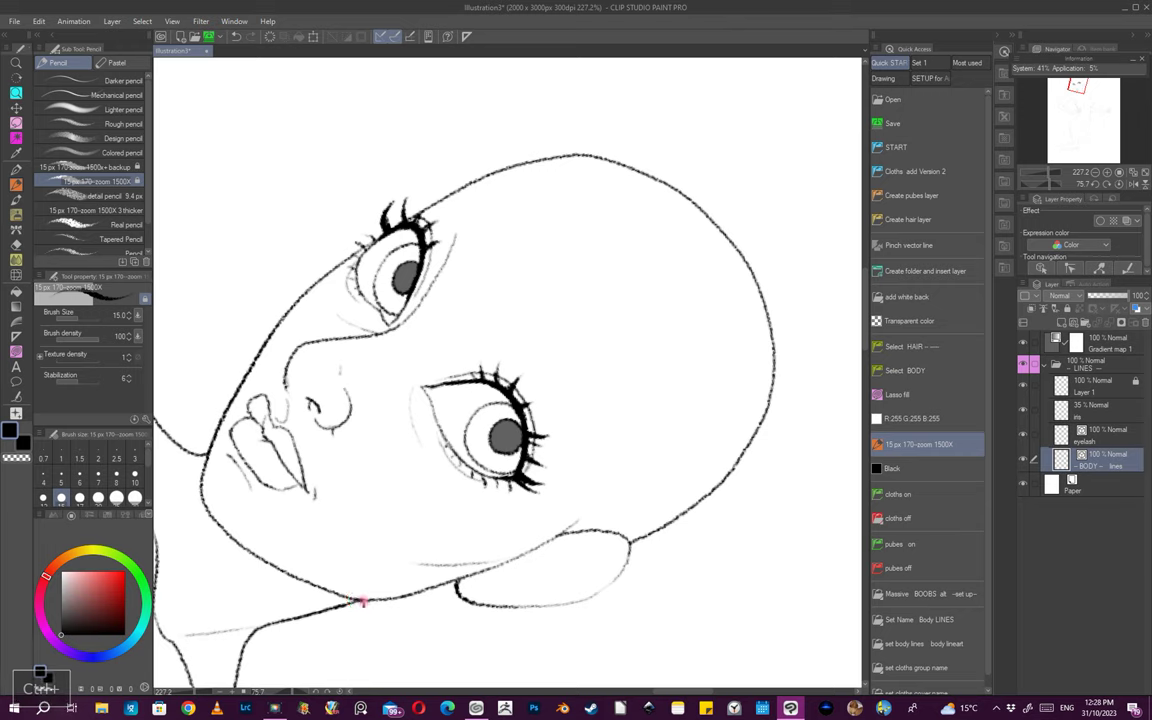
pyautogui.moveTo(497, 566); pyautogui.dragTo(596, 449)
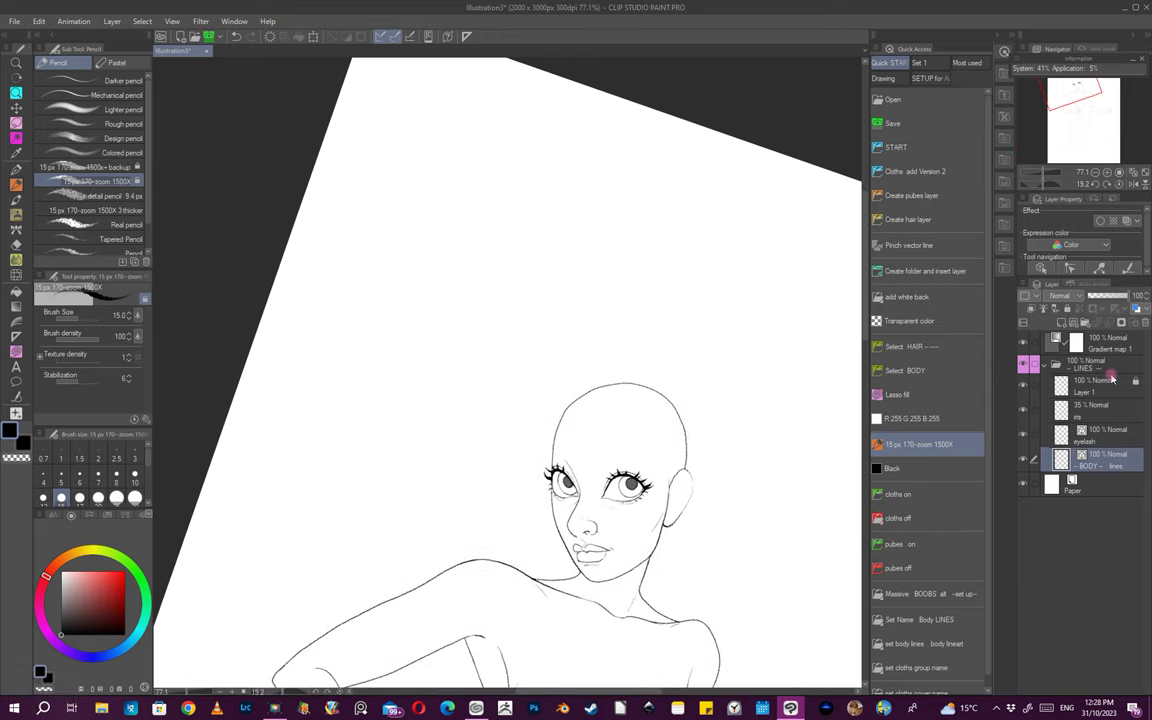
# - Draw the arched outline of the near eyebrow above the eye, with a squared inner end and a tapered outer tip
pyautogui.moveTo(607, 460)
pyautogui.mouseDown()
pyautogui.moveTo(700, 462)
pyautogui.moveTo(614, 470)
pyautogui.moveTo(673, 466)
pyautogui.mouseUp()
pyautogui.hotkey('ctrl', 'z')
pyautogui.hotkey('ctrl', 'z')
pyautogui.moveTo(597, 472); pyautogui.dragTo(711, 462)
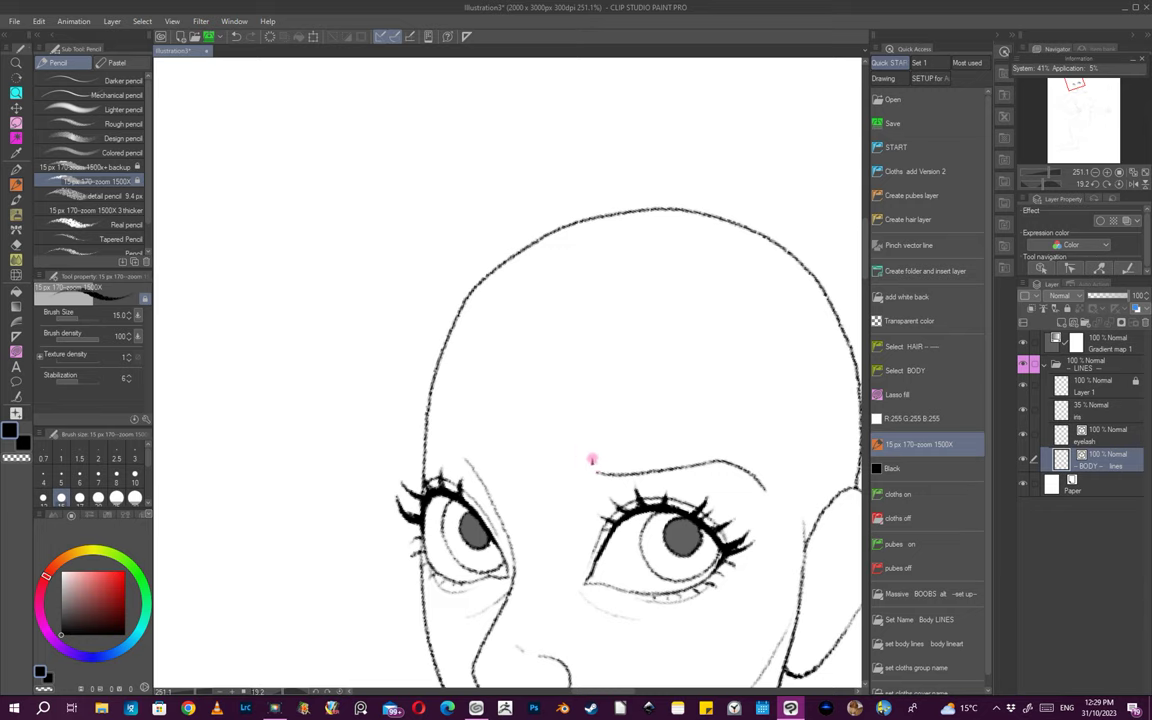
pyautogui.moveTo(634, 454); pyautogui.dragTo(706, 437)
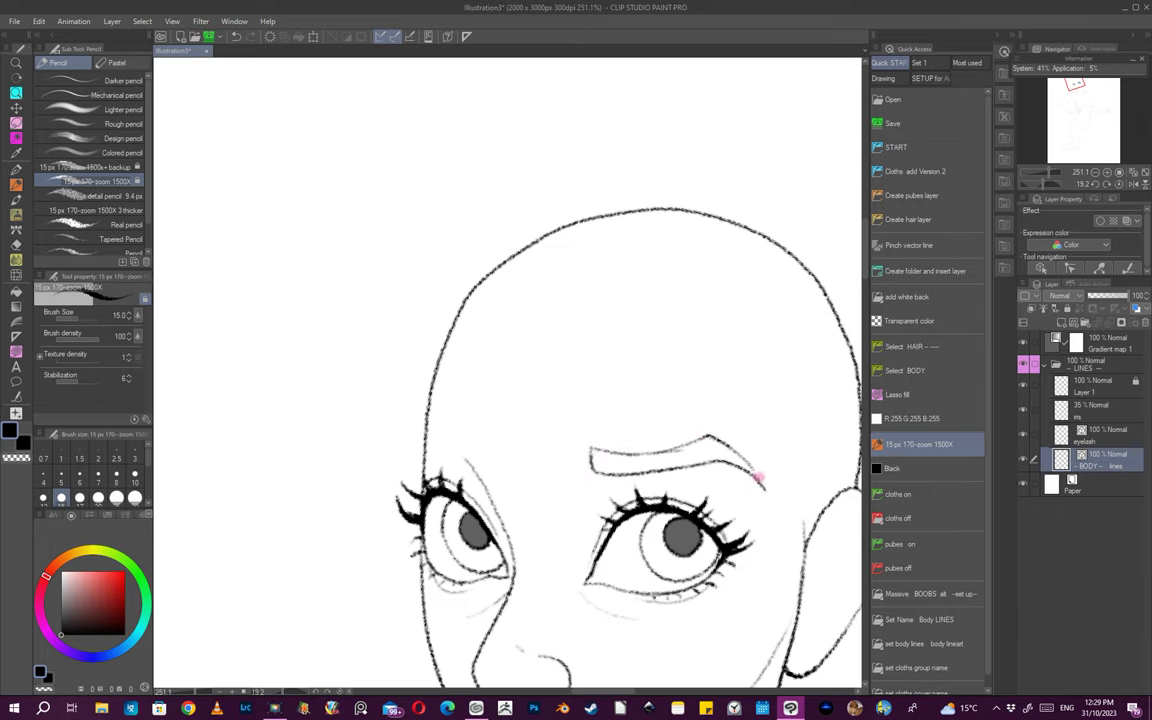
pyautogui.scroll(-10, 757, 477)
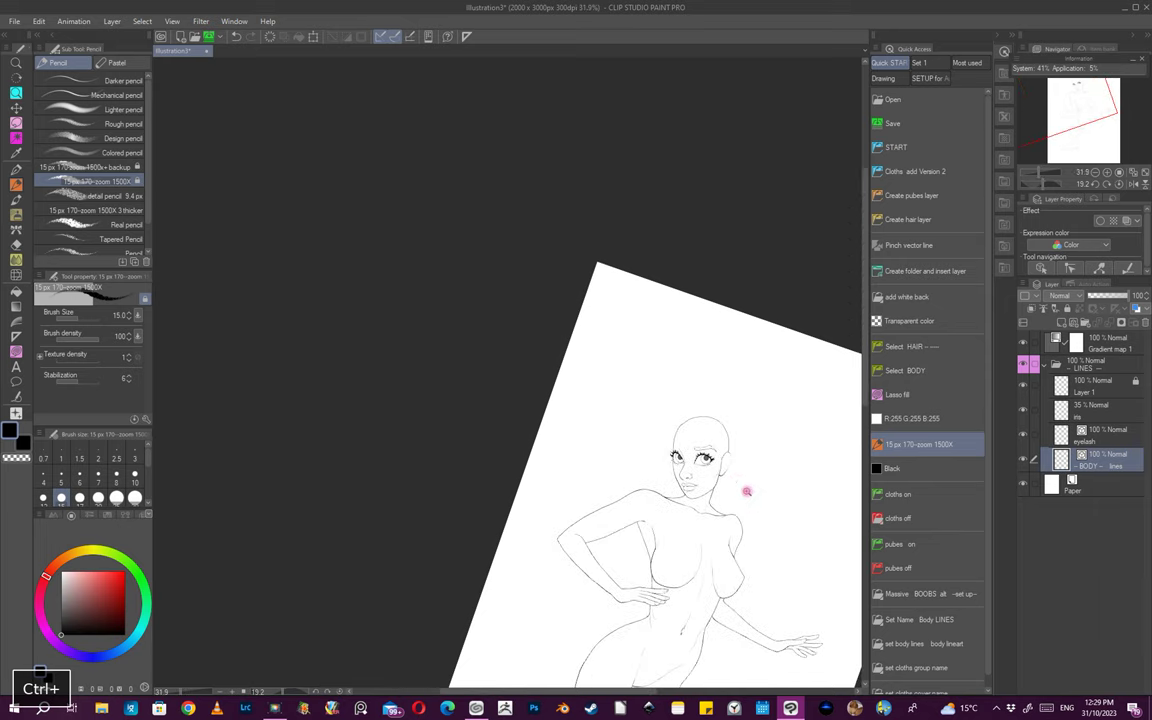
# - Draw the inner rim and folds inside the ear outline
pyautogui.scroll(8, 746, 491)
pyautogui.scroll(-5, 740, 453)
pyautogui.scroll(5, 740, 453)
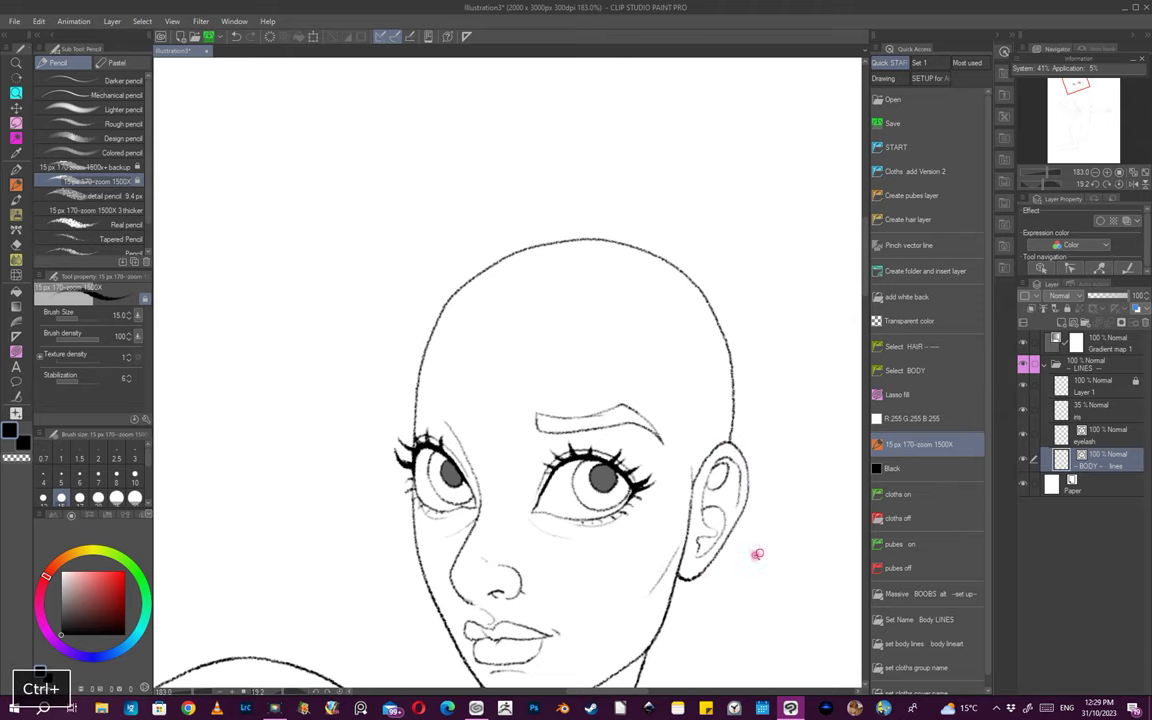
pyautogui.scroll(-6, 722, 488)
pyautogui.scroll(9, 712, 482)
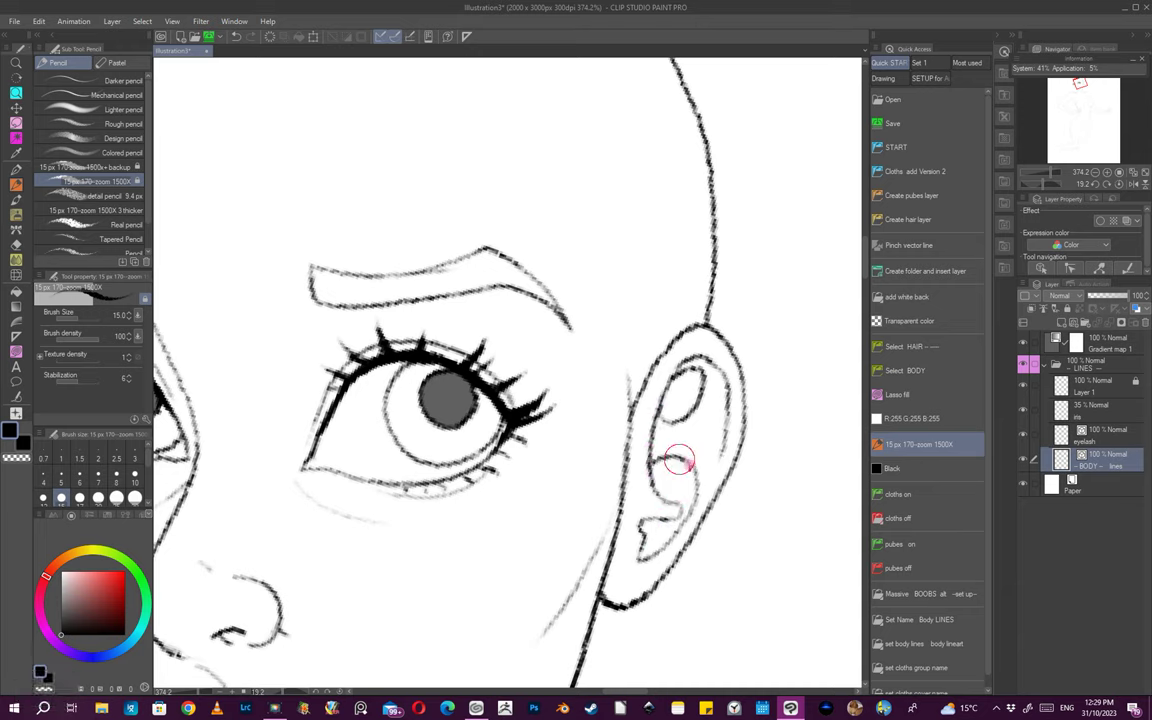
pyautogui.scroll(-8, 740, 540)
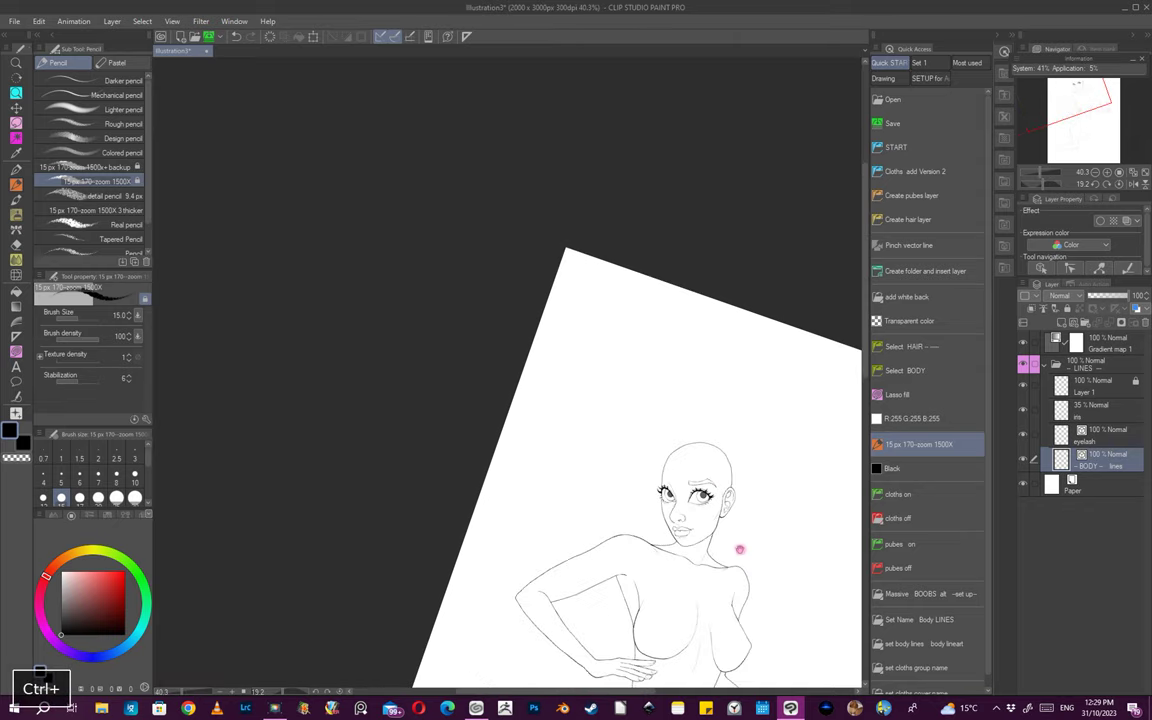
# - Draw the far eyebrow outline wrapping over the edge of the forehead, and erase the head line running through it
pyautogui.scroll(2, 745, 545)
pyautogui.scroll(6, 603, 427)
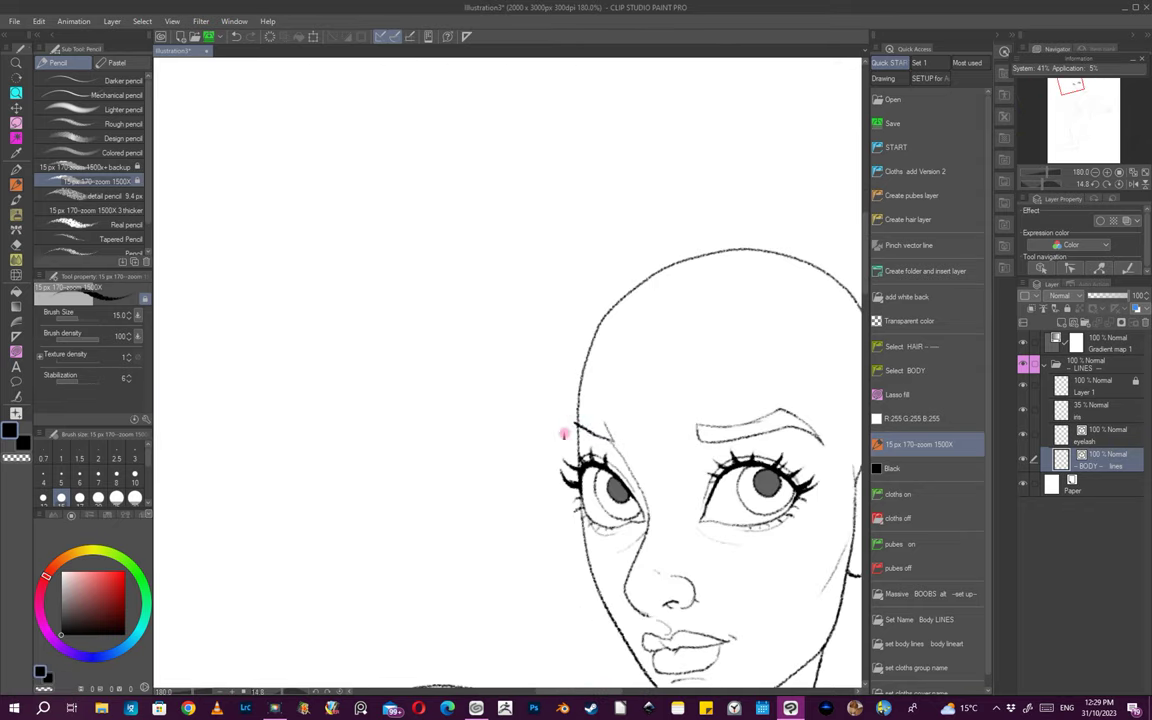
pyautogui.scroll(-4, 640, 480)
pyautogui.scroll(5, 560, 489)
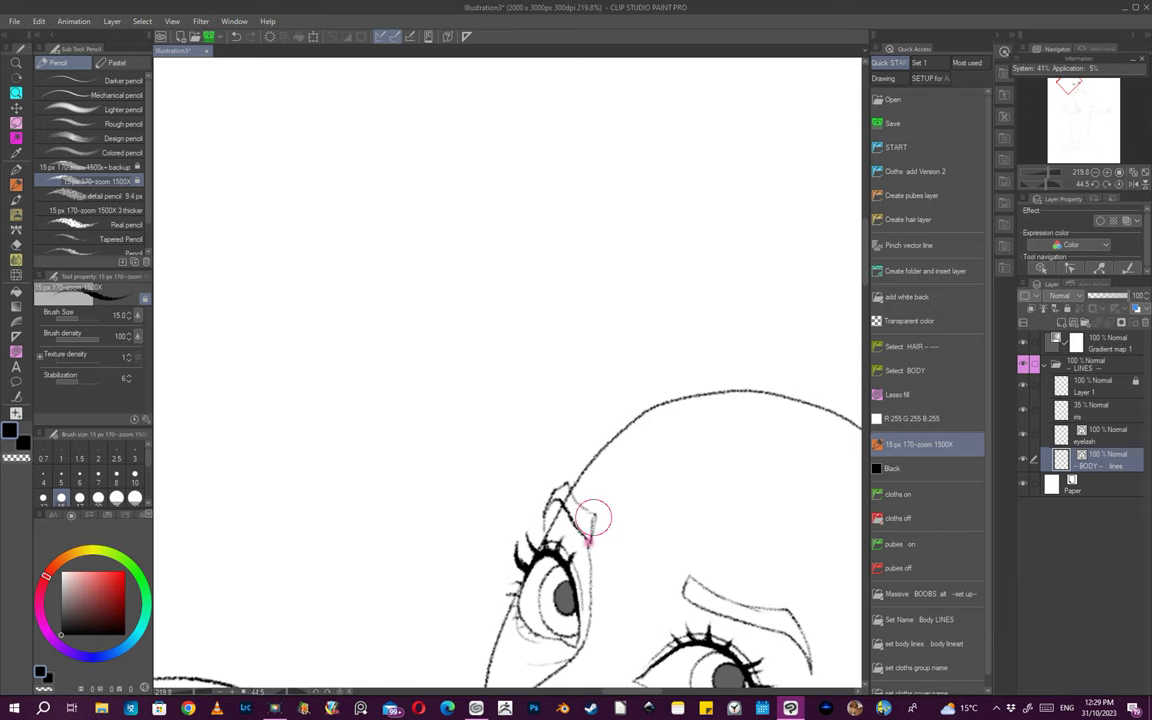
pyautogui.scroll(-4, 585, 511)
pyautogui.moveTo(590, 582); pyautogui.dragTo(745, 440)
pyautogui.press('e')
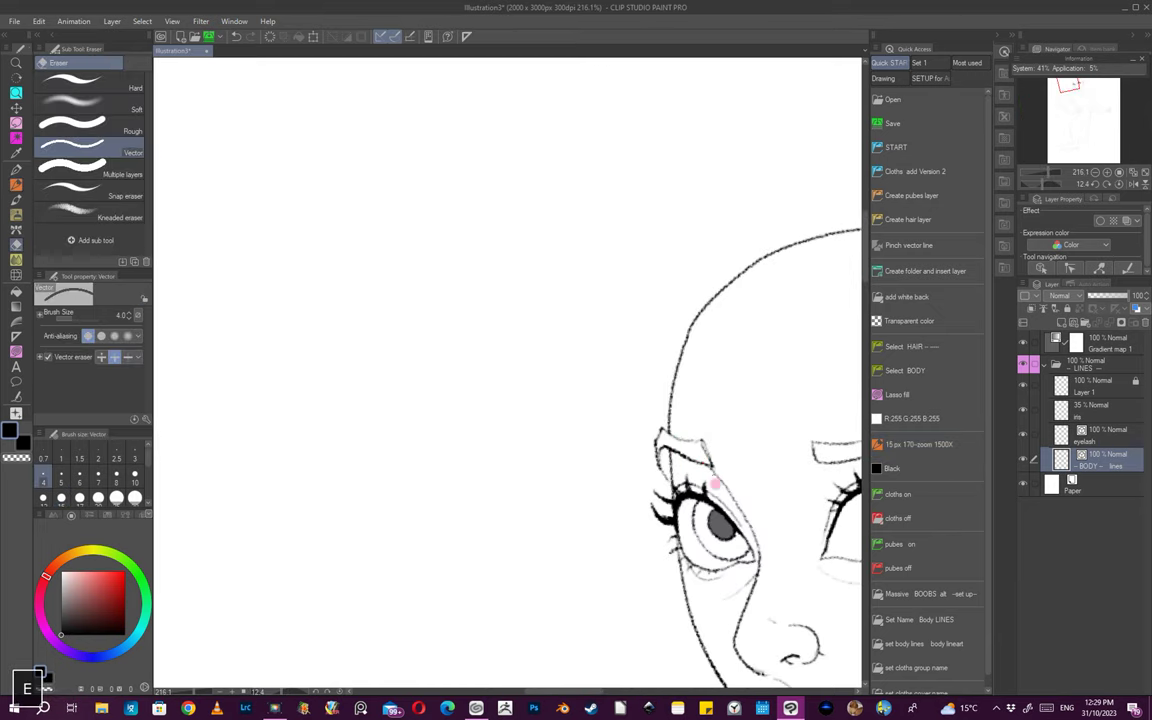
pyautogui.press('p')
pyautogui.moveTo(679, 476); pyautogui.dragTo(738, 468)
pyautogui.moveTo(617, 430); pyautogui.dragTo(667, 522)
pyautogui.scroll(-5, 697, 513)
pyautogui.scroll(5, 764, 543)
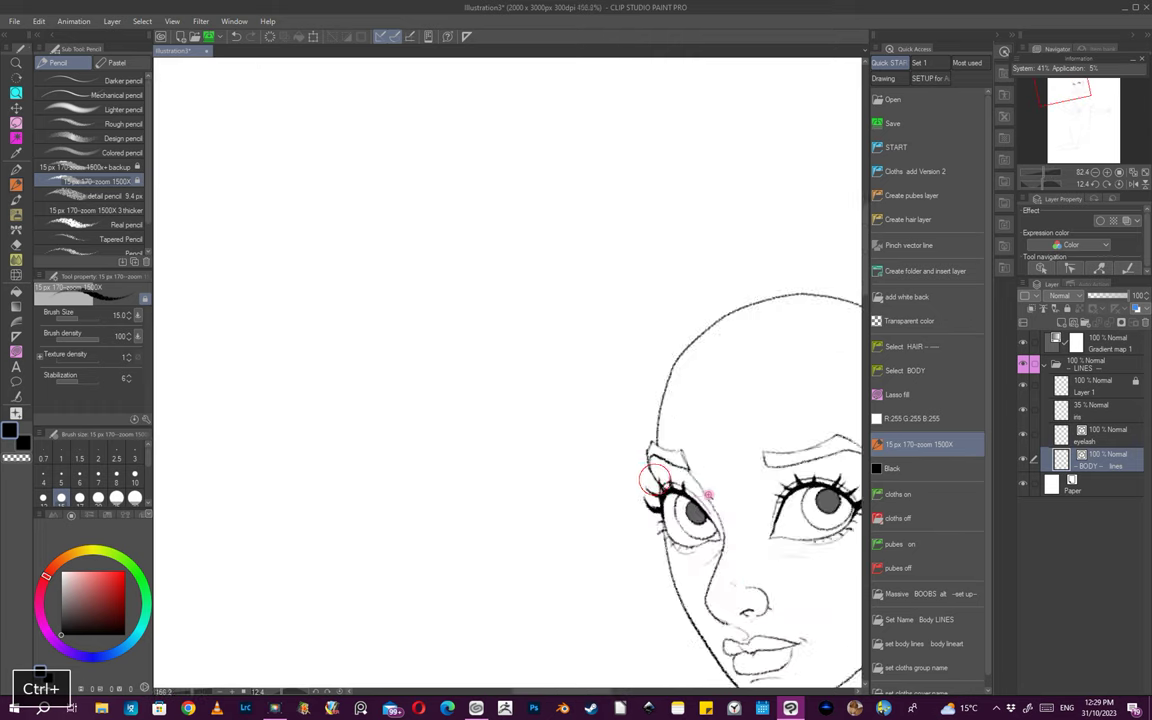
pyautogui.hotkey('ctrl', 'z')
pyautogui.hotkey('ctrl', 'z')
pyautogui.moveTo(639, 437)
pyautogui.mouseDown()
pyautogui.moveTo(674, 521)
pyautogui.moveTo(600, 540)
pyautogui.mouseUp()
pyautogui.hotkey('ctrl', 'z')
# - Redraw the forehead outline where it meets the far eyebrow, and erase the old line beside it
pyautogui.moveTo(822, 529); pyautogui.dragTo(643, 525)
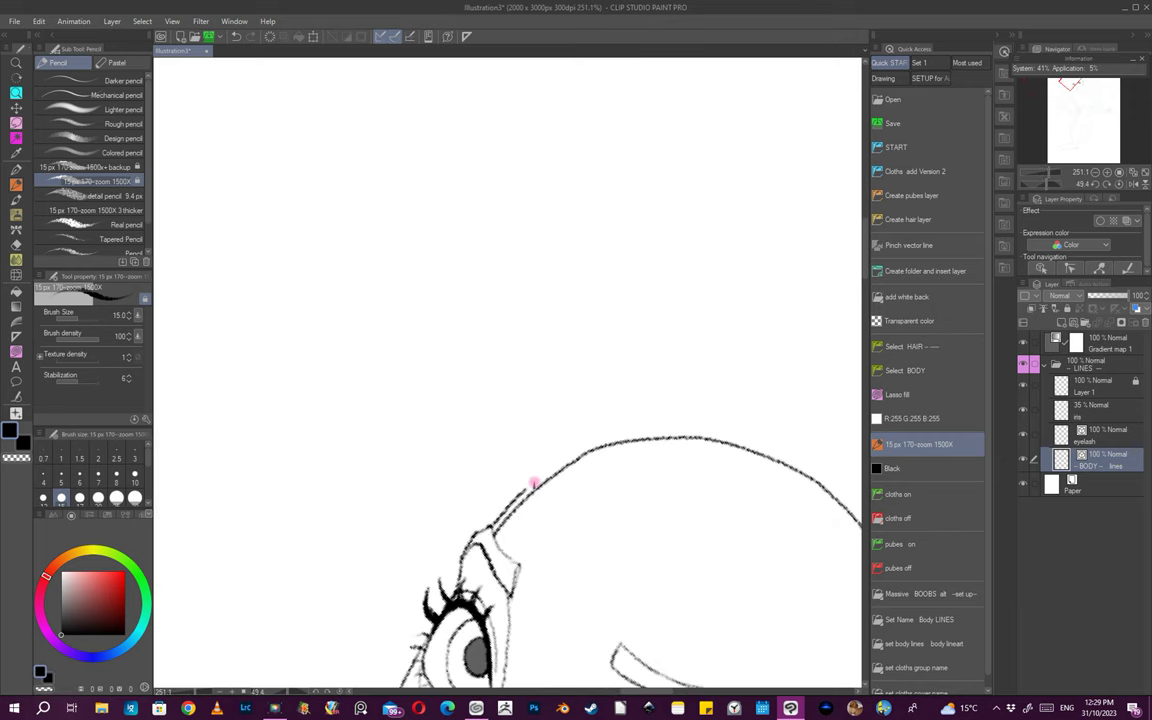
pyautogui.press('e')
pyautogui.press('p')
pyautogui.moveTo(686, 580); pyautogui.dragTo(604, 584)
pyautogui.moveTo(604, 584)
pyautogui.mouseDown()
pyautogui.moveTo(764, 548)
pyautogui.moveTo(723, 524)
pyautogui.moveTo(751, 524)
pyautogui.mouseUp()
pyautogui.moveTo(735, 555)
pyautogui.mouseDown()
pyautogui.moveTo(771, 522)
pyautogui.moveTo(779, 554)
pyautogui.mouseUp()
pyautogui.moveTo(779, 554); pyautogui.dragTo(725, 506)
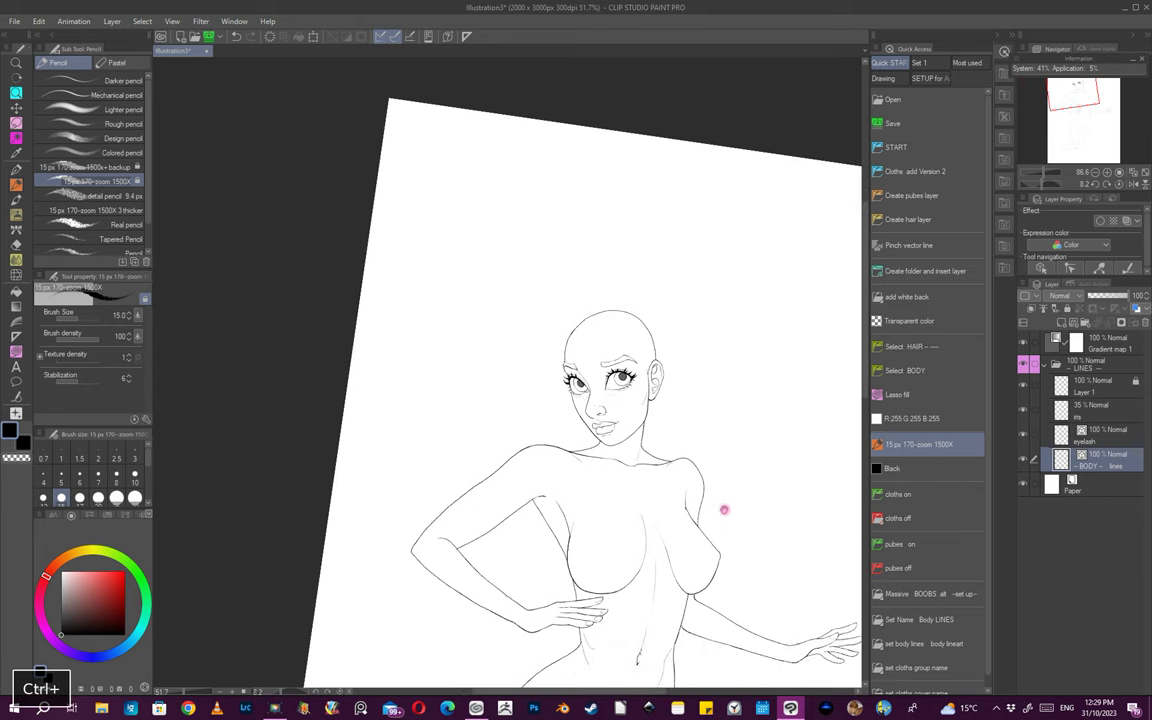
# - Flip the canvas view horizontally, lasso the near eyebrow, nudge it slightly up and toward the nose, and deselect it
pyautogui.hotkey('ctrl', 'alt', 'y')
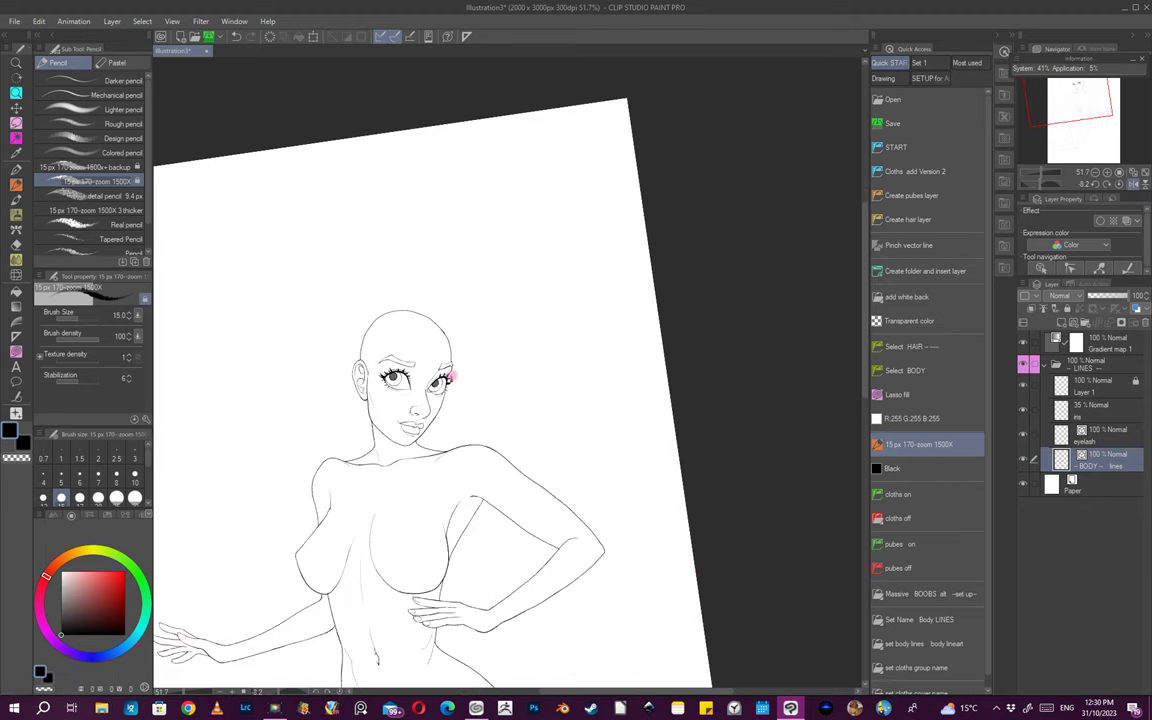
pyautogui.moveTo(406, 358); pyautogui.dragTo(604, 467)
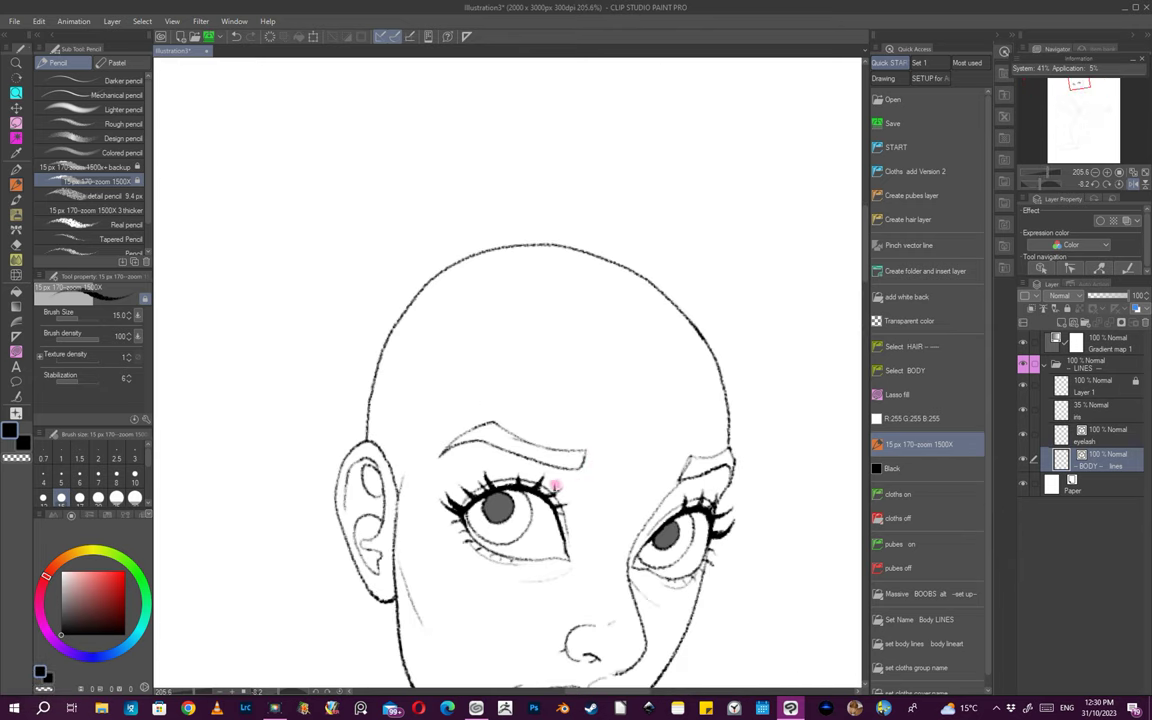
pyautogui.press('m')
pyautogui.moveTo(426, 460)
pyautogui.mouseDown()
pyautogui.moveTo(476, 457)
pyautogui.moveTo(488, 420)
pyautogui.moveTo(560, 399)
pyautogui.moveTo(568, 483)
pyautogui.mouseUp()
pyautogui.click(513, 517)
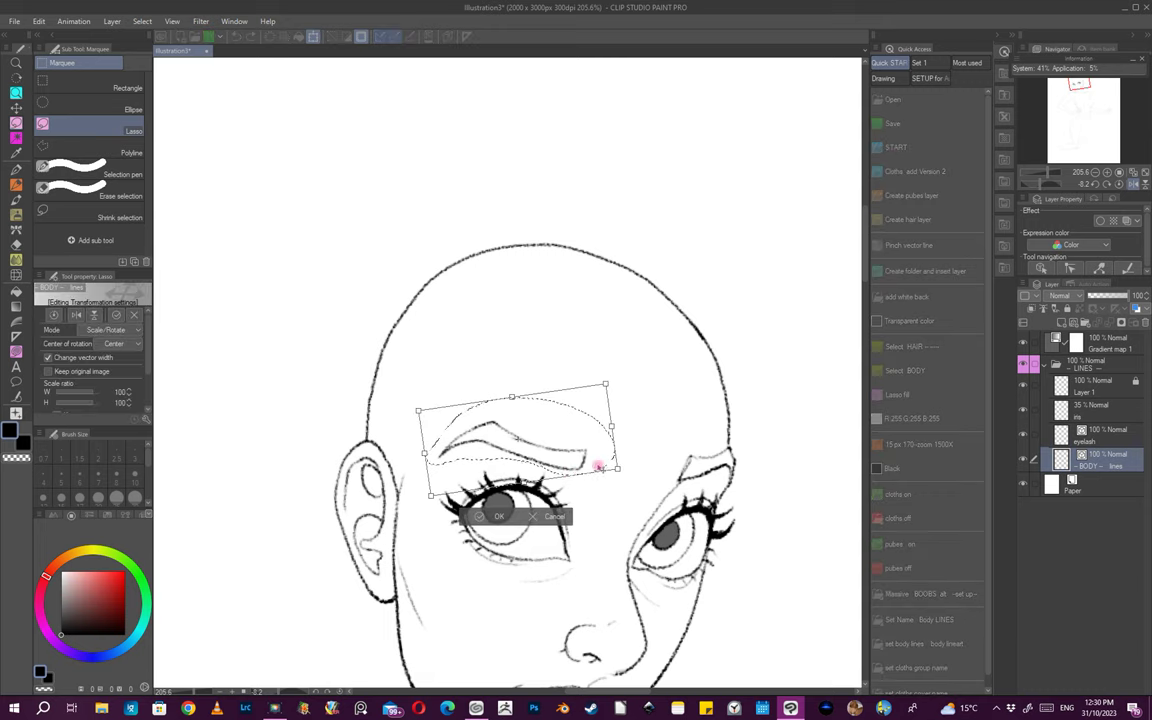
pyautogui.moveTo(586, 470); pyautogui.dragTo(590, 468)
pyautogui.click(489, 518)
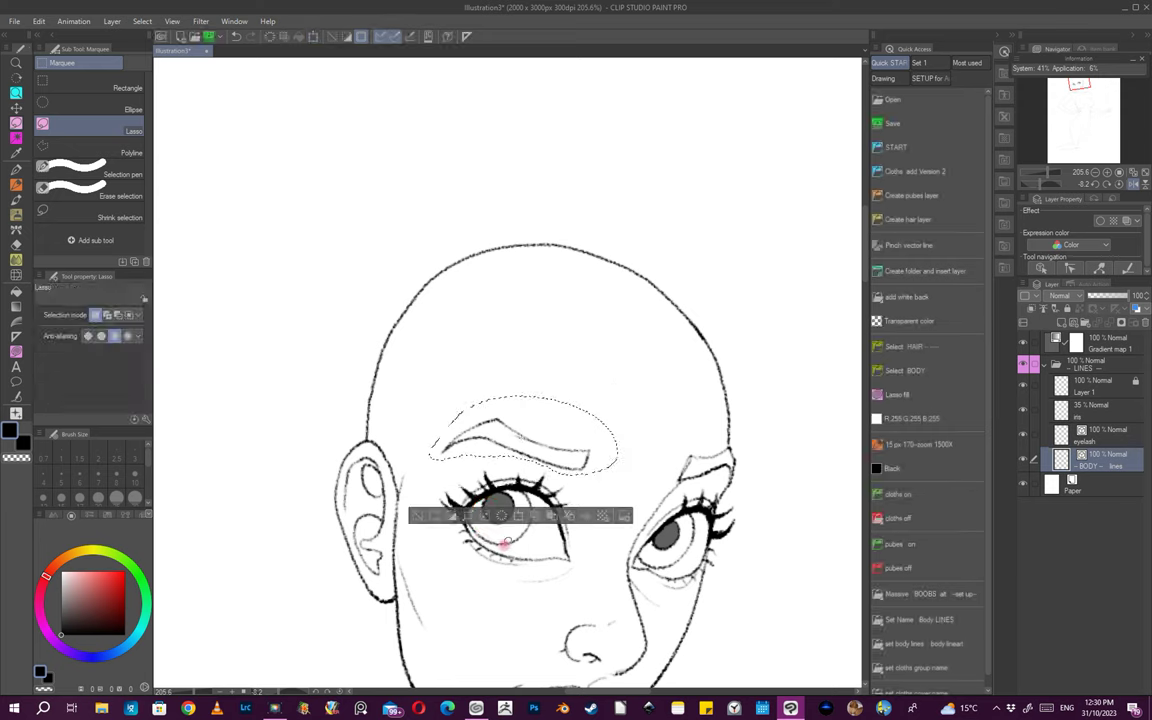
pyautogui.hotkey('ctrl', 'd')
pyautogui.press('space')
pyautogui.moveTo(598, 513); pyautogui.dragTo(648, 535)
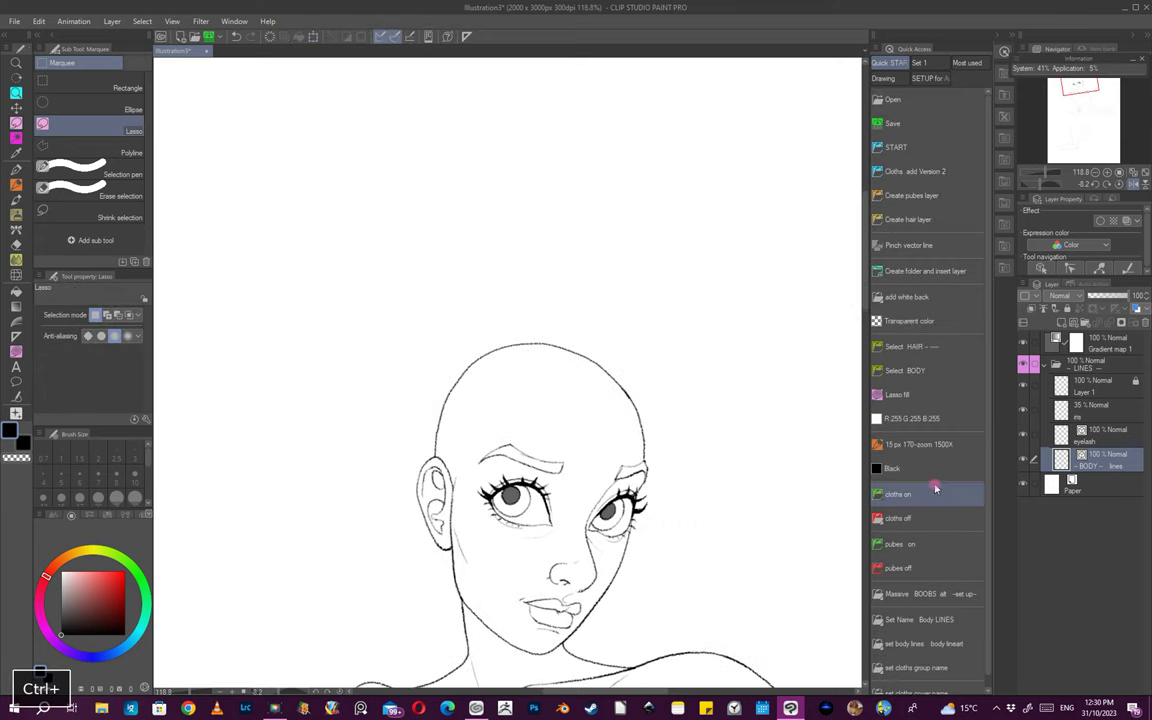
# - Reshape the inner end of the near eyebrow with the 15 px pencil, and erase the surplus end line
pyautogui.click(914, 447)
pyautogui.moveTo(567, 468); pyautogui.dragTo(595, 481)
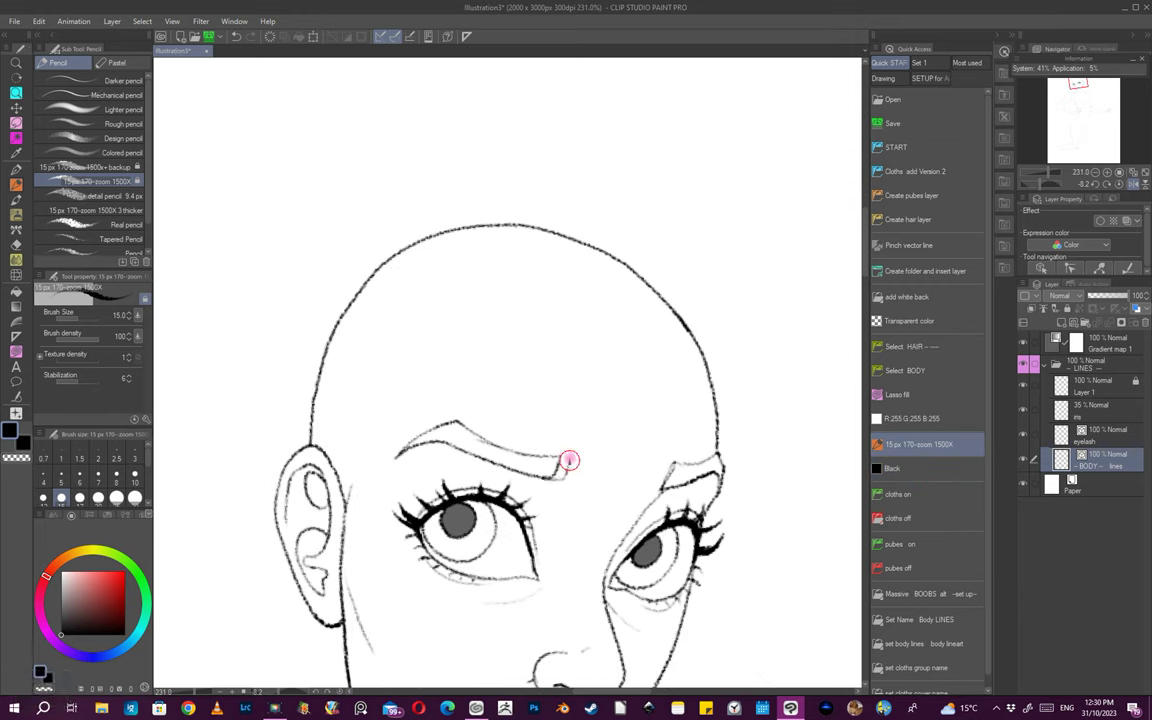
pyautogui.press('e')
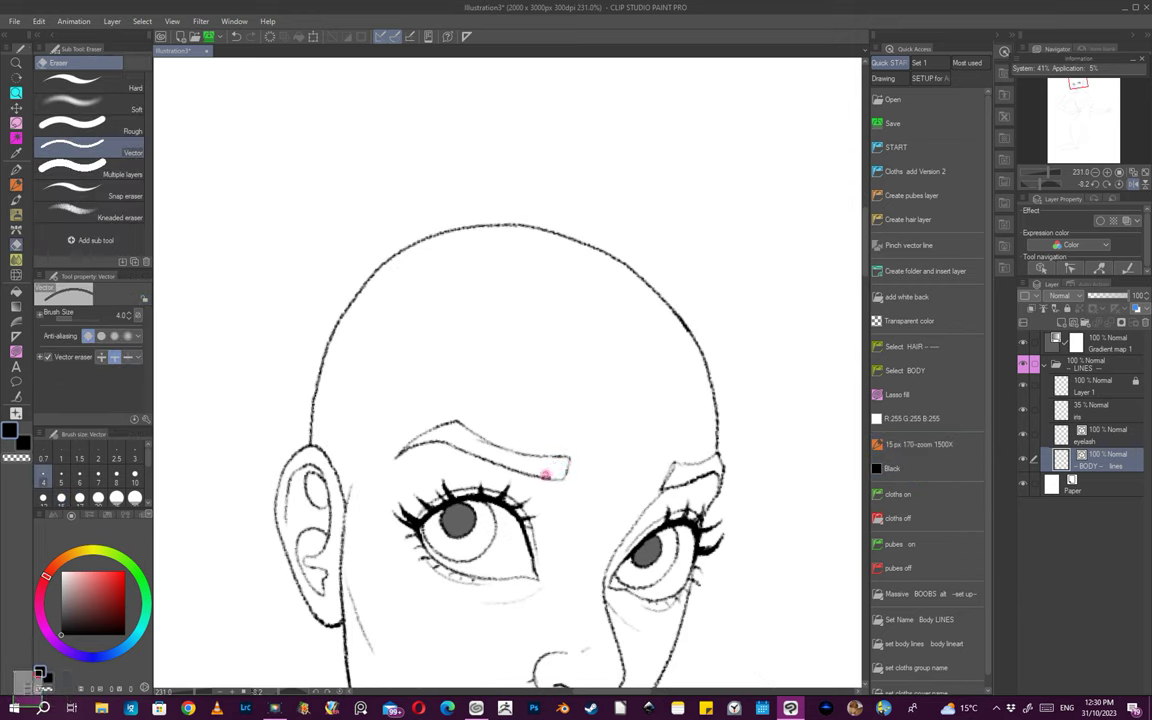
pyautogui.press('e')
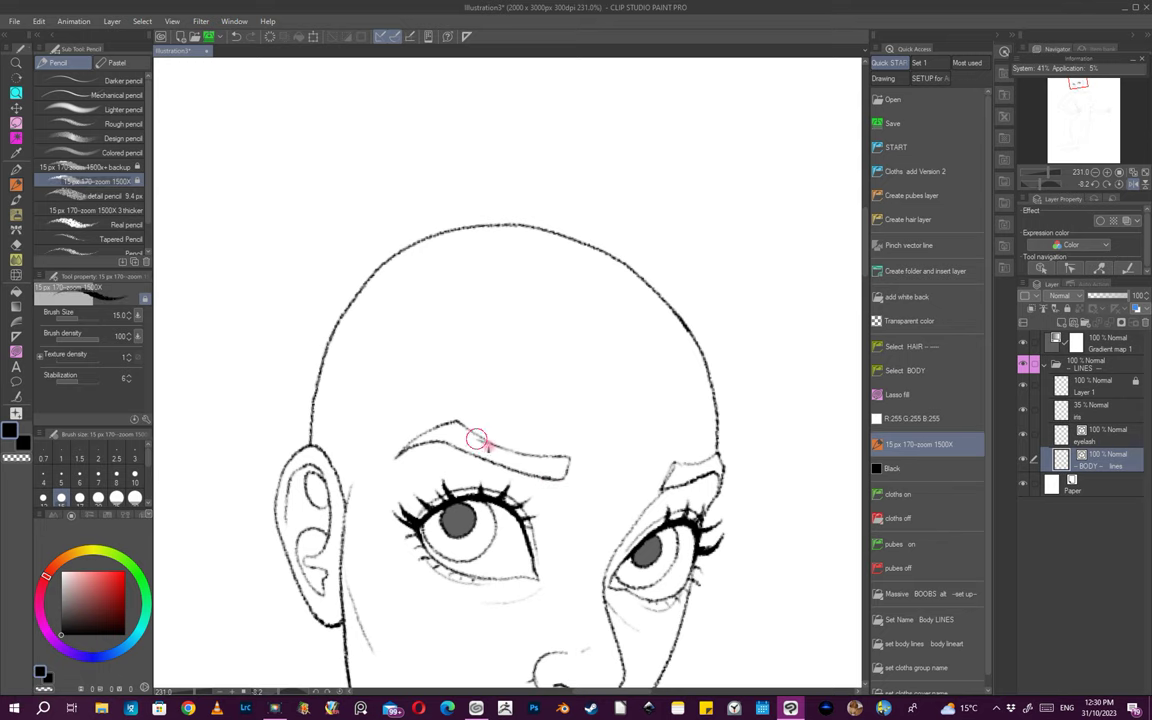
pyautogui.moveTo(625, 512); pyautogui.dragTo(678, 547)
pyautogui.moveTo(581, 503); pyautogui.dragTo(696, 485)
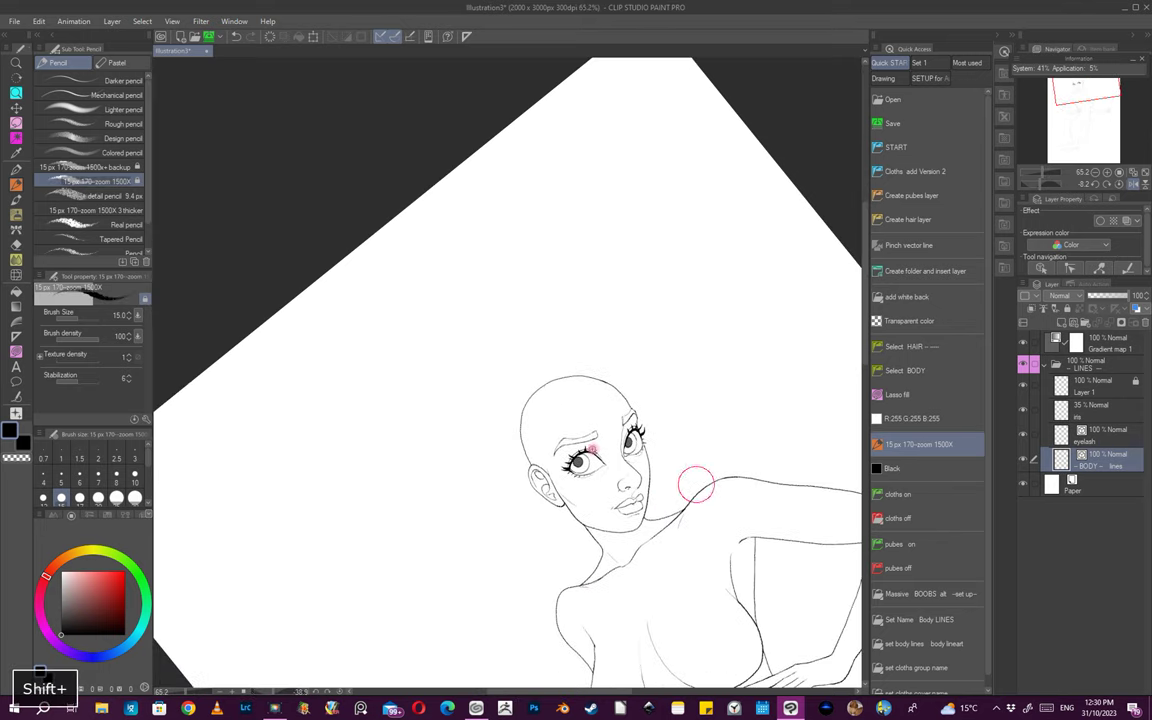
pyautogui.moveTo(553, 439); pyautogui.dragTo(584, 443)
pyautogui.moveTo(597, 494); pyautogui.dragTo(530, 492)
pyautogui.moveTo(697, 519); pyautogui.dragTo(668, 542)
pyautogui.moveTo(676, 540); pyautogui.dragTo(625, 585)
pyautogui.moveTo(653, 504)
pyautogui.mouseDown()
pyautogui.moveTo(660, 483)
pyautogui.moveTo(653, 494)
pyautogui.mouseUp()
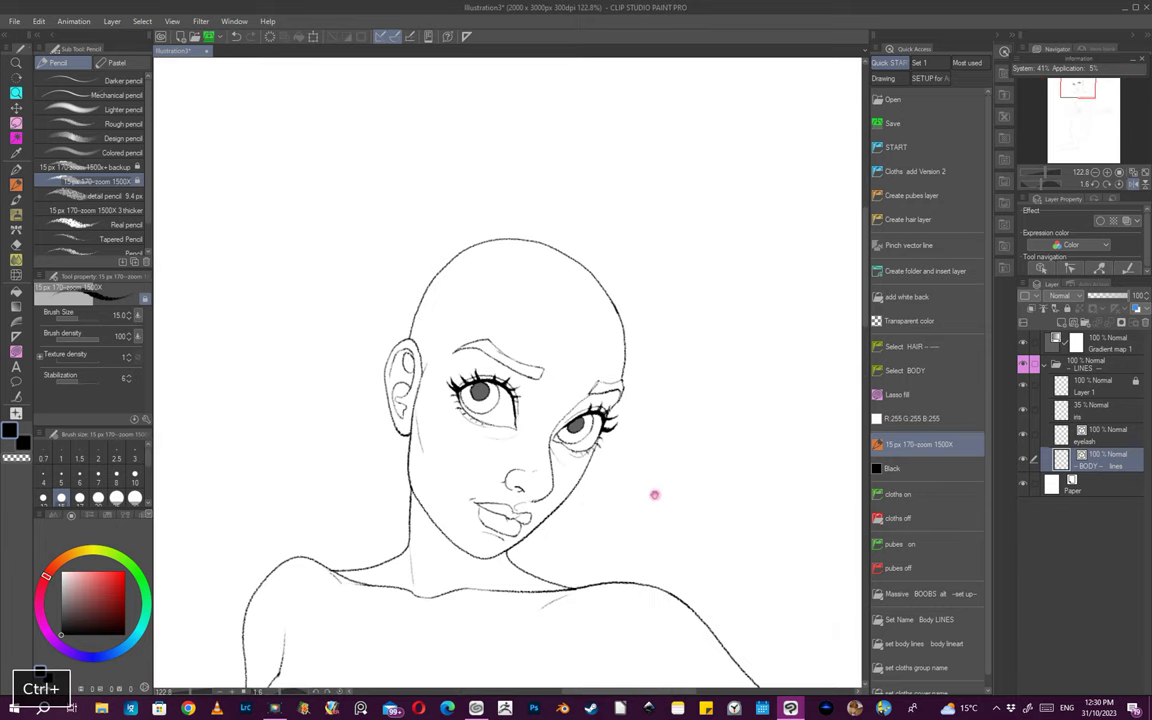
# - Flip the canvas view back to its unmirrored orientation and save the illustration as 31102023_dr2_video_ver01_lines
pyautogui.press('ctrl')
pyautogui.moveTo(589, 489); pyautogui.dragTo(664, 525)
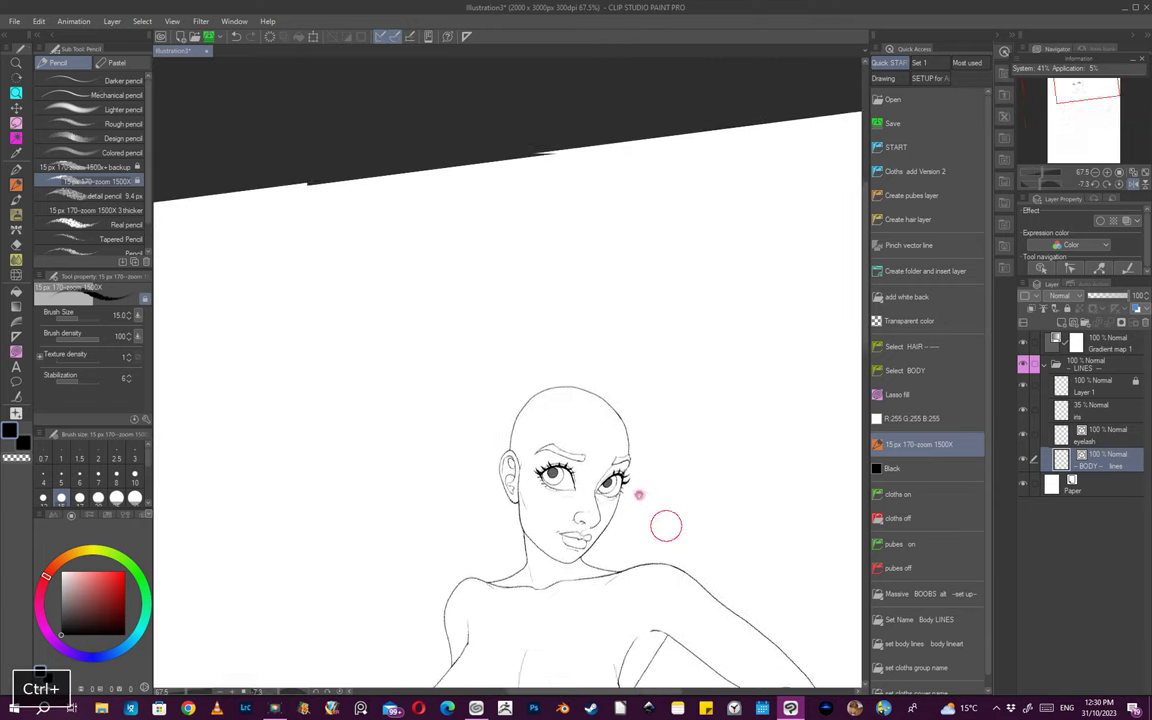
pyautogui.keyDown('shift'); pyautogui.moveTo(659, 473); pyautogui.dragTo(643, 492); pyautogui.keyUp('shift')
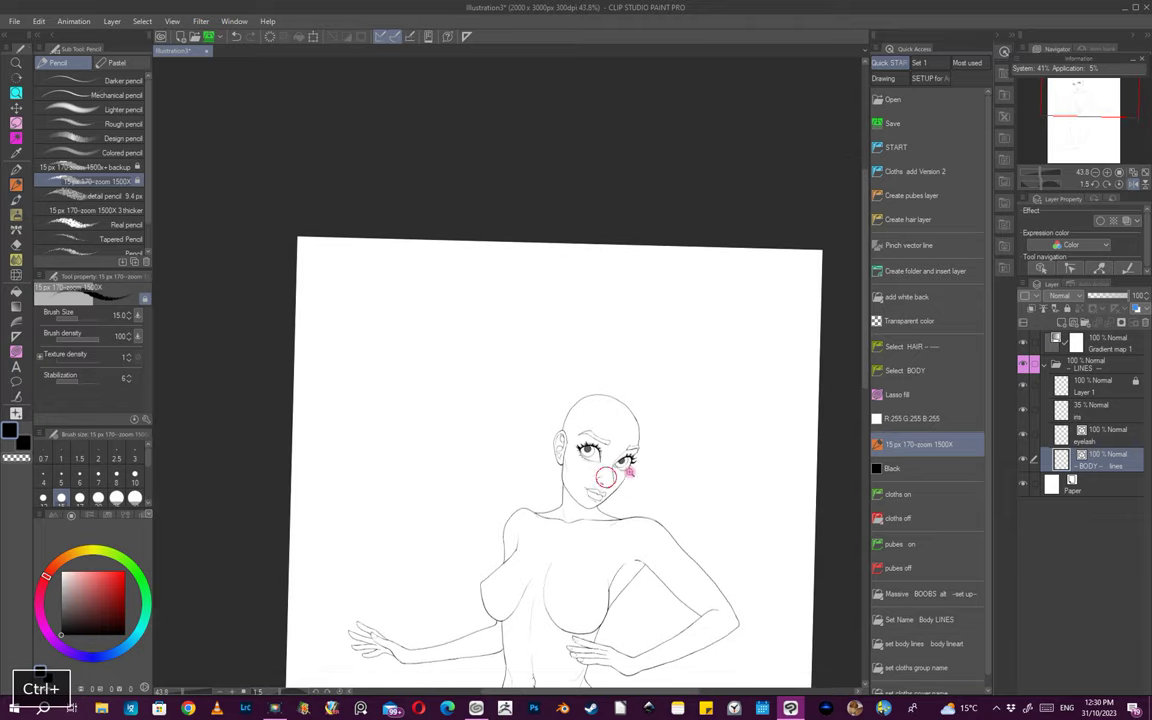
pyautogui.scroll(3, 620, 476)
pyautogui.moveTo(653, 487)
pyautogui.mouseDown()
pyautogui.moveTo(635, 447)
pyautogui.moveTo(627, 499)
pyautogui.moveTo(689, 452)
pyautogui.moveTo(622, 478)
pyautogui.moveTo(692, 478)
pyautogui.moveTo(676, 429)
pyautogui.moveTo(629, 489)
pyautogui.mouseUp()
pyautogui.scroll(-3, 629, 489)
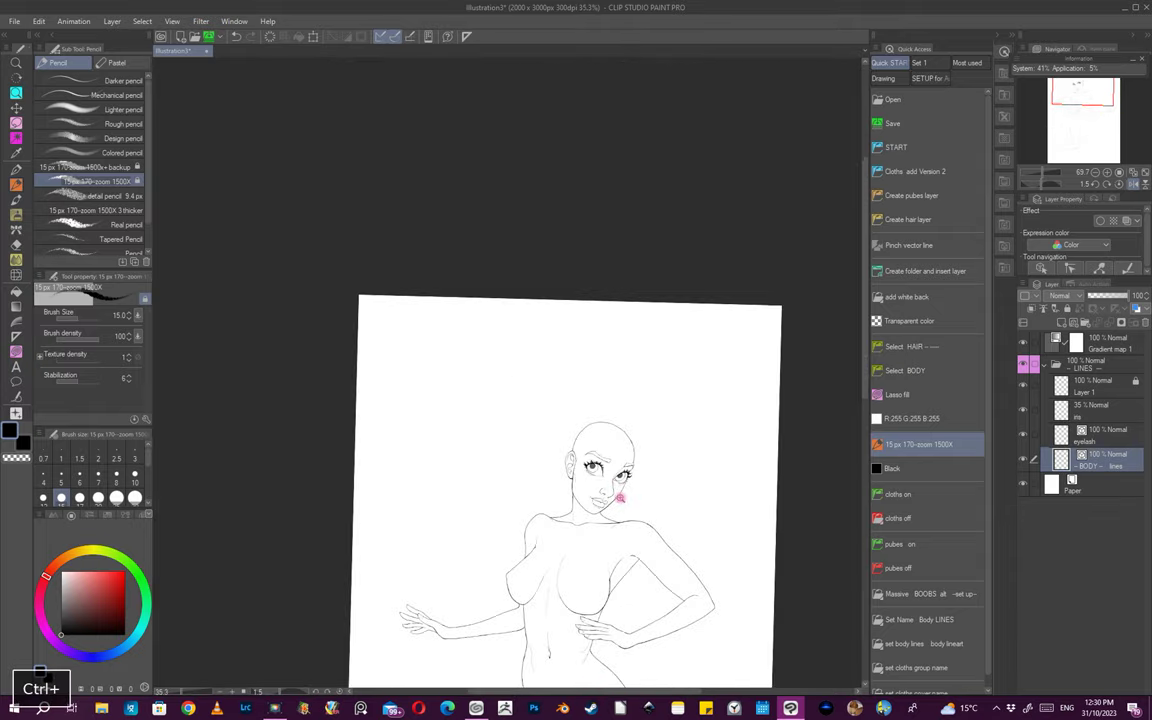
pyautogui.hotkey('ctrl', 'alt', 'y')
pyautogui.scroll(3, 490, 470)
pyautogui.moveTo(490, 470); pyautogui.dragTo(707, 535)
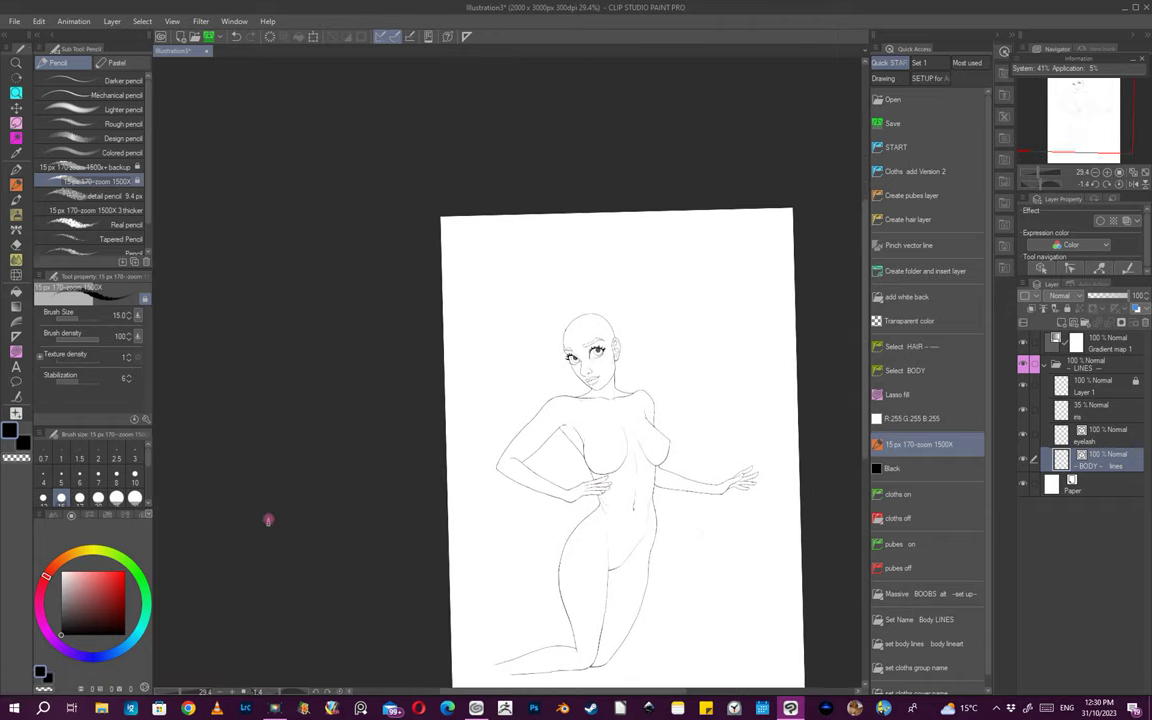
pyautogui.press('Return')
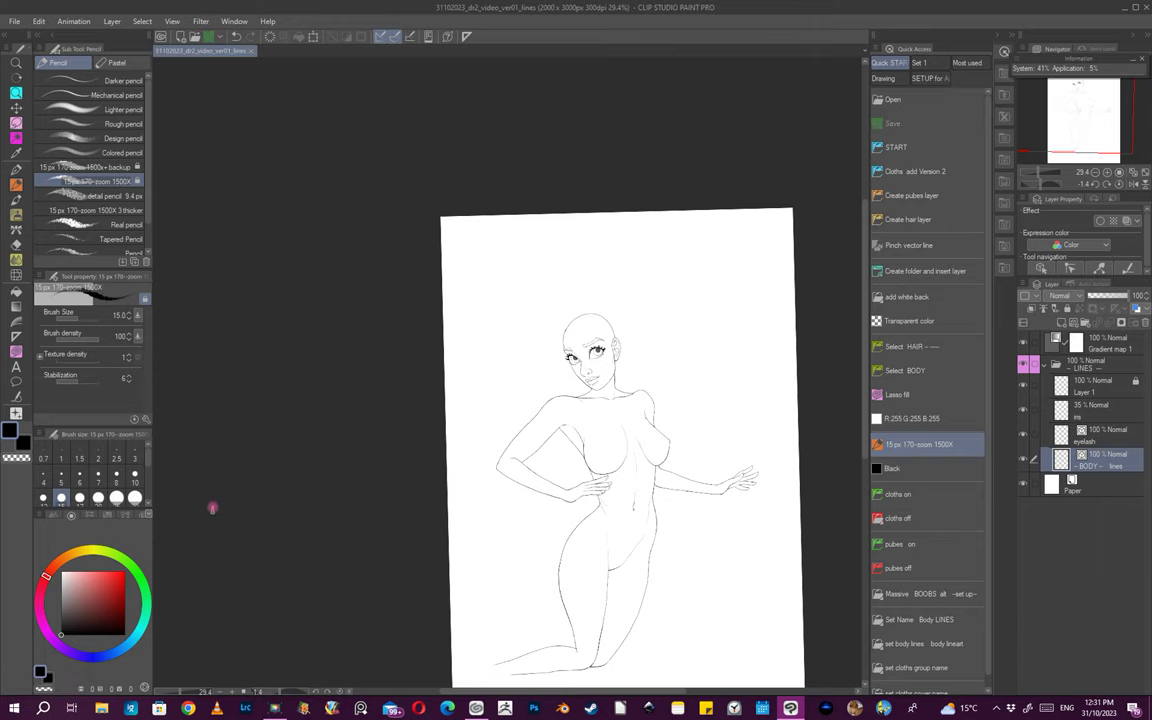
# - Examine the head and the line art of both eyes at several zoom levels and rotations
pyautogui.moveTo(584, 453); pyautogui.dragTo(548, 427)
pyautogui.moveTo(545, 354); pyautogui.dragTo(609, 478)
pyautogui.moveTo(652, 554)
pyautogui.mouseDown()
pyautogui.moveTo(694, 599)
pyautogui.moveTo(674, 501)
pyautogui.moveTo(681, 527)
pyautogui.moveTo(663, 532)
pyautogui.mouseUp()
pyautogui.moveTo(768, 508); pyautogui.dragTo(638, 447)
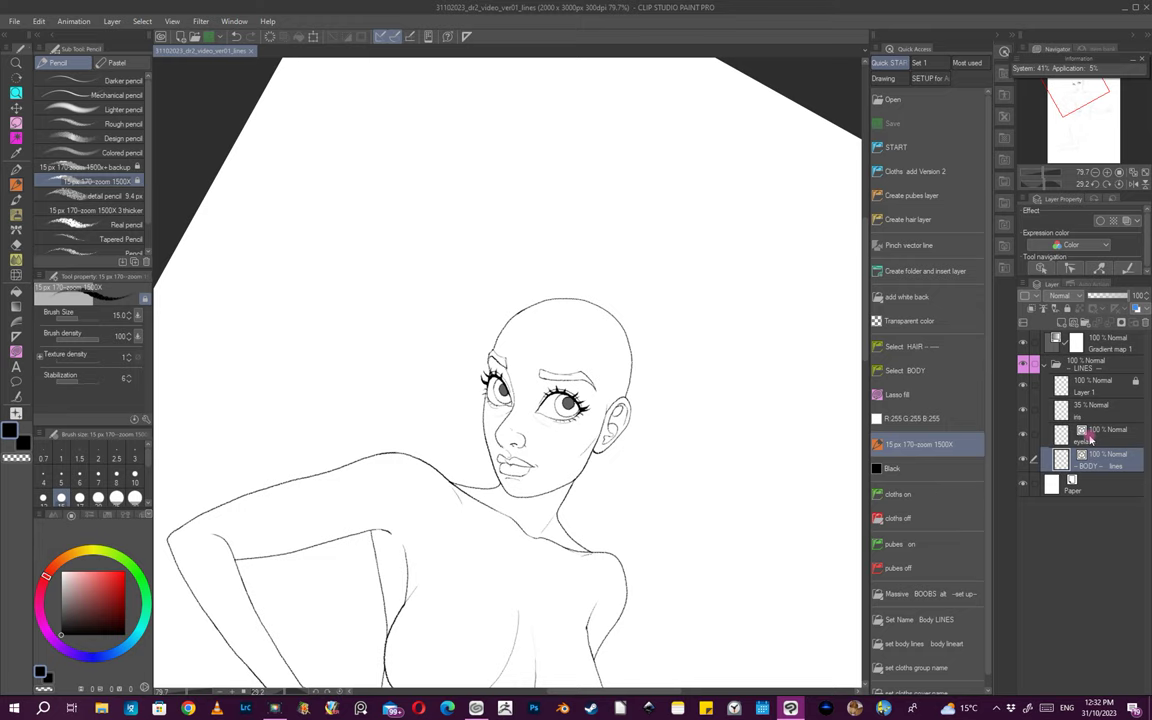
pyautogui.press('space')
pyautogui.moveTo(650, 488); pyautogui.dragTo(714, 450)
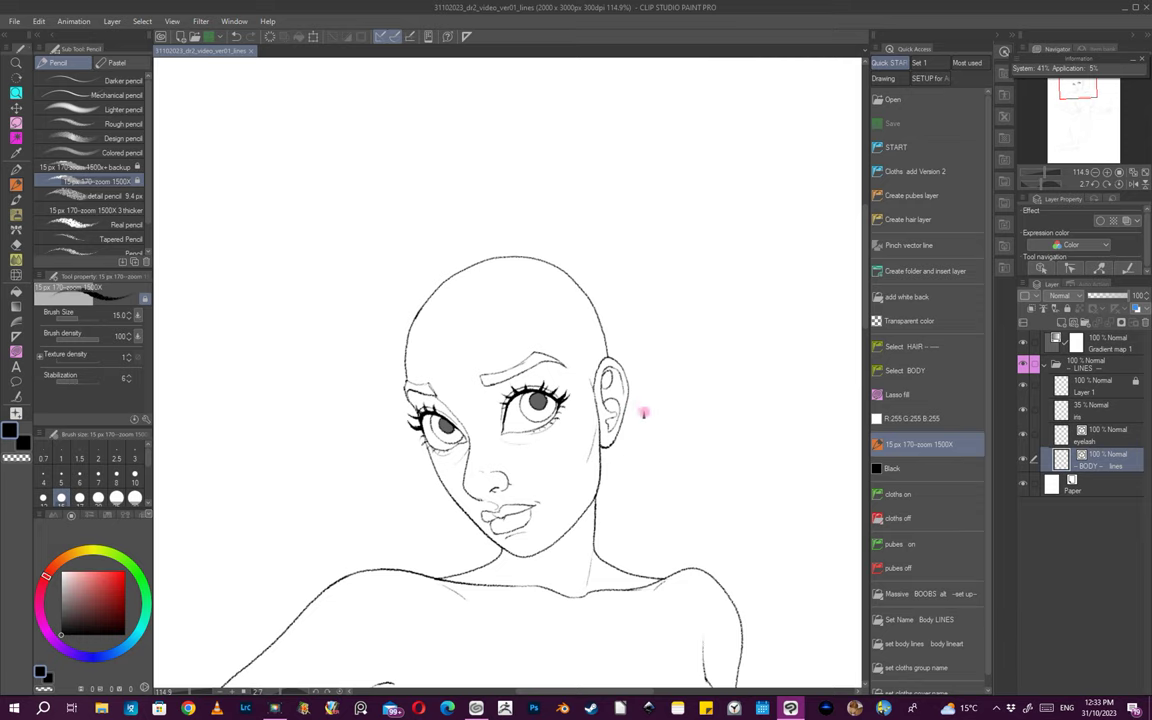
pyautogui.moveTo(627, 414); pyautogui.dragTo(638, 499)
pyautogui.moveTo(590, 418); pyautogui.dragTo(614, 440)
pyautogui.moveTo(645, 497); pyautogui.dragTo(710, 485)
pyautogui.moveTo(639, 433); pyautogui.dragTo(747, 496)
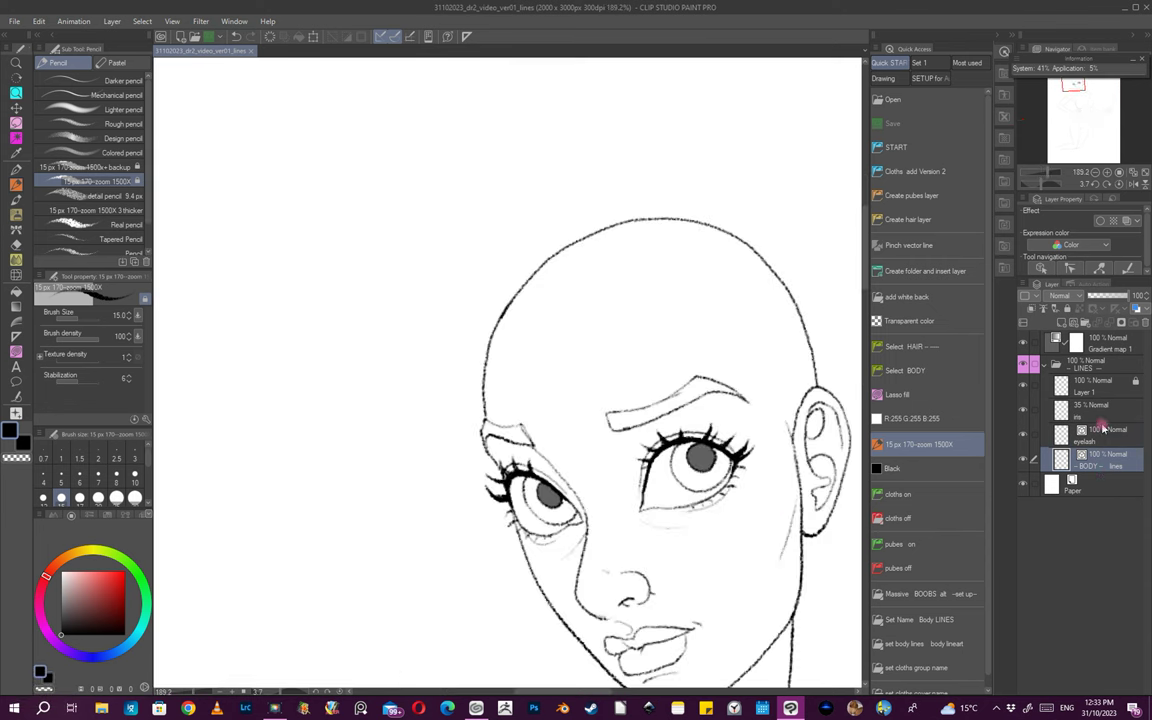
# - Add a vector layer above Layer 1 in the LINES folder and name it "extra detail eye"
pyautogui.click(1105, 419)
pyautogui.click(1110, 387)
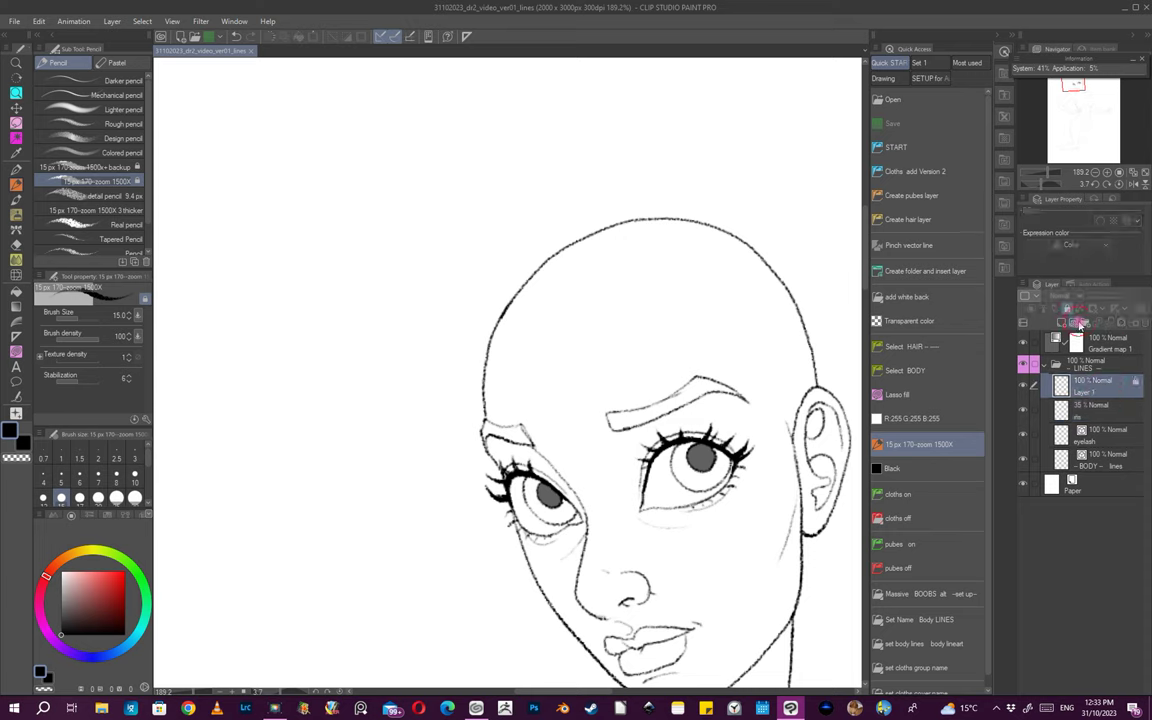
pyautogui.hotkey('ctrl', 'shift', 'n')
pyautogui.doubleClick(1085, 390)
pyautogui.write('extra')
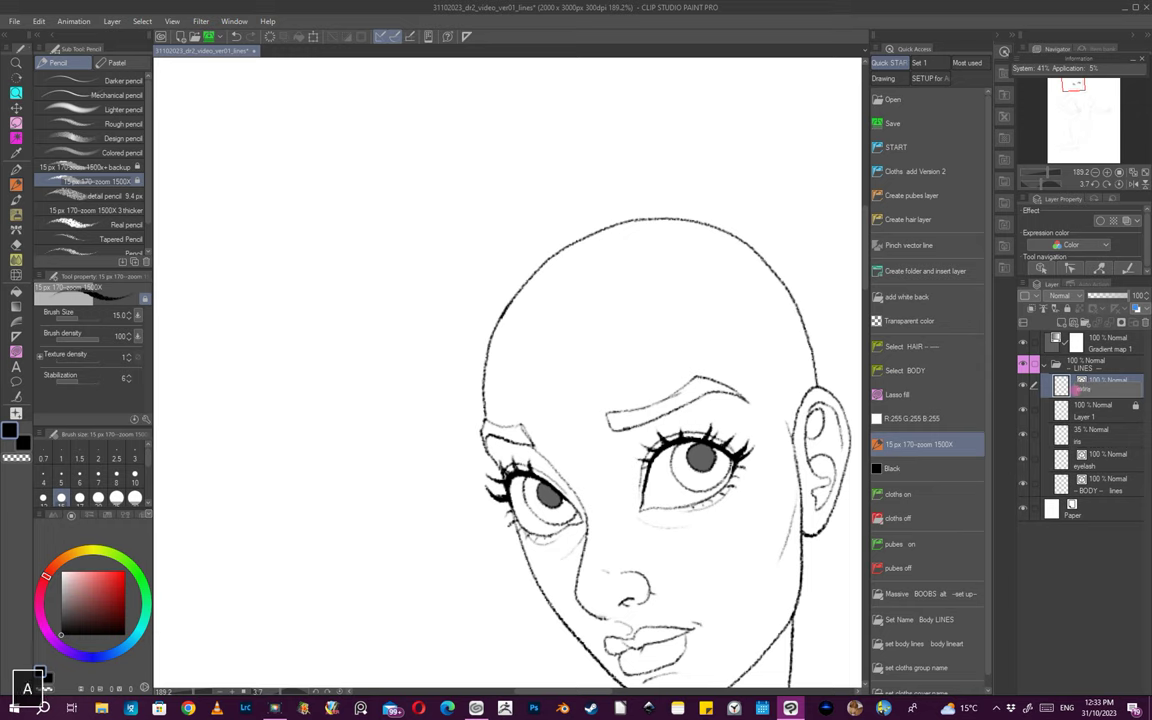
pyautogui.write(' detail eye')
pyautogui.press('Return')
# - Draw short radial lines around the pupil inside the near eye's iris with the 15 px pencil
pyautogui.moveTo(673, 418); pyautogui.dragTo(692, 528)
pyautogui.moveTo(645, 545)
pyautogui.mouseDown()
pyautogui.moveTo(656, 501)
pyautogui.moveTo(699, 545)
pyautogui.moveTo(752, 524)
pyautogui.mouseUp()
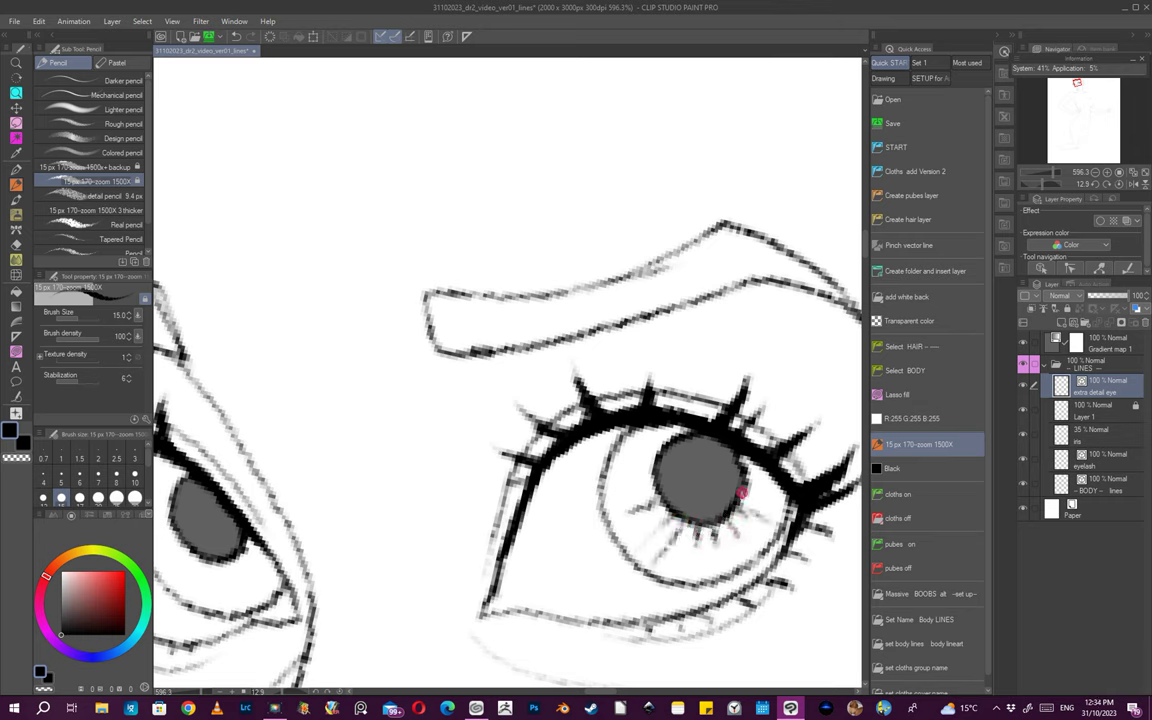
pyautogui.moveTo(714, 488); pyautogui.dragTo(746, 535)
pyautogui.scroll(5, 745, 535)
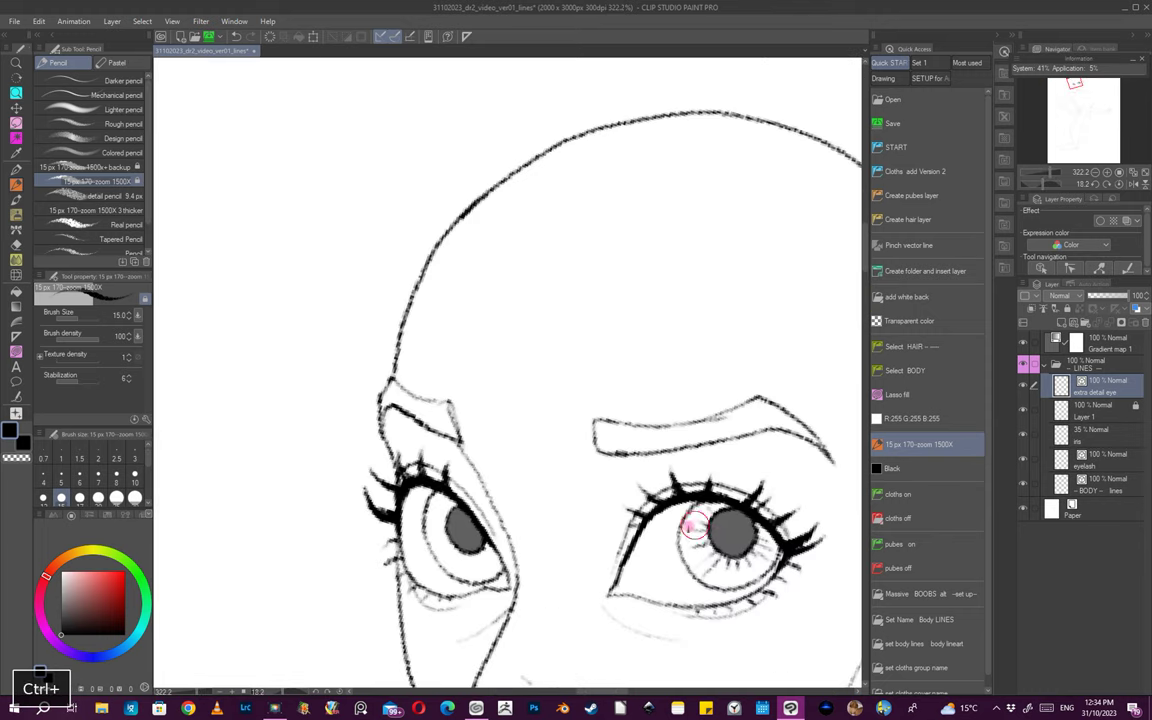
# - Draw short radial lines around the far eye's pupil, undoing a stray stroke
pyautogui.scroll(-8, 710, 577)
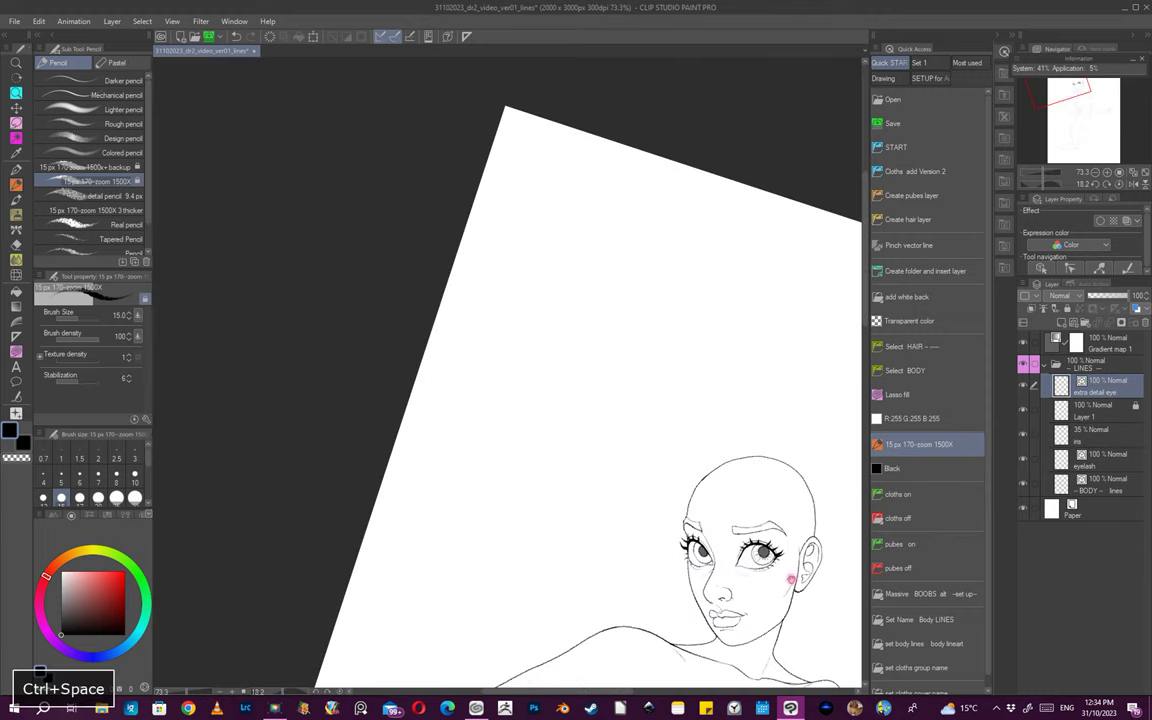
pyautogui.scroll(8, 763, 552)
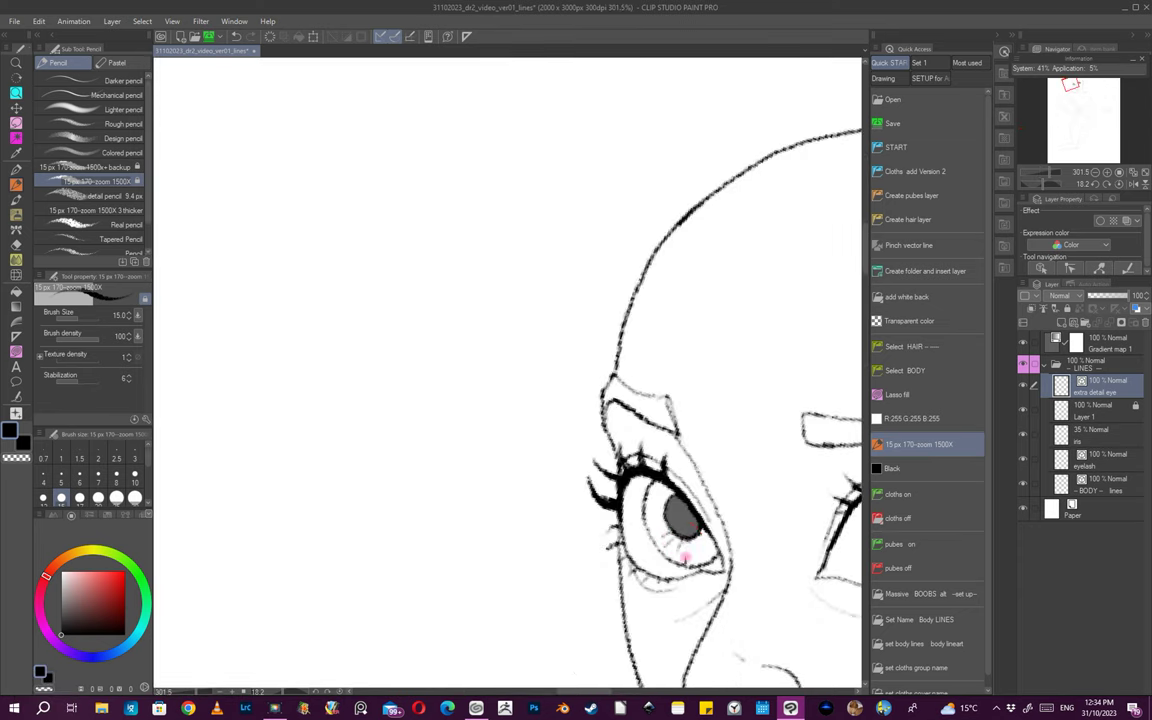
pyautogui.hotkey('ctrl', 'z')
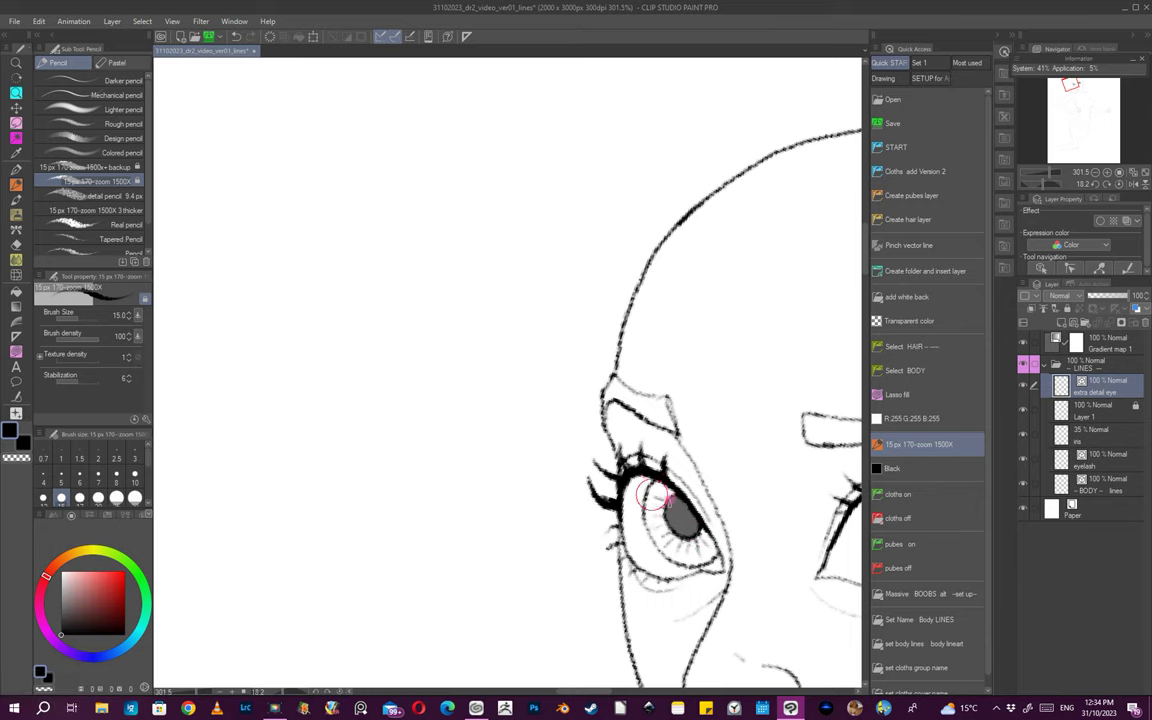
pyautogui.scroll(-5, 676, 513)
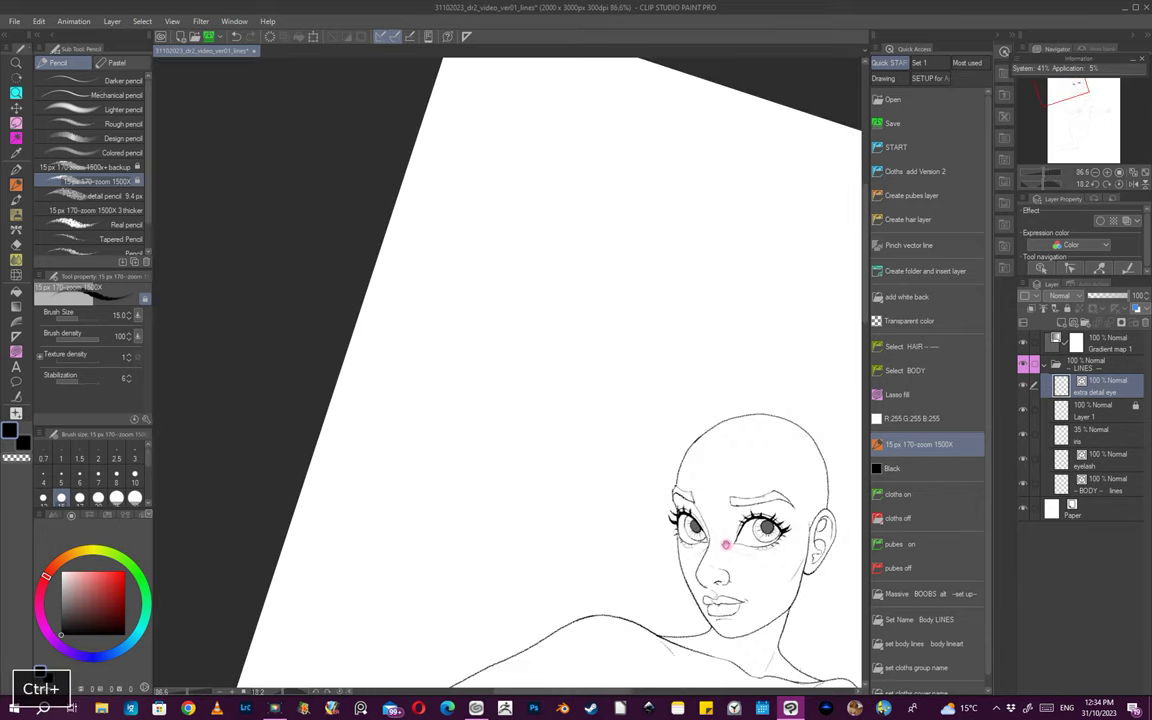
pyautogui.press('space')
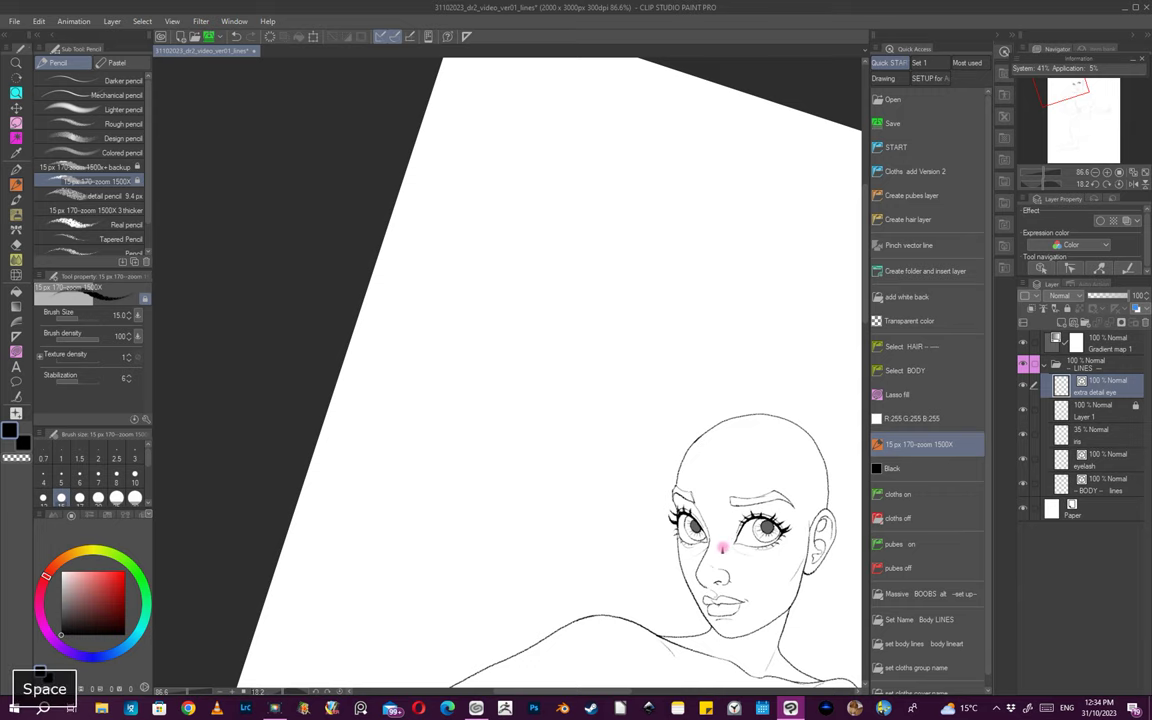
pyautogui.scroll(5, 672, 520)
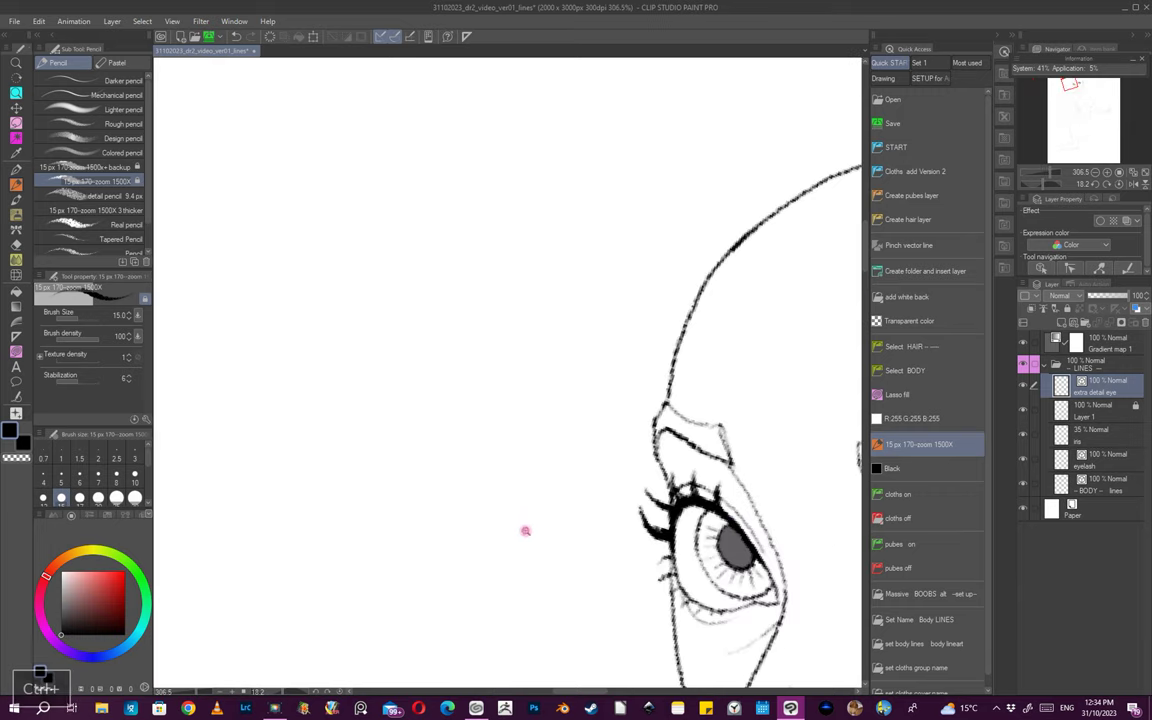
pyautogui.moveTo(533, 490)
pyautogui.mouseDown()
pyautogui.moveTo(508, 542)
pyautogui.moveTo(535, 568)
pyautogui.mouseUp()
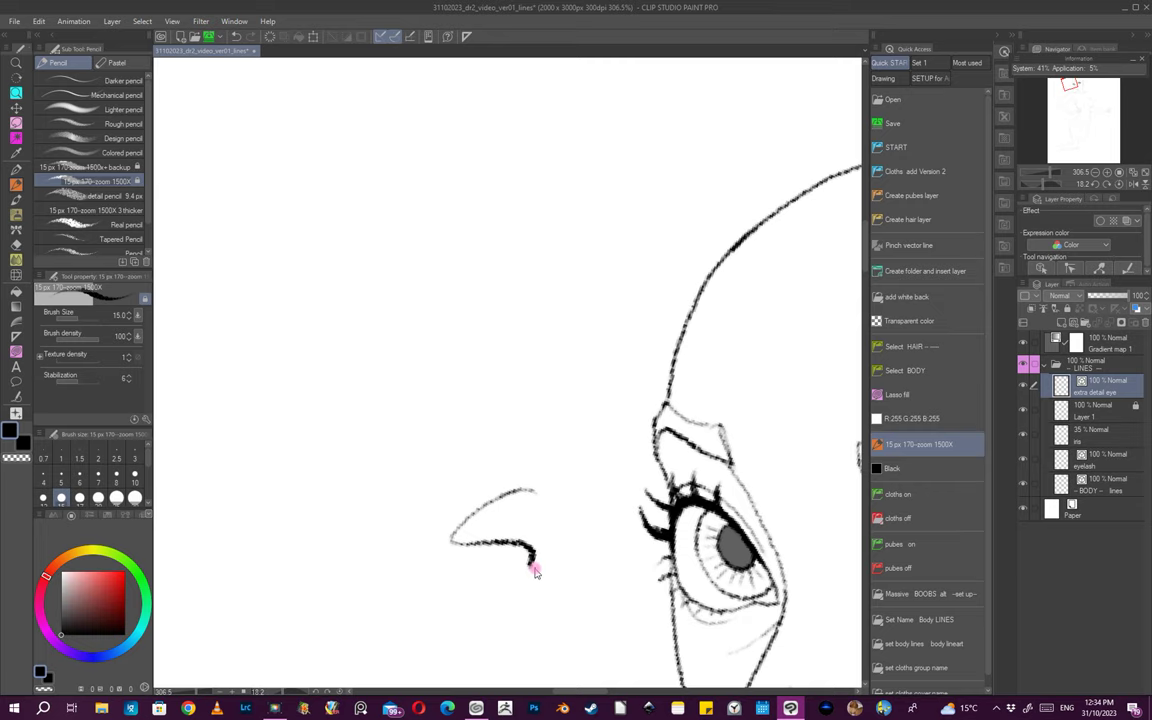
pyautogui.hotkey('ctrl', 'space')
pyautogui.hotkey('ctrl', 'z')
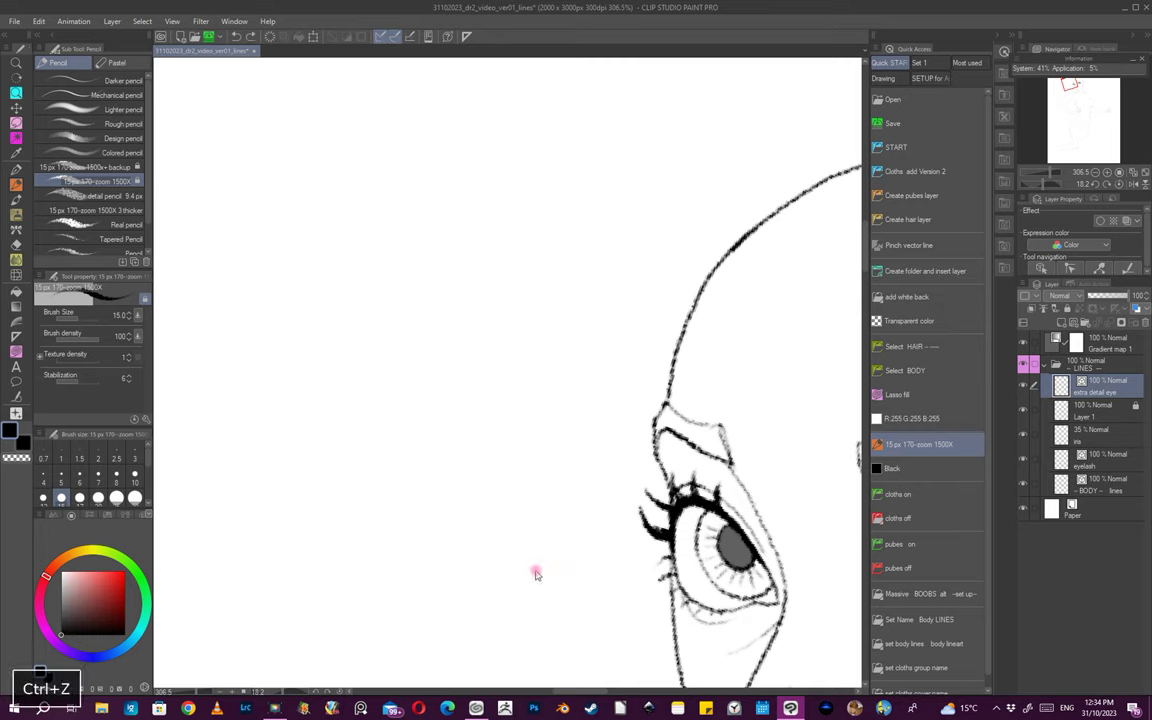
pyautogui.press('space')
pyautogui.scroll(-4, 665, 500)
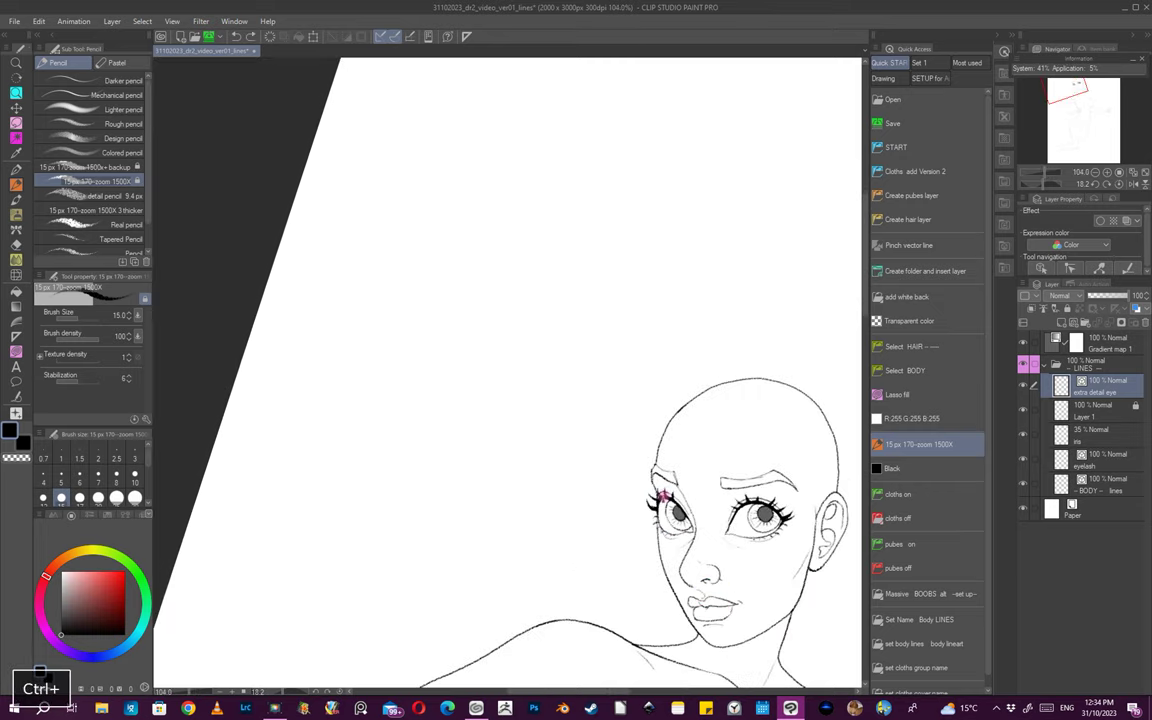
pyautogui.moveTo(603, 478); pyautogui.dragTo(582, 560)
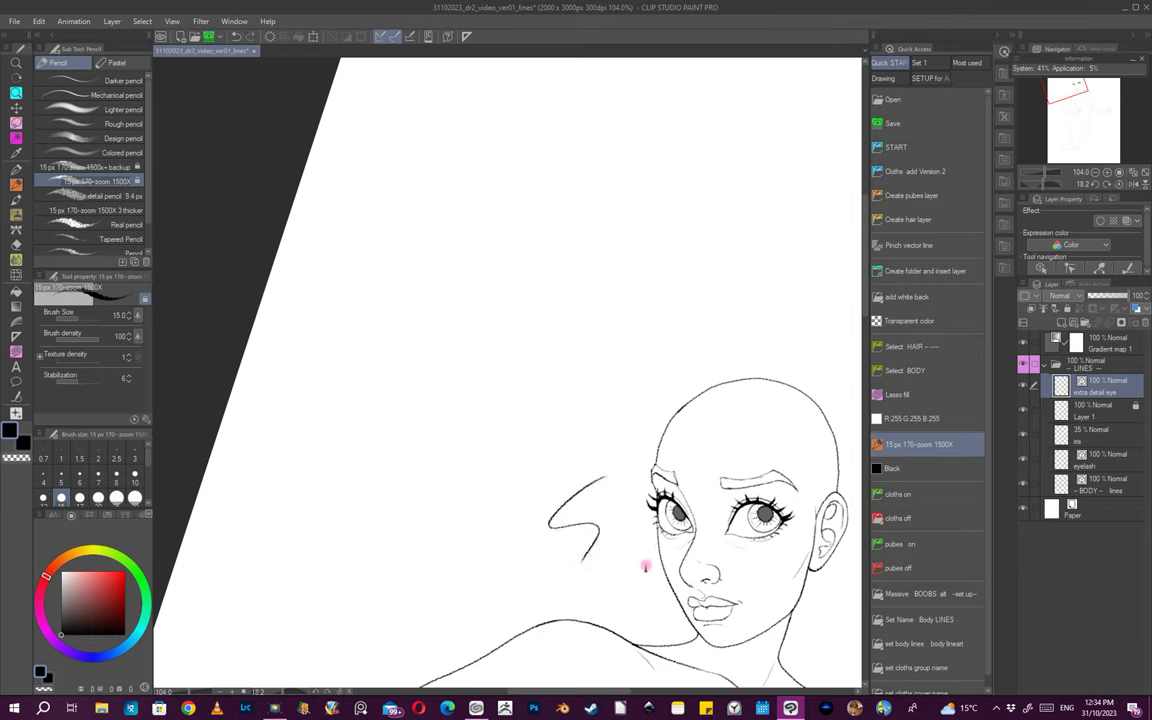
pyautogui.press('space')
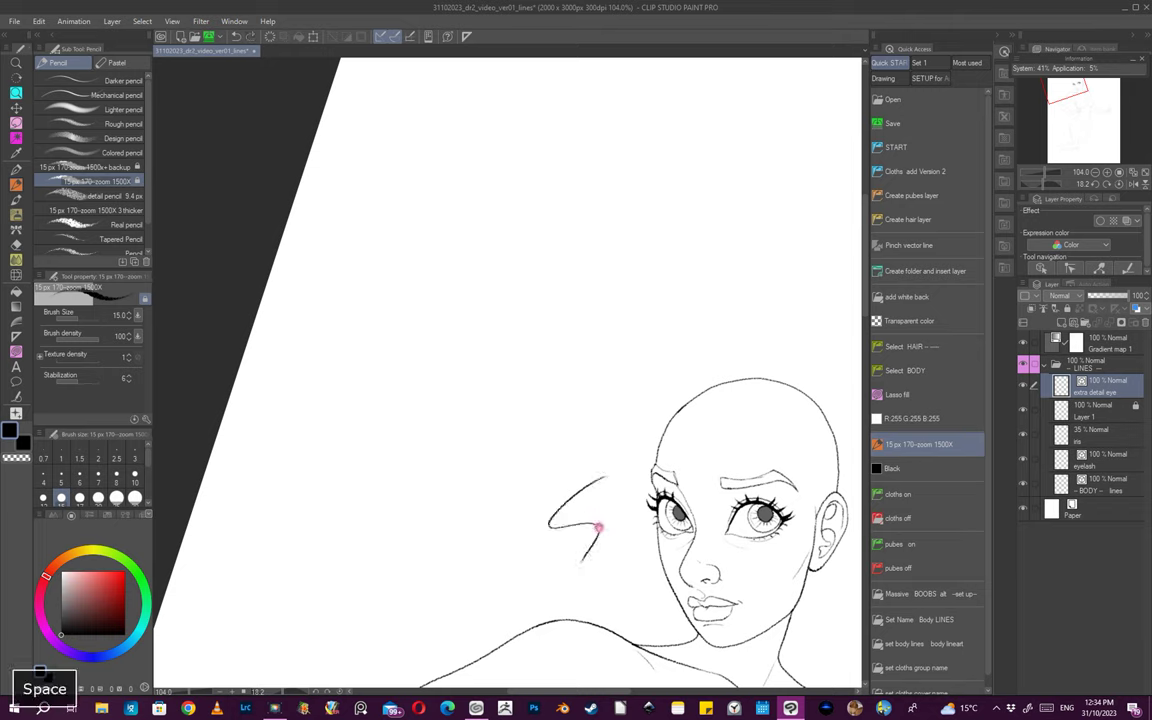
pyautogui.hotkey('ctrl', 'z')
# - Complete the radial iris lines on the far eye and touch up those on the near eye
pyautogui.moveTo(734, 580)
pyautogui.mouseDown()
pyautogui.moveTo(645, 509)
pyautogui.moveTo(586, 506)
pyautogui.mouseUp()
pyautogui.moveTo(588, 510)
pyautogui.mouseDown()
pyautogui.moveTo(675, 509)
pyautogui.moveTo(715, 473)
pyautogui.moveTo(692, 509)
pyautogui.moveTo(674, 463)
pyautogui.mouseUp()
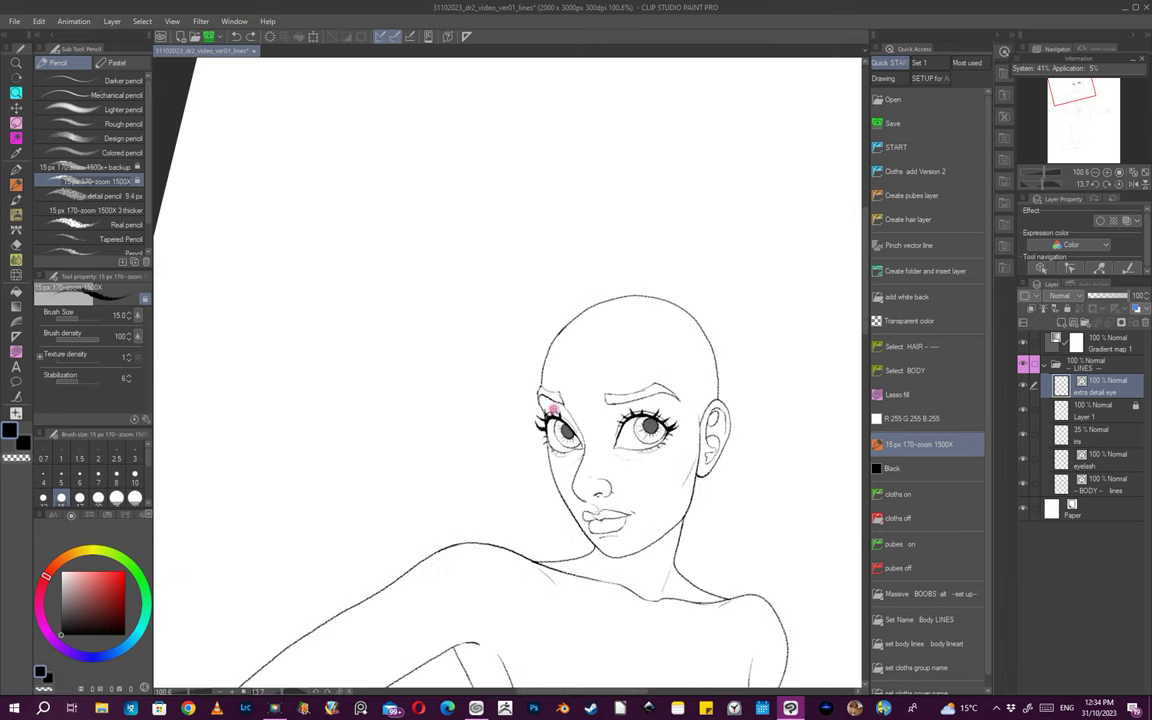
pyautogui.moveTo(554, 408); pyautogui.dragTo(570, 452)
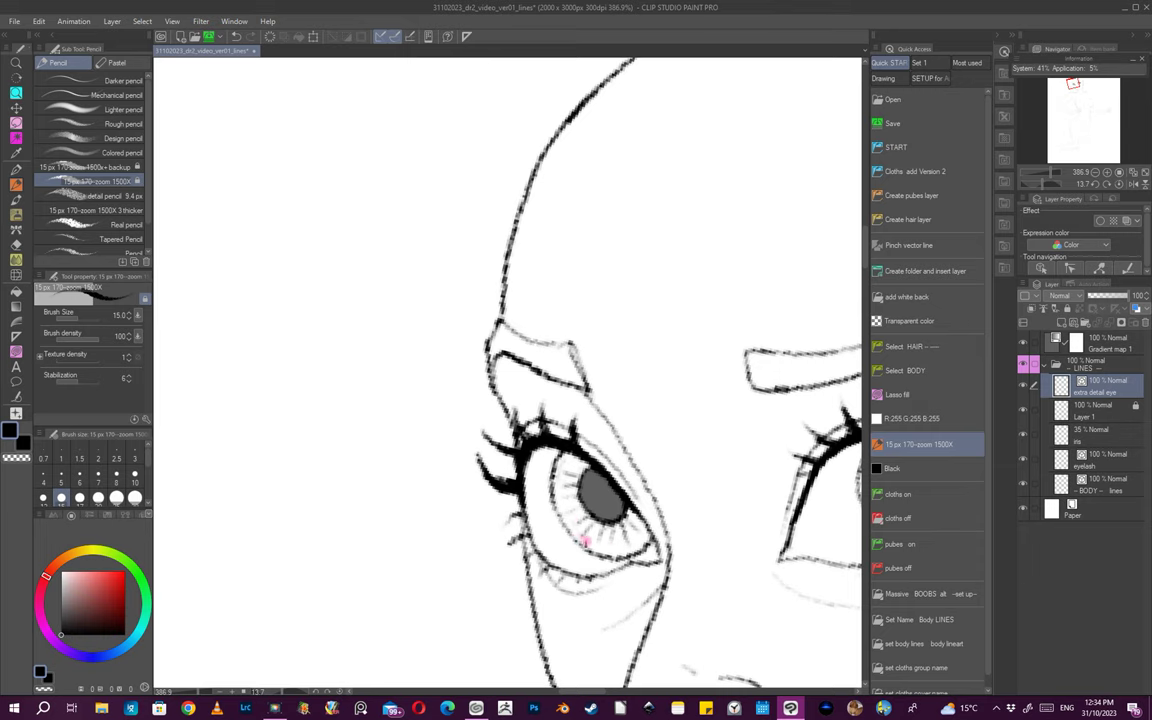
pyautogui.moveTo(647, 533); pyautogui.dragTo(758, 522)
pyautogui.moveTo(684, 332); pyautogui.dragTo(746, 470)
pyautogui.moveTo(616, 400); pyautogui.dragTo(679, 435)
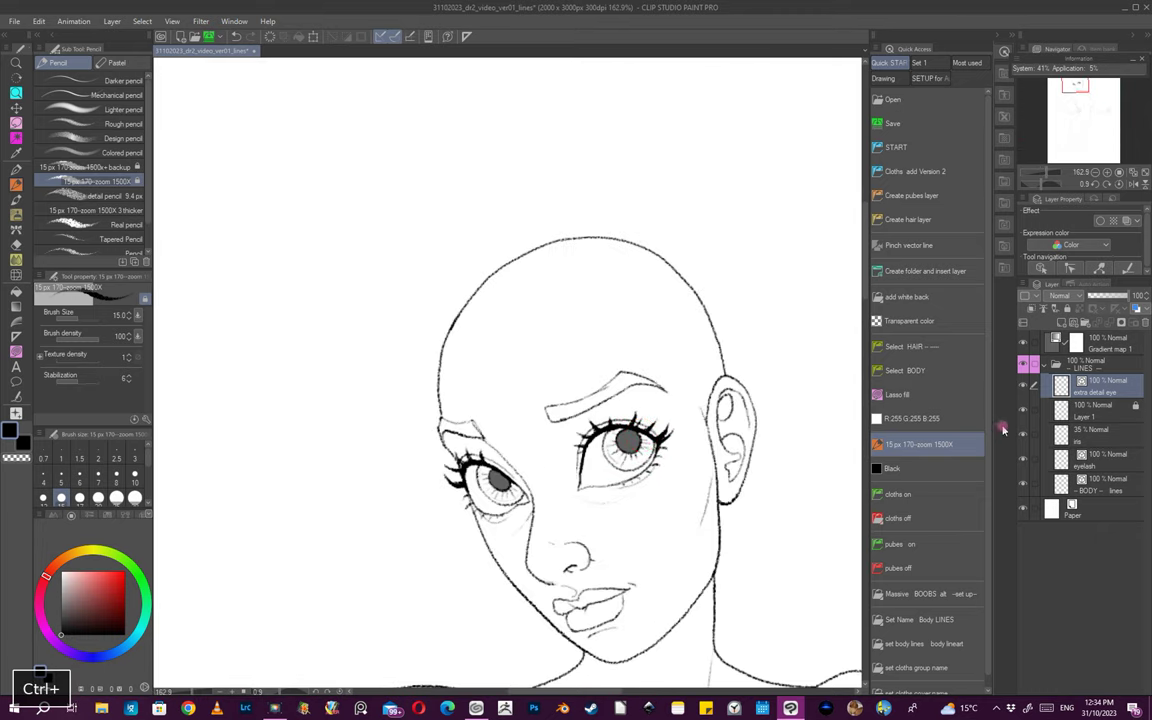
# - Add a raster layer above the gradient map and fill small white highlights in both pupils with Lasso fill
pyautogui.click(1105, 346)
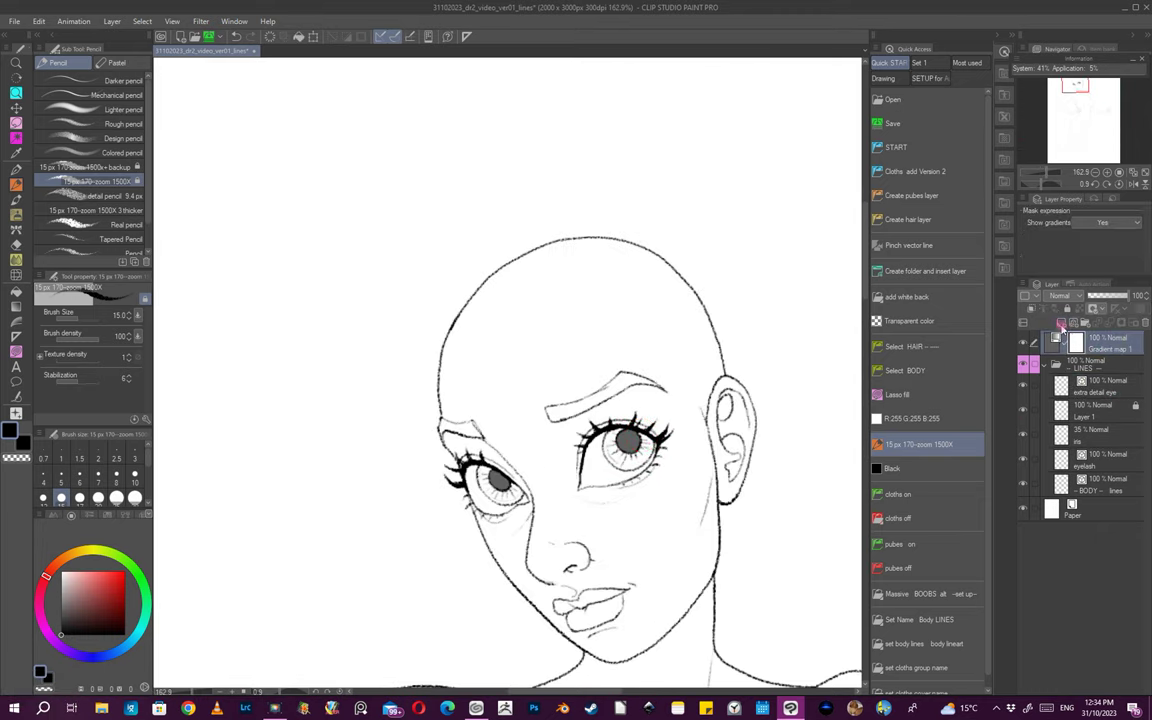
pyautogui.click(925, 394)
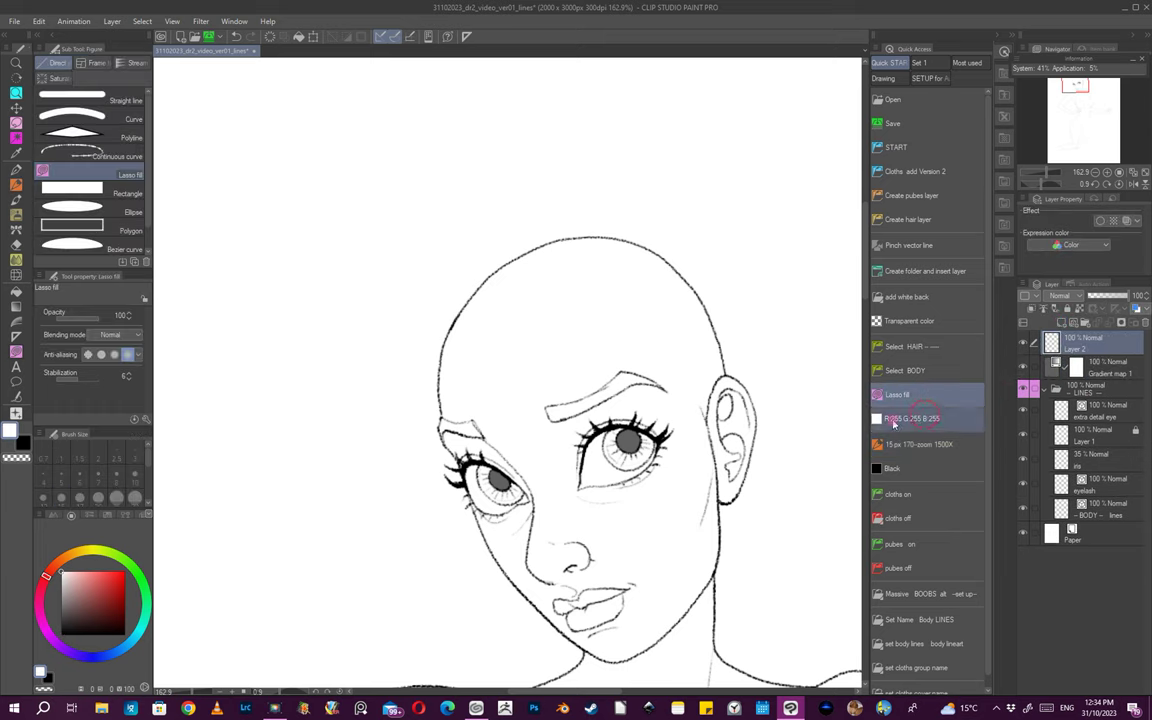
pyautogui.hotkey('ctrl', 'space')
pyautogui.moveTo(626, 435)
pyautogui.mouseDown()
pyautogui.moveTo(640, 424)
pyautogui.moveTo(611, 519)
pyautogui.moveTo(613, 496)
pyautogui.moveTo(636, 494)
pyautogui.mouseUp()
pyautogui.hotkey('ctrl', 'space')
pyautogui.moveTo(576, 468); pyautogui.dragTo(706, 461)
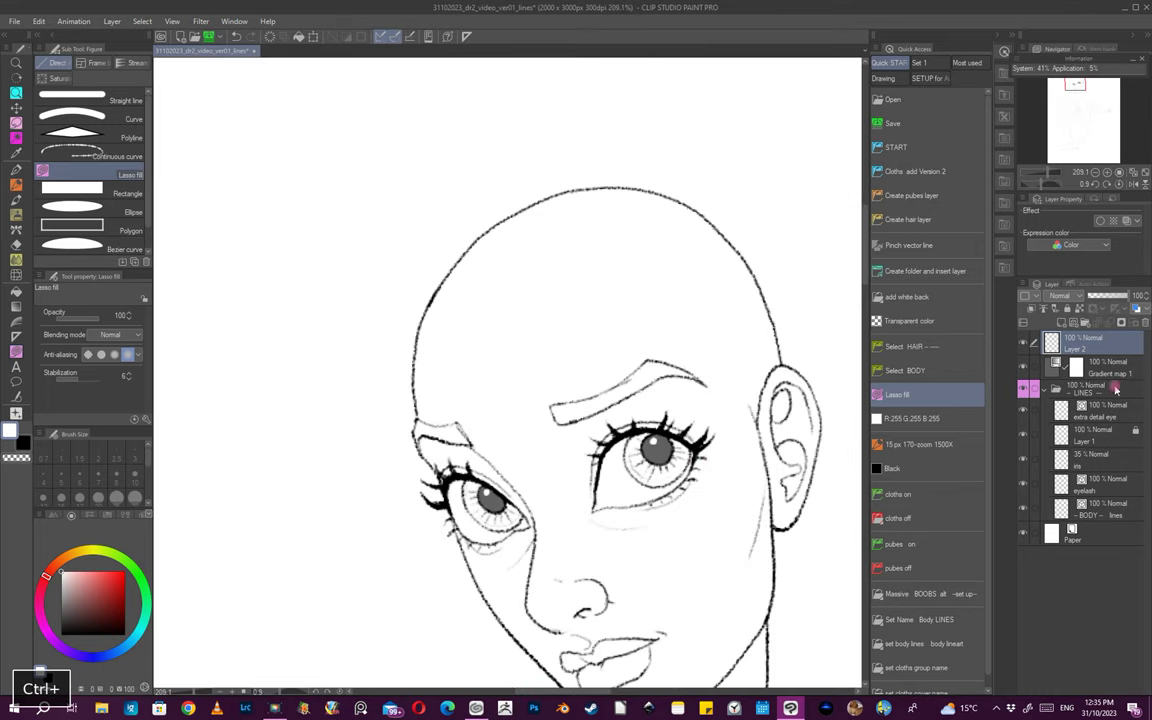
# - Add a vector layer and move it out of the LINES folder to just beneath the gradient map
pyautogui.click(1100, 390)
pyautogui.click(1072, 325)
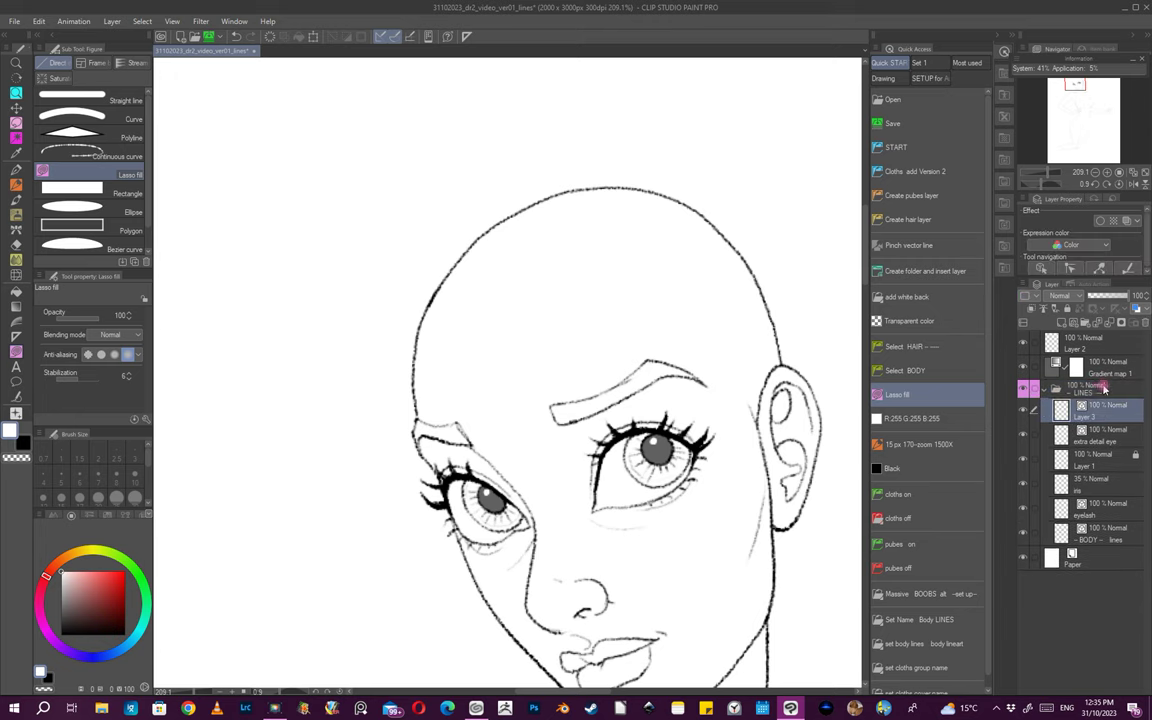
pyautogui.moveTo(1098, 408); pyautogui.dragTo(1098, 388)
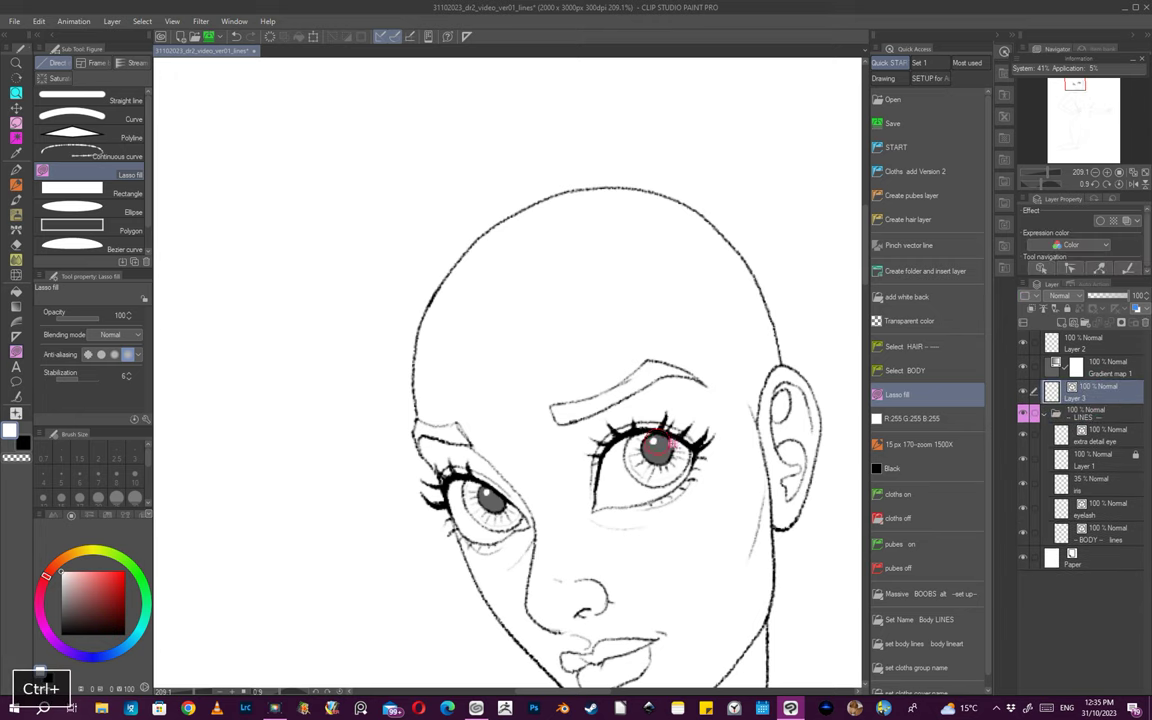
# - Outline the white highlights in both pupils in black with the 15 px pencil
pyautogui.moveTo(640, 440); pyautogui.dragTo(916, 441)
pyautogui.click(916, 444)
pyautogui.keyDown('ctrl'); pyautogui.click(636, 448); pyautogui.keyUp('ctrl')
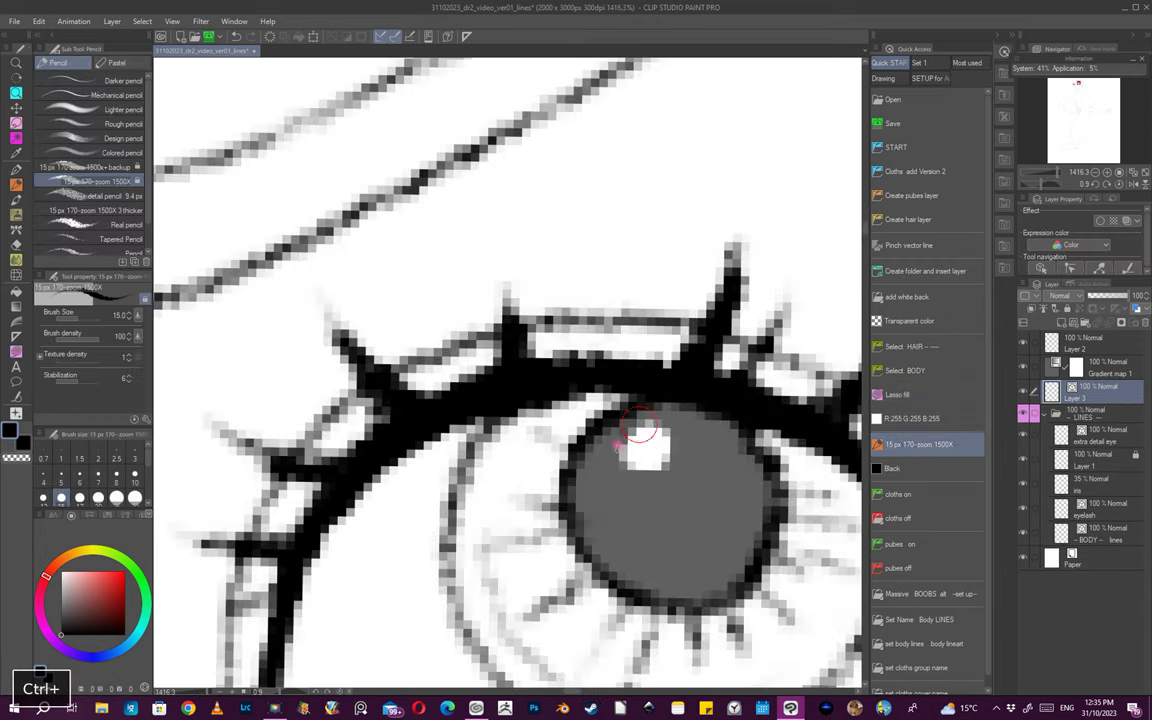
pyautogui.moveTo(700, 473); pyautogui.dragTo(626, 521)
pyautogui.moveTo(525, 515); pyautogui.dragTo(576, 526)
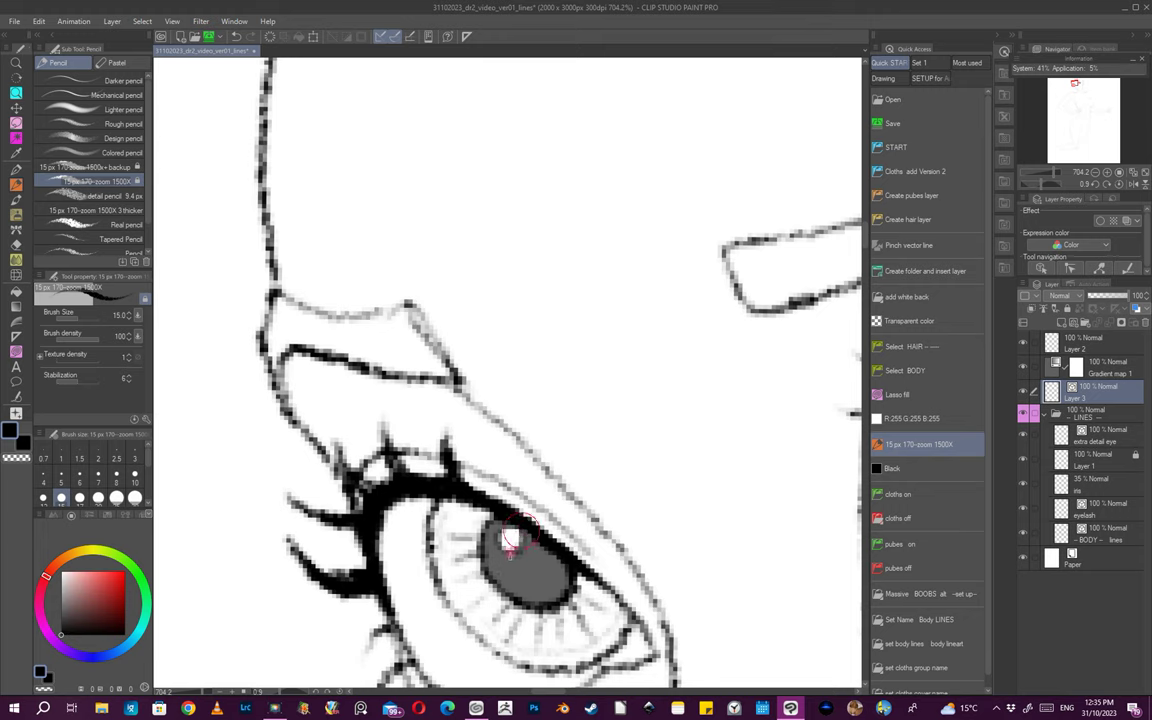
pyautogui.moveTo(540, 543); pyautogui.dragTo(494, 581)
# - Examine the eye details and the line art of the whole figure
pyautogui.moveTo(655, 566); pyautogui.dragTo(692, 475)
pyautogui.moveTo(757, 521); pyautogui.dragTo(730, 470)
pyautogui.moveTo(706, 442); pyautogui.dragTo(735, 456)
pyautogui.moveTo(770, 530)
pyautogui.mouseDown()
pyautogui.moveTo(784, 496)
pyautogui.moveTo(756, 545)
pyautogui.mouseUp()
pyautogui.moveTo(756, 599); pyautogui.dragTo(770, 548)
pyautogui.press('ctrl')
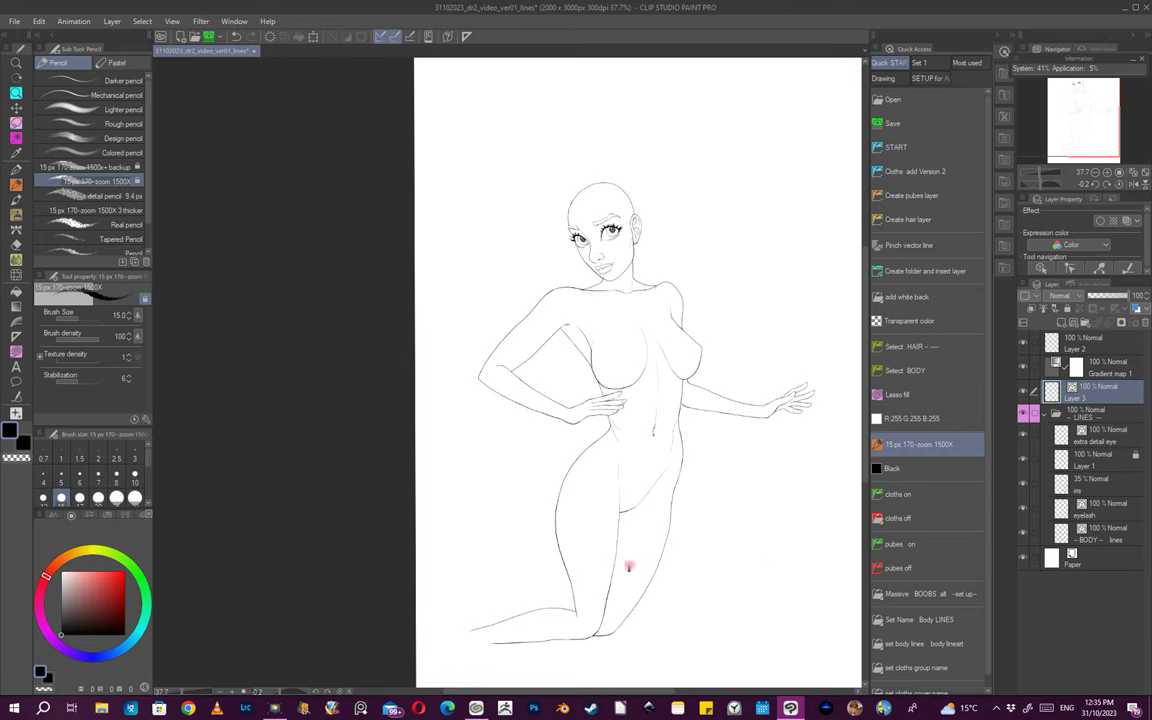
pyautogui.press('space')
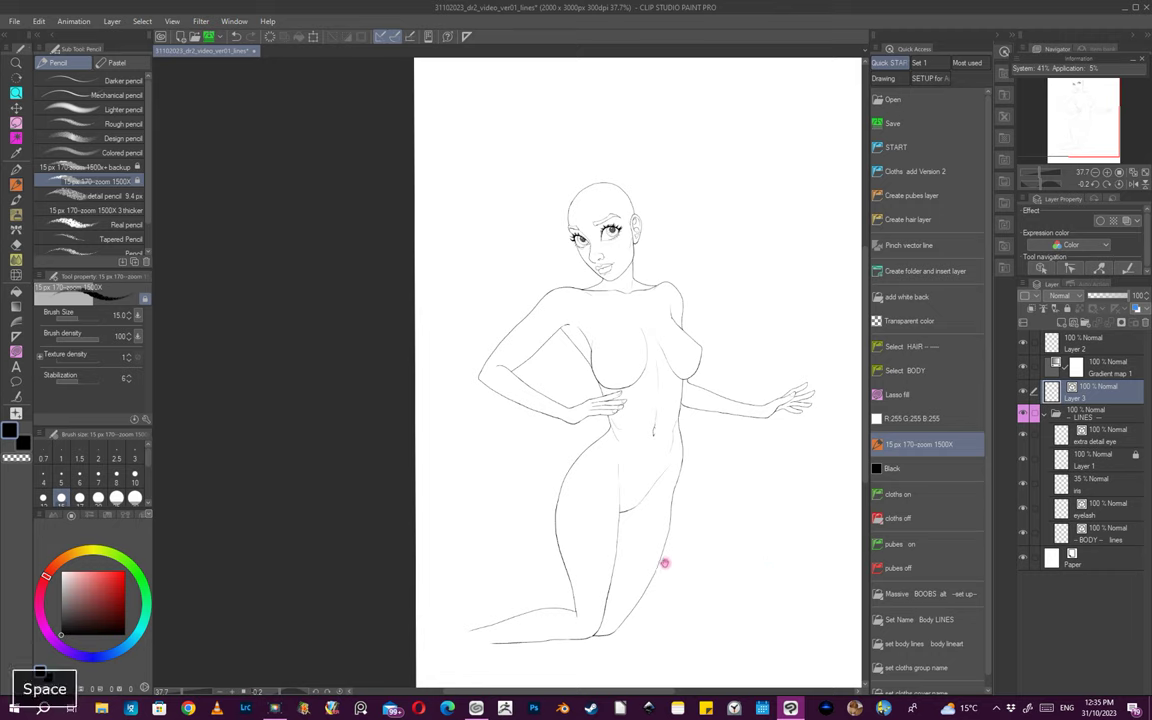
# - Extend the canvas on the side behind the kneeling figure's lower legs to a width of 2596 px
pyautogui.press('shift')
pyautogui.moveTo(664, 565)
pyautogui.mouseDown()
pyautogui.moveTo(776, 506)
pyautogui.moveTo(627, 612)
pyautogui.moveTo(659, 550)
pyautogui.mouseUp()
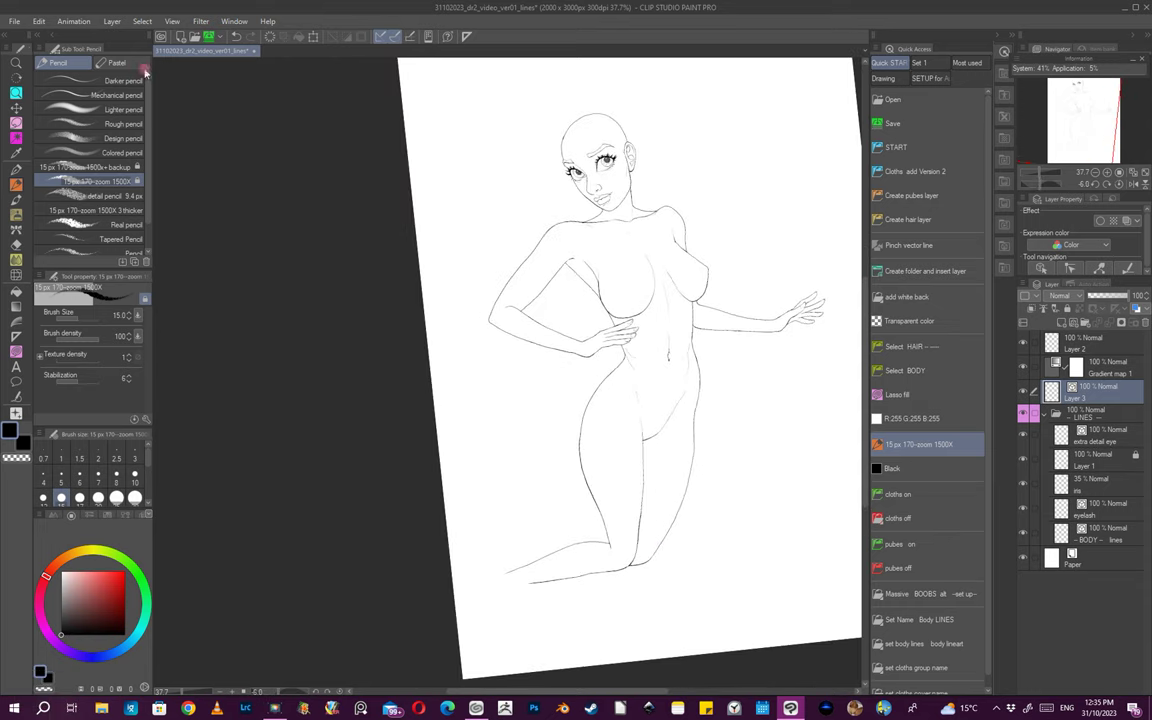
pyautogui.click(39, 21)
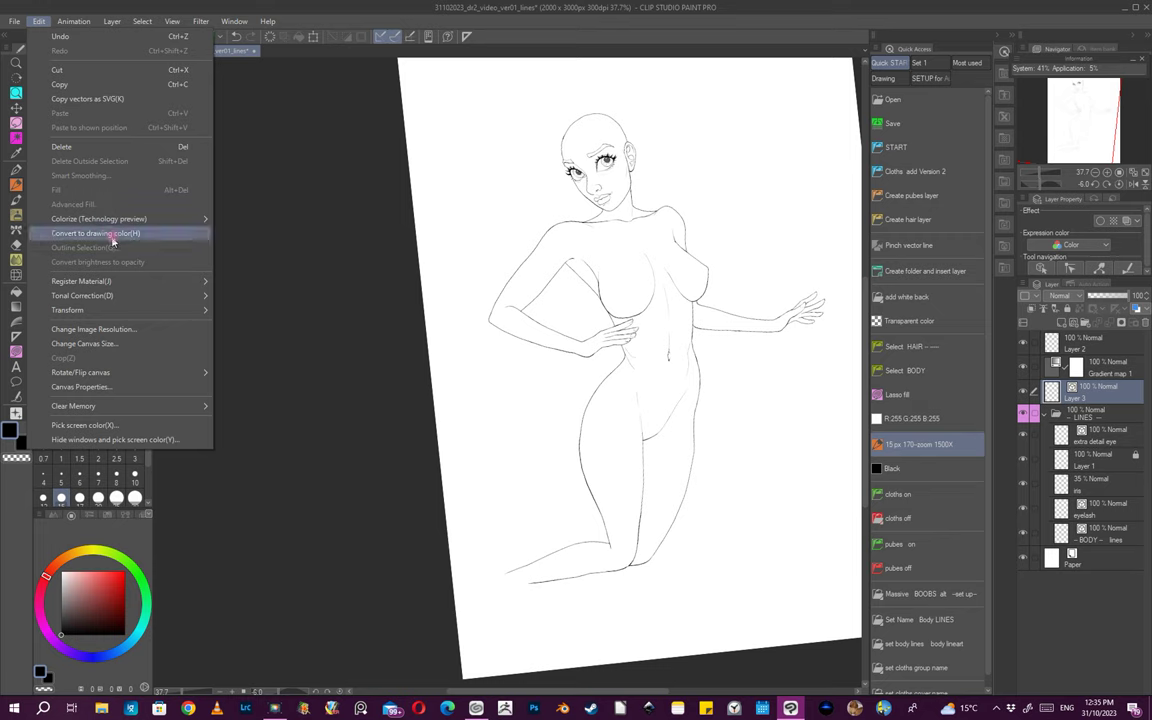
pyautogui.click(110, 343)
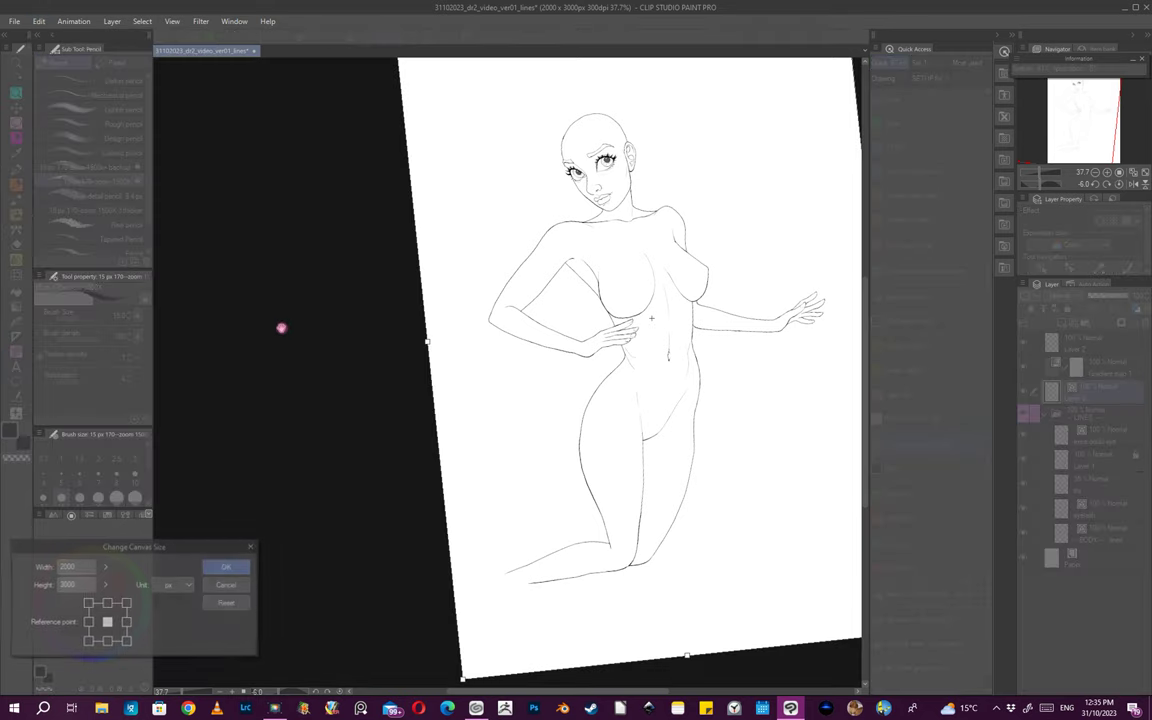
pyautogui.moveTo(430, 343); pyautogui.dragTo(296, 385)
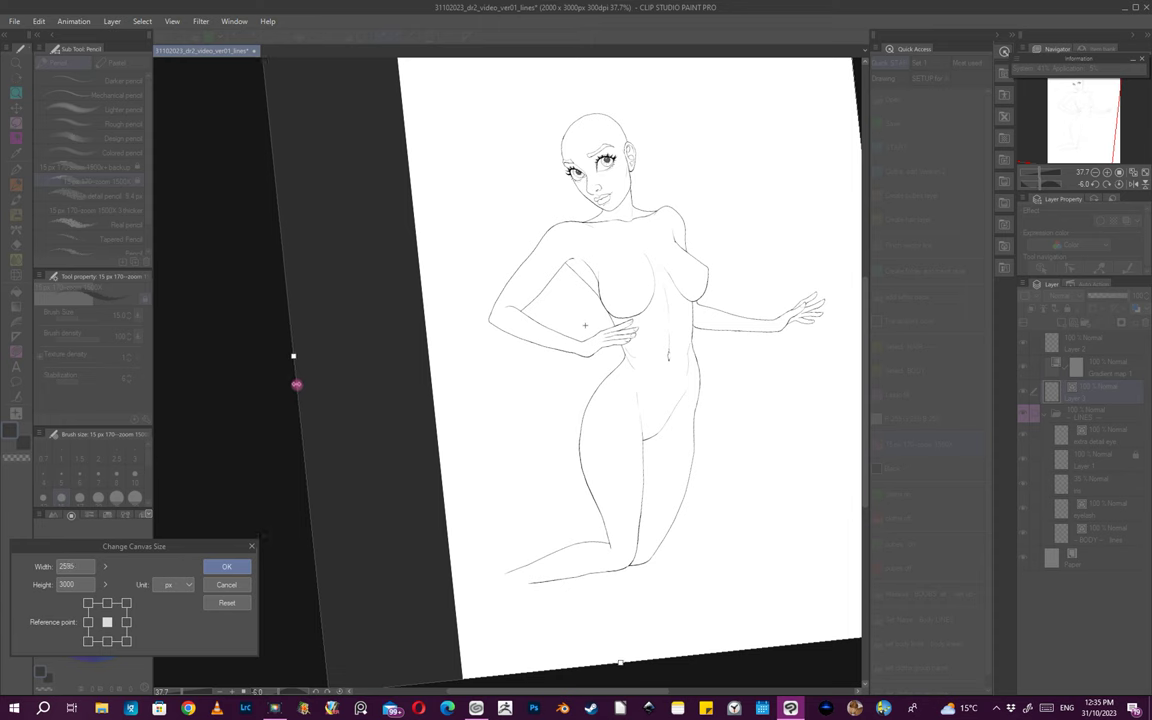
pyautogui.click(226, 566)
# - On the BODY lines layer, extend the shin line of the kneeling leg along the foot with the 15 px pencil
pyautogui.moveTo(478, 405); pyautogui.dragTo(481, 483)
pyautogui.moveTo(517, 382); pyautogui.dragTo(698, 457)
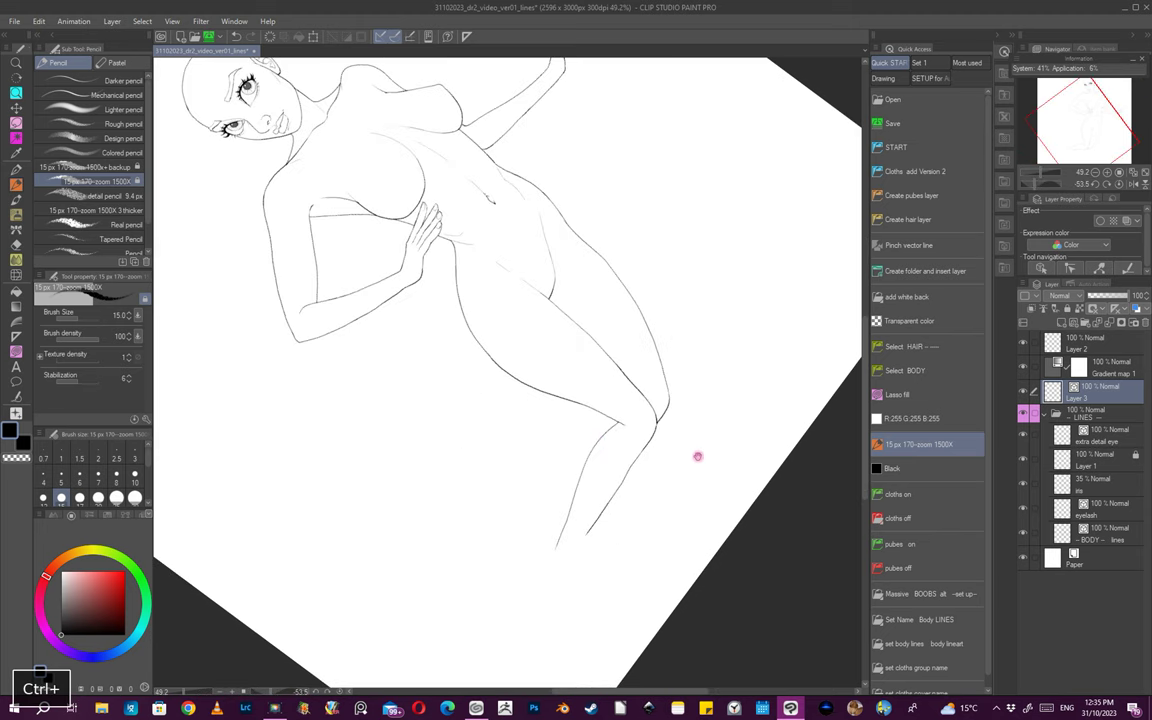
pyautogui.click(1104, 538)
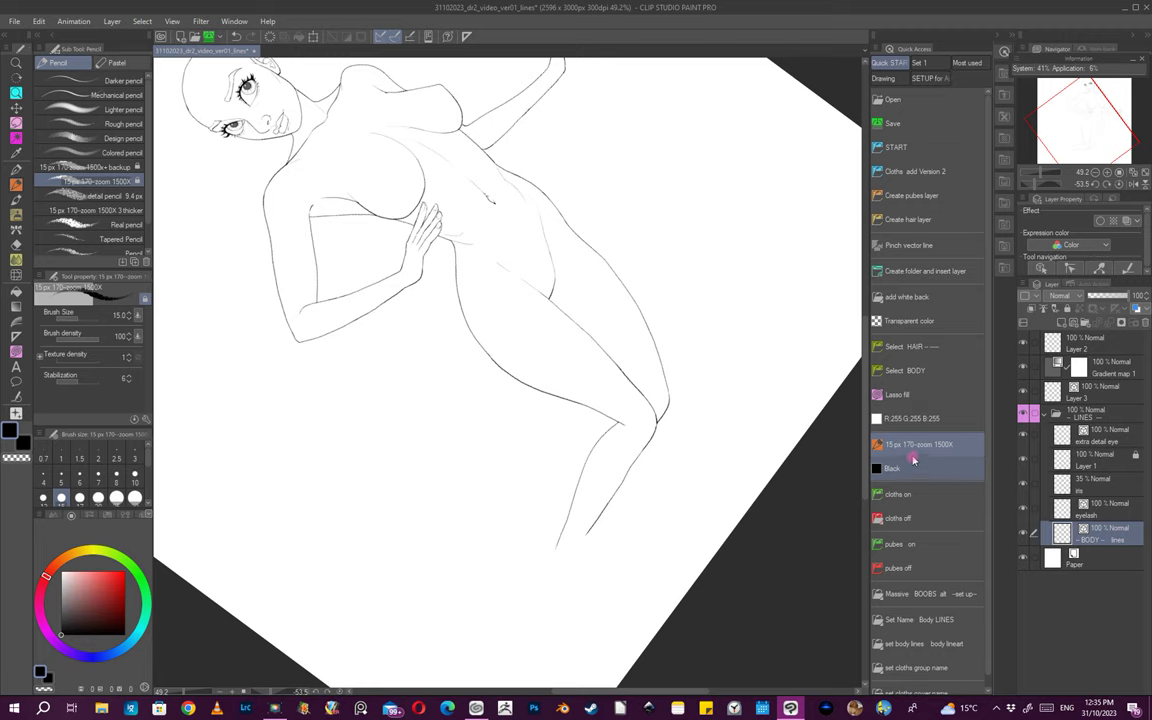
pyautogui.moveTo(600, 527); pyautogui.dragTo(594, 558)
pyautogui.moveTo(594, 558); pyautogui.dragTo(661, 361)
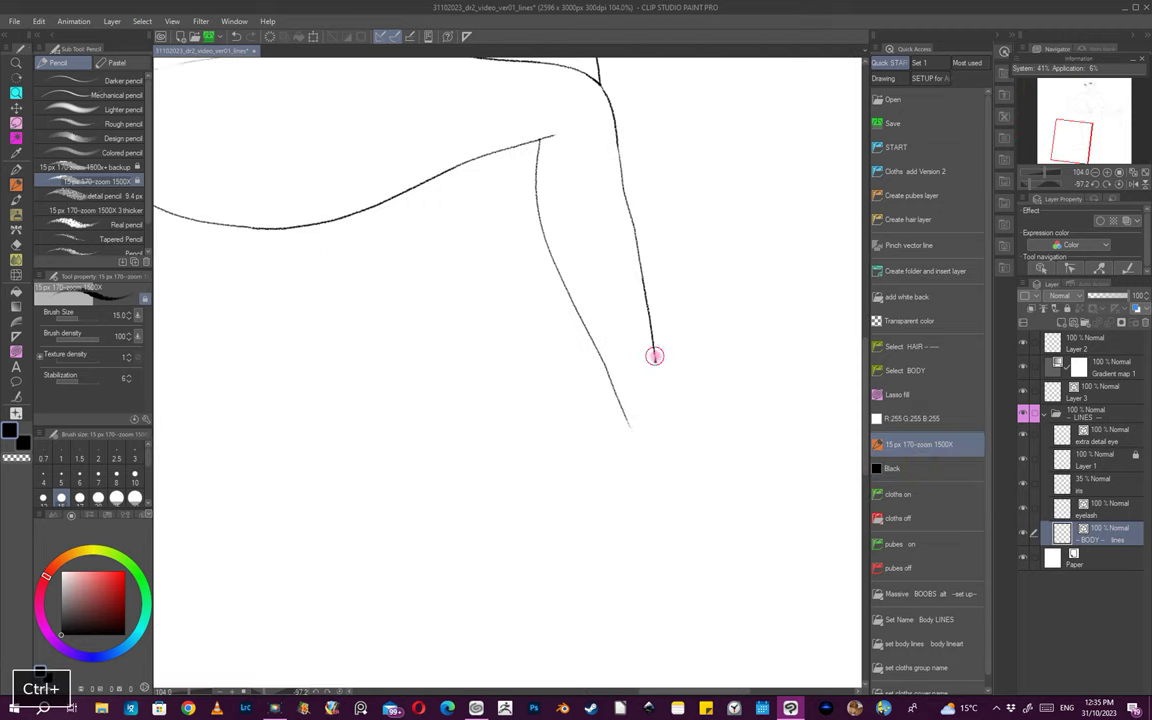
pyautogui.hotkey('ctrl', 'z')
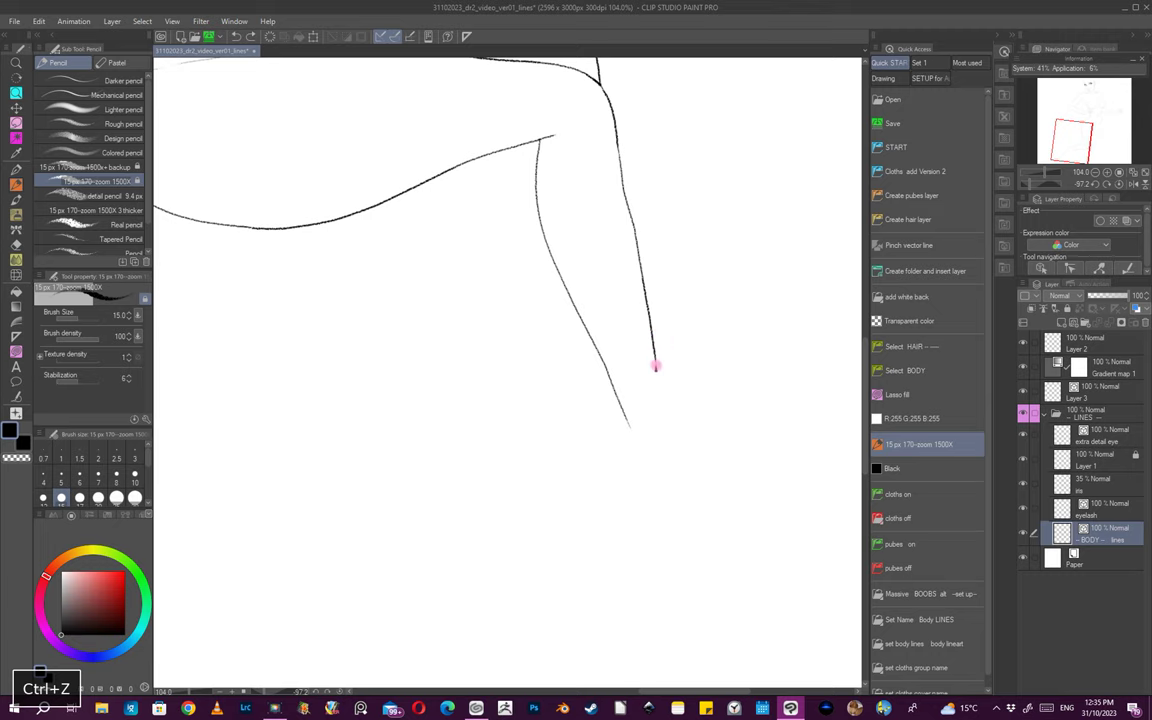
pyautogui.moveTo(655, 364); pyautogui.dragTo(660, 404)
pyautogui.moveTo(670, 461); pyautogui.dragTo(664, 559)
pyautogui.moveTo(702, 517); pyautogui.dragTo(615, 580)
pyautogui.moveTo(746, 540)
pyautogui.mouseDown()
pyautogui.moveTo(584, 627)
pyautogui.moveTo(500, 638)
pyautogui.mouseUp()
# - Draw the rounded heel and the sole of the foot from the back of the ankle toward the toes
pyautogui.moveTo(594, 573)
pyautogui.mouseDown()
pyautogui.moveTo(483, 604)
pyautogui.moveTo(585, 562)
pyautogui.moveTo(594, 581)
pyautogui.moveTo(618, 570)
pyautogui.moveTo(740, 238)
pyautogui.moveTo(689, 262)
pyautogui.moveTo(728, 535)
pyautogui.moveTo(617, 175)
pyautogui.moveTo(572, 451)
pyautogui.moveTo(540, 411)
pyautogui.moveTo(527, 414)
pyautogui.moveTo(617, 381)
pyautogui.mouseUp()
pyautogui.hotkey('ctrl', 'z')
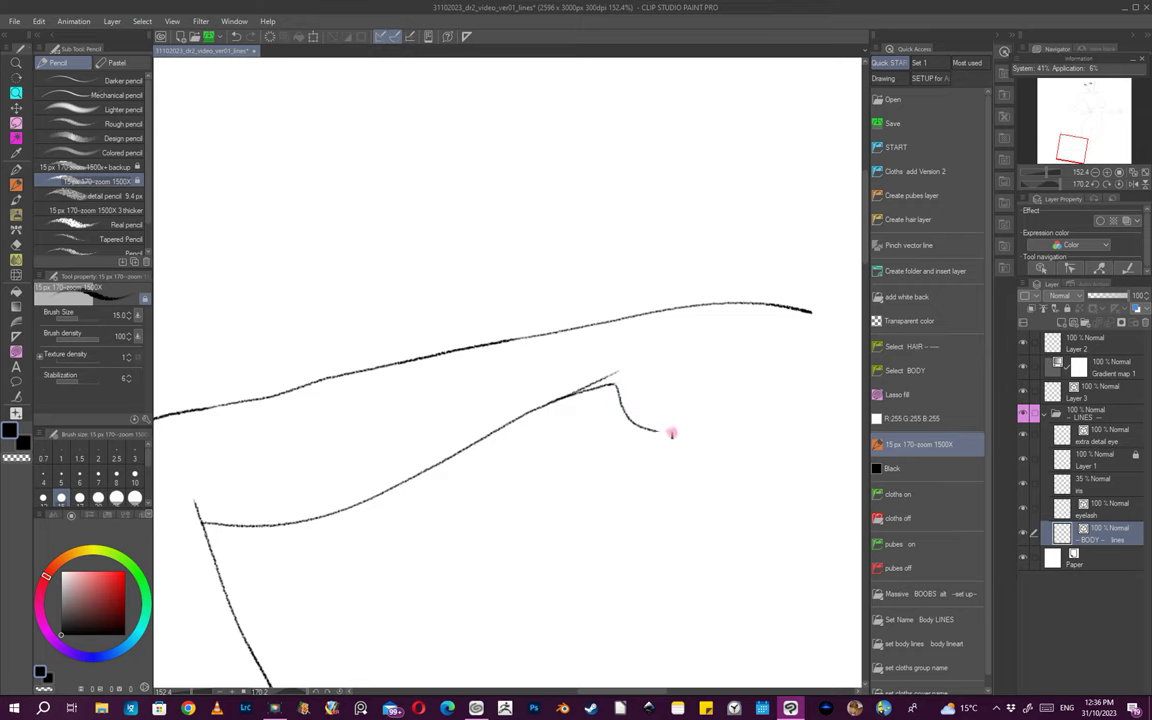
pyautogui.moveTo(779, 393)
pyautogui.mouseDown()
pyautogui.moveTo(621, 458)
pyautogui.moveTo(648, 445)
pyautogui.moveTo(666, 467)
pyautogui.mouseUp()
pyautogui.hotkey('ctrl', 'z')
pyautogui.moveTo(757, 442); pyautogui.dragTo(634, 452)
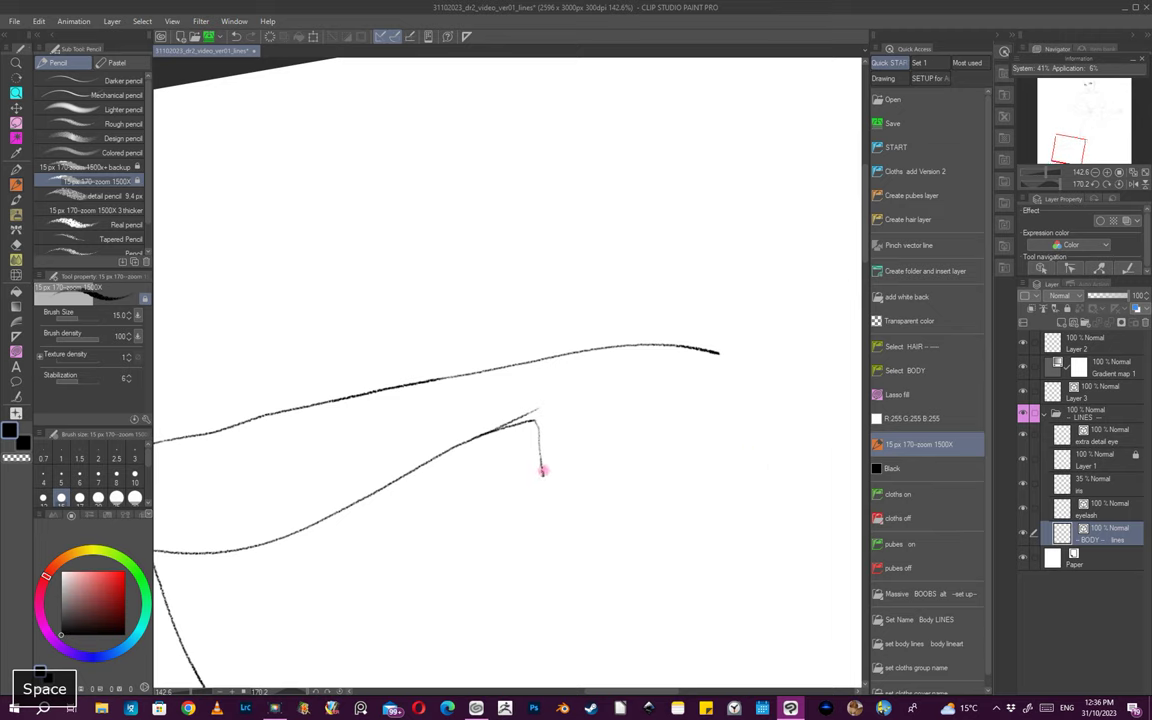
pyautogui.moveTo(543, 478); pyautogui.dragTo(597, 481)
pyautogui.hotkey('ctrl', 'z')
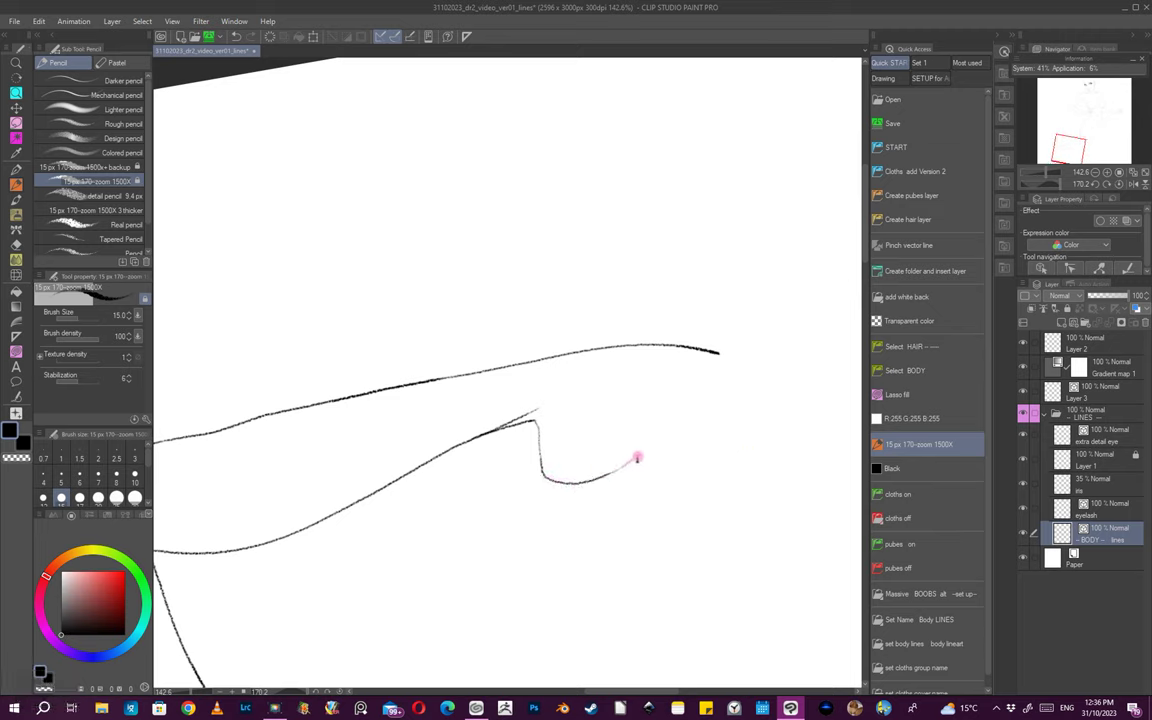
pyautogui.hotkey('ctrl', 'z')
pyautogui.moveTo(620, 468); pyautogui.dragTo(676, 438)
pyautogui.moveTo(787, 399); pyautogui.dragTo(708, 458)
# - Redraw the end of the foot's front contour toward the toes and erase the stray line end
pyautogui.scroll(2, 625, 453)
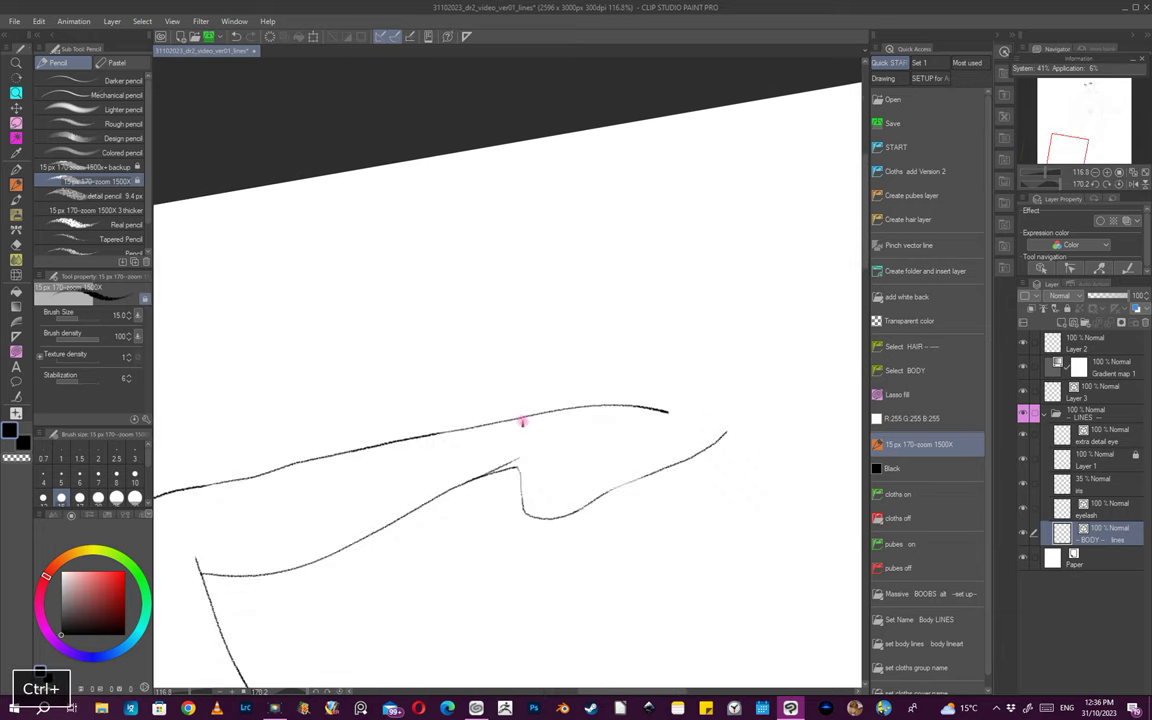
pyautogui.moveTo(533, 416); pyautogui.dragTo(690, 404)
pyautogui.hotkey('ctrl', 'z')
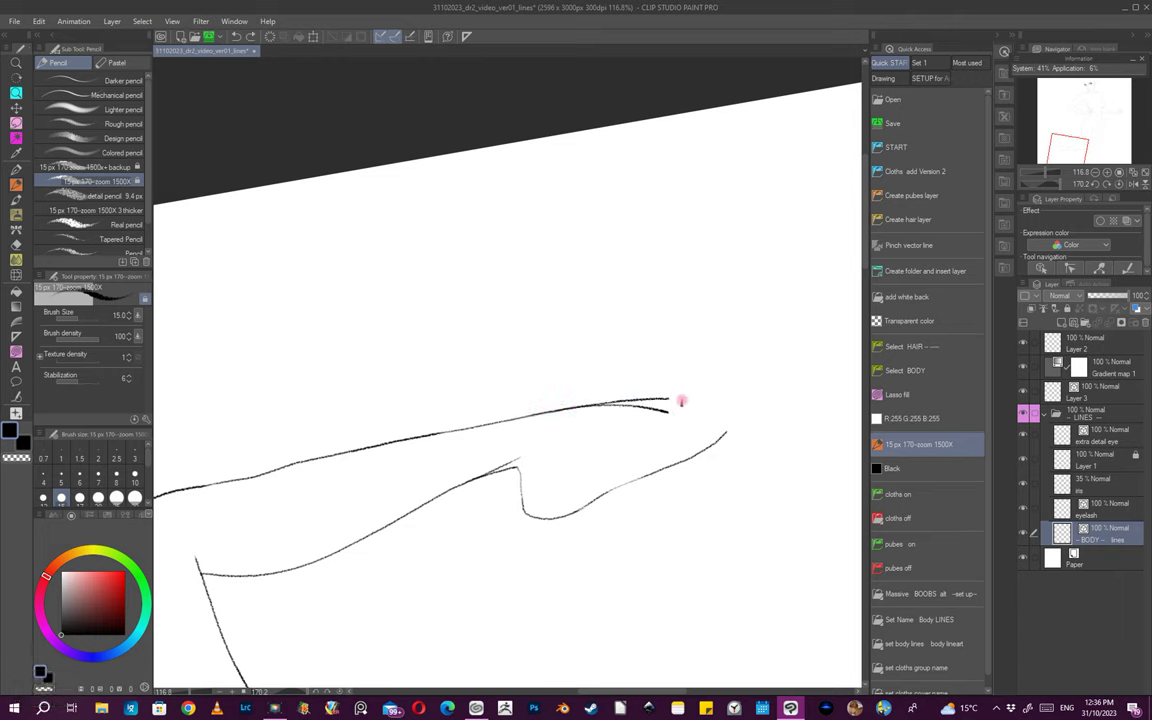
pyautogui.press('e')
pyautogui.moveTo(668, 410)
pyautogui.mouseDown()
pyautogui.moveTo(596, 422)
pyautogui.moveTo(693, 430)
pyautogui.mouseUp()
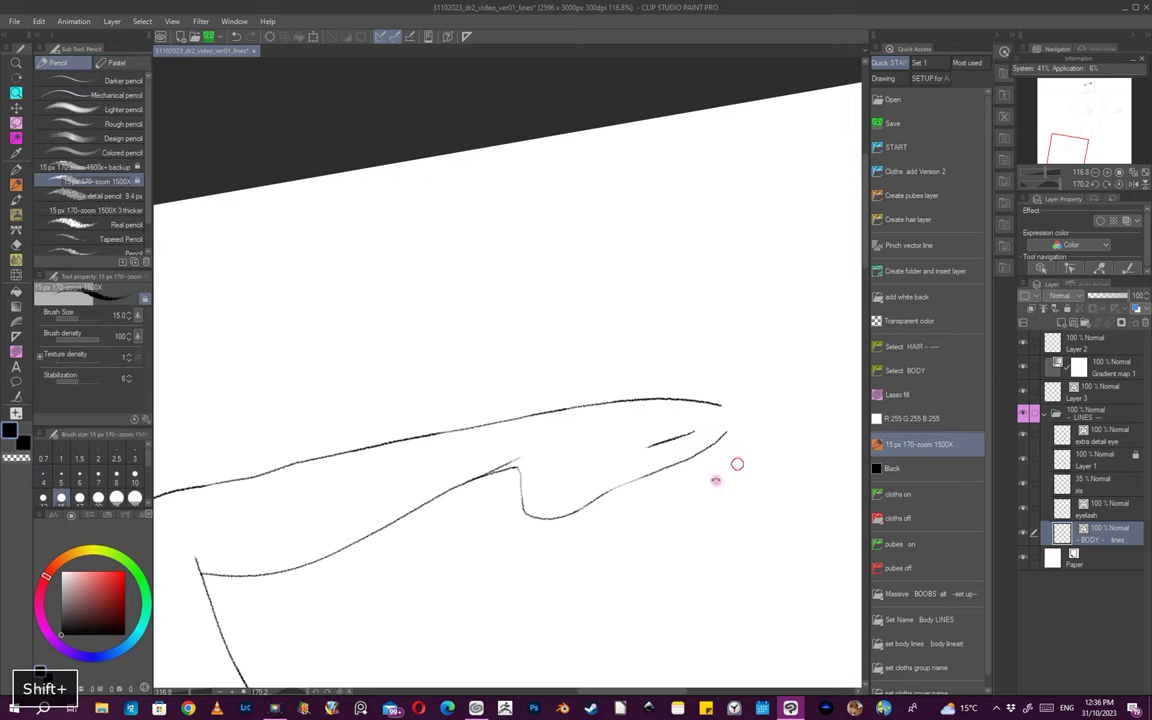
pyautogui.moveTo(717, 481); pyautogui.dragTo(535, 600)
pyautogui.hotkey('ctrl', 'z')
pyautogui.moveTo(697, 476); pyautogui.dragTo(535, 455)
pyautogui.moveTo(575, 449); pyautogui.dragTo(727, 574)
pyautogui.moveTo(631, 413); pyautogui.dragTo(712, 385)
pyautogui.press('e')
pyautogui.moveTo(690, 385); pyautogui.dragTo(551, 486)
pyautogui.moveTo(694, 416); pyautogui.dragTo(630, 453)
pyautogui.moveTo(625, 527)
pyautogui.mouseDown()
pyautogui.moveTo(771, 437)
pyautogui.moveTo(676, 522)
pyautogui.mouseUp()
pyautogui.hotkey('ctrl', 'z')
pyautogui.moveTo(676, 522); pyautogui.dragTo(584, 537)
# - Redraw the calf line where it meets the heel and remove the overlapping ends with the Vector eraser
pyautogui.scroll(3, 584, 538)
pyautogui.scroll(-3, 594, 560)
pyautogui.scroll(3, 604, 542)
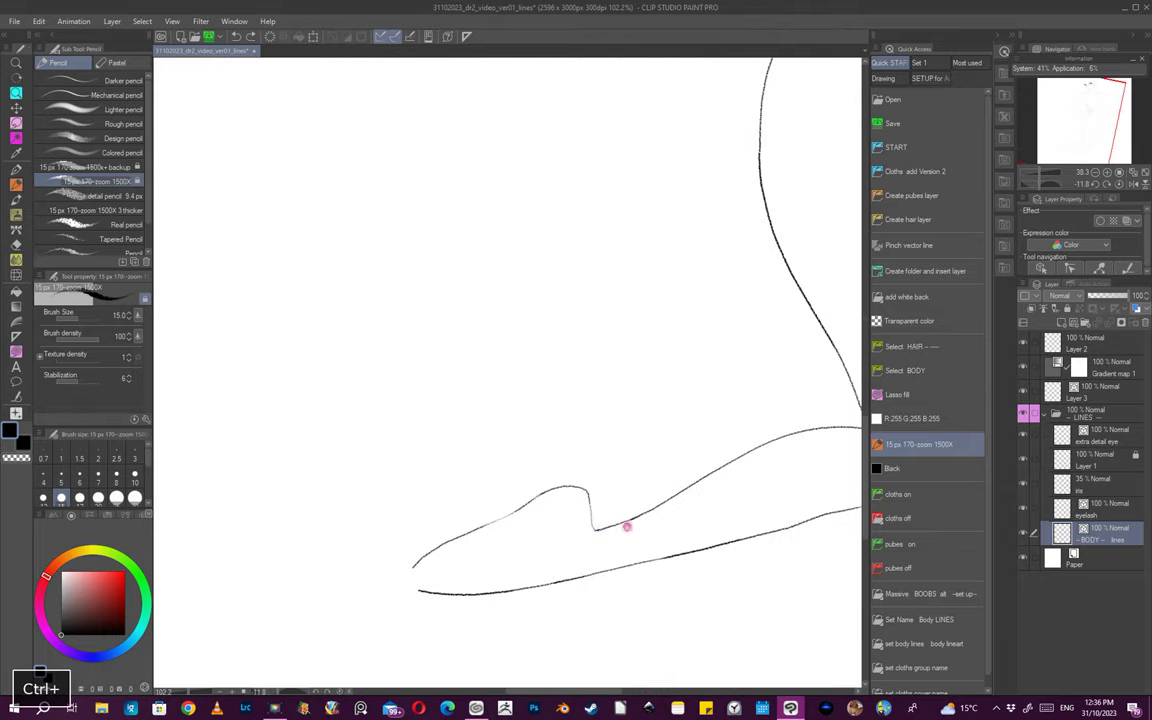
pyautogui.moveTo(575, 531); pyautogui.dragTo(607, 523)
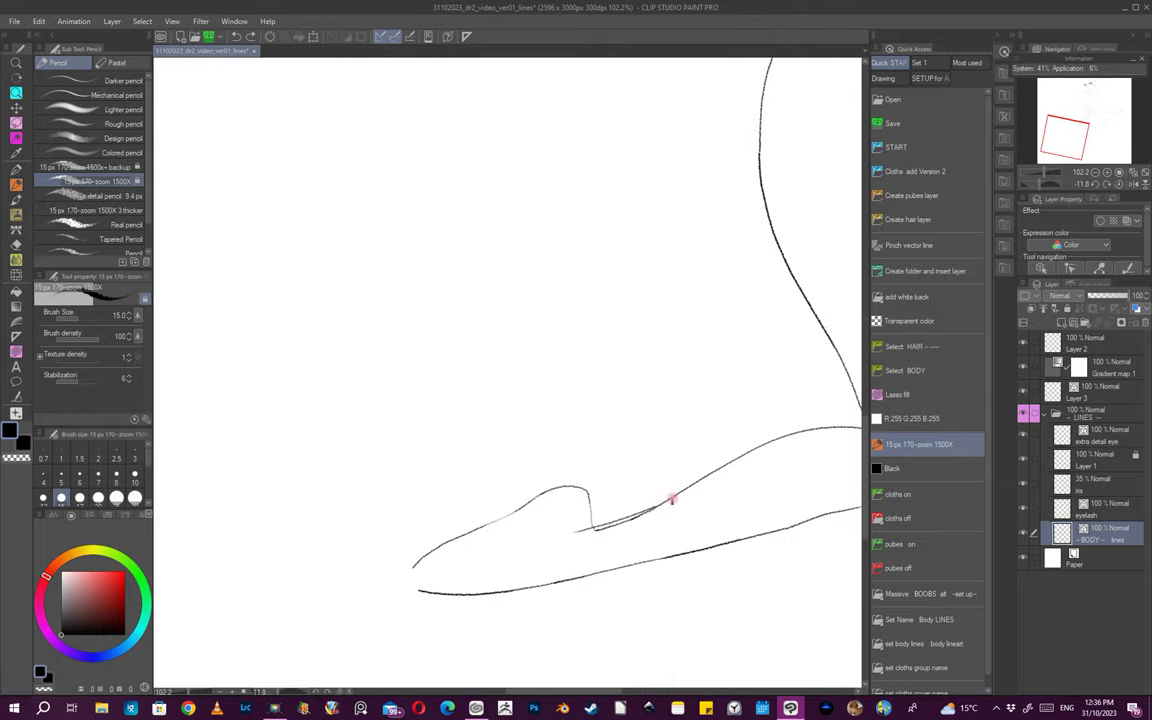
pyautogui.press('e')
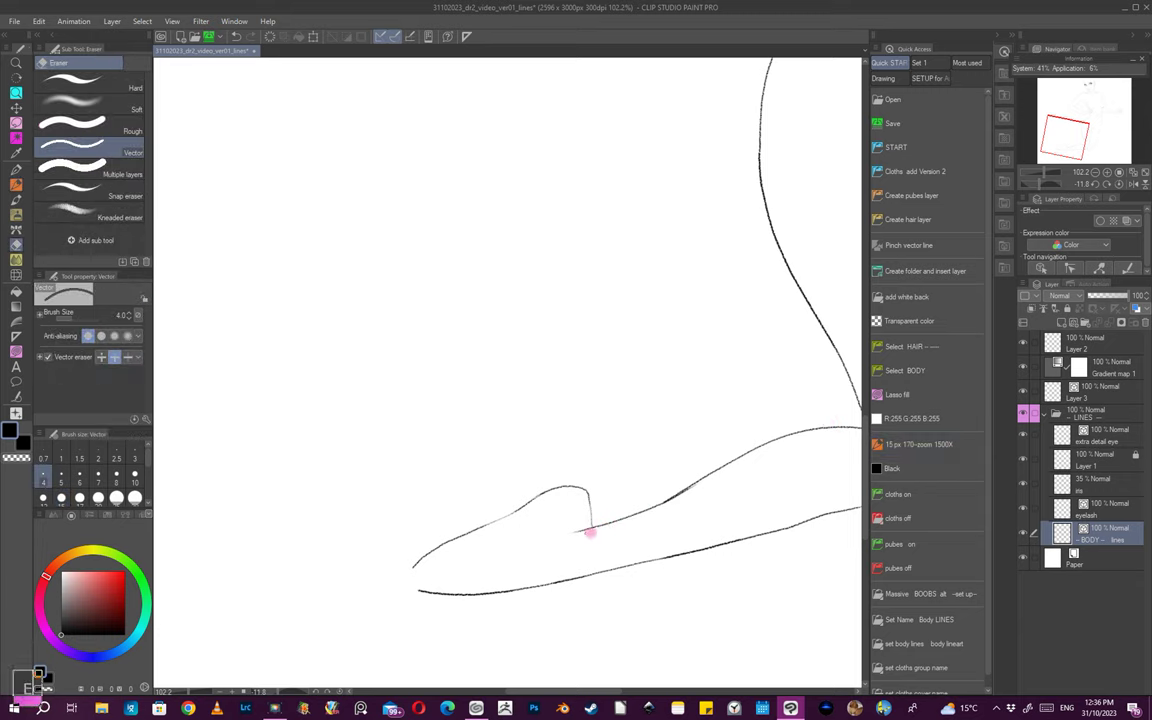
pyautogui.moveTo(699, 485); pyautogui.dragTo(679, 497)
pyautogui.moveTo(586, 527); pyautogui.dragTo(586, 583)
pyautogui.moveTo(586, 583)
pyautogui.mouseDown()
pyautogui.moveTo(689, 533)
pyautogui.moveTo(618, 561)
pyautogui.mouseUp()
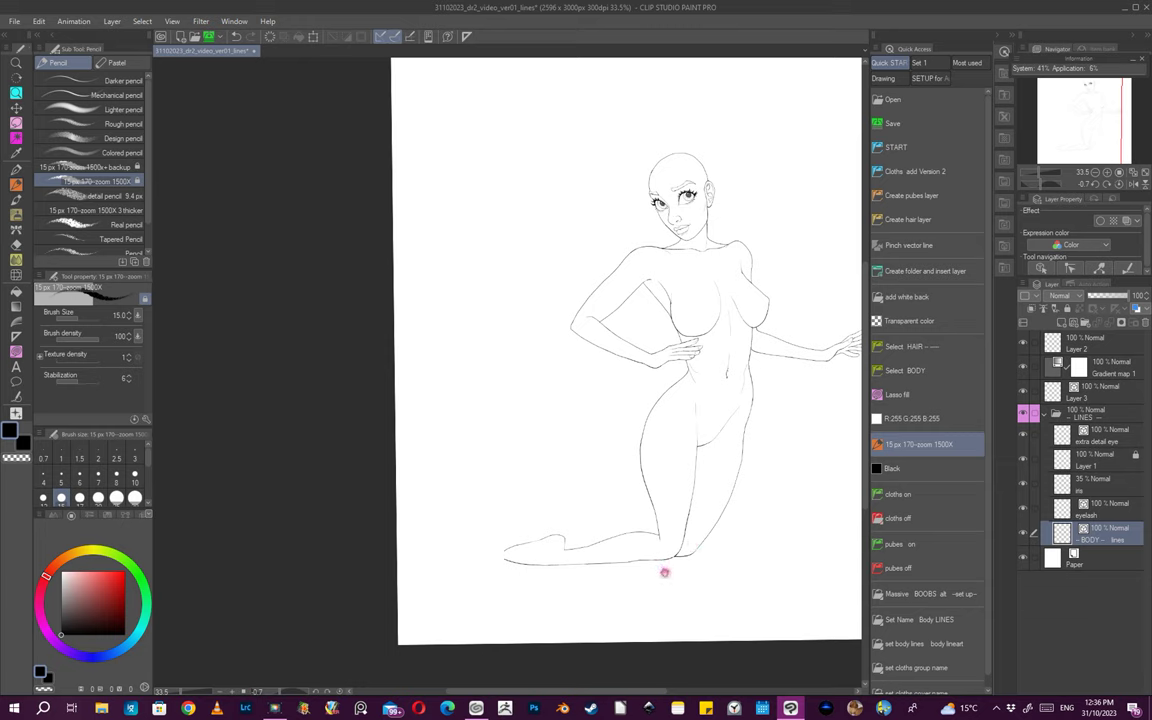
# - Lasso the knees and lower legs, move them down to lengthen the thighs, and clear the selection
pyautogui.moveTo(676, 562); pyautogui.dragTo(676, 507)
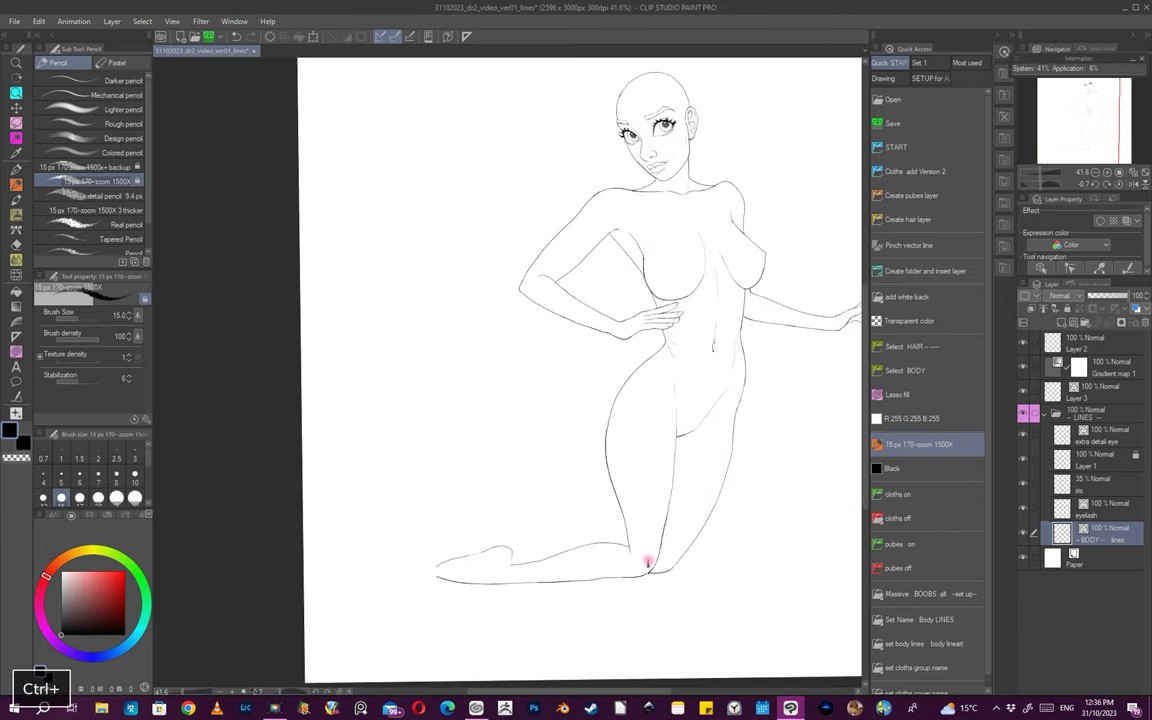
pyautogui.scroll(-2, 697, 547)
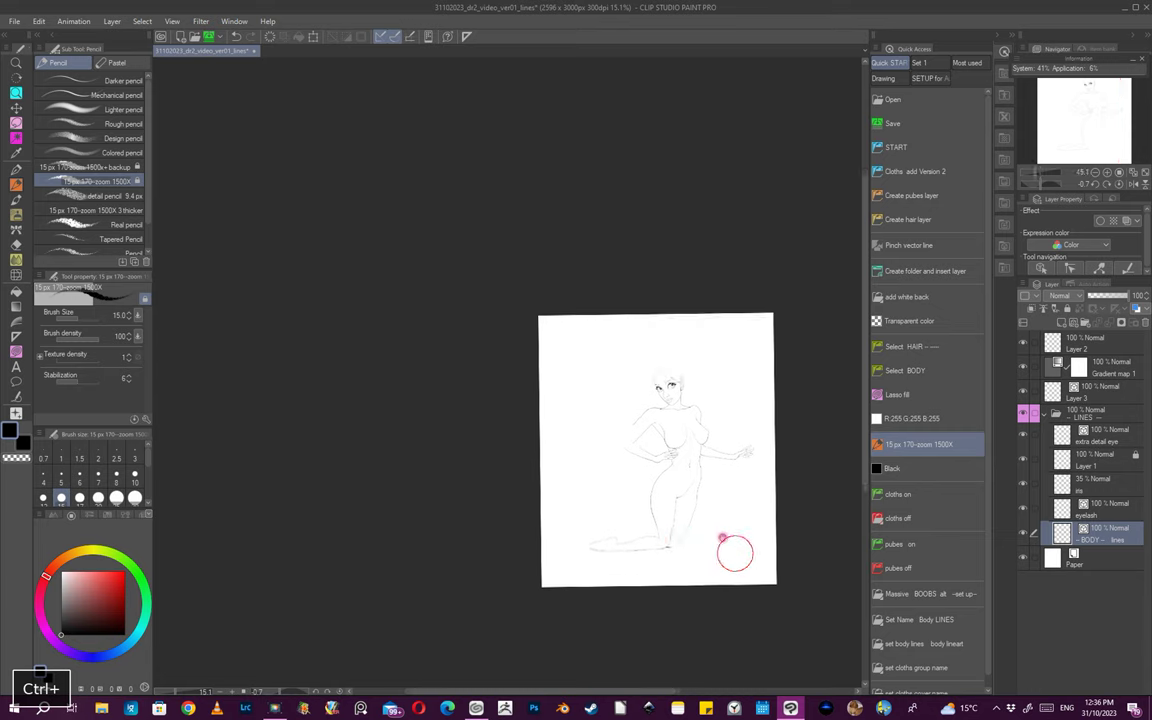
pyautogui.scroll(3, 663, 543)
pyautogui.scroll(-3, 674, 535)
pyautogui.scroll(2, 663, 532)
pyautogui.scroll(-2, 705, 537)
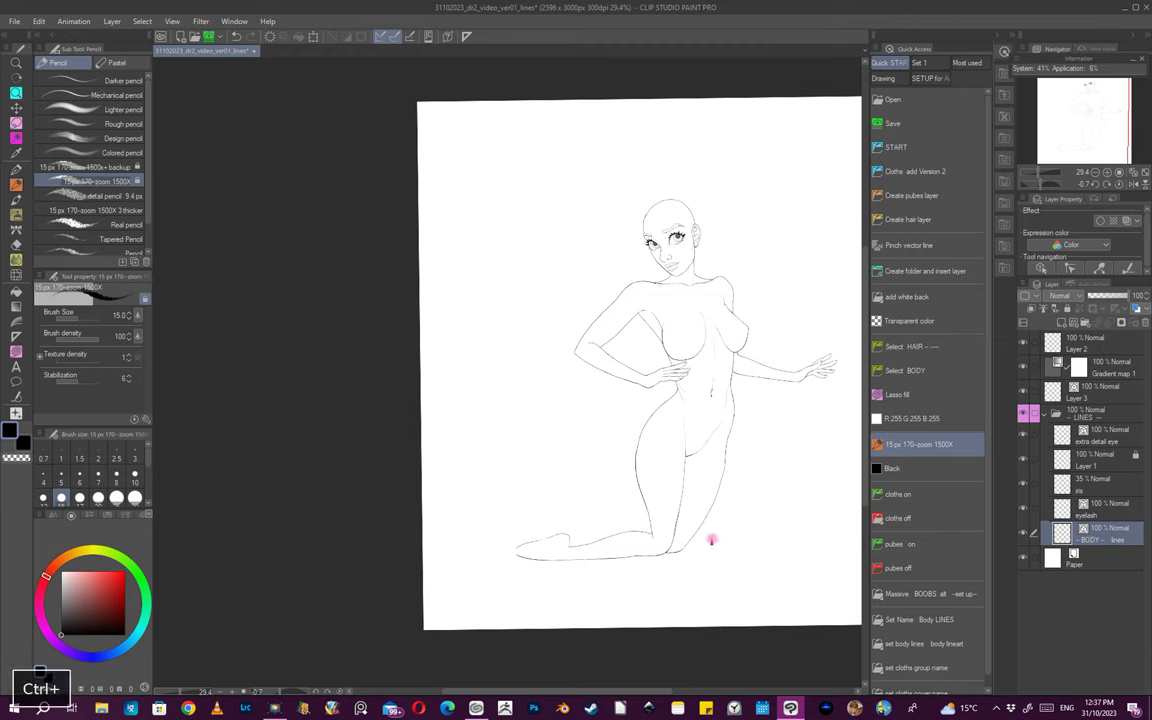
pyautogui.press('m')
pyautogui.moveTo(594, 587)
pyautogui.mouseDown()
pyautogui.moveTo(671, 527)
pyautogui.moveTo(690, 582)
pyautogui.moveTo(690, 526)
pyautogui.mouseUp()
pyautogui.hotkey('ctrl', 't')
pyautogui.press('space')
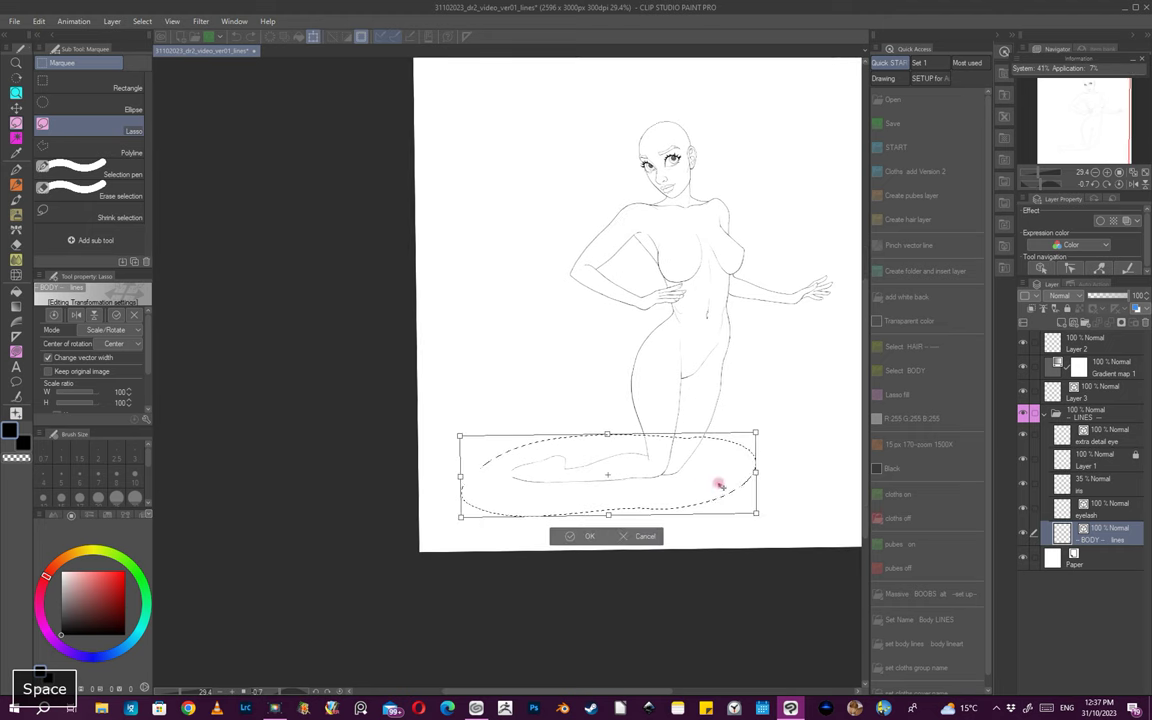
pyautogui.moveTo(697, 489); pyautogui.dragTo(698, 508)
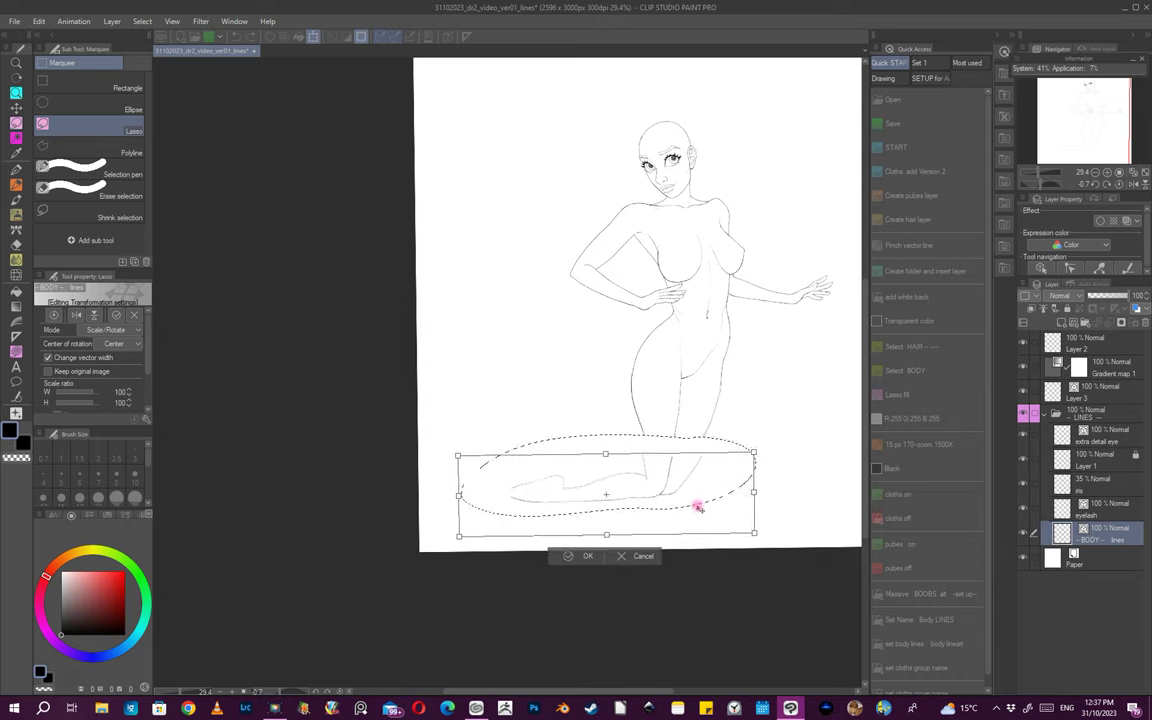
pyautogui.moveTo(698, 507); pyautogui.dragTo(697, 506)
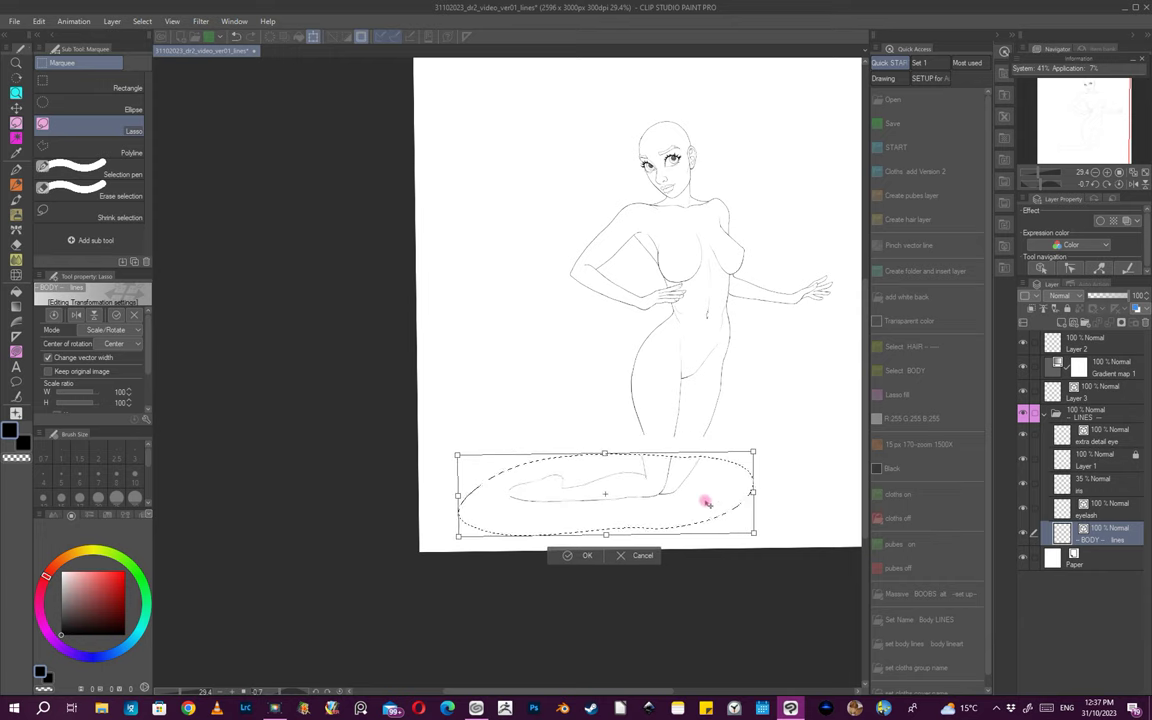
pyautogui.click(585, 557)
pyautogui.hotkey('ctrl', 'd')
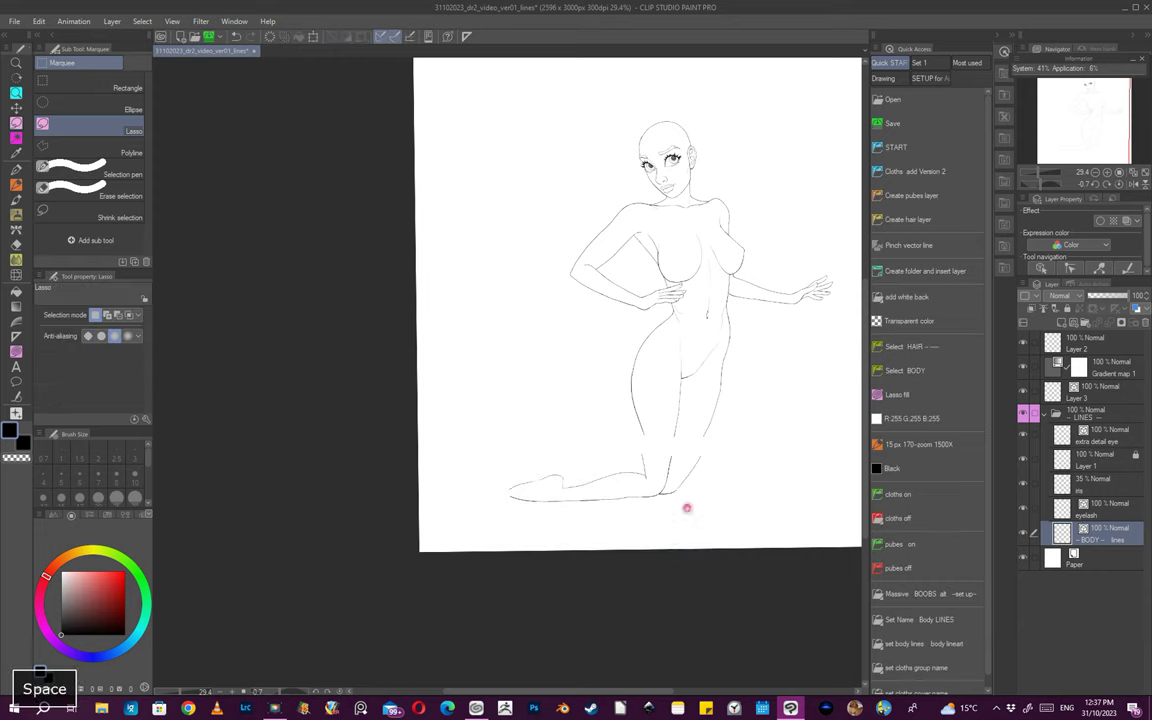
# - Bridge the gap in the line between the thighs above the knee with the 15 px pencil
pyautogui.moveTo(687, 453); pyautogui.dragTo(735, 460)
pyautogui.moveTo(732, 366); pyautogui.dragTo(550, 522)
pyautogui.moveTo(612, 546); pyautogui.dragTo(620, 583)
pyautogui.moveTo(609, 520); pyautogui.dragTo(684, 548)
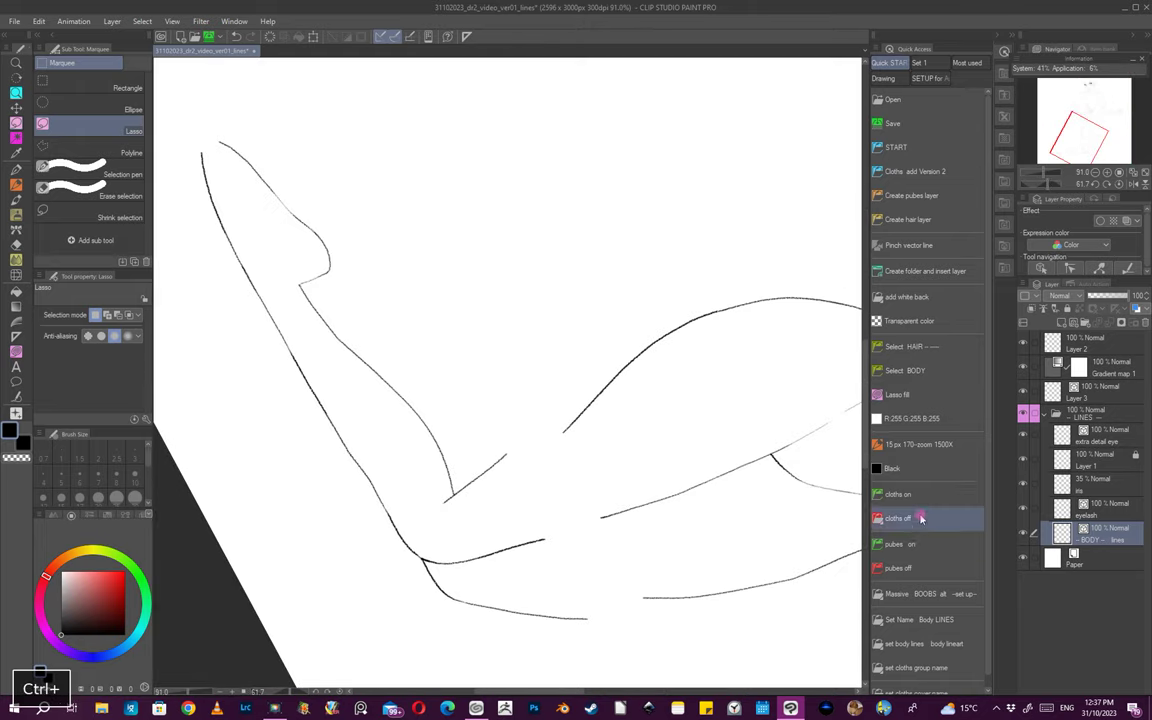
pyautogui.click(945, 444)
pyautogui.moveTo(540, 532); pyautogui.dragTo(613, 537)
pyautogui.moveTo(498, 556)
pyautogui.mouseDown()
pyautogui.moveTo(480, 556)
pyautogui.moveTo(548, 535)
pyautogui.mouseUp()
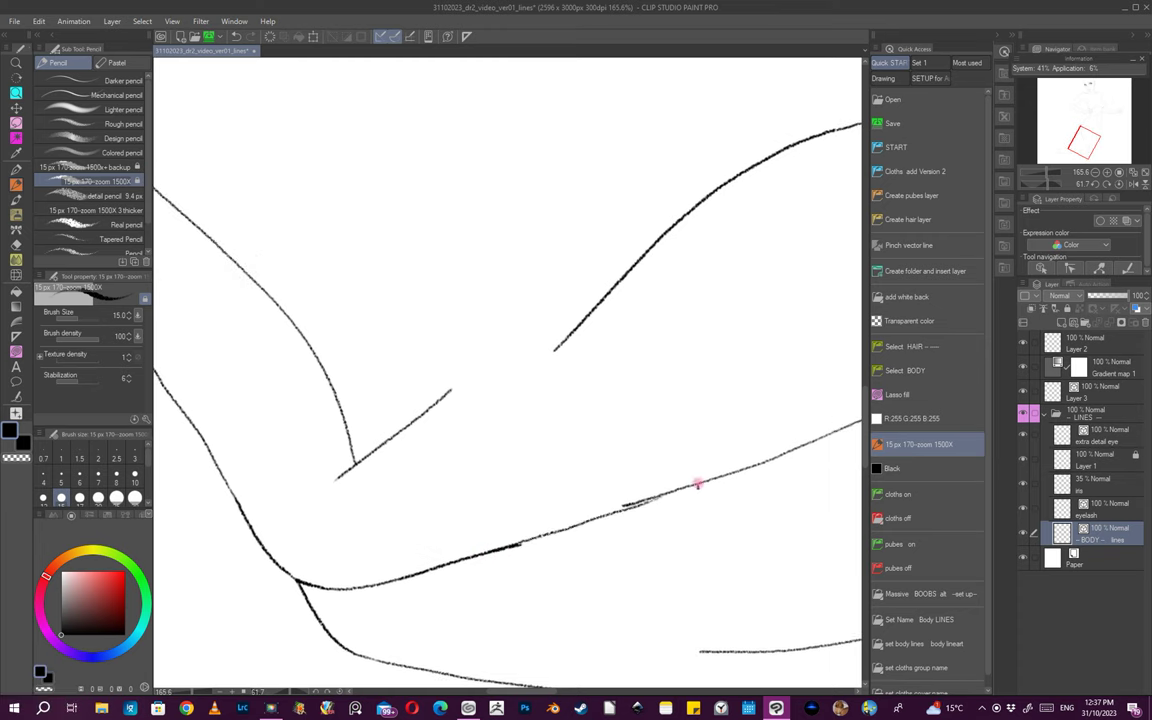
pyautogui.scroll(-5, 708, 492)
pyautogui.moveTo(704, 514)
pyautogui.mouseDown()
pyautogui.moveTo(514, 509)
pyautogui.moveTo(547, 496)
pyautogui.mouseUp()
pyautogui.scroll(5, 516, 512)
pyautogui.hotkey('ctrl', 'z')
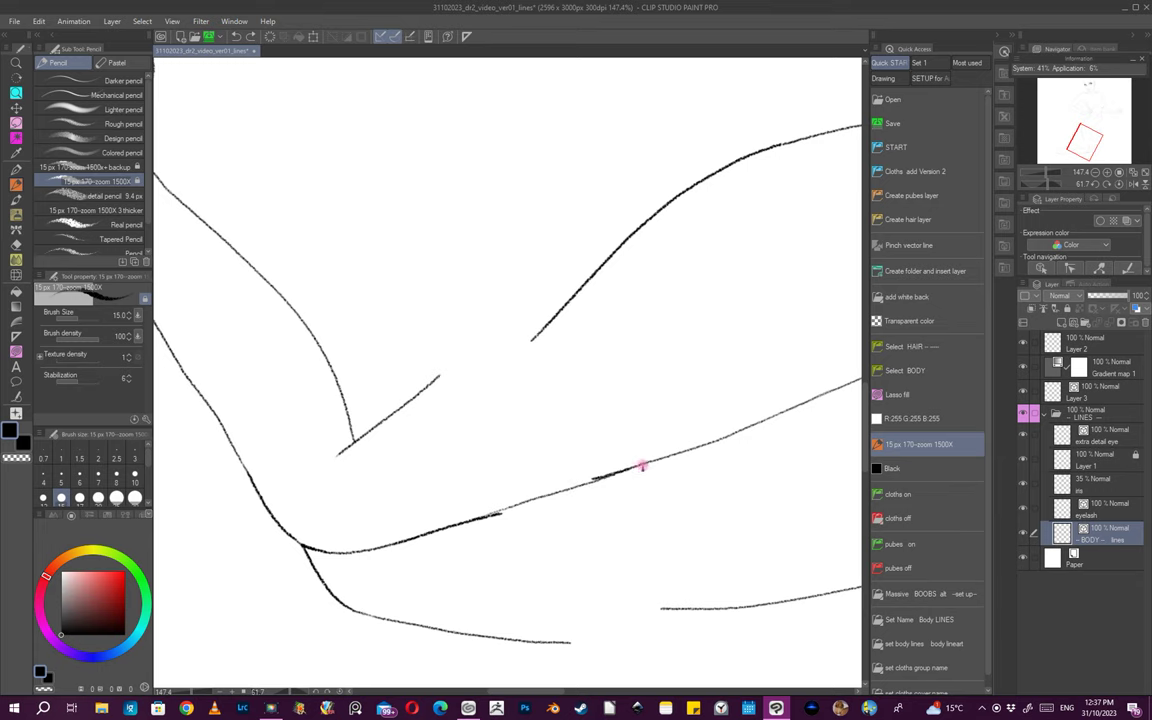
# - Erase the overlapping line ends where the line between the thighs was rejoined
pyautogui.press('e')
pyautogui.click(650, 458)
pyautogui.hotkey('ctrl', '-')
pyautogui.hotkey('ctrl', 'z')
pyautogui.hotkey('ctrl', '+')
pyautogui.hotkey('ctrl', '+')
pyautogui.hotkey('ctrl', 'z')
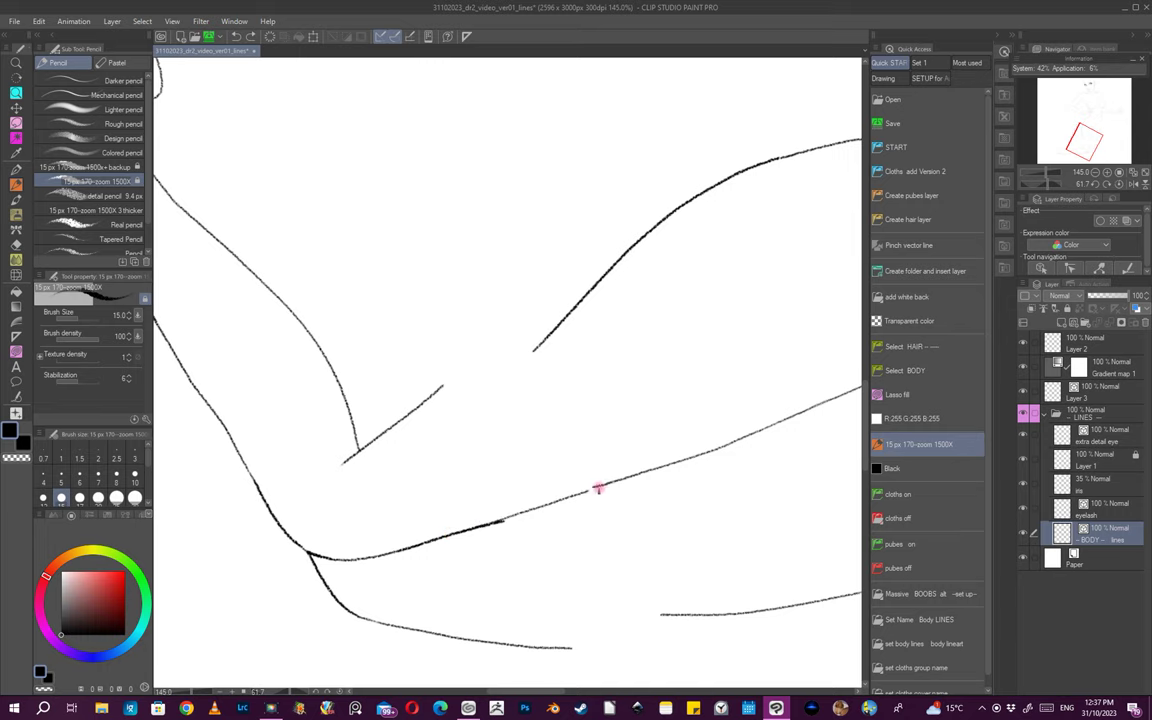
pyautogui.press('e')
pyautogui.moveTo(610, 498)
pyautogui.mouseDown()
pyautogui.moveTo(622, 474)
pyautogui.moveTo(550, 525)
pyautogui.moveTo(645, 237)
pyautogui.moveTo(441, 207)
pyautogui.mouseUp()
pyautogui.hotkey('ctrl', 'z')
pyautogui.press('e')
pyautogui.moveTo(538, 276); pyautogui.dragTo(622, 376)
# - Redraw the upper part of the line between the thighs so it joins the section coming from the knee
pyautogui.moveTo(477, 471); pyautogui.dragTo(504, 463)
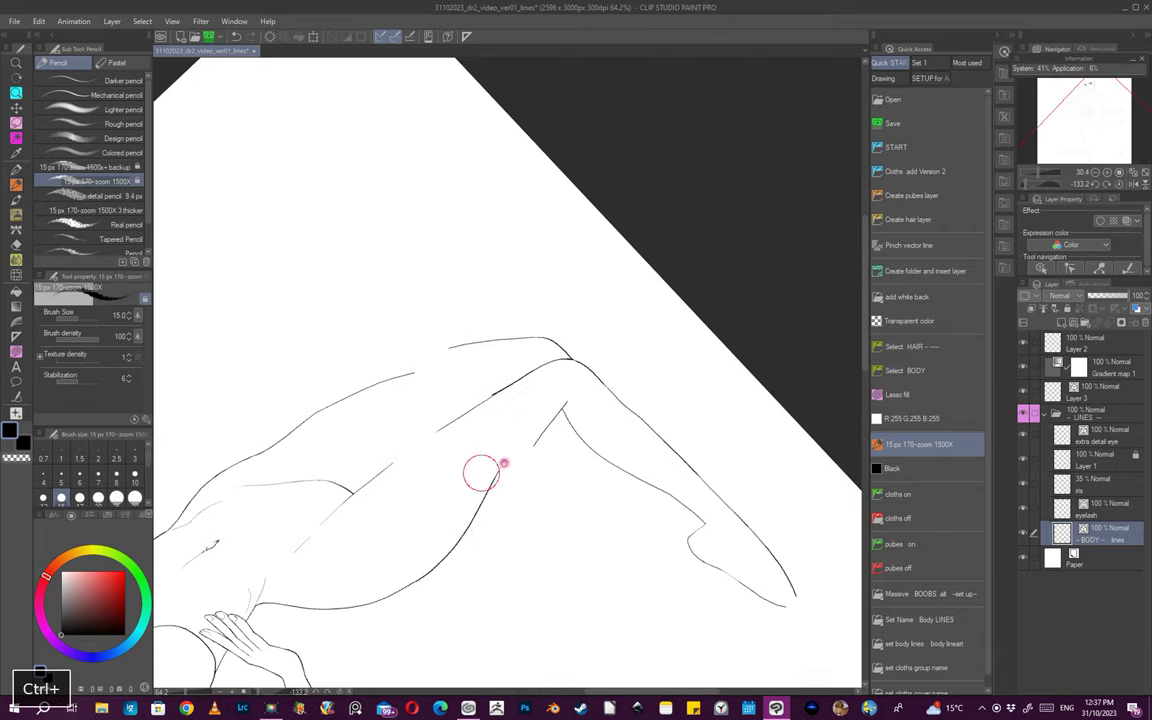
pyautogui.moveTo(670, 468)
pyautogui.mouseDown()
pyautogui.moveTo(676, 496)
pyautogui.moveTo(618, 524)
pyautogui.mouseUp()
pyautogui.moveTo(501, 447)
pyautogui.mouseDown()
pyautogui.moveTo(545, 470)
pyautogui.moveTo(677, 485)
pyautogui.mouseUp()
pyautogui.press('e')
pyautogui.moveTo(682, 437)
pyautogui.mouseDown()
pyautogui.moveTo(732, 437)
pyautogui.moveTo(694, 432)
pyautogui.moveTo(627, 455)
pyautogui.mouseUp()
pyautogui.moveTo(497, 464); pyautogui.dragTo(552, 454)
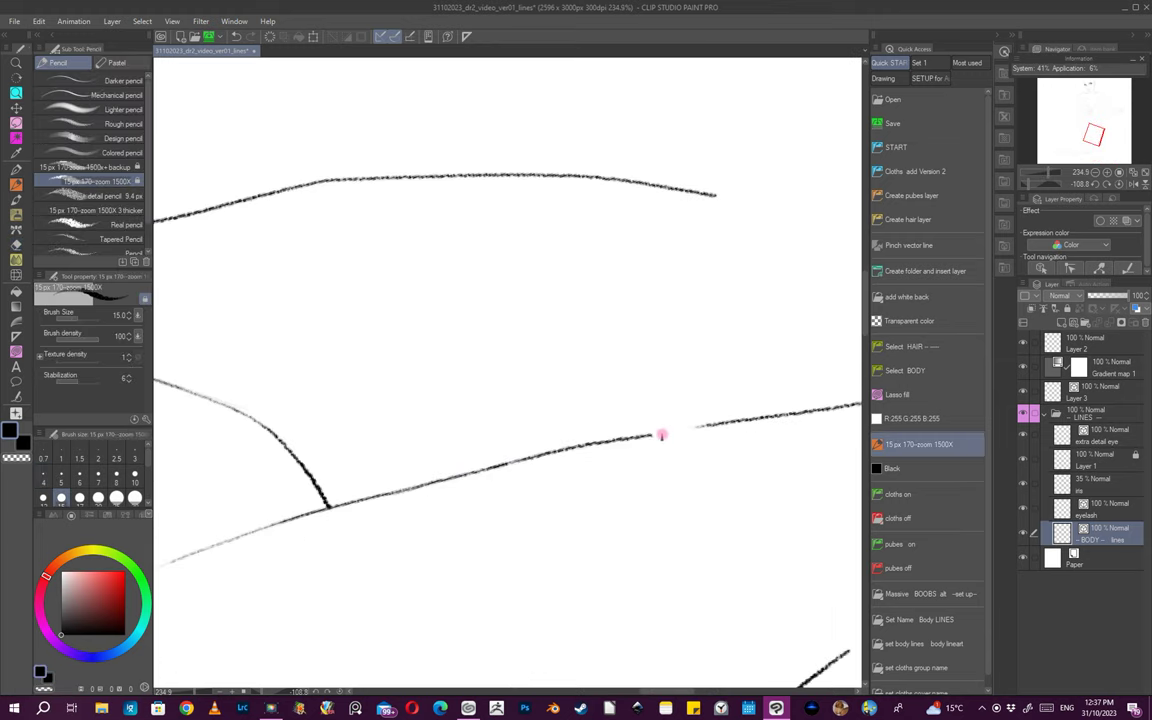
pyautogui.press('space')
pyautogui.moveTo(808, 436); pyautogui.dragTo(628, 451)
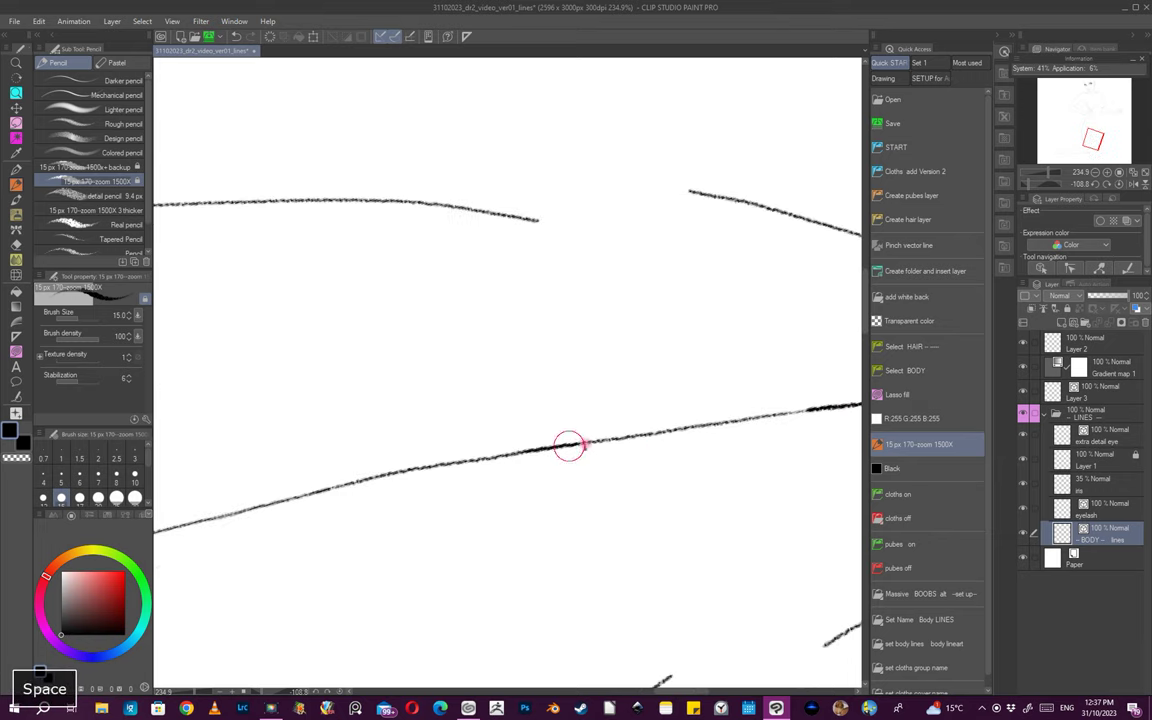
pyautogui.hotkey('ctrl', 'space')
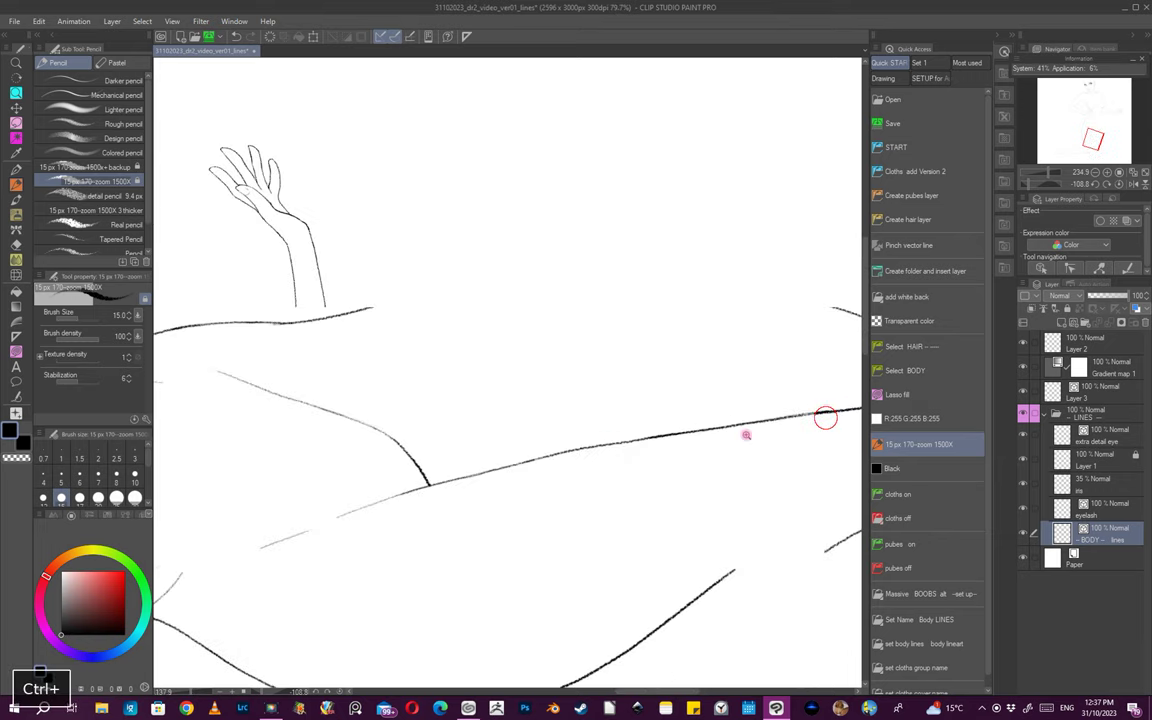
# - Redraw the calf's upper contour from the back of the knee to the calf with the 15 px pencil
pyautogui.moveTo(664, 433); pyautogui.dragTo(350, 472)
pyautogui.hotkey('shift', 'space')
pyautogui.moveTo(766, 419)
pyautogui.mouseDown()
pyautogui.moveTo(581, 530)
pyautogui.moveTo(431, 517)
pyautogui.moveTo(694, 473)
pyautogui.moveTo(722, 491)
pyautogui.moveTo(527, 586)
pyautogui.moveTo(467, 488)
pyautogui.moveTo(517, 532)
pyautogui.moveTo(371, 474)
pyautogui.moveTo(478, 451)
pyautogui.mouseUp()
pyautogui.hotkey('ctrl', 'z')
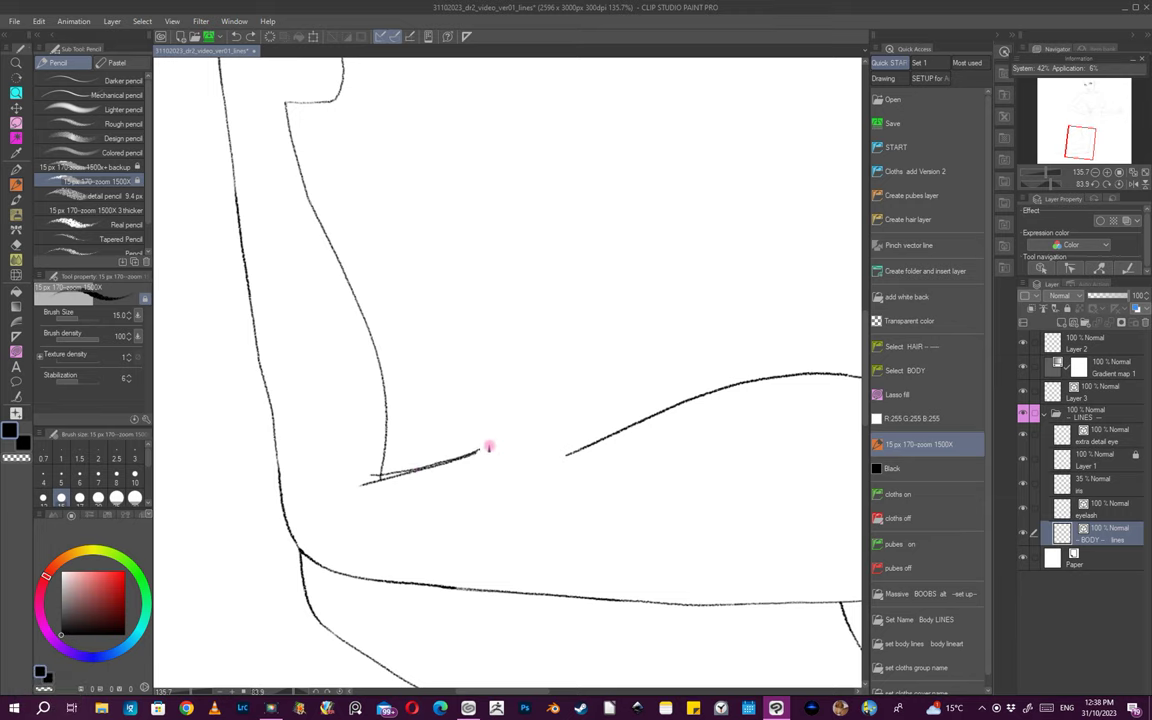
pyautogui.moveTo(800, 378); pyautogui.dragTo(656, 388)
pyautogui.moveTo(584, 498); pyautogui.dragTo(530, 508)
pyautogui.moveTo(509, 447); pyautogui.dragTo(481, 488)
pyautogui.moveTo(412, 463); pyautogui.dragTo(433, 455)
pyautogui.hotkey('ctrl', 'z')
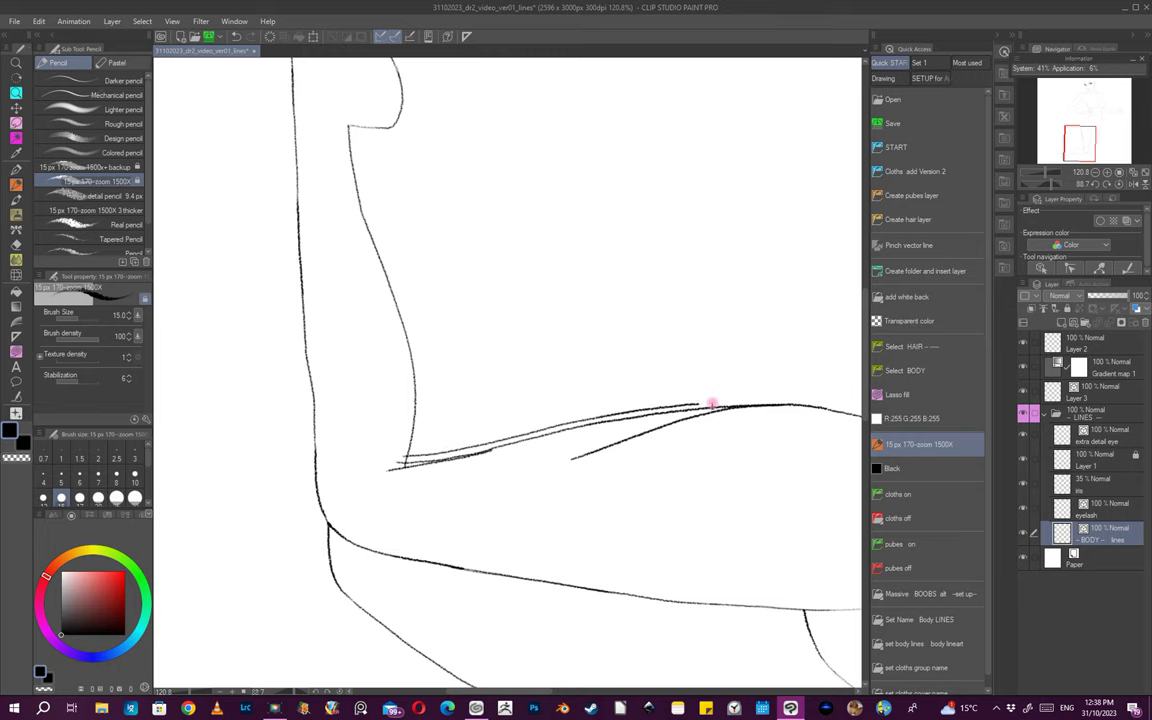
pyautogui.moveTo(775, 404); pyautogui.dragTo(830, 411)
# - Redraw the lower end of the back thigh line and erase the overlapping line ends at the back of the knee
pyautogui.moveTo(766, 442); pyautogui.dragTo(716, 440)
pyautogui.moveTo(750, 426)
pyautogui.mouseDown()
pyautogui.moveTo(784, 337)
pyautogui.moveTo(740, 222)
pyautogui.mouseUp()
pyautogui.moveTo(798, 222)
pyautogui.mouseDown()
pyautogui.moveTo(756, 347)
pyautogui.moveTo(620, 290)
pyautogui.moveTo(735, 300)
pyautogui.mouseUp()
pyautogui.press('e')
pyautogui.moveTo(576, 284); pyautogui.dragTo(541, 299)
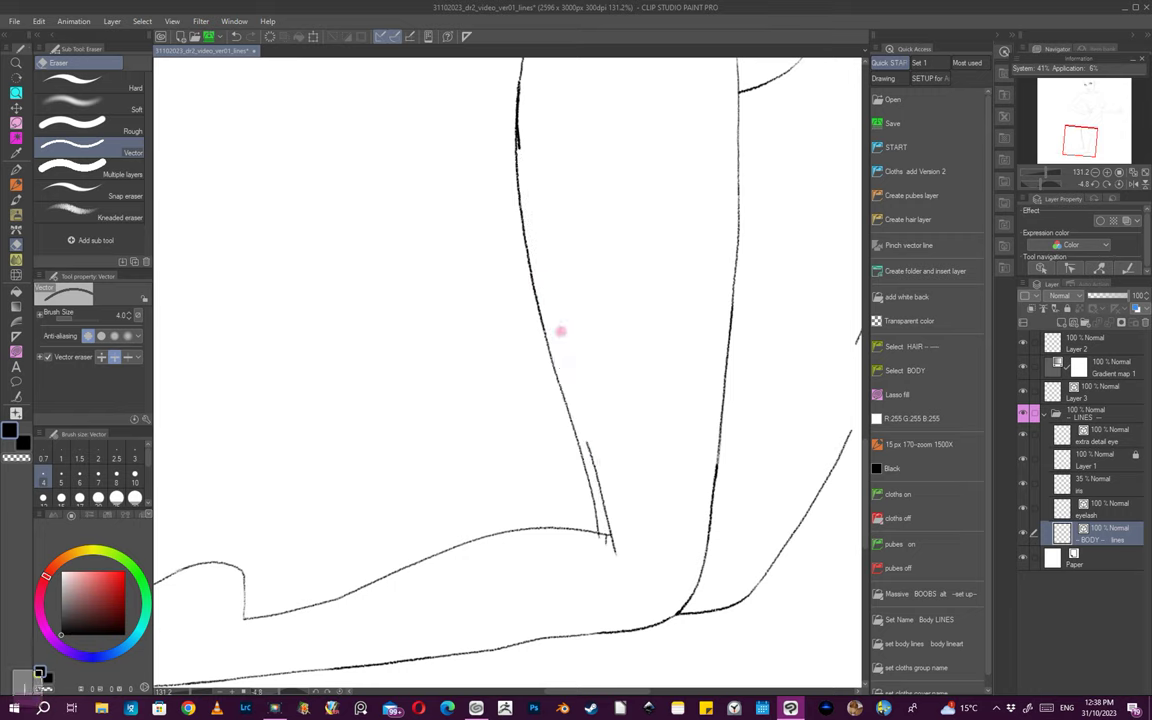
pyautogui.moveTo(599, 494); pyautogui.dragTo(609, 514)
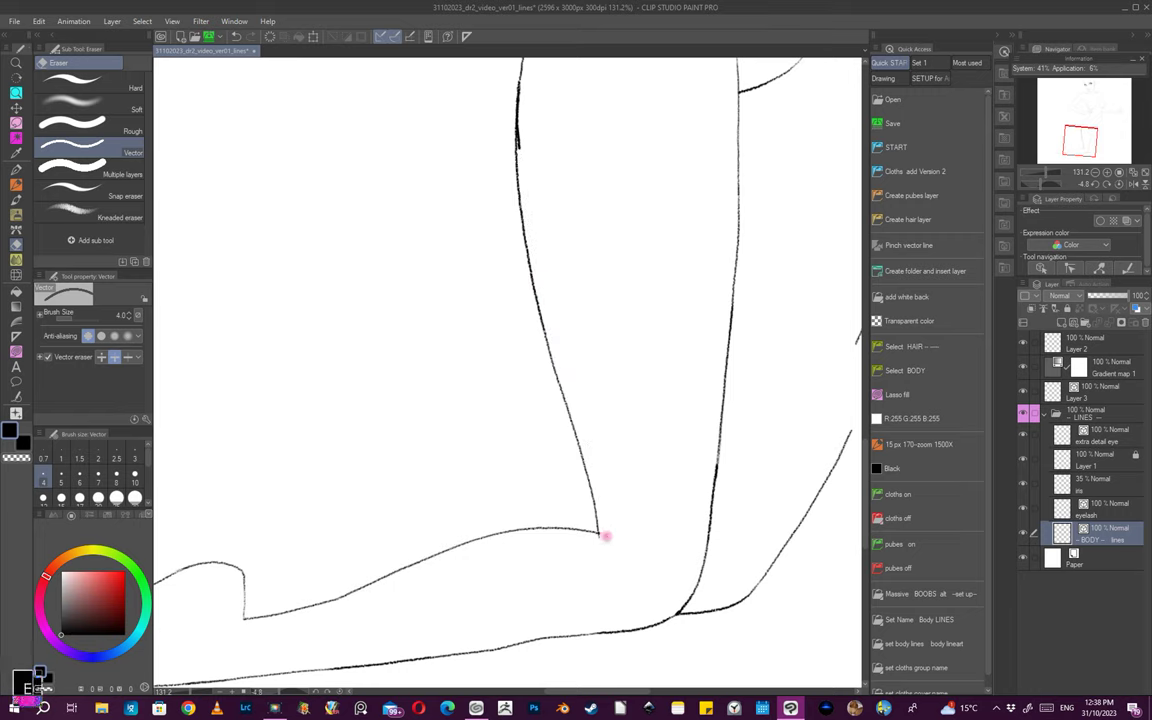
pyautogui.moveTo(520, 141); pyautogui.dragTo(520, 148)
# - Retouch the join in the back thigh's long curve with the 15 px pencil
pyautogui.press('p')
pyautogui.moveTo(597, 180)
pyautogui.mouseDown()
pyautogui.moveTo(594, 206)
pyautogui.moveTo(510, 215)
pyautogui.mouseUp()
pyautogui.moveTo(683, 298); pyautogui.dragTo(663, 432)
pyautogui.moveTo(676, 353)
pyautogui.mouseDown()
pyautogui.moveTo(624, 407)
pyautogui.moveTo(661, 429)
pyautogui.moveTo(650, 450)
pyautogui.moveTo(629, 399)
pyautogui.mouseUp()
pyautogui.scroll(8, 629, 399)
pyautogui.press('e')
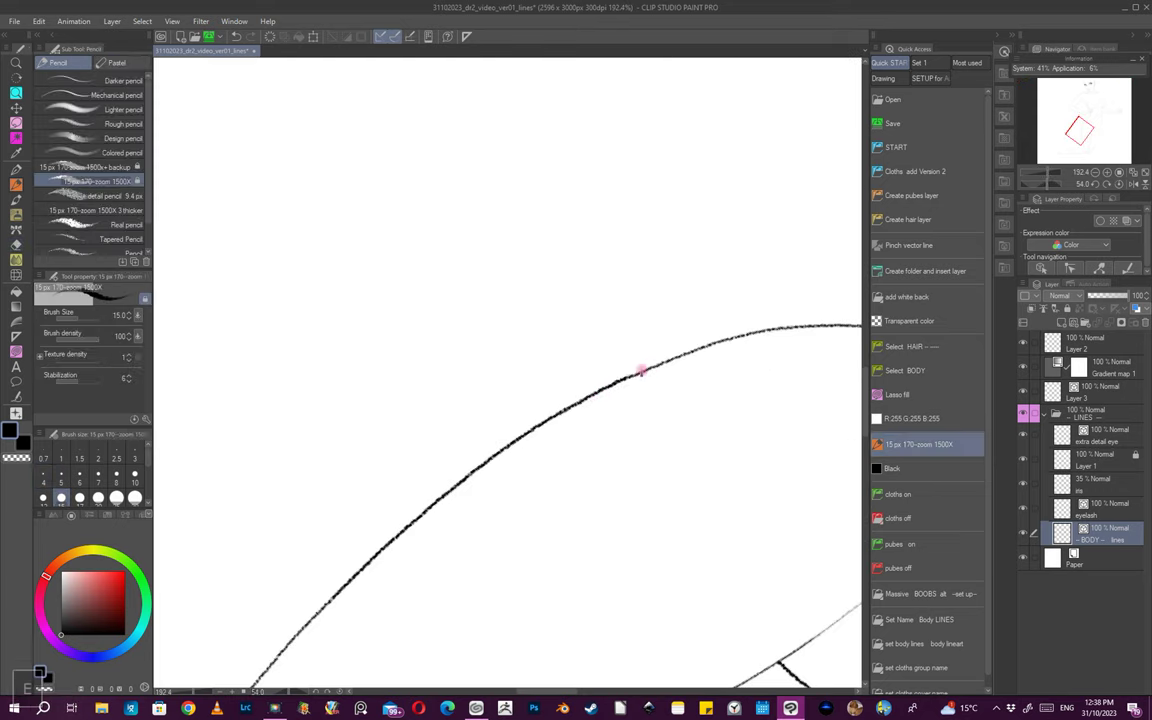
# - Redraw the far thigh's front line down to the knee and erase the old line ends
pyautogui.scroll(-10, 640, 373)
pyautogui.moveTo(558, 452); pyautogui.dragTo(692, 298)
pyautogui.moveTo(683, 212); pyautogui.dragTo(659, 412)
pyautogui.scroll(4, 629, 425)
pyautogui.scroll(3, 659, 412)
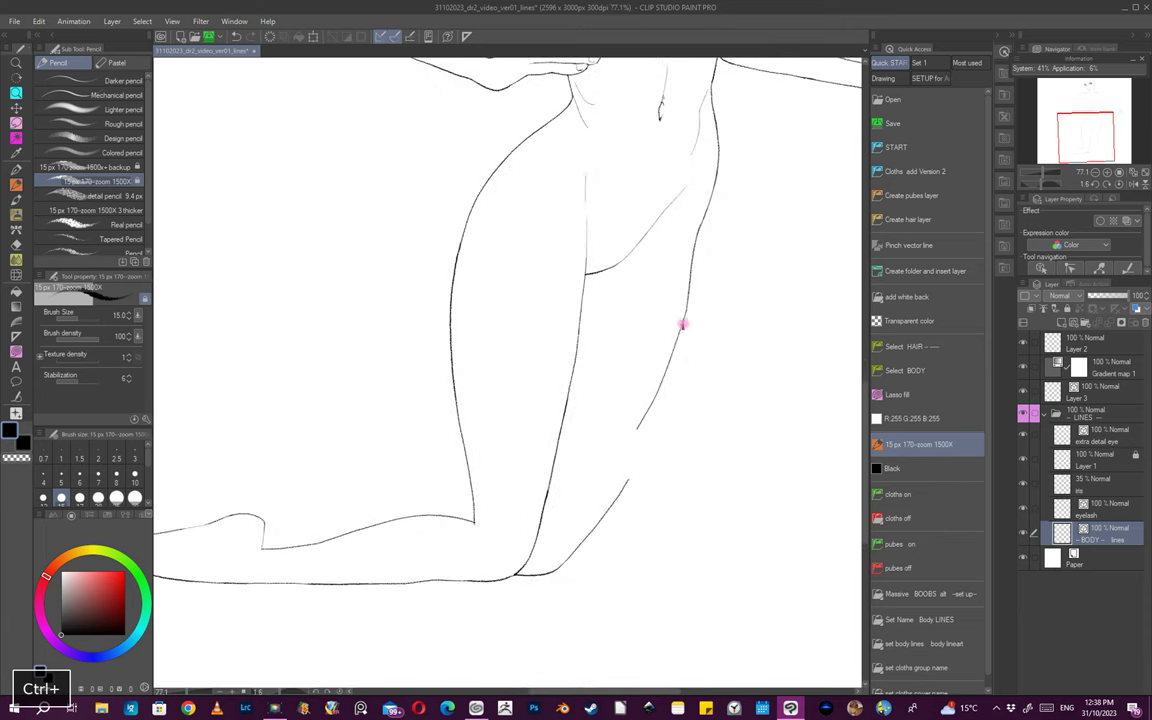
pyautogui.scroll(1, 684, 318)
pyautogui.moveTo(683, 317); pyautogui.dragTo(668, 374)
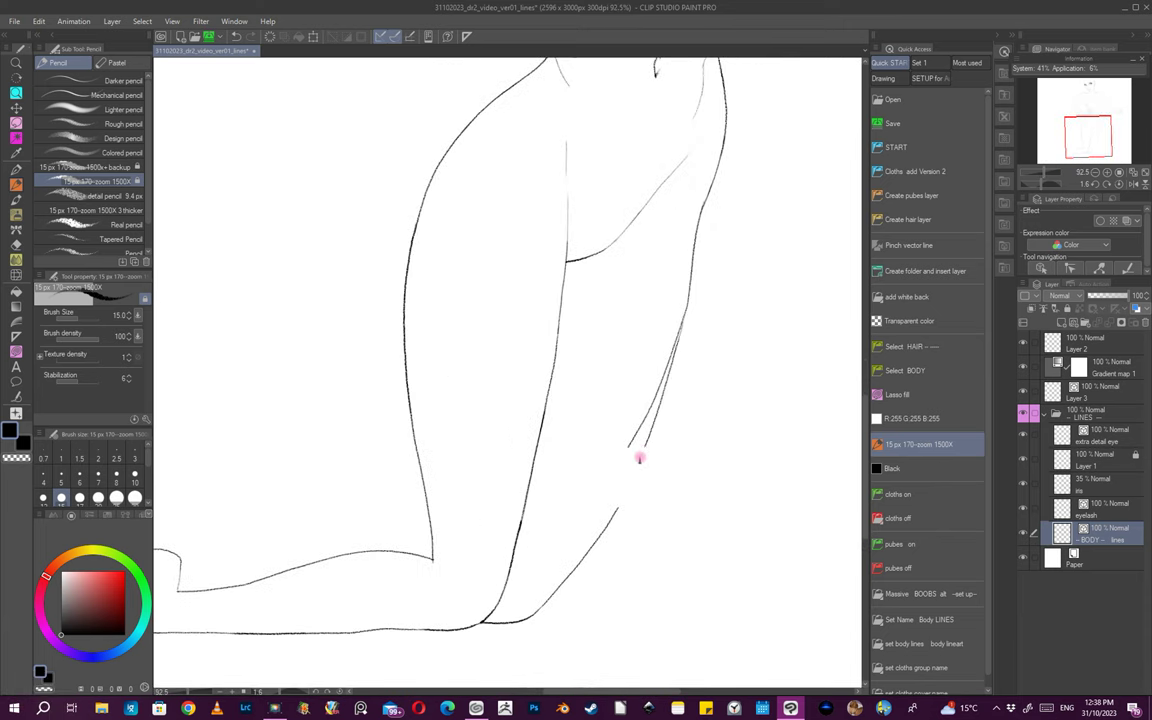
pyautogui.press('e')
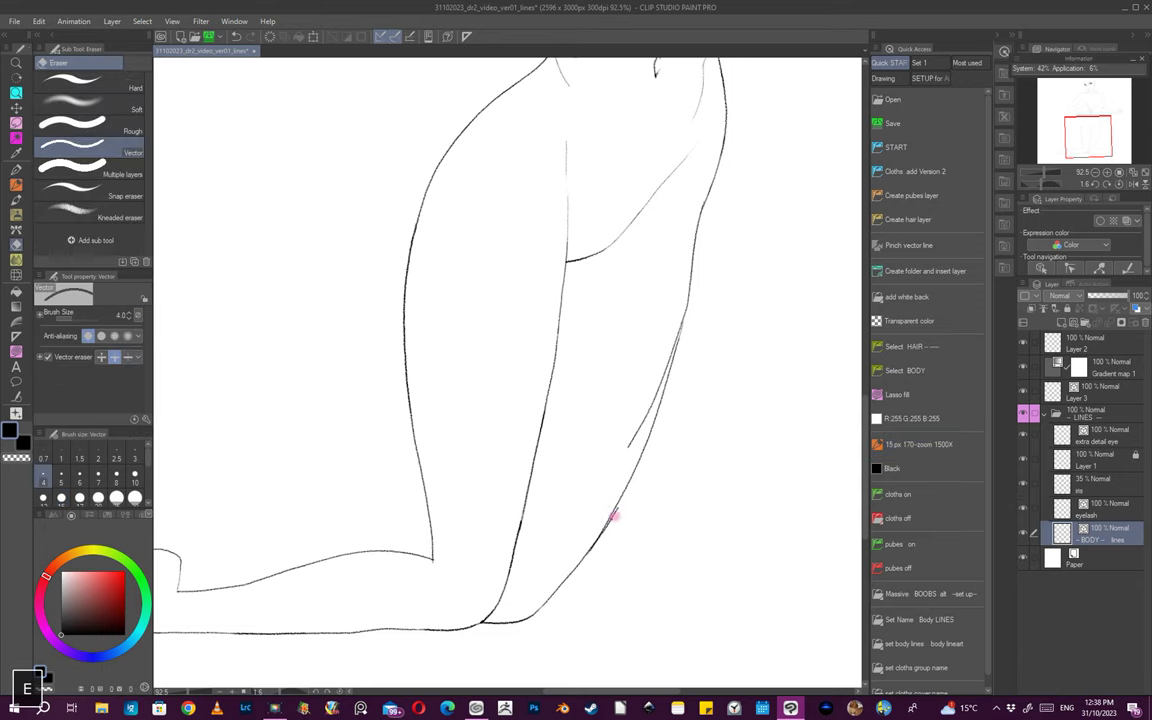
pyautogui.moveTo(638, 427); pyautogui.dragTo(661, 401)
# - Retouch the faint join in the far thigh's front line above the knee with the 15 px pencil
pyautogui.press('p')
pyautogui.scroll(-7, 716, 430)
pyautogui.moveTo(729, 460)
pyautogui.mouseDown()
pyautogui.moveTo(591, 553)
pyautogui.moveTo(591, 535)
pyautogui.moveTo(648, 507)
pyautogui.mouseUp()
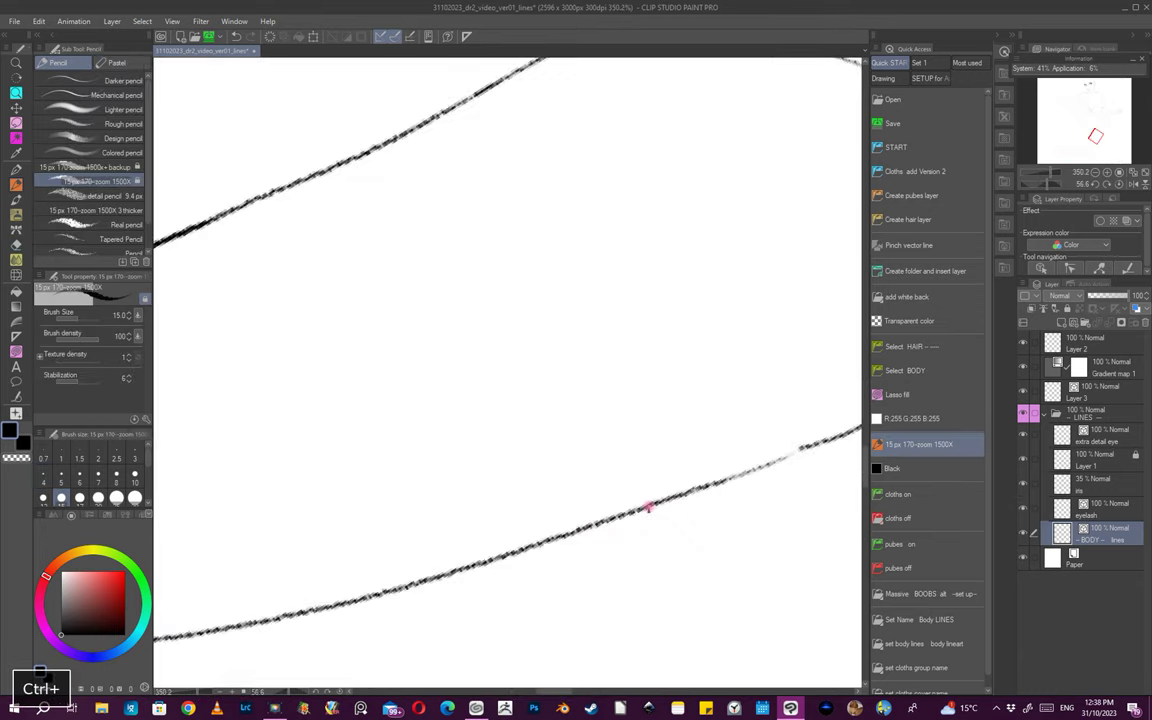
pyautogui.hotkey('ctrl', 'z')
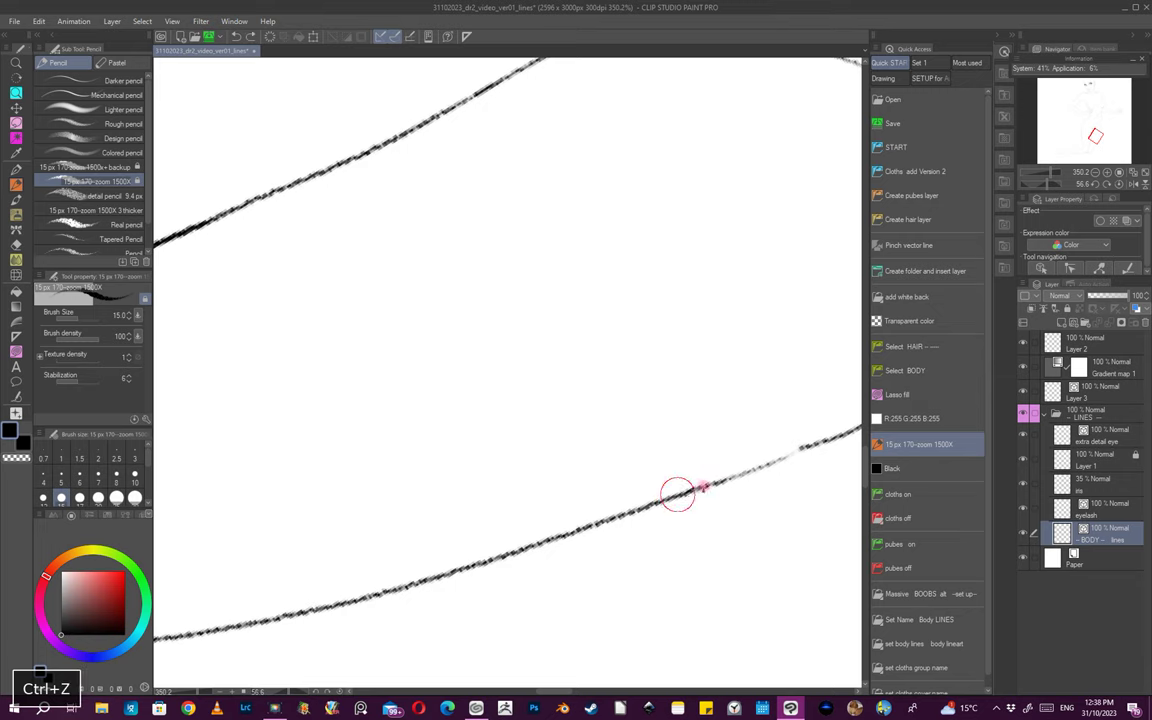
pyautogui.moveTo(703, 487)
pyautogui.mouseDown()
pyautogui.moveTo(818, 445)
pyautogui.moveTo(568, 566)
pyautogui.moveTo(718, 392)
pyautogui.moveTo(687, 449)
pyautogui.mouseUp()
pyautogui.press('e')
pyautogui.moveTo(614, 496); pyautogui.dragTo(674, 514)
pyautogui.hotkey('ctrl', 'z')
pyautogui.moveTo(689, 409); pyautogui.dragTo(730, 399)
# - Draw the outline of the nearest toe at the open tip of the foot, undoing the unsuitable strokes
pyautogui.moveTo(712, 496)
pyautogui.mouseDown()
pyautogui.moveTo(726, 469)
pyautogui.moveTo(725, 524)
pyautogui.moveTo(707, 566)
pyautogui.moveTo(748, 430)
pyautogui.moveTo(612, 561)
pyautogui.moveTo(743, 275)
pyautogui.moveTo(697, 185)
pyautogui.moveTo(701, 469)
pyautogui.moveTo(663, 417)
pyautogui.moveTo(681, 442)
pyautogui.moveTo(652, 449)
pyautogui.mouseUp()
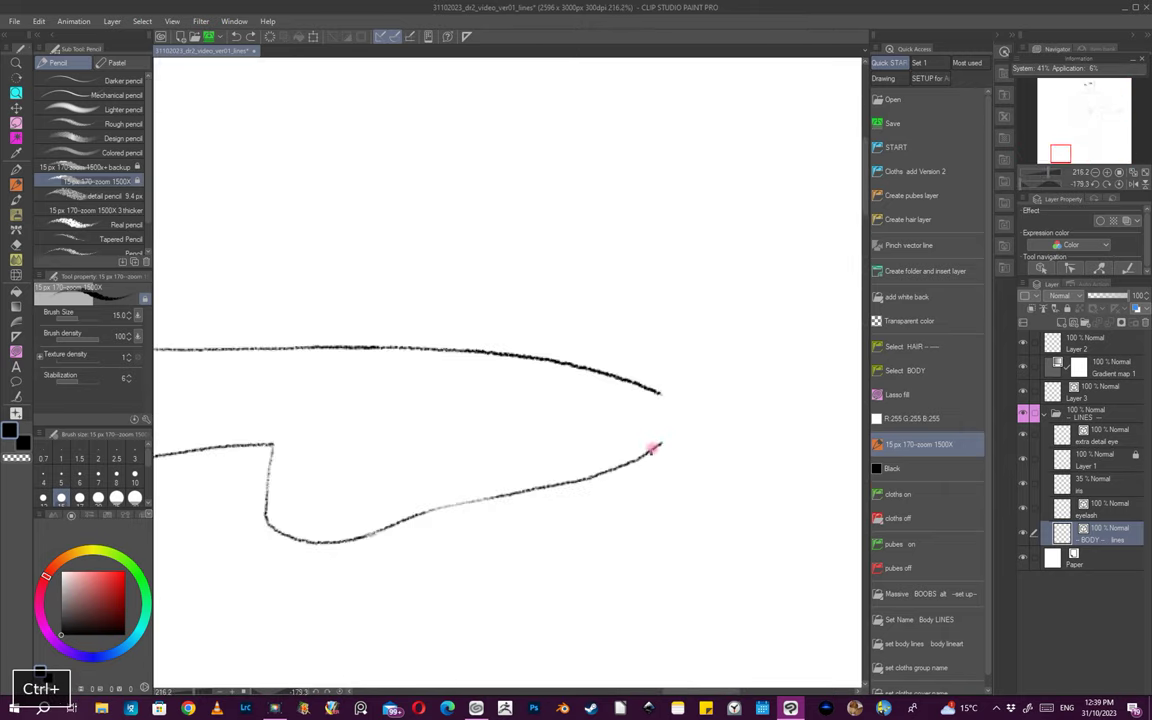
pyautogui.hotkey('ctrl', 'z')
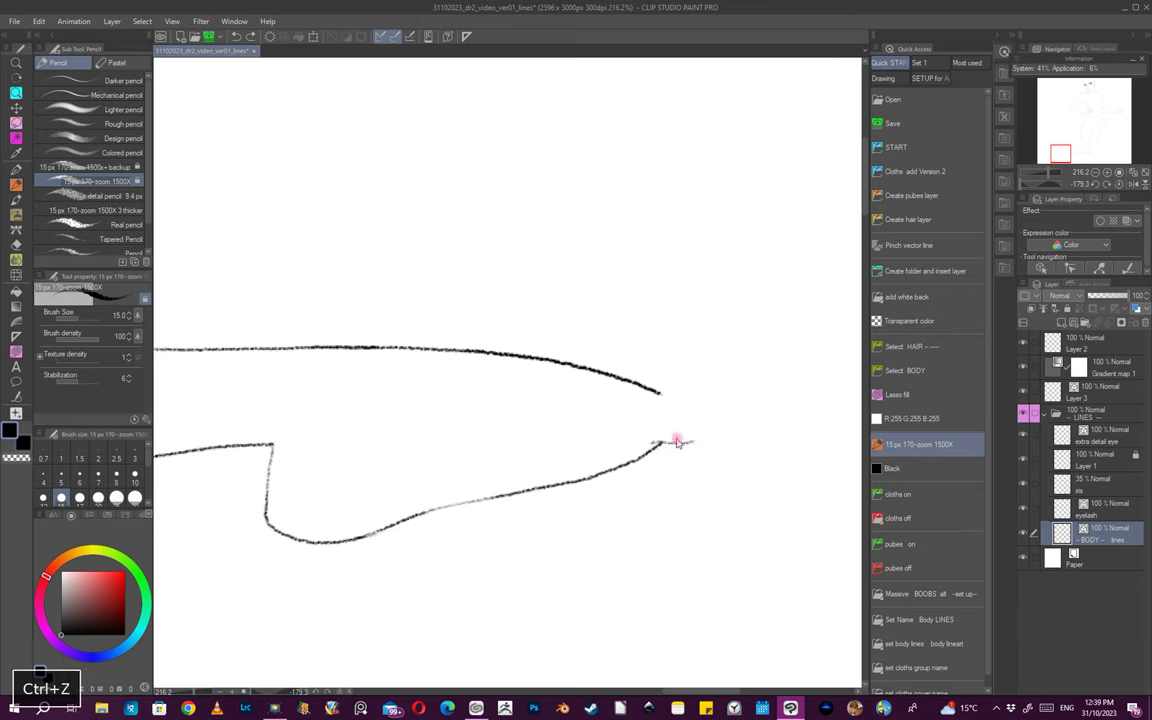
pyautogui.hotkey('ctrl', 'z')
pyautogui.moveTo(655, 444); pyautogui.dragTo(716, 440)
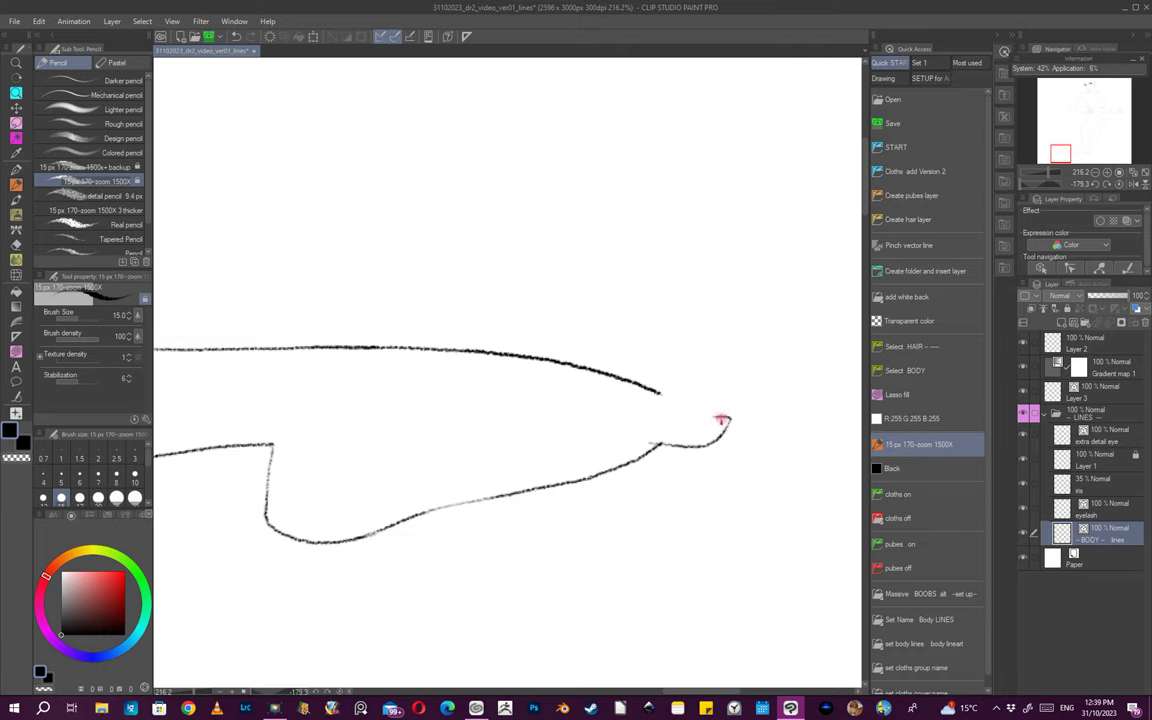
pyautogui.scroll(-5, 697, 458)
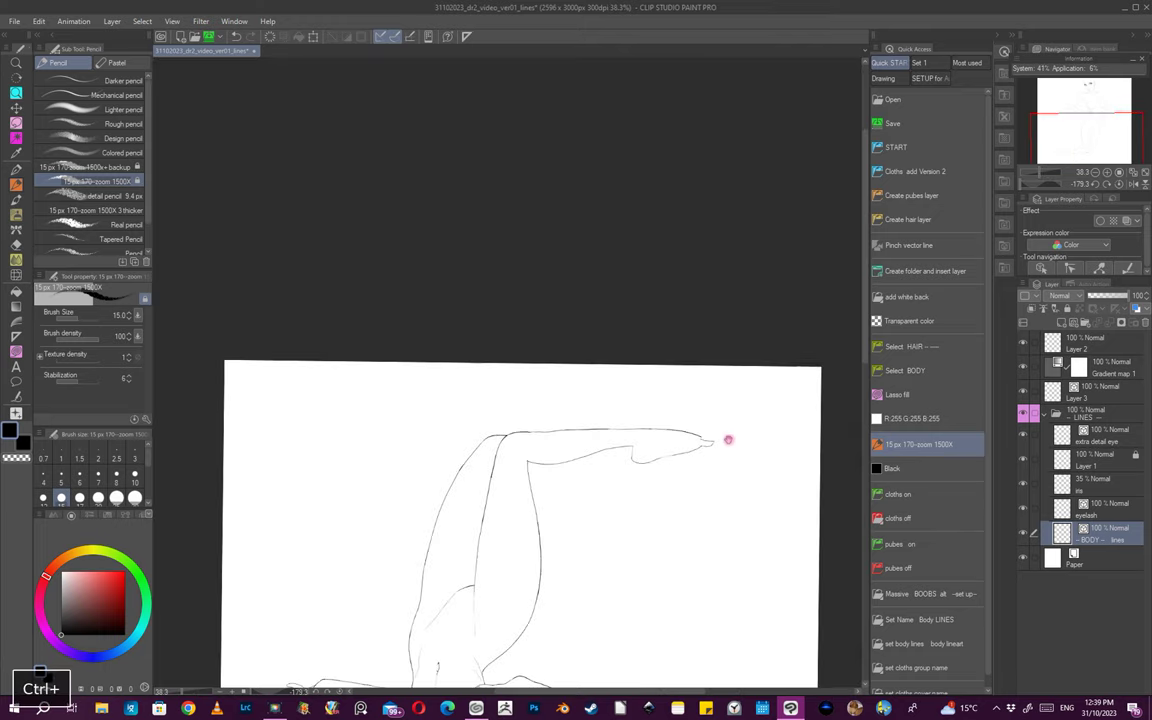
pyautogui.scroll(5, 705, 432)
pyautogui.hotkey('ctrl', 'z')
pyautogui.hotkey('ctrl', 'z')
pyautogui.moveTo(726, 484); pyautogui.dragTo(700, 461)
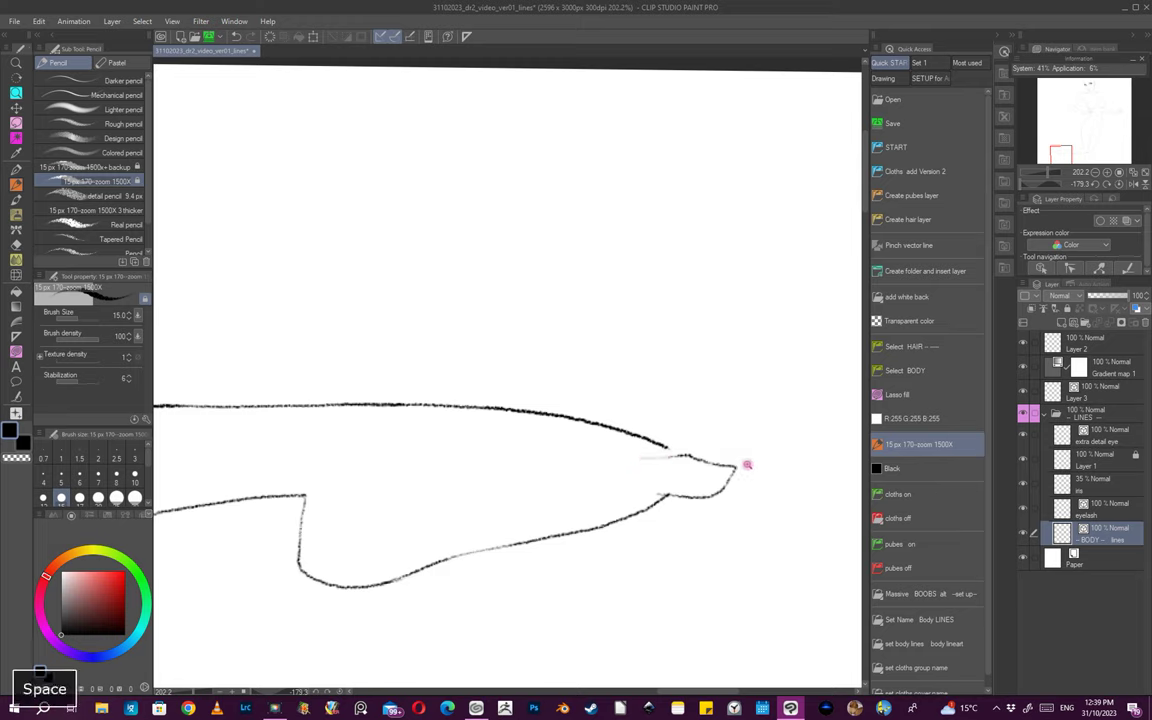
# - Draw the remaining toes as overlapping outlines behind the nearest toe, joining them to the instep line
pyautogui.scroll(3, 753, 460)
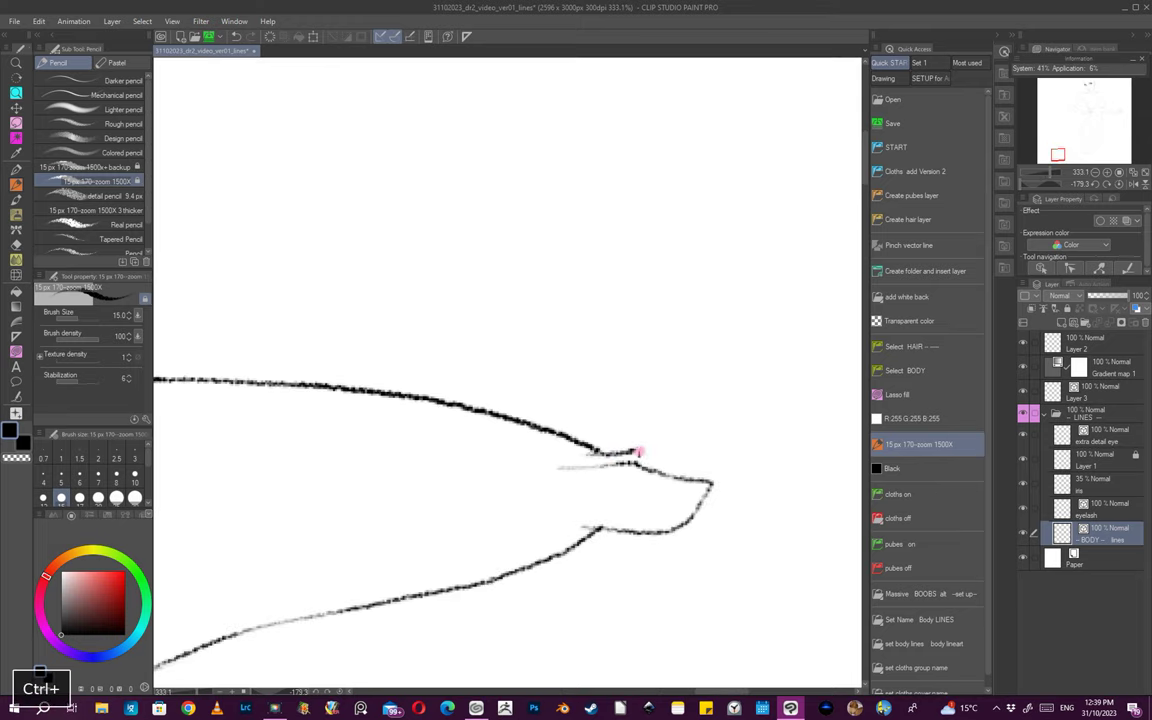
pyautogui.moveTo(638, 452); pyautogui.dragTo(665, 458)
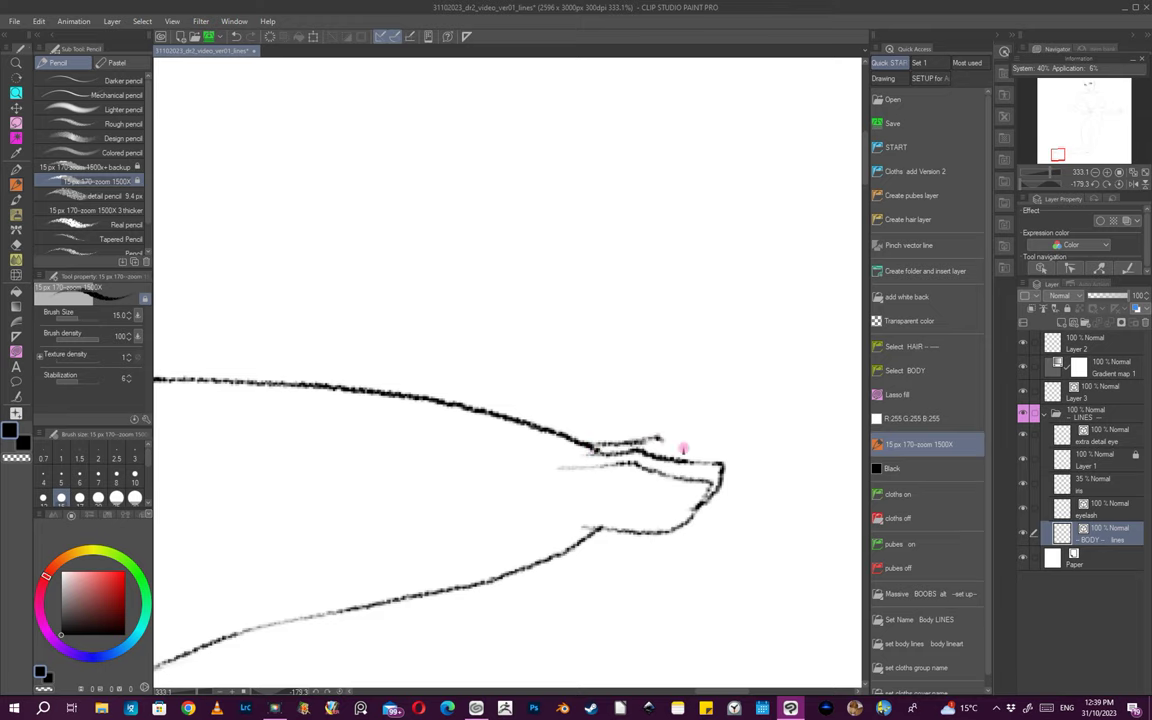
pyautogui.moveTo(728, 478); pyautogui.dragTo(714, 490)
pyautogui.moveTo(750, 501); pyautogui.dragTo(683, 516)
pyautogui.moveTo(766, 449)
pyautogui.mouseDown()
pyautogui.moveTo(725, 537)
pyautogui.moveTo(584, 591)
pyautogui.moveTo(566, 531)
pyautogui.mouseUp()
pyautogui.scroll(4, 566, 531)
pyautogui.press('e')
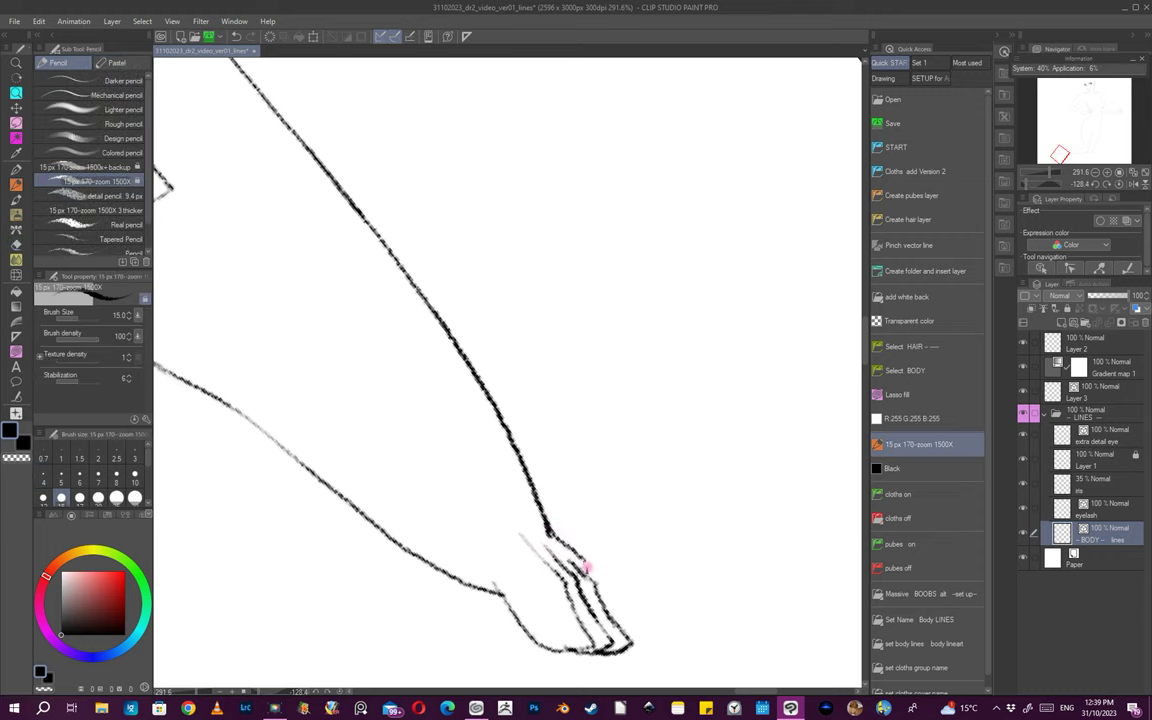
pyautogui.moveTo(638, 574); pyautogui.dragTo(632, 582)
pyautogui.hotkey('ctrl', 'z')
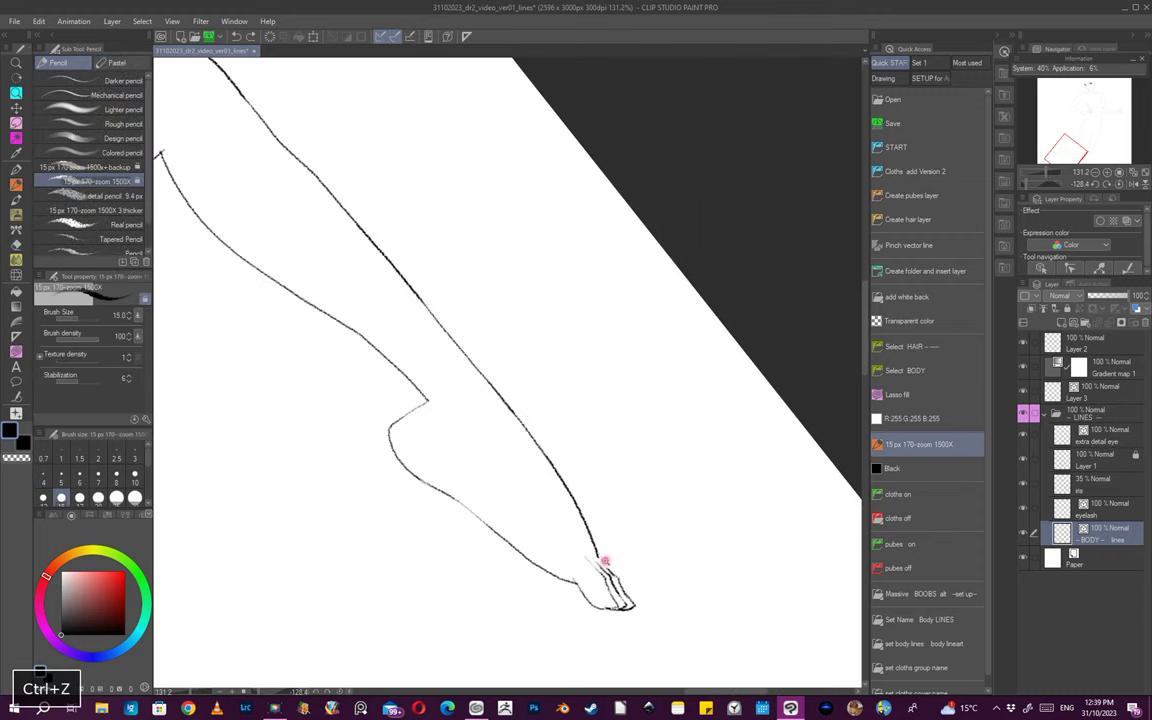
pyautogui.scroll(4, 604, 561)
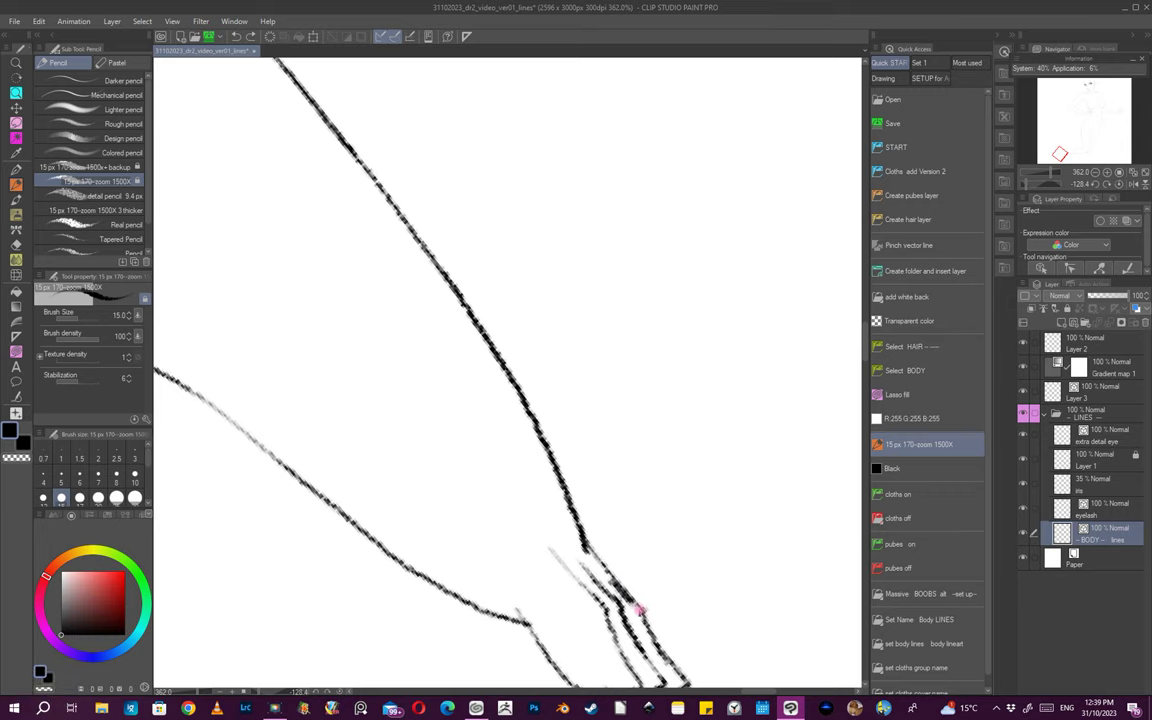
pyautogui.moveTo(690, 578); pyautogui.dragTo(625, 612)
# - Add a small toenail to the nearest toe and retouch the join between the toe and the sole
pyautogui.moveTo(622, 617); pyautogui.dragTo(746, 529)
pyautogui.moveTo(699, 481); pyautogui.dragTo(739, 462)
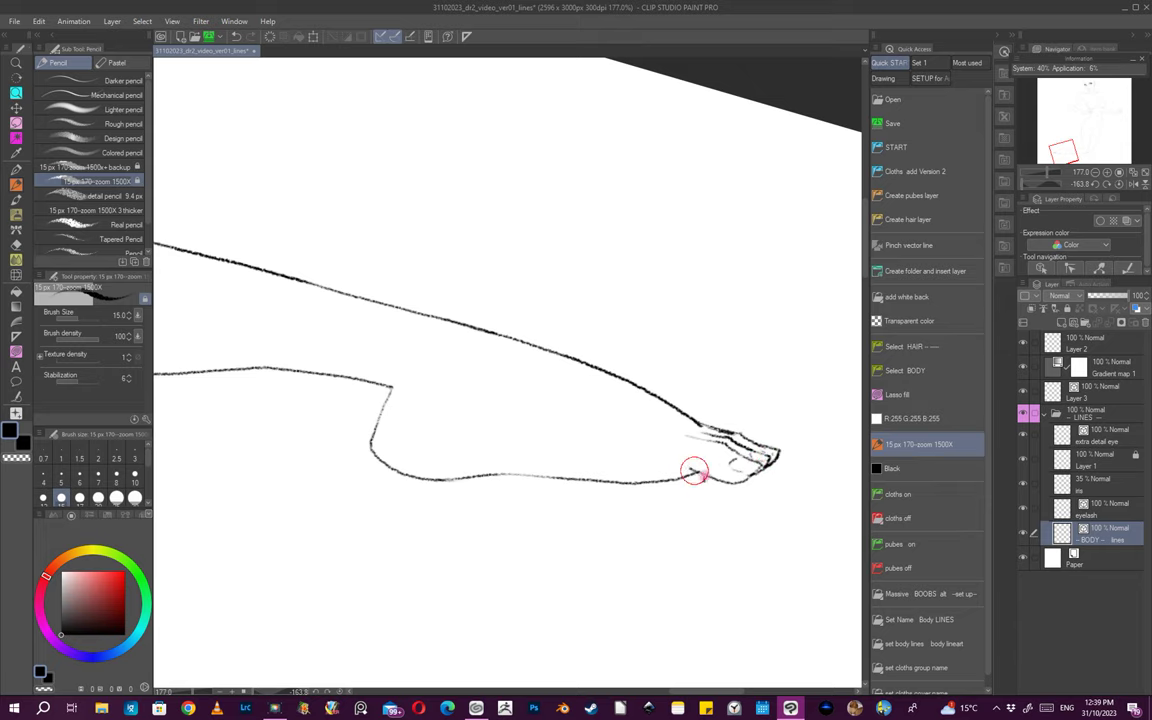
pyautogui.moveTo(748, 478); pyautogui.dragTo(669, 500)
pyautogui.moveTo(769, 501); pyautogui.dragTo(756, 463)
pyautogui.moveTo(633, 470); pyautogui.dragTo(678, 468)
pyautogui.hotkey('ctrl', 'z')
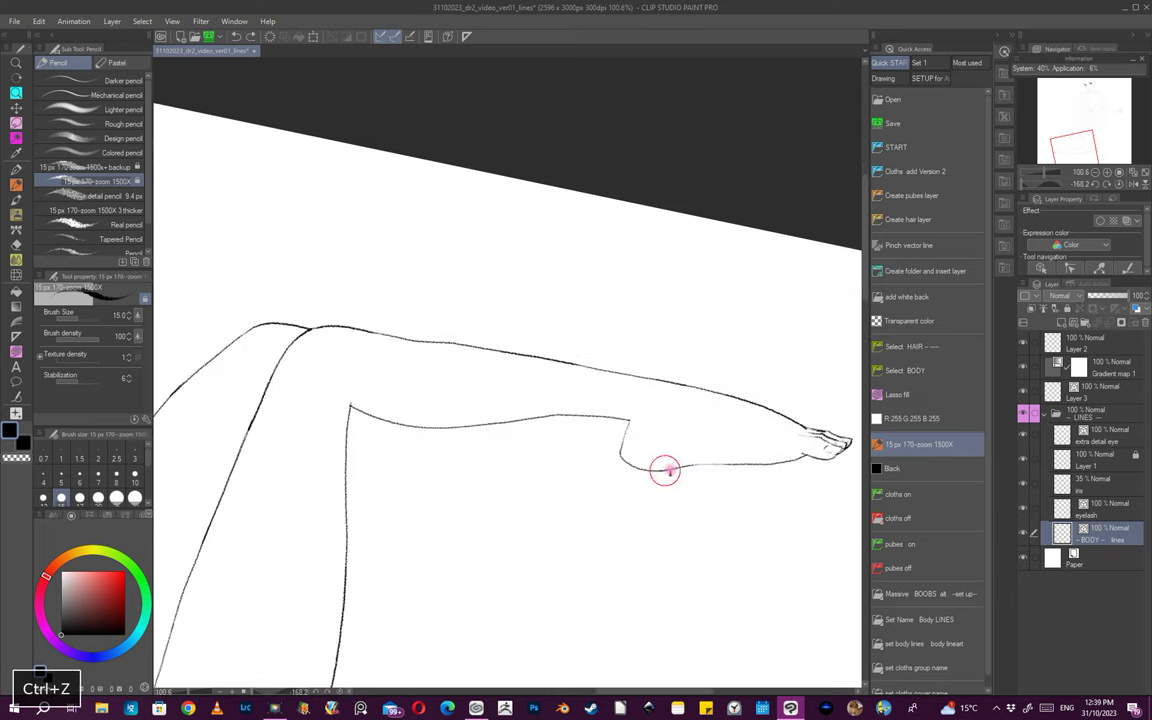
# - Draw a short ankle line beside the heel and strengthen the heel line up to the back of the ankle
pyautogui.hotkey('ctrl', 'space')
pyautogui.moveTo(789, 465)
pyautogui.mouseDown()
pyautogui.moveTo(715, 478)
pyautogui.moveTo(653, 458)
pyautogui.moveTo(671, 465)
pyautogui.moveTo(640, 527)
pyautogui.mouseUp()
pyautogui.hotkey('ctrl', 'space')
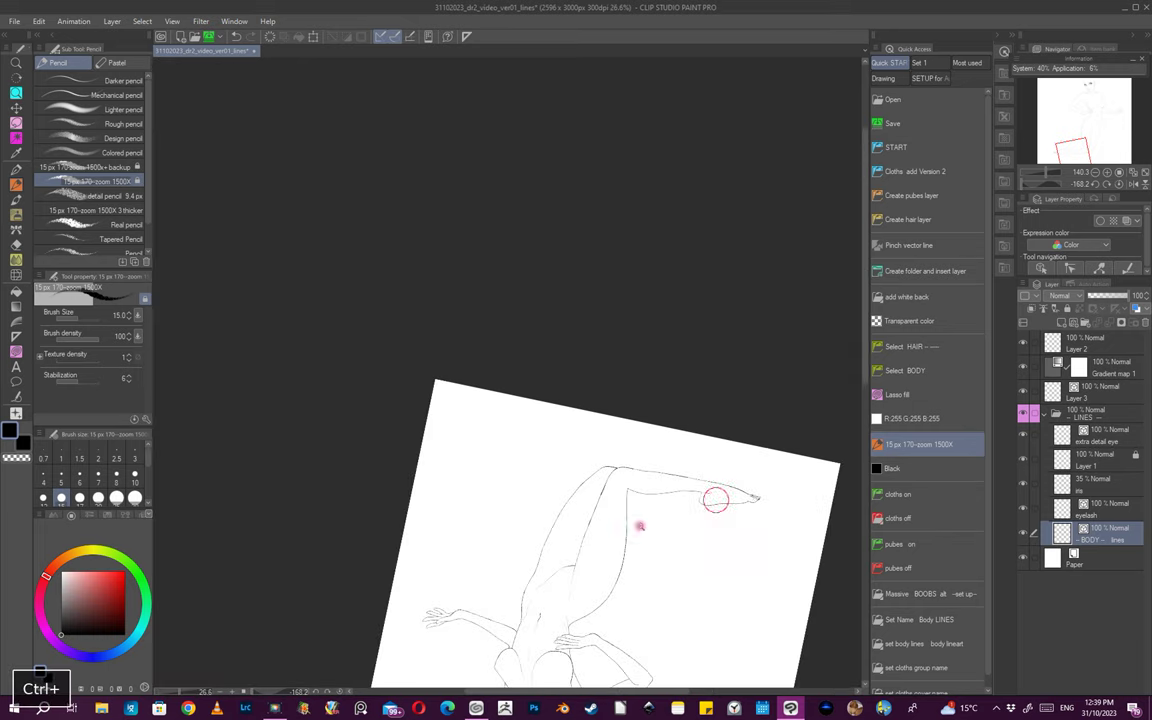
pyautogui.hotkey('shift', 'space')
pyautogui.moveTo(771, 537); pyautogui.dragTo(495, 393)
pyautogui.press('space')
pyautogui.moveTo(527, 325); pyautogui.dragTo(710, 388)
pyautogui.hotkey('ctrl', 'space')
pyautogui.hotkey('shift', 'space')
pyautogui.hotkey('ctrl', 'space')
pyautogui.moveTo(640, 458); pyautogui.dragTo(705, 339)
pyautogui.hotkey('shift', 'space')
pyautogui.hotkey('ctrl', 'space')
pyautogui.moveTo(595, 440); pyautogui.dragTo(621, 440)
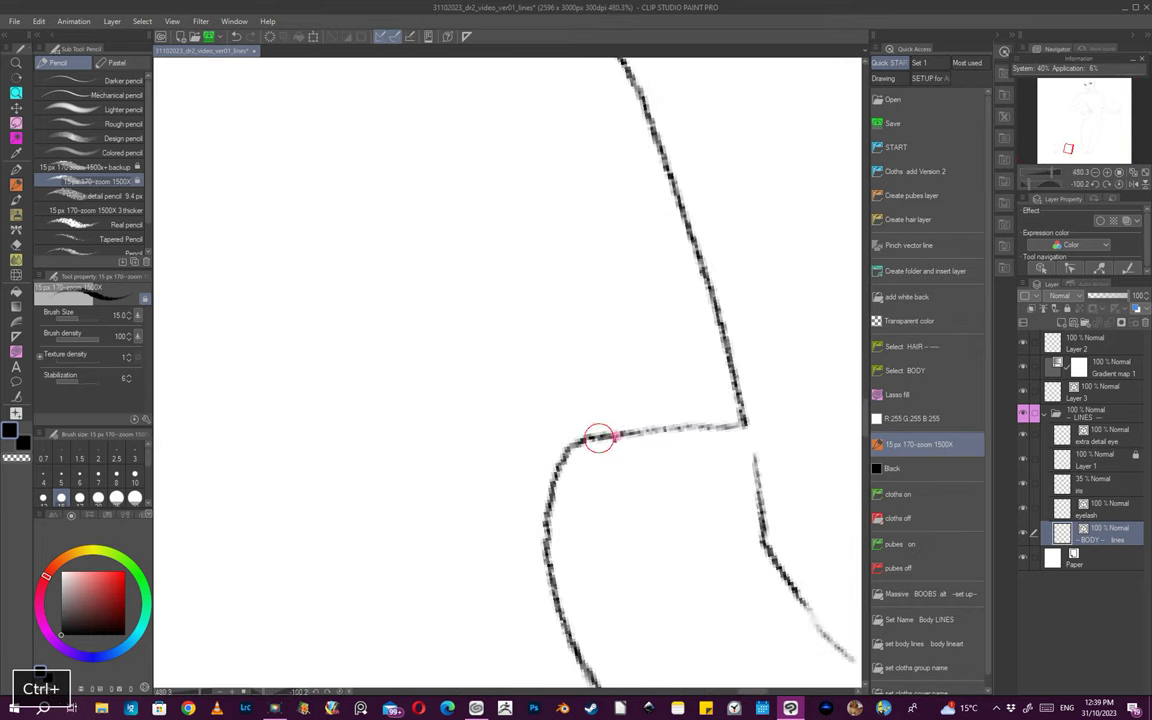
pyautogui.moveTo(697, 428); pyautogui.dragTo(746, 424)
# - Redraw the shin line between the knee and the ankle as a flatter curve
pyautogui.hotkey('ctrl', 'space')
pyautogui.moveTo(764, 485); pyautogui.dragTo(645, 545)
pyautogui.hotkey('shift', 'space')
pyautogui.moveTo(640, 565)
pyautogui.mouseDown()
pyautogui.moveTo(586, 597)
pyautogui.moveTo(455, 575)
pyautogui.mouseUp()
pyautogui.moveTo(734, 520)
pyautogui.mouseDown()
pyautogui.moveTo(715, 540)
pyautogui.moveTo(775, 453)
pyautogui.moveTo(725, 478)
pyautogui.moveTo(748, 463)
pyautogui.moveTo(742, 498)
pyautogui.moveTo(771, 496)
pyautogui.moveTo(658, 582)
pyautogui.moveTo(553, 540)
pyautogui.moveTo(451, 569)
pyautogui.mouseUp()
pyautogui.hotkey('ctrl', 'space')
pyautogui.hotkey('ctrl', 'z')
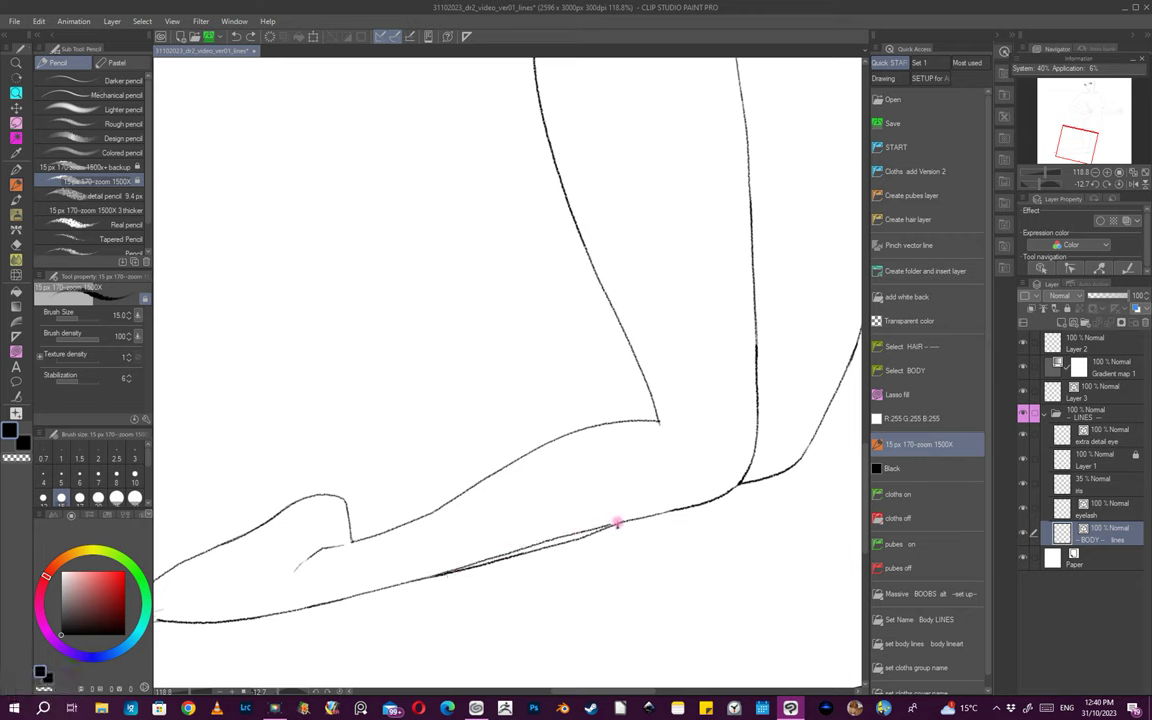
# - Erase the old shin line and its overlapping ends with the Vector eraser
pyautogui.press('e')
pyautogui.moveTo(589, 537); pyautogui.dragTo(530, 552)
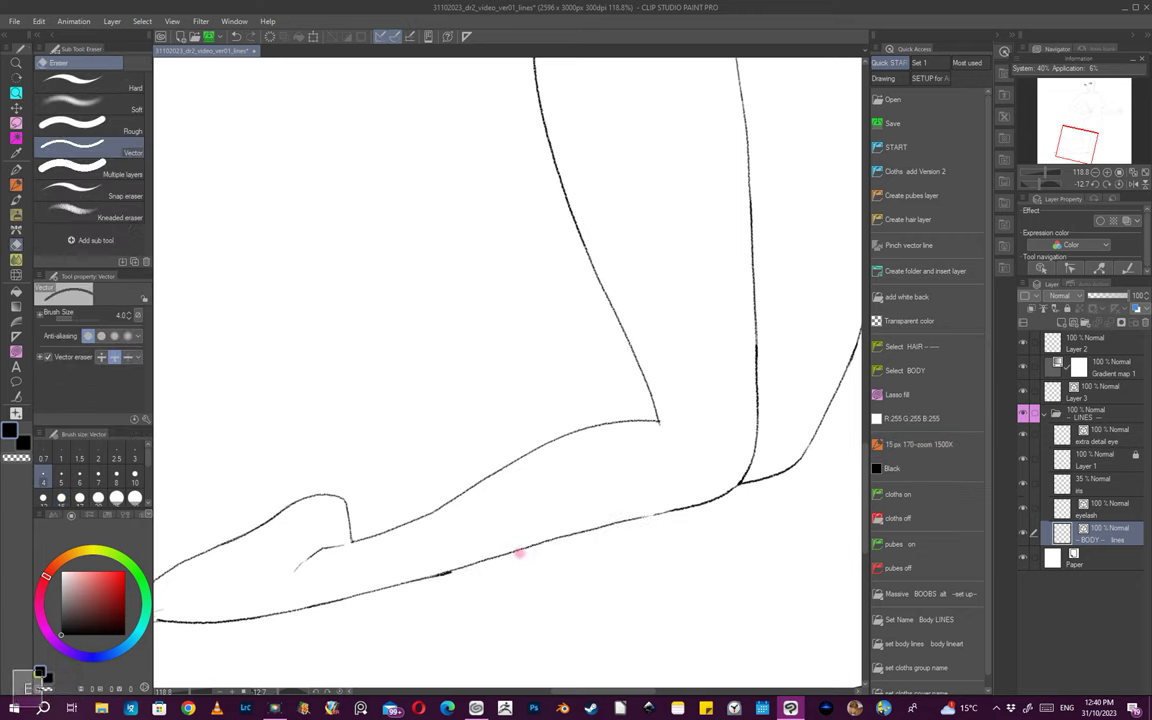
pyautogui.moveTo(420, 583); pyautogui.dragTo(414, 584)
pyautogui.moveTo(465, 571); pyautogui.dragTo(428, 582)
pyautogui.moveTo(460, 571); pyautogui.dragTo(418, 583)
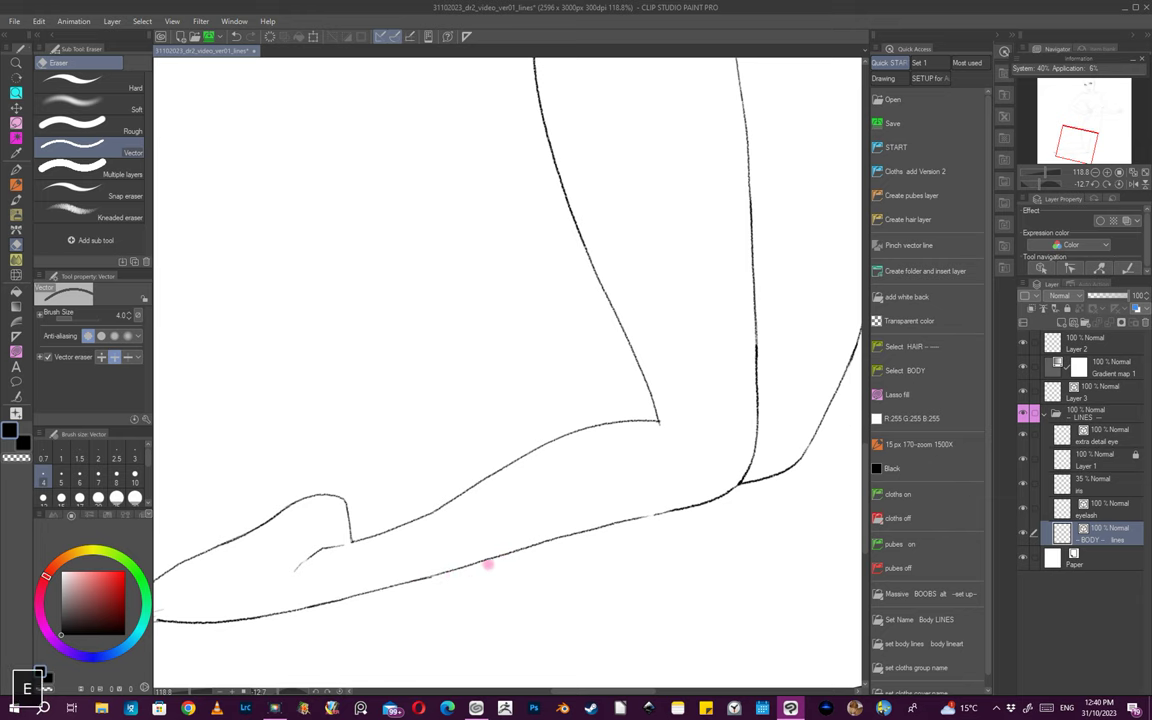
# - Bridge the gap in the shin line below the knee with the 15 px pencil
pyautogui.press('e')
pyautogui.scroll(1, 410, 582)
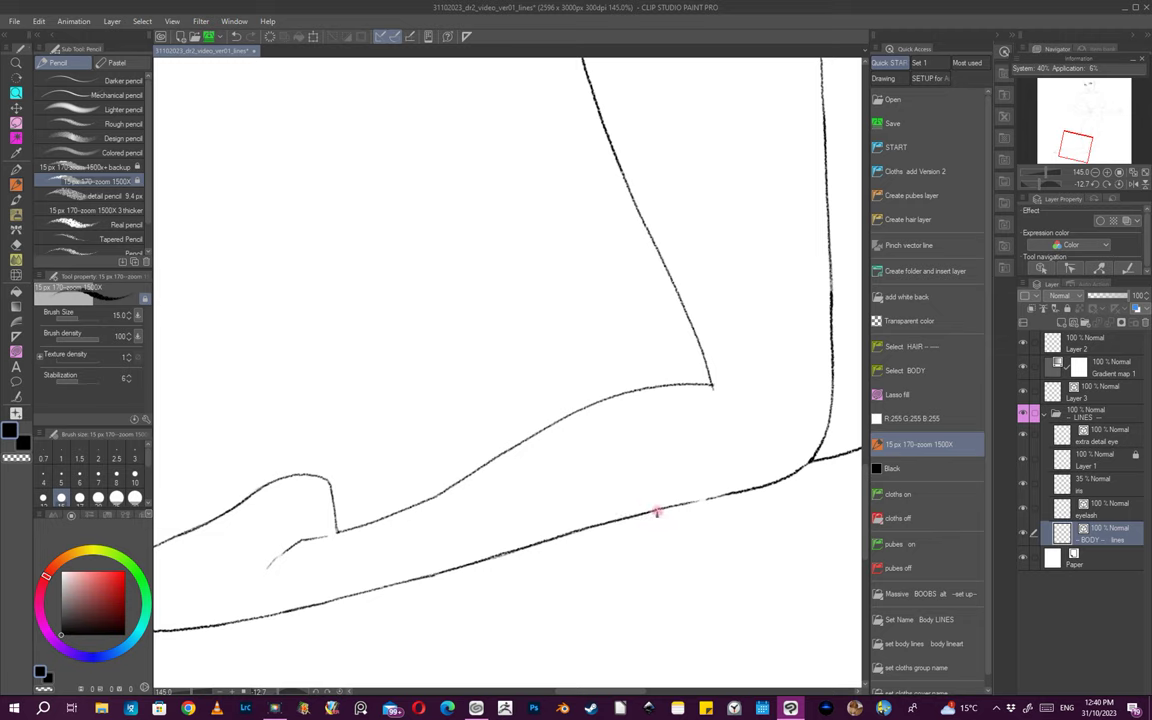
pyautogui.hotkey('ctrl', 'z')
pyautogui.moveTo(693, 503)
pyautogui.mouseDown()
pyautogui.moveTo(746, 491)
pyautogui.moveTo(707, 527)
pyautogui.mouseUp()
pyautogui.moveTo(765, 470)
pyautogui.mouseDown()
pyautogui.moveTo(743, 509)
pyautogui.moveTo(710, 513)
pyautogui.moveTo(758, 437)
pyautogui.moveTo(717, 516)
pyautogui.mouseUp()
# - Draw the second foot's heel emerging behind the calf, between the first heel and the lower leg
pyautogui.scroll(-4, 709, 513)
pyautogui.scroll(3, 707, 491)
pyautogui.scroll(4, 719, 516)
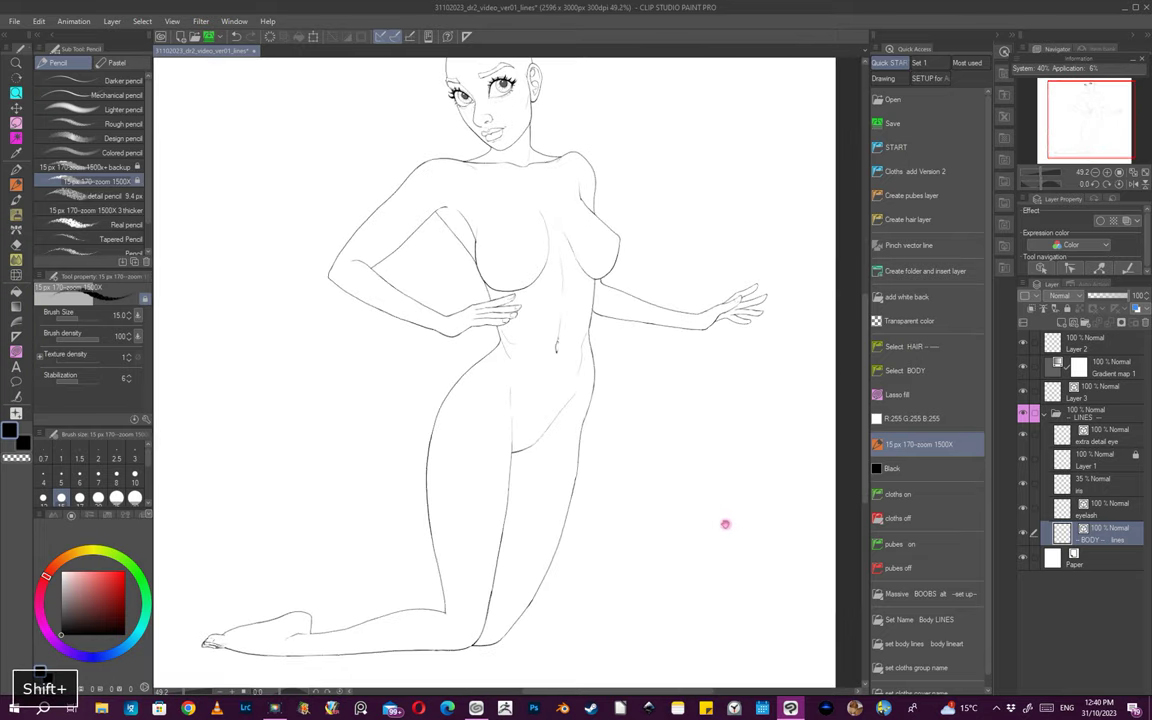
pyautogui.moveTo(711, 574); pyautogui.dragTo(709, 578)
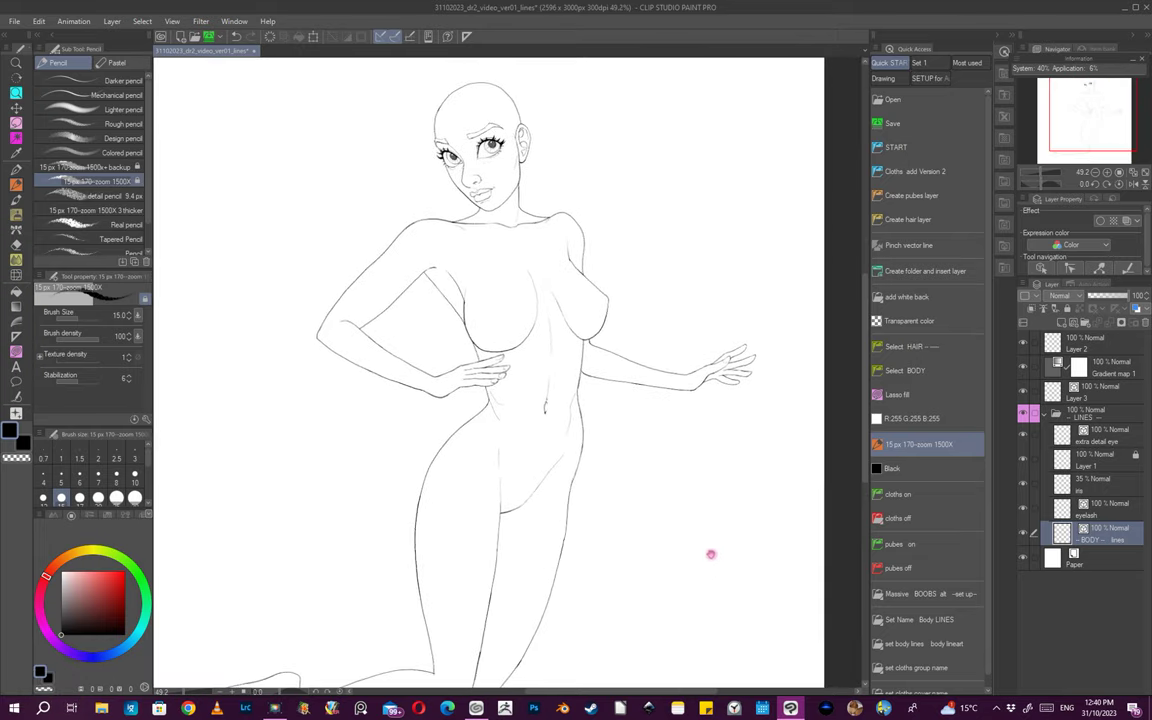
pyautogui.scroll(-3, 711, 554)
pyautogui.scroll(1, 705, 554)
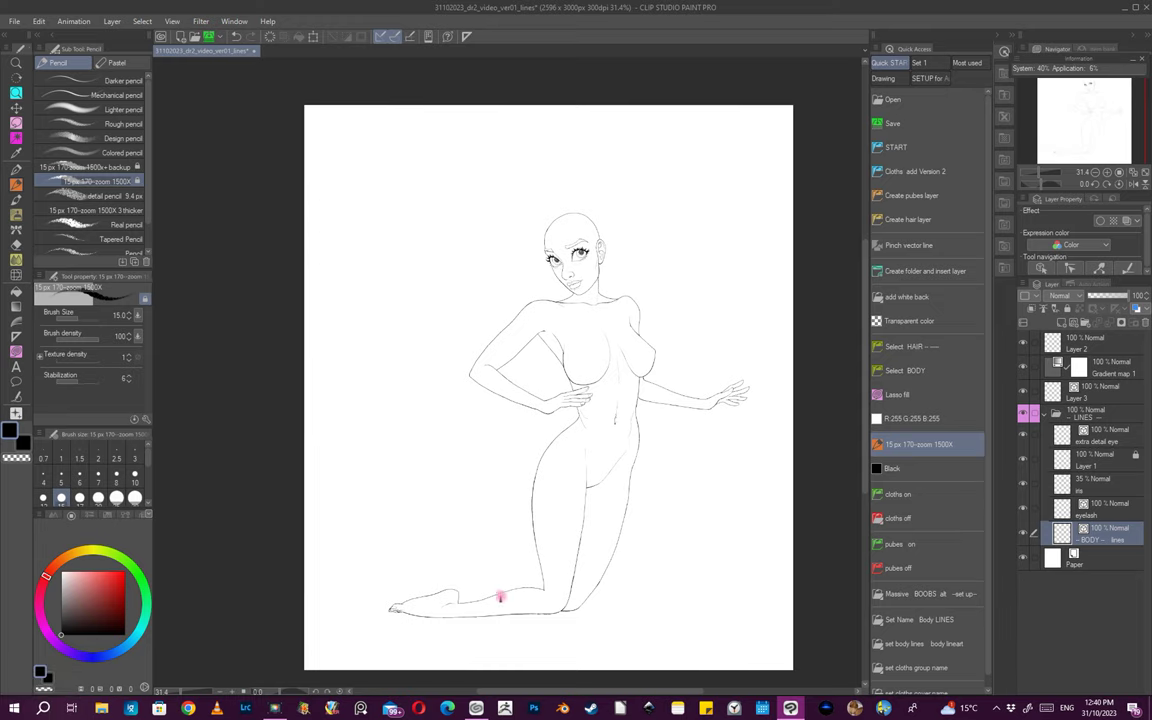
pyautogui.scroll(4, 500, 597)
pyautogui.moveTo(470, 585); pyautogui.dragTo(487, 588)
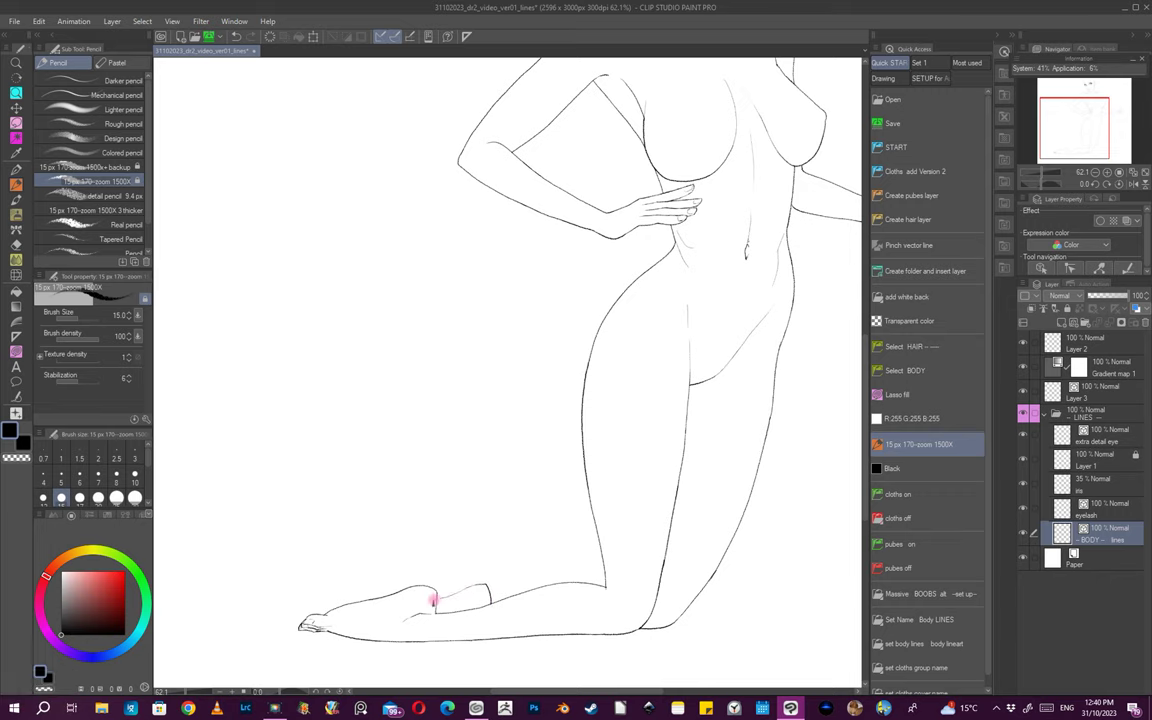
pyautogui.moveTo(556, 608); pyautogui.dragTo(541, 610)
pyautogui.moveTo(644, 621); pyautogui.dragTo(671, 596)
pyautogui.moveTo(504, 584); pyautogui.dragTo(526, 580)
pyautogui.moveTo(527, 577); pyautogui.dragTo(554, 571)
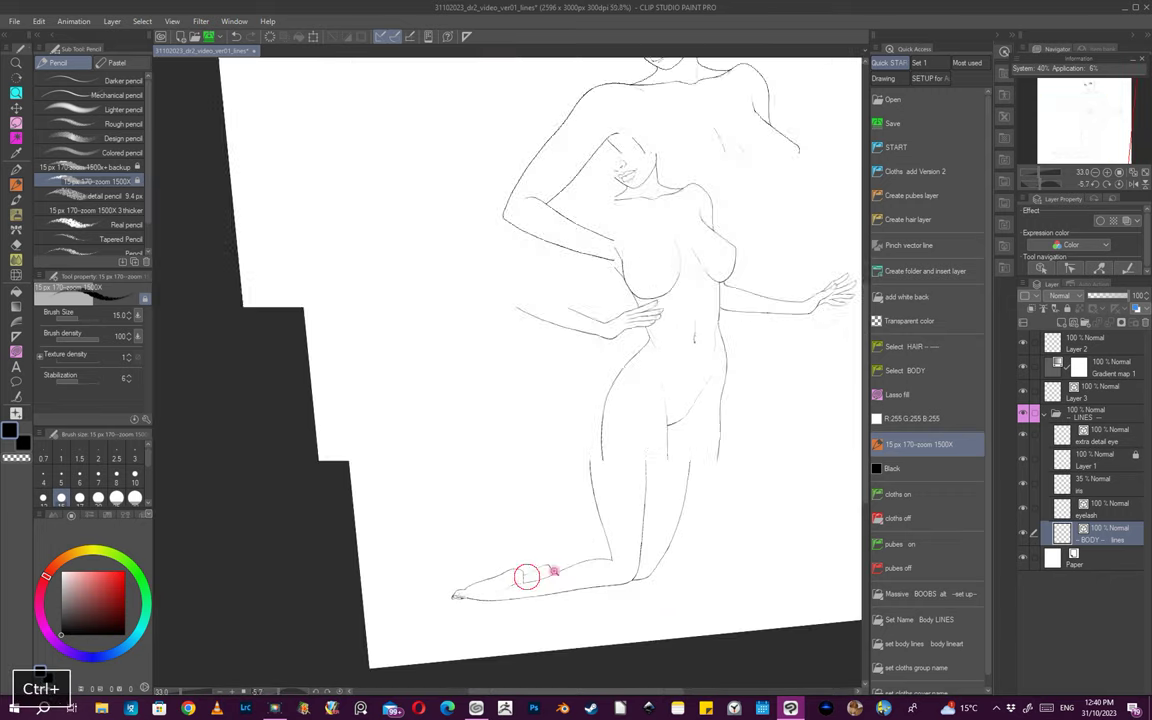
pyautogui.scroll(6, 527, 576)
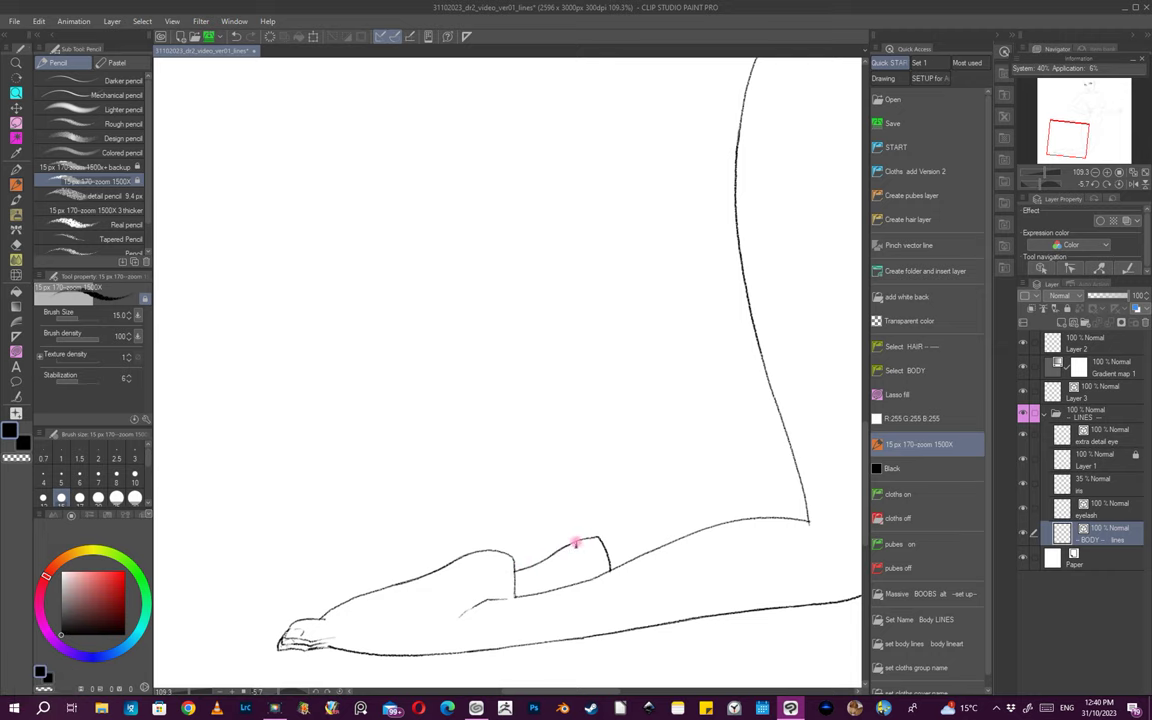
pyautogui.moveTo(653, 557); pyautogui.dragTo(602, 584)
pyautogui.moveTo(746, 566); pyautogui.dragTo(691, 562)
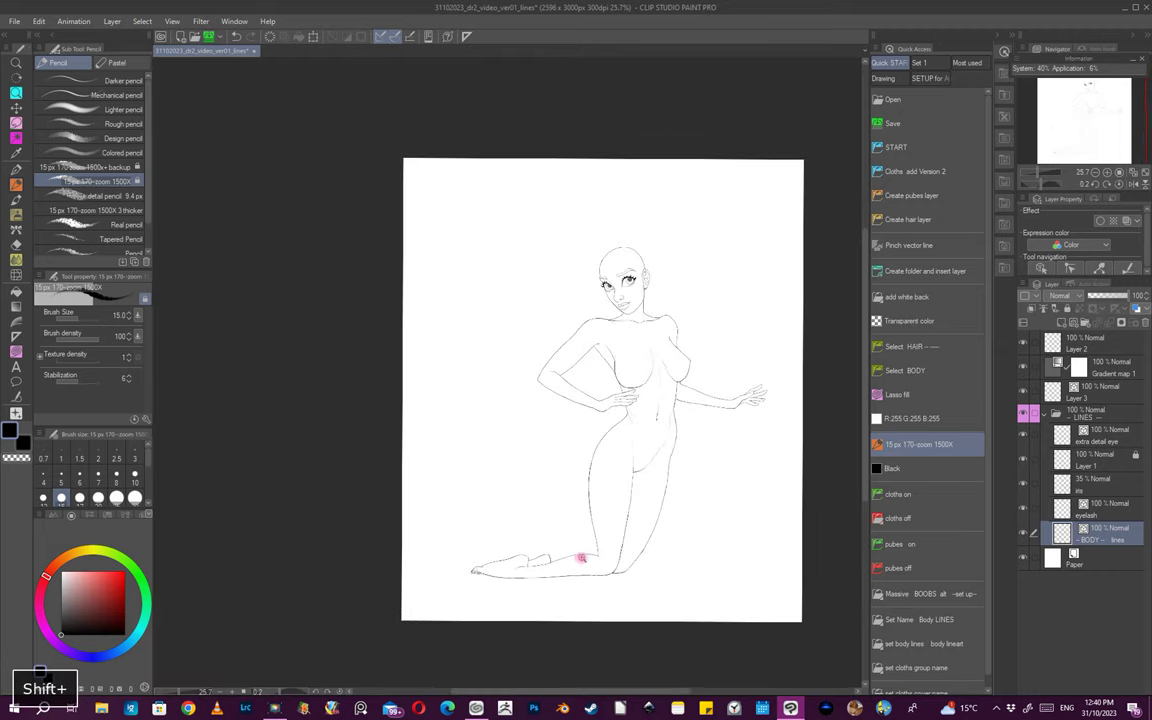
# - Create a hair lines layer above the extra detail eye layer
pyautogui.moveTo(582, 558); pyautogui.dragTo(669, 550)
pyautogui.moveTo(751, 543); pyautogui.dragTo(565, 594)
pyautogui.moveTo(625, 473); pyautogui.dragTo(603, 540)
pyautogui.moveTo(658, 577)
pyautogui.keyDown('shift'); pyautogui.mouseDown()
pyautogui.moveTo(648, 576)
pyautogui.moveTo(670, 476)
pyautogui.moveTo(676, 513)
pyautogui.mouseUp(); pyautogui.keyUp('shift')
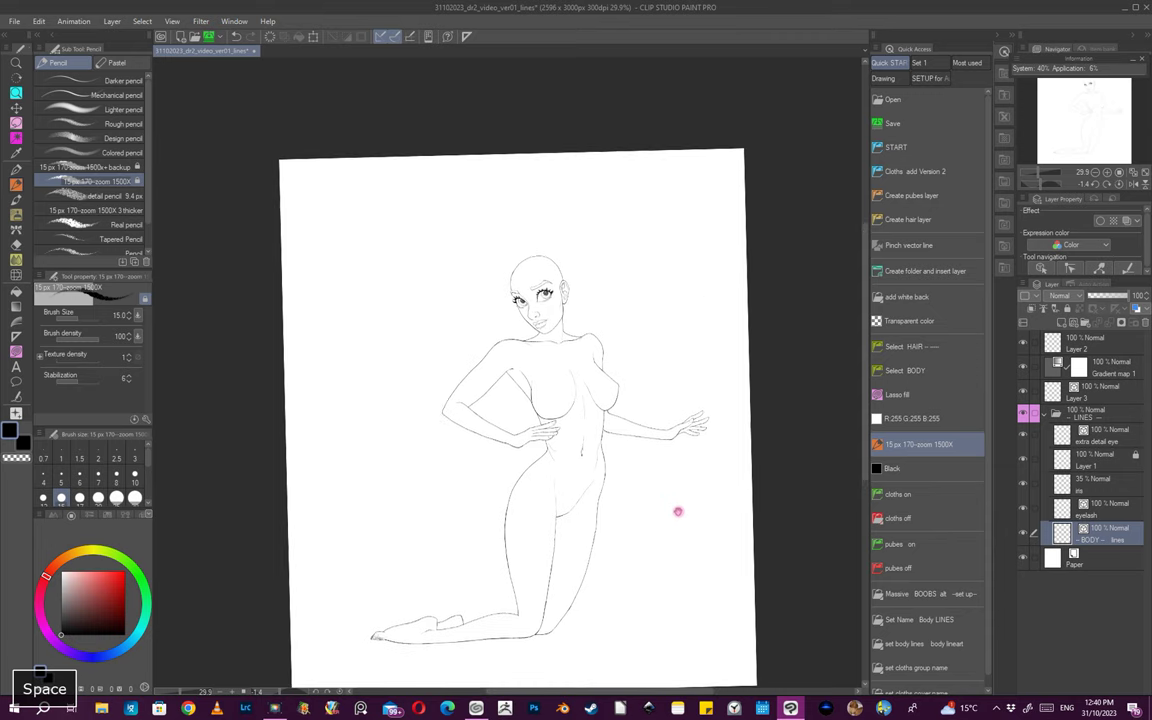
pyautogui.scroll(6, 681, 427)
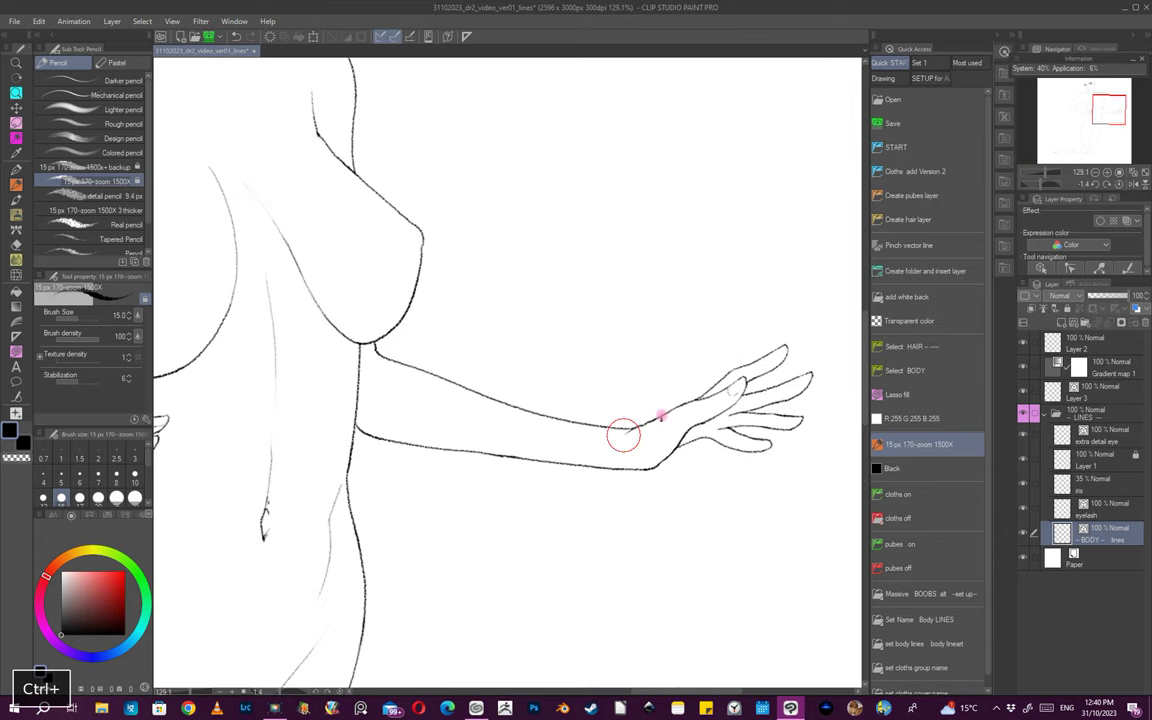
pyautogui.scroll(-4, 623, 433)
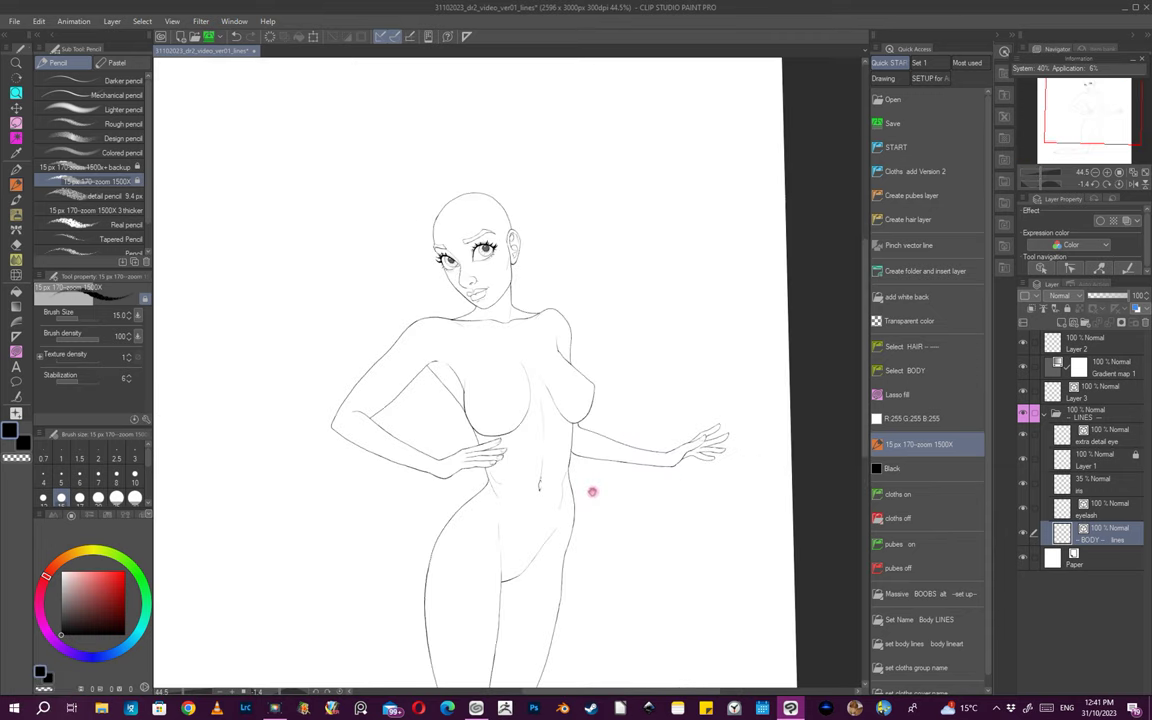
pyautogui.moveTo(592, 491); pyautogui.dragTo(689, 602)
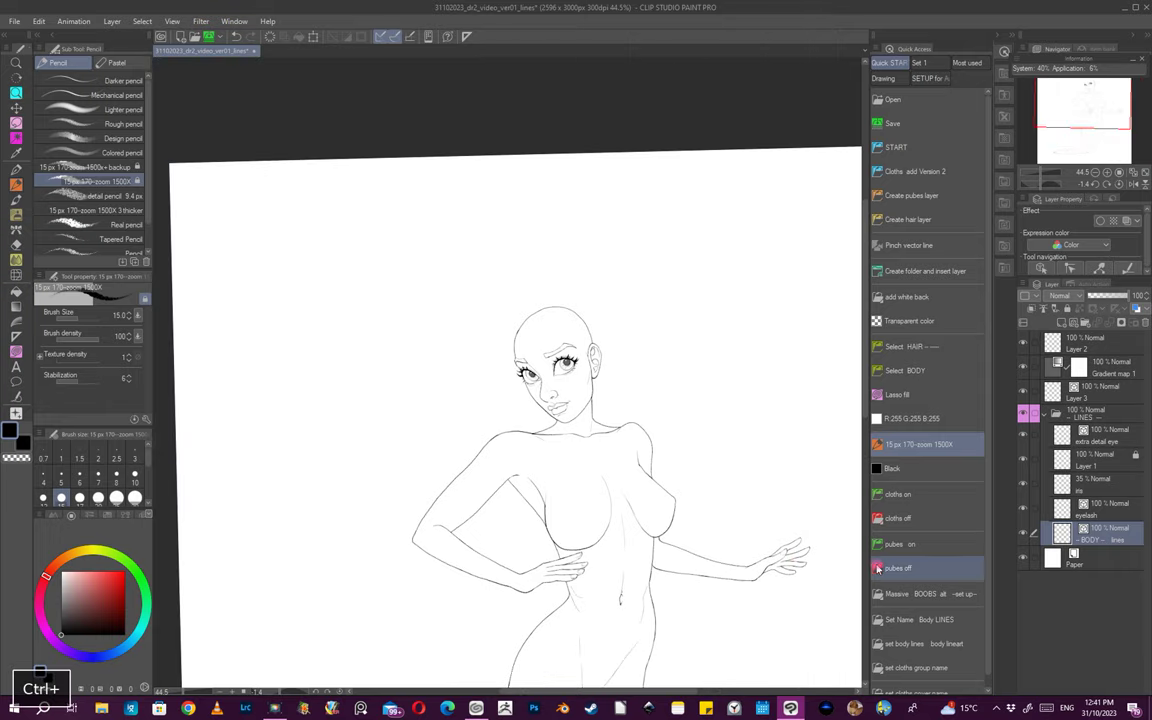
pyautogui.click(877, 568)
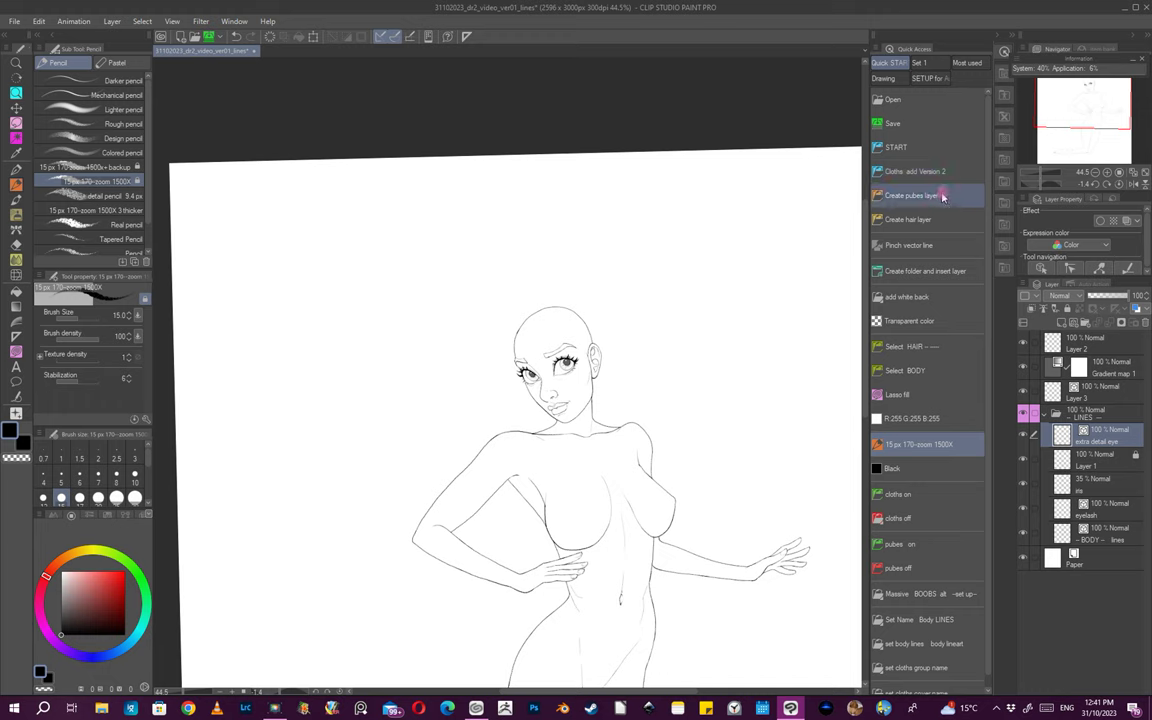
pyautogui.click(940, 222)
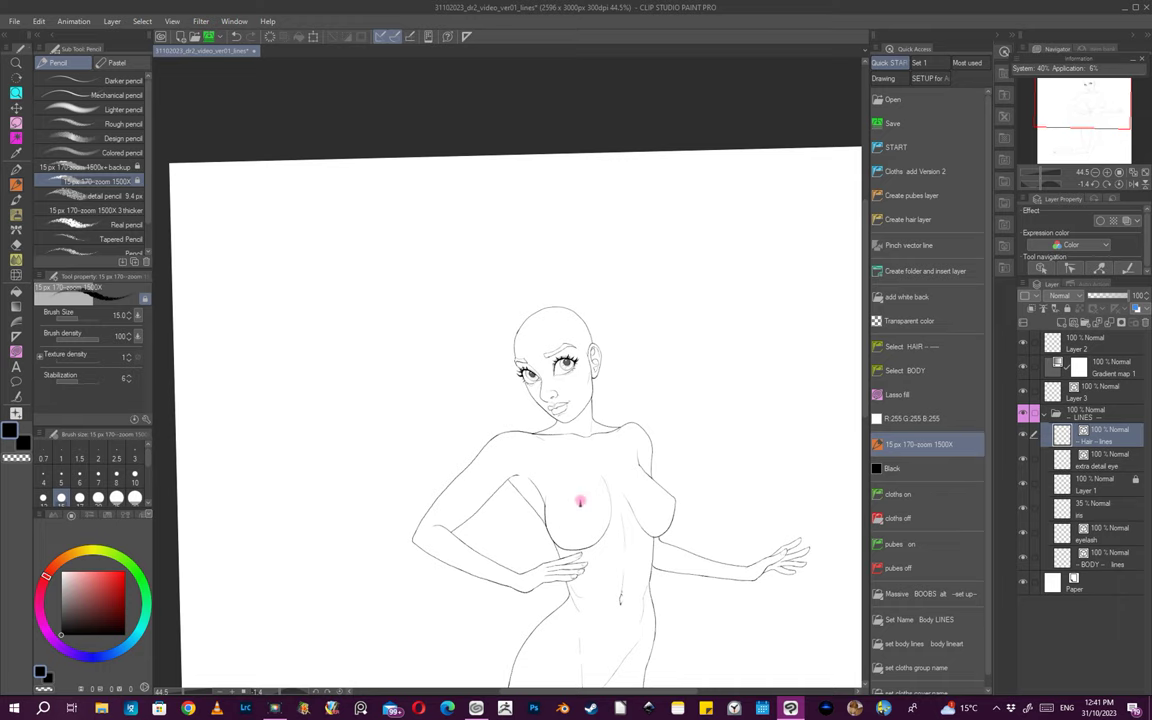
# - Draw the front hairline sweeping from the parting at the top of the forehead diagonally across to the ear
pyautogui.moveTo(604, 332); pyautogui.dragTo(560, 360)
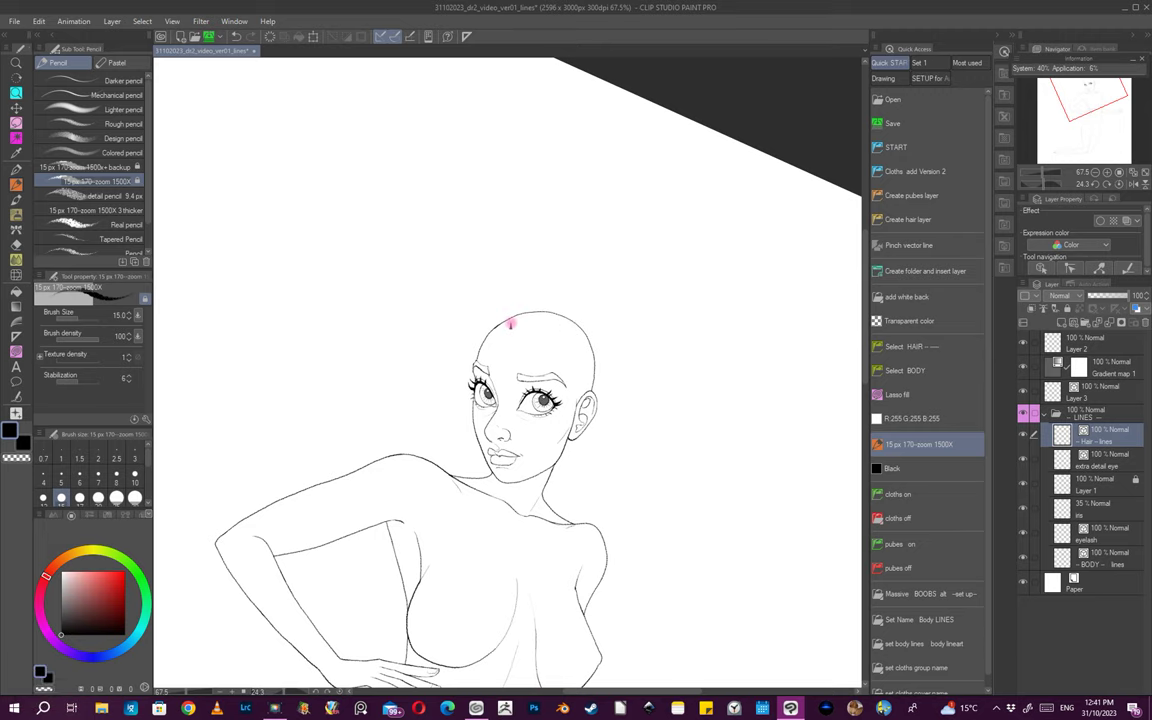
pyautogui.moveTo(583, 403)
pyautogui.mouseDown()
pyautogui.moveTo(604, 437)
pyautogui.moveTo(600, 487)
pyautogui.mouseUp()
pyautogui.moveTo(612, 501)
pyautogui.mouseDown()
pyautogui.moveTo(679, 465)
pyautogui.moveTo(639, 460)
pyautogui.mouseUp()
pyautogui.moveTo(594, 401); pyautogui.dragTo(579, 381)
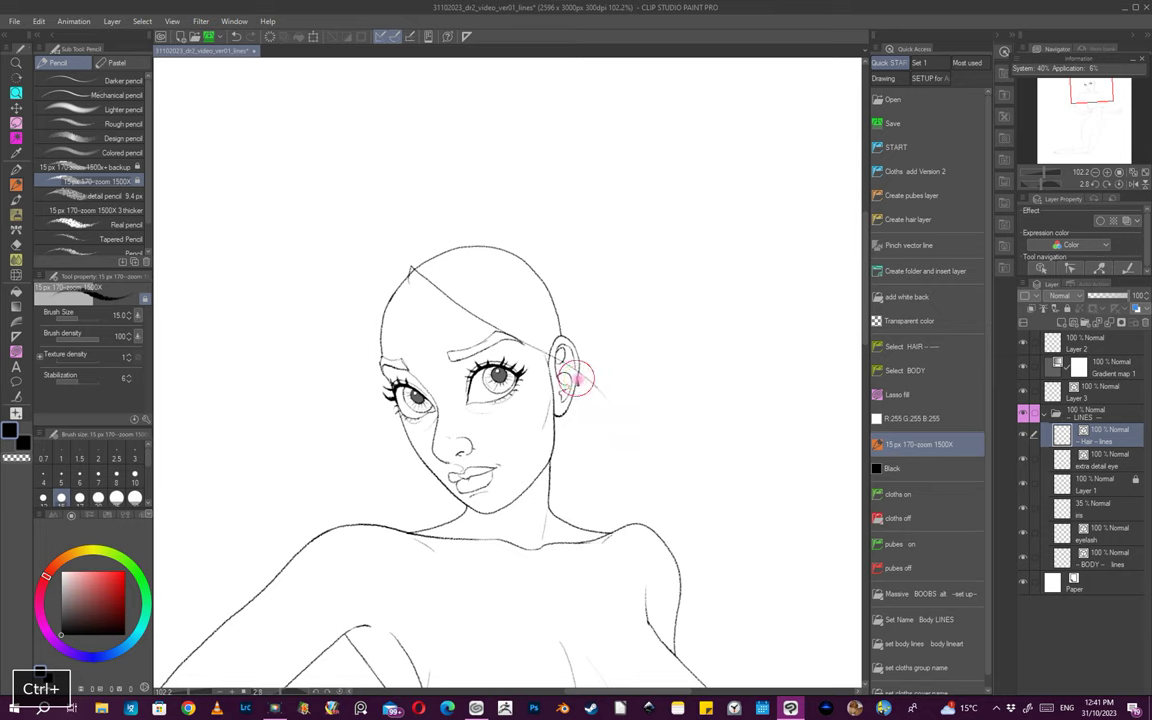
# - Redraw the thin hair strands falling from behind the ear towards the shoulder
pyautogui.hotkey('ctrl', 'z')
pyautogui.moveTo(576, 379); pyautogui.dragTo(619, 437)
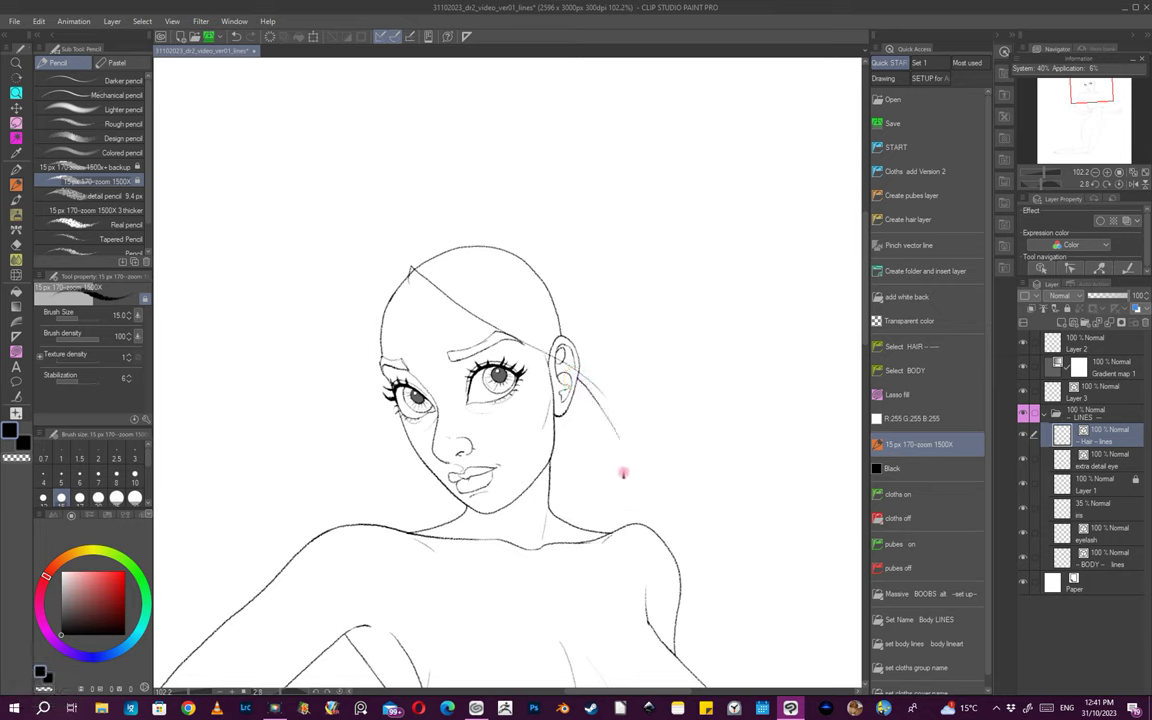
pyautogui.hotkey('ctrl', 'z')
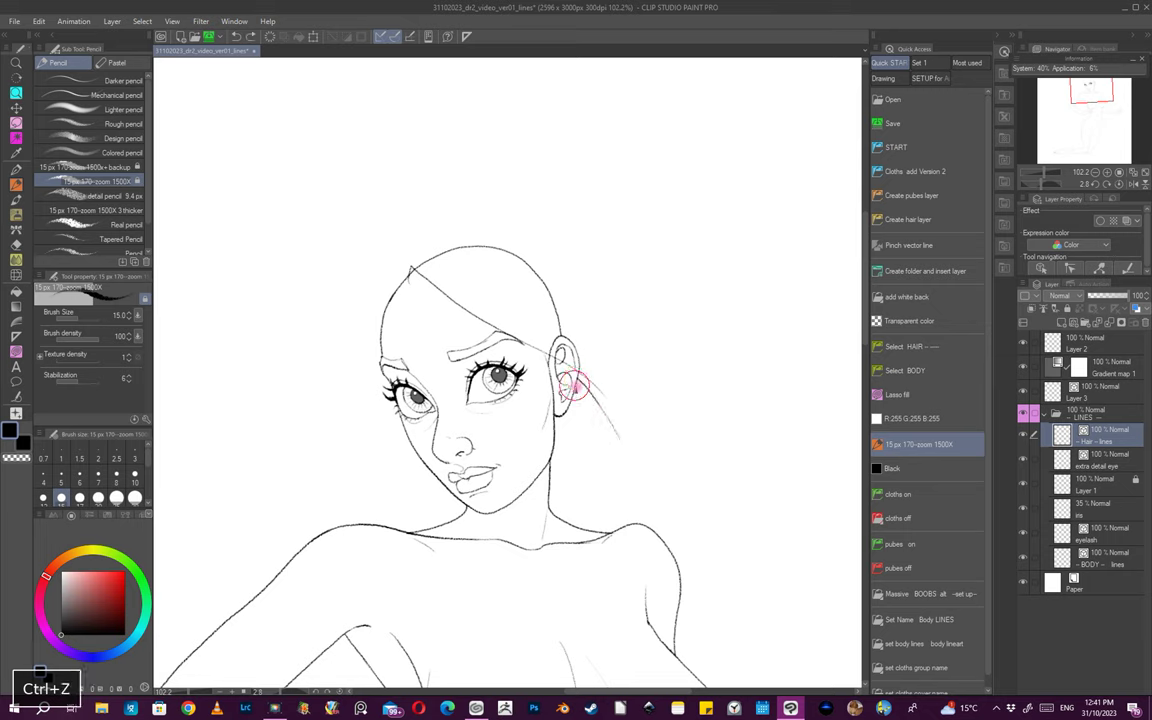
pyautogui.moveTo(575, 379); pyautogui.dragTo(626, 491)
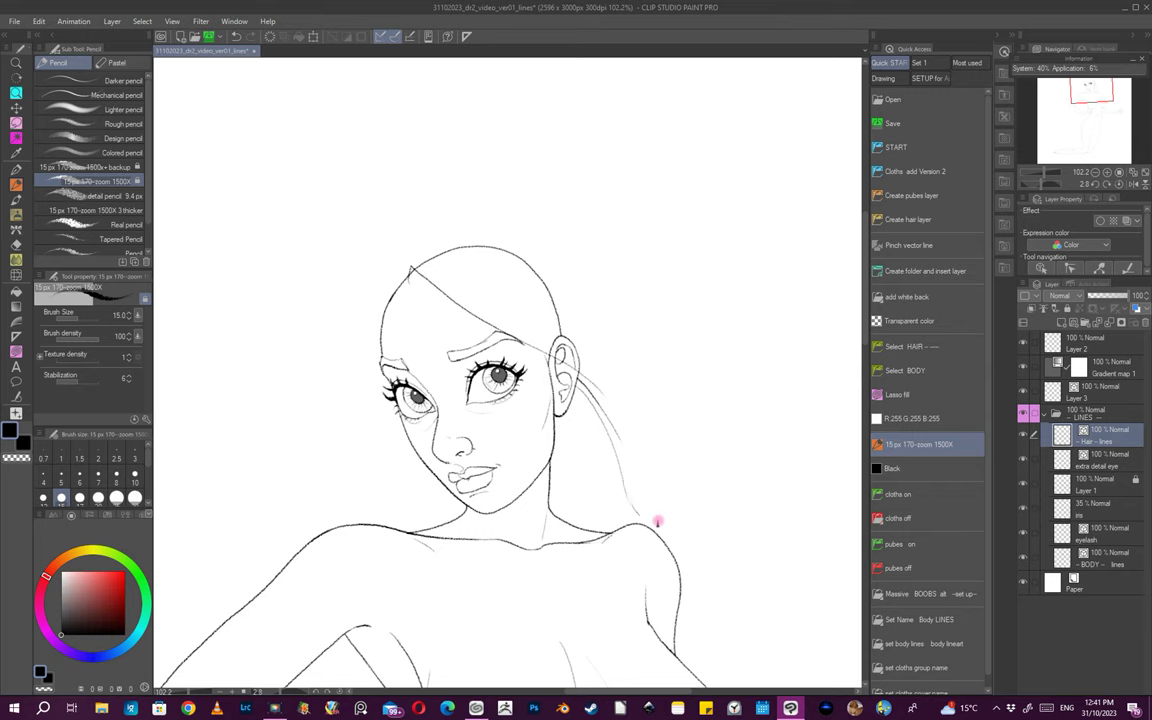
# - Draw curled hair tips flicking outward behind the ear and above the shoulder, redoing unsatisfactory strokes
pyautogui.scroll(-1, 657, 521)
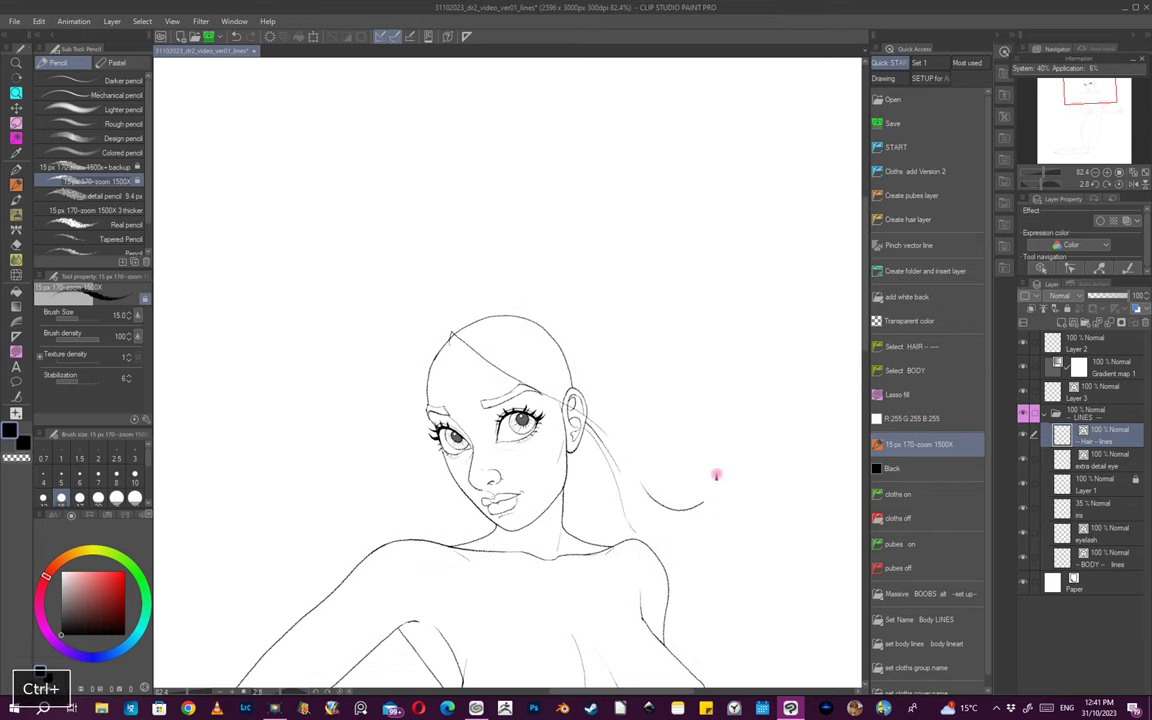
pyautogui.hotkey('ctrl', 'z')
pyautogui.moveTo(631, 474)
pyautogui.mouseDown()
pyautogui.moveTo(653, 500)
pyautogui.moveTo(691, 501)
pyautogui.moveTo(696, 483)
pyautogui.moveTo(702, 529)
pyautogui.moveTo(674, 543)
pyautogui.mouseUp()
pyautogui.moveTo(719, 545)
pyautogui.mouseDown()
pyautogui.moveTo(685, 553)
pyautogui.moveTo(661, 504)
pyautogui.moveTo(687, 497)
pyautogui.moveTo(699, 532)
pyautogui.moveTo(605, 517)
pyautogui.mouseUp()
pyautogui.hotkey('ctrl', 'z')
pyautogui.moveTo(640, 566)
pyautogui.mouseDown()
pyautogui.moveTo(687, 568)
pyautogui.moveTo(693, 558)
pyautogui.moveTo(687, 607)
pyautogui.moveTo(687, 591)
pyautogui.moveTo(659, 632)
pyautogui.moveTo(694, 623)
pyautogui.moveTo(685, 611)
pyautogui.moveTo(703, 578)
pyautogui.moveTo(597, 474)
pyautogui.mouseUp()
# - Draw a small outward-curling hair tip beside the cheek on the far side of the face
pyautogui.moveTo(641, 516)
pyautogui.mouseDown()
pyautogui.moveTo(698, 503)
pyautogui.moveTo(738, 525)
pyautogui.moveTo(620, 507)
pyautogui.mouseUp()
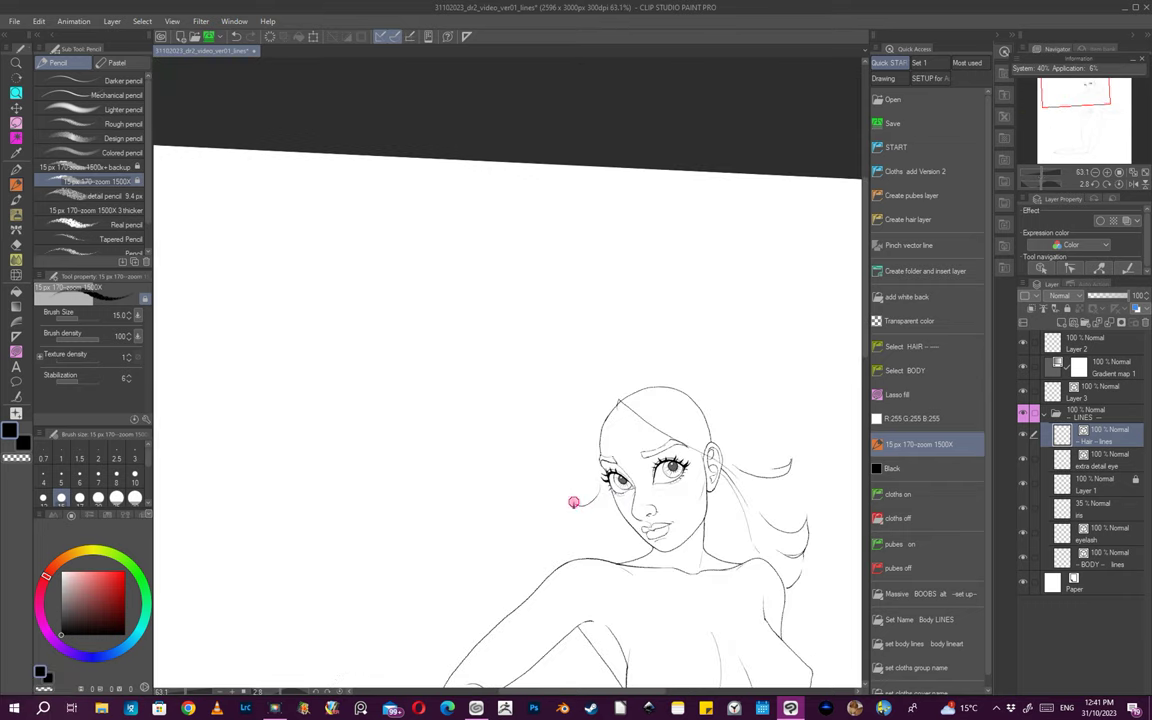
pyautogui.scroll(-3, 690, 510)
pyautogui.moveTo(663, 513)
pyautogui.mouseDown()
pyautogui.moveTo(712, 540)
pyautogui.moveTo(635, 482)
pyautogui.moveTo(670, 498)
pyautogui.moveTo(543, 453)
pyautogui.moveTo(538, 462)
pyautogui.mouseUp()
pyautogui.scroll(5, 543, 453)
pyautogui.moveTo(545, 462)
pyautogui.mouseDown()
pyautogui.moveTo(561, 444)
pyautogui.moveTo(707, 522)
pyautogui.mouseUp()
pyautogui.hotkey('ctrl', 'z')
# - Draw the outer hair contour from the parting over the crown and down into the upper flipped tip
pyautogui.scroll(-5, 540, 483)
pyautogui.scroll(-2, 708, 437)
pyautogui.moveTo(708, 437)
pyautogui.mouseDown()
pyautogui.moveTo(667, 390)
pyautogui.moveTo(704, 432)
pyautogui.moveTo(715, 468)
pyautogui.moveTo(683, 510)
pyautogui.moveTo(702, 478)
pyautogui.moveTo(689, 504)
pyautogui.moveTo(671, 450)
pyautogui.mouseUp()
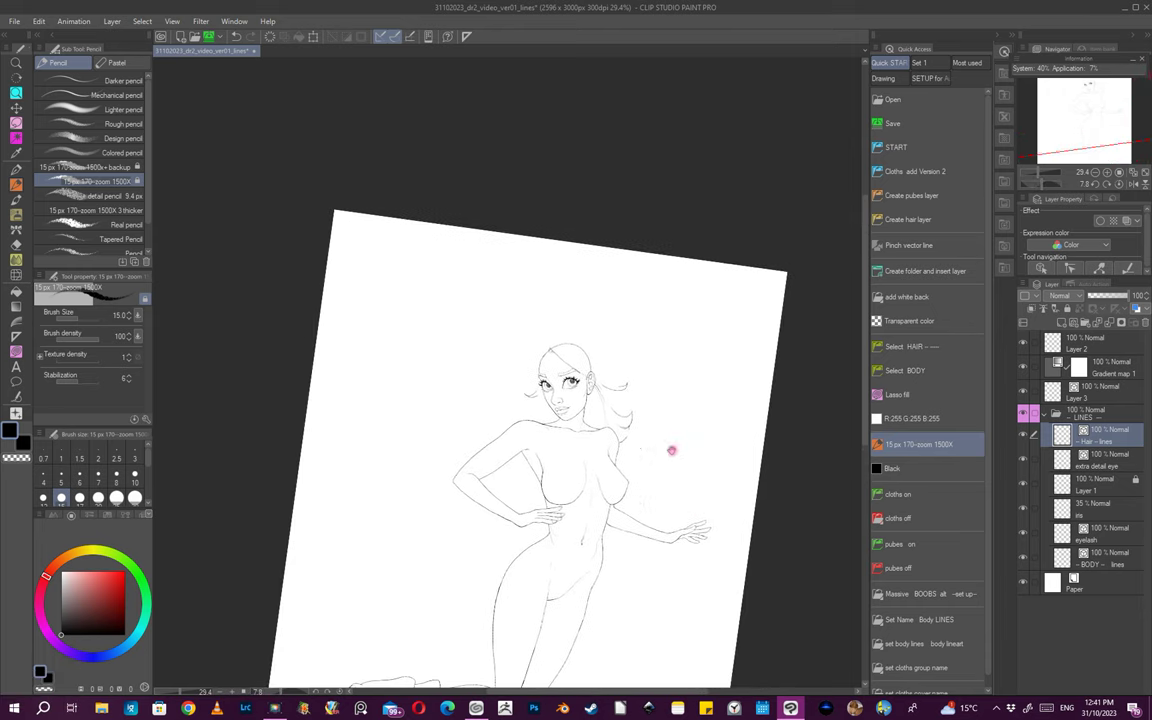
pyautogui.moveTo(655, 378); pyautogui.dragTo(650, 424)
pyautogui.moveTo(580, 366)
pyautogui.mouseDown()
pyautogui.moveTo(572, 355)
pyautogui.moveTo(498, 371)
pyautogui.moveTo(525, 347)
pyautogui.mouseUp()
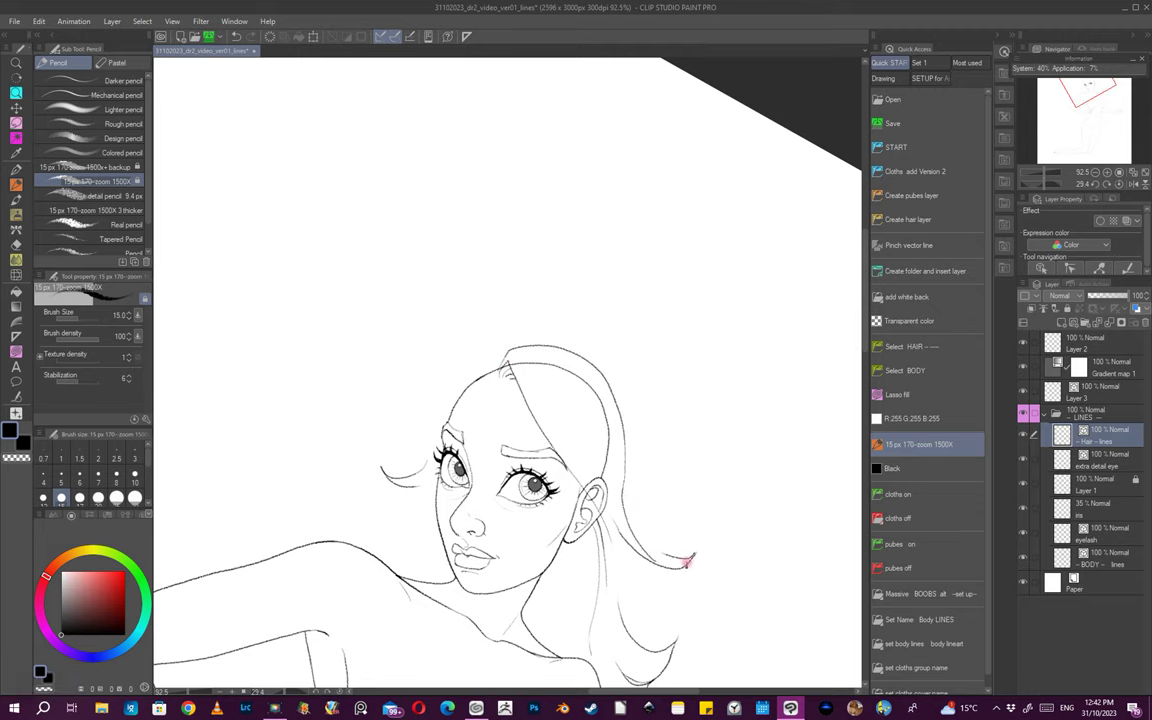
pyautogui.scroll(-5, 687, 562)
pyautogui.moveTo(753, 558); pyautogui.dragTo(789, 463)
pyautogui.scroll(5, 681, 483)
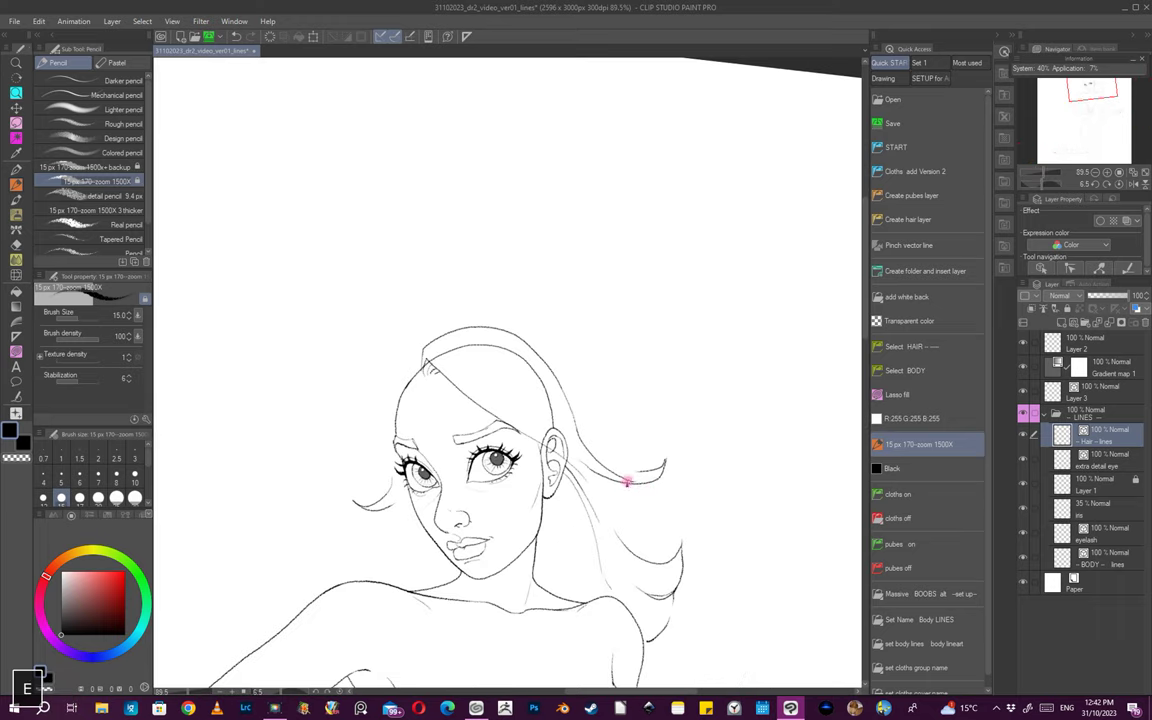
# - Clean up the hair lines around the upper flipped tip with the Vector eraser and the 15 px pencil
pyautogui.press('e')
pyautogui.moveTo(608, 494)
pyautogui.mouseDown()
pyautogui.moveTo(490, 503)
pyautogui.moveTo(684, 488)
pyautogui.moveTo(921, 505)
pyautogui.mouseUp()
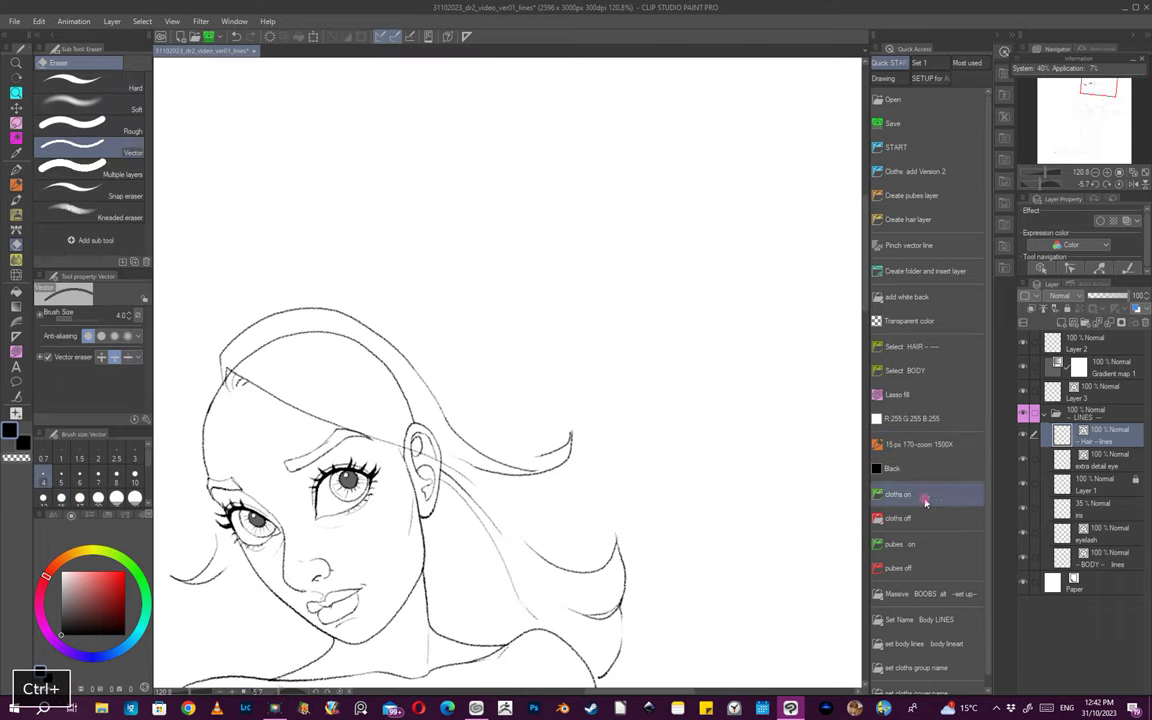
pyautogui.click(921, 505)
pyautogui.click(689, 263)
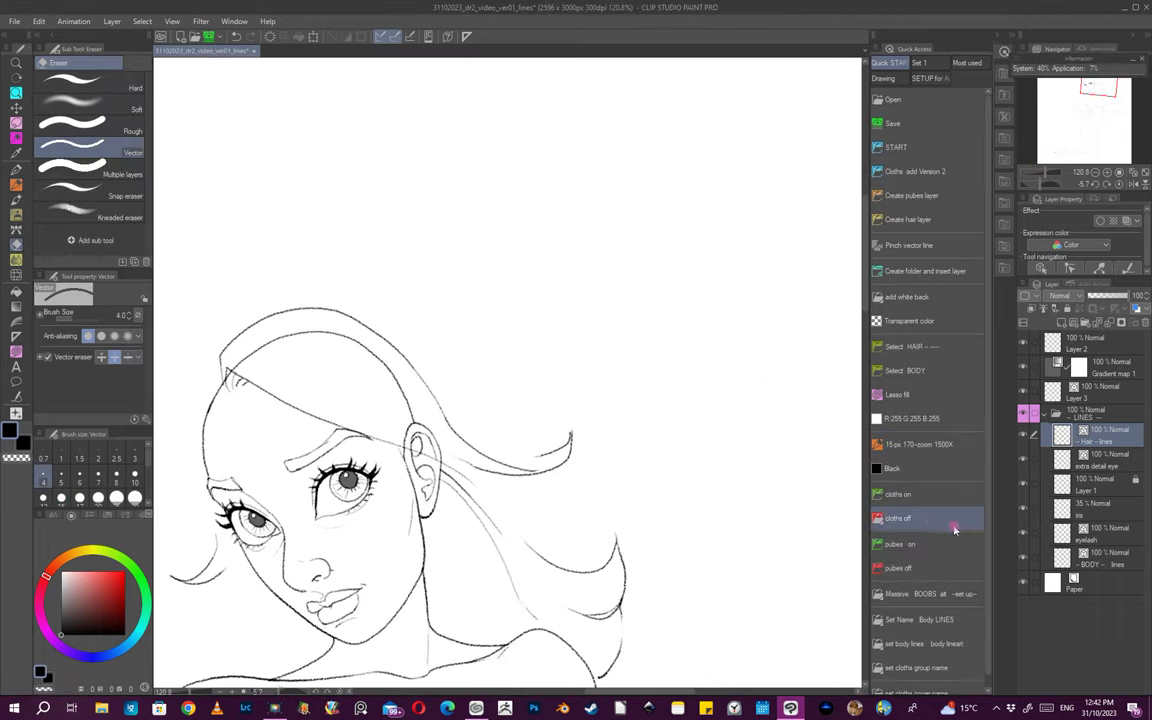
pyautogui.click(918, 444)
pyautogui.scroll(4, 580, 465)
pyautogui.moveTo(416, 488)
pyautogui.mouseDown()
pyautogui.moveTo(503, 474)
pyautogui.moveTo(596, 416)
pyautogui.moveTo(565, 447)
pyautogui.moveTo(567, 462)
pyautogui.moveTo(515, 487)
pyautogui.mouseUp()
pyautogui.press('e')
pyautogui.moveTo(638, 468); pyautogui.dragTo(545, 495)
pyautogui.moveTo(661, 512)
pyautogui.mouseDown()
pyautogui.moveTo(489, 617)
pyautogui.moveTo(462, 608)
pyautogui.mouseUp()
pyautogui.scroll(7, 472, 532)
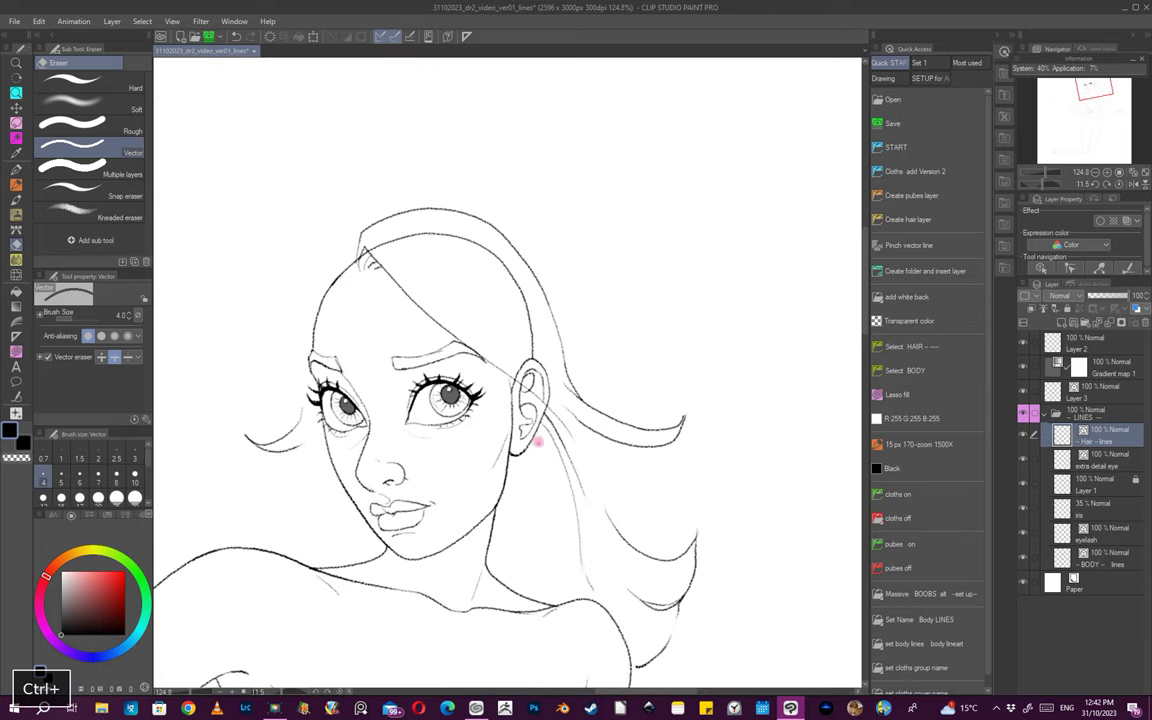
# - Draw long hair strands from behind the earlobe down along the neck with the 15 px pencil
pyautogui.click(905, 444)
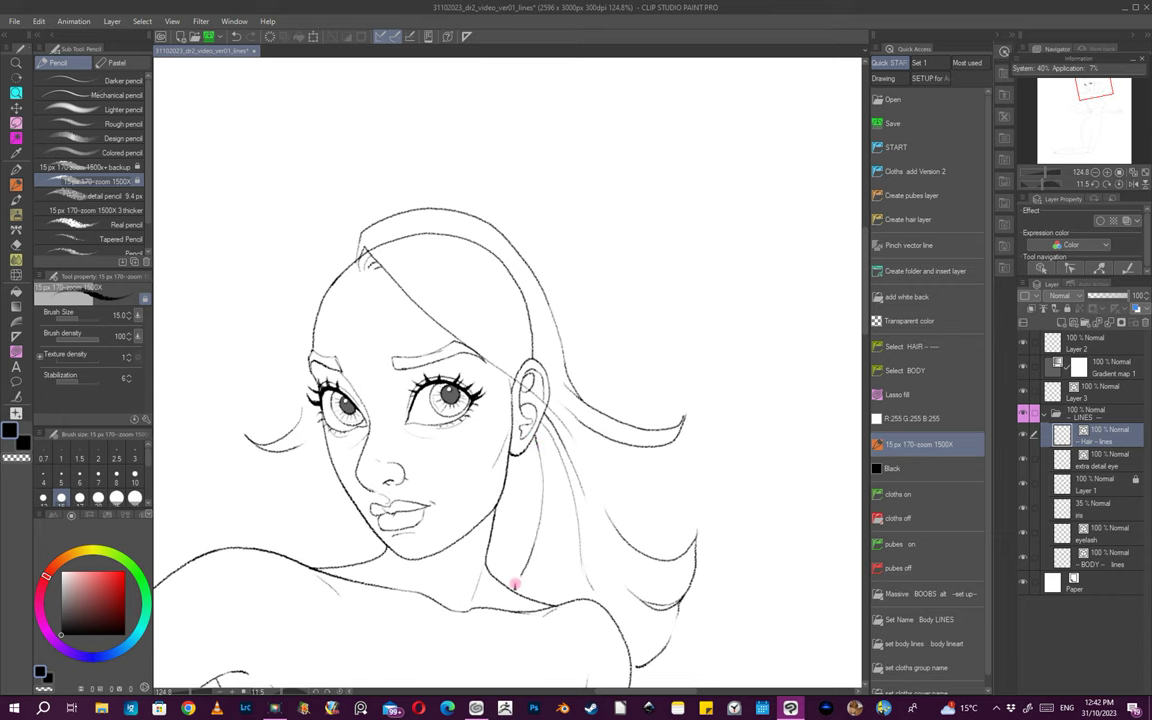
pyautogui.scroll(-6, 633, 525)
pyautogui.scroll(6, 627, 483)
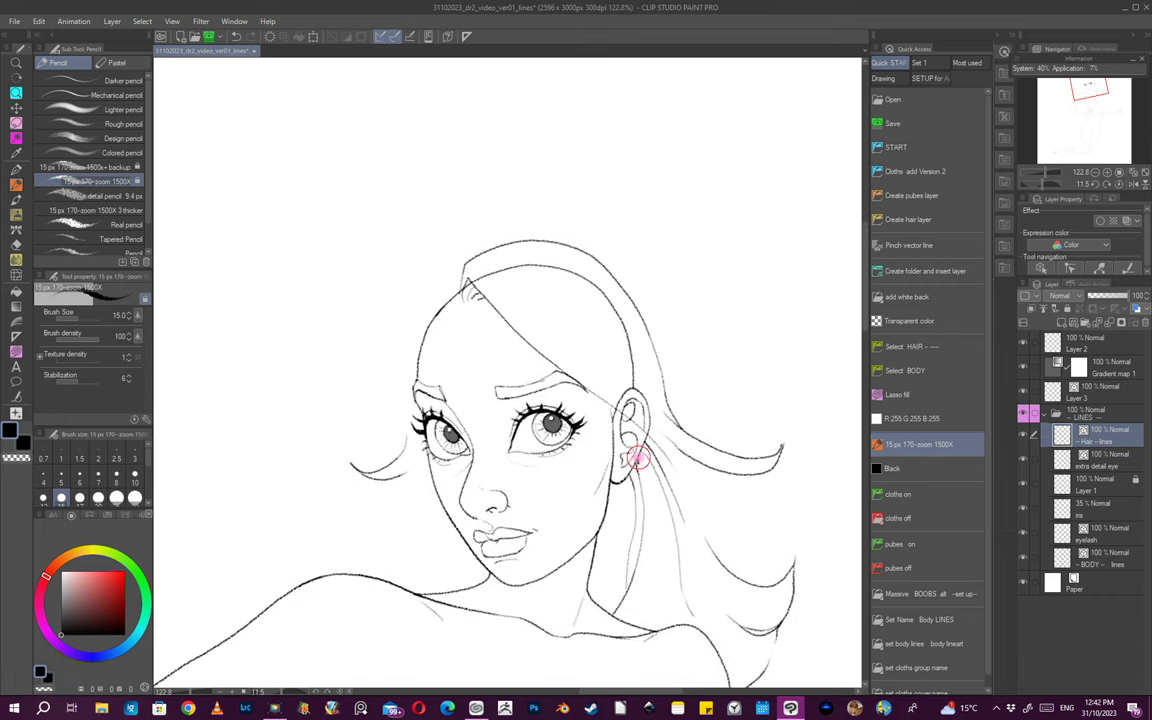
pyautogui.scroll(-5, 680, 588)
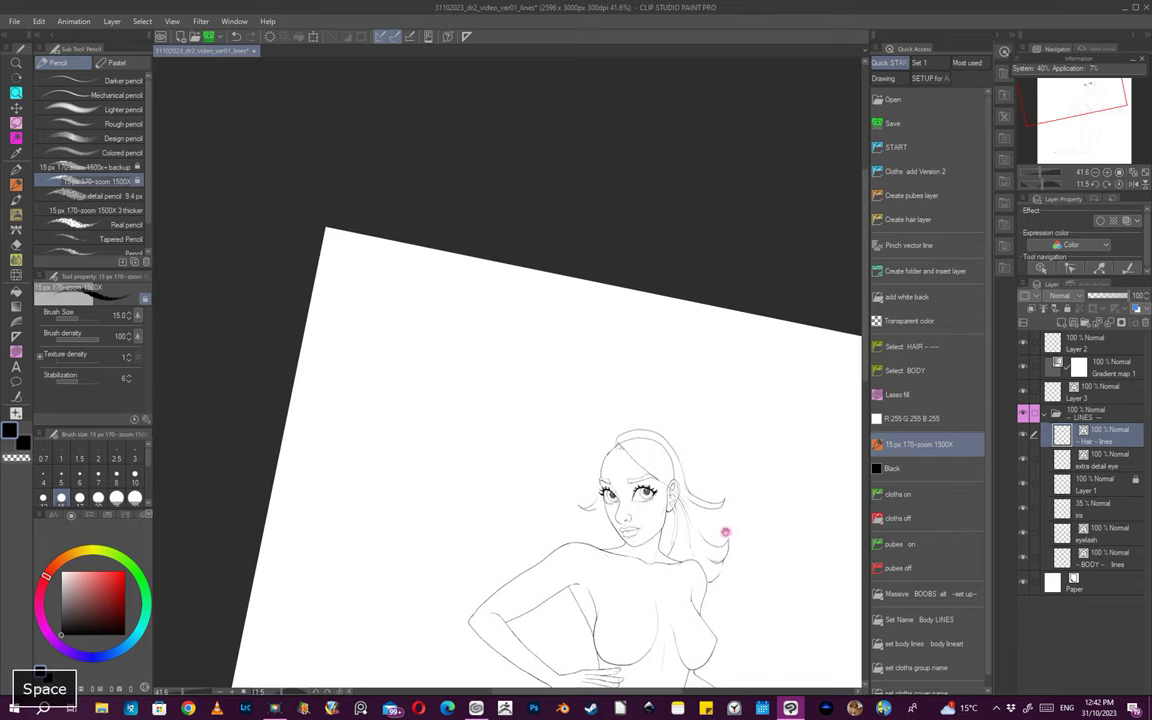
pyautogui.moveTo(736, 541); pyautogui.dragTo(694, 581)
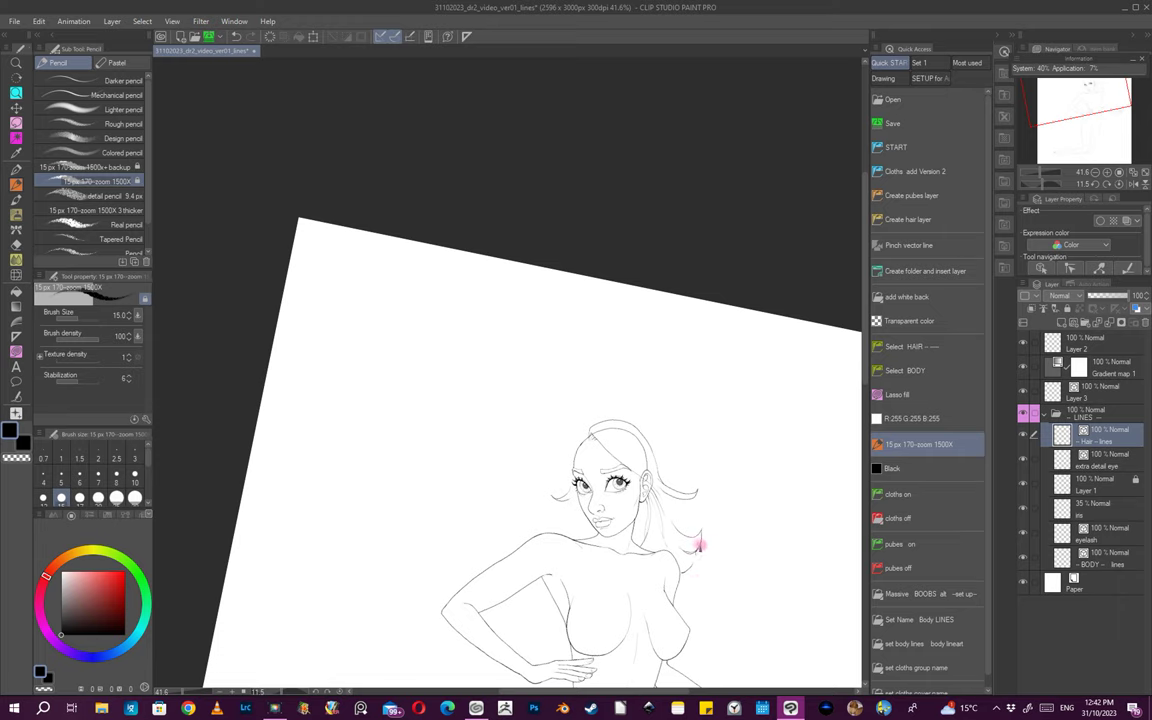
# - Add fine curved strand lines inside the large curl above the shoulder
pyautogui.hotkey('ctrl', 'space')
pyautogui.keyDown('ctrl'); pyautogui.click(701, 550); pyautogui.keyUp('ctrl')
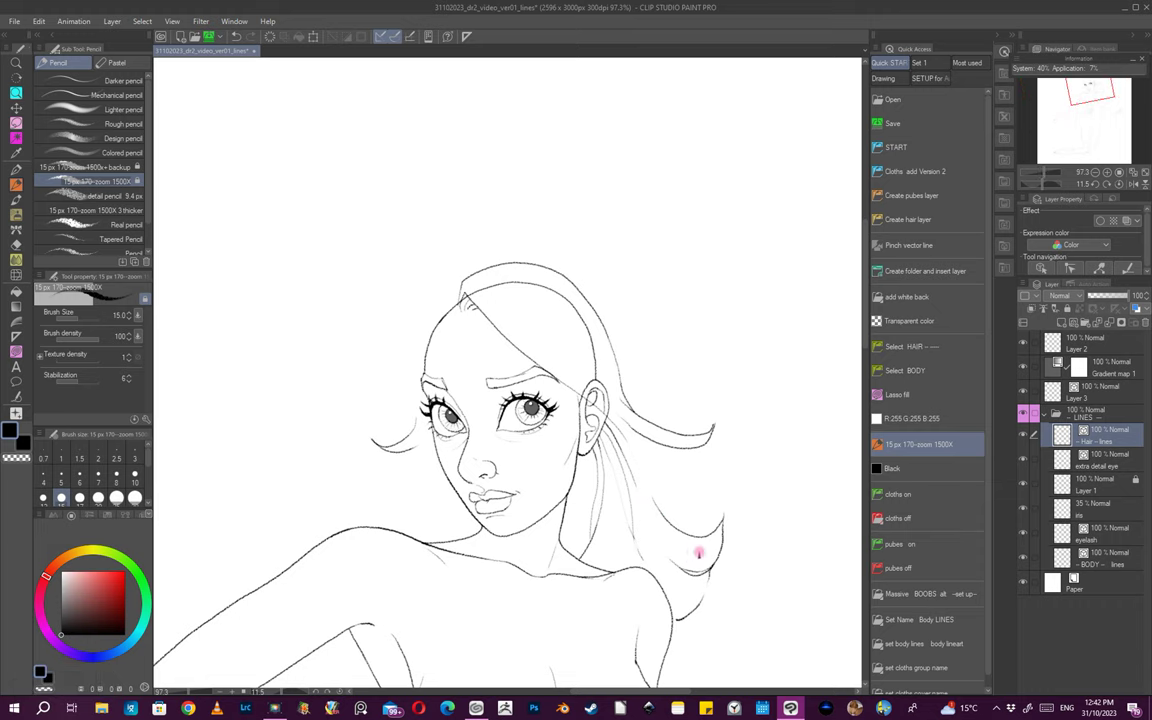
pyautogui.hotkey('ctrl', 'space')
pyautogui.keyDown('ctrl'); pyautogui.click(710, 545); pyautogui.keyUp('ctrl')
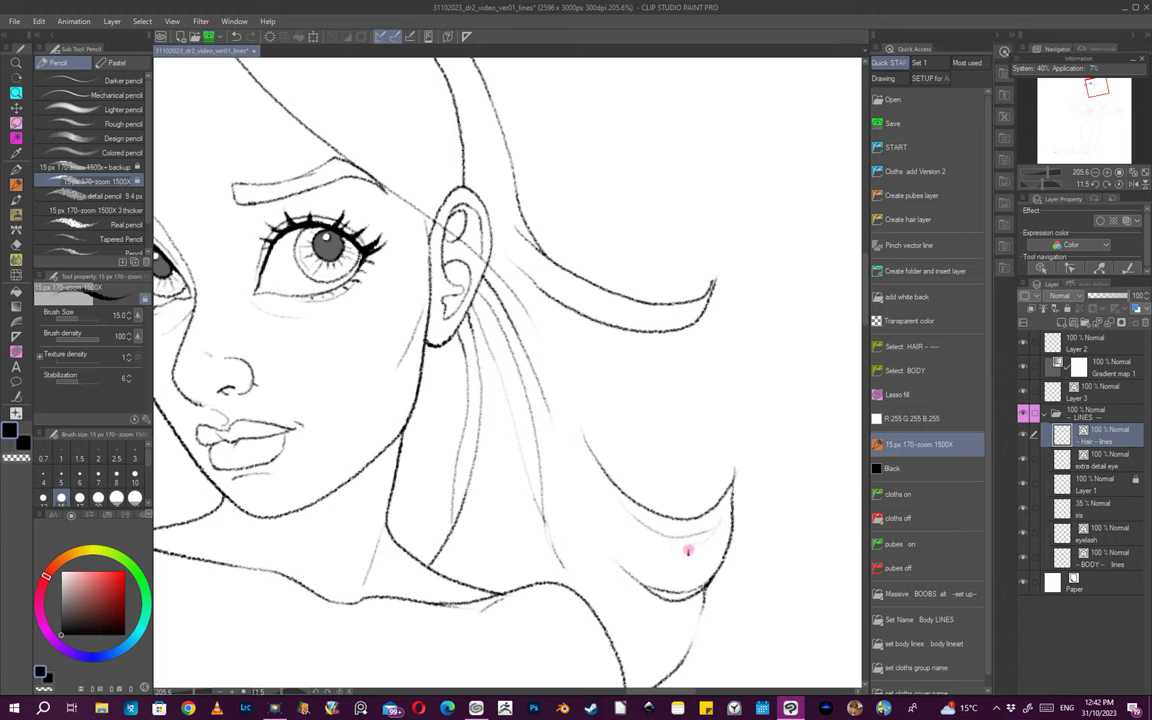
pyautogui.hotkey('ctrl', 'space')
pyautogui.moveTo(712, 553)
pyautogui.mouseDown()
pyautogui.moveTo(625, 510)
pyautogui.moveTo(720, 515)
pyautogui.mouseUp()
pyautogui.hotkey('ctrl', 'z')
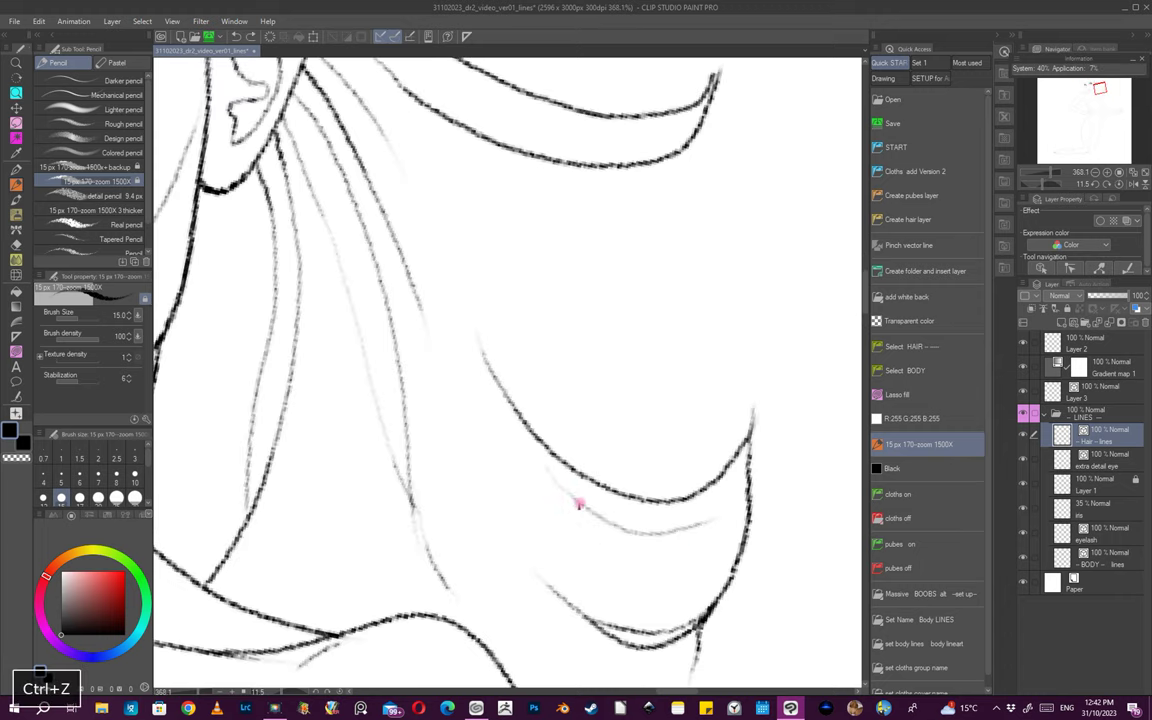
pyautogui.moveTo(540, 468); pyautogui.dragTo(658, 555)
pyautogui.moveTo(723, 491); pyautogui.dragTo(702, 540)
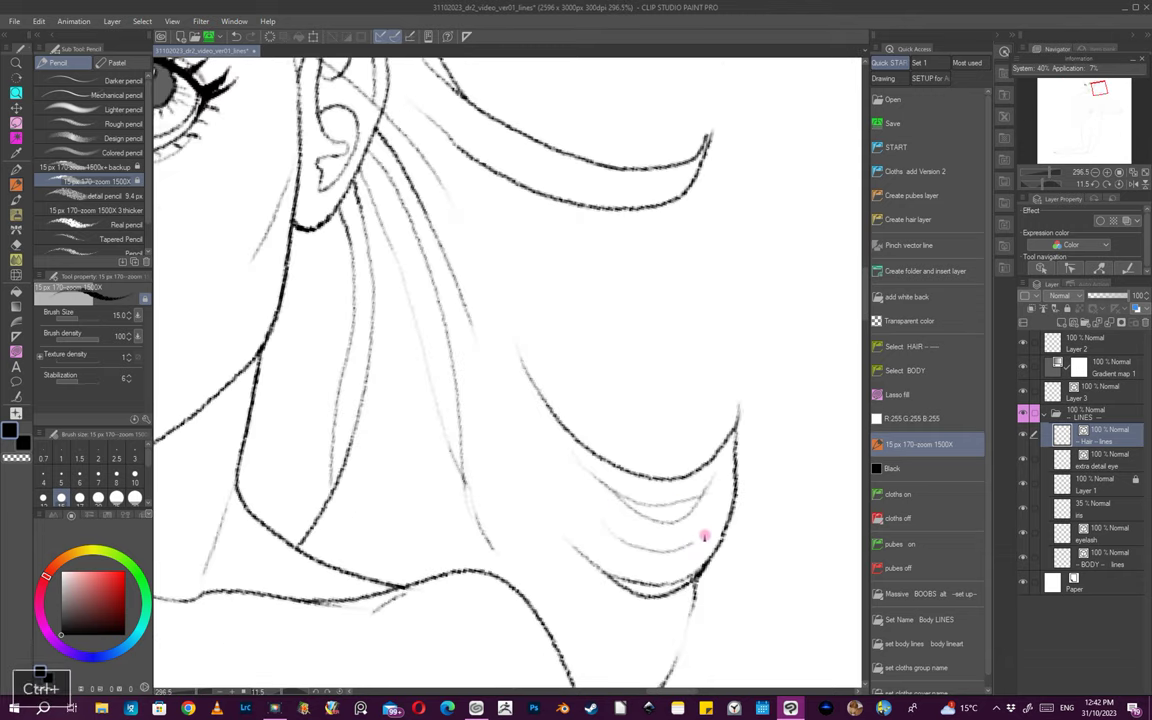
# - Add fine curved strand lines inside the lowest curl beside the shoulder
pyautogui.moveTo(738, 481)
pyautogui.mouseDown()
pyautogui.moveTo(704, 545)
pyautogui.moveTo(786, 516)
pyautogui.moveTo(689, 524)
pyautogui.moveTo(766, 493)
pyautogui.moveTo(738, 507)
pyautogui.moveTo(653, 447)
pyautogui.mouseUp()
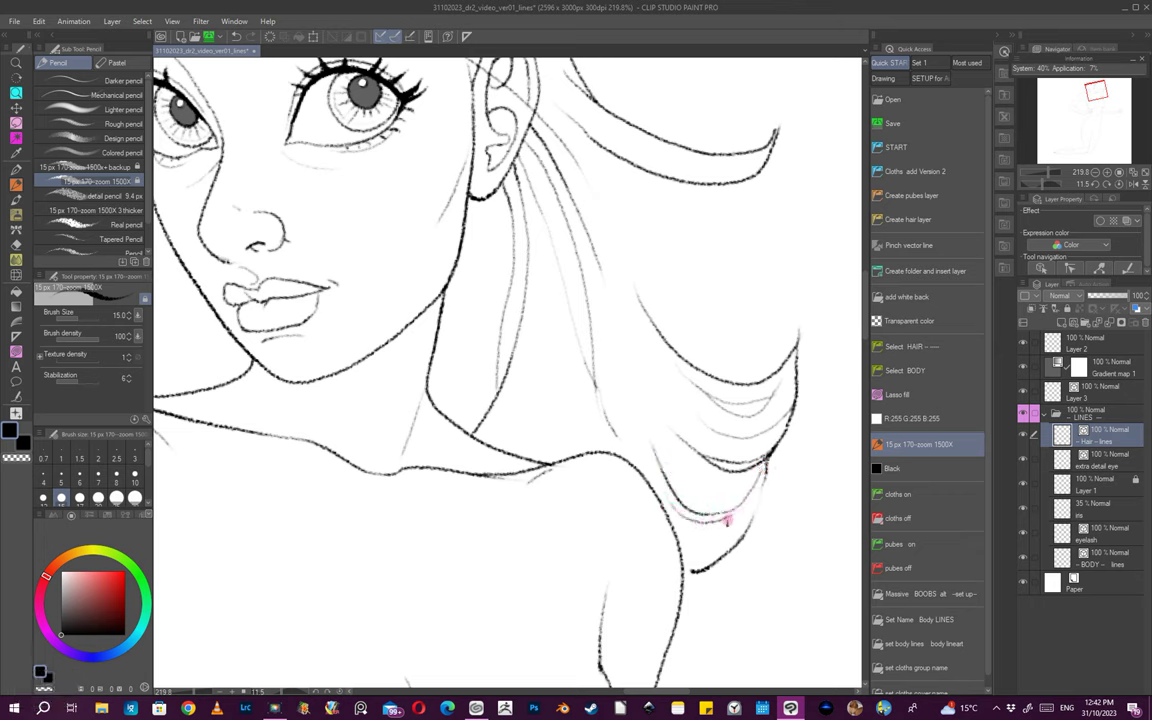
pyautogui.moveTo(763, 484)
pyautogui.mouseDown()
pyautogui.moveTo(720, 558)
pyautogui.moveTo(686, 573)
pyautogui.moveTo(725, 519)
pyautogui.mouseUp()
pyautogui.moveTo(694, 447); pyautogui.dragTo(730, 475)
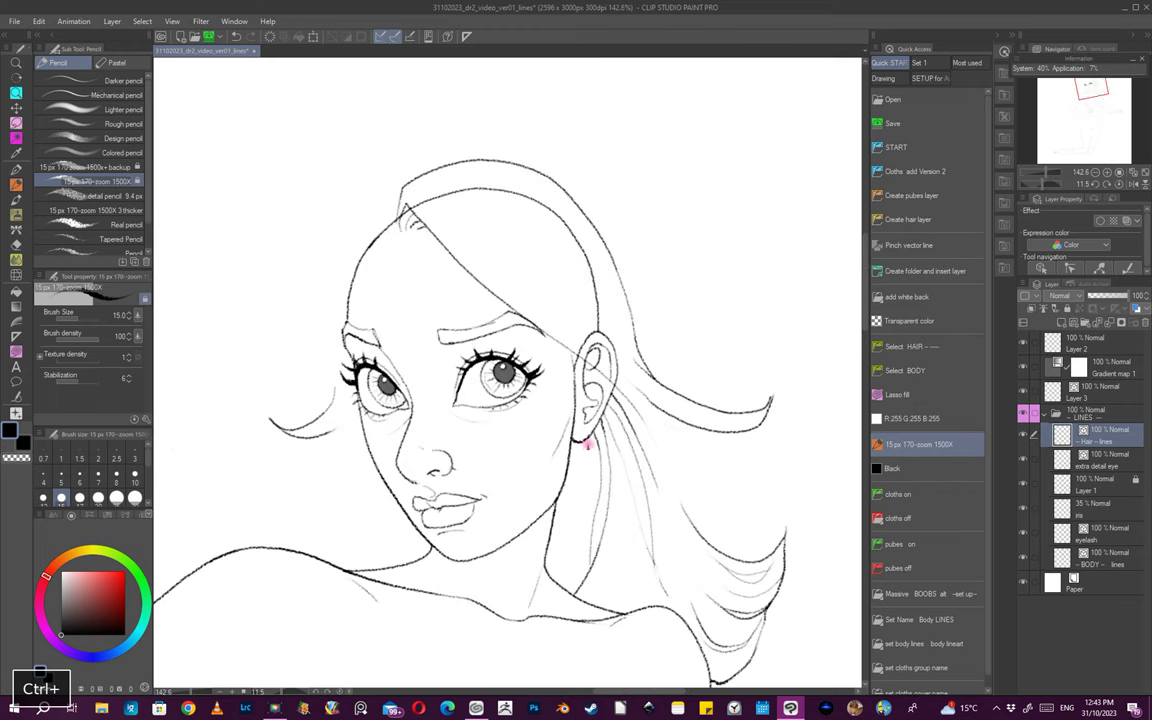
pyautogui.scroll(-2, 546, 556)
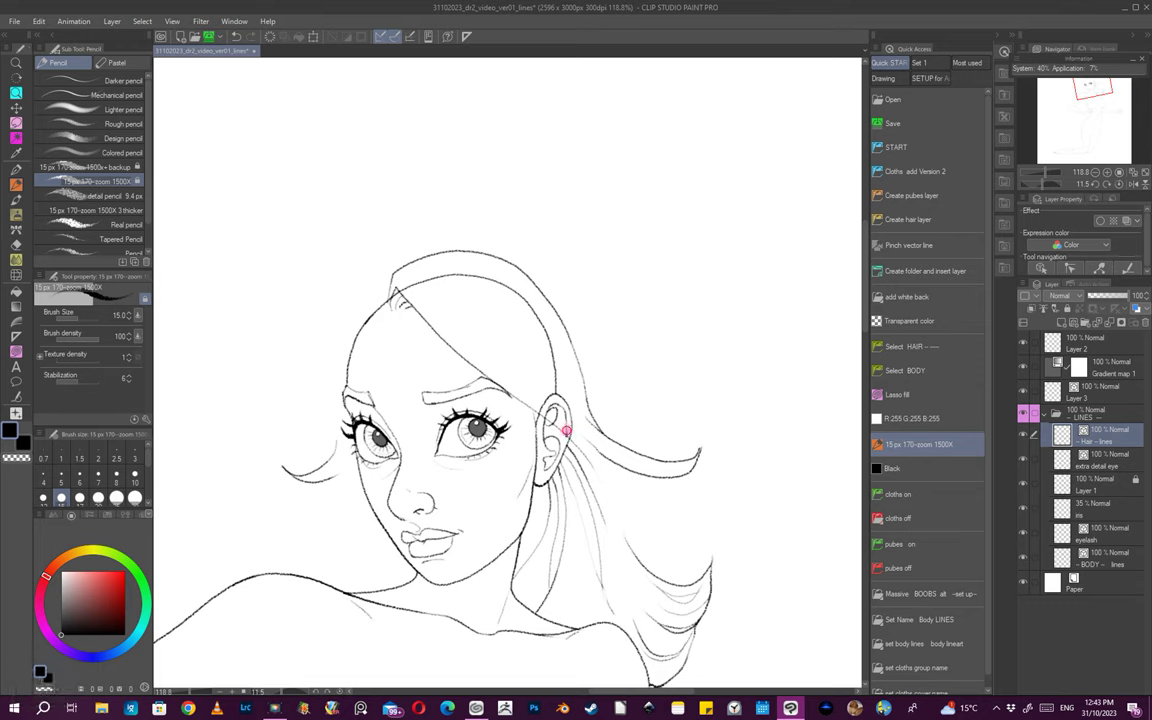
pyautogui.moveTo(663, 550); pyautogui.dragTo(730, 543)
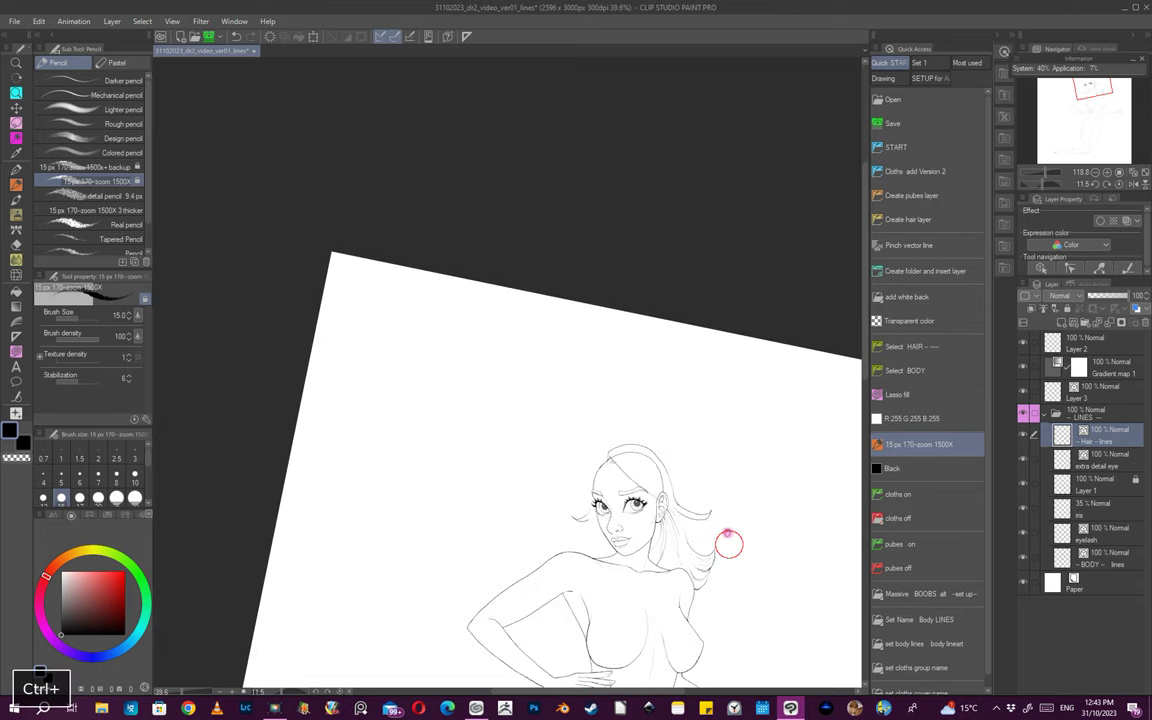
# - Add a second contour over the crown and draw the far-side hair from the parting down past the temple
pyautogui.moveTo(653, 452)
pyautogui.mouseDown()
pyautogui.moveTo(561, 465)
pyautogui.moveTo(600, 455)
pyautogui.moveTo(535, 435)
pyautogui.moveTo(491, 484)
pyautogui.mouseUp()
pyautogui.moveTo(621, 501)
pyautogui.mouseDown()
pyautogui.moveTo(642, 526)
pyautogui.moveTo(700, 481)
pyautogui.mouseUp()
pyautogui.scroll(3, 615, 435)
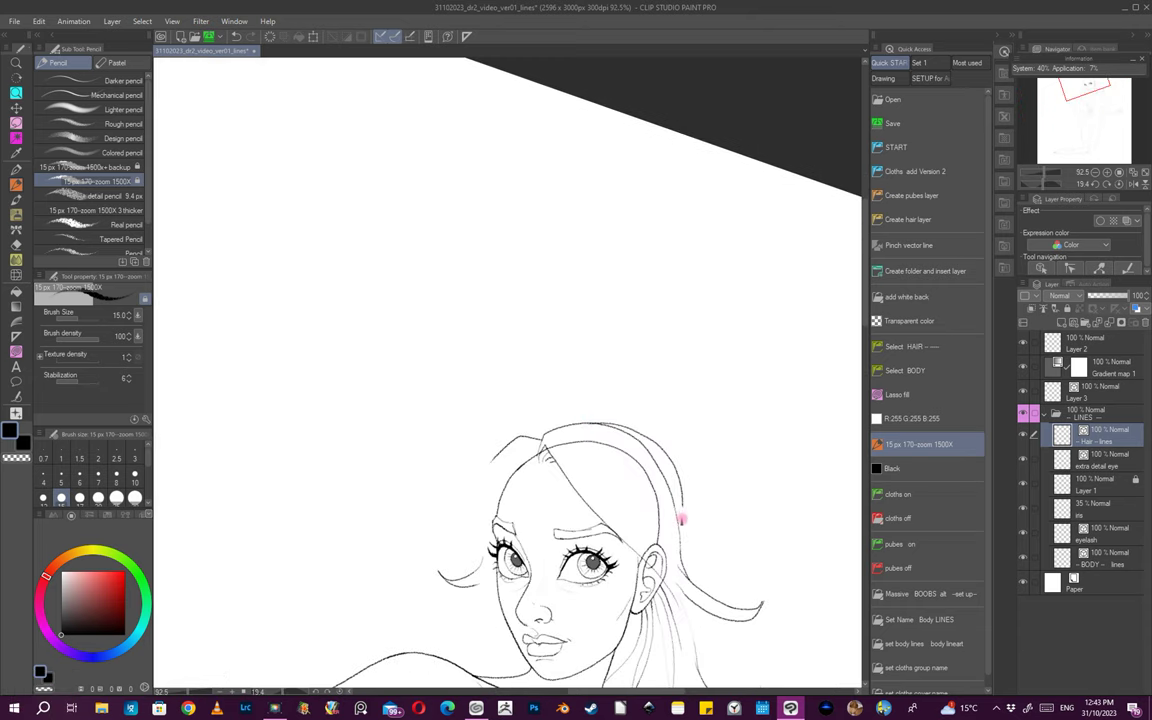
pyautogui.scroll(2, 679, 546)
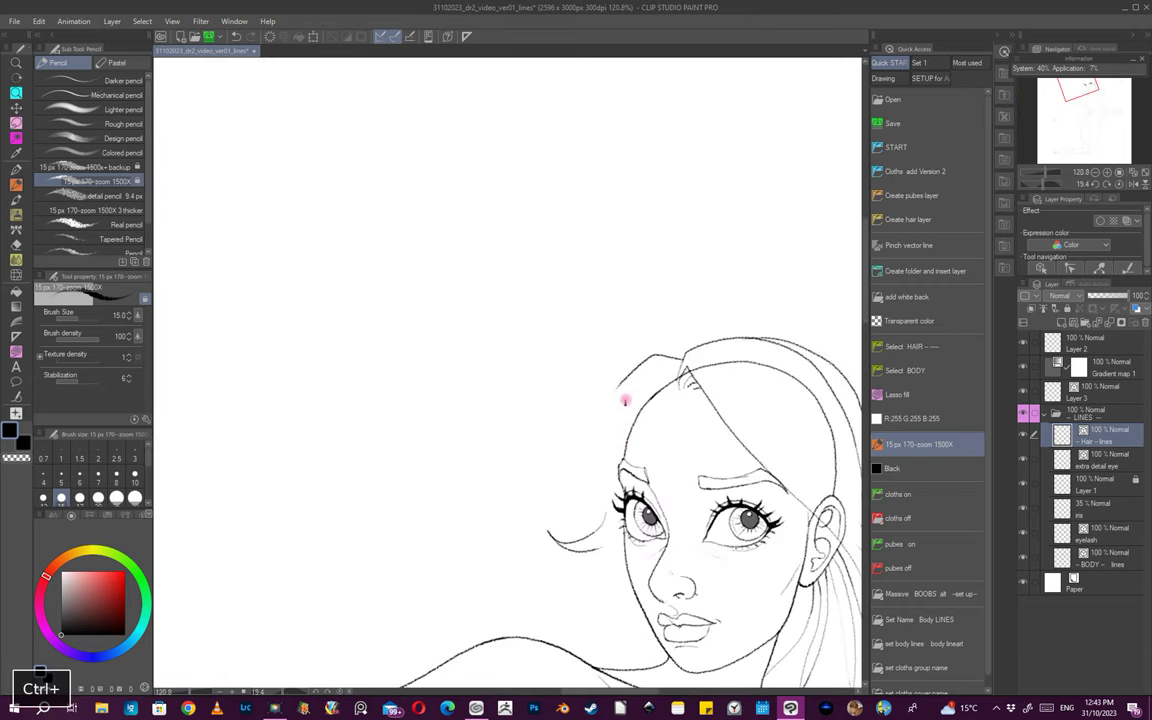
pyautogui.moveTo(645, 358); pyautogui.dragTo(598, 428)
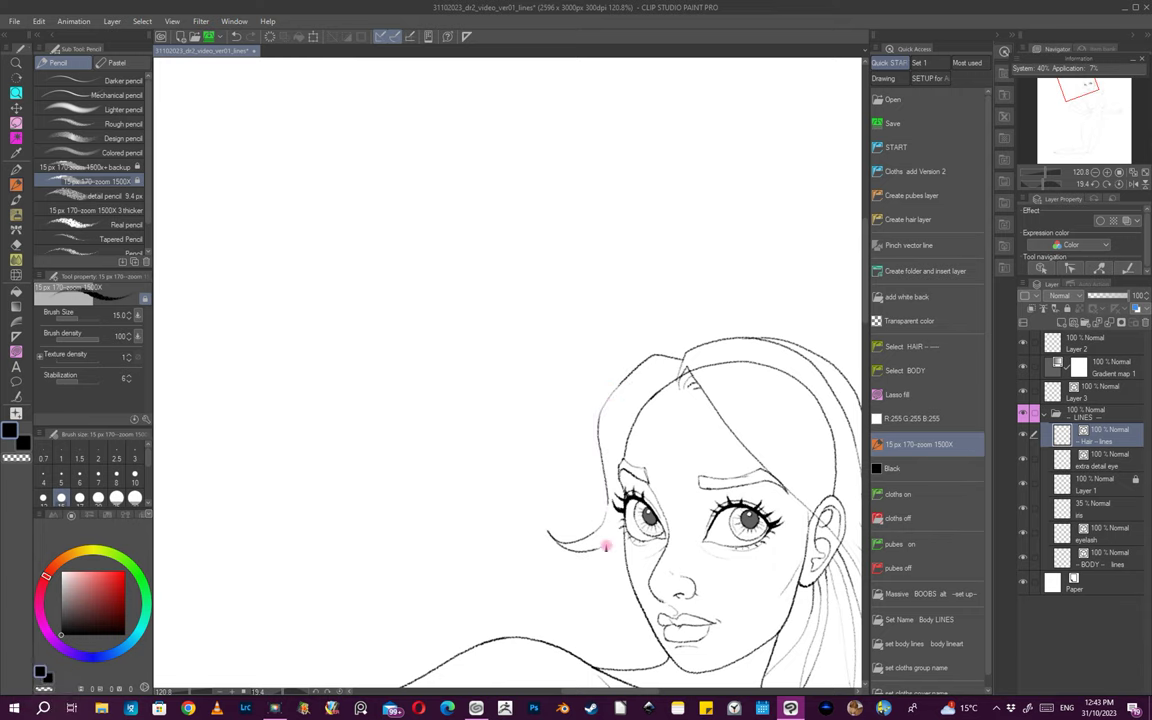
# - Draw the far-side hair flipping outward in two pointed tips beside the cheek and ending at the shoulder line
pyautogui.moveTo(603, 586); pyautogui.dragTo(549, 606)
pyautogui.moveTo(686, 627); pyautogui.dragTo(625, 560)
pyautogui.moveTo(563, 527); pyautogui.dragTo(612, 538)
pyautogui.moveTo(564, 577); pyautogui.dragTo(594, 566)
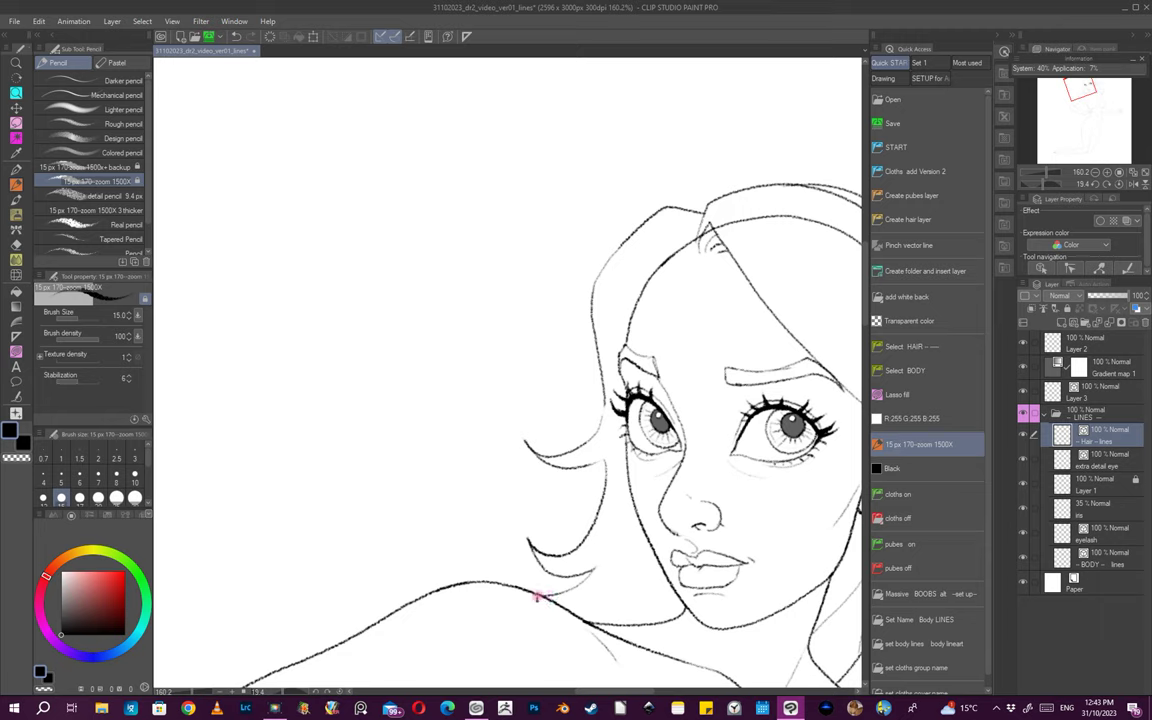
pyautogui.moveTo(684, 607); pyautogui.dragTo(650, 595)
pyautogui.moveTo(743, 615); pyautogui.dragTo(674, 442)
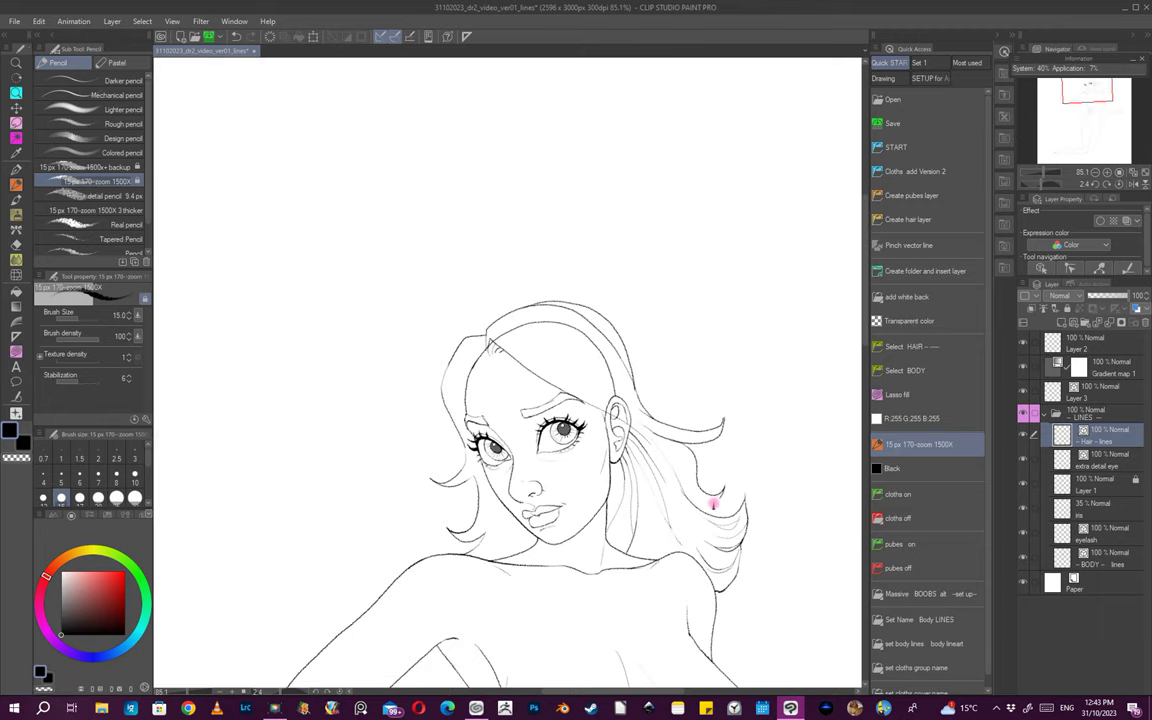
# - Draw small flipped tips between the upper flick and the large shoulder curl, undoing the stray stroke
pyautogui.moveTo(770, 528); pyautogui.dragTo(733, 496)
pyautogui.hotkey('ctrl', 'z')
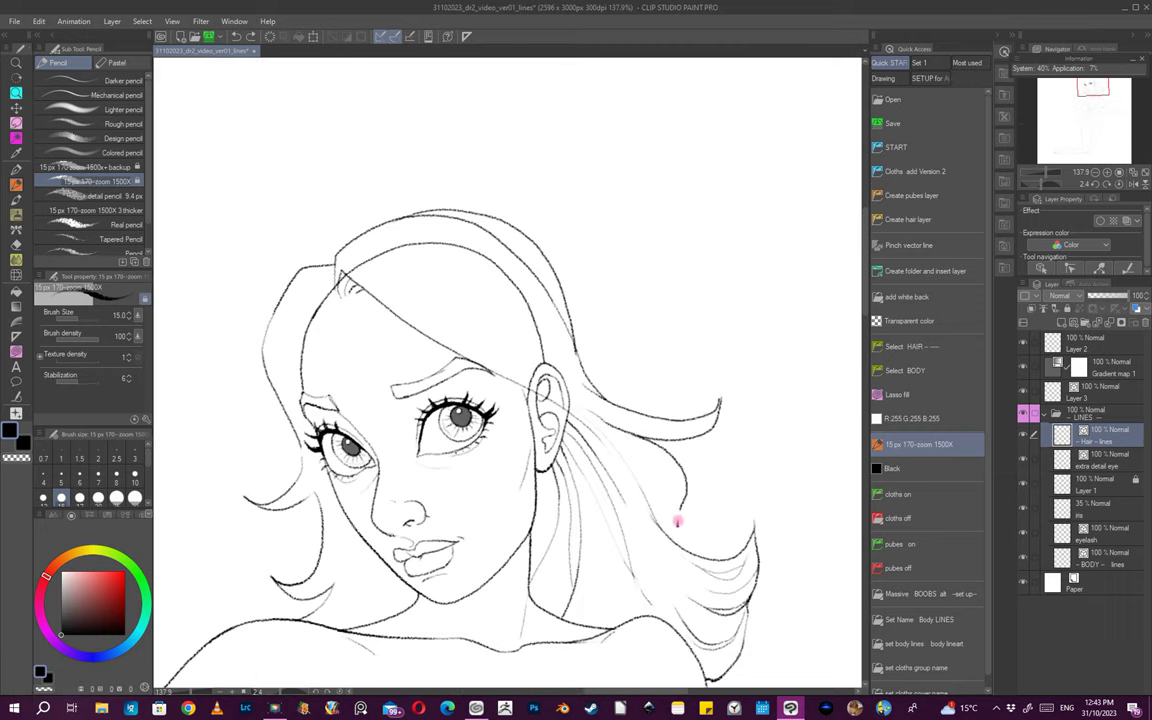
pyautogui.scroll(-5, 689, 552)
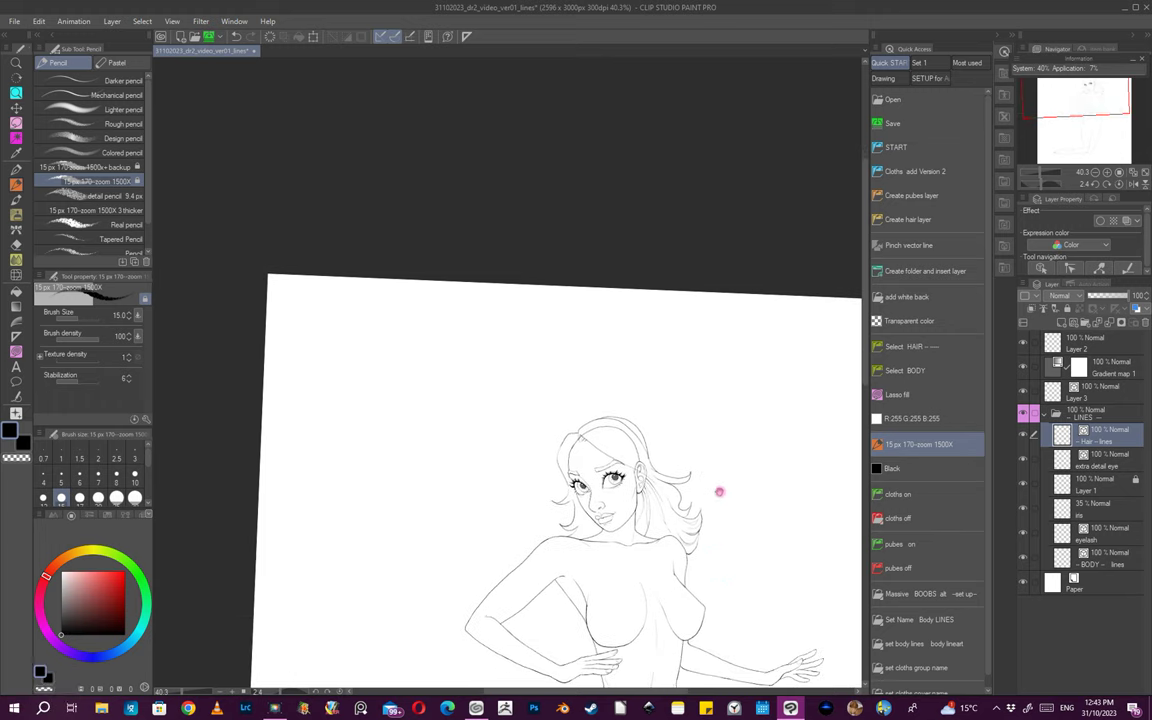
pyautogui.scroll(1, 681, 463)
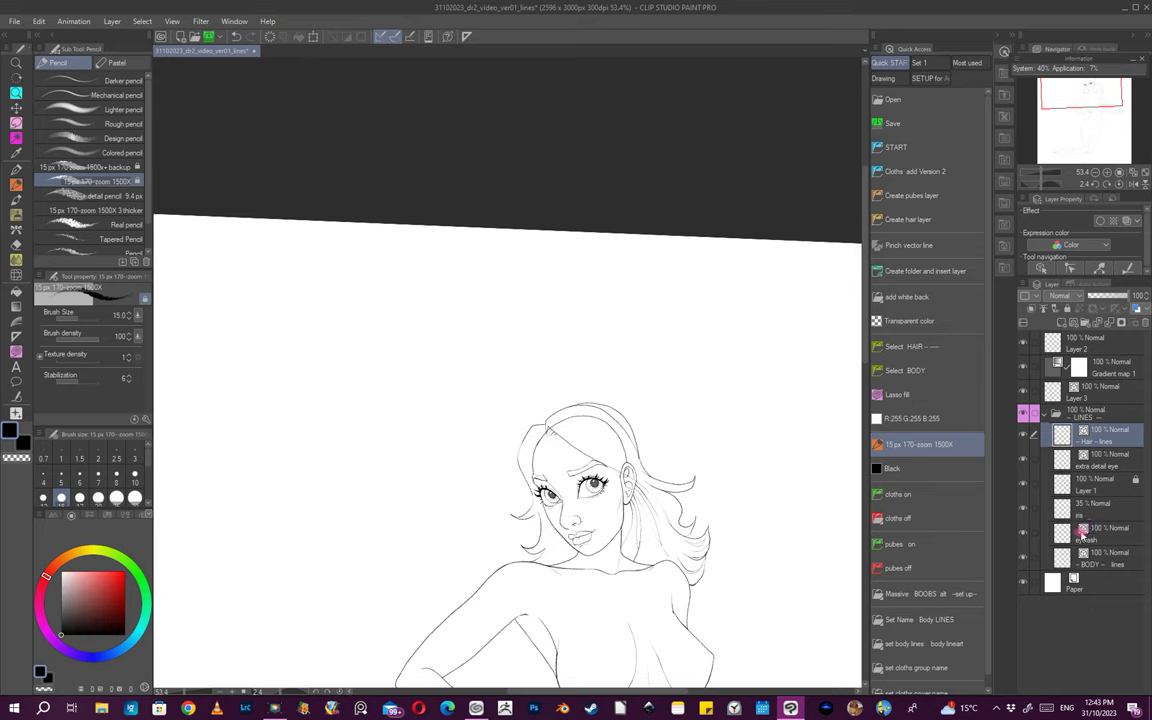
# - Add a raster layer named scalp directly above the extra detail eye layer
pyautogui.click(1108, 463)
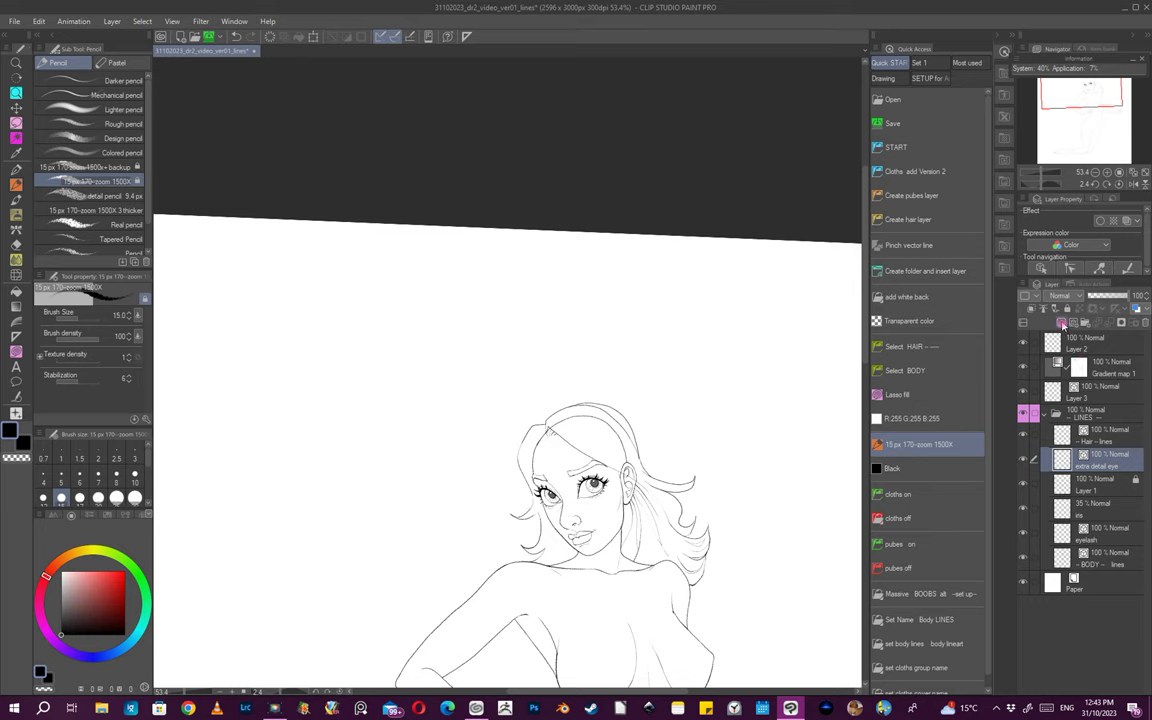
pyautogui.click(1062, 324)
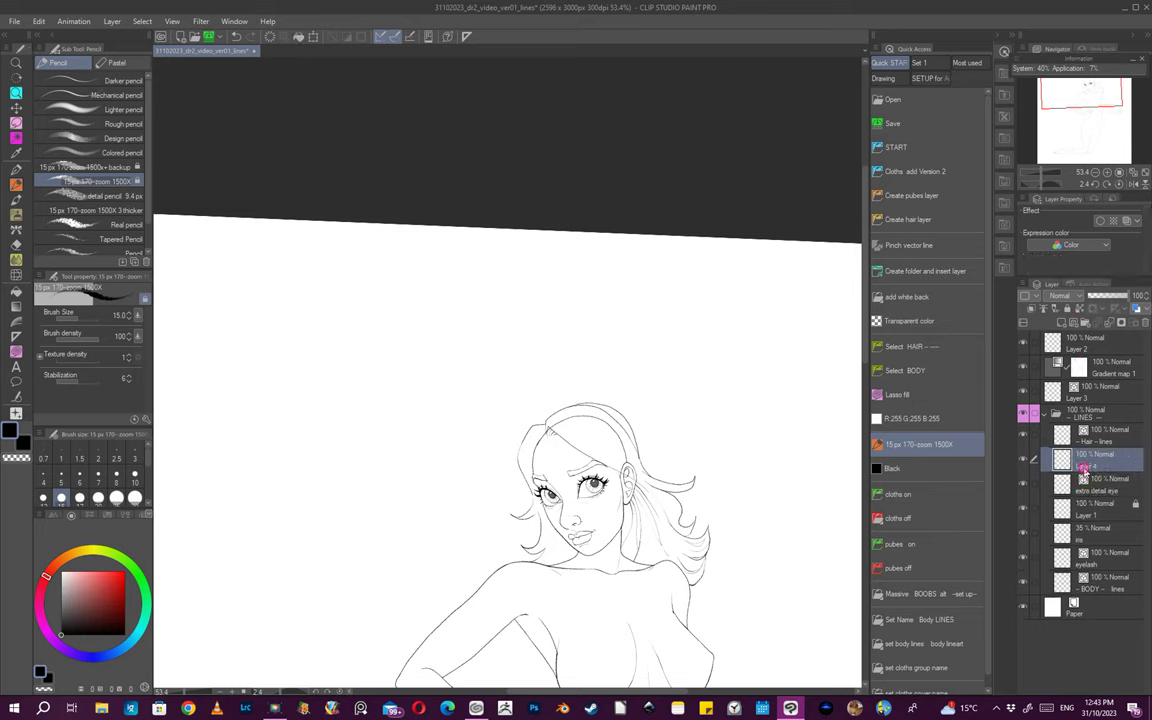
pyautogui.write('scalp')
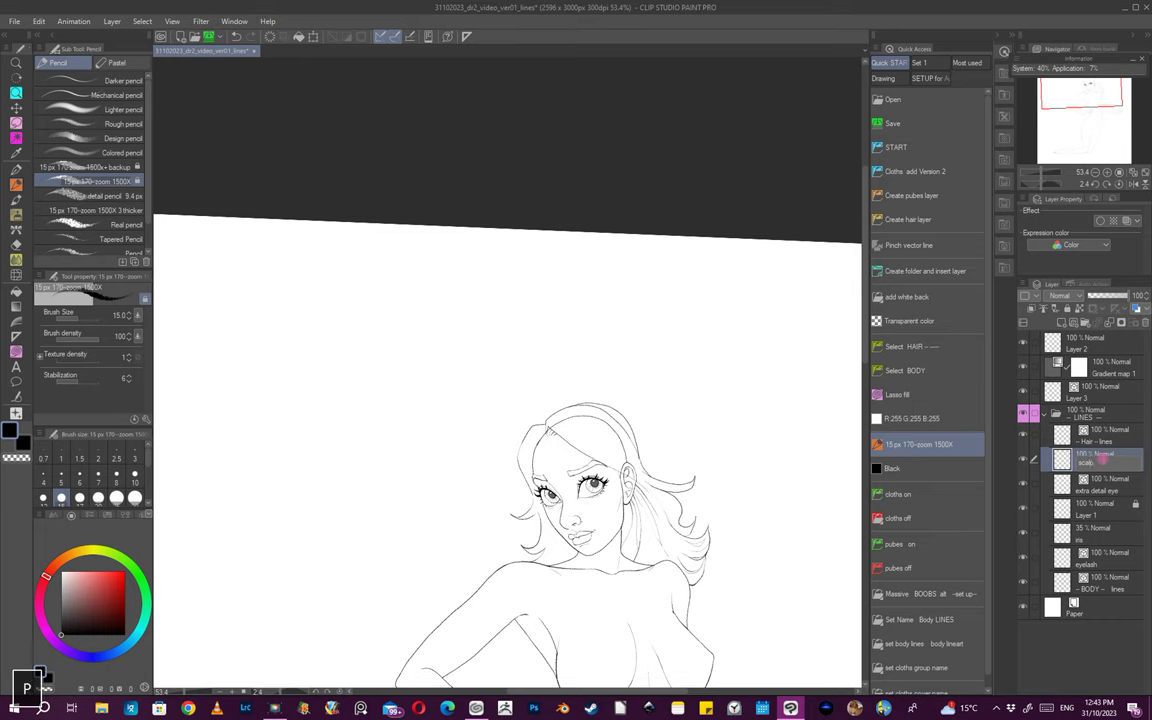
pyautogui.press('Return')
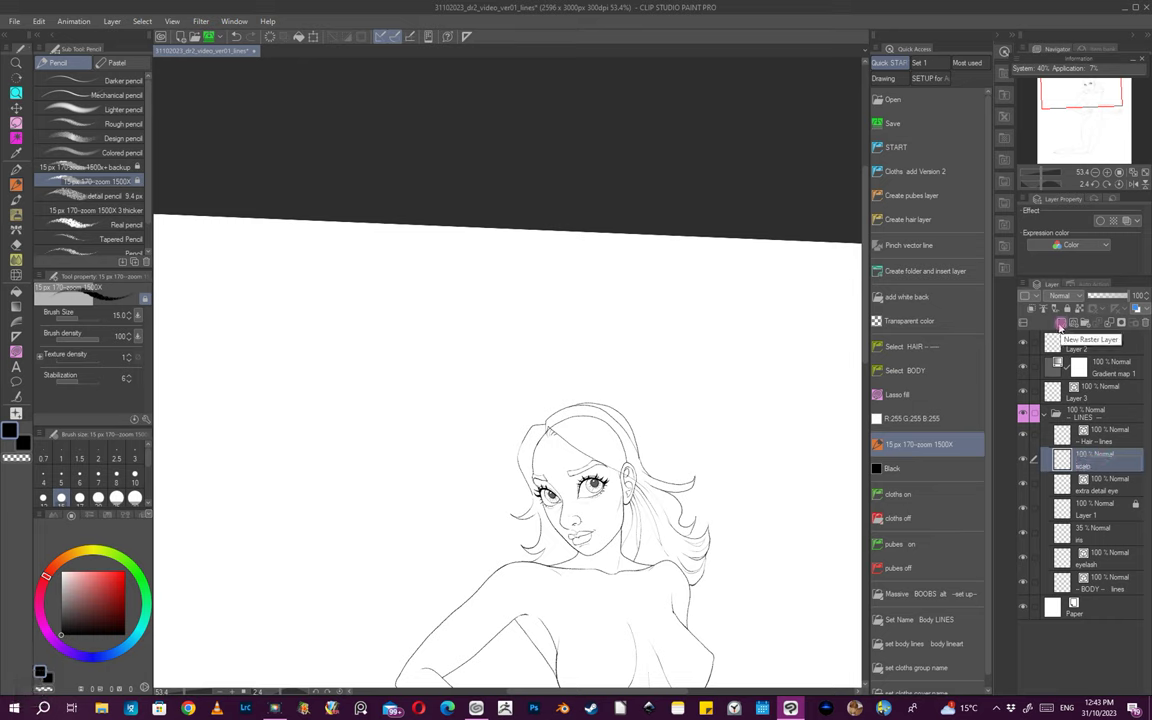
# - Cover the skull line just above the ear with white using Lasso fill on the scalp layer
pyautogui.click(900, 396)
pyautogui.hotkey('ctrl', 'space')
pyautogui.click(630, 490)
pyautogui.hotkey('shift', 'space')
pyautogui.moveTo(651, 489)
pyautogui.mouseDown()
pyautogui.moveTo(586, 553)
pyautogui.moveTo(630, 540)
pyautogui.mouseUp()
pyautogui.hotkey('ctrl', 'space')
pyautogui.moveTo(576, 437); pyautogui.dragTo(540, 421)
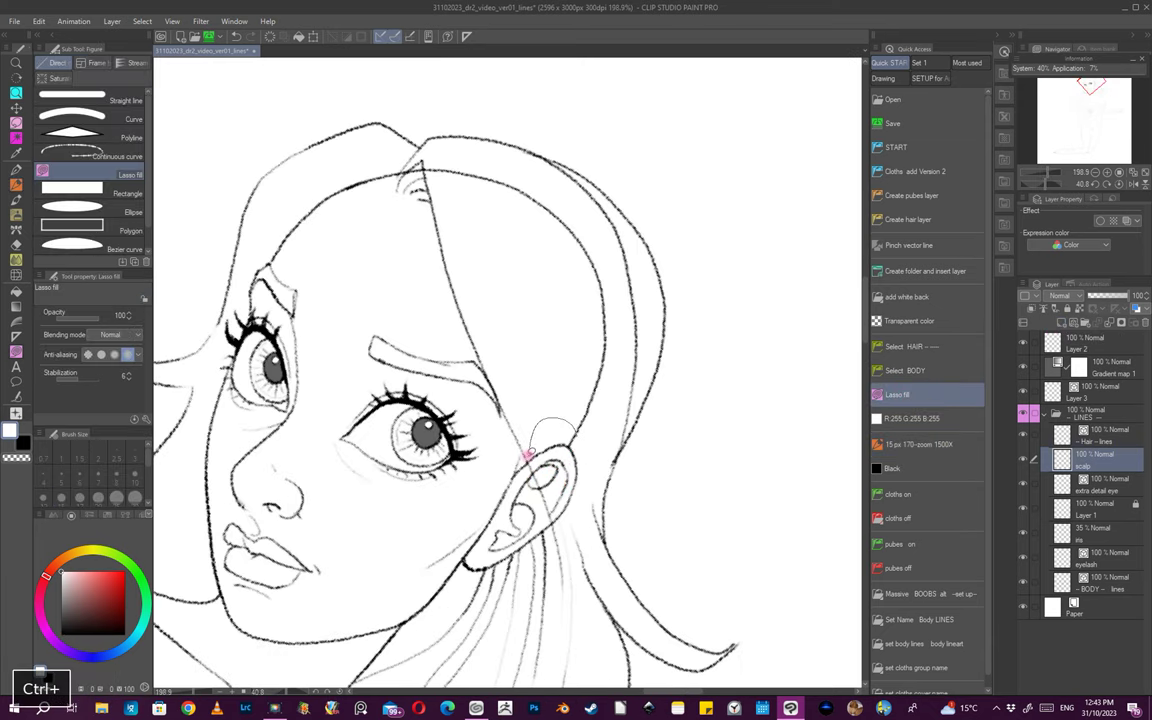
pyautogui.hotkey('ctrl', 'space')
pyautogui.moveTo(573, 535)
pyautogui.mouseDown()
pyautogui.moveTo(590, 447)
pyautogui.moveTo(525, 470)
pyautogui.mouseUp()
# - Mask the rest of the skull line beneath the crown up to the parting with white lasso fills
pyautogui.hotkey('shift', 'space')
pyautogui.moveTo(643, 509); pyautogui.dragTo(530, 591)
pyautogui.hotkey('ctrl', 'space')
pyautogui.moveTo(530, 471); pyautogui.dragTo(570, 482)
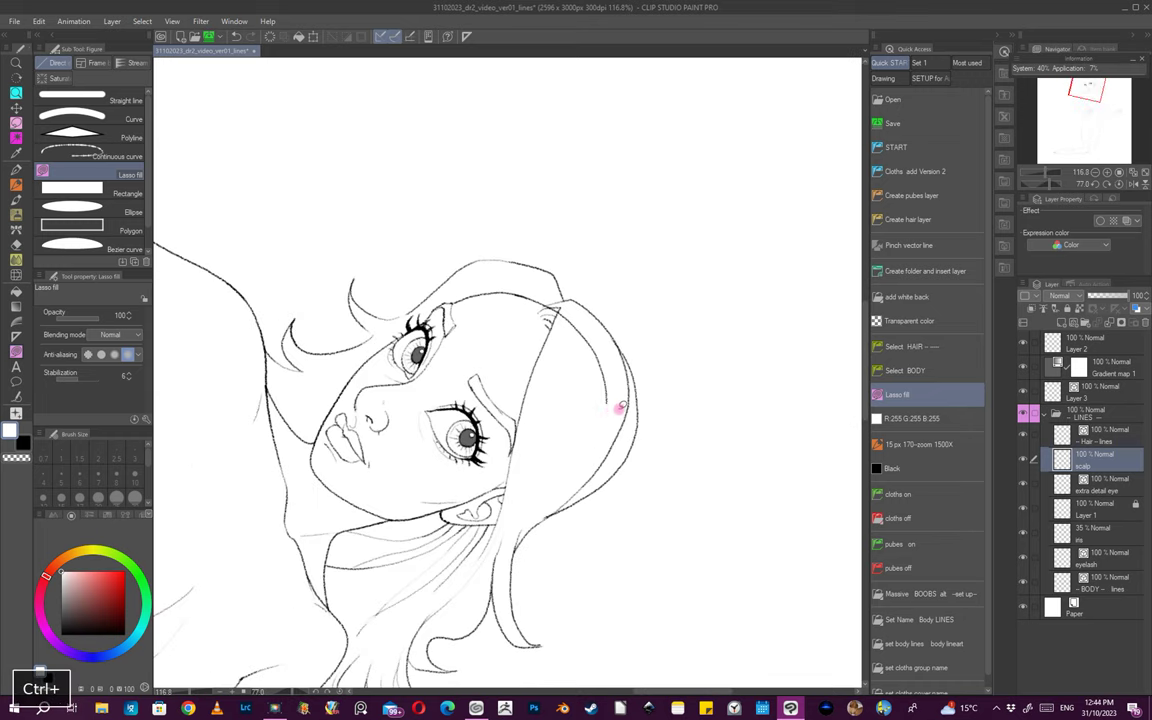
pyautogui.moveTo(622, 404); pyautogui.dragTo(609, 470)
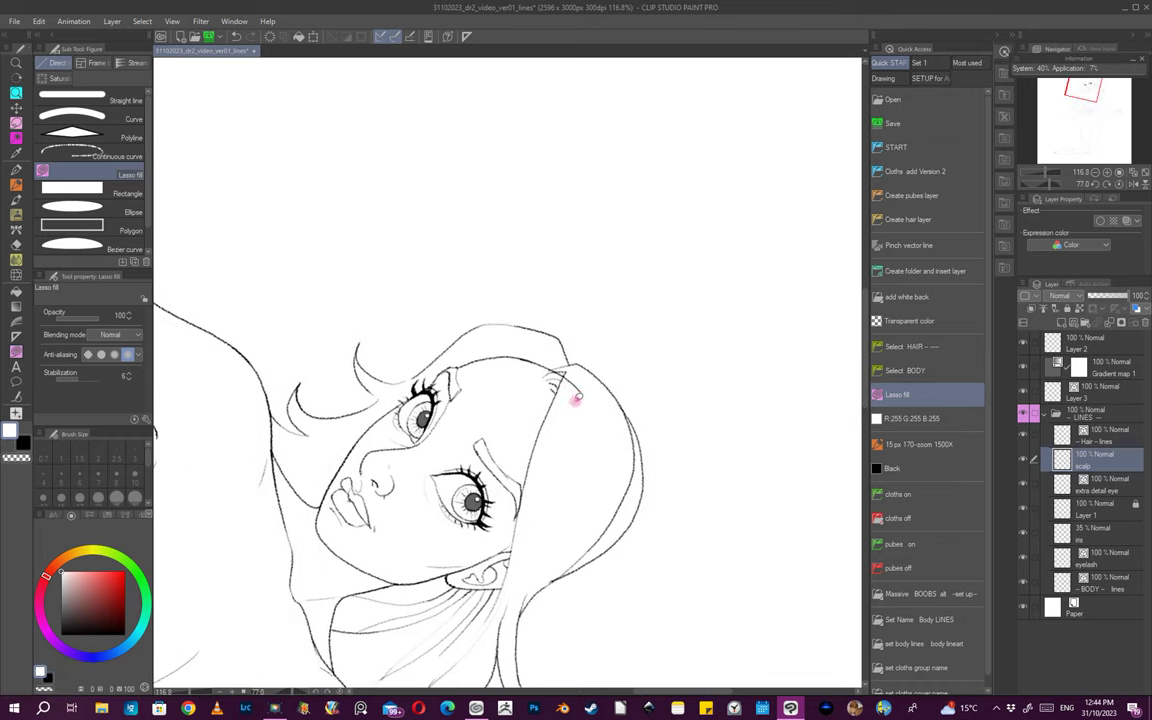
pyautogui.moveTo(588, 392)
pyautogui.mouseDown()
pyautogui.moveTo(527, 445)
pyautogui.moveTo(694, 327)
pyautogui.moveTo(676, 360)
pyautogui.moveTo(709, 473)
pyautogui.moveTo(620, 519)
pyautogui.moveTo(656, 550)
pyautogui.moveTo(612, 640)
pyautogui.moveTo(661, 565)
pyautogui.moveTo(661, 499)
pyautogui.mouseUp()
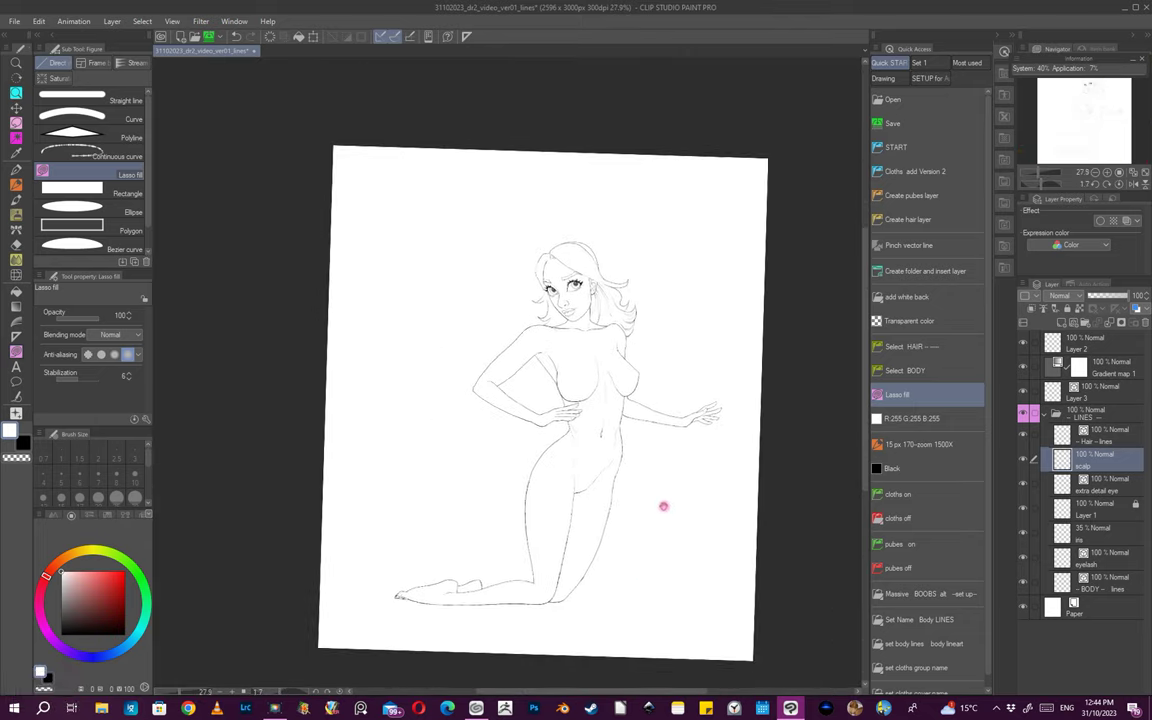
# - Return to the hair lines layer and draw fine strands in the far-side flips and beside the jaw with the 15 px pencil
pyautogui.moveTo(639, 351)
pyautogui.mouseDown()
pyautogui.moveTo(627, 185)
pyautogui.moveTo(728, 481)
pyautogui.mouseUp()
pyautogui.moveTo(737, 535)
pyautogui.mouseDown()
pyautogui.moveTo(725, 483)
pyautogui.moveTo(743, 470)
pyautogui.moveTo(746, 499)
pyautogui.moveTo(594, 265)
pyautogui.moveTo(757, 495)
pyautogui.mouseUp()
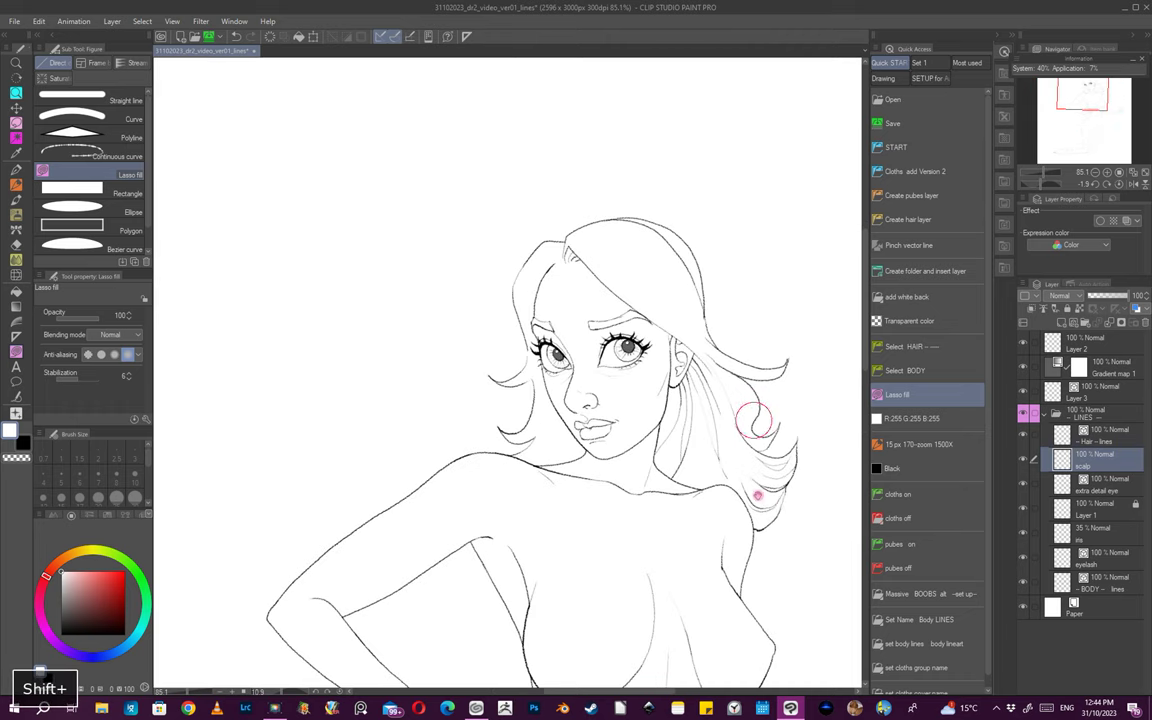
pyautogui.click(1100, 438)
pyautogui.click(915, 444)
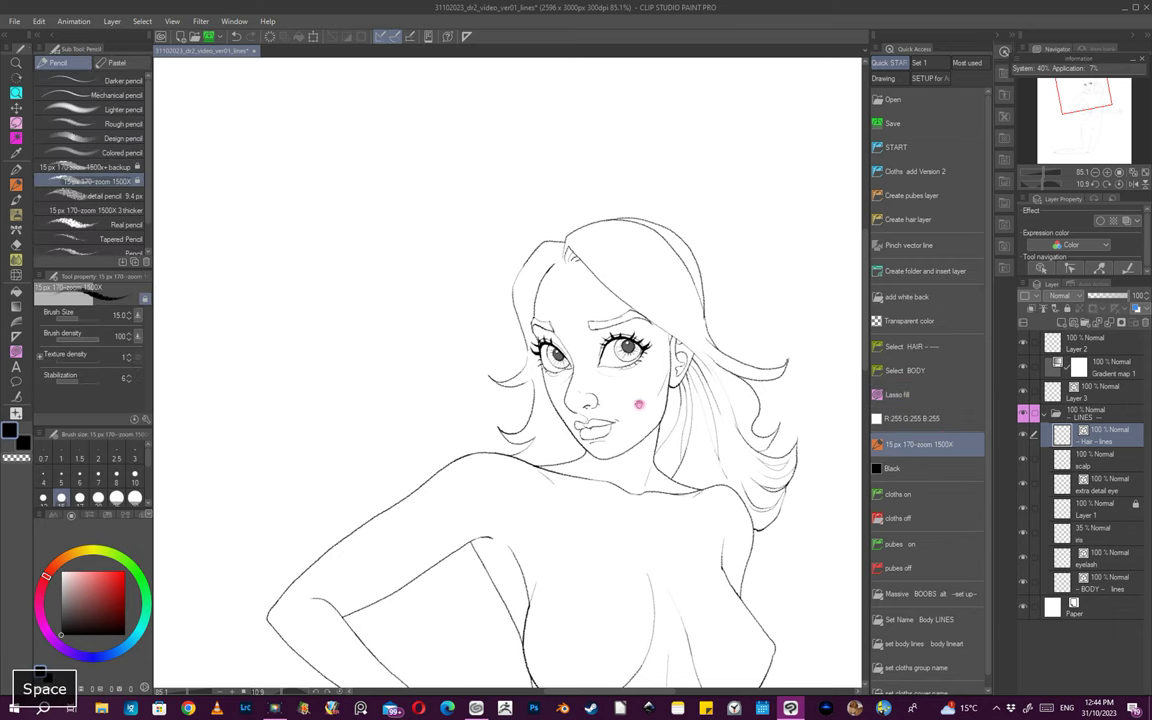
pyautogui.hotkey('ctrl', '+')
pyautogui.hotkey('ctrl', 'z')
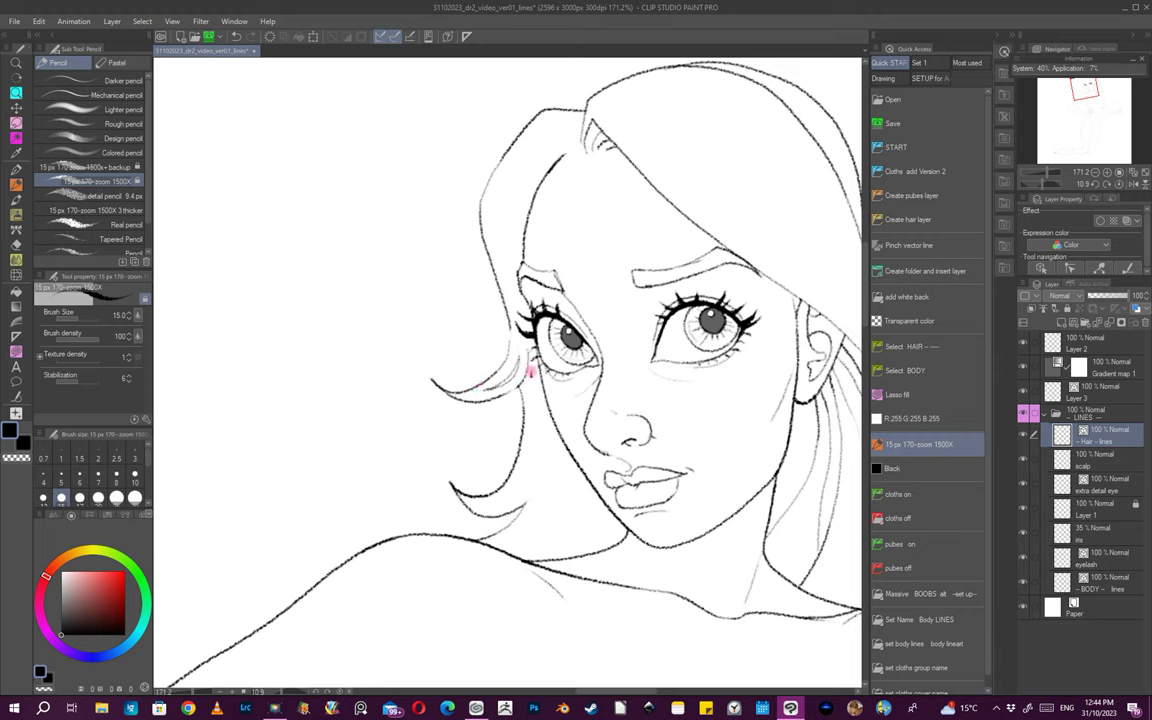
pyautogui.moveTo(533, 370); pyautogui.dragTo(547, 486)
pyautogui.moveTo(548, 419); pyautogui.dragTo(577, 511)
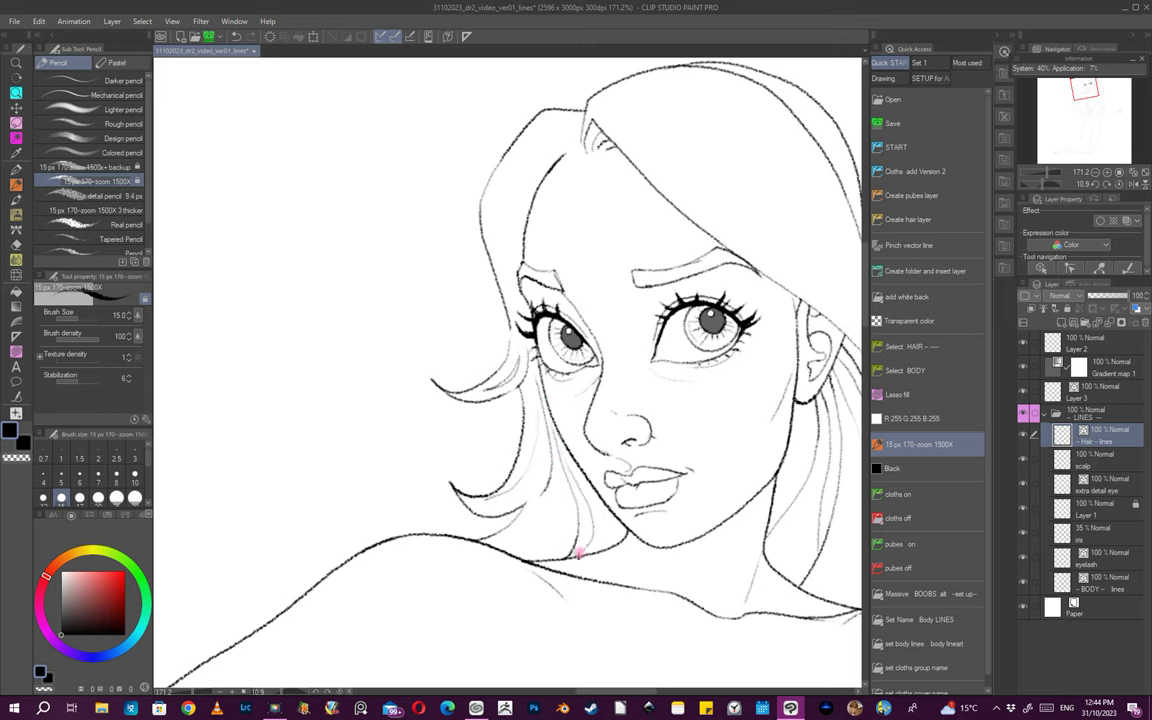
# - Draw thin hair strands from below the ear down beside the neck to the shoulder
pyautogui.scroll(-6, 608, 540)
pyautogui.scroll(5, 670, 464)
pyautogui.moveTo(655, 467)
pyautogui.mouseDown()
pyautogui.moveTo(645, 534)
pyautogui.moveTo(689, 512)
pyautogui.moveTo(705, 484)
pyautogui.mouseUp()
pyautogui.hotkey('ctrl', 'z')
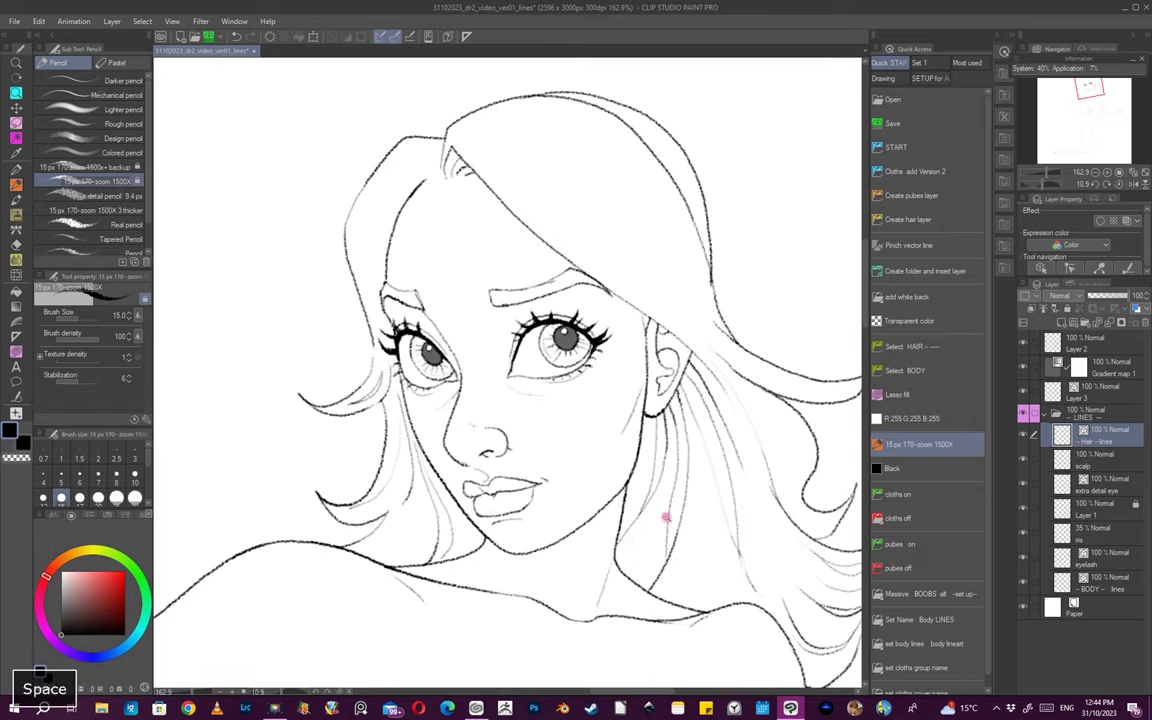
pyautogui.scroll(-3, 648, 527)
pyautogui.scroll(3, 699, 509)
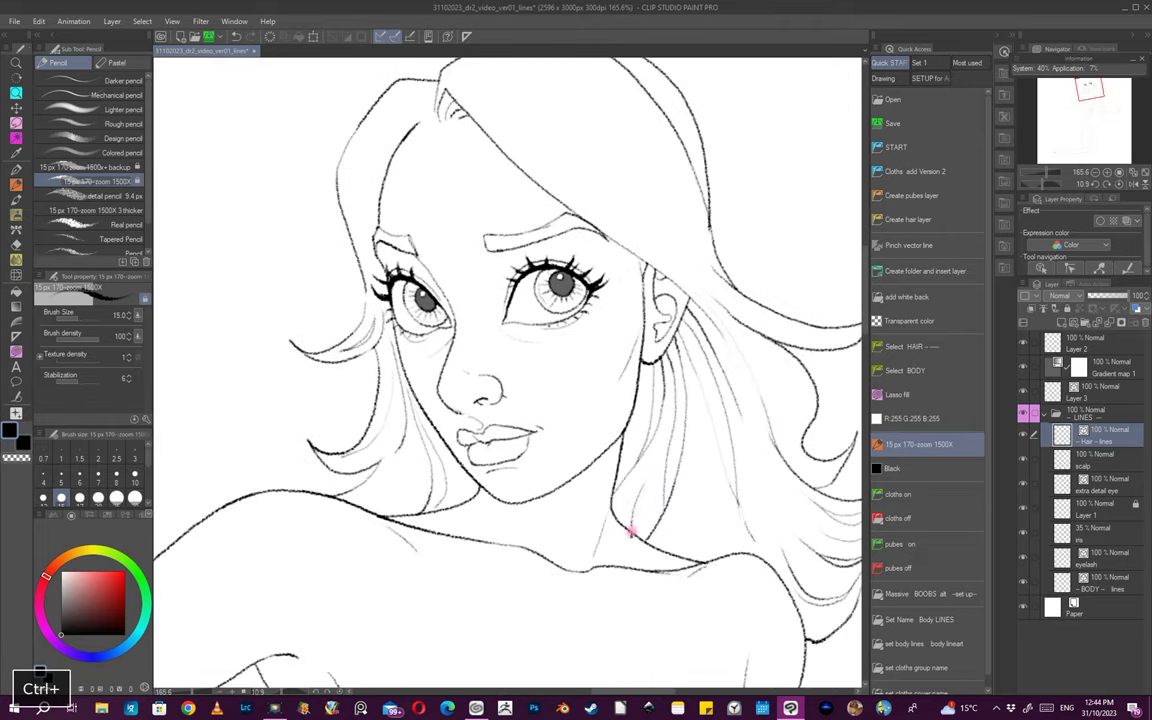
pyautogui.scroll(-5, 705, 515)
pyautogui.scroll(5, 715, 500)
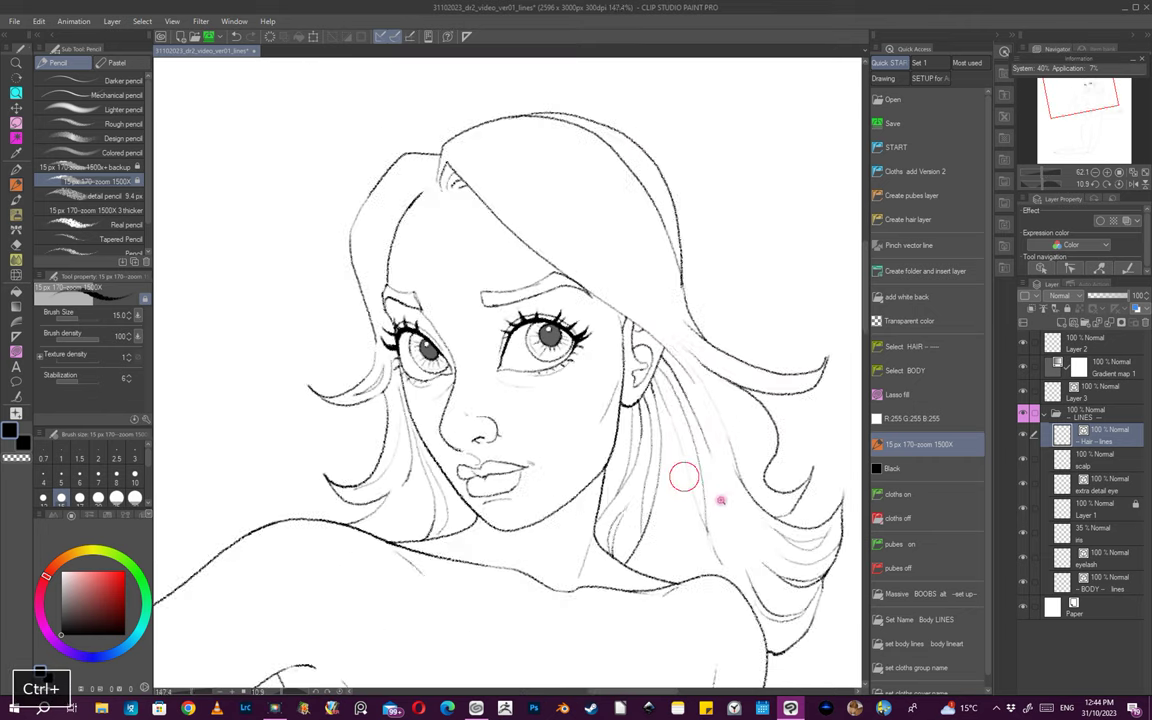
pyautogui.moveTo(676, 454); pyautogui.dragTo(695, 530)
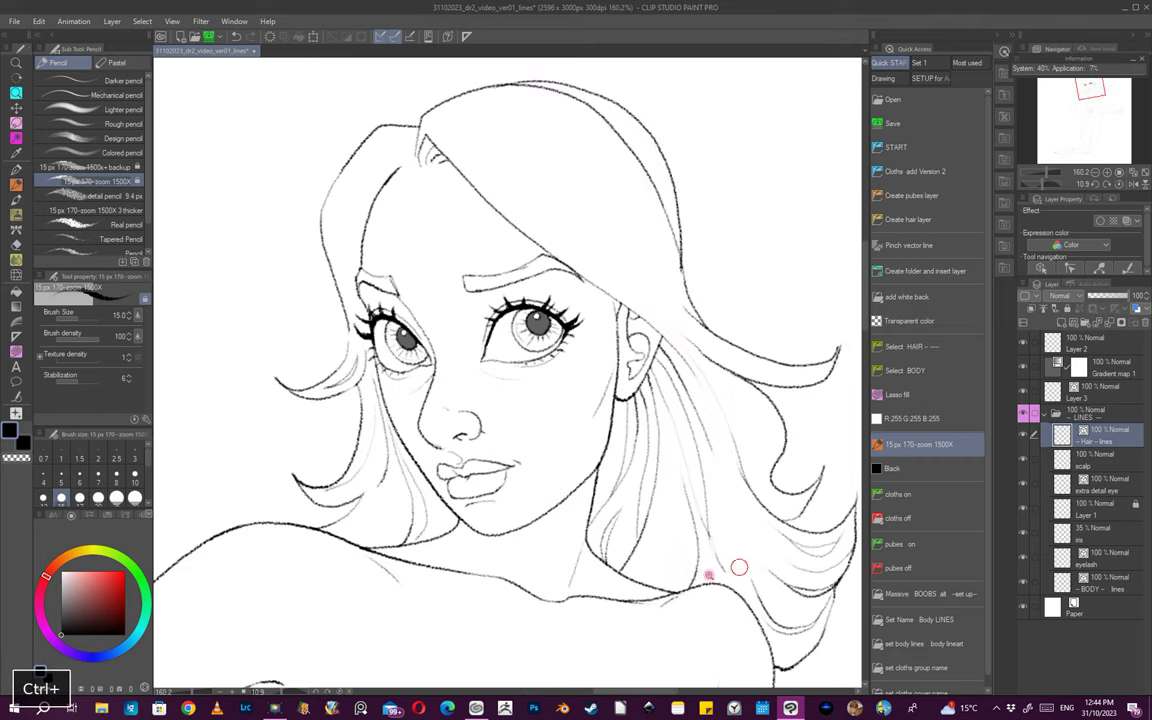
pyautogui.scroll(-3, 733, 571)
pyautogui.scroll(3, 594, 425)
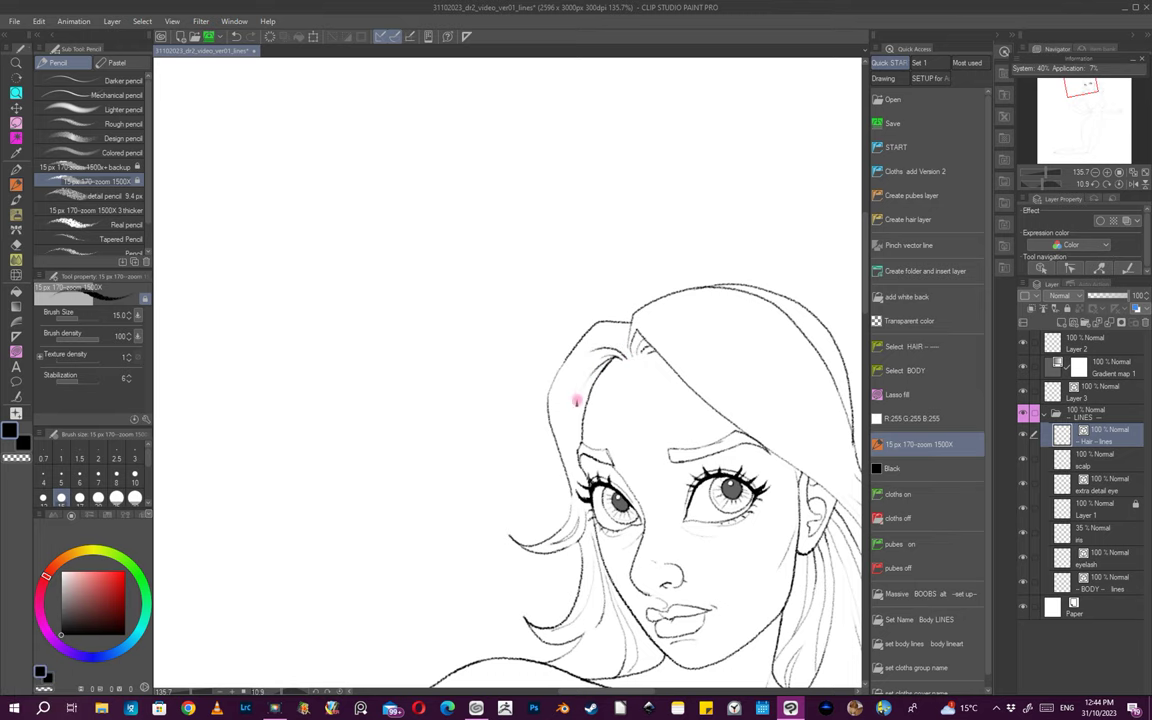
# - Add curved strand lines to the far-side hair, fanning out from the parting down towards the temple
pyautogui.moveTo(603, 427); pyautogui.dragTo(585, 432)
pyautogui.moveTo(585, 432)
pyautogui.mouseDown()
pyautogui.moveTo(657, 413)
pyautogui.moveTo(647, 408)
pyautogui.moveTo(669, 455)
pyautogui.mouseUp()
pyautogui.moveTo(660, 412); pyautogui.dragTo(662, 460)
pyautogui.moveTo(707, 473); pyautogui.dragTo(565, 522)
pyautogui.moveTo(766, 530); pyautogui.dragTo(724, 520)
pyautogui.moveTo(604, 406); pyautogui.dragTo(706, 404)
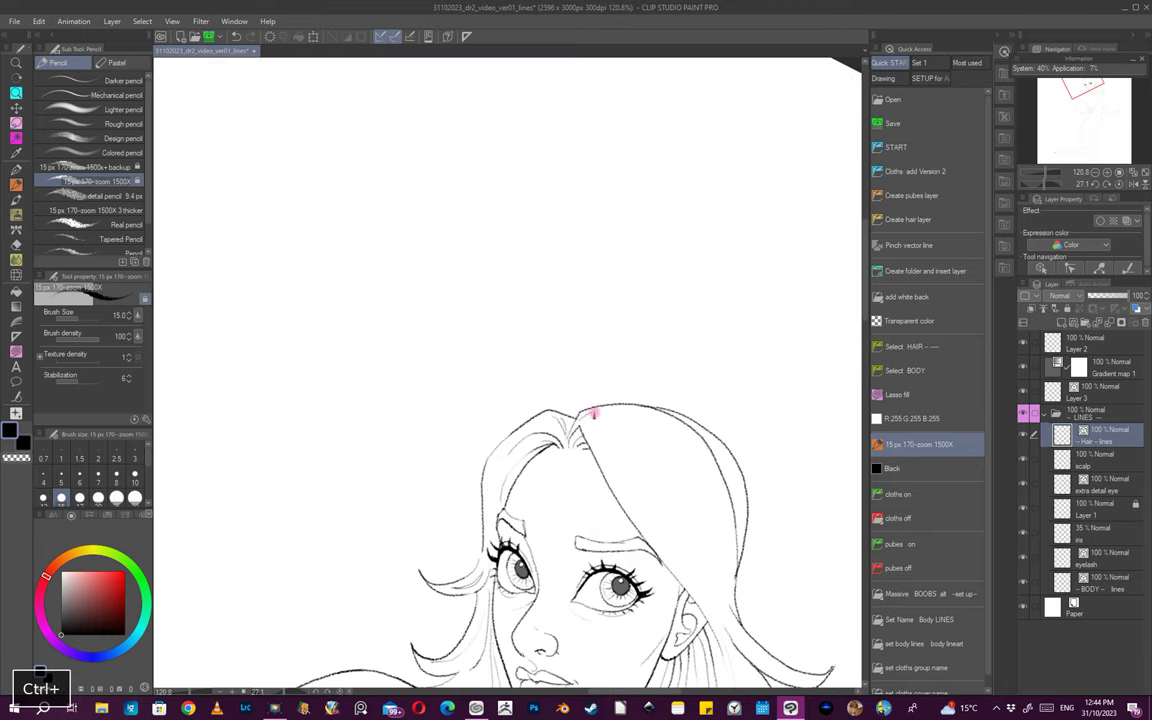
# - Draw a long strand sweeping back from the parting and a small hairline detail between the eyebrow and ear
pyautogui.moveTo(697, 527); pyautogui.dragTo(708, 563)
pyautogui.moveTo(743, 597)
pyautogui.mouseDown()
pyautogui.moveTo(782, 565)
pyautogui.moveTo(697, 430)
pyautogui.moveTo(651, 548)
pyautogui.moveTo(519, 571)
pyautogui.mouseUp()
pyautogui.moveTo(457, 532); pyautogui.dragTo(503, 533)
pyautogui.scroll(5, 502, 533)
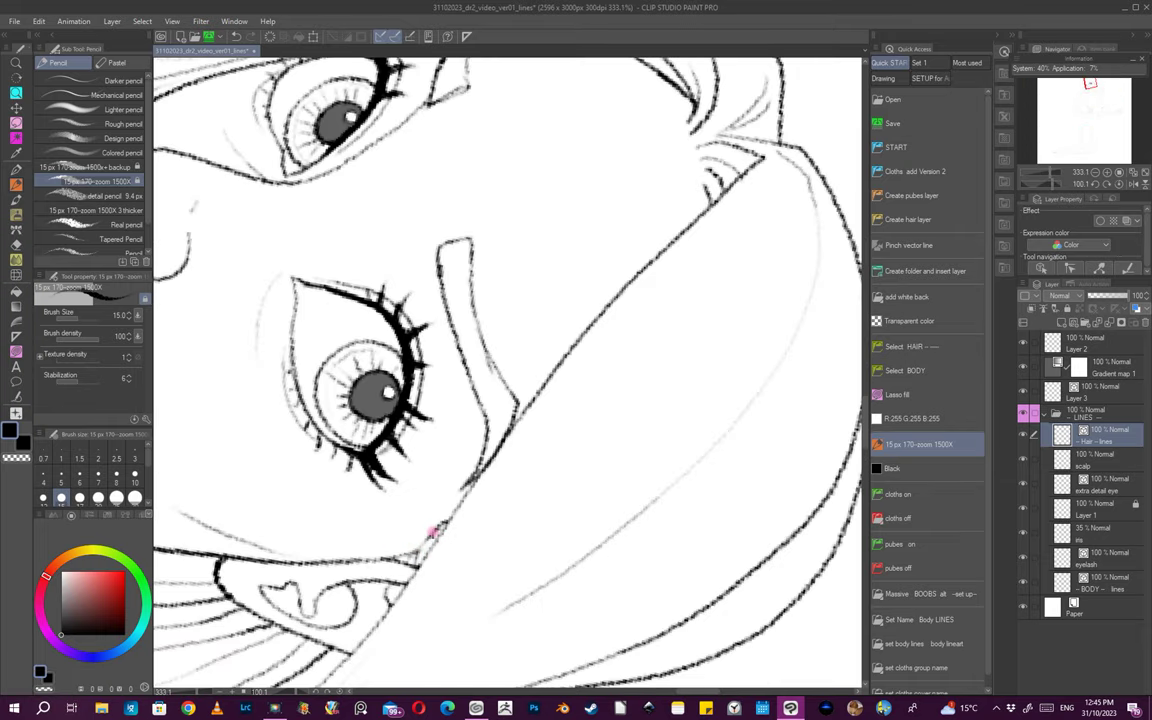
pyautogui.moveTo(514, 520); pyautogui.dragTo(400, 574)
pyautogui.moveTo(498, 572); pyautogui.dragTo(418, 486)
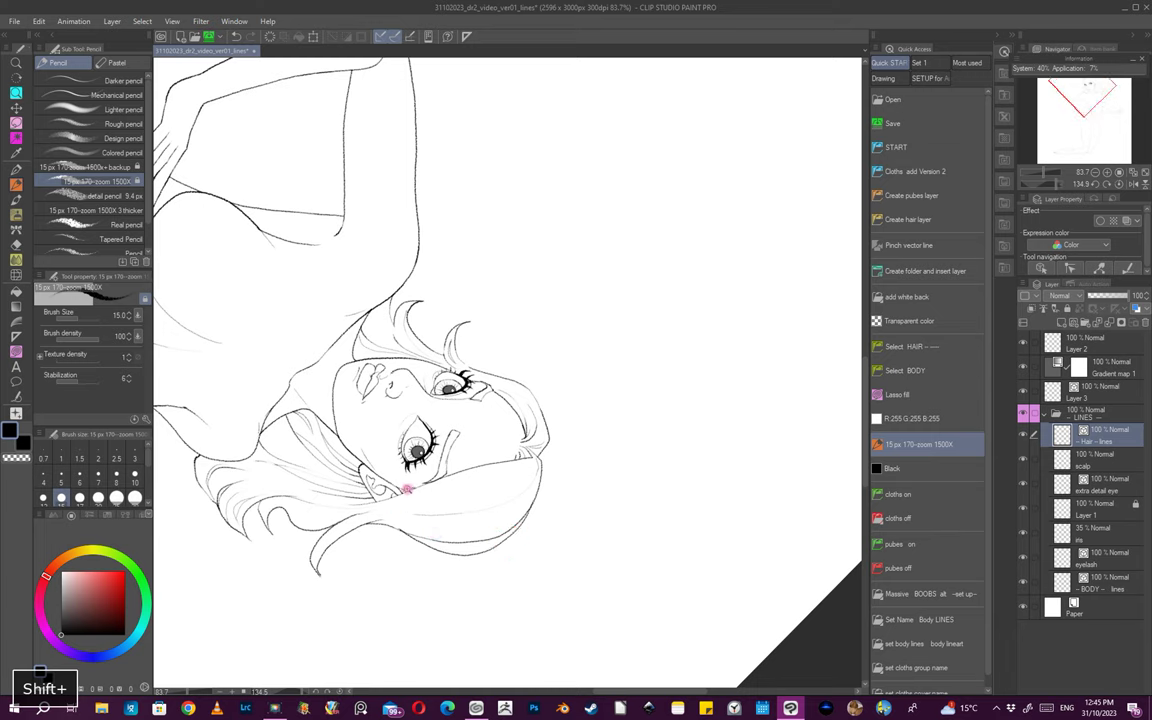
pyautogui.scroll(5, 360, 501)
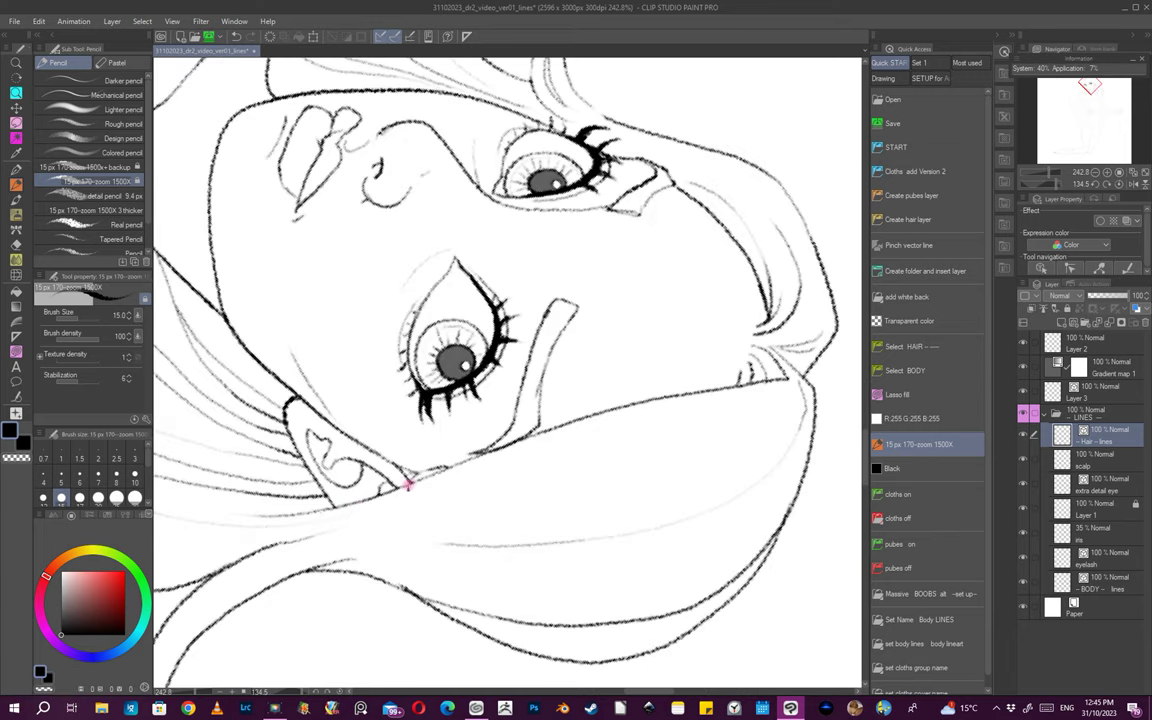
pyautogui.scroll(-5, 658, 391)
# - Erase the inner contour line across the crown so that a single outer hair outline remains
pyautogui.moveTo(728, 411)
pyautogui.mouseDown()
pyautogui.moveTo(627, 404)
pyautogui.moveTo(676, 305)
pyautogui.mouseUp()
pyautogui.scroll(5, 604, 329)
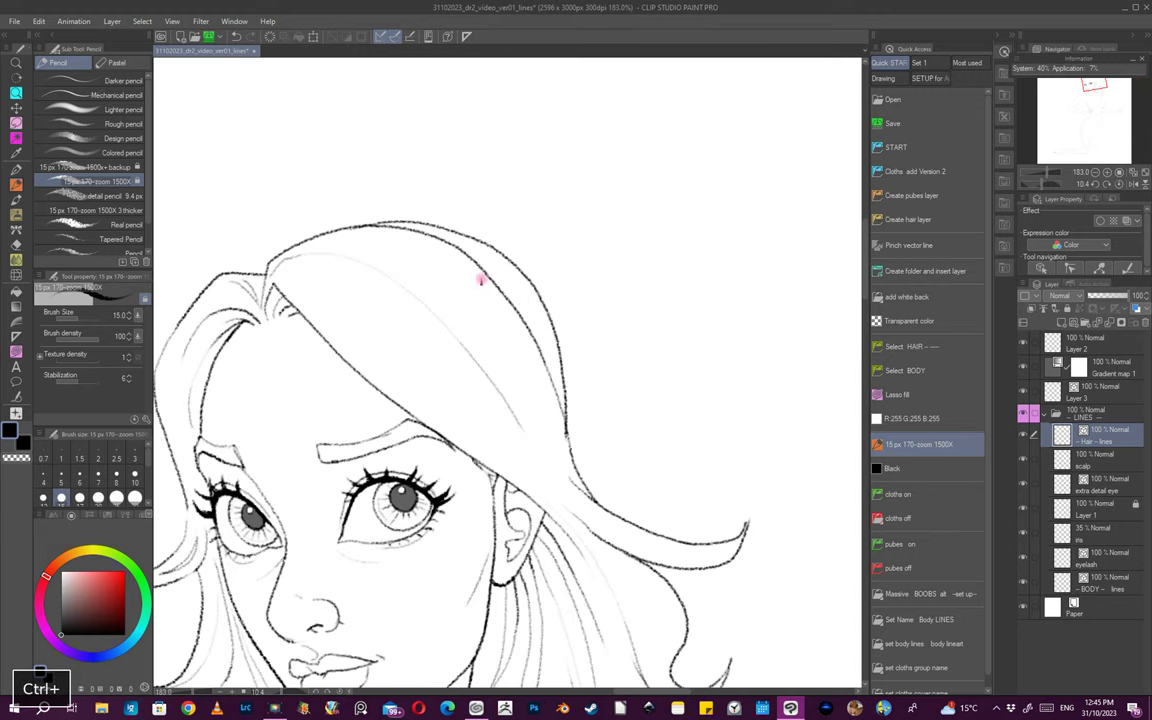
pyautogui.press('e')
pyautogui.moveTo(550, 357); pyautogui.dragTo(557, 428)
pyautogui.moveTo(638, 408); pyautogui.dragTo(605, 431)
pyautogui.moveTo(622, 468)
pyautogui.mouseDown()
pyautogui.moveTo(694, 432)
pyautogui.moveTo(494, 476)
pyautogui.moveTo(485, 510)
pyautogui.mouseUp()
pyautogui.hotkey('ctrl', 'z')
pyautogui.press('e')
pyautogui.moveTo(562, 494); pyautogui.dragTo(490, 500)
pyautogui.moveTo(589, 555)
pyautogui.mouseDown()
pyautogui.moveTo(746, 465)
pyautogui.moveTo(751, 365)
pyautogui.moveTo(699, 283)
pyautogui.moveTo(521, 420)
pyautogui.moveTo(643, 536)
pyautogui.moveTo(566, 545)
pyautogui.moveTo(525, 417)
pyautogui.moveTo(467, 399)
pyautogui.mouseUp()
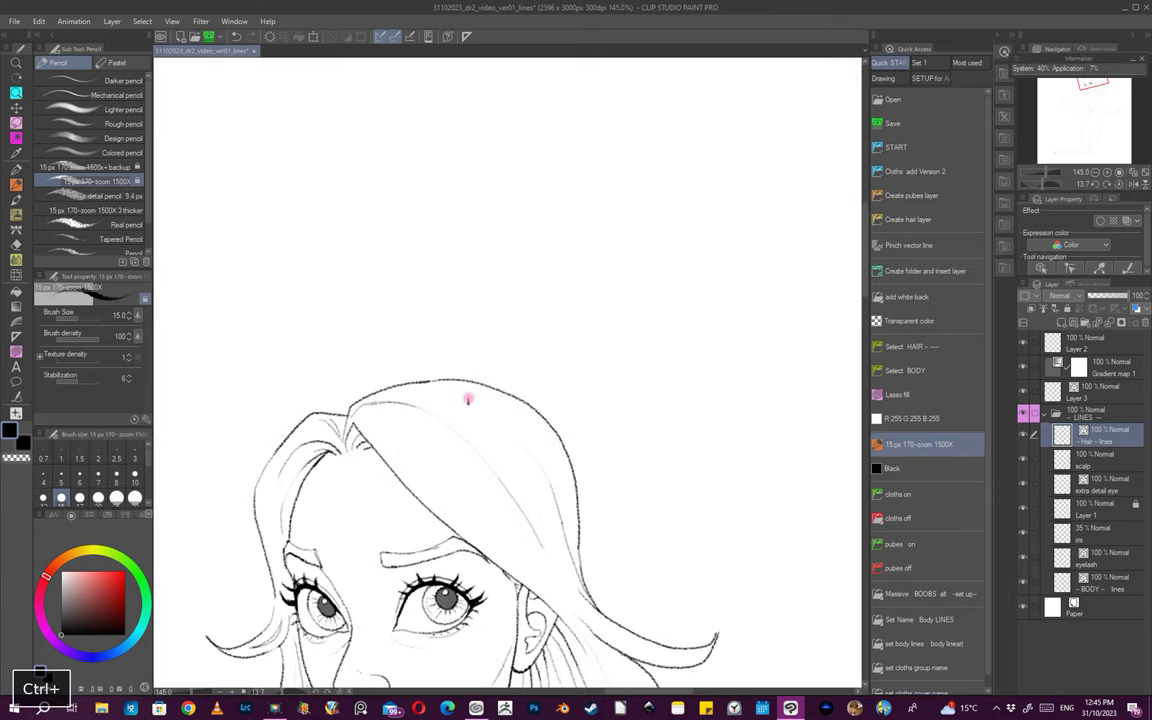
# - Draw long strand lines following the crown and flowing into the upper outward flick
pyautogui.moveTo(566, 546)
pyautogui.mouseDown()
pyautogui.moveTo(612, 586)
pyautogui.moveTo(604, 488)
pyautogui.moveTo(617, 578)
pyautogui.moveTo(680, 480)
pyautogui.moveTo(612, 434)
pyautogui.moveTo(576, 437)
pyautogui.mouseUp()
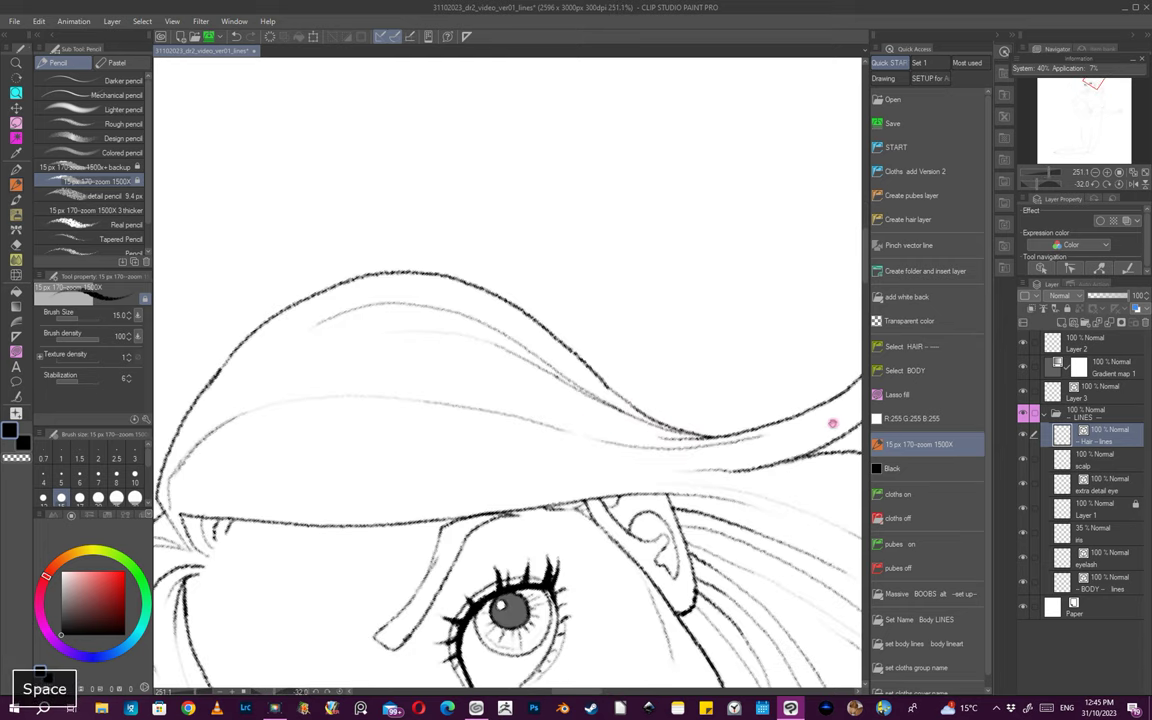
pyautogui.moveTo(832, 424); pyautogui.dragTo(586, 474)
pyautogui.moveTo(728, 437)
pyautogui.mouseDown()
pyautogui.moveTo(665, 472)
pyautogui.moveTo(684, 468)
pyautogui.mouseUp()
pyautogui.moveTo(782, 487)
pyautogui.mouseDown()
pyautogui.moveTo(653, 481)
pyautogui.moveTo(671, 468)
pyautogui.mouseUp()
pyautogui.press('space')
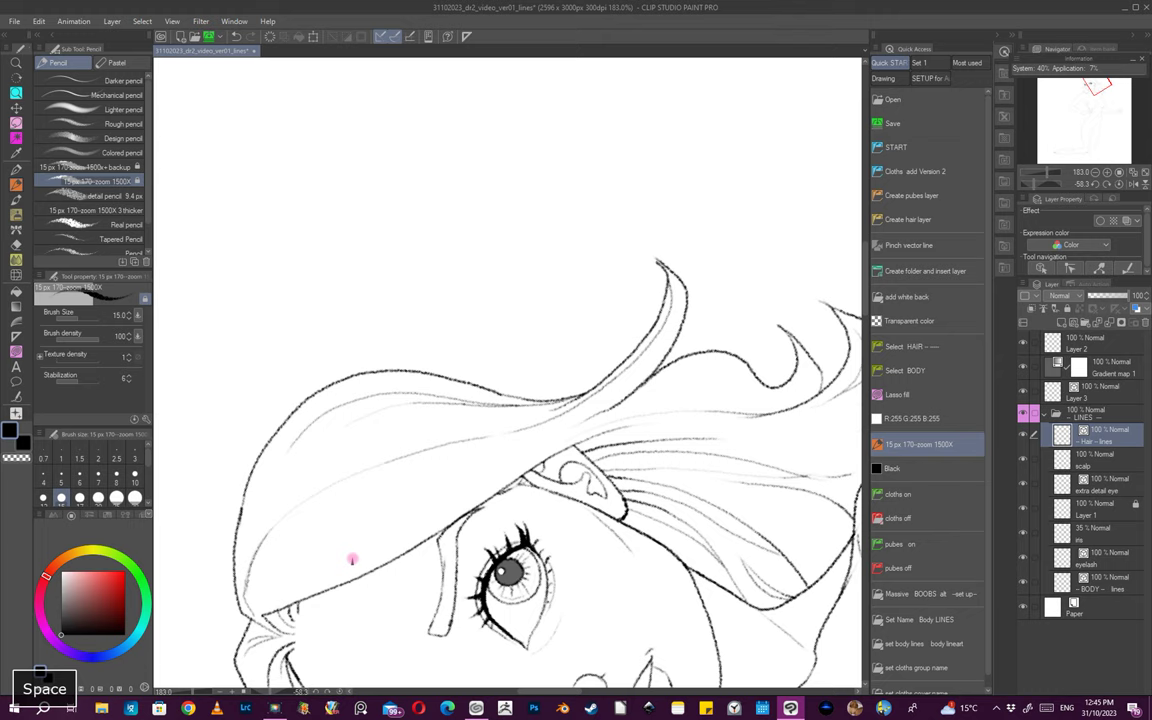
pyautogui.moveTo(556, 178); pyautogui.dragTo(572, 525)
pyautogui.moveTo(275, 324)
pyautogui.mouseDown()
pyautogui.moveTo(533, 296)
pyautogui.moveTo(802, 292)
pyautogui.mouseUp()
pyautogui.hotkey('ctrl', 'z')
pyautogui.moveTo(320, 323)
pyautogui.mouseDown()
pyautogui.moveTo(600, 293)
pyautogui.moveTo(848, 289)
pyautogui.mouseUp()
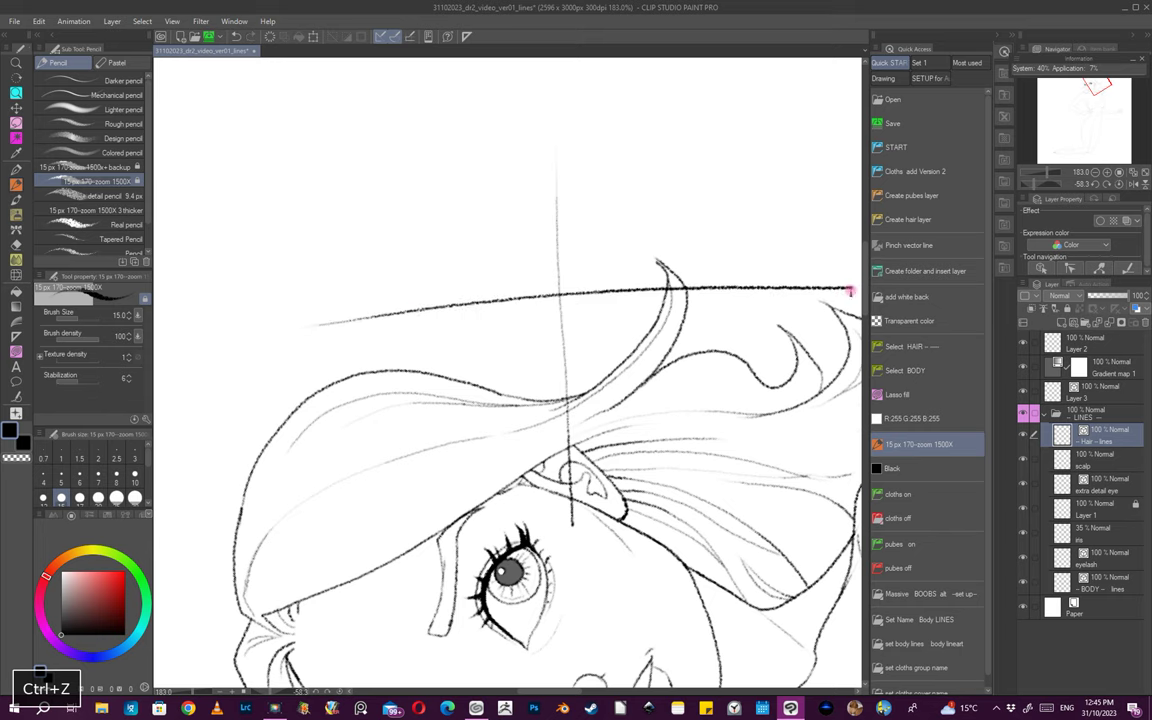
pyautogui.hotkey('ctrl', 'z')
pyautogui.hotkey('ctrl', 'z')
# - Draw strands sweeping from the parting above the forehead edge, past the ear and into the smaller flipped tips
pyautogui.press('space')
pyautogui.moveTo(626, 427); pyautogui.dragTo(589, 439)
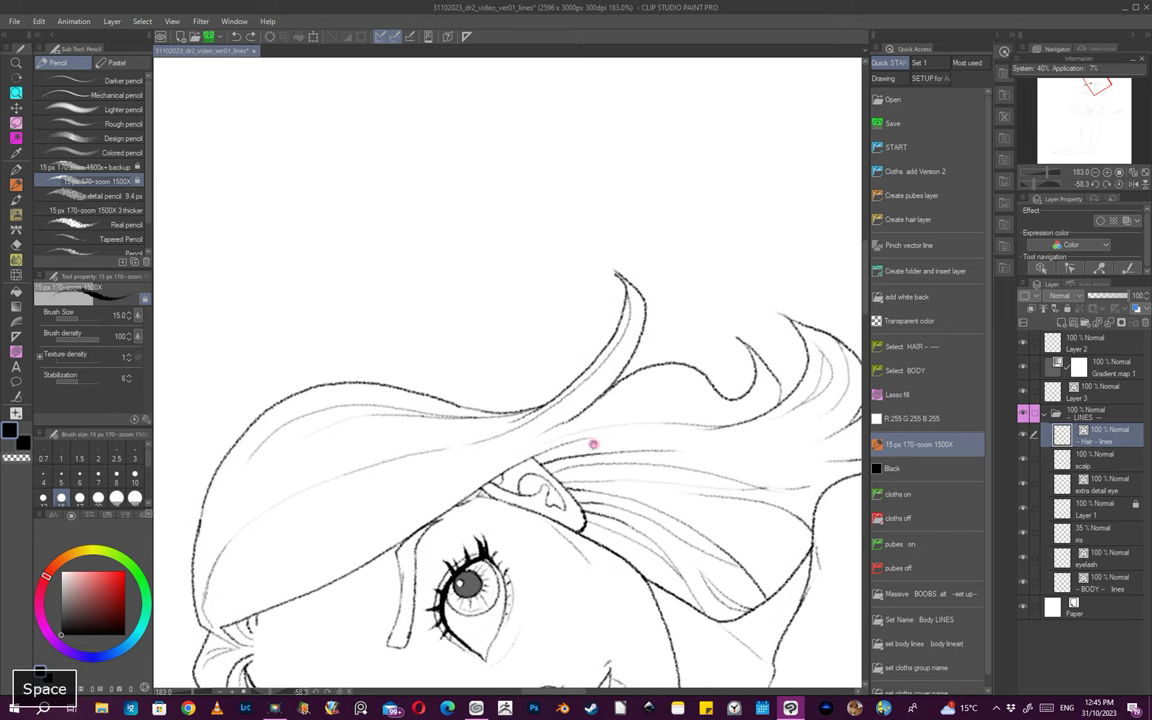
pyautogui.moveTo(216, 616); pyautogui.dragTo(484, 453)
pyautogui.moveTo(305, 541)
pyautogui.mouseDown()
pyautogui.moveTo(587, 422)
pyautogui.moveTo(714, 410)
pyautogui.mouseUp()
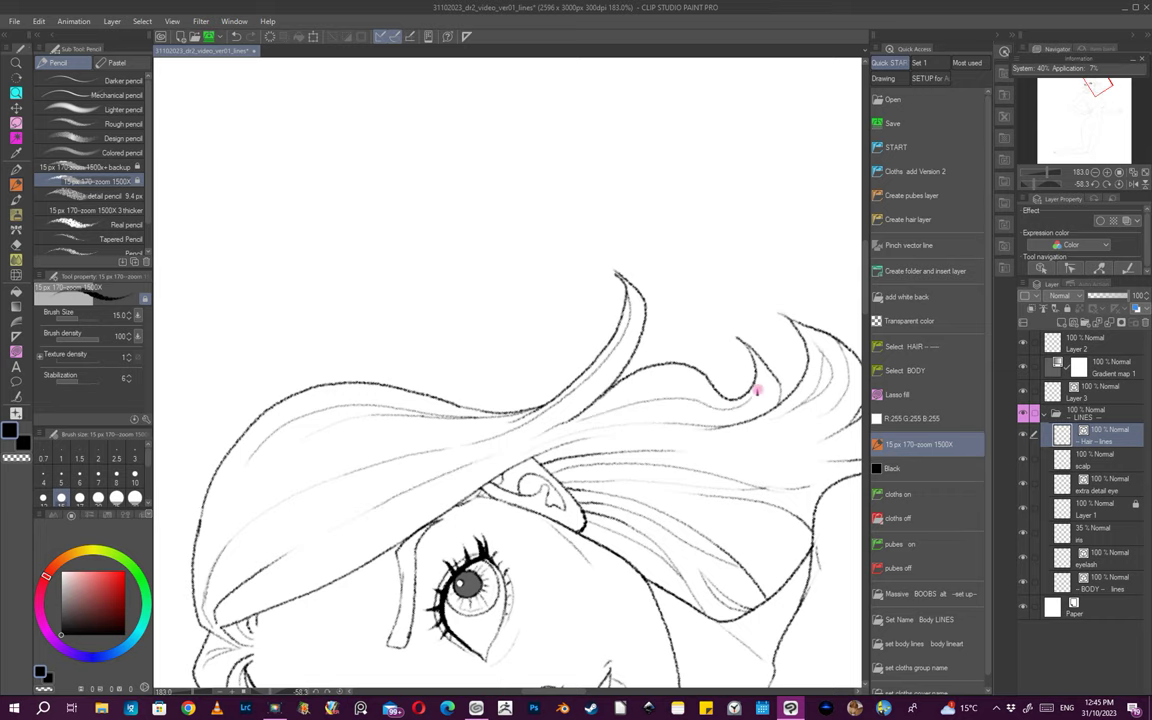
pyautogui.moveTo(771, 361); pyautogui.dragTo(680, 400)
# - Add fine strand lines through the loose hair behind the ear and tidy their ends above the shoulder
pyautogui.moveTo(776, 486); pyautogui.dragTo(575, 560)
pyautogui.moveTo(717, 494); pyautogui.dragTo(597, 548)
pyautogui.moveTo(486, 592); pyautogui.dragTo(529, 361)
pyautogui.moveTo(552, 468); pyautogui.dragTo(511, 372)
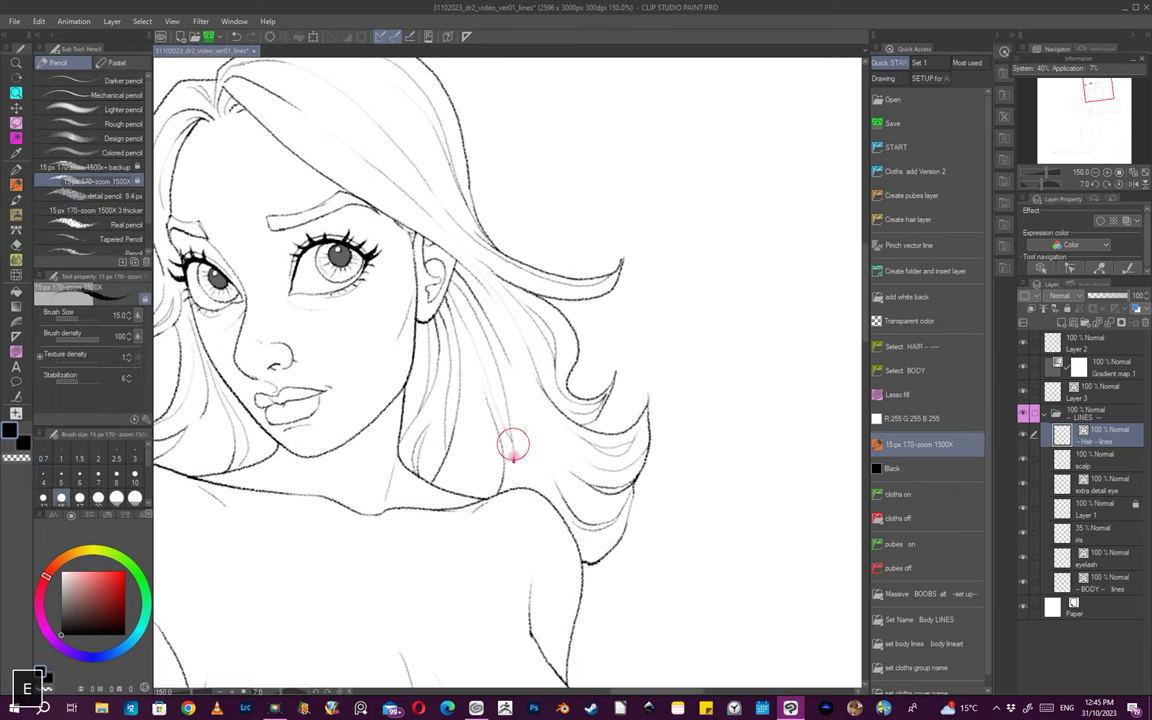
pyautogui.moveTo(566, 508)
pyautogui.mouseDown()
pyautogui.moveTo(638, 527)
pyautogui.moveTo(609, 509)
pyautogui.moveTo(577, 402)
pyautogui.moveTo(597, 401)
pyautogui.mouseUp()
pyautogui.moveTo(531, 367)
pyautogui.mouseDown()
pyautogui.moveTo(510, 435)
pyautogui.moveTo(520, 494)
pyautogui.mouseUp()
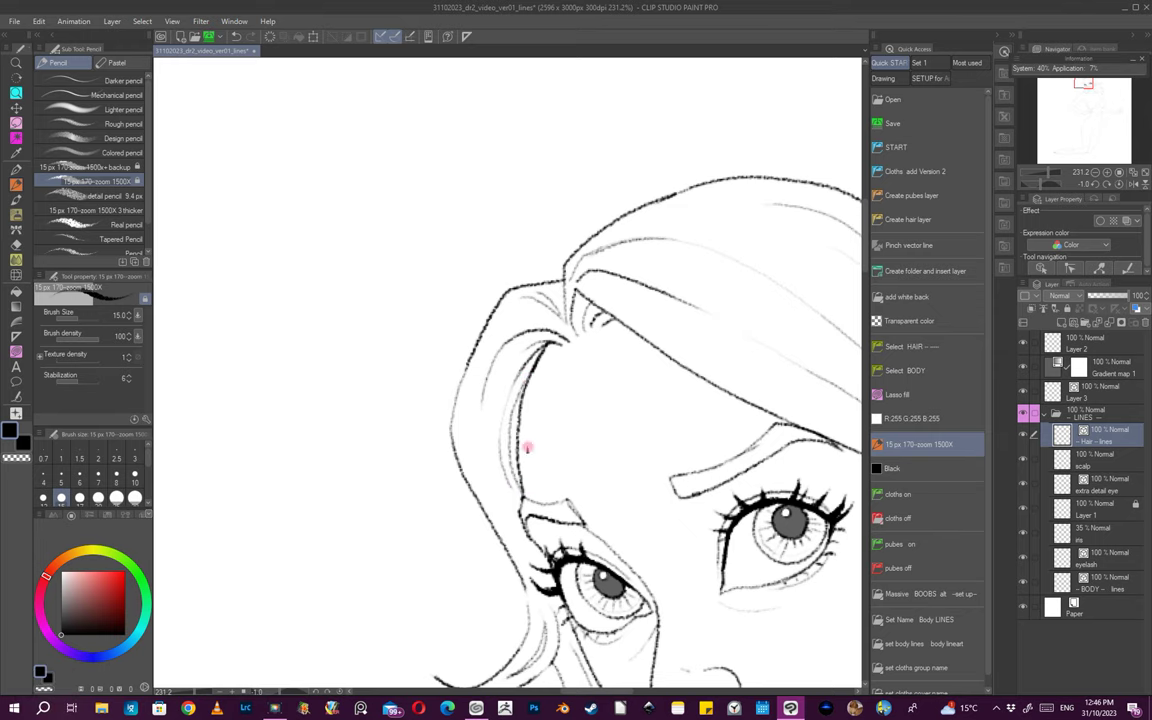
# - Add fine strand lines to the hair framing the face and the flipped tips beside the cheek
pyautogui.moveTo(489, 391)
pyautogui.mouseDown()
pyautogui.moveTo(527, 476)
pyautogui.moveTo(674, 540)
pyautogui.moveTo(588, 592)
pyautogui.moveTo(589, 411)
pyautogui.moveTo(524, 396)
pyautogui.mouseUp()
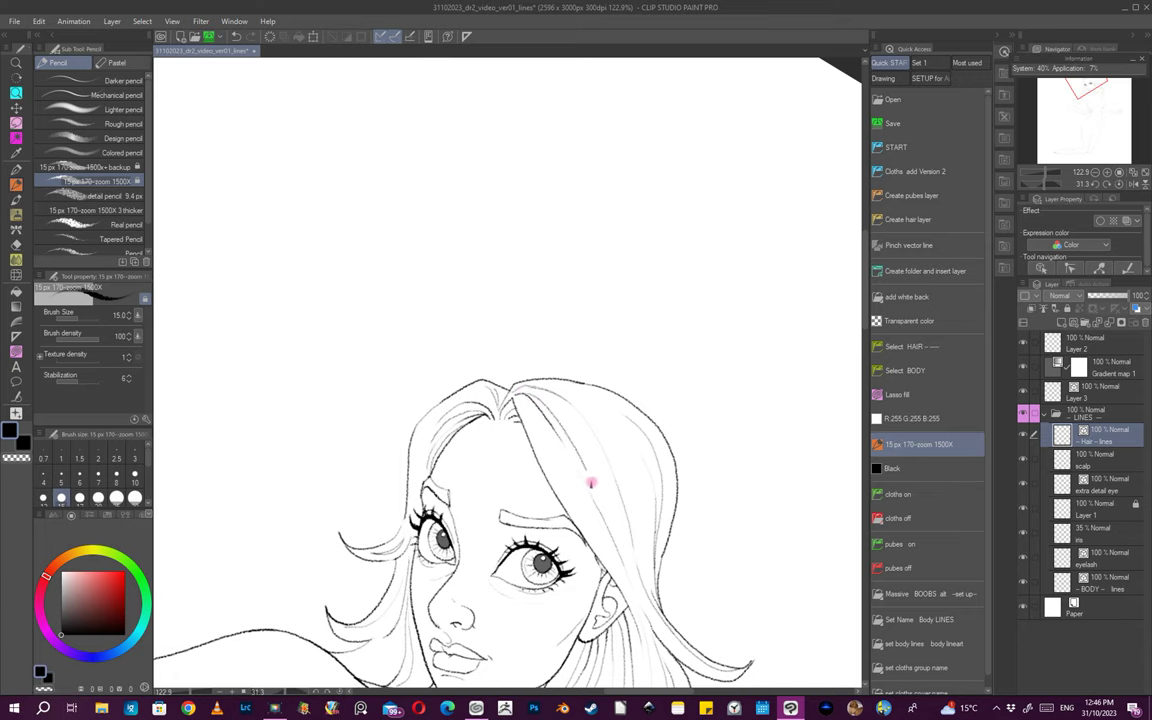
pyautogui.moveTo(666, 555)
pyautogui.mouseDown()
pyautogui.moveTo(728, 576)
pyautogui.moveTo(617, 455)
pyautogui.mouseUp()
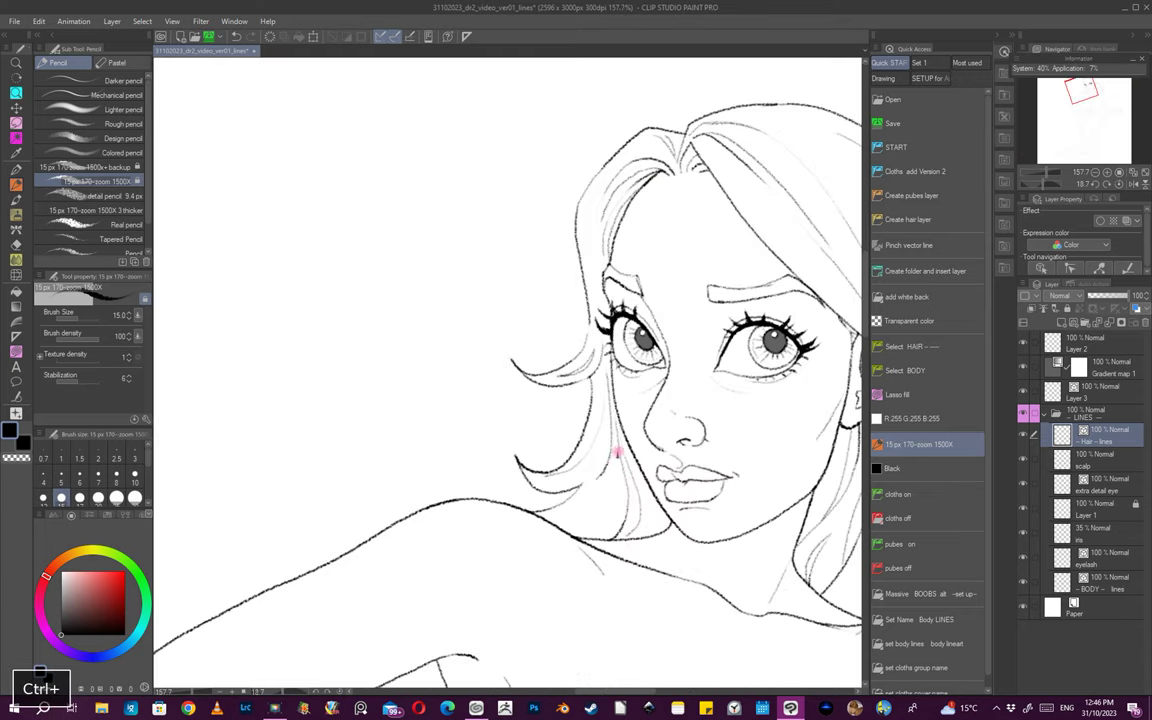
pyautogui.moveTo(655, 516)
pyautogui.mouseDown()
pyautogui.moveTo(676, 465)
pyautogui.moveTo(640, 483)
pyautogui.mouseUp()
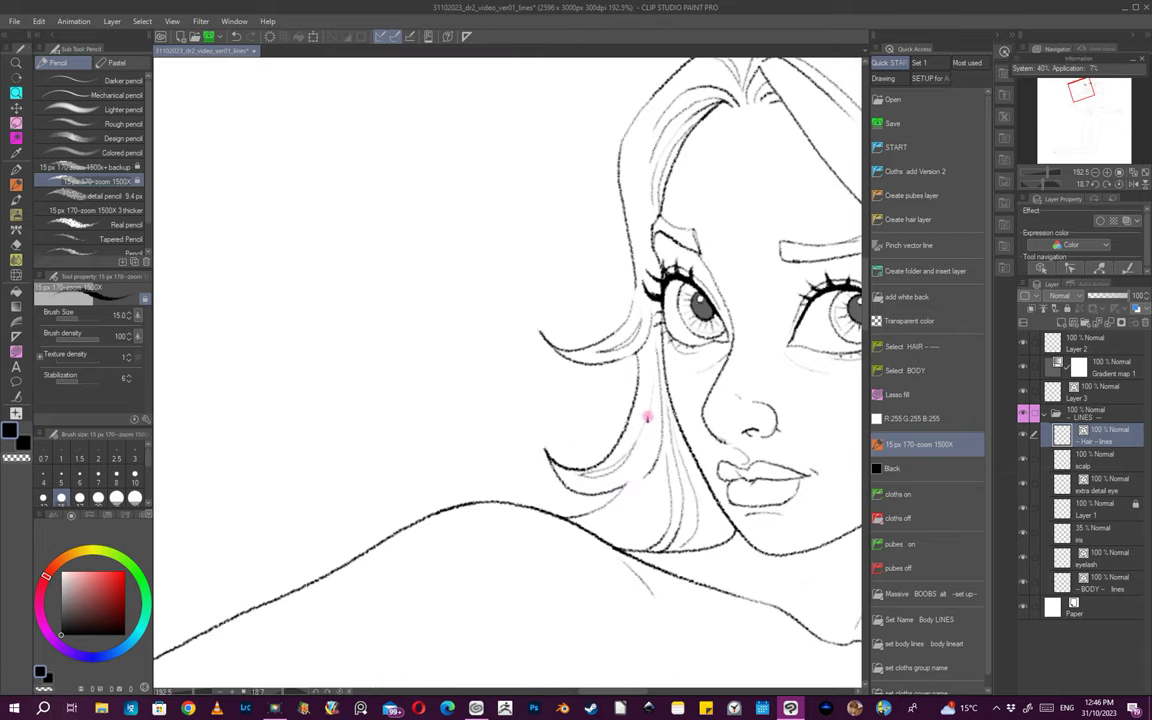
pyautogui.moveTo(648, 530)
pyautogui.mouseDown()
pyautogui.moveTo(668, 541)
pyautogui.moveTo(512, 525)
pyautogui.mouseUp()
pyautogui.moveTo(498, 526); pyautogui.dragTo(566, 557)
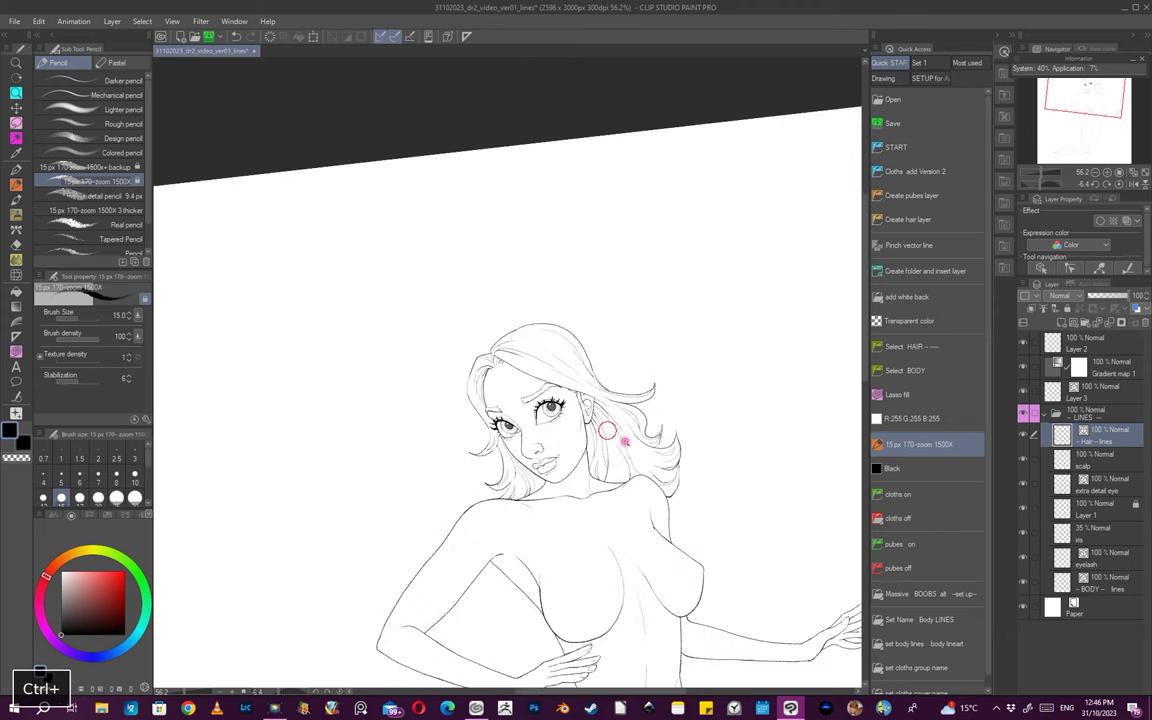
# - Add light strands through the loose hair below the ear and undo the stray last stroke
pyautogui.moveTo(571, 432); pyautogui.dragTo(604, 442)
pyautogui.moveTo(614, 595)
pyautogui.mouseDown()
pyautogui.moveTo(643, 571)
pyautogui.moveTo(694, 576)
pyautogui.moveTo(658, 543)
pyautogui.moveTo(625, 476)
pyautogui.mouseUp()
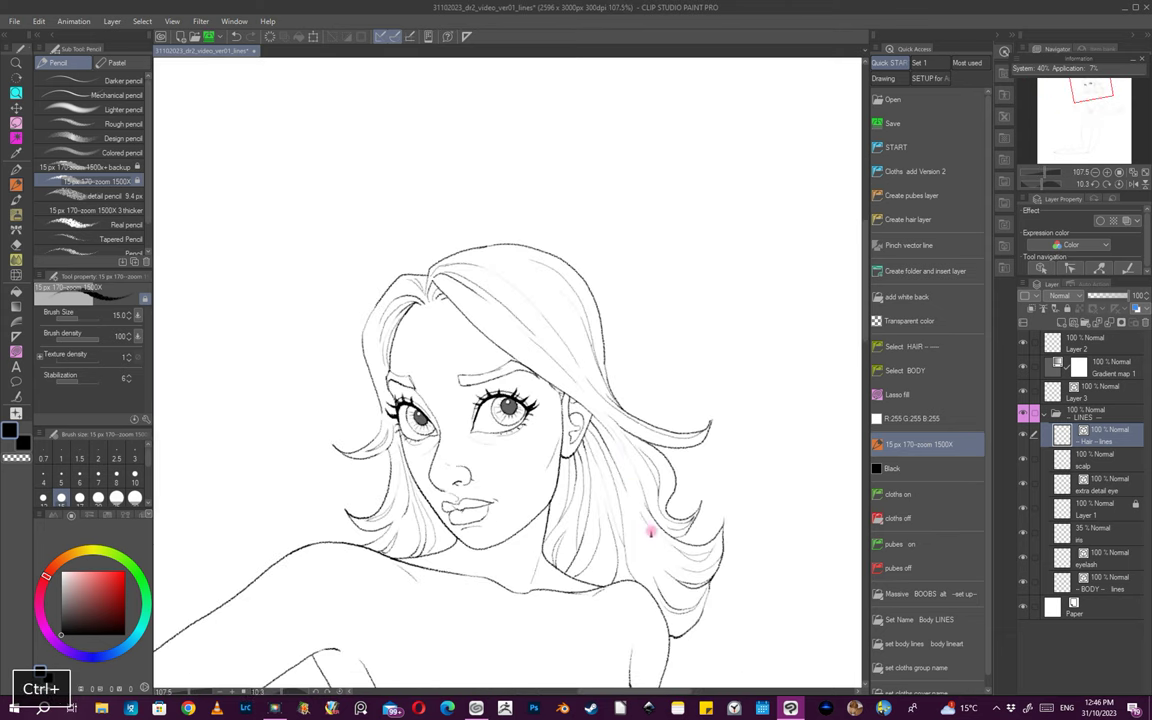
pyautogui.hotkey('ctrl', 'z')
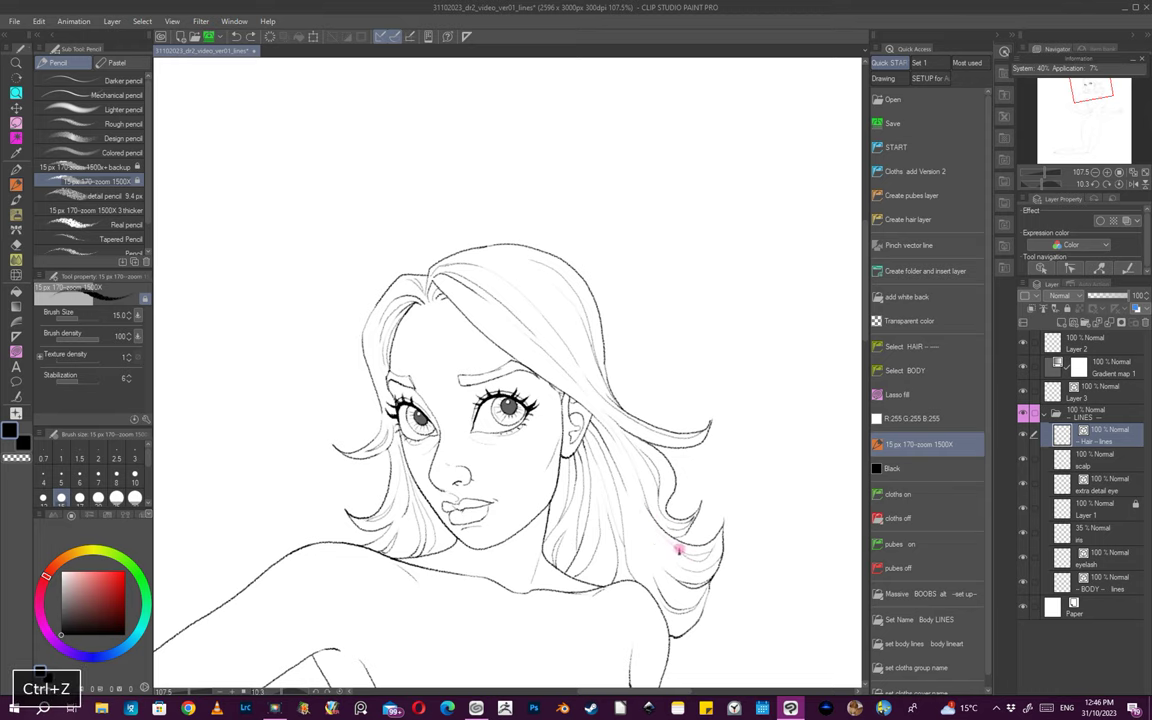
pyautogui.moveTo(741, 573)
pyautogui.mouseDown()
pyautogui.moveTo(742, 465)
pyautogui.moveTo(787, 504)
pyautogui.moveTo(689, 476)
pyautogui.moveTo(735, 480)
pyautogui.mouseUp()
# - Examine the whole figure's line art and compare it with the Gradient map 1 layer hidden and shown
pyautogui.moveTo(1046, 185); pyautogui.dragTo(1040, 176)
pyautogui.moveTo(604, 442); pyautogui.dragTo(692, 455)
pyautogui.moveTo(695, 455); pyautogui.dragTo(712, 530)
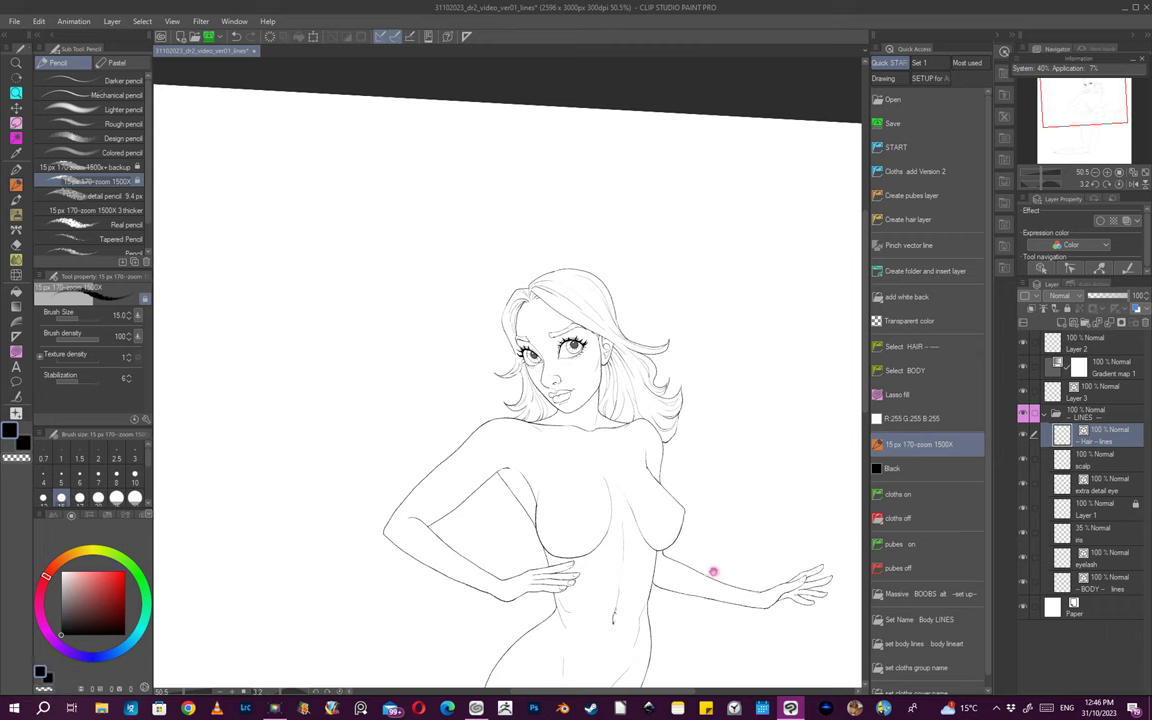
pyautogui.moveTo(713, 617); pyautogui.dragTo(669, 505)
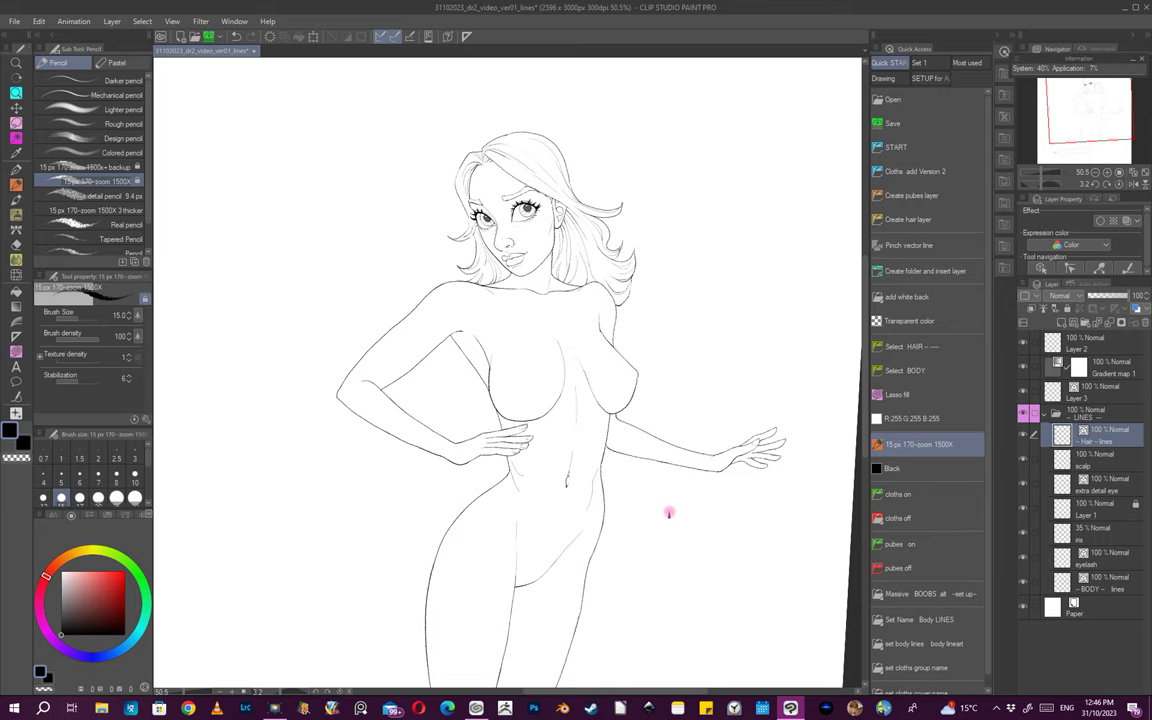
pyautogui.moveTo(704, 545); pyautogui.dragTo(704, 519)
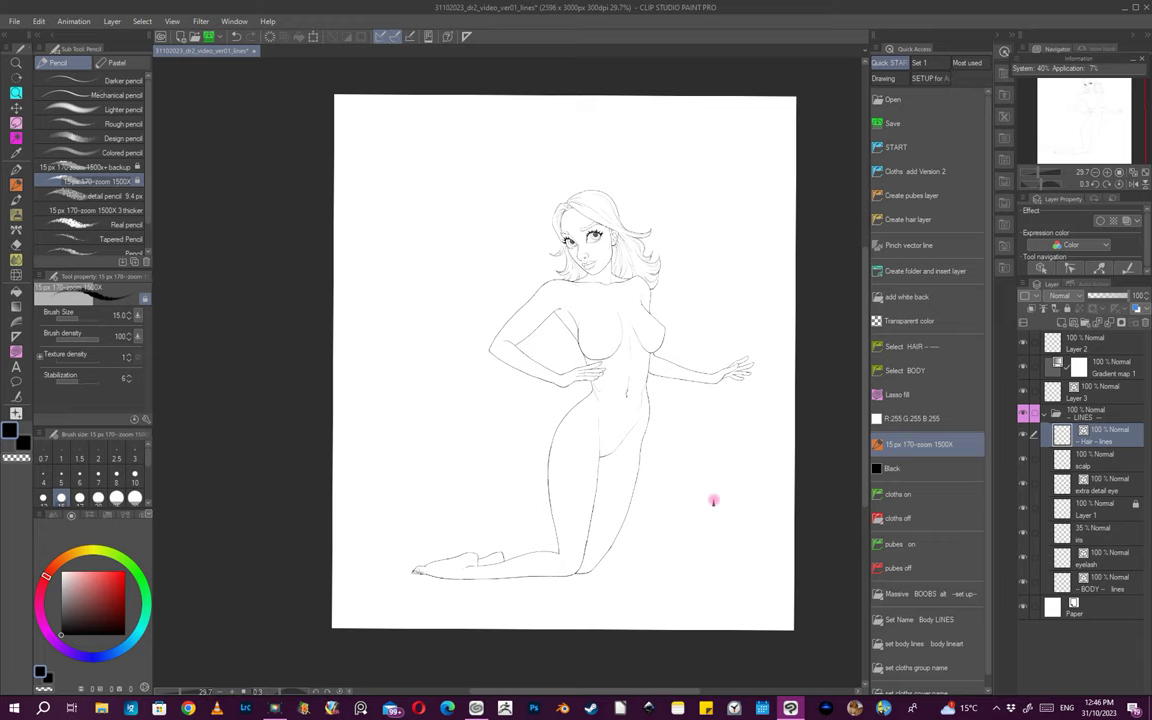
pyautogui.click(922, 449)
pyautogui.moveTo(595, 232); pyautogui.dragTo(656, 336)
pyautogui.moveTo(661, 401)
pyautogui.mouseDown()
pyautogui.moveTo(609, 404)
pyautogui.moveTo(681, 463)
pyautogui.mouseUp()
pyautogui.moveTo(764, 494)
pyautogui.mouseDown()
pyautogui.moveTo(725, 496)
pyautogui.moveTo(714, 470)
pyautogui.moveTo(689, 499)
pyautogui.moveTo(715, 463)
pyautogui.moveTo(650, 432)
pyautogui.moveTo(633, 458)
pyautogui.moveTo(651, 435)
pyautogui.moveTo(568, 478)
pyautogui.moveTo(676, 535)
pyautogui.moveTo(697, 440)
pyautogui.moveTo(785, 445)
pyautogui.mouseUp()
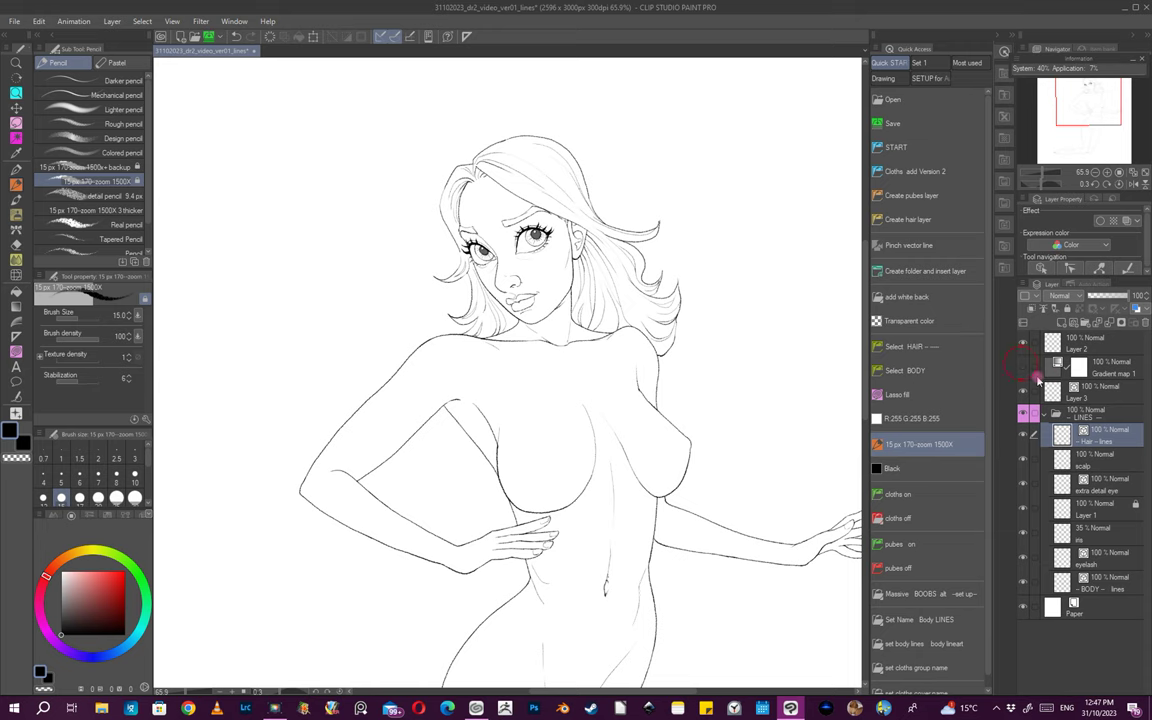
pyautogui.click(1037, 378)
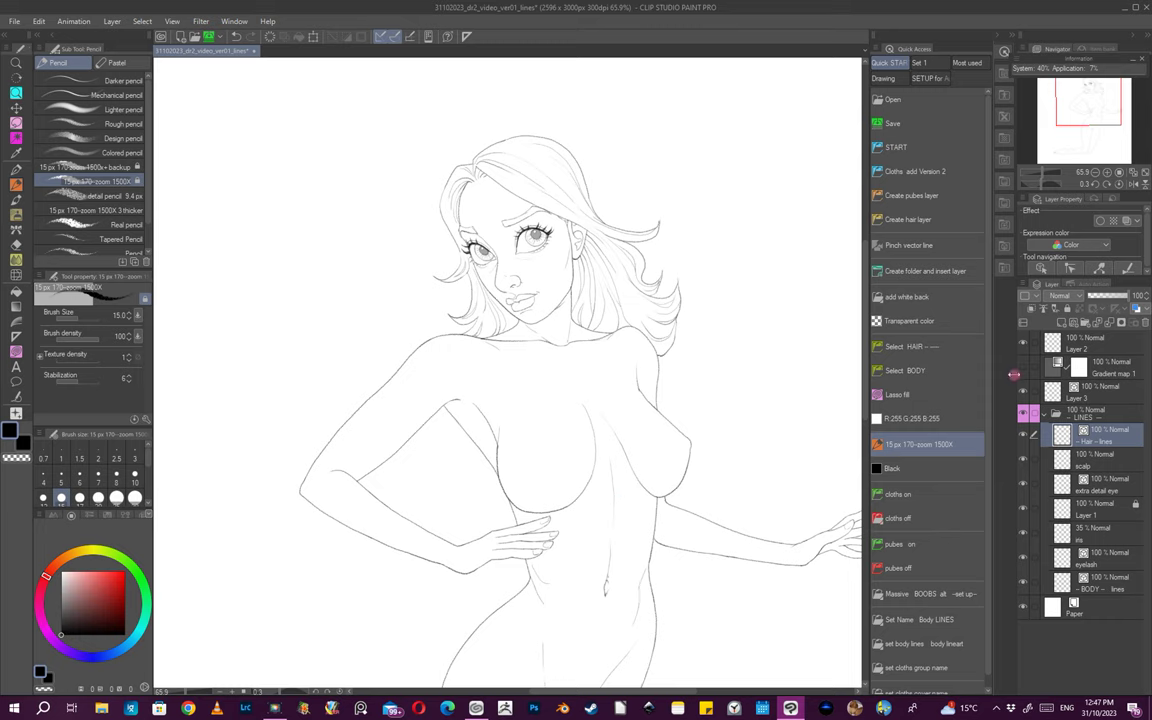
pyautogui.click(1023, 370)
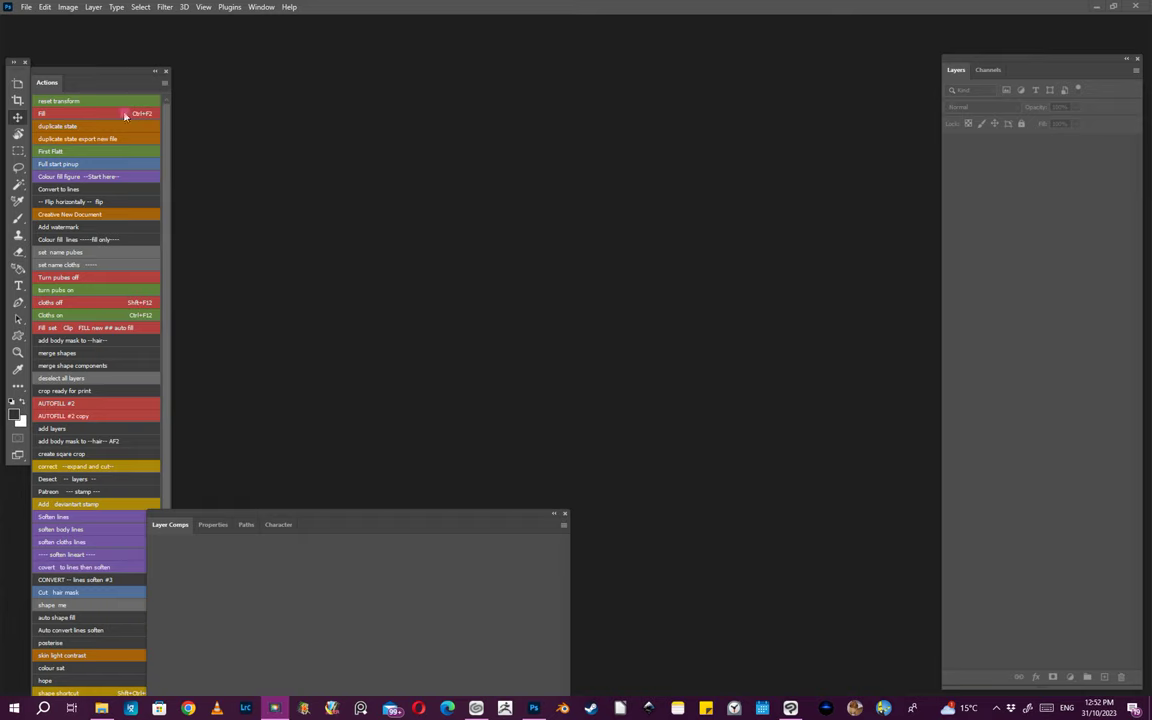
# - Switch to Photoshop and create a new document with the Default Photoshop Size preset, 16 x 12 cm
pyautogui.click(26, 7)
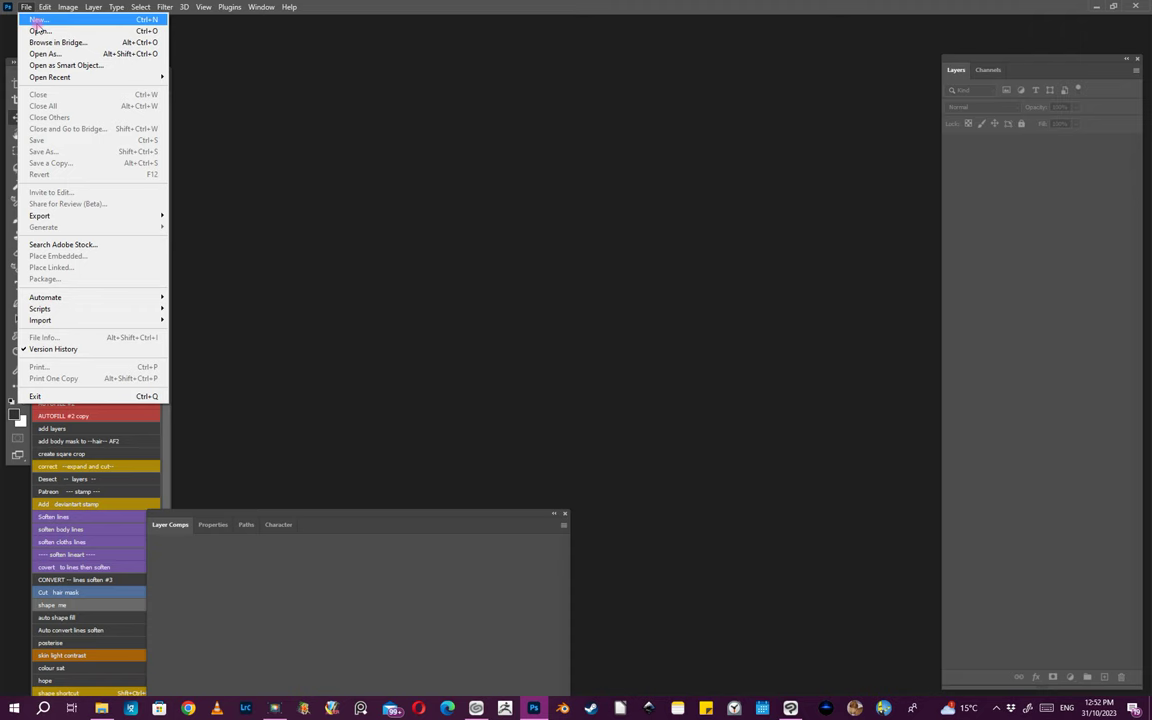
pyautogui.click(50, 23)
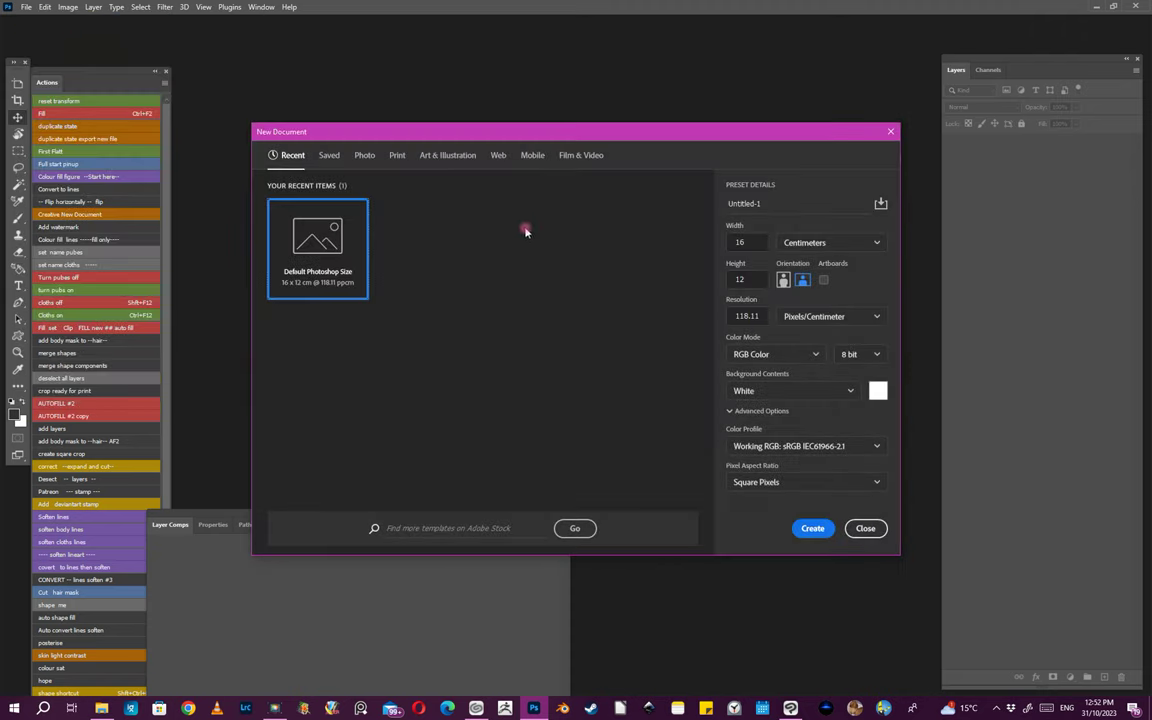
pyautogui.click(811, 527)
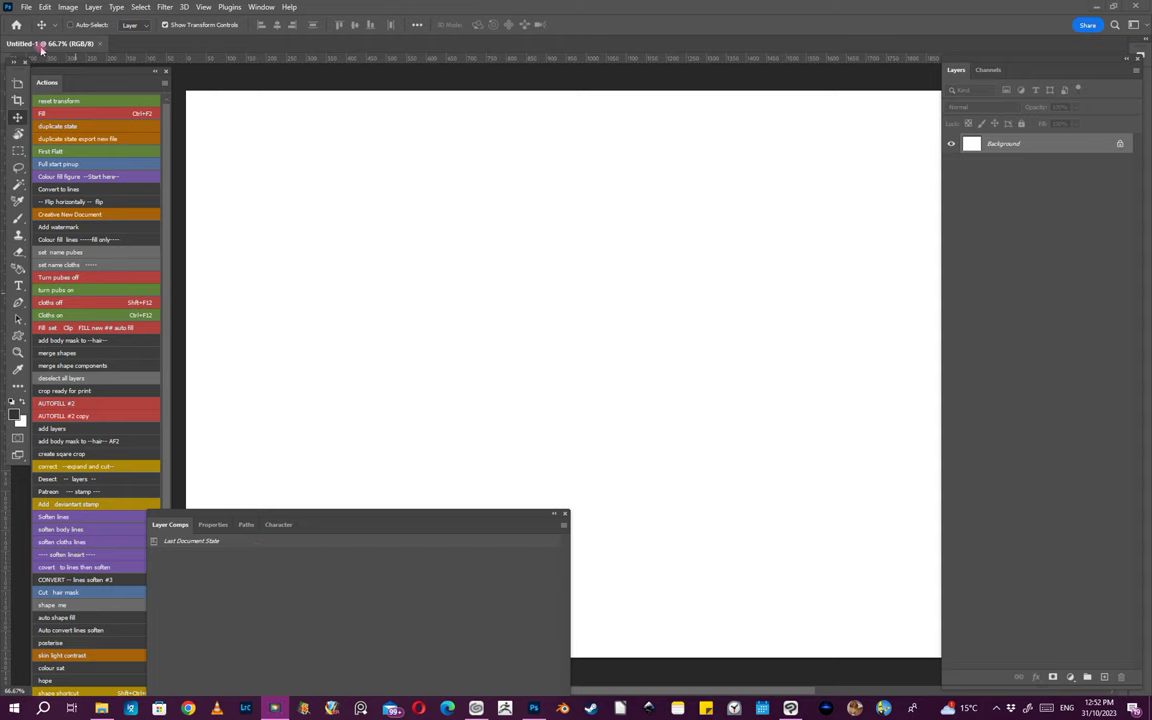
# - Start placing a linked file and search the ART 2023 folder for "3110 dr2"
pyautogui.click(27, 8)
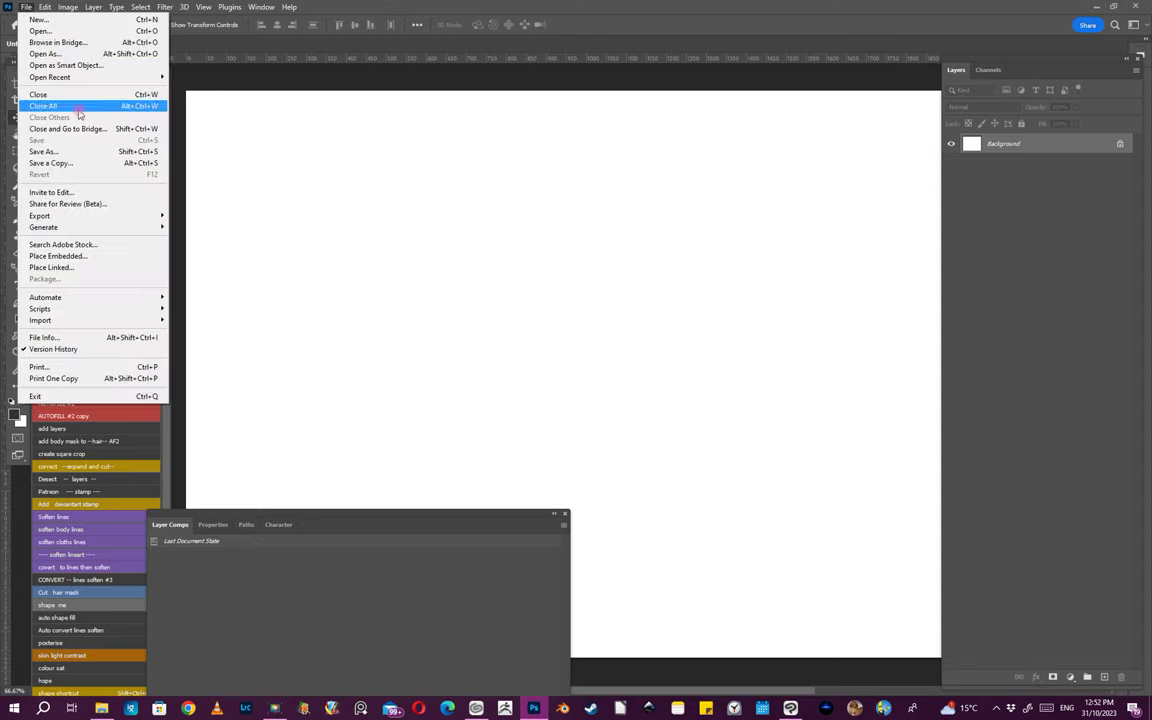
pyautogui.click(89, 267)
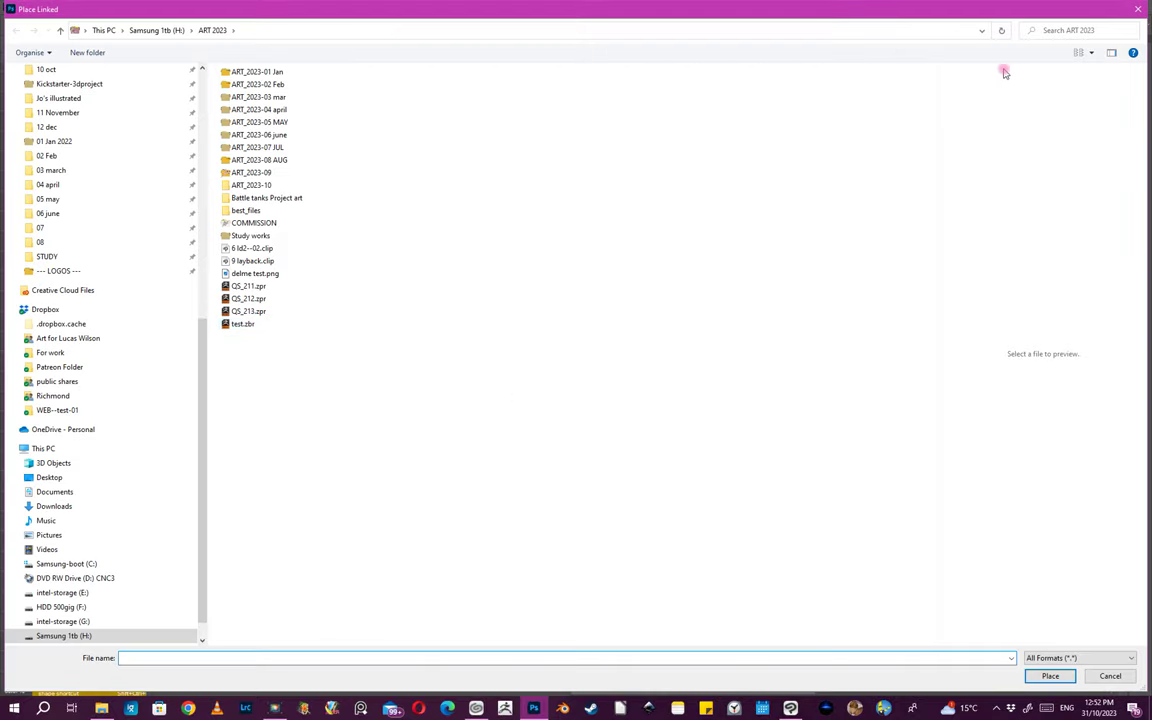
pyautogui.click(1046, 33)
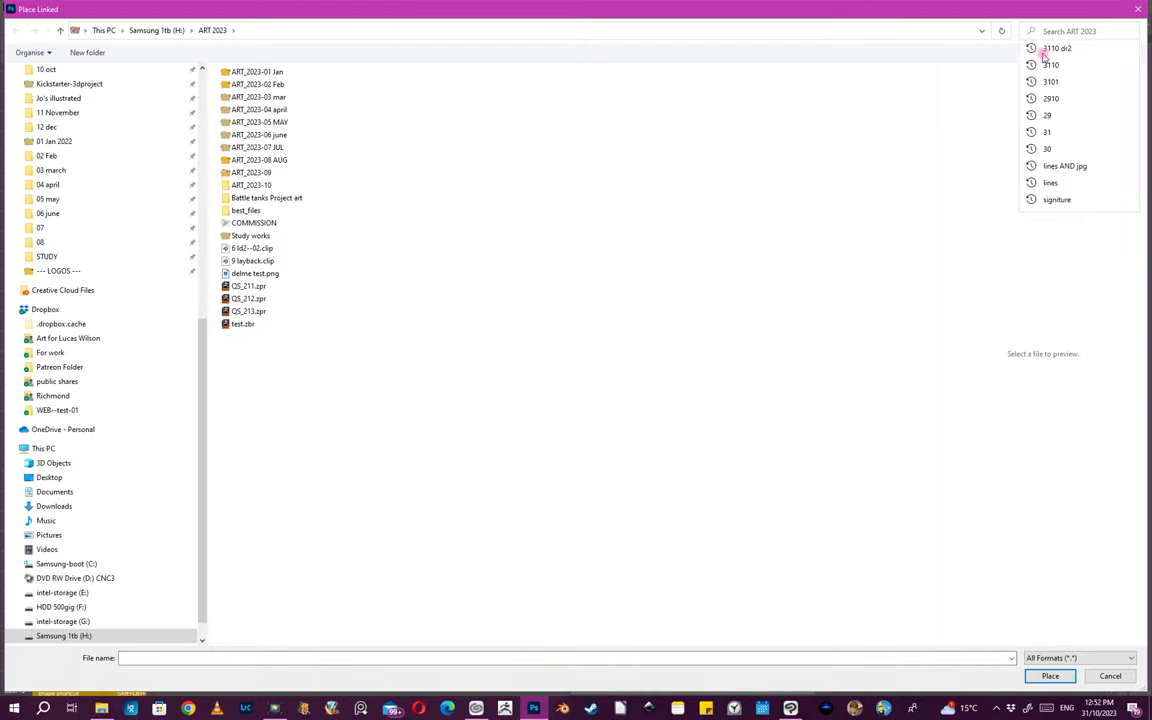
pyautogui.write('3')
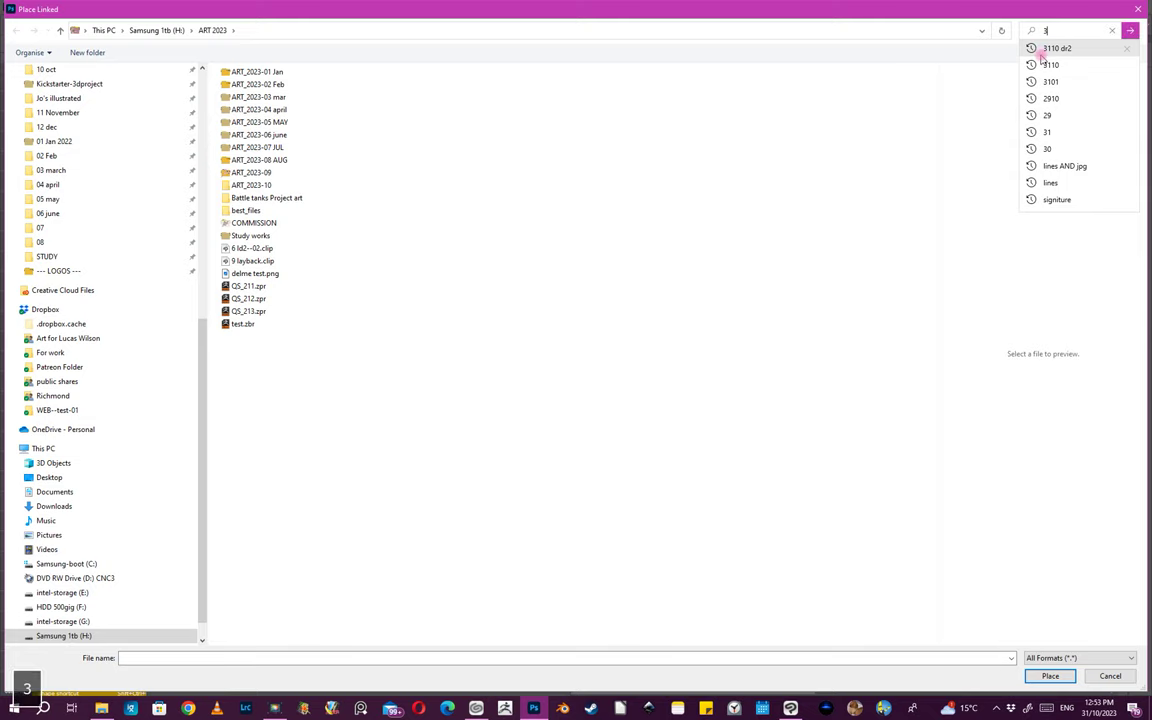
pyautogui.write('11')
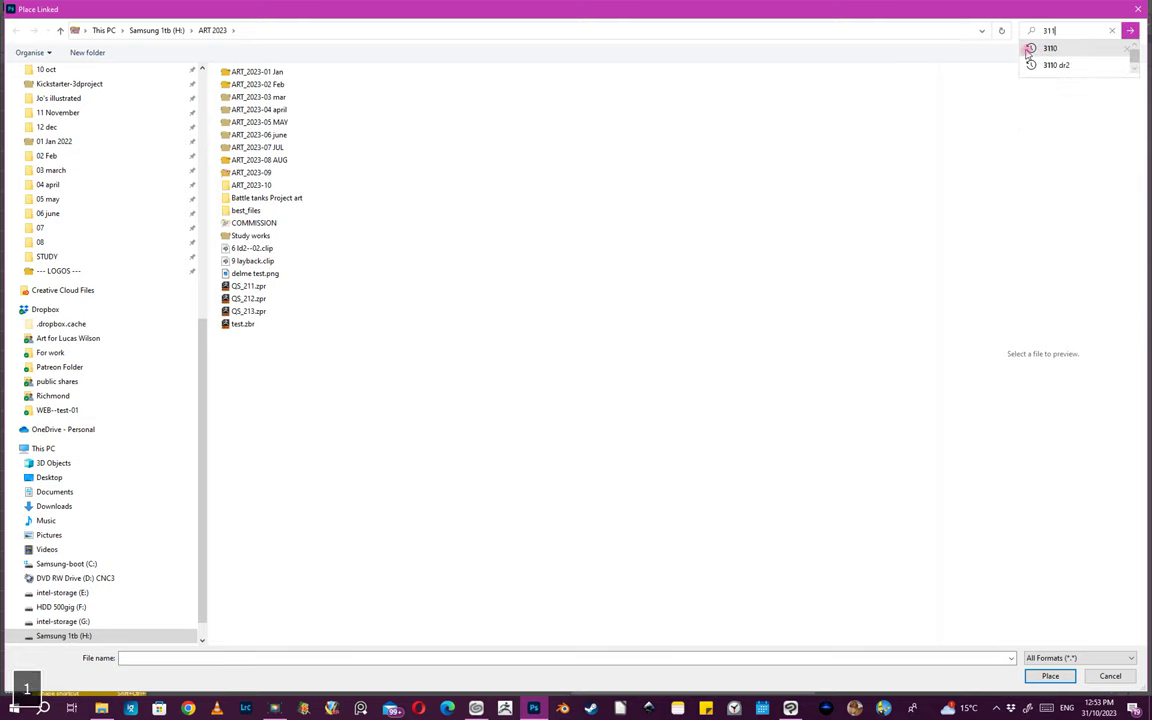
pyautogui.write('0 ')
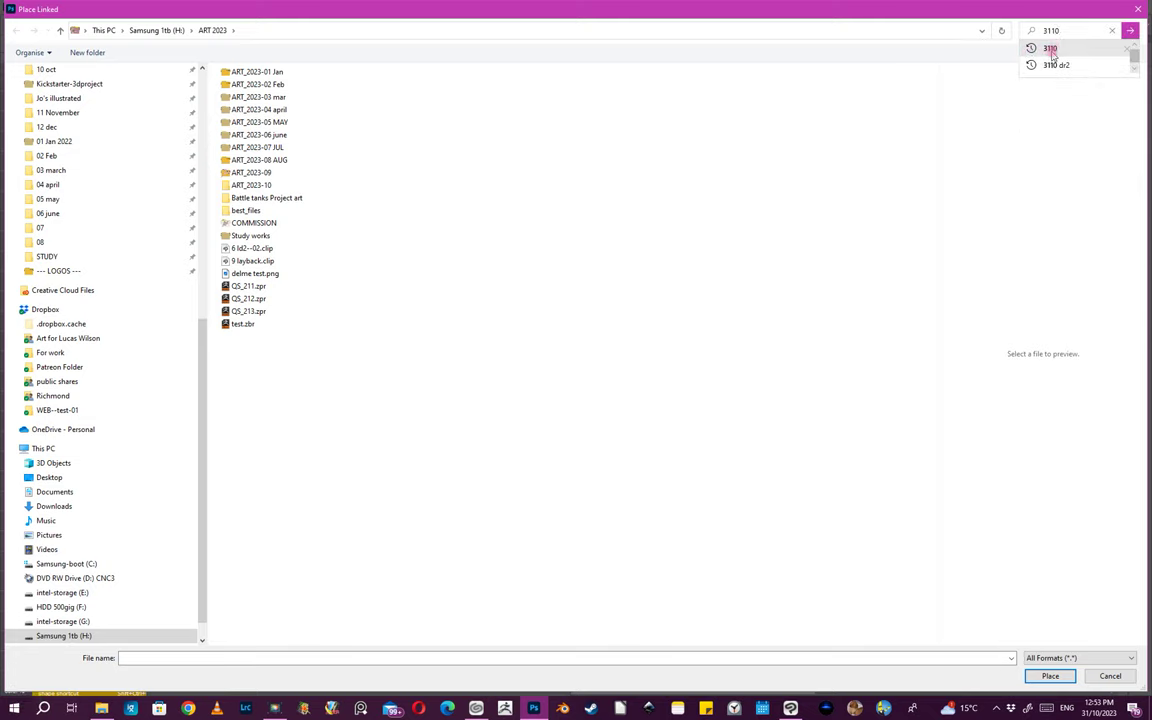
pyautogui.write('d5r')
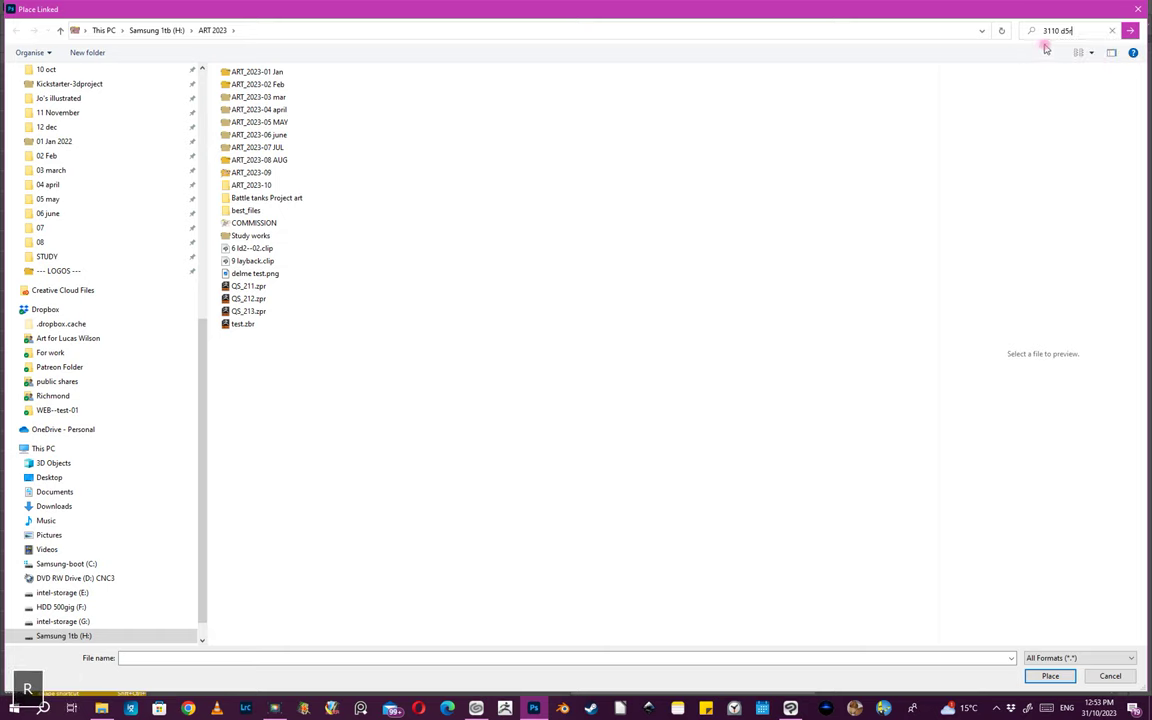
pyautogui.press('BackSpace')
pyautogui.press('BackSpace')
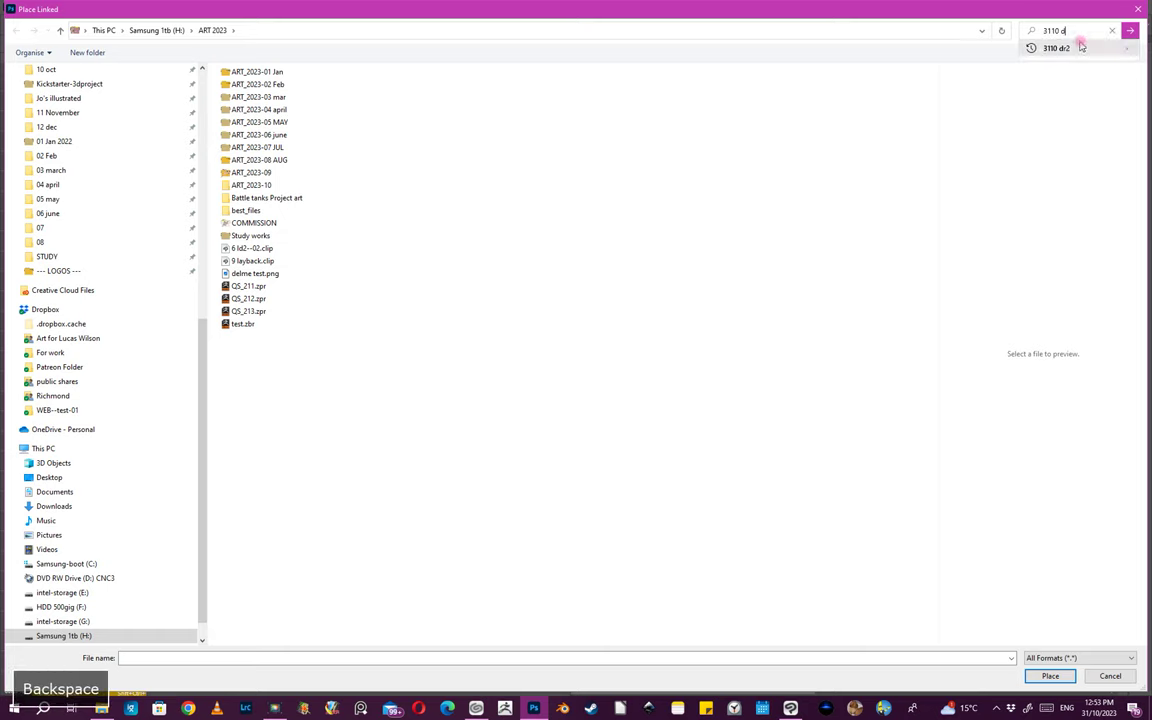
pyautogui.write('r')
pyautogui.write('2')
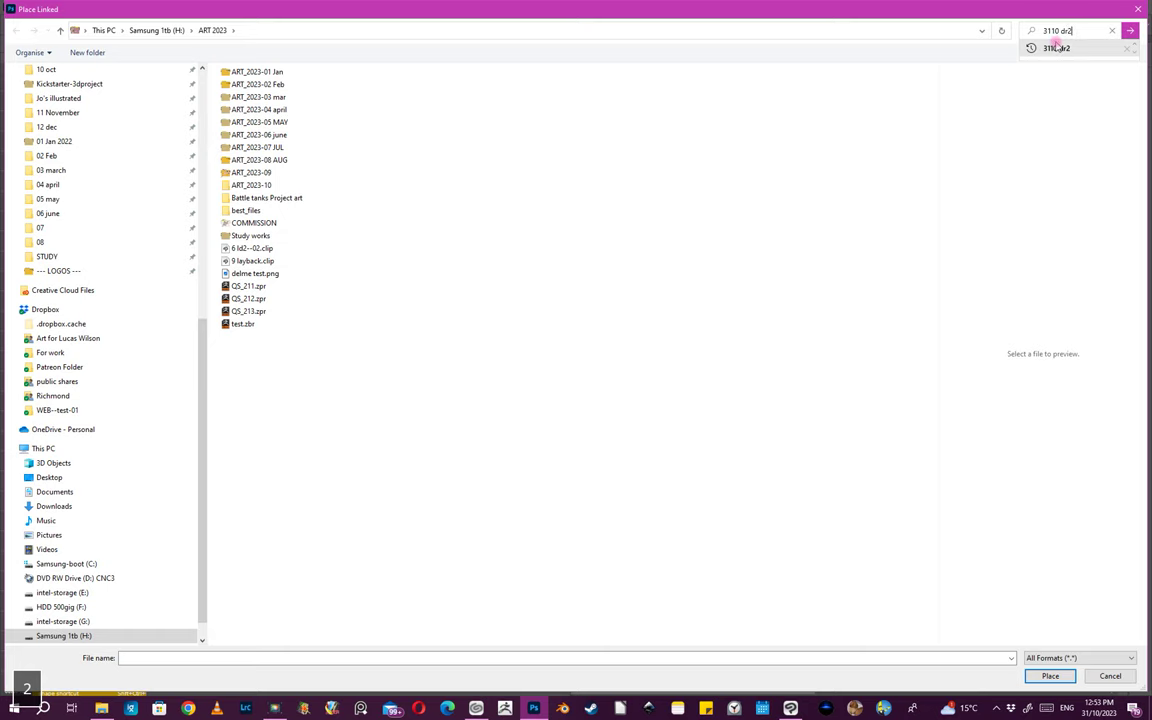
pyautogui.press('Return')
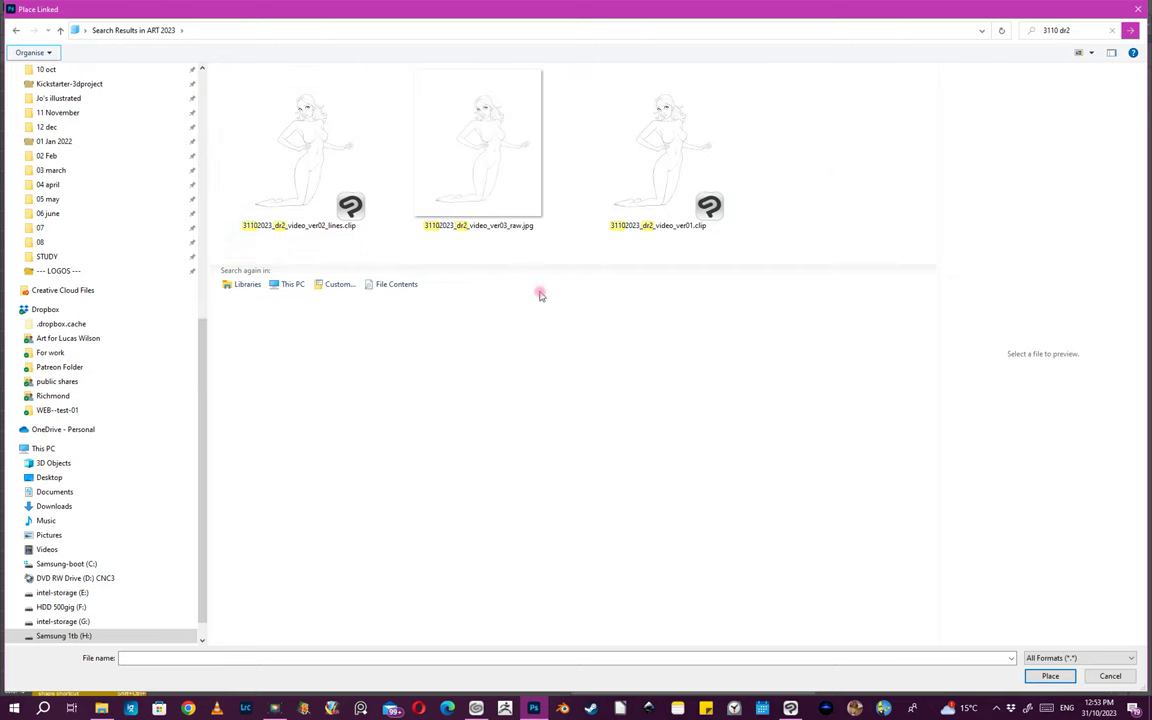
# - Sort the found files by name and place 31102023_dr2_video_ver03_raw.jpg as a linked layer at its fitted size
pyautogui.rightClick(429, 357)
pyautogui.moveTo(420, 378)
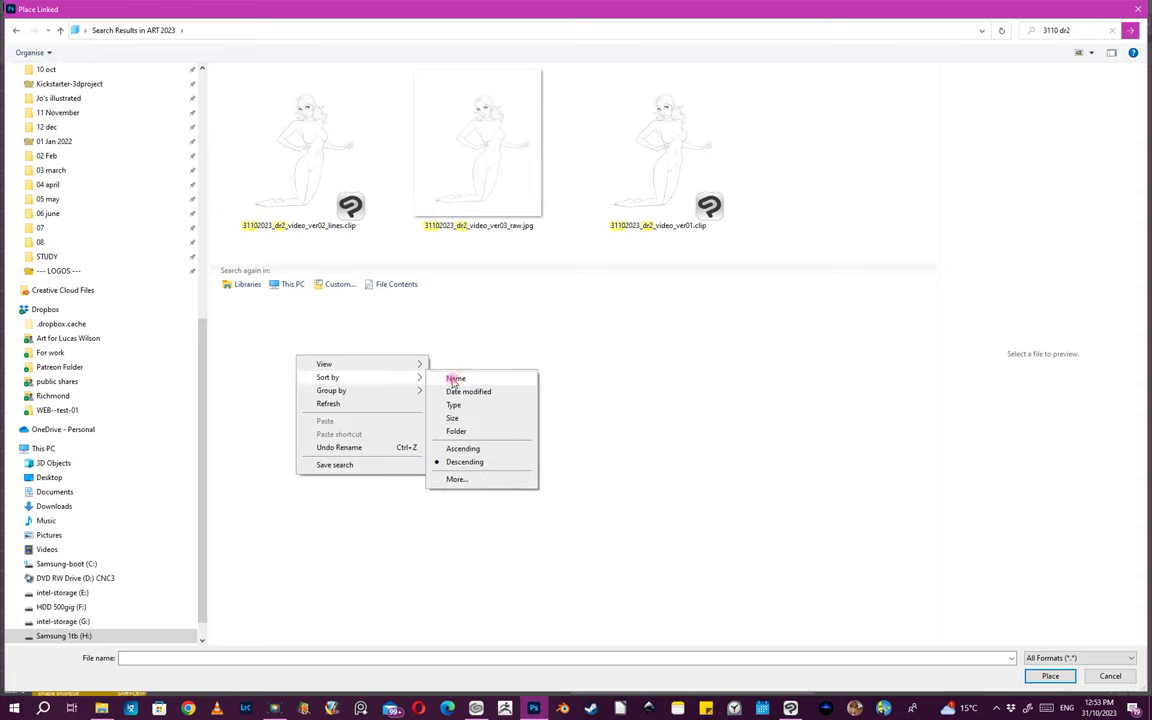
pyautogui.click(455, 375)
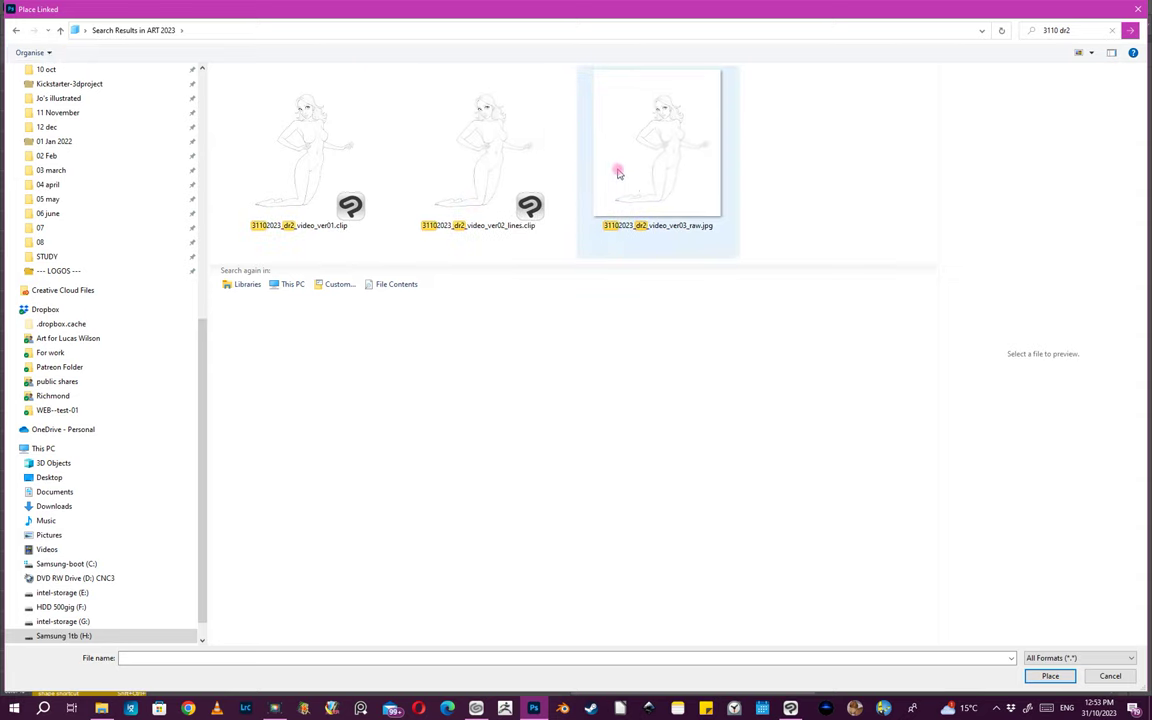
pyautogui.doubleClick(652, 160)
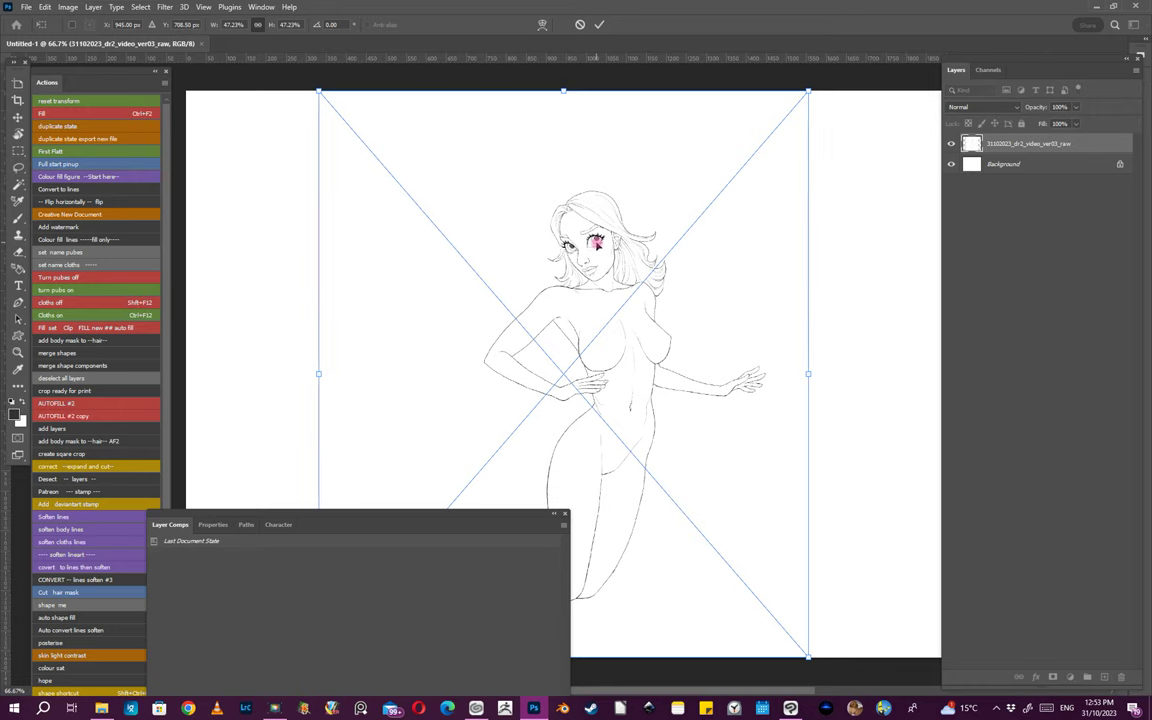
pyautogui.click(597, 24)
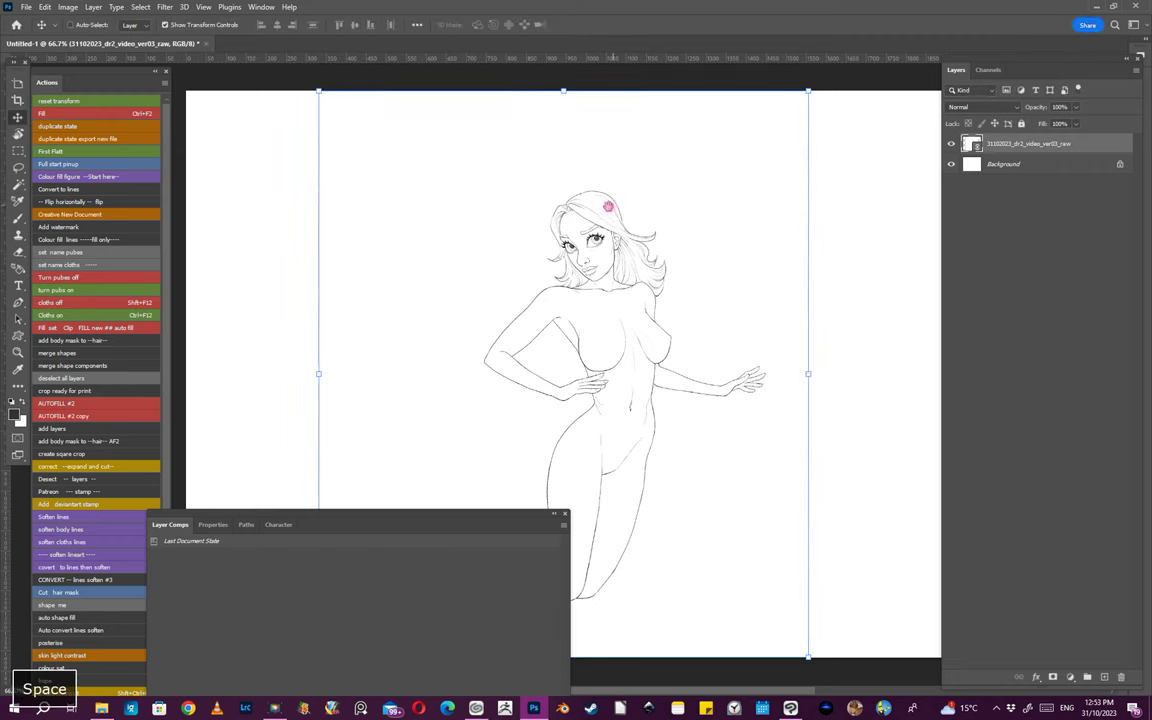
# - Reset the transform of the placed line art layer
pyautogui.moveTo(545, 240); pyautogui.dragTo(623, 268)
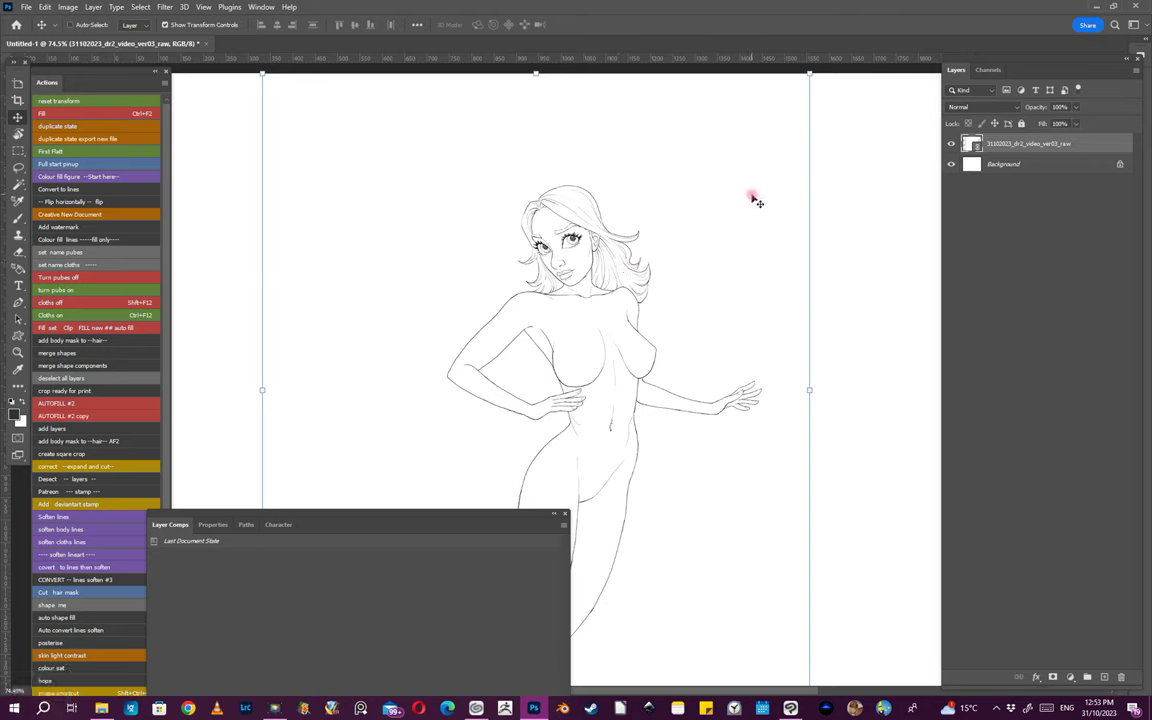
pyautogui.rightClick(1058, 143)
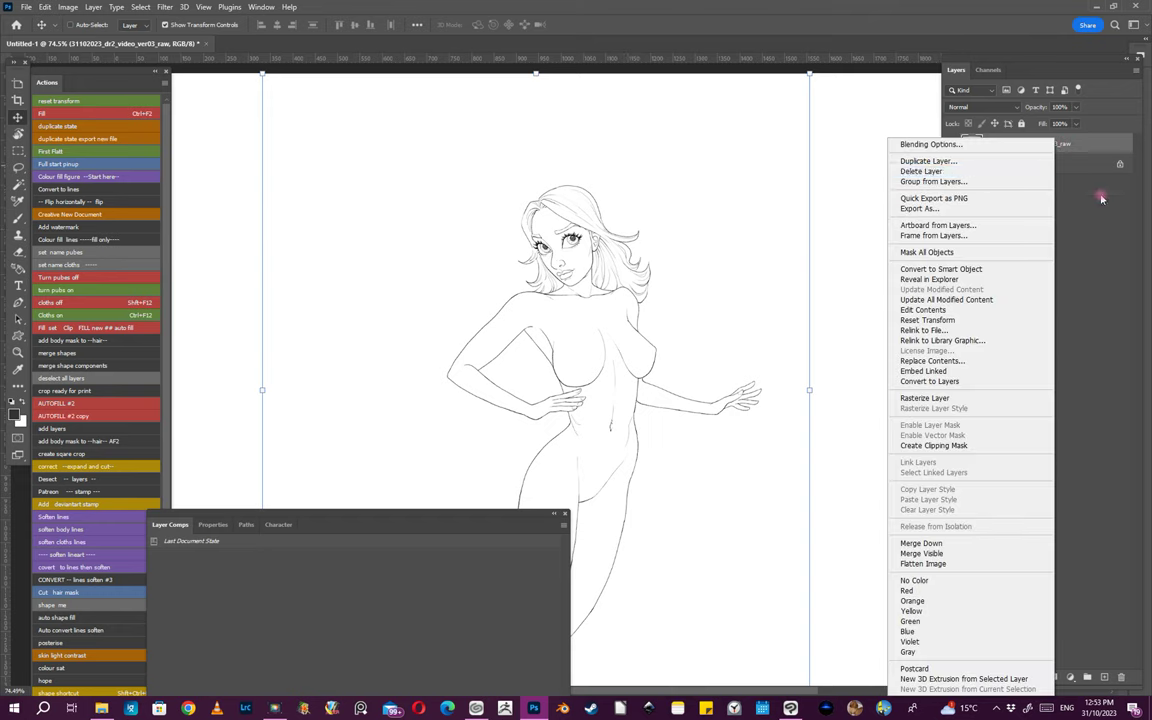
pyautogui.click(1046, 160)
pyautogui.rightClick(1029, 148)
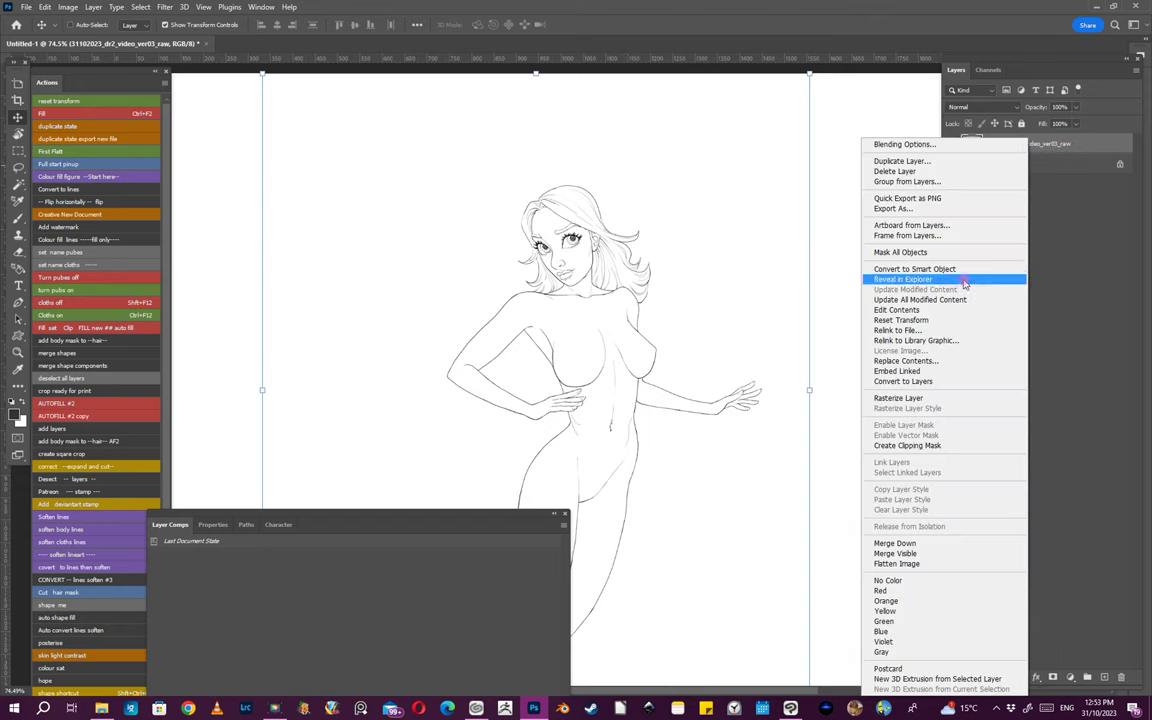
pyautogui.click(945, 320)
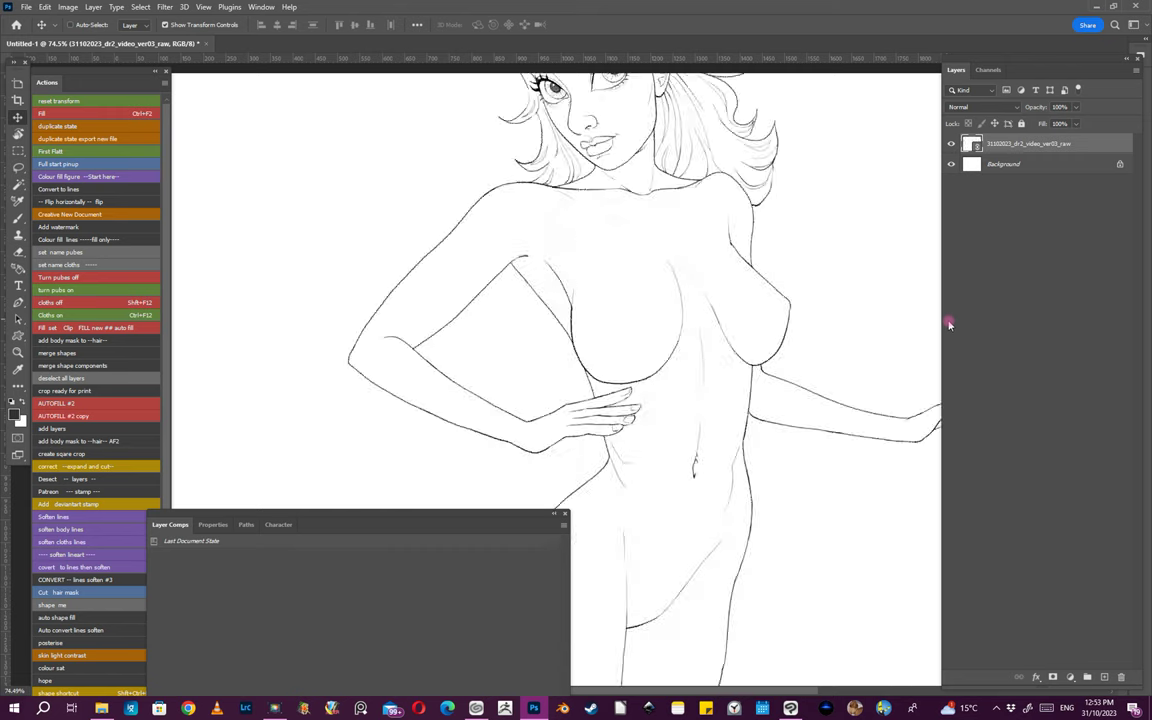
# - Inspect the enlarged line art, then undo the transform reset on its layer
pyautogui.press('space')
pyautogui.moveTo(731, 156); pyautogui.dragTo(681, 255)
pyautogui.doubleClick(666, 149)
pyautogui.moveTo(748, 218); pyautogui.dragTo(690, 233)
pyautogui.moveTo(769, 244); pyautogui.dragTo(710, 234)
pyautogui.moveTo(660, 181)
pyautogui.mouseDown()
pyautogui.moveTo(707, 213)
pyautogui.moveTo(691, 213)
pyautogui.moveTo(792, 231)
pyautogui.mouseUp()
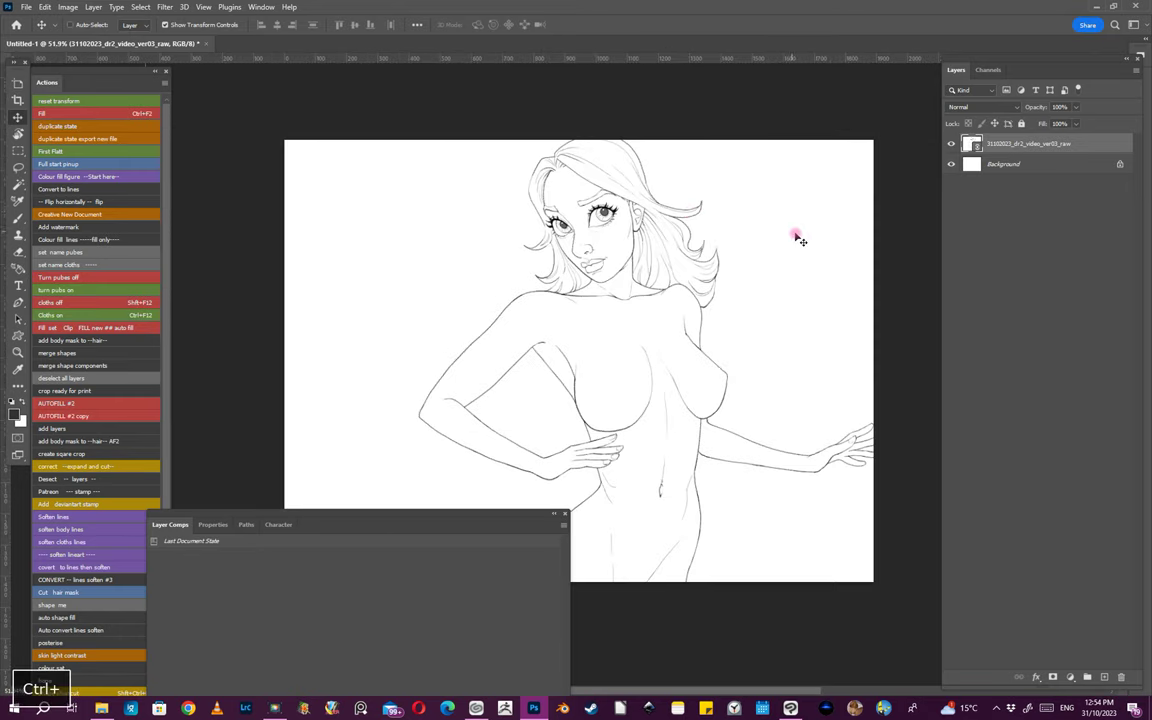
pyautogui.hotkey('ctrl', 'z')
pyautogui.hotkey('ctrl', 'z')
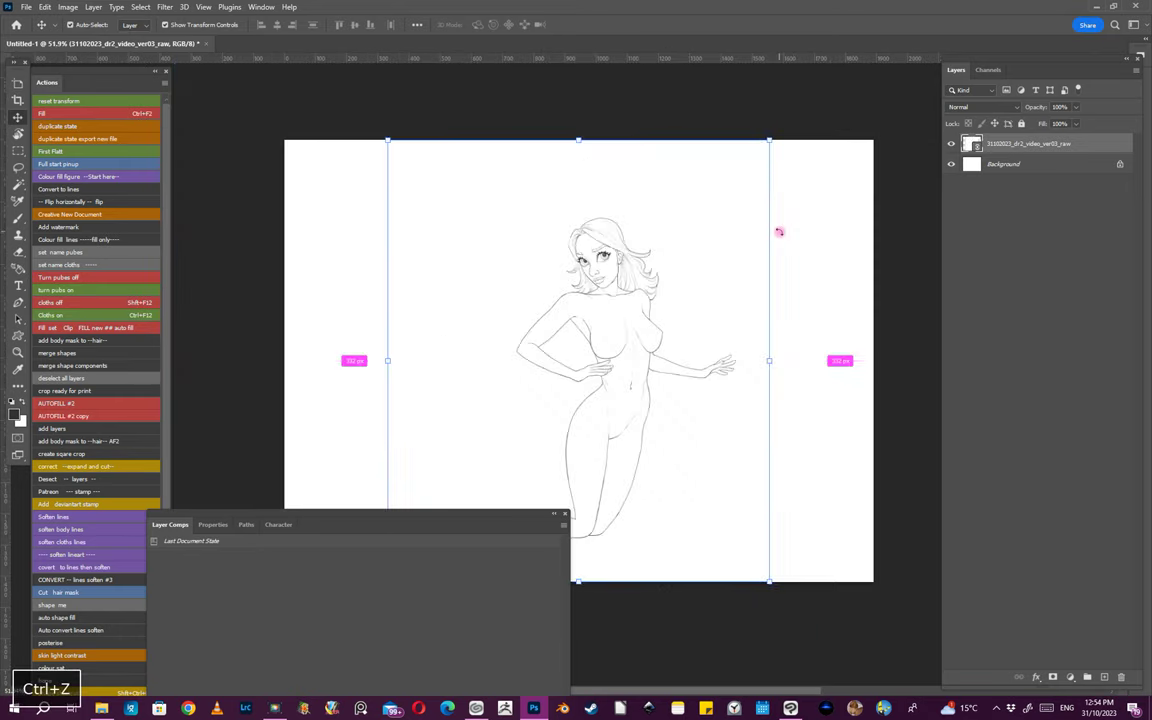
# - Run the reset transform action again on the placed line art layer
pyautogui.click(117, 103)
pyautogui.moveTo(643, 203); pyautogui.dragTo(594, 211)
pyautogui.moveTo(651, 239); pyautogui.dragTo(616, 229)
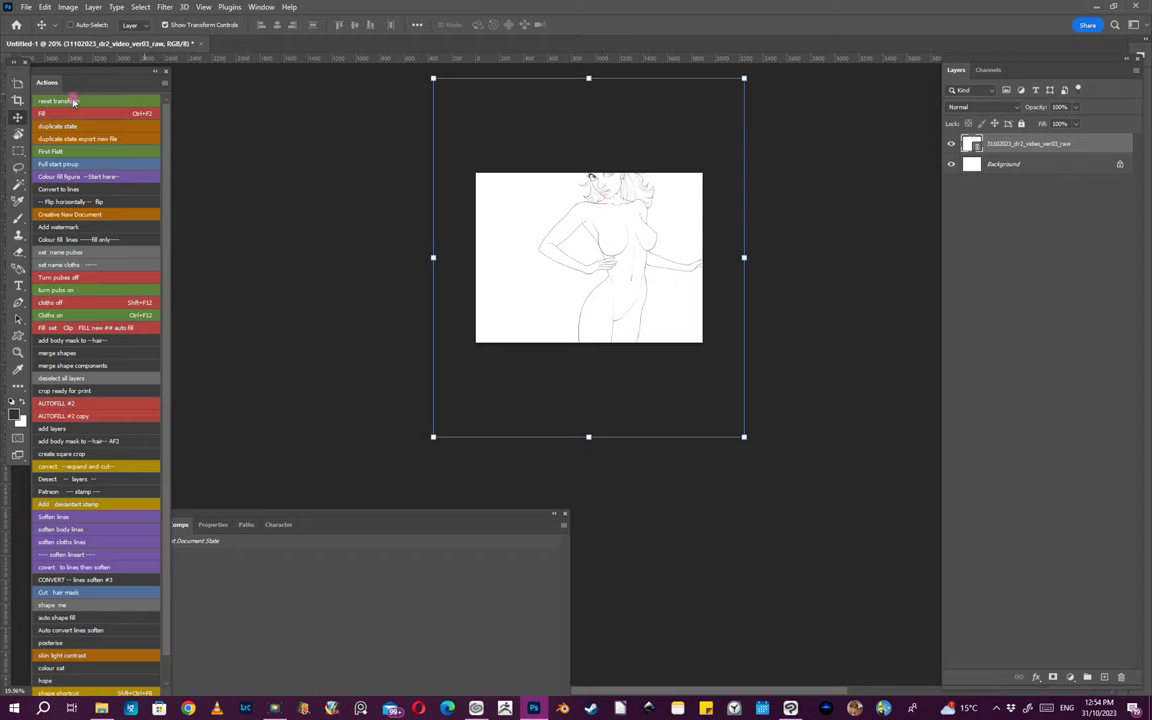
# - Extend the canvas crop boundary on all four sides so it encloses the whole kneeling figure
pyautogui.click(17, 99)
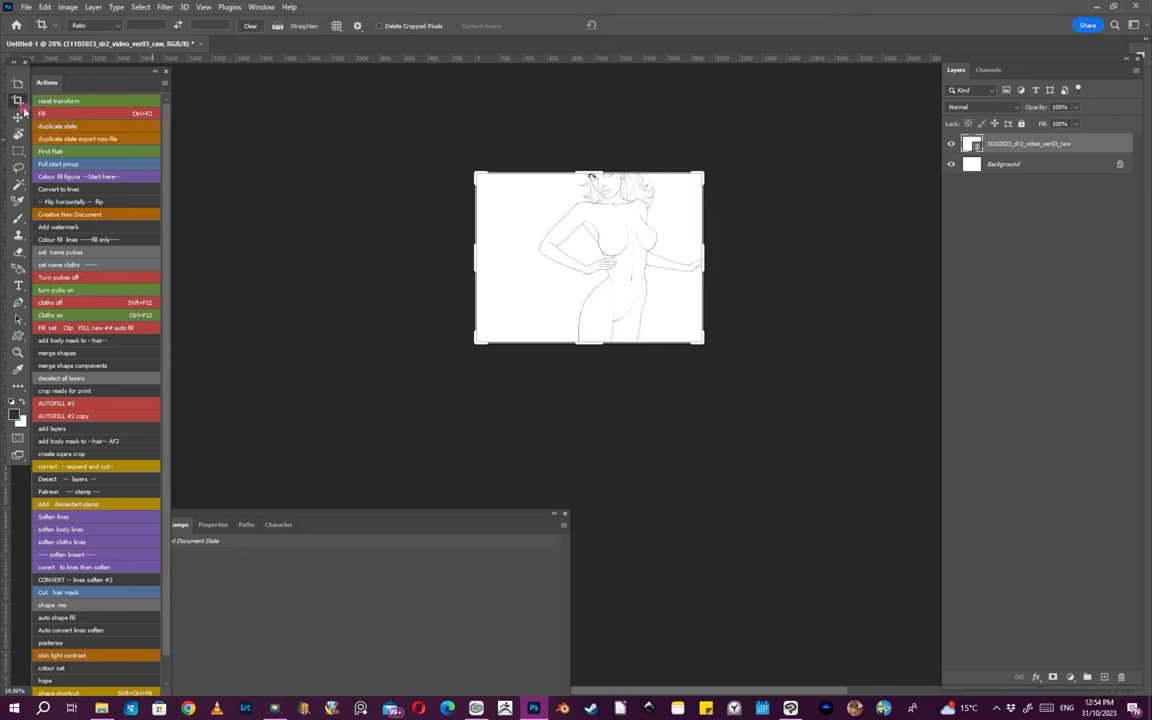
pyautogui.moveTo(476, 257)
pyautogui.mouseDown()
pyautogui.moveTo(442, 252)
pyautogui.moveTo(458, 257)
pyautogui.moveTo(445, 268)
pyautogui.moveTo(456, 257)
pyautogui.mouseUp()
pyautogui.moveTo(714, 259); pyautogui.dragTo(740, 250)
pyautogui.moveTo(595, 344); pyautogui.dragTo(596, 378)
pyautogui.moveTo(595, 138); pyautogui.dragTo(597, 100)
# - Tighten the crop boundary around the figure, leaving a narrow margin beside the feet and outstretched hand, and apply the crop
pyautogui.moveTo(441, 257); pyautogui.dragTo(447, 257)
pyautogui.moveTo(731, 249); pyautogui.dragTo(724, 247)
pyautogui.moveTo(452, 255)
pyautogui.mouseDown()
pyautogui.moveTo(463, 260)
pyautogui.moveTo(452, 260)
pyautogui.mouseUp()
pyautogui.moveTo(581, 100)
pyautogui.mouseDown()
pyautogui.moveTo(589, 113)
pyautogui.moveTo(586, 100)
pyautogui.mouseUp()
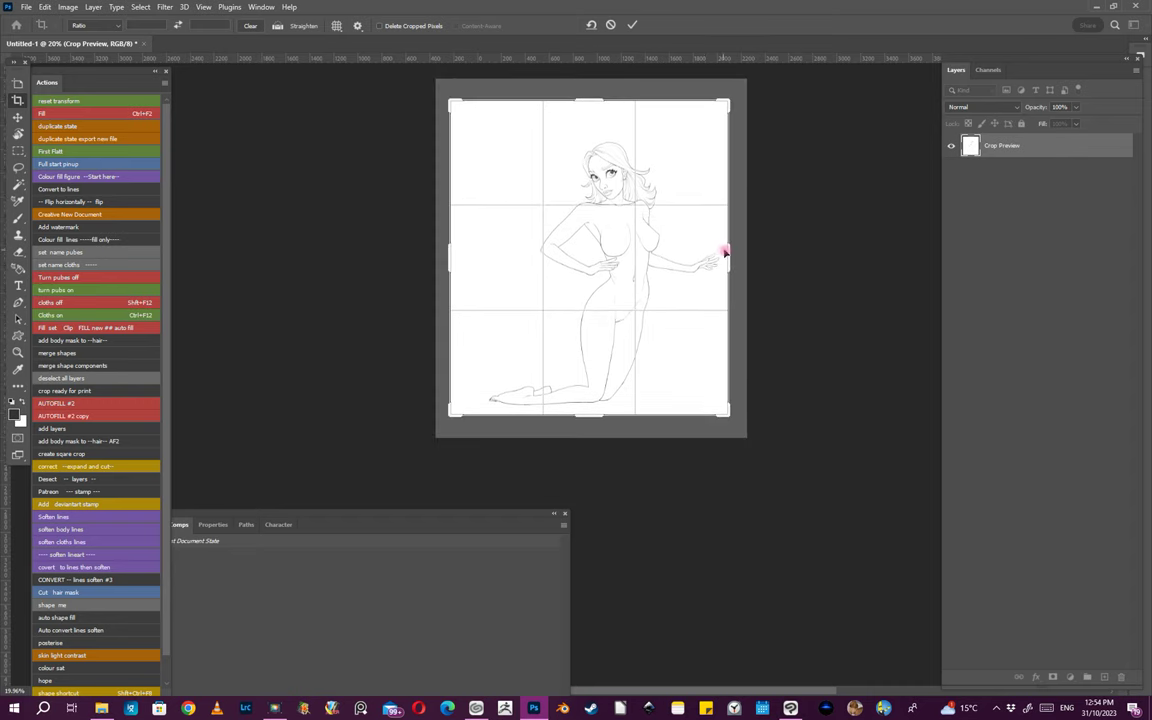
pyautogui.moveTo(727, 251); pyautogui.dragTo(726, 249)
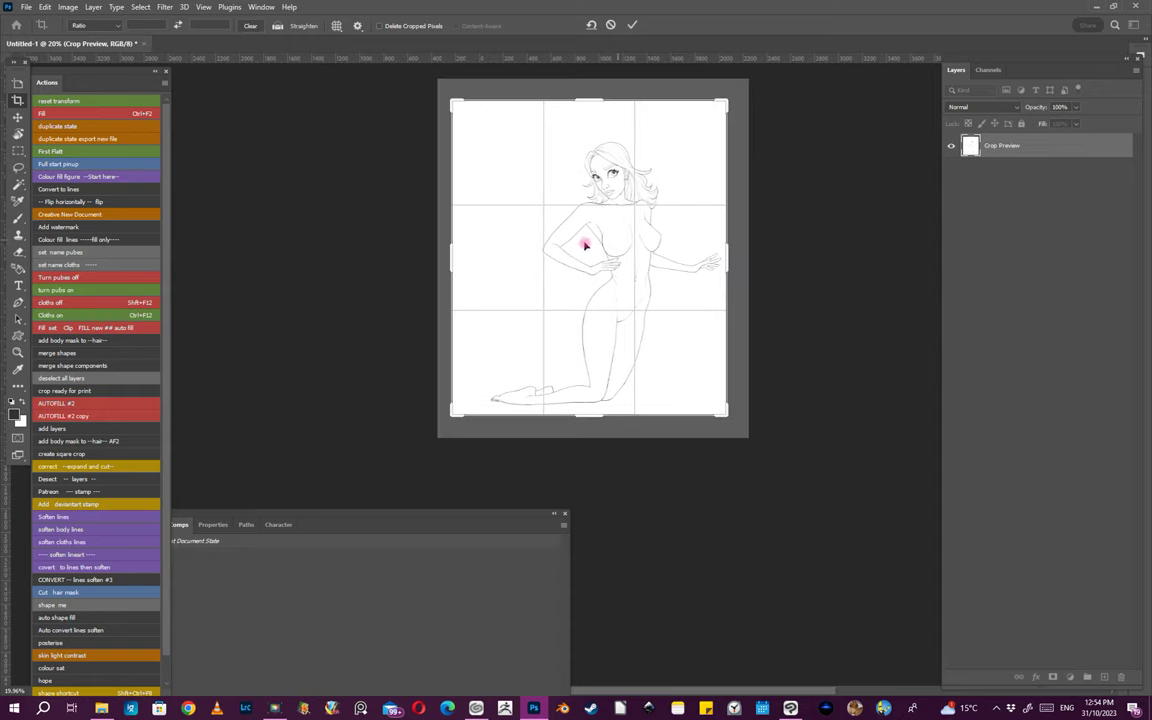
pyautogui.moveTo(452, 251); pyautogui.dragTo(465, 258)
pyautogui.moveTo(594, 98); pyautogui.dragTo(594, 98)
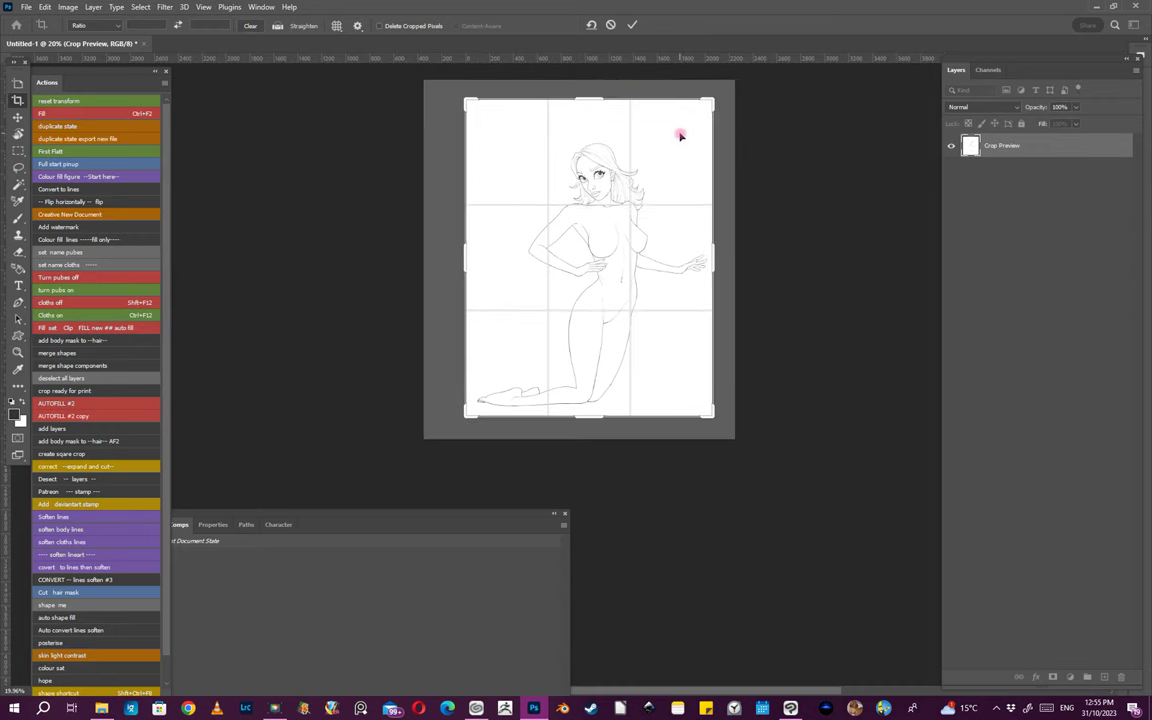
pyautogui.click(633, 26)
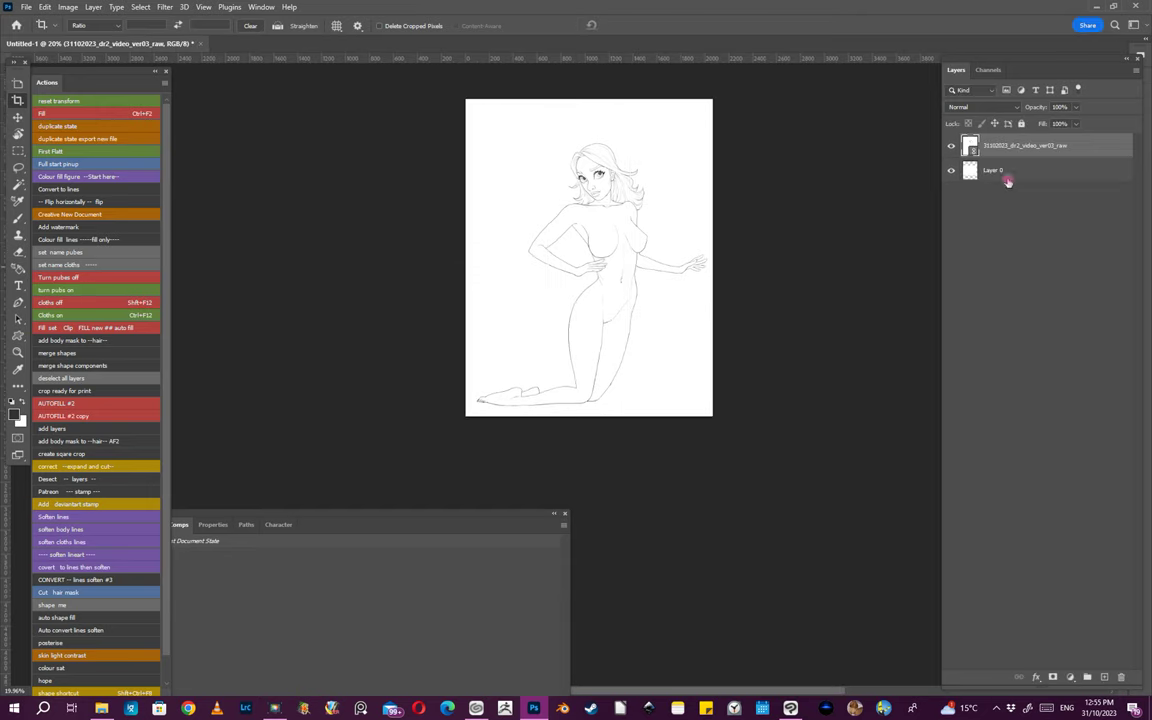
# - Add a white (ffffff) solid color fill layer above Layer 0 and delete Layer 0
pyautogui.click(1027, 172)
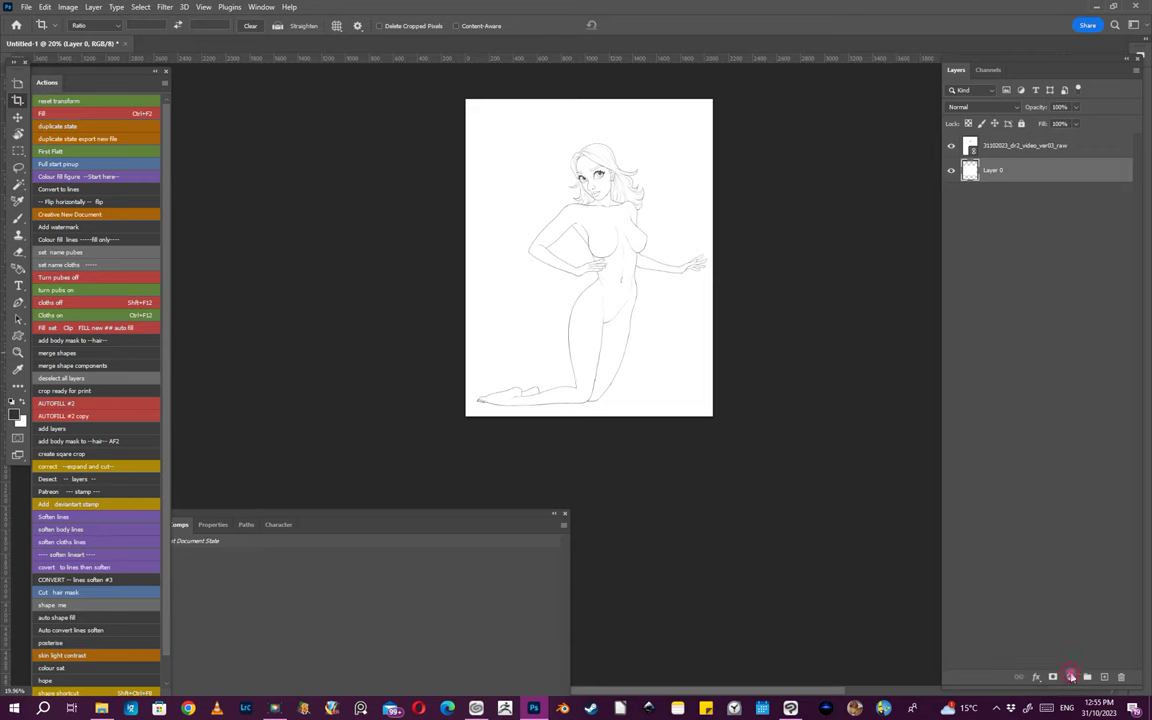
pyautogui.click(1071, 677)
pyautogui.click(1072, 466)
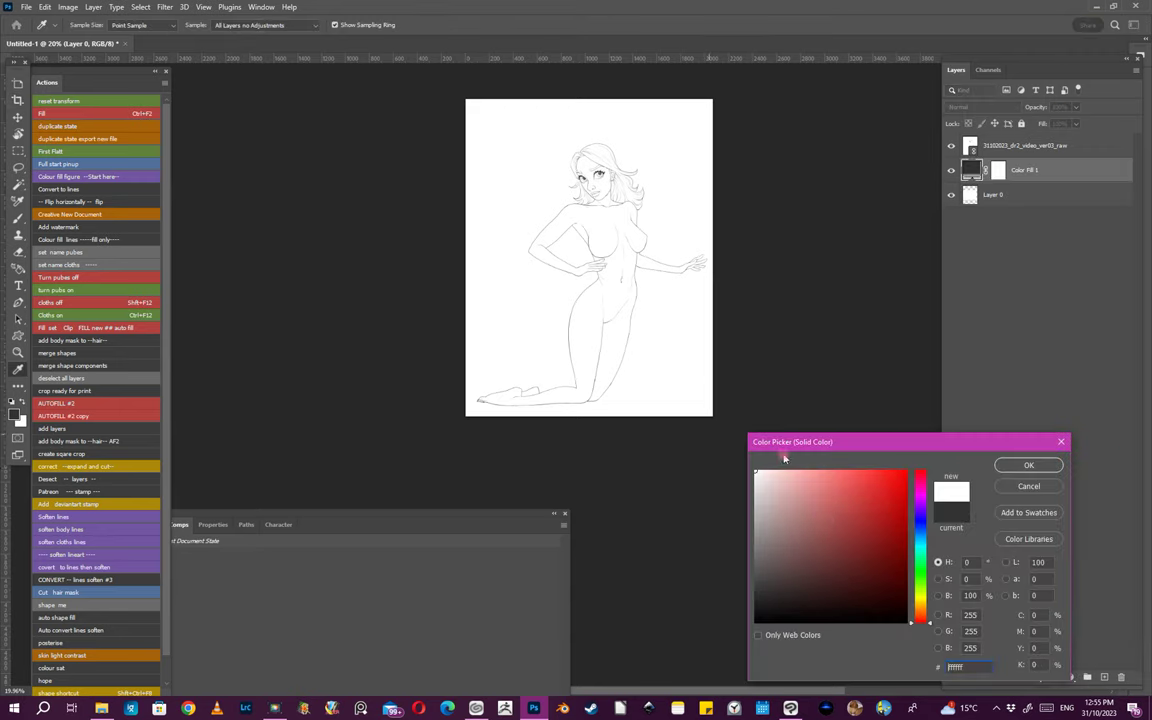
pyautogui.click(1029, 466)
pyautogui.press('c')
pyautogui.moveTo(1028, 198); pyautogui.dragTo(1121, 677)
# - Group the line art layer with the white color fill layer, check the group's contents and collapse it
pyautogui.moveTo(587, 164); pyautogui.dragTo(657, 181)
pyautogui.moveTo(670, 228); pyautogui.dragTo(673, 252)
pyautogui.moveTo(625, 198); pyautogui.dragTo(668, 230)
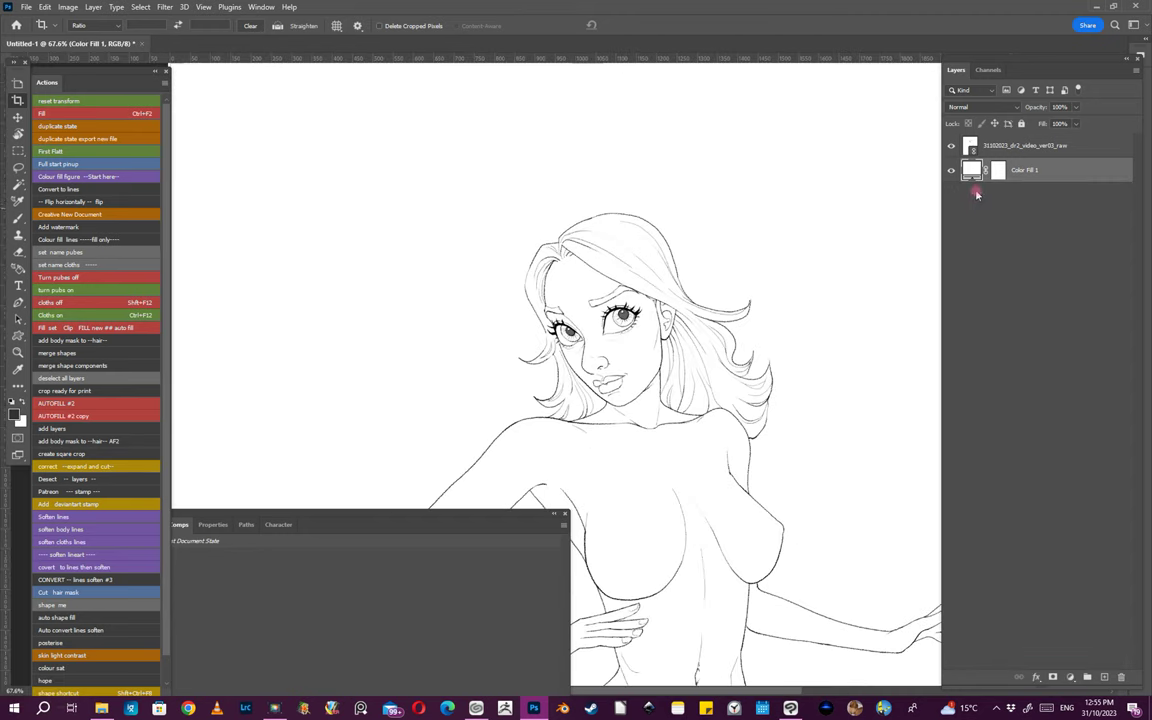
pyautogui.keyDown('ctrl'); pyautogui.click(1022, 146); pyautogui.keyUp('ctrl')
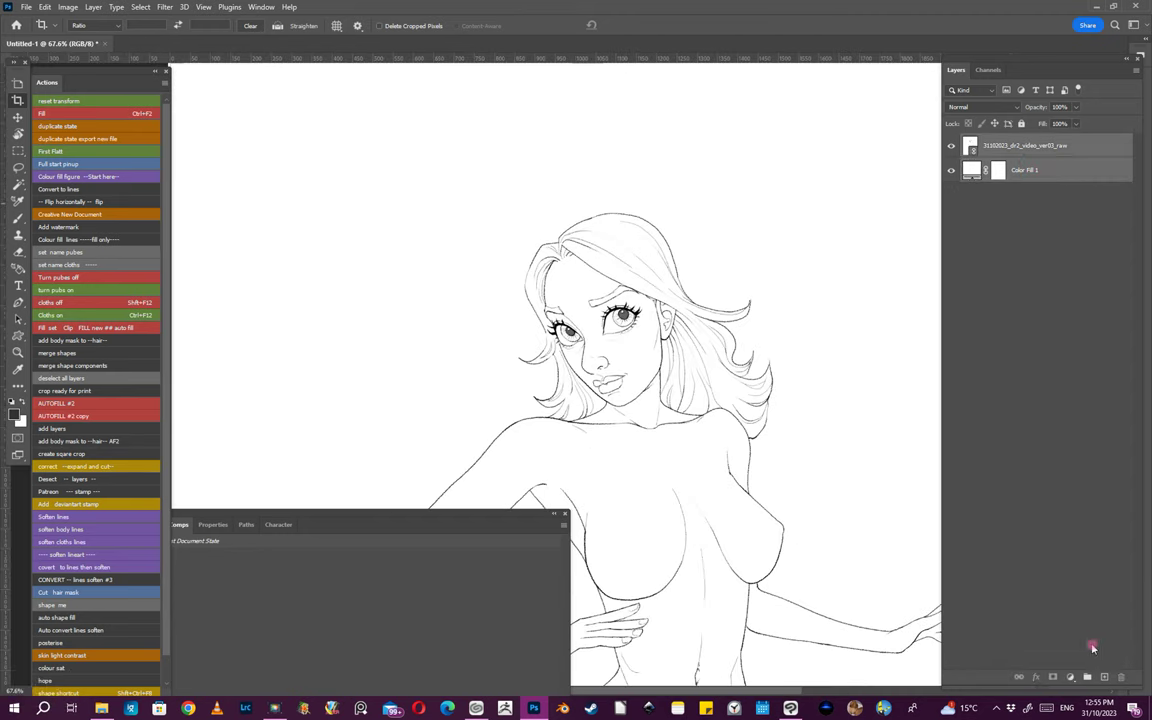
pyautogui.keyDown('shift'); pyautogui.click(1089, 672); pyautogui.keyUp('shift')
pyautogui.click(1031, 150)
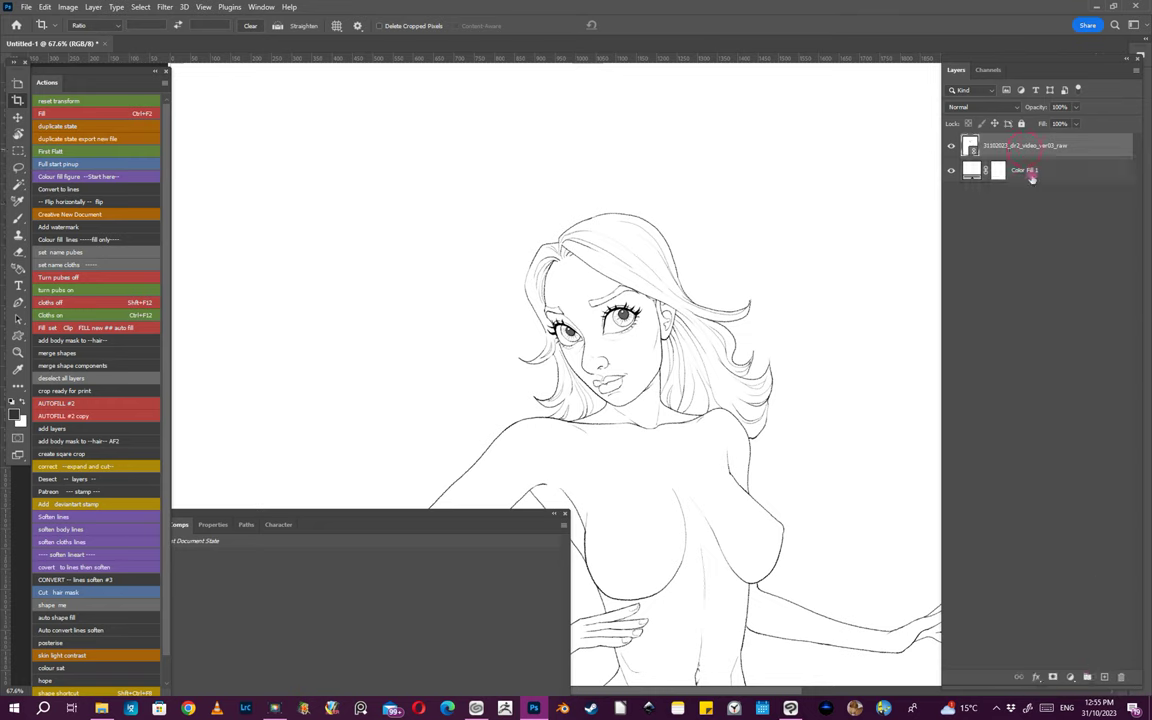
pyautogui.keyDown('shift'); pyautogui.click(1032, 173); pyautogui.keyUp('shift')
pyautogui.keyDown('shift'); pyautogui.click(1088, 676); pyautogui.keyUp('shift')
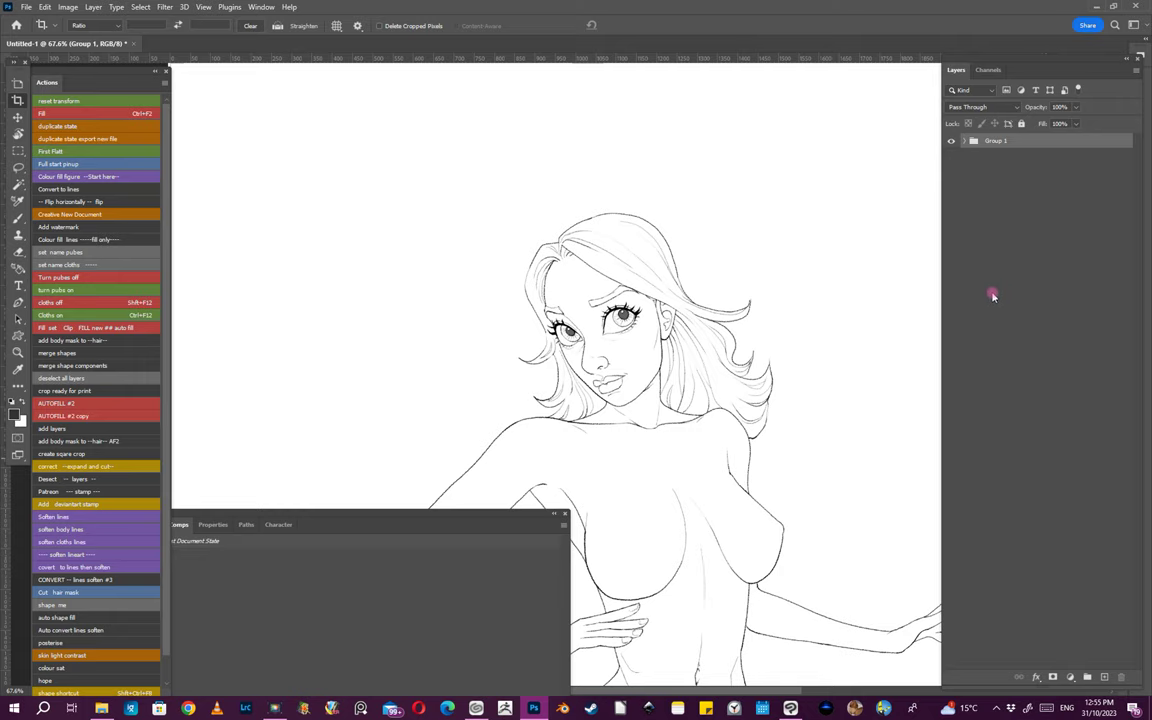
pyautogui.click(964, 142)
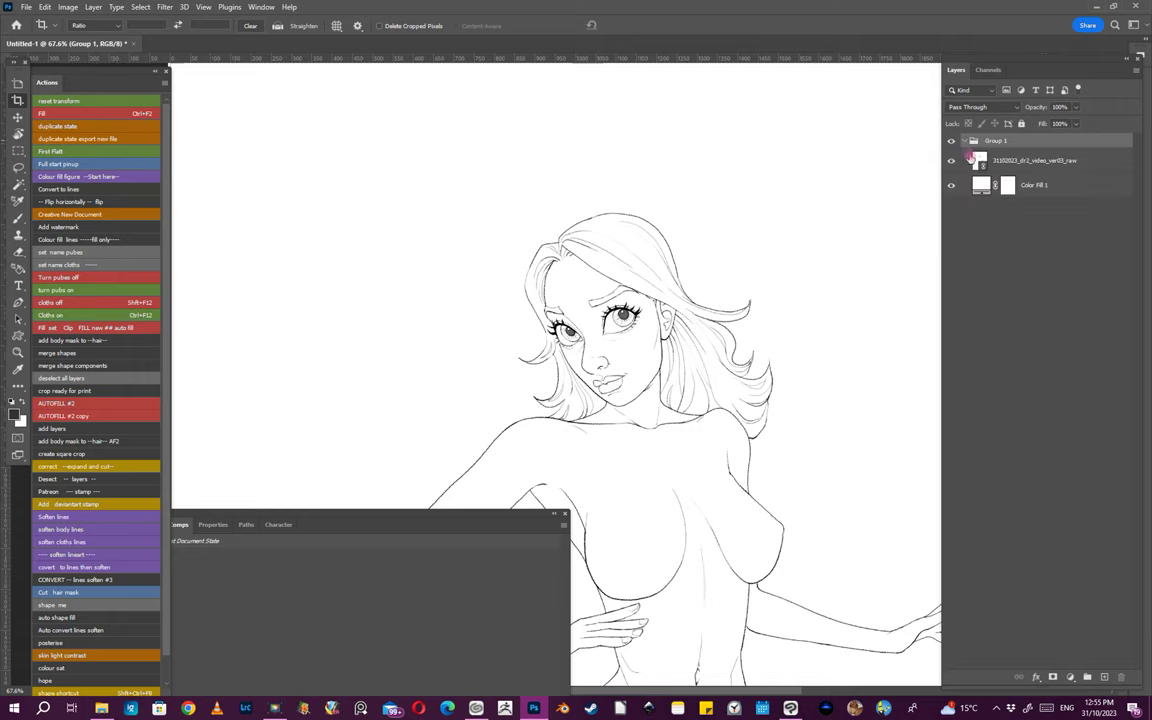
pyautogui.click(966, 141)
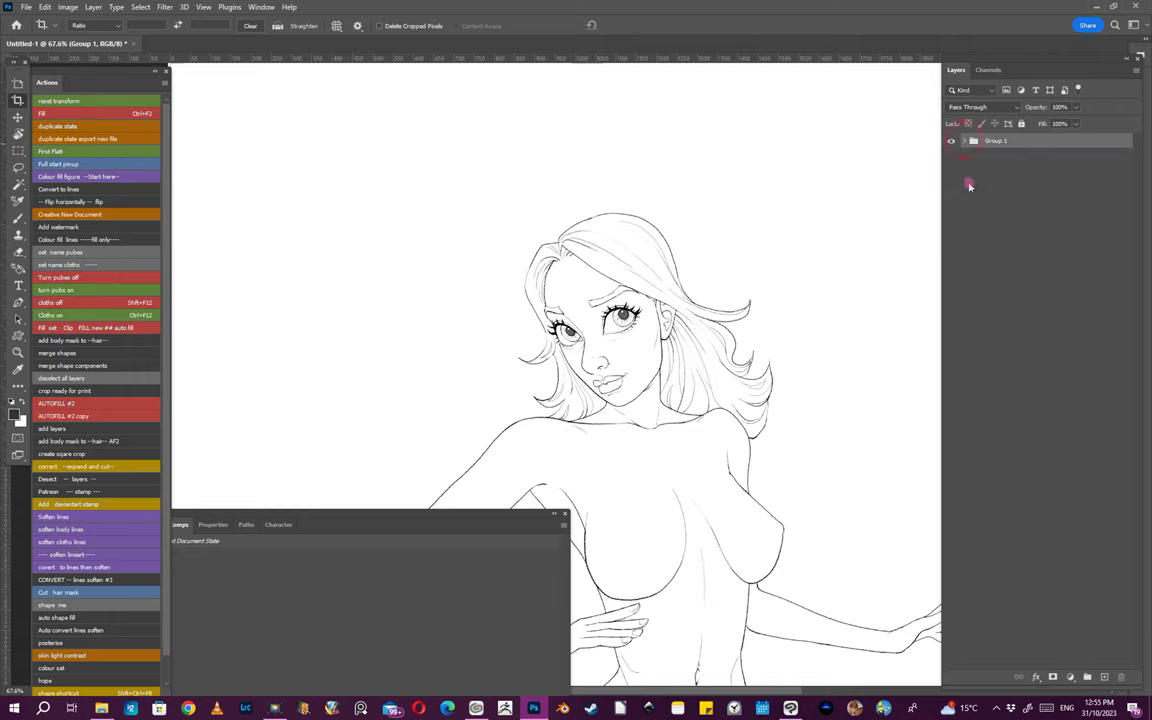
# - Add a black solid color fill layer above Group 1 and clip it to the group
pyautogui.moveTo(863, 176); pyautogui.dragTo(831, 197)
pyautogui.moveTo(857, 247); pyautogui.dragTo(766, 262)
pyautogui.moveTo(706, 164); pyautogui.dragTo(766, 159)
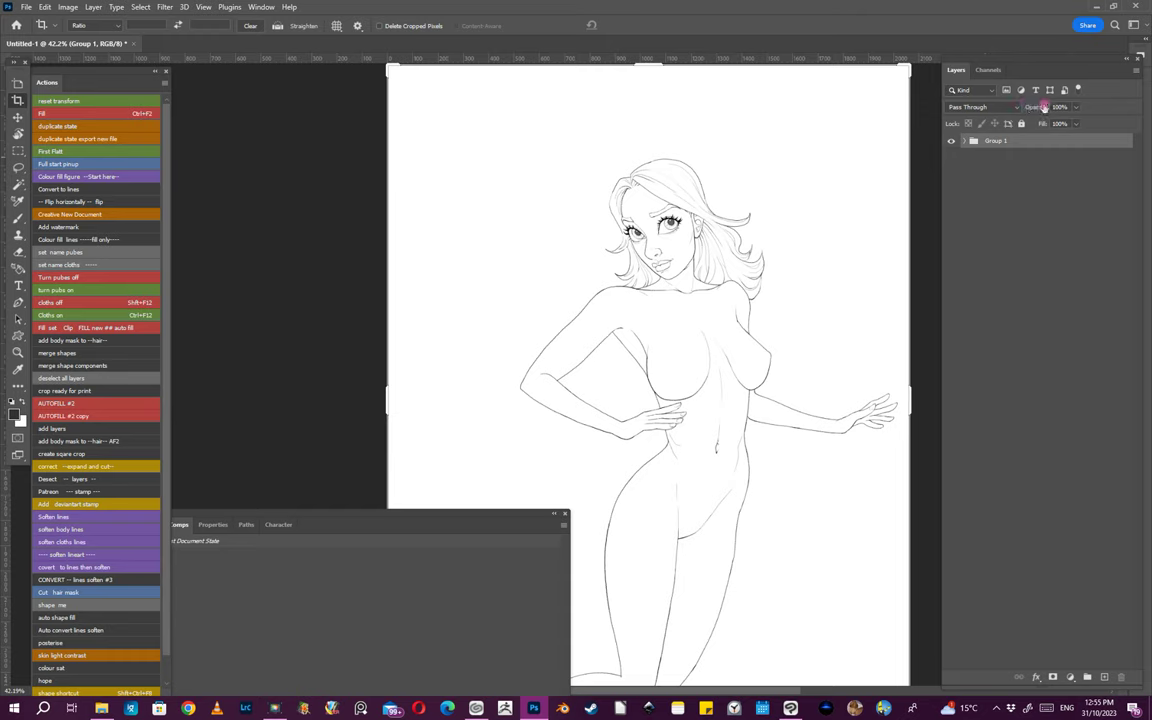
pyautogui.click(1071, 677)
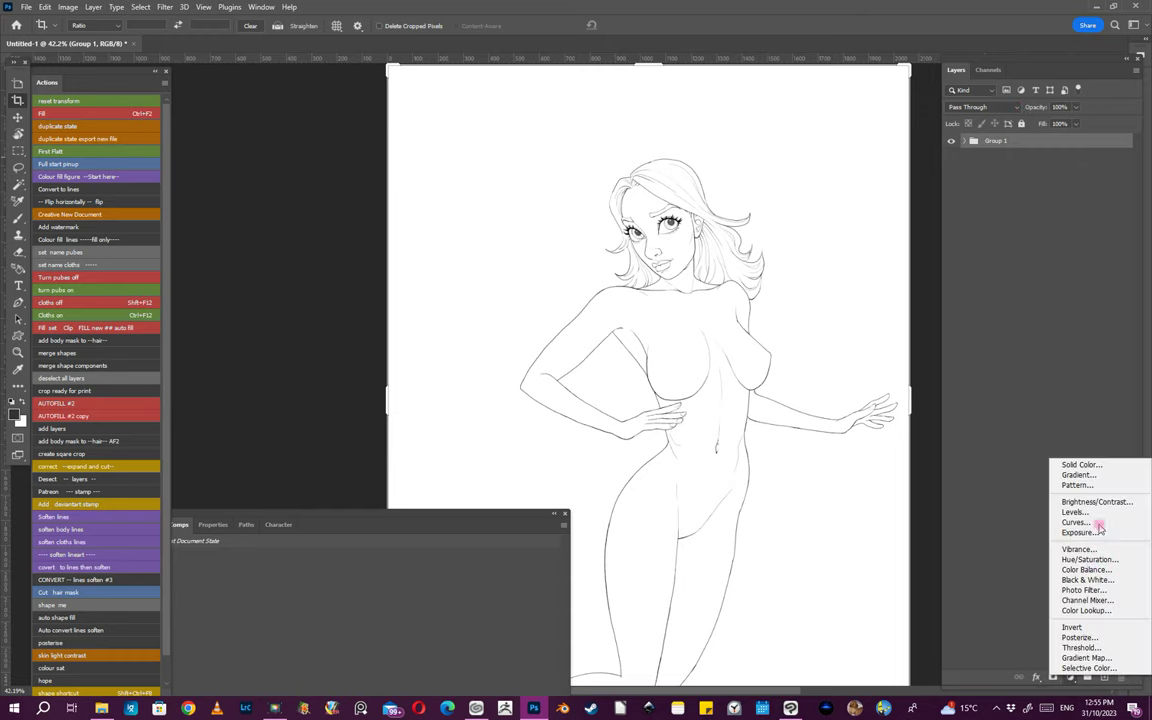
pyautogui.click(1105, 467)
pyautogui.moveTo(775, 592); pyautogui.dragTo(716, 653)
pyautogui.click(1010, 463)
pyautogui.click(1011, 464)
pyautogui.press('c')
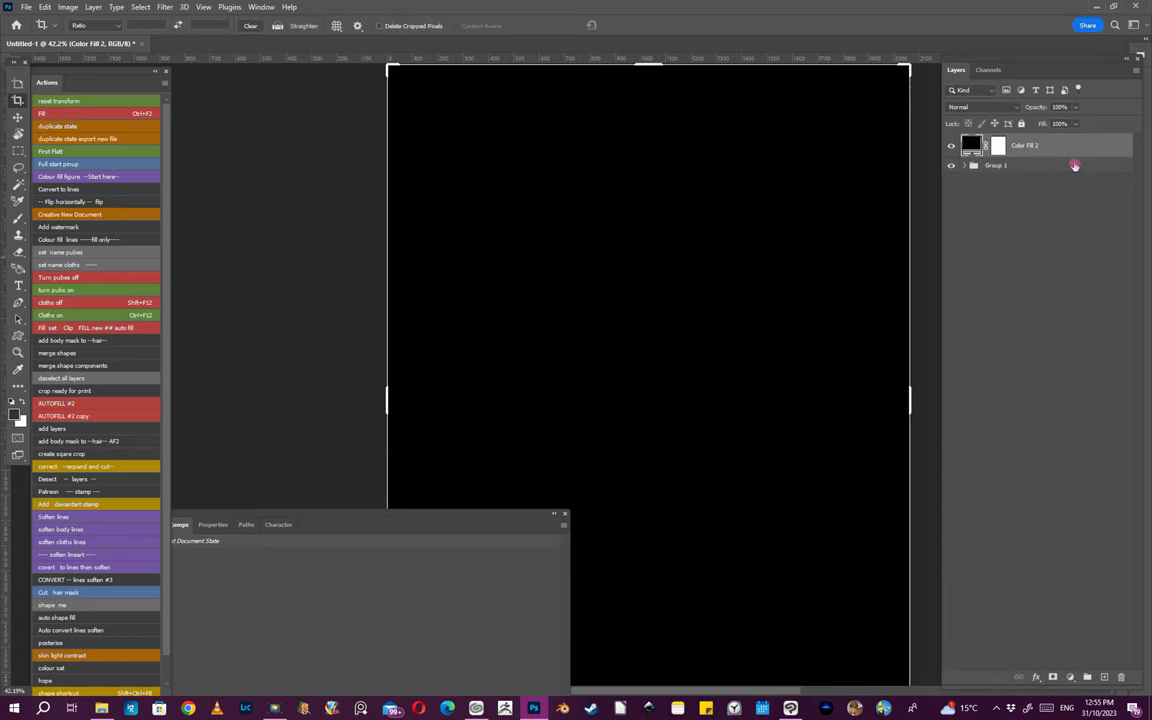
pyautogui.keyDown('alt'); pyautogui.click(982, 157); pyautogui.keyUp('alt')
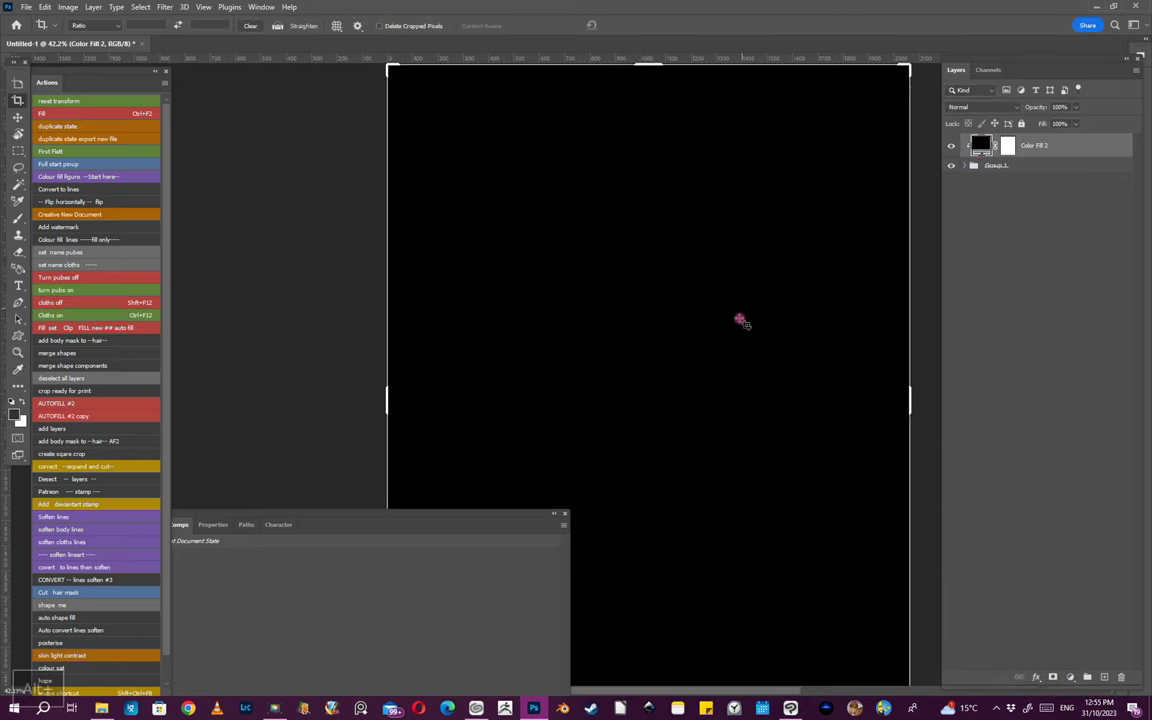
# - In the black fill layer's blending options, lower the white Blend If limit of the underlying layer to 165
pyautogui.moveTo(419, 514); pyautogui.dragTo(404, 516)
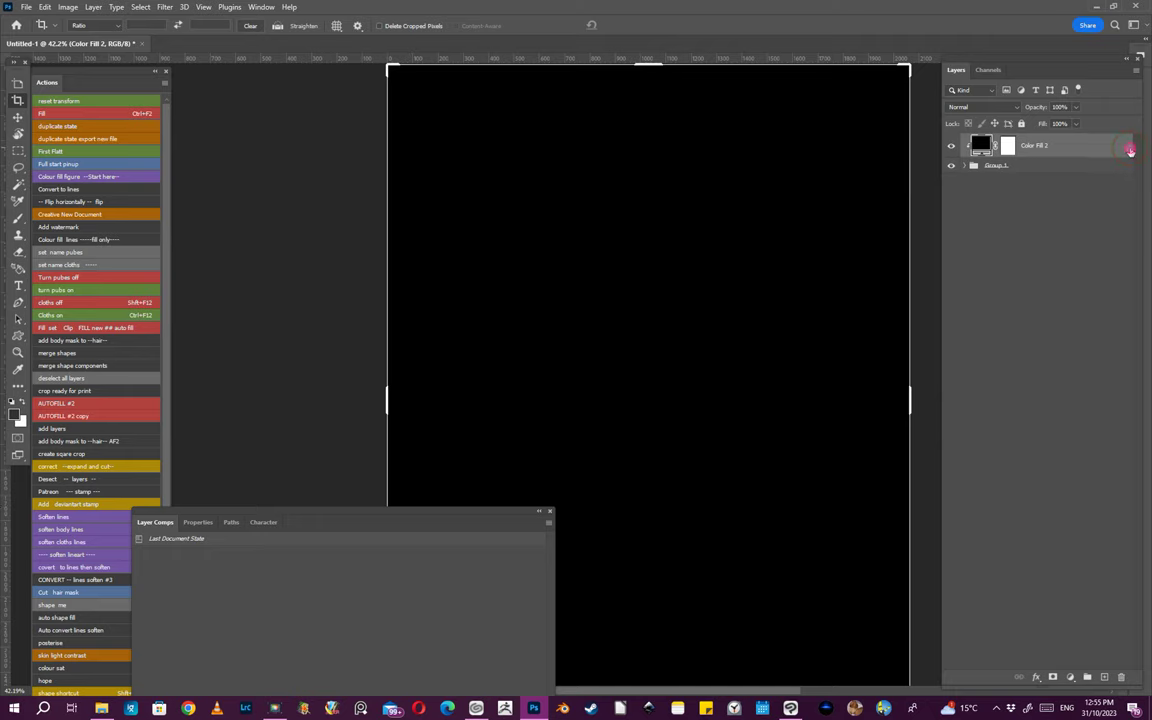
pyautogui.doubleClick(1129, 152)
pyautogui.click(434, 330)
pyautogui.doubleClick(1129, 152)
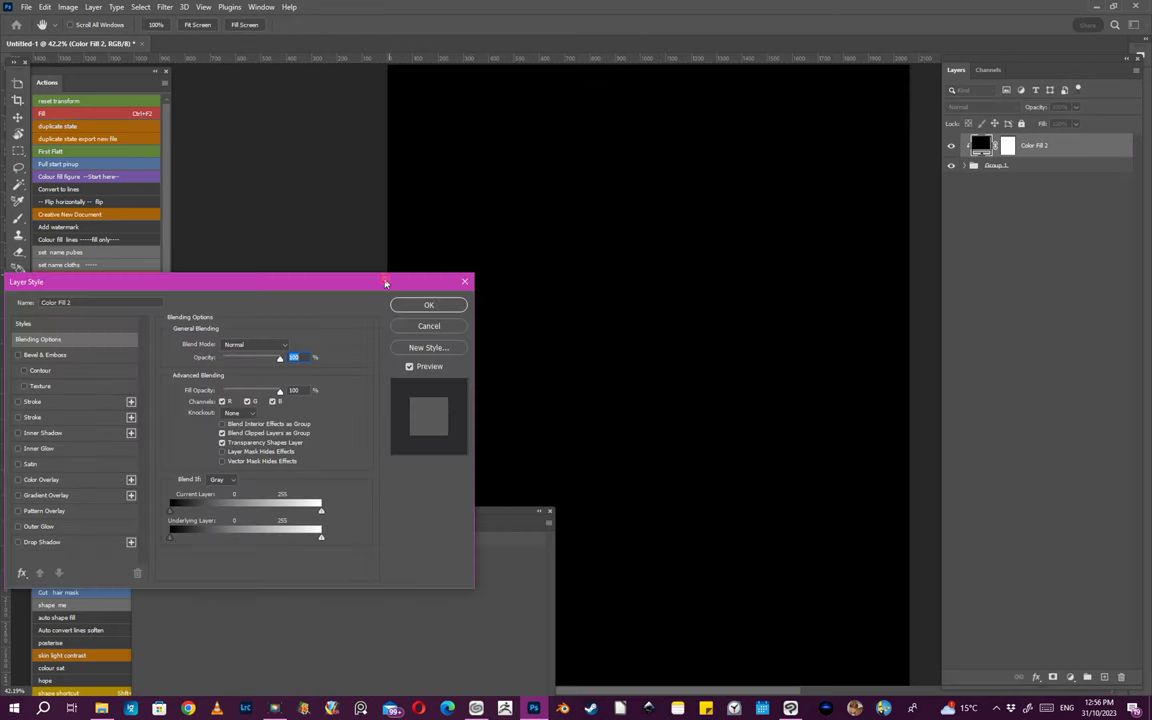
pyautogui.moveTo(385, 283); pyautogui.dragTo(515, 216)
pyautogui.moveTo(452, 471); pyautogui.dragTo(418, 497)
pyautogui.moveTo(674, 175); pyautogui.dragTo(793, 266)
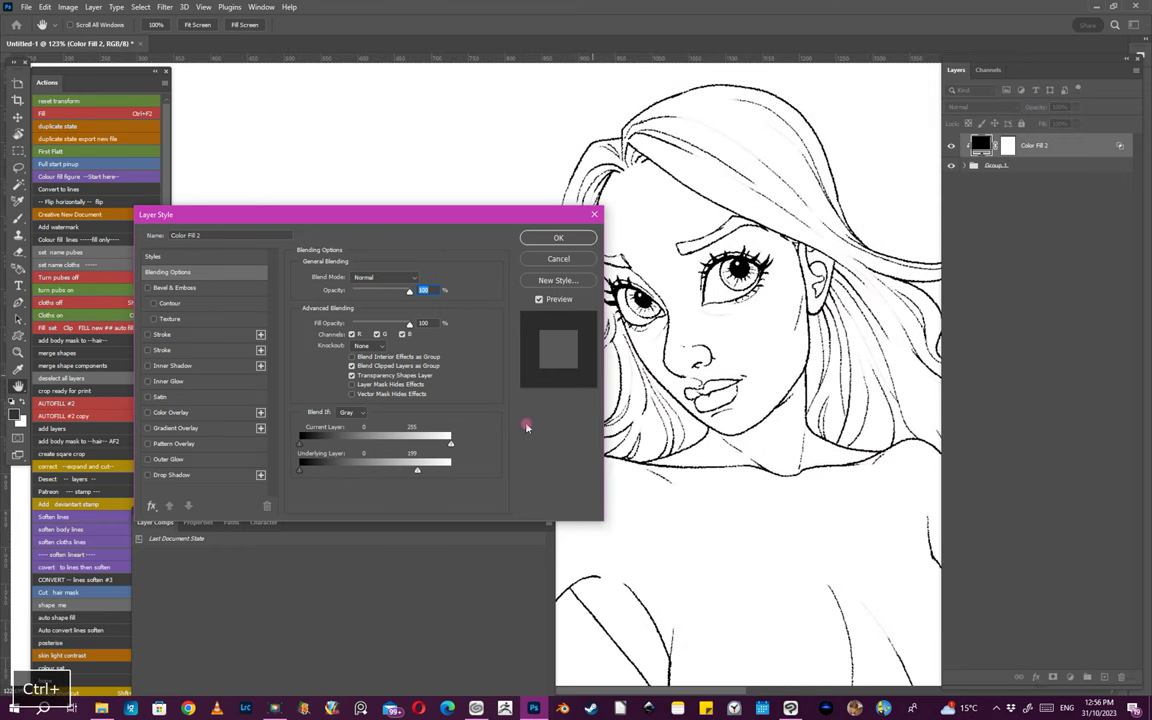
pyautogui.moveTo(419, 467); pyautogui.dragTo(401, 505)
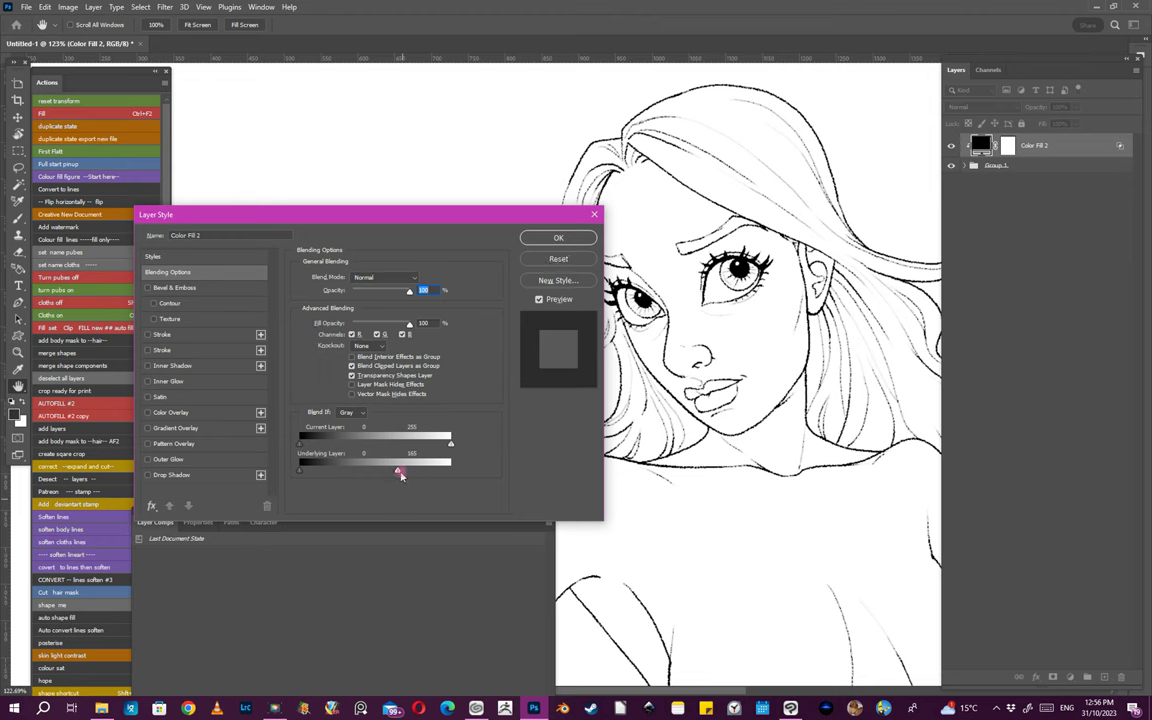
# - Split the underlying layer's white Blend If limit to 40 / 106 and check the softened lines on the face and body
pyautogui.keyDown('alt'); pyautogui.moveTo(398, 468); pyautogui.dragTo(324, 488); pyautogui.keyUp('alt')
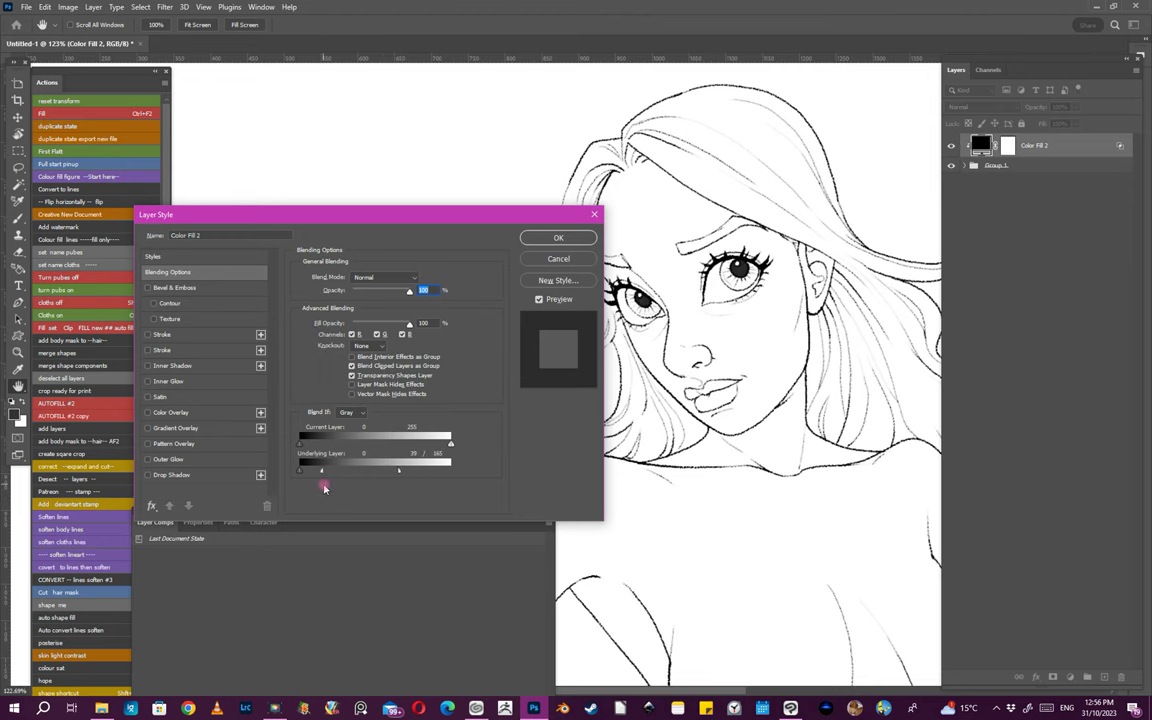
pyautogui.moveTo(399, 474); pyautogui.dragTo(364, 484)
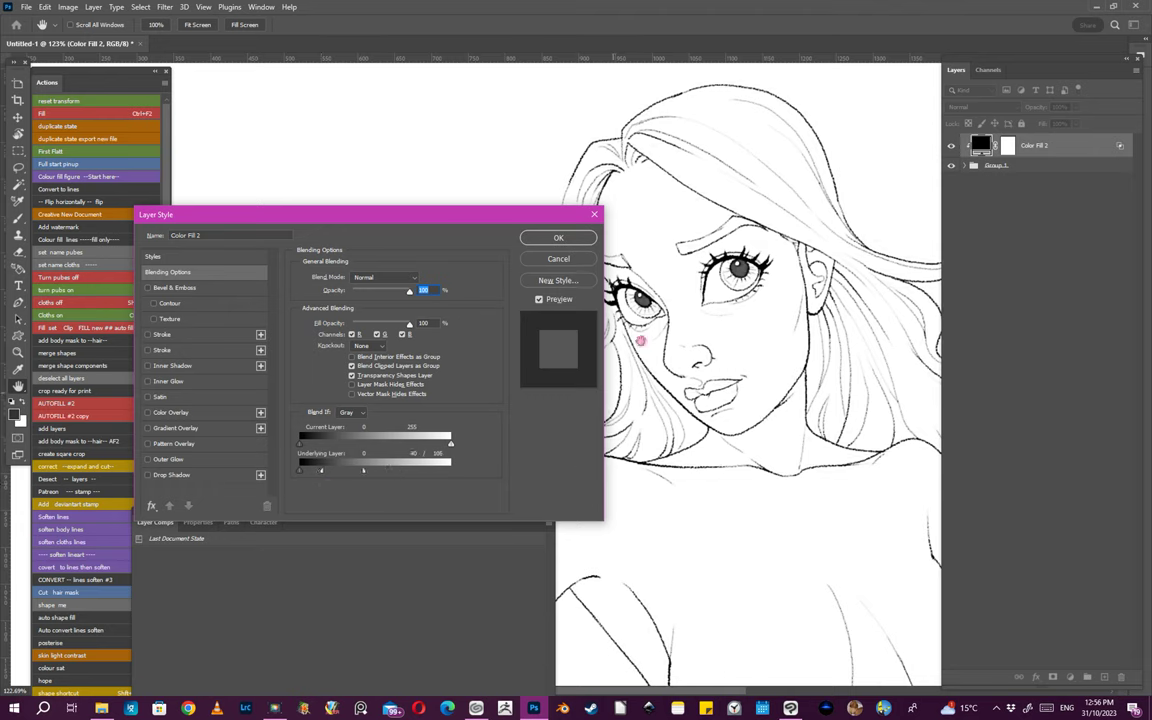
pyautogui.moveTo(708, 278); pyautogui.dragTo(660, 293)
pyautogui.moveTo(740, 349); pyautogui.dragTo(733, 294)
pyautogui.moveTo(761, 322); pyautogui.dragTo(730, 260)
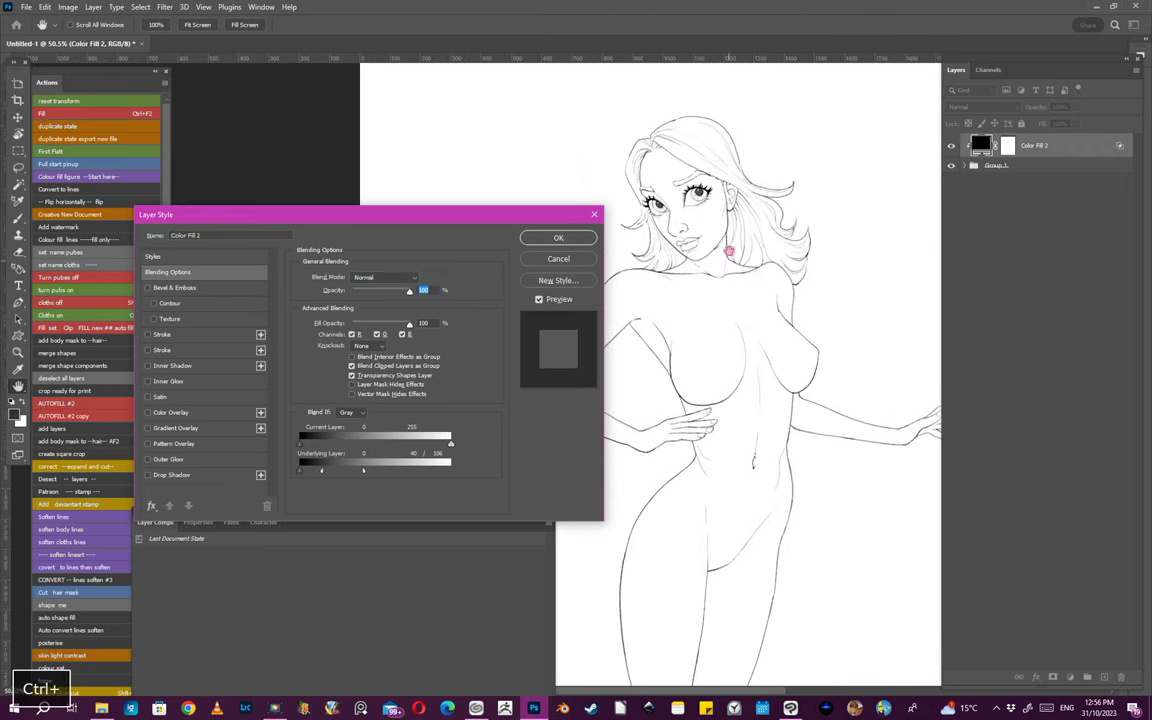
pyautogui.moveTo(730, 105); pyautogui.dragTo(761, 141)
pyautogui.moveTo(764, 257); pyautogui.dragTo(720, 256)
pyautogui.moveTo(764, 333); pyautogui.dragTo(771, 267)
pyautogui.scroll(-5, 770, 266)
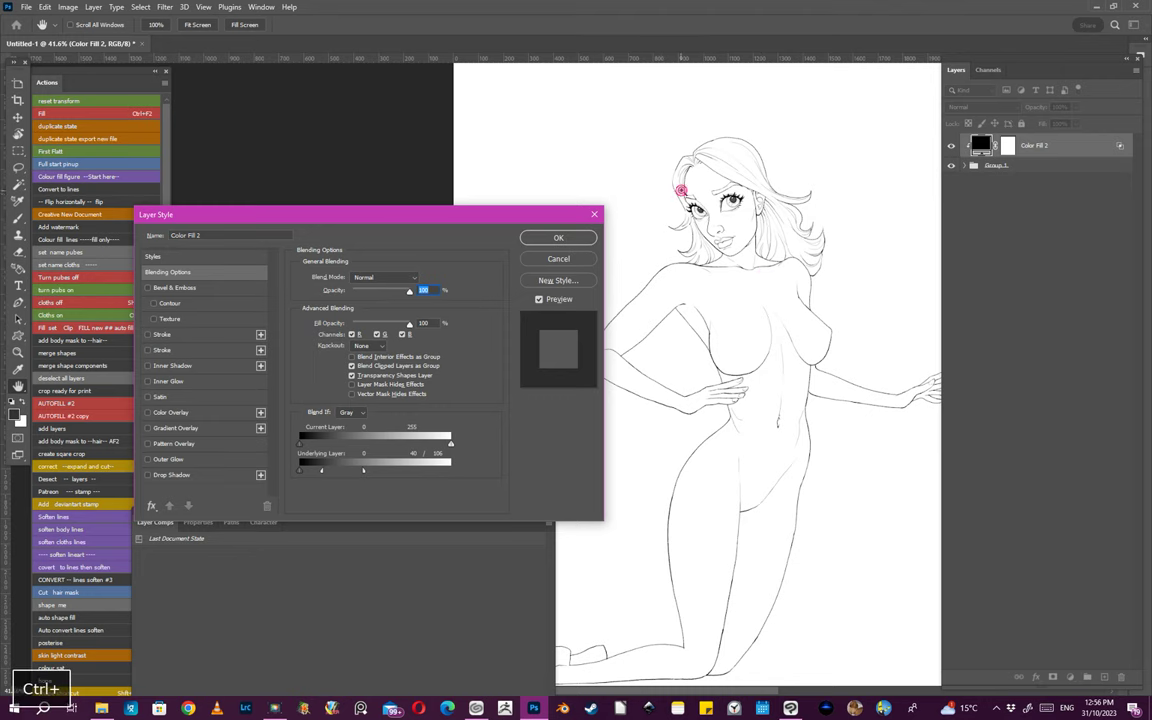
pyautogui.moveTo(682, 192); pyautogui.dragTo(658, 252)
pyautogui.moveTo(760, 256); pyautogui.dragTo(774, 195)
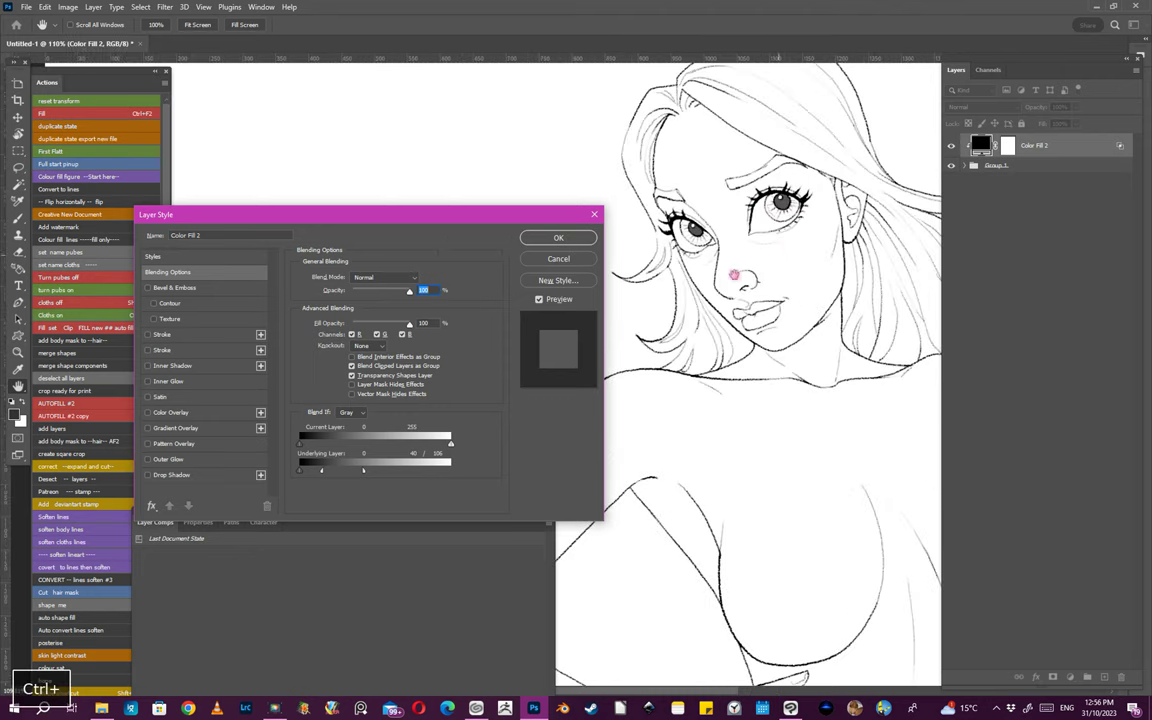
# - Fine-tune the underlying layer's white Blend If limit to 40 / 98 and apply the layer style
pyautogui.moveTo(365, 470)
pyautogui.mouseDown()
pyautogui.moveTo(375, 472)
pyautogui.moveTo(330, 477)
pyautogui.moveTo(367, 481)
pyautogui.mouseUp()
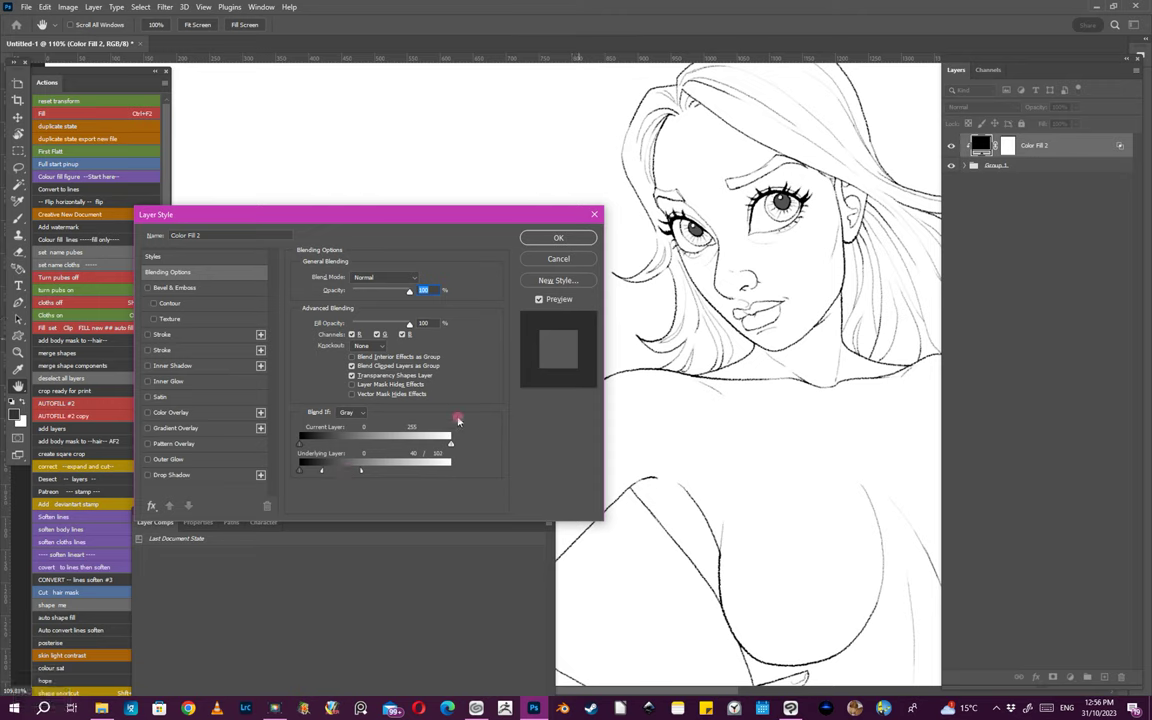
pyautogui.moveTo(374, 474)
pyautogui.mouseDown()
pyautogui.moveTo(385, 472)
pyautogui.moveTo(358, 474)
pyautogui.moveTo(396, 474)
pyautogui.moveTo(358, 477)
pyautogui.mouseUp()
pyautogui.hotkey('ctrl', '0')
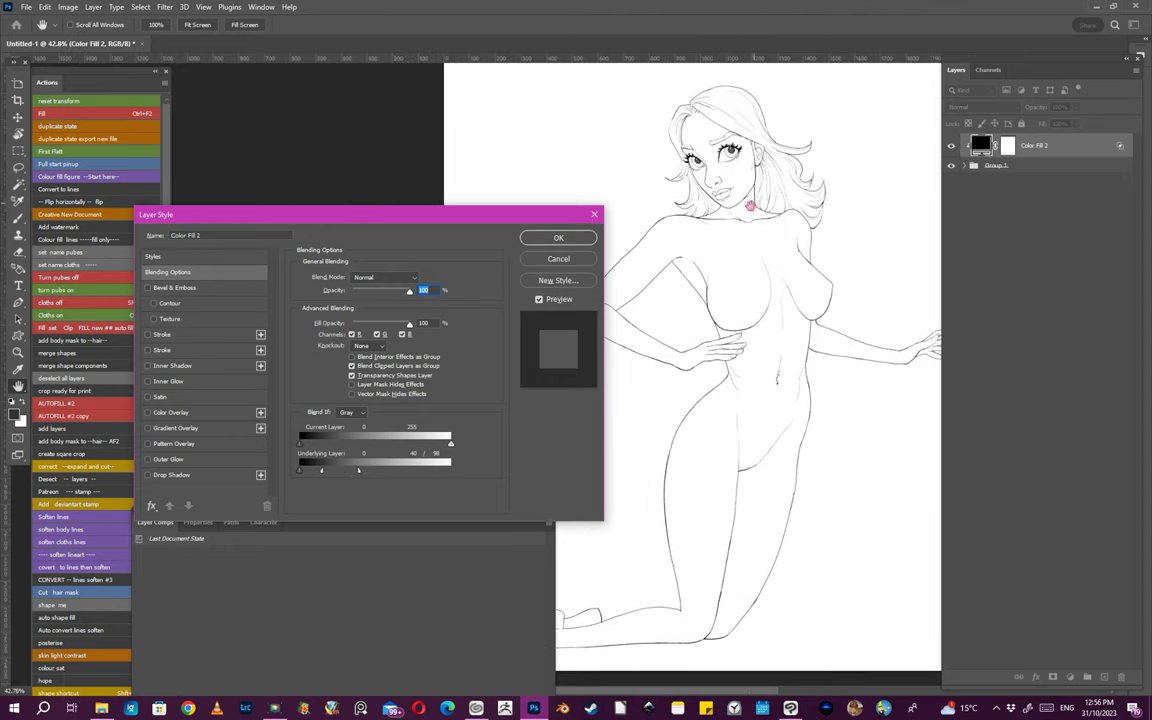
pyautogui.press('Return')
pyautogui.press('c')
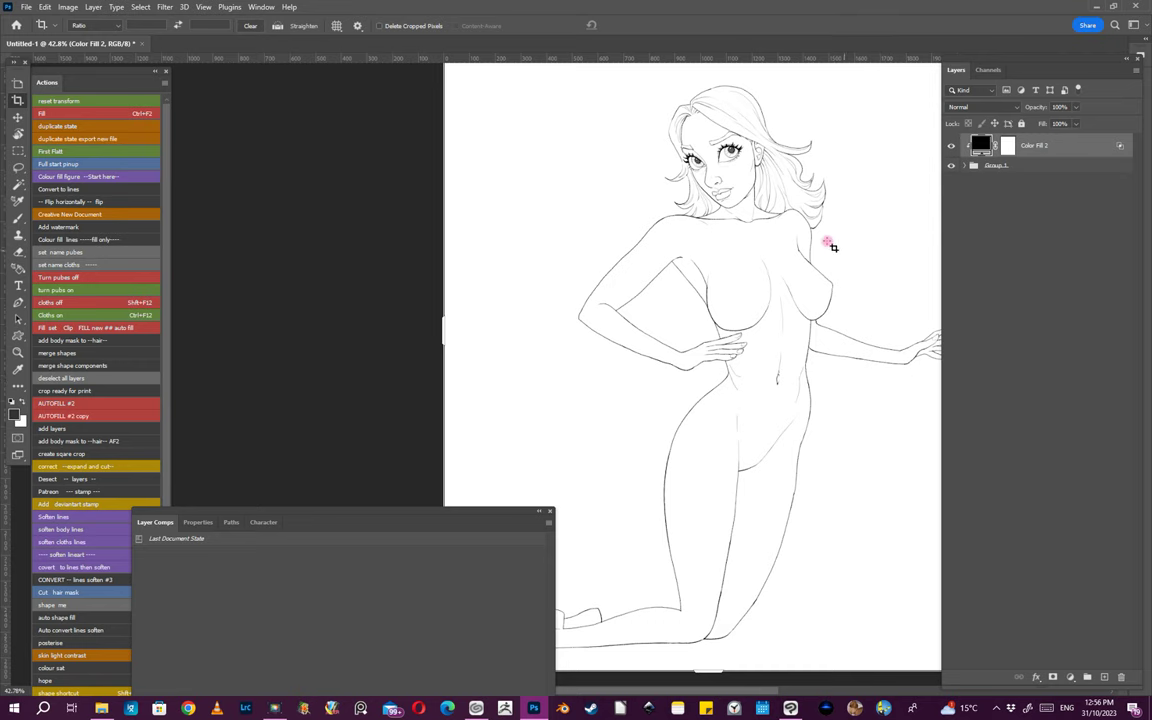
# - Compare the line art around the hair and eye with Color Fill 2 shown and hidden
pyautogui.moveTo(758, 168); pyautogui.dragTo(779, 195)
pyautogui.moveTo(785, 227); pyautogui.dragTo(671, 303)
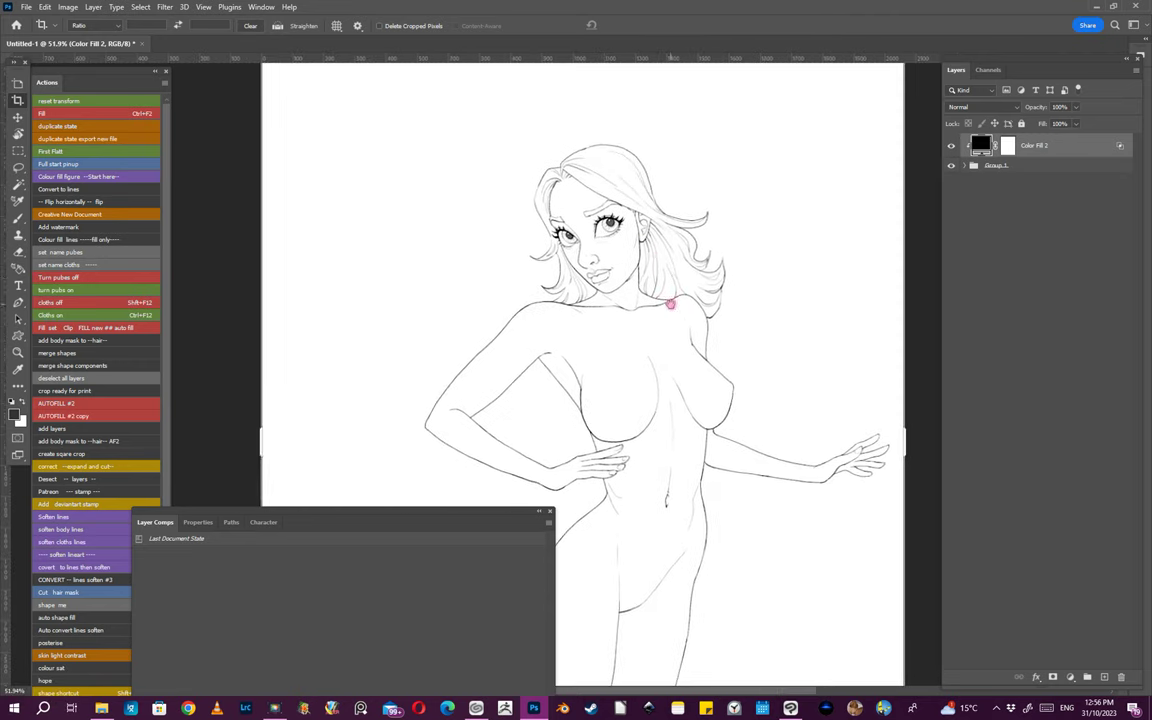
pyautogui.moveTo(622, 208); pyautogui.dragTo(643, 231)
pyautogui.click(952, 147)
pyautogui.moveTo(640, 176); pyautogui.dragTo(706, 232)
pyautogui.click(969, 147)
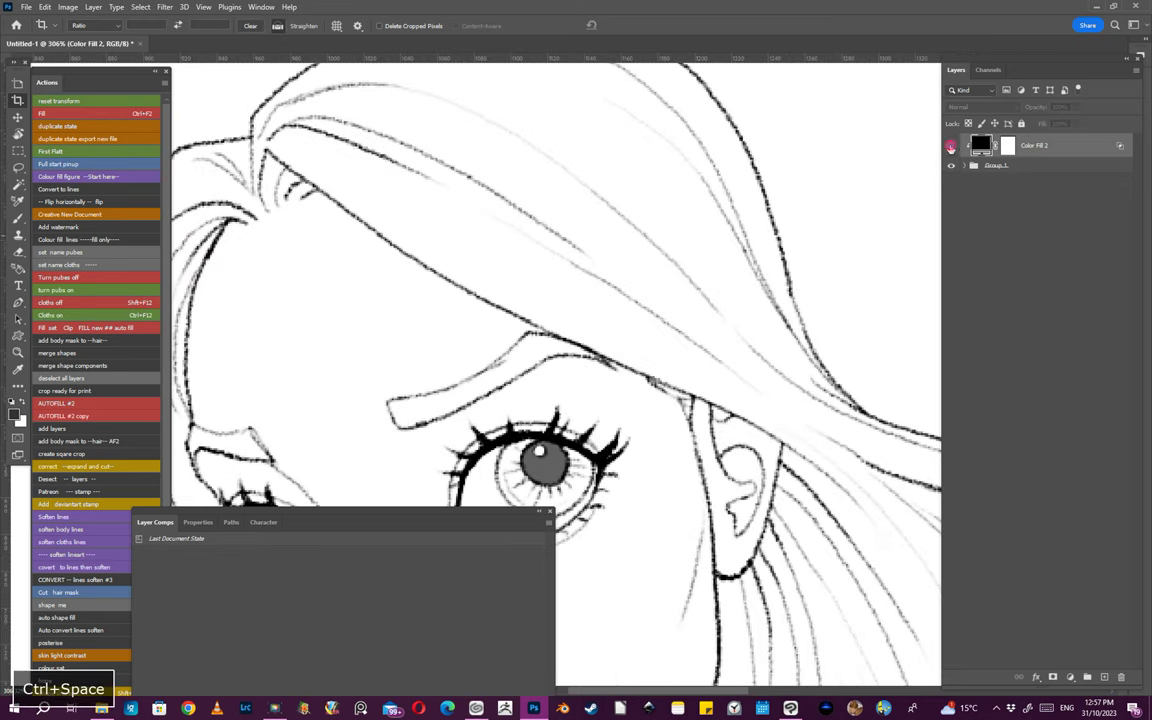
pyautogui.click(951, 147)
pyautogui.click(953, 147)
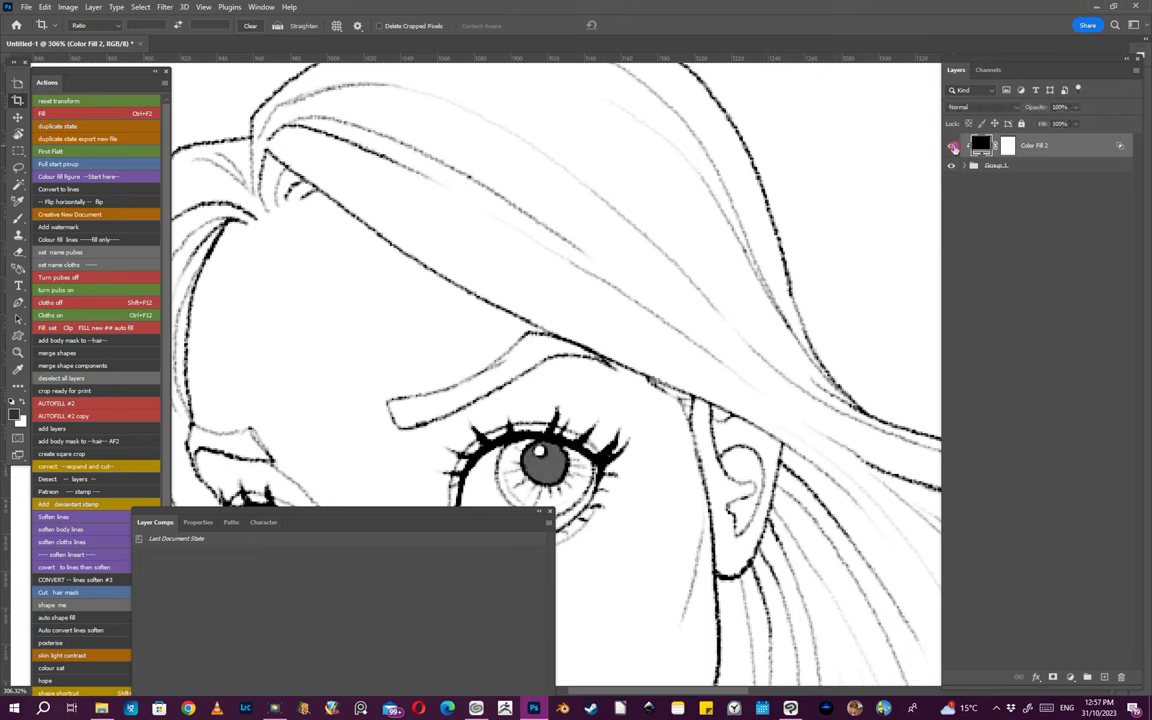
pyautogui.click(953, 147)
pyautogui.click(953, 147)
# - Compare the ear's lines at pixel level by repeatedly switching the visibility of Color Fill 2, leaving it visible
pyautogui.moveTo(728, 519); pyautogui.dragTo(840, 575)
pyautogui.moveTo(735, 507); pyautogui.dragTo(702, 294)
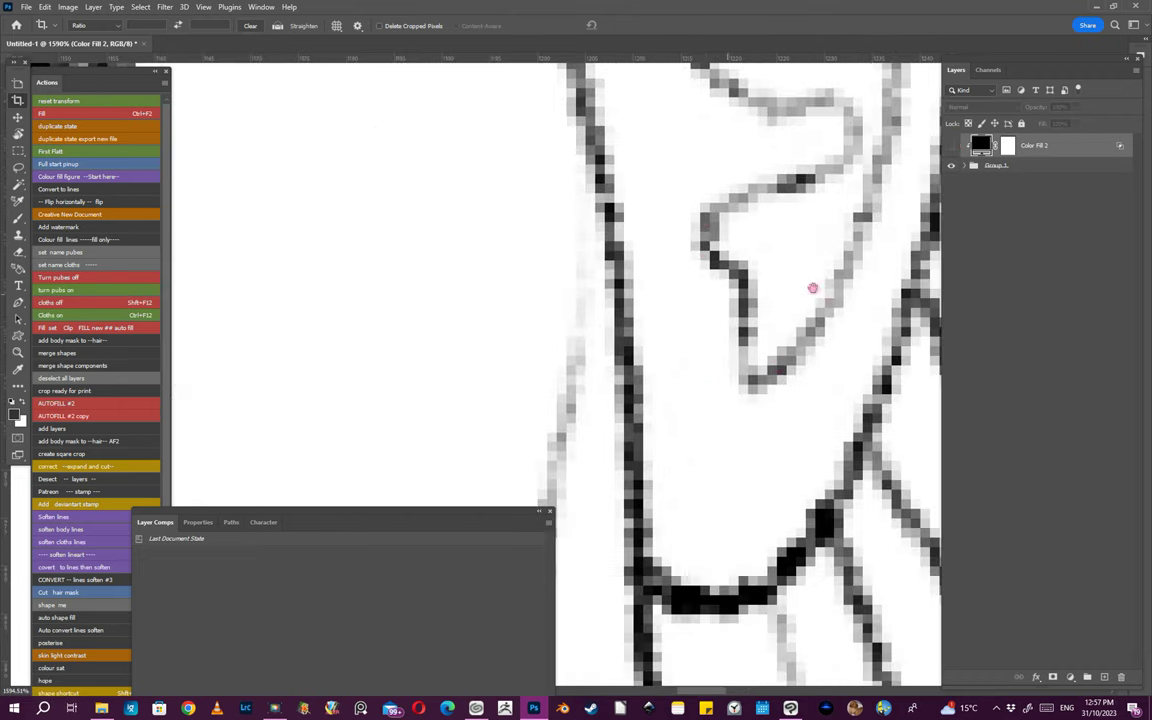
pyautogui.click(954, 146)
pyautogui.click(955, 146)
pyautogui.click(955, 146)
pyautogui.click(955, 146)
pyautogui.click(955, 146)
pyautogui.click(955, 146)
pyautogui.click(955, 146)
pyautogui.moveTo(793, 213); pyautogui.dragTo(617, 280)
pyautogui.moveTo(774, 321); pyautogui.dragTo(725, 342)
# - Move the Layer Comps panel off the canvas and look over the whole figure's line art
pyautogui.moveTo(512, 508); pyautogui.dragTo(0, 464)
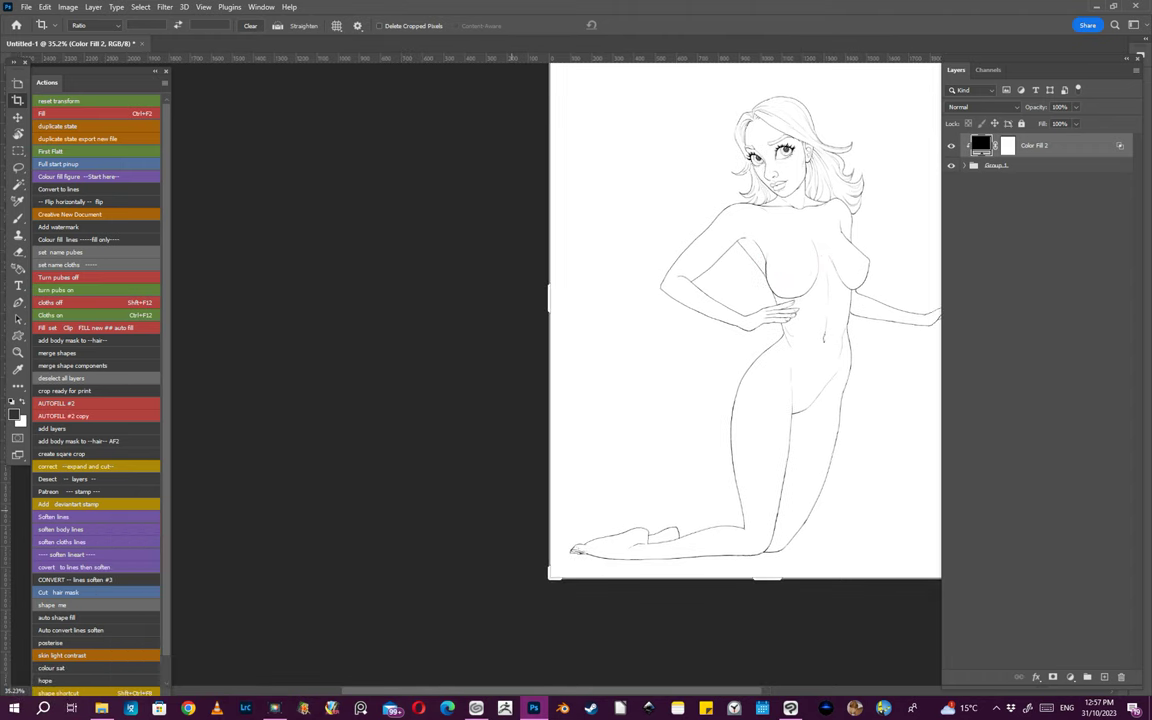
pyautogui.moveTo(803, 252); pyautogui.dragTo(682, 287)
pyautogui.moveTo(672, 221); pyautogui.dragTo(627, 215)
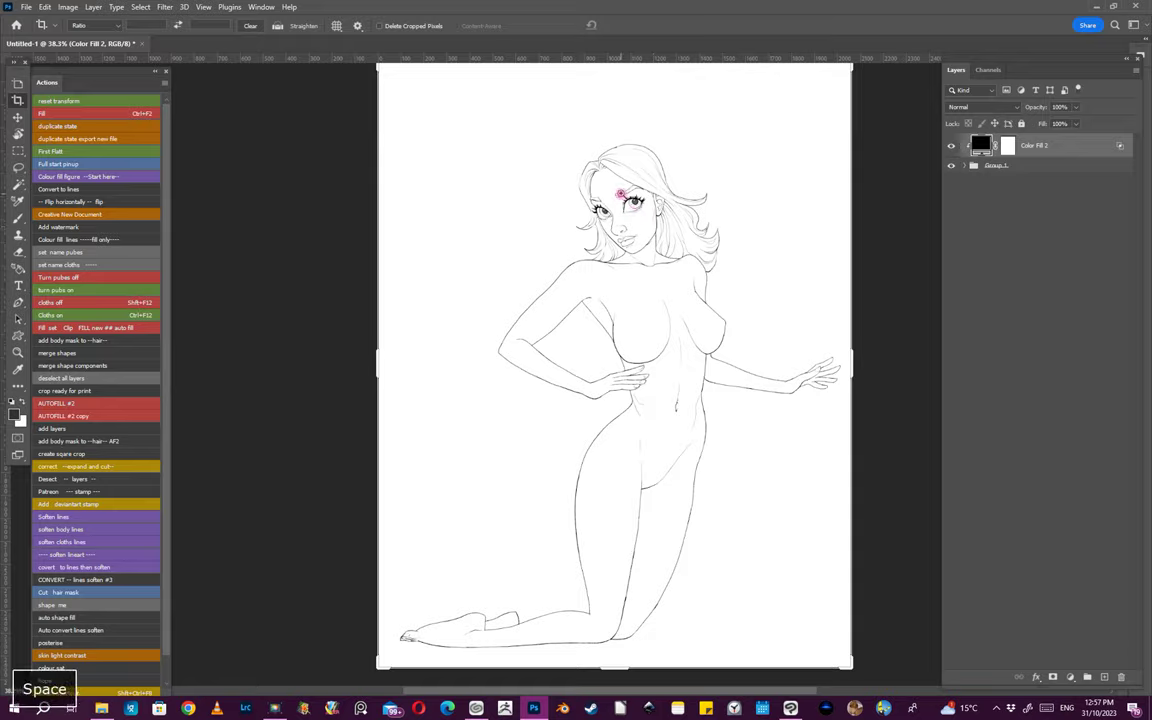
pyautogui.moveTo(621, 194); pyautogui.dragTo(681, 273)
pyautogui.moveTo(758, 307); pyautogui.dragTo(673, 296)
pyautogui.press('r')
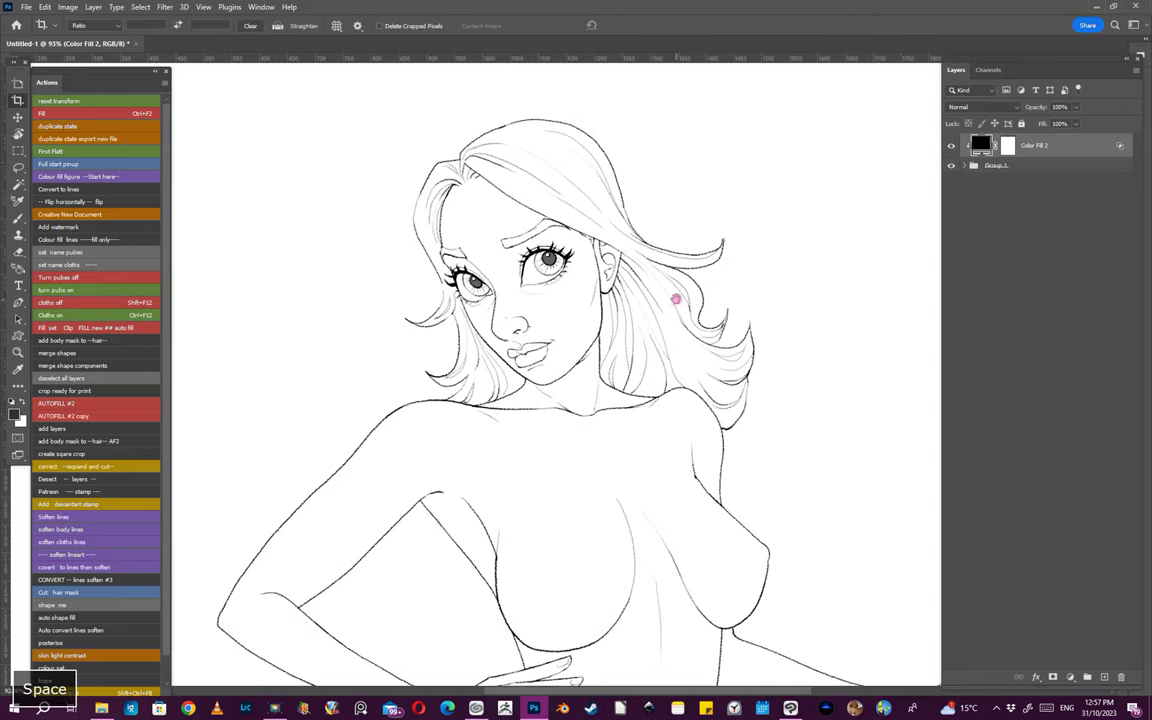
pyautogui.press('c')
pyautogui.hotkey('ctrl', '0')
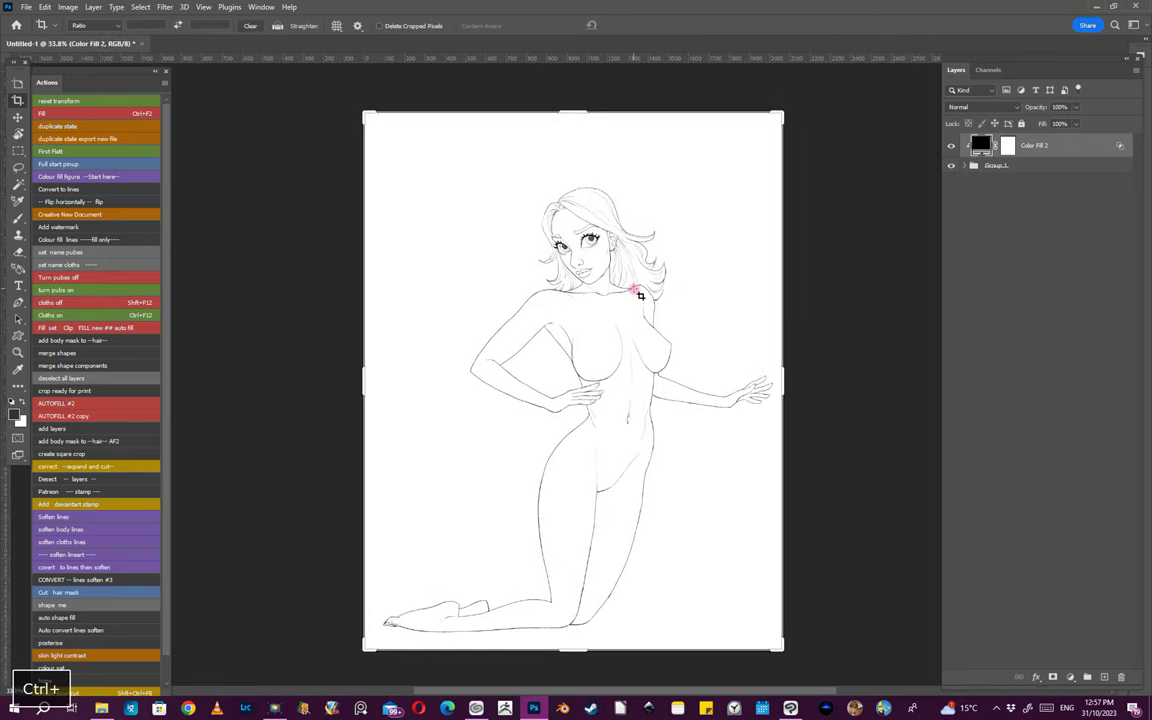